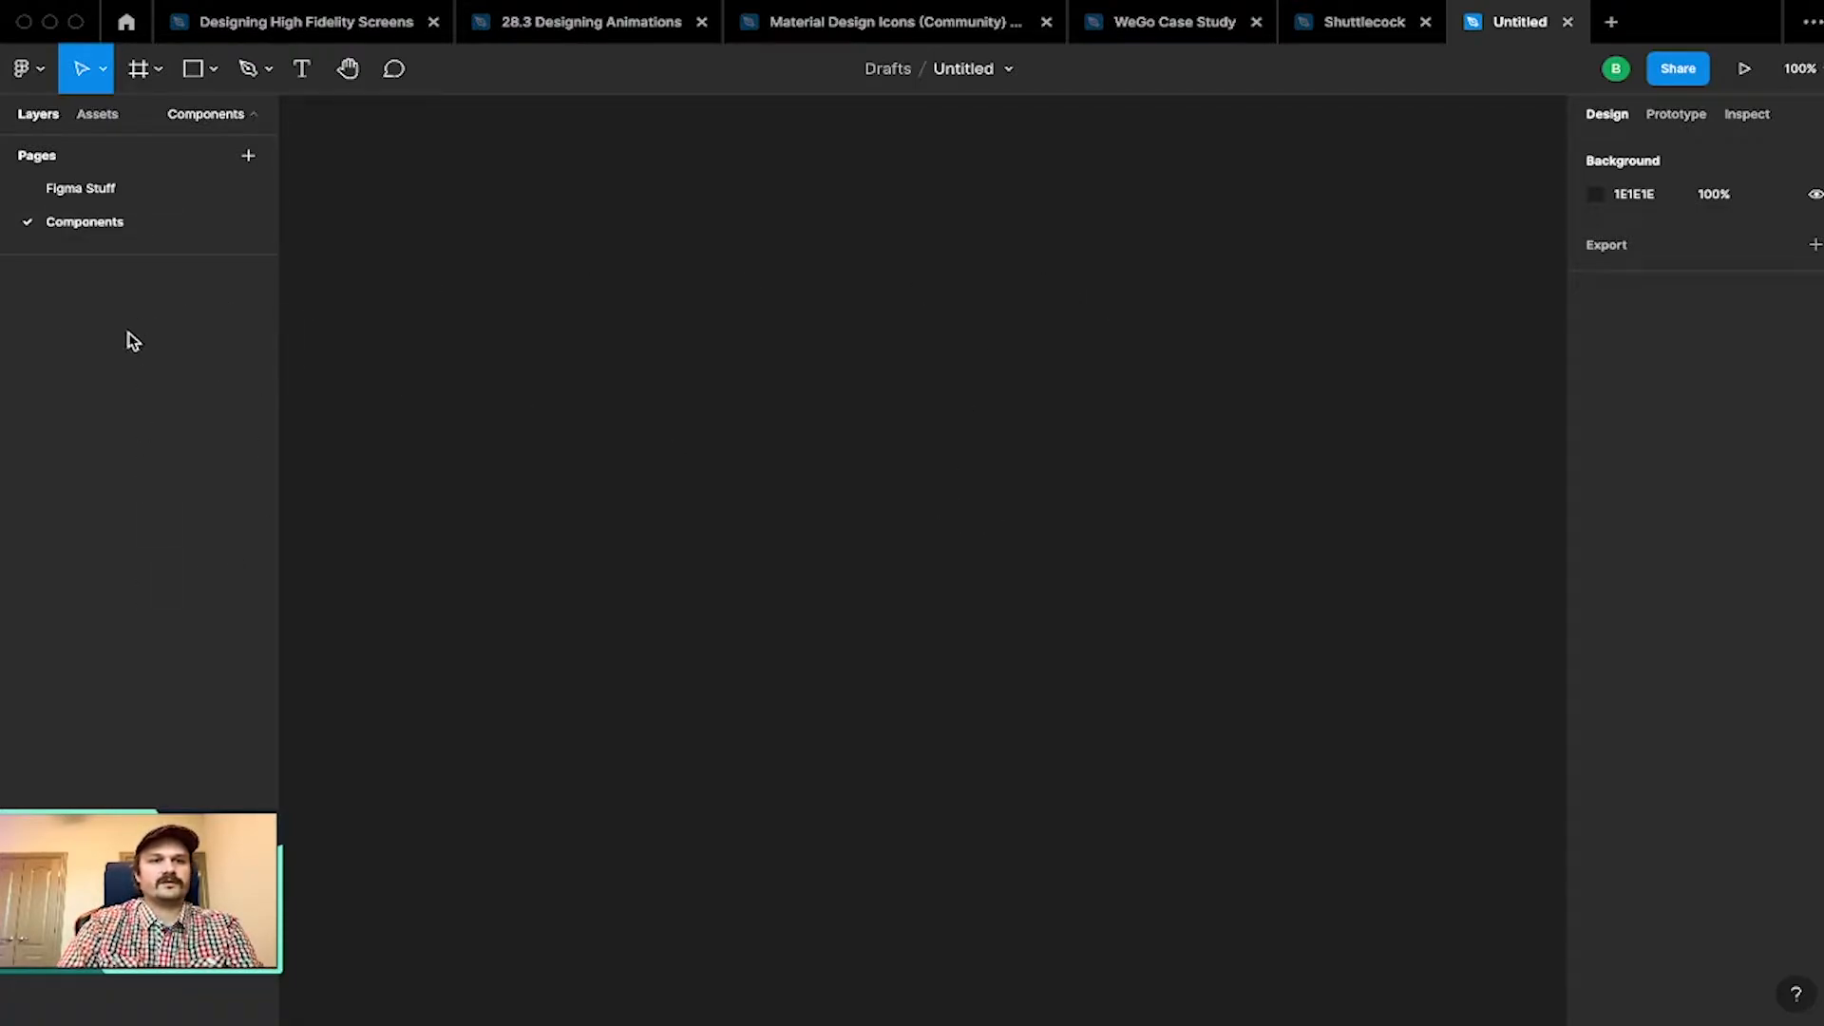
# Step: Glance at the Figma Stuff page, and add a text layer reading "Text" on the empty Components page
pyautogui.click(106, 189)
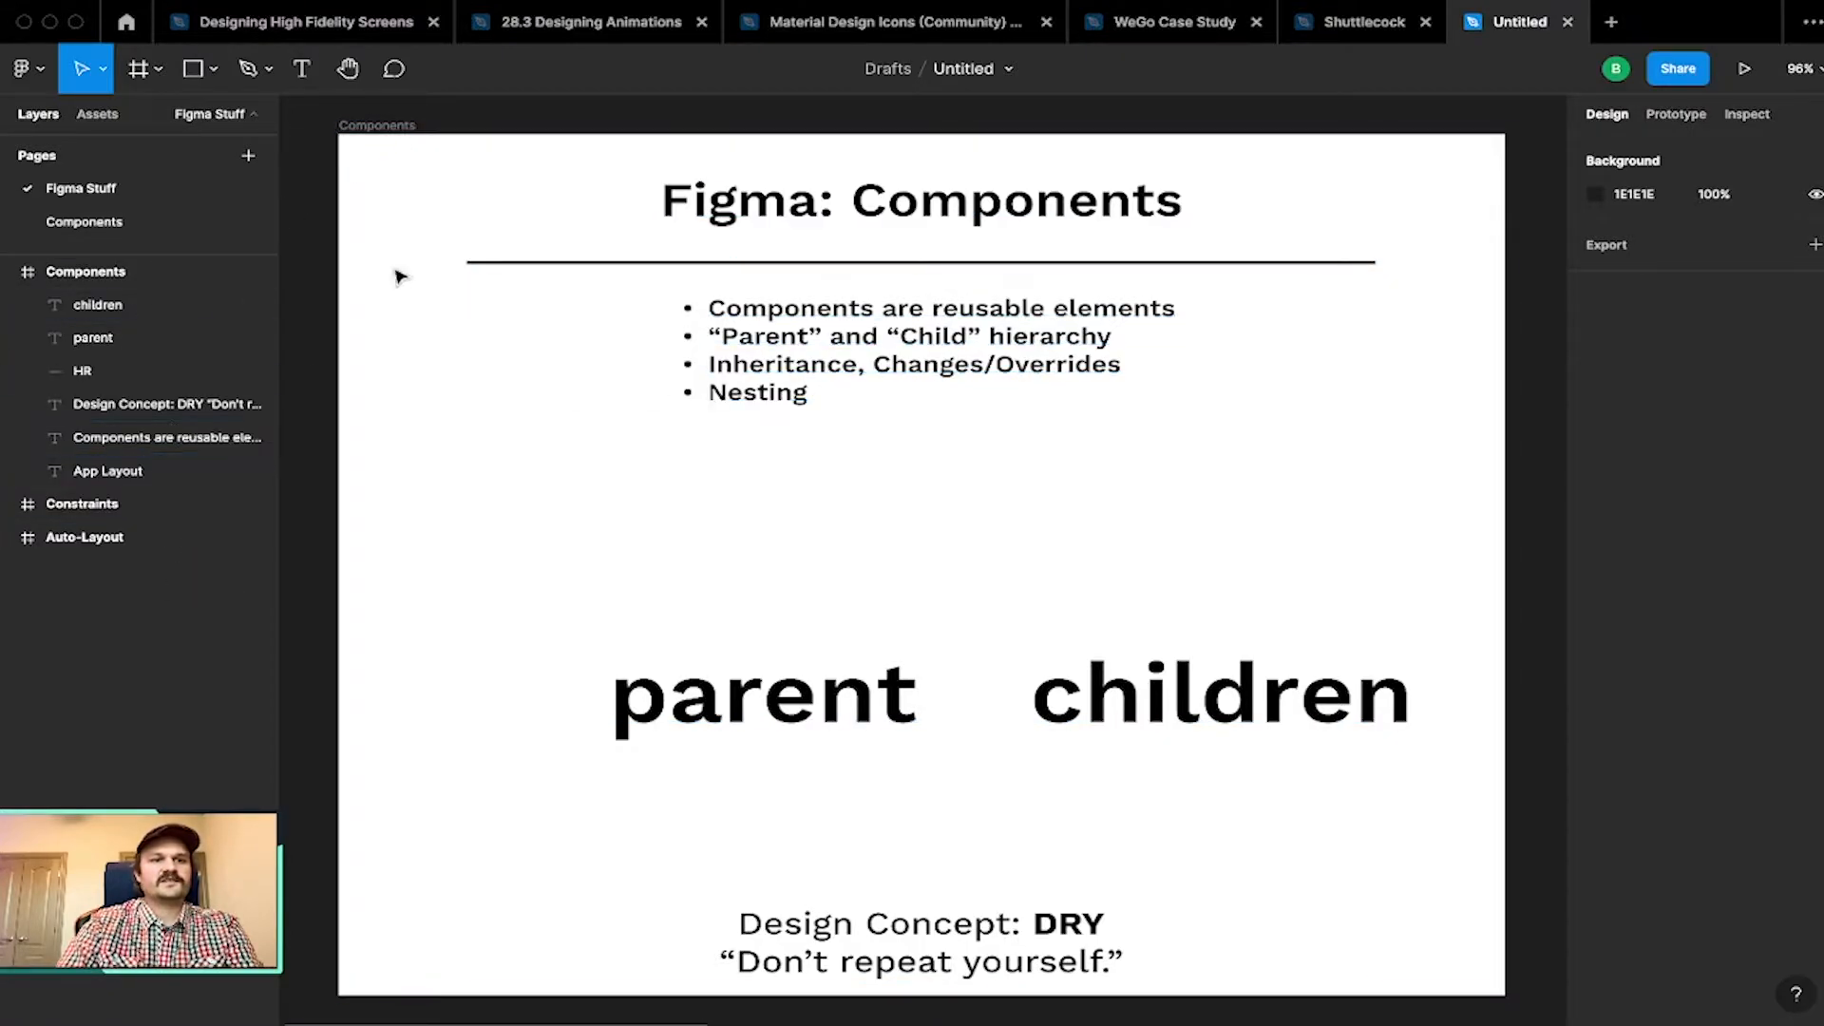
pyautogui.click(112, 228)
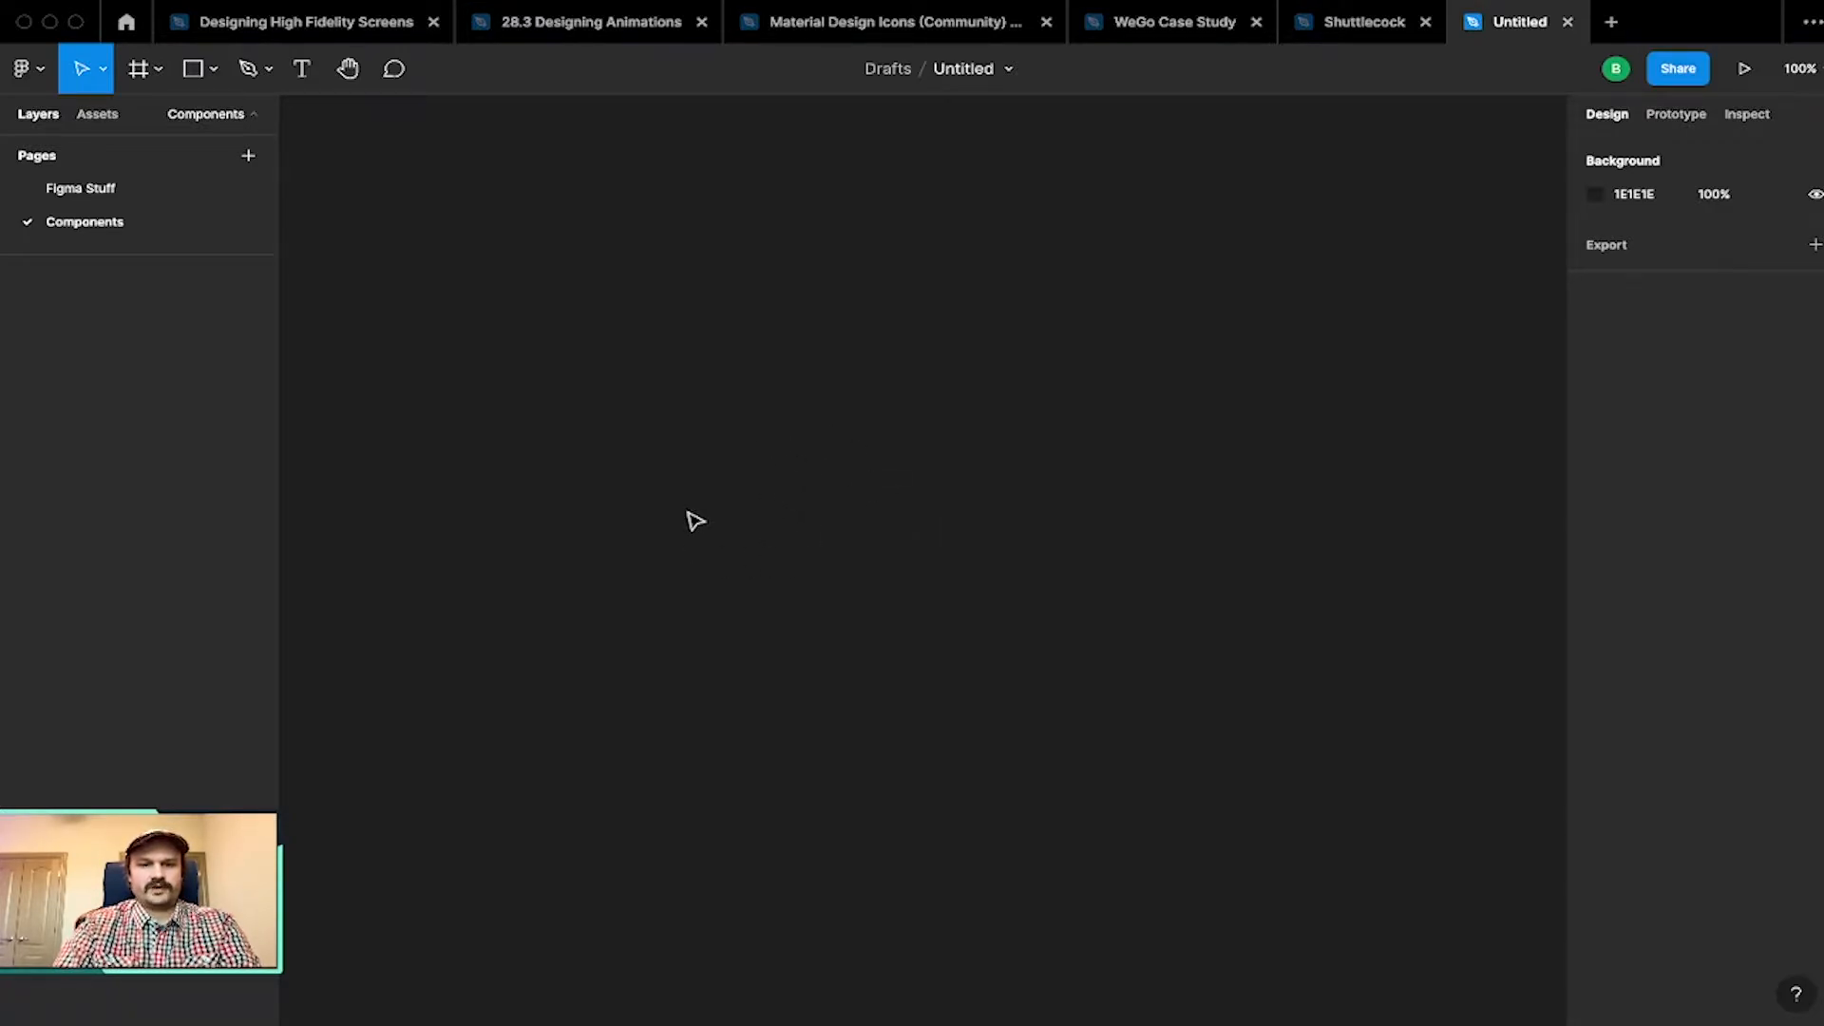
pyautogui.press('t')
pyautogui.click(742, 526)
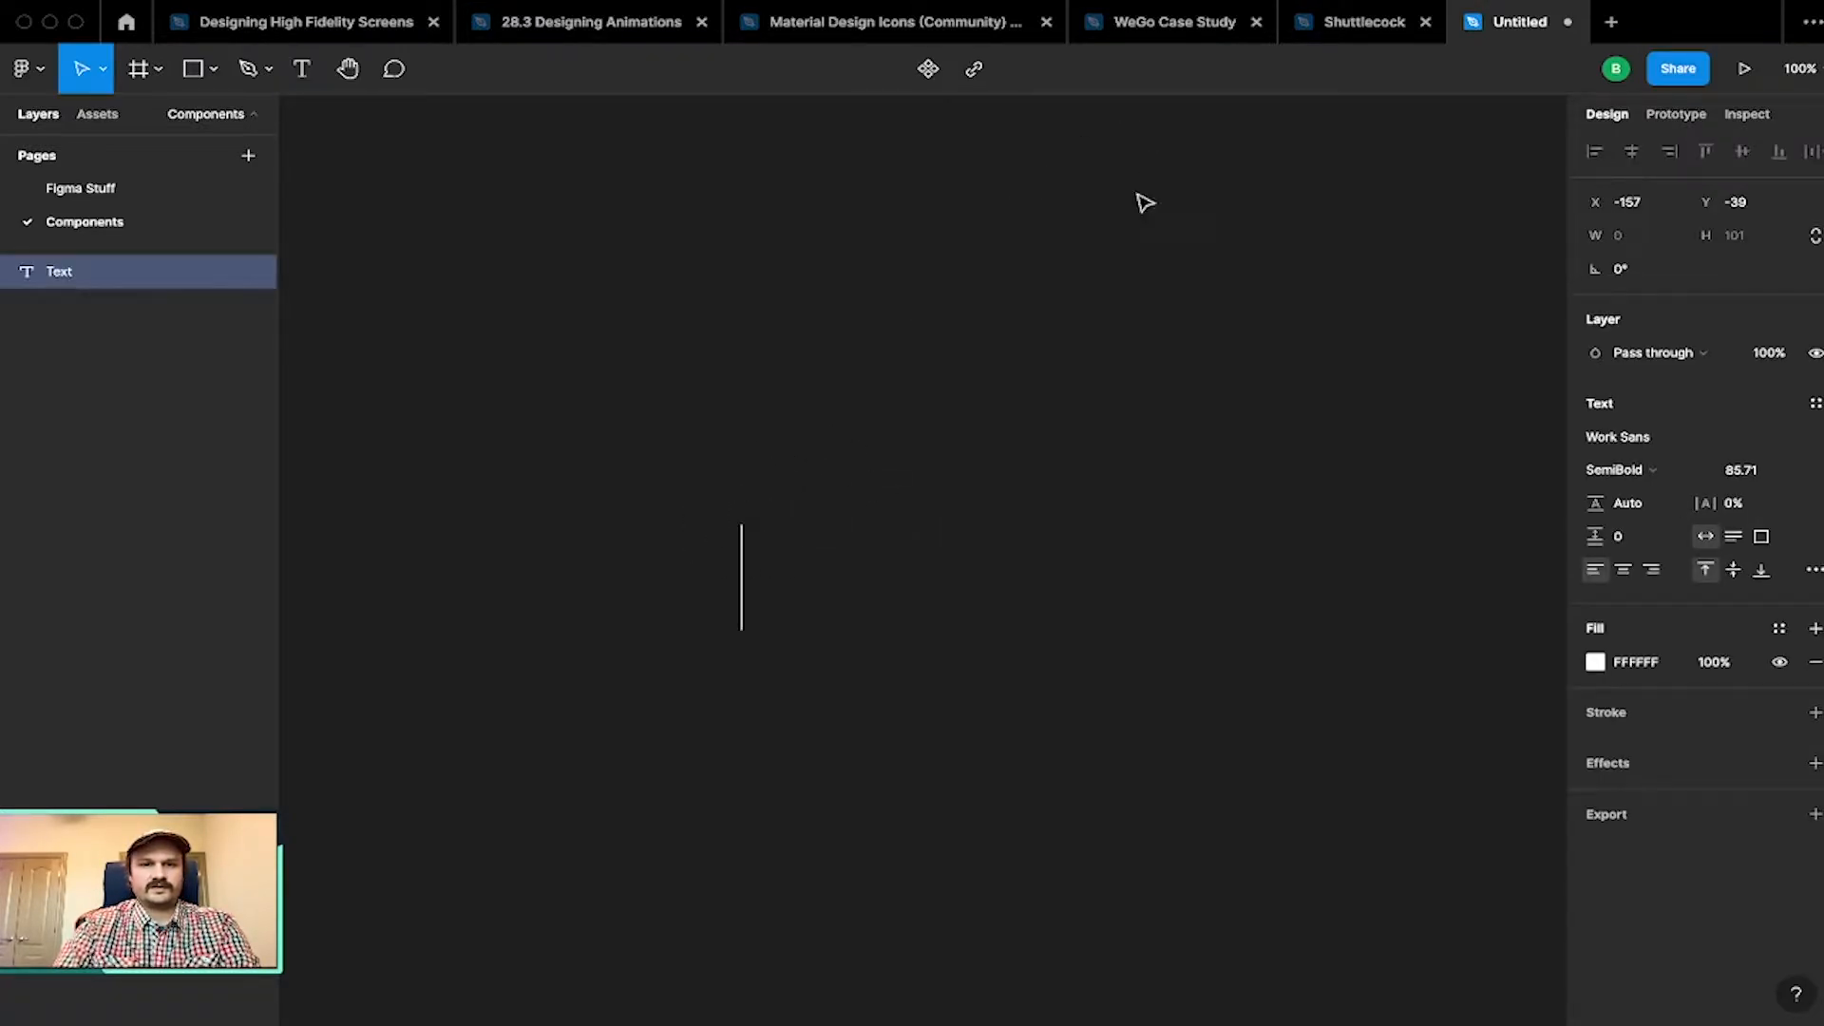
pyautogui.write('Text')
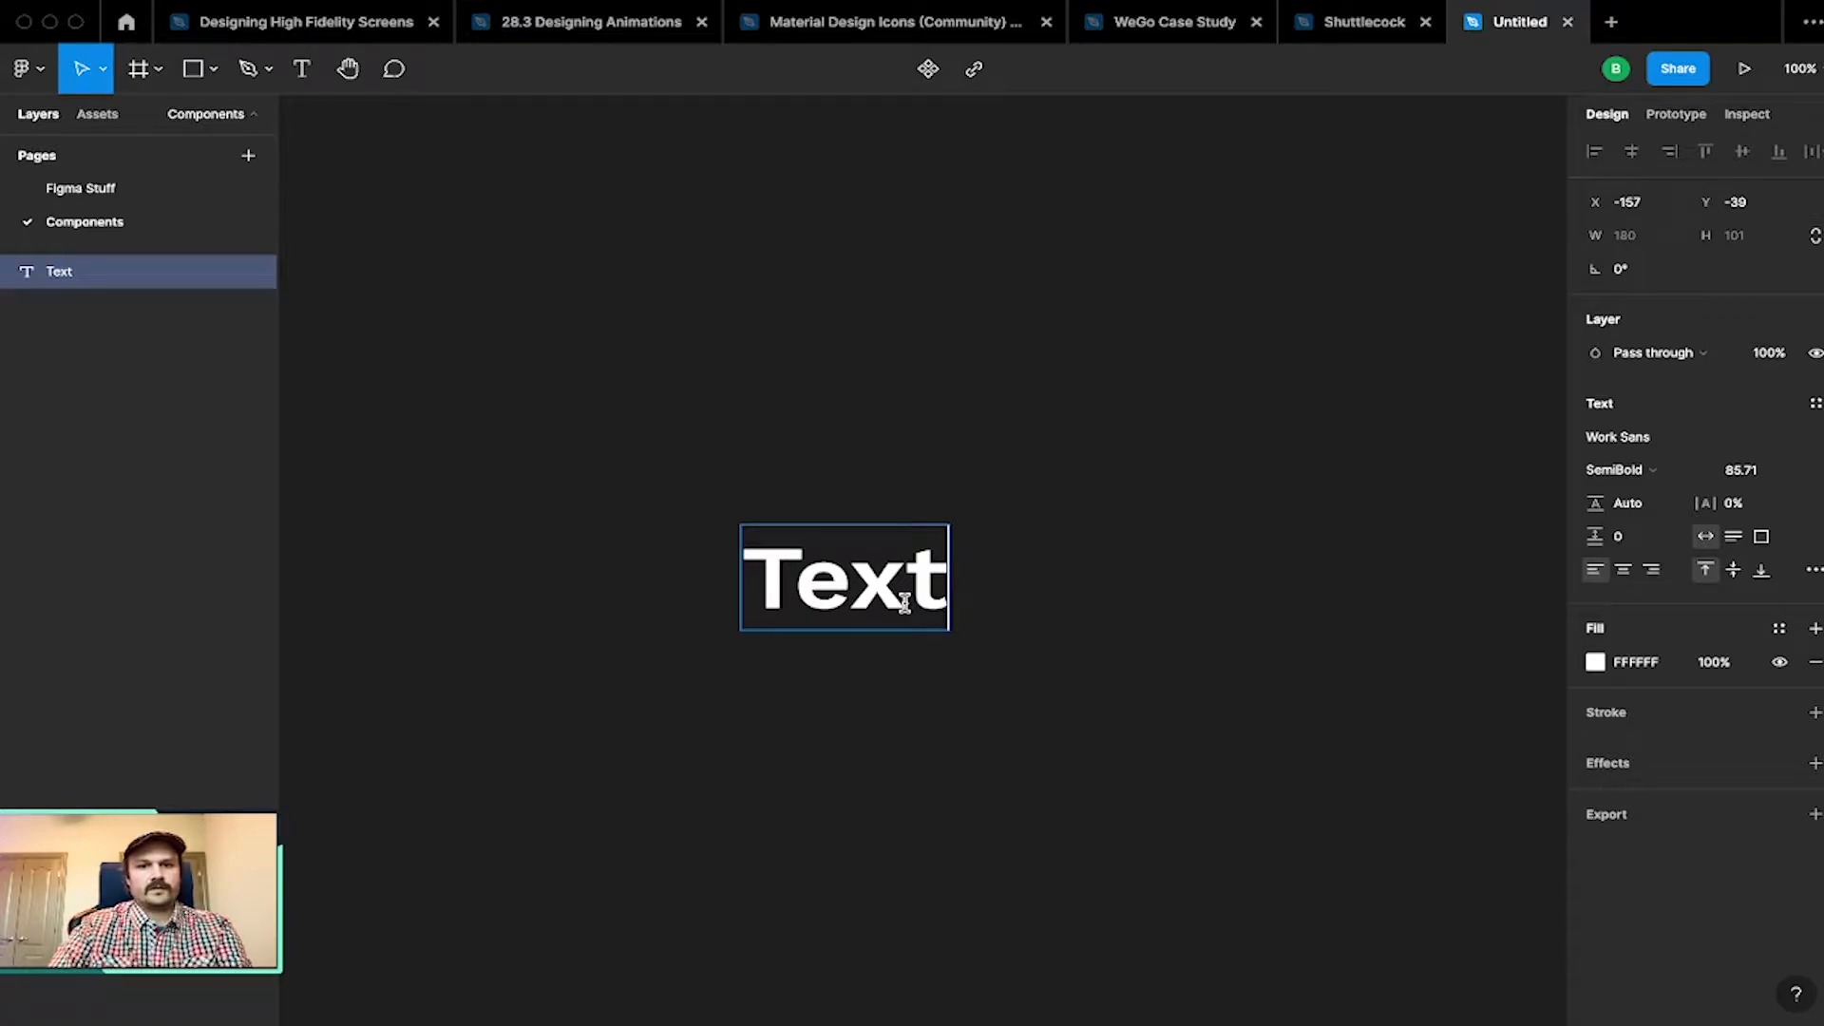
pyautogui.press('Escape')
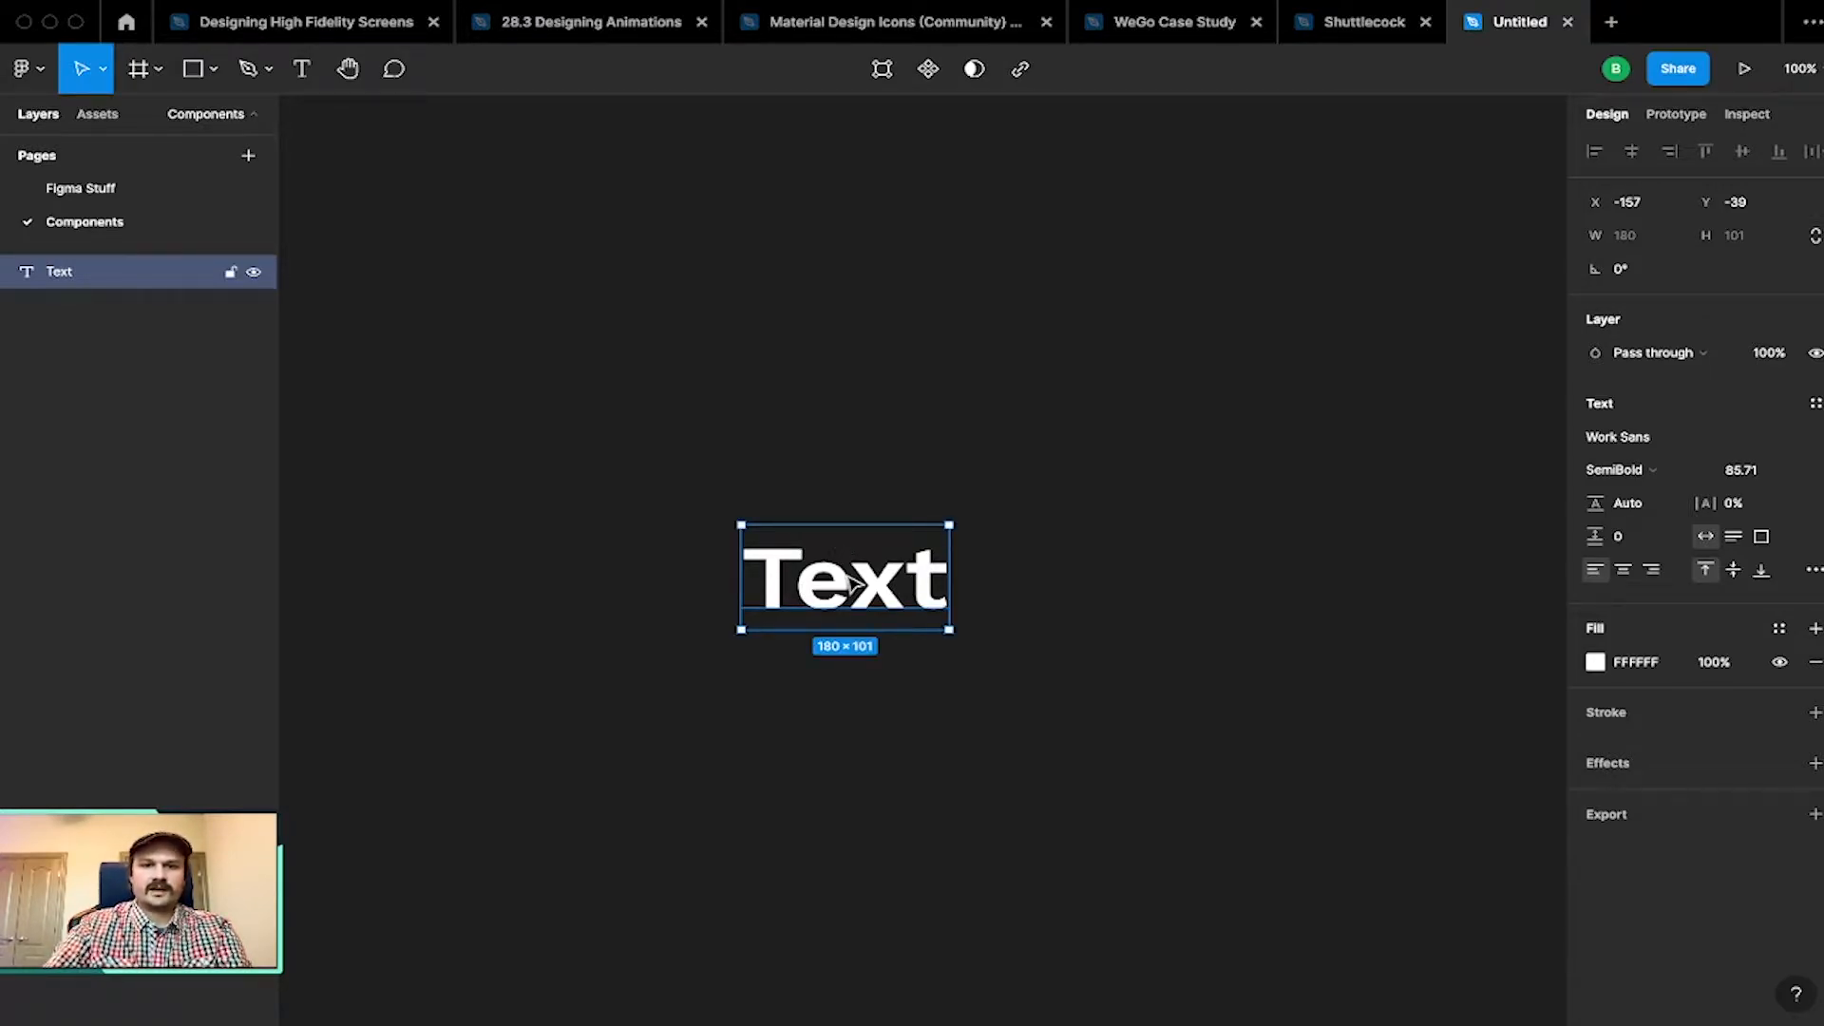
# Step: Wrap the text layer in a frame using Frame selection
pyautogui.rightClick(849, 581)
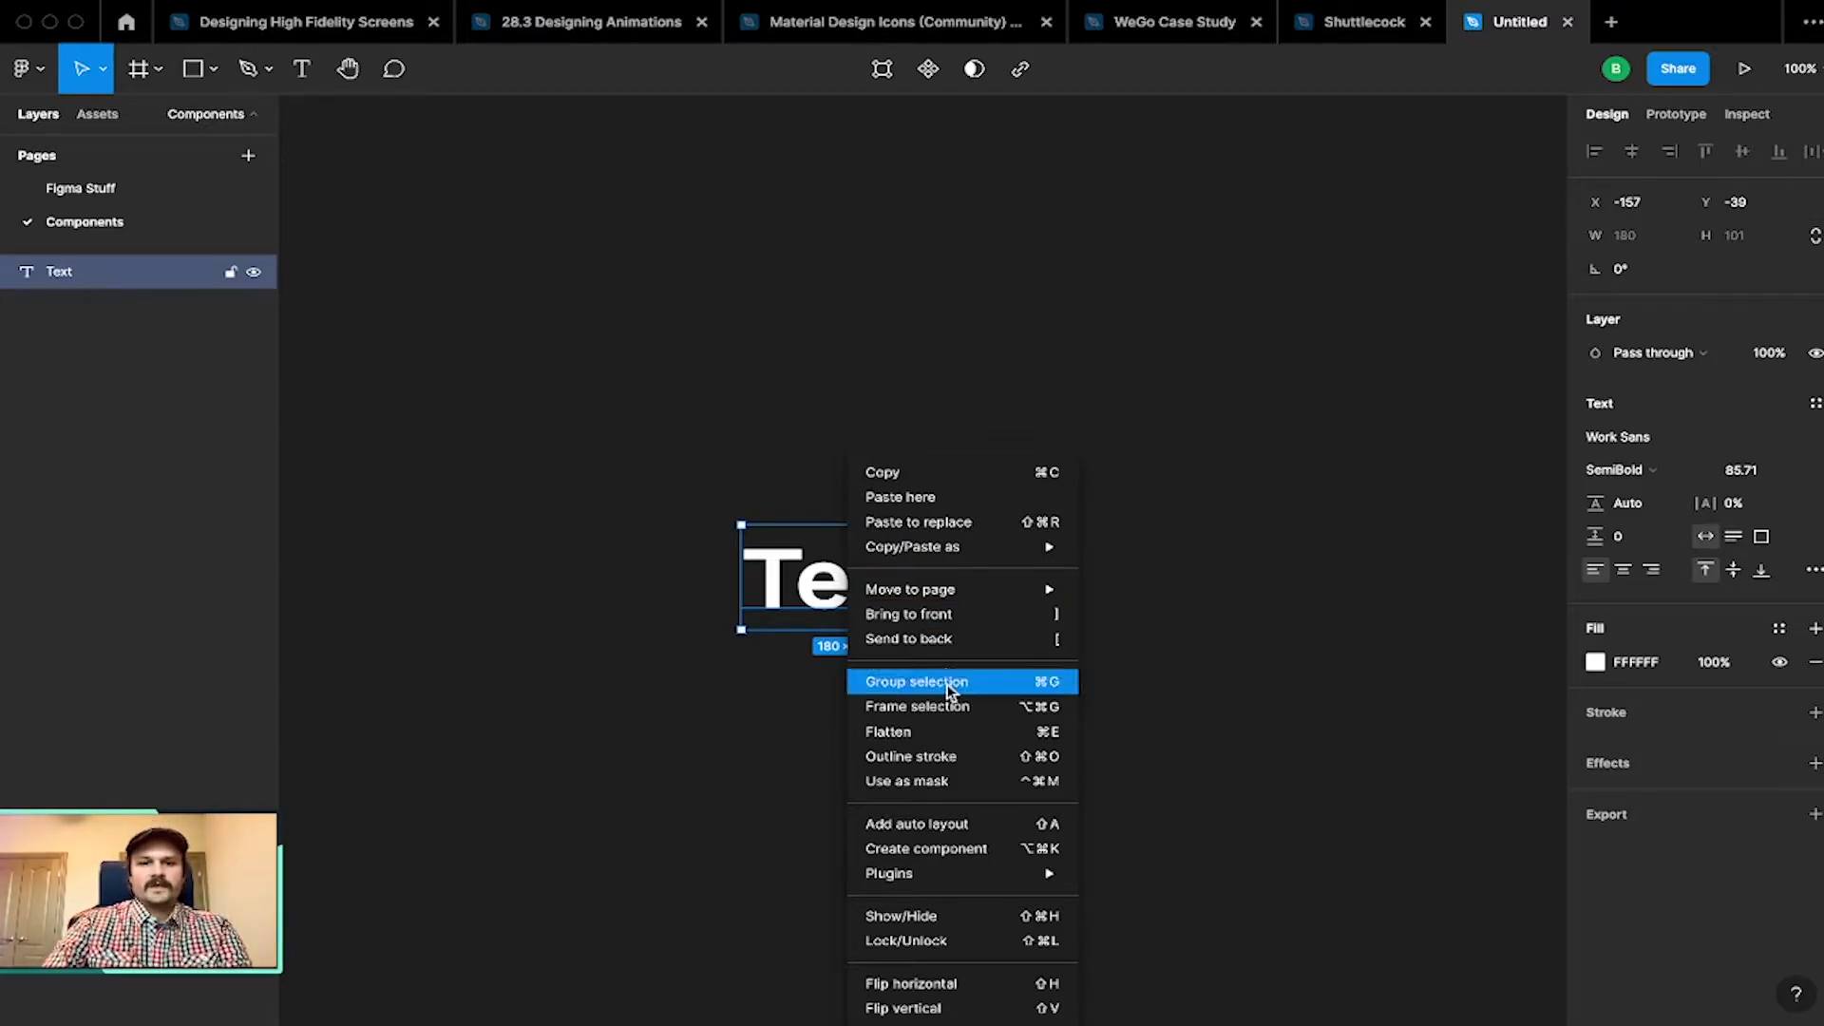
pyautogui.moveTo(917, 551)
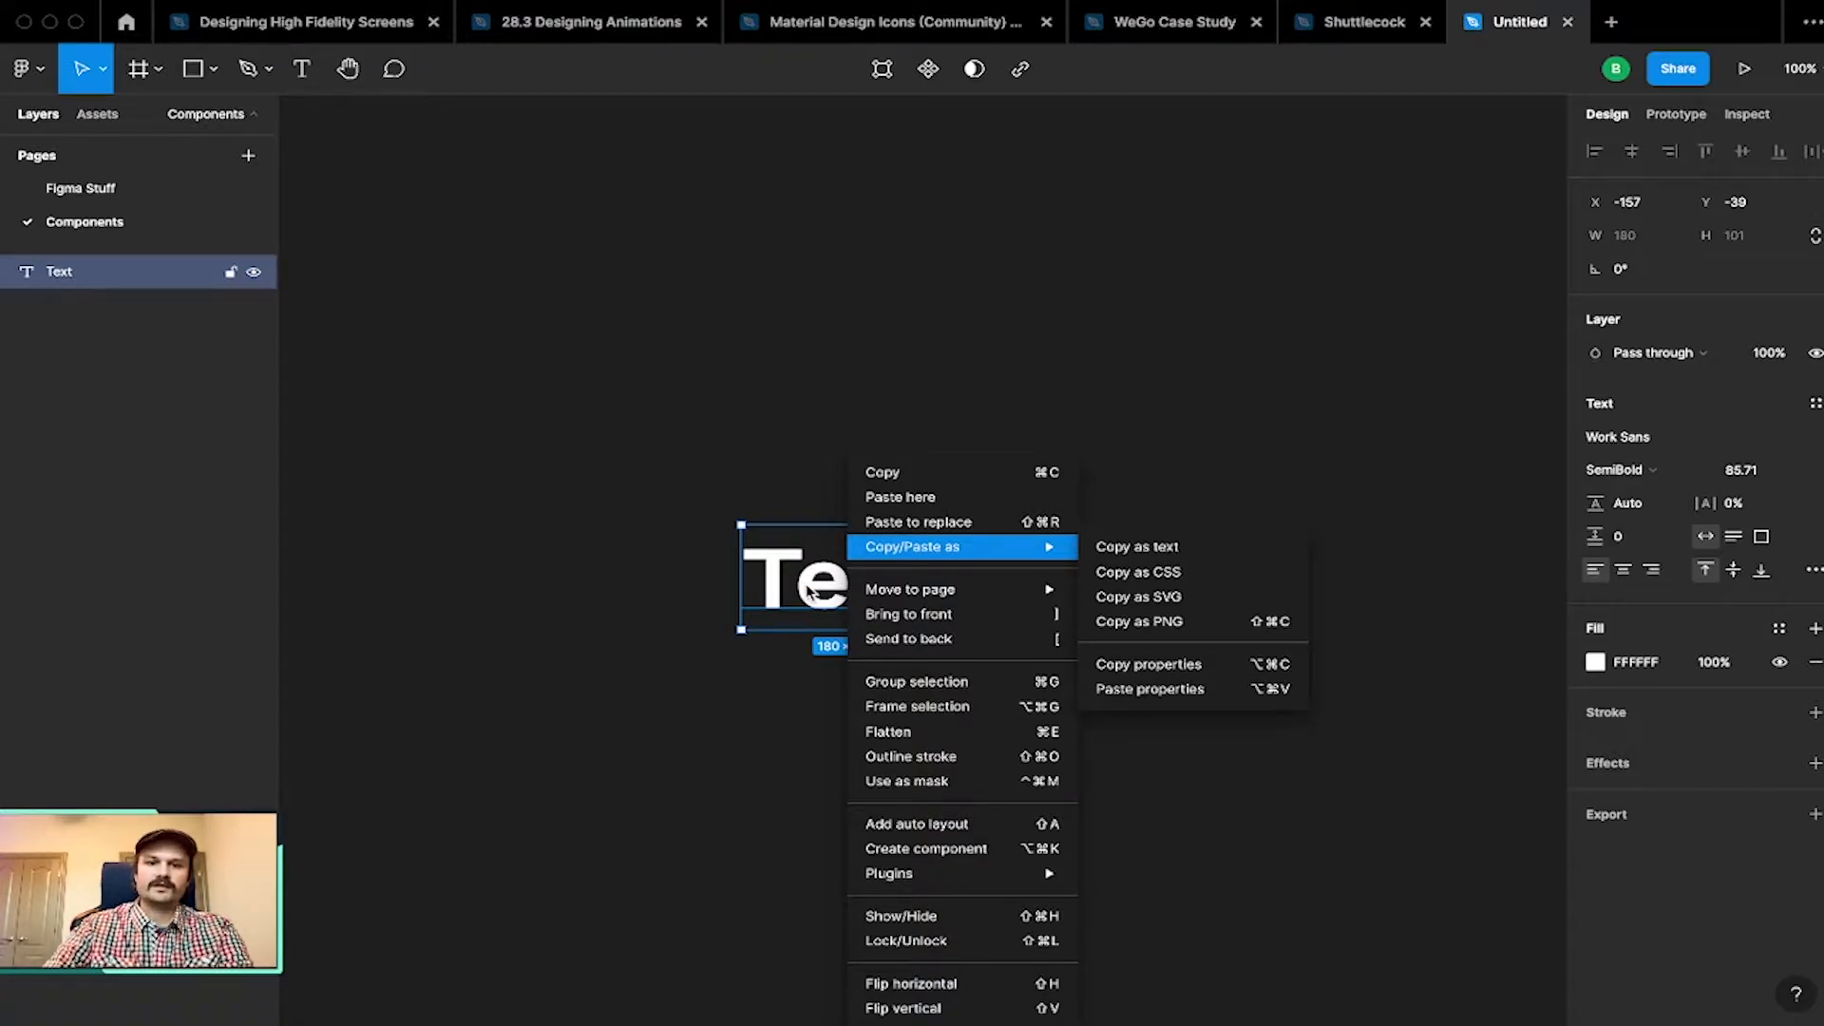
pyautogui.click(809, 591)
pyautogui.rightClick(844, 601)
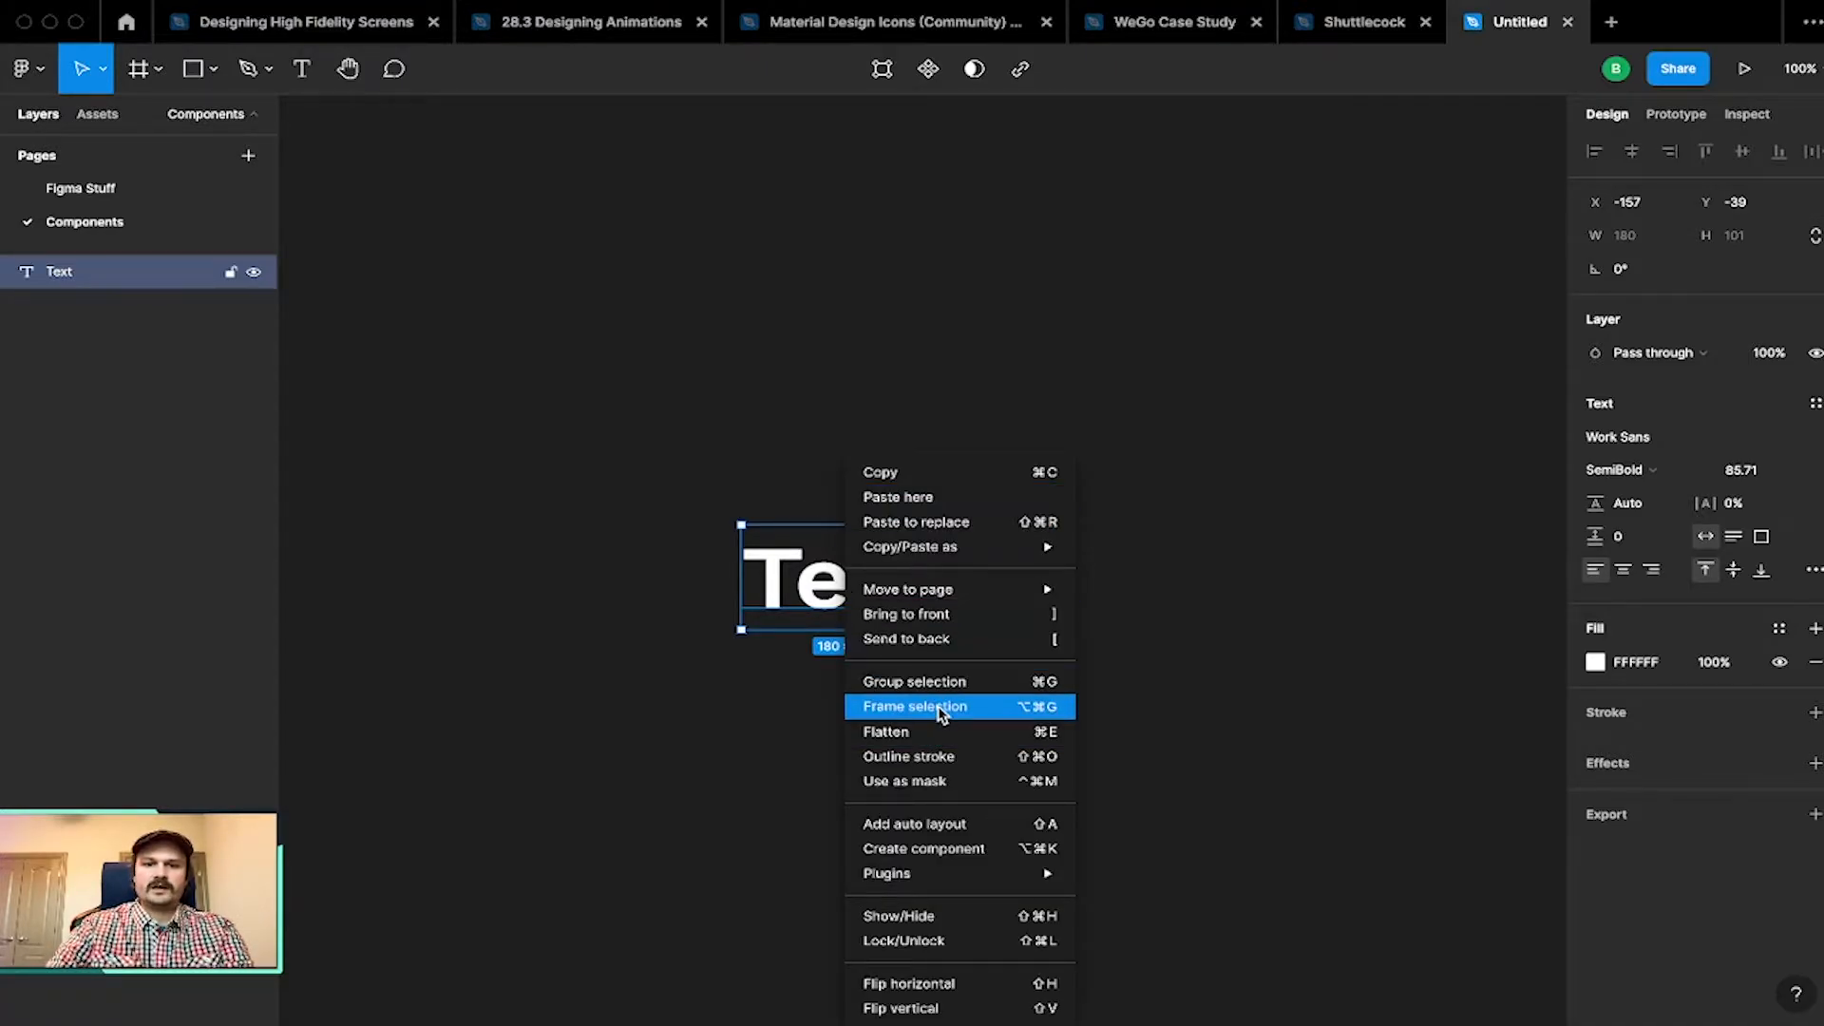
pyautogui.click(989, 714)
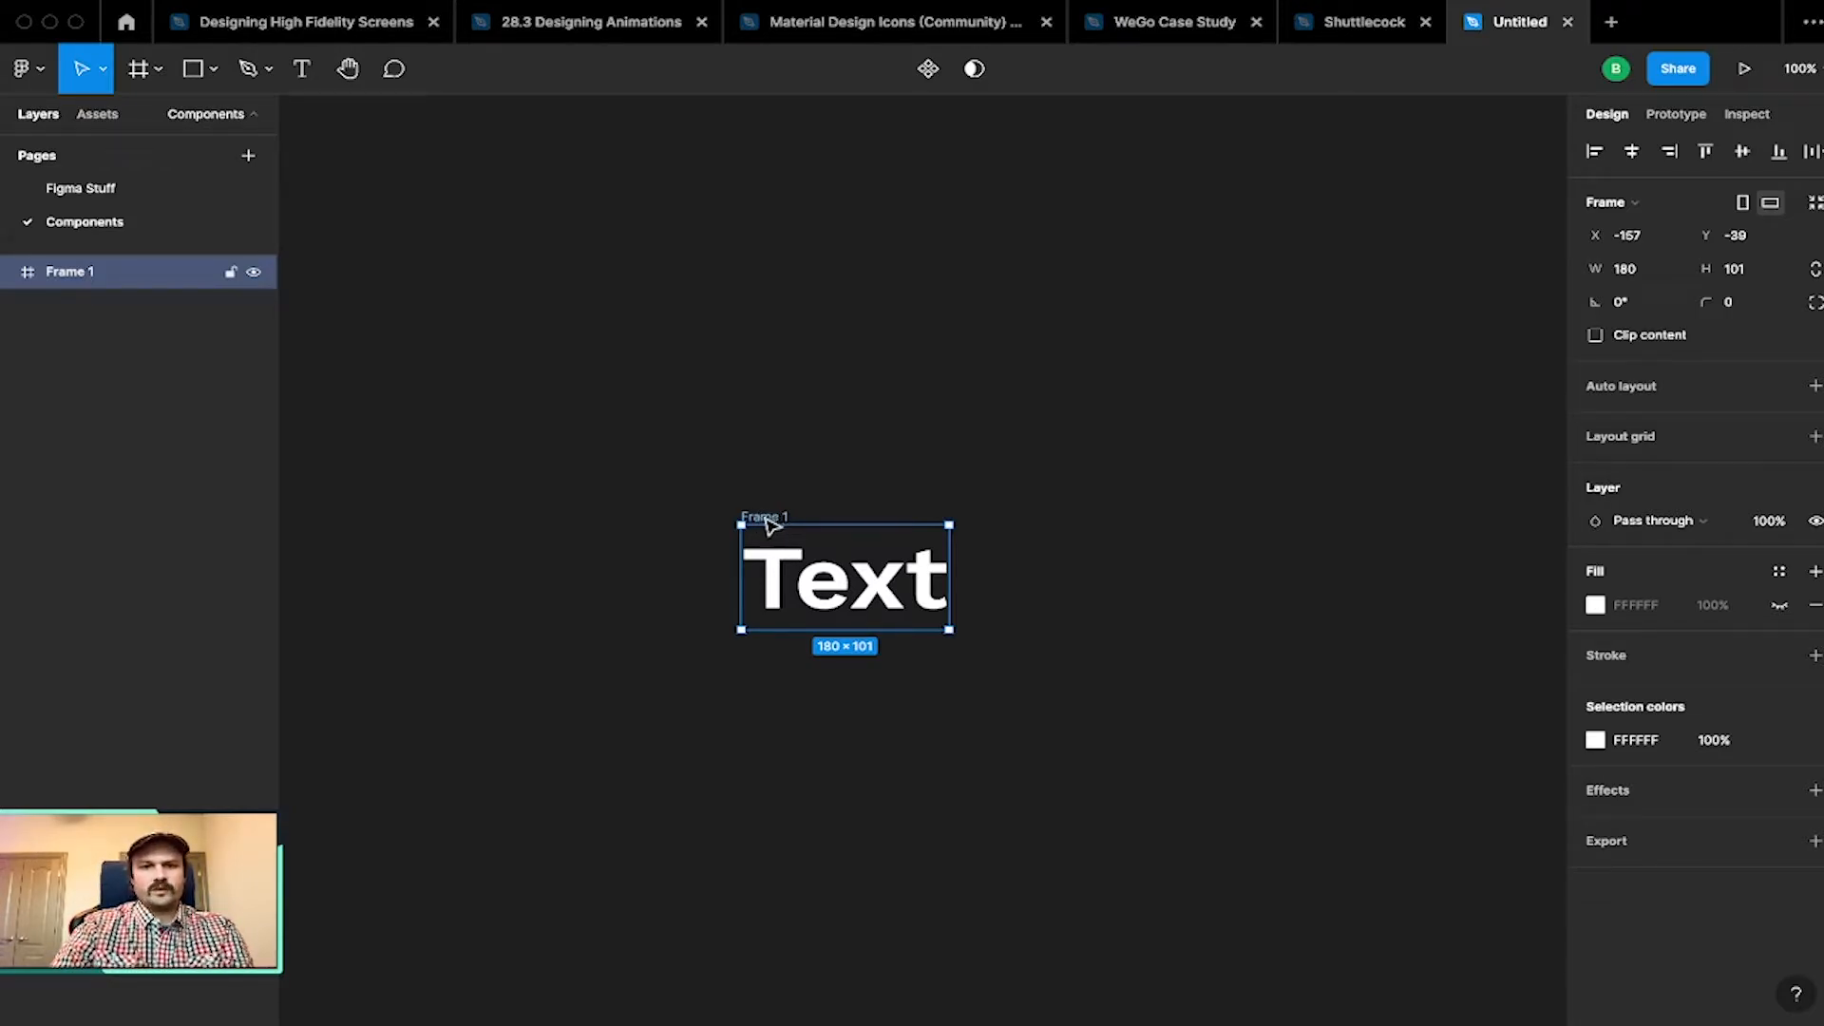
# Step: Rename the new frame around the text as Button
pyautogui.doubleClick(771, 519)
pyautogui.write('Button')
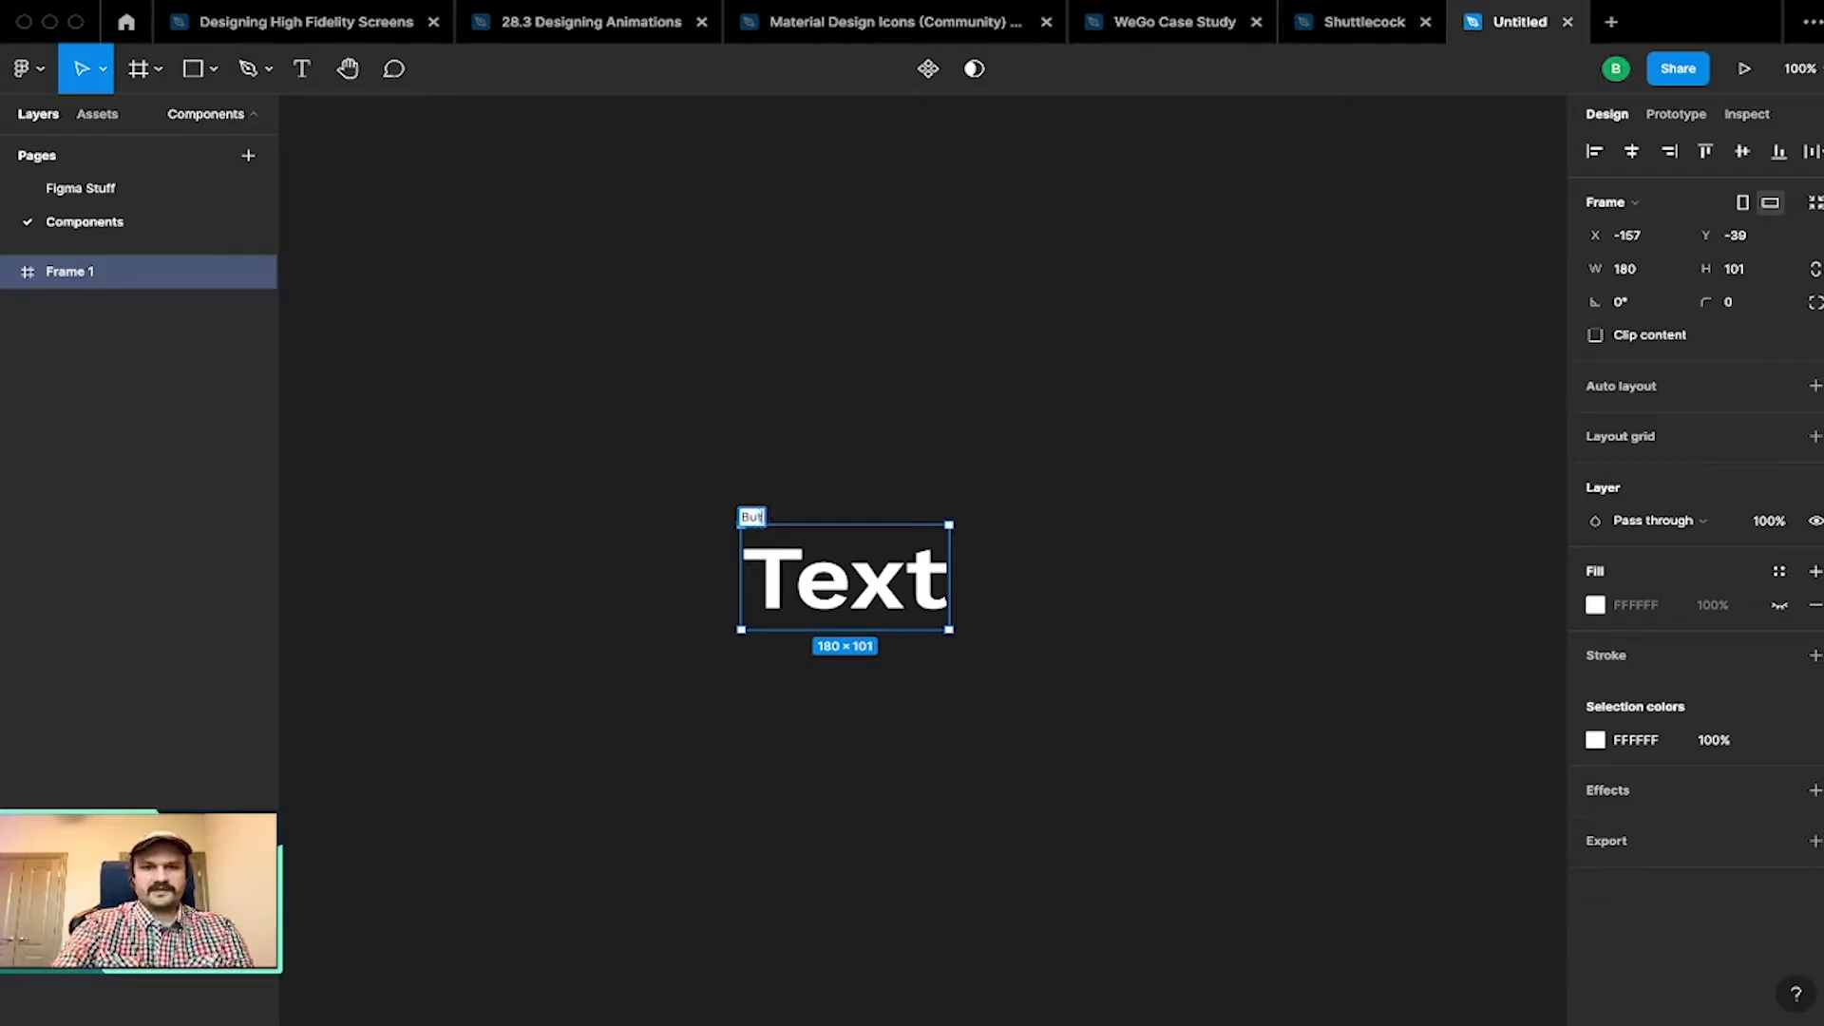
pyautogui.press('Return')
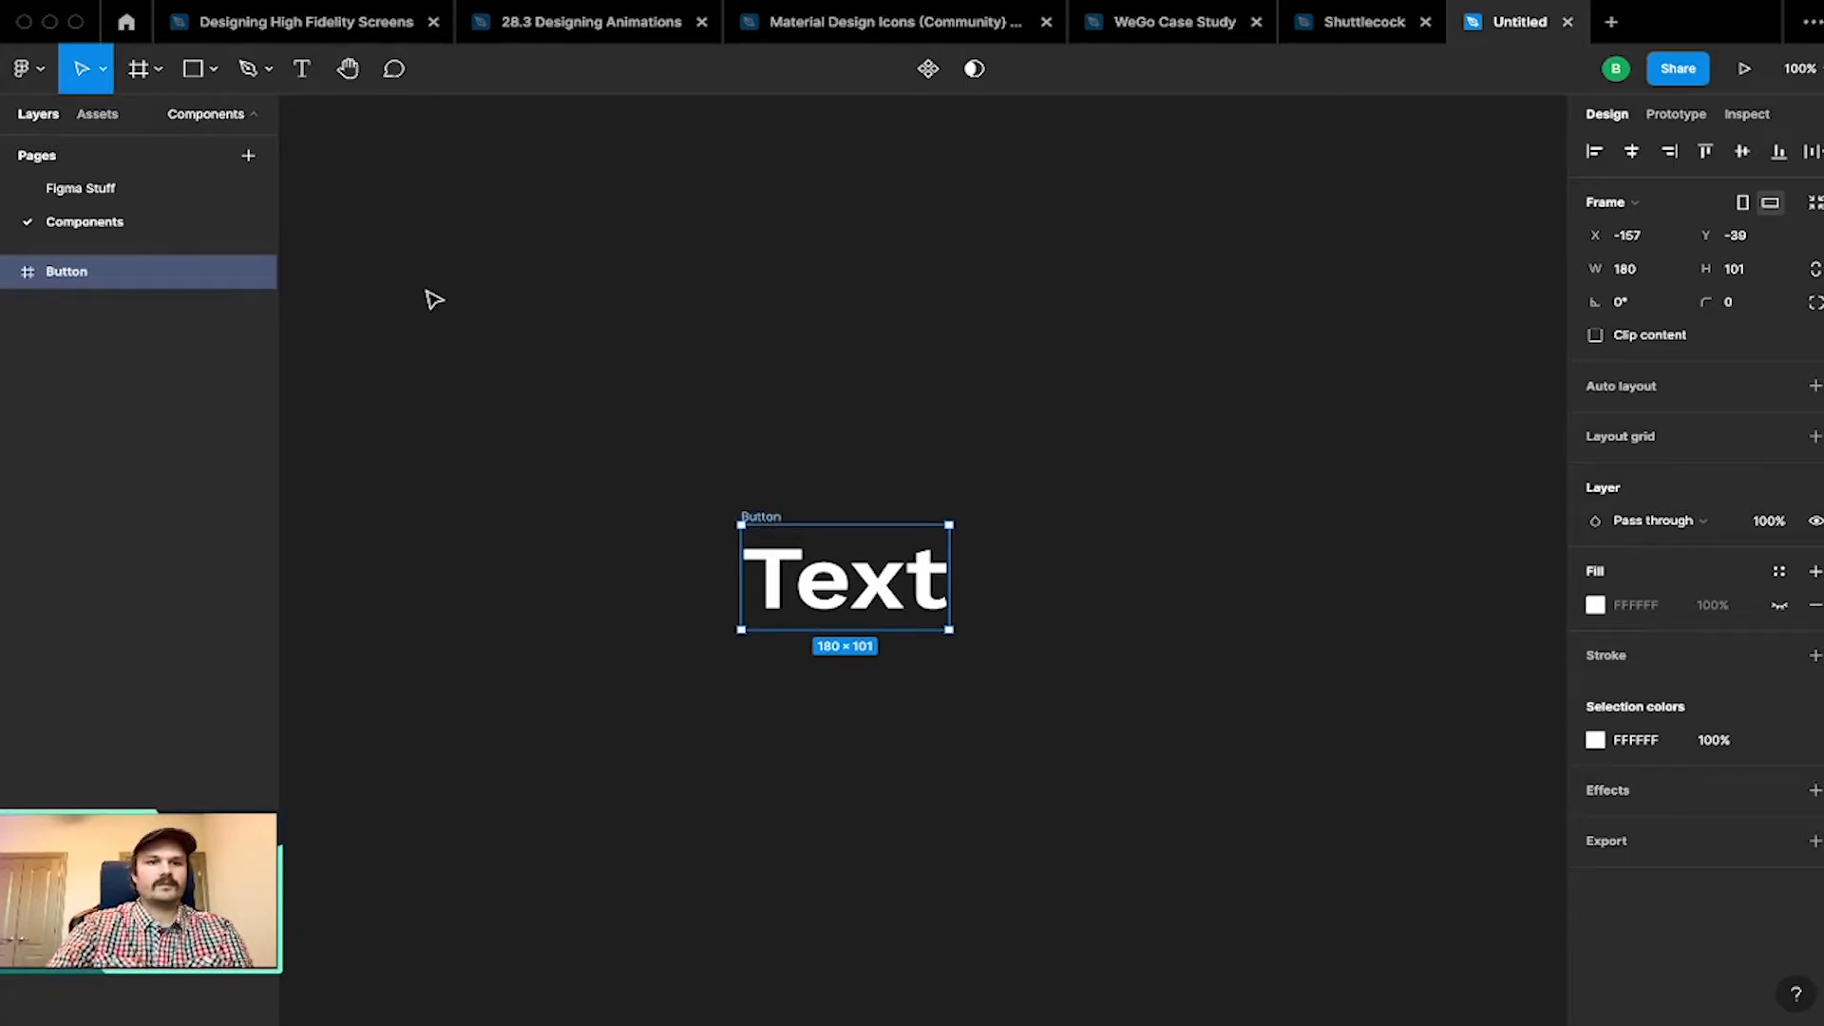
# Step: Try renaming the frame as asdfasfd, and restore the name Button
pyautogui.doubleClick(66, 274)
pyautogui.write('asdfasfd')
pyautogui.press('Return')
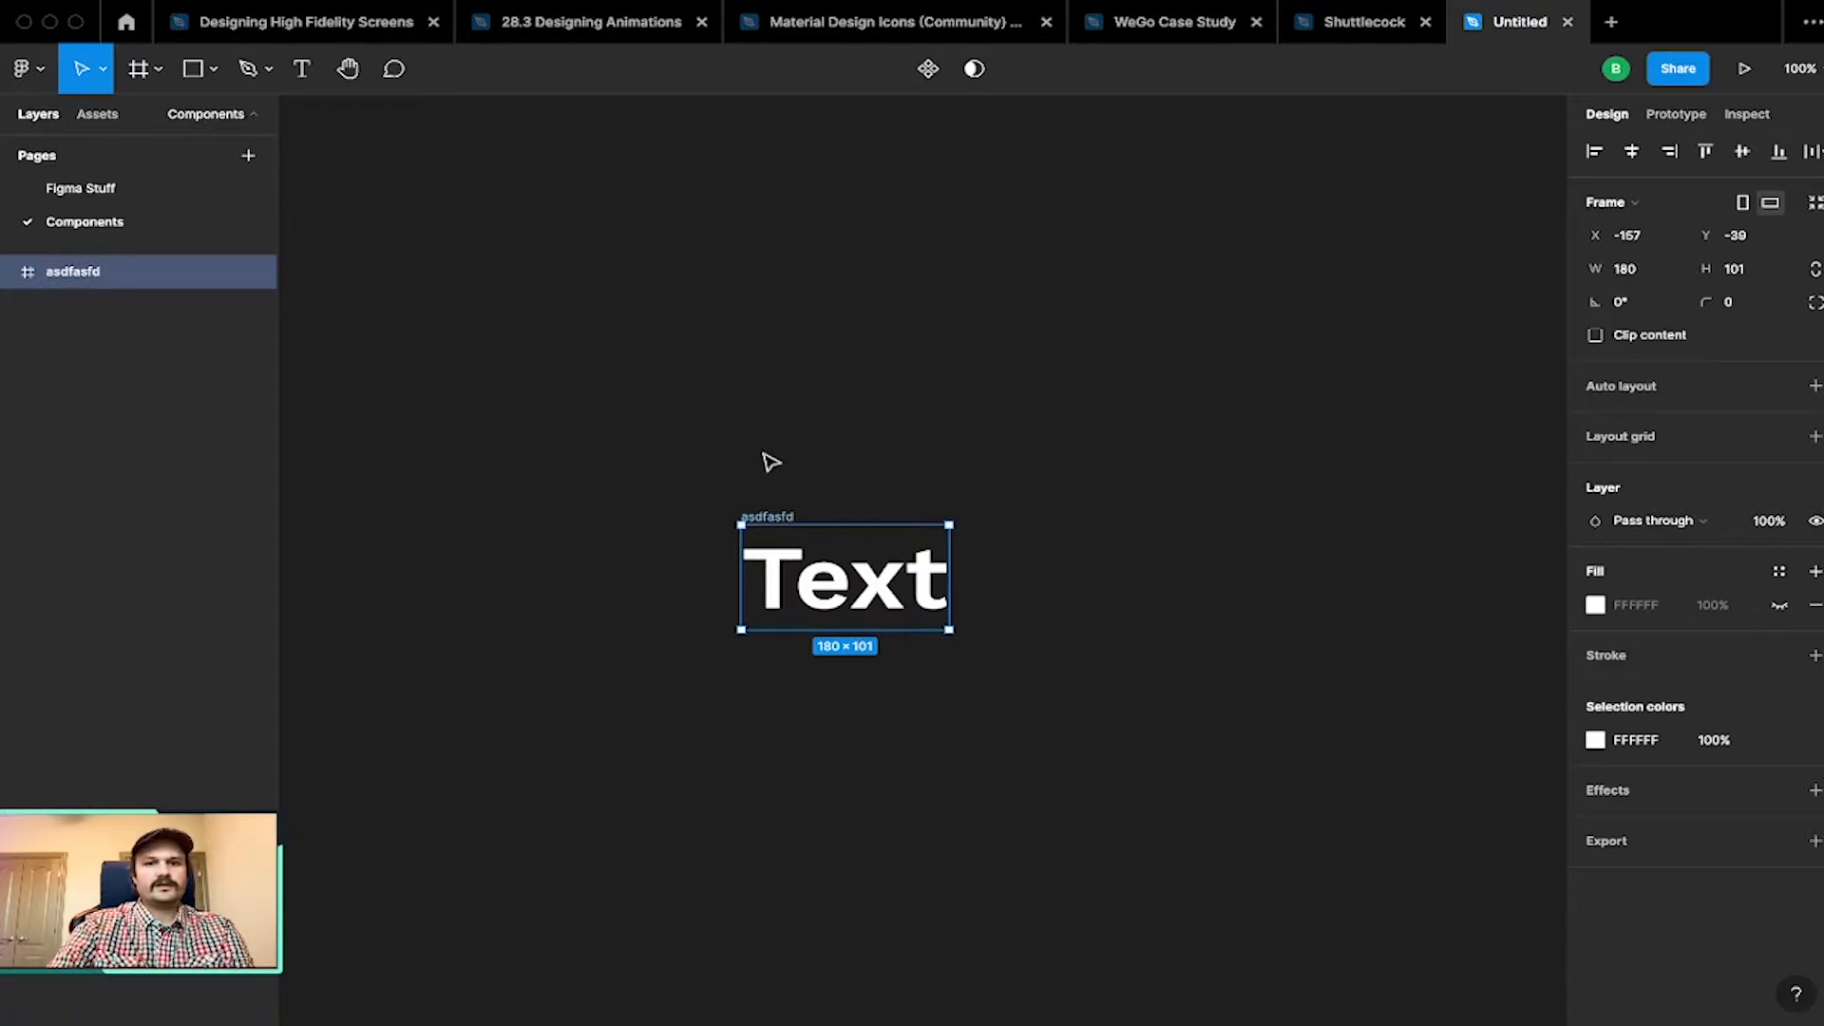
pyautogui.doubleClick(82, 265)
pyautogui.write('Button')
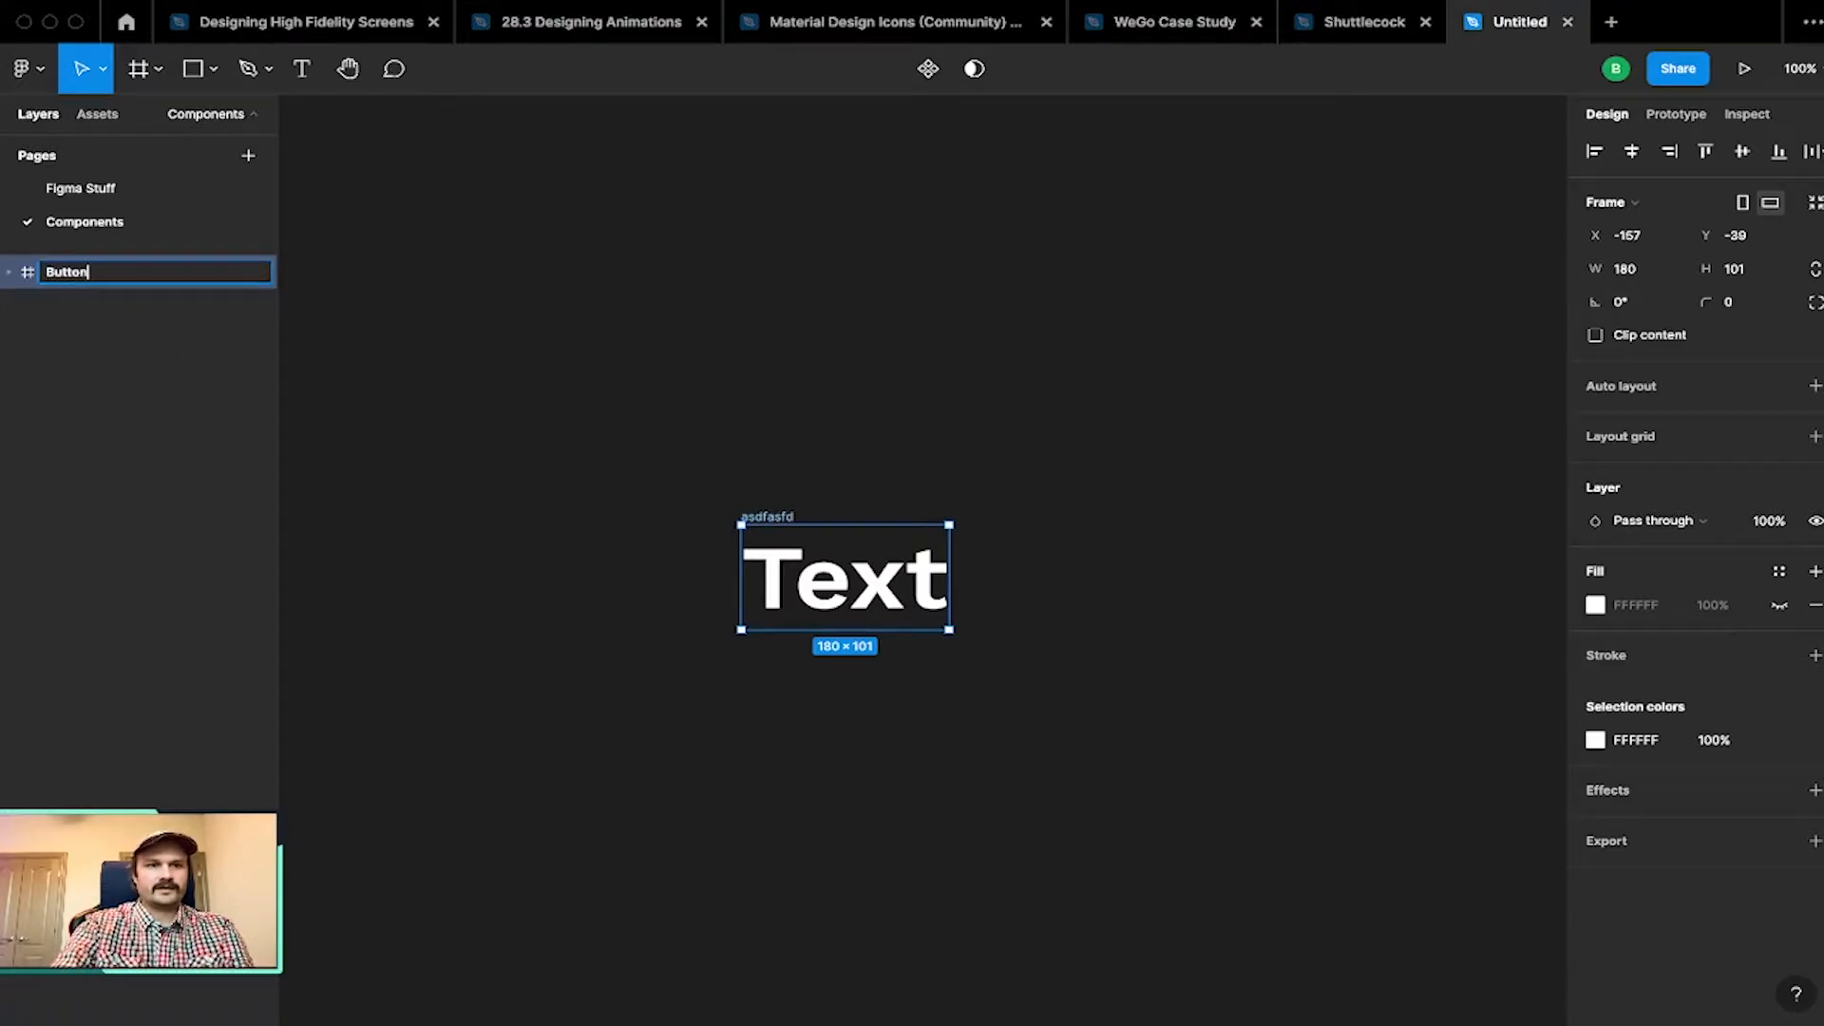
pyautogui.press('Return')
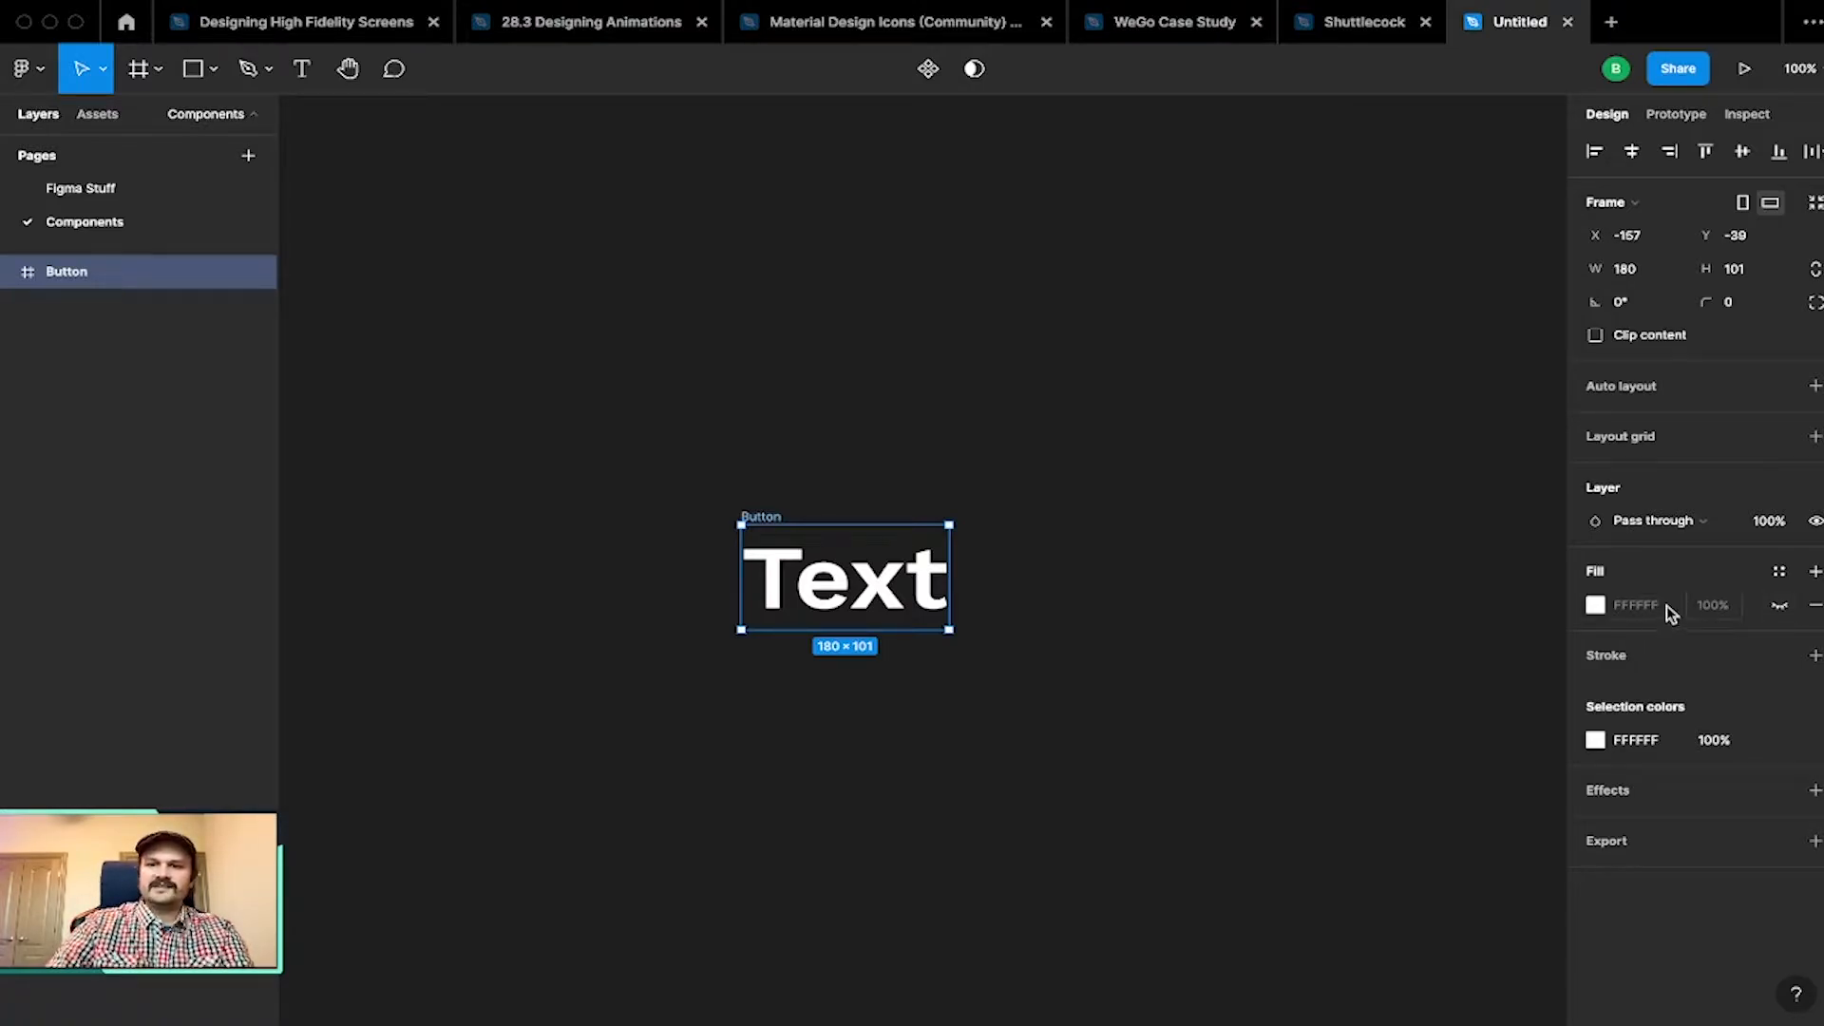
# Step: Make the Button frame's fill visible and change it to solid blue 3A6DCF
pyautogui.click(1785, 610)
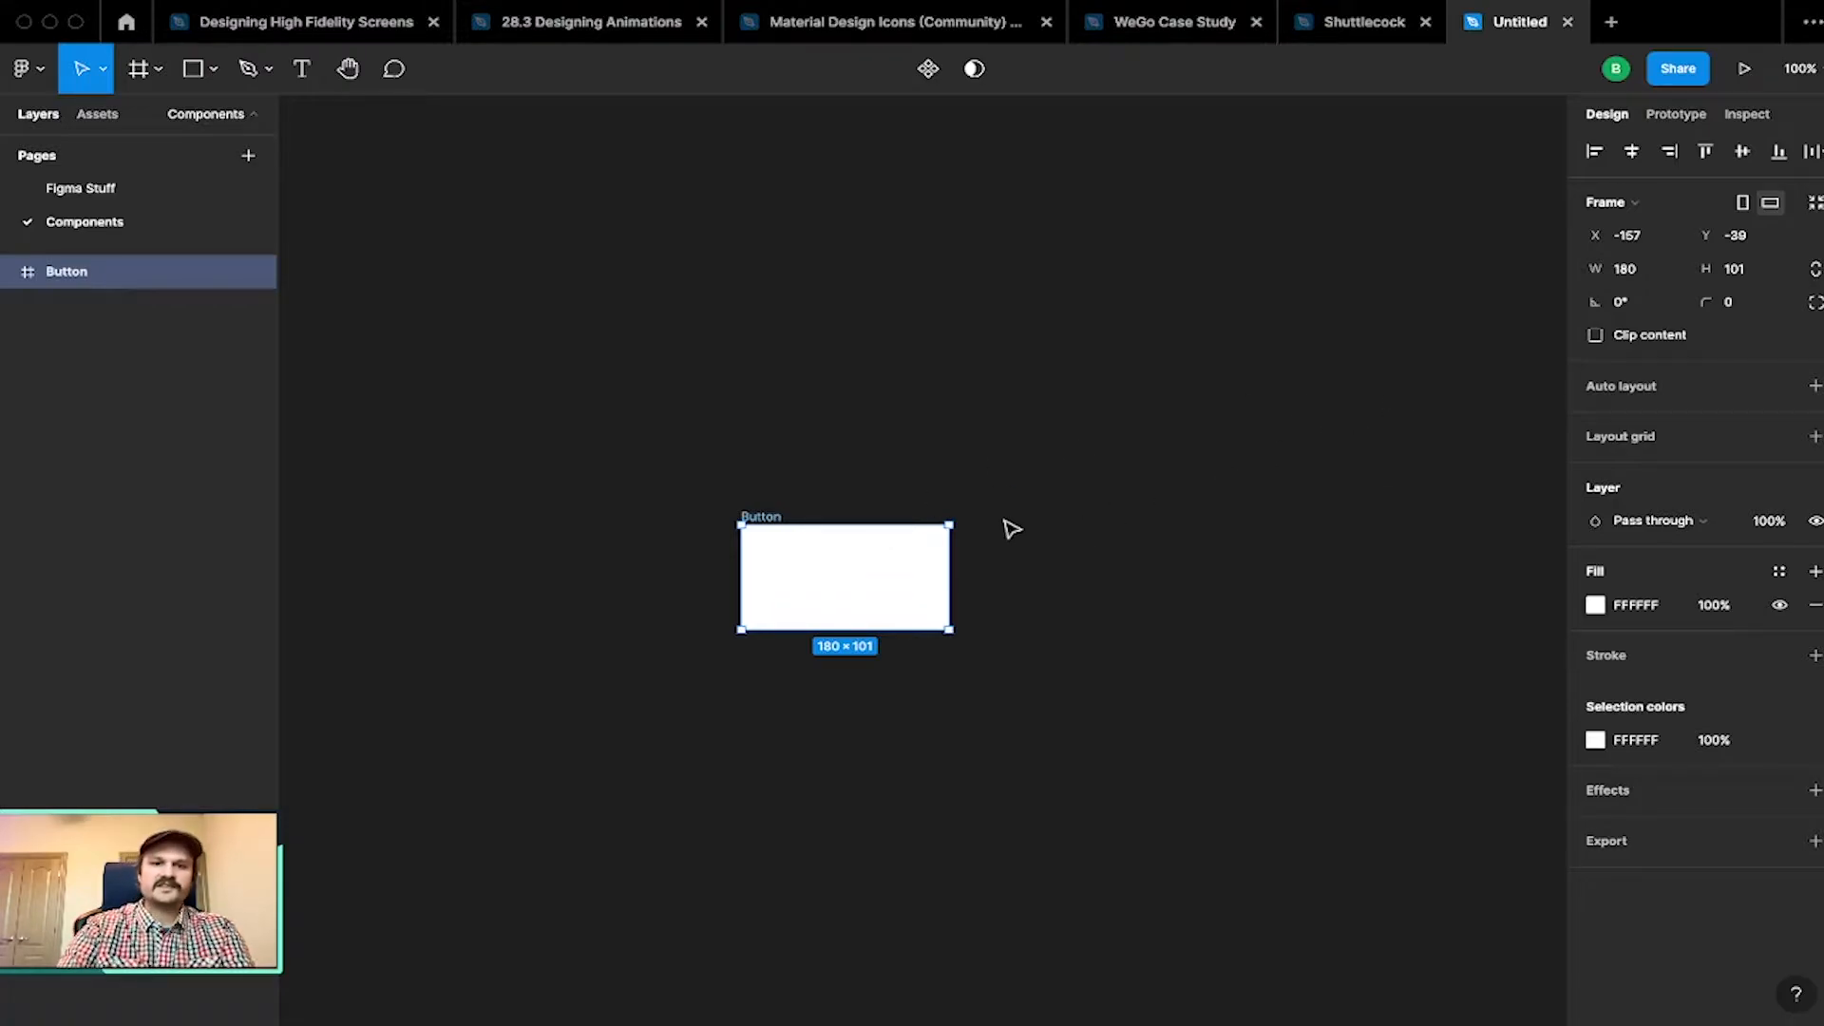
pyautogui.click(1596, 606)
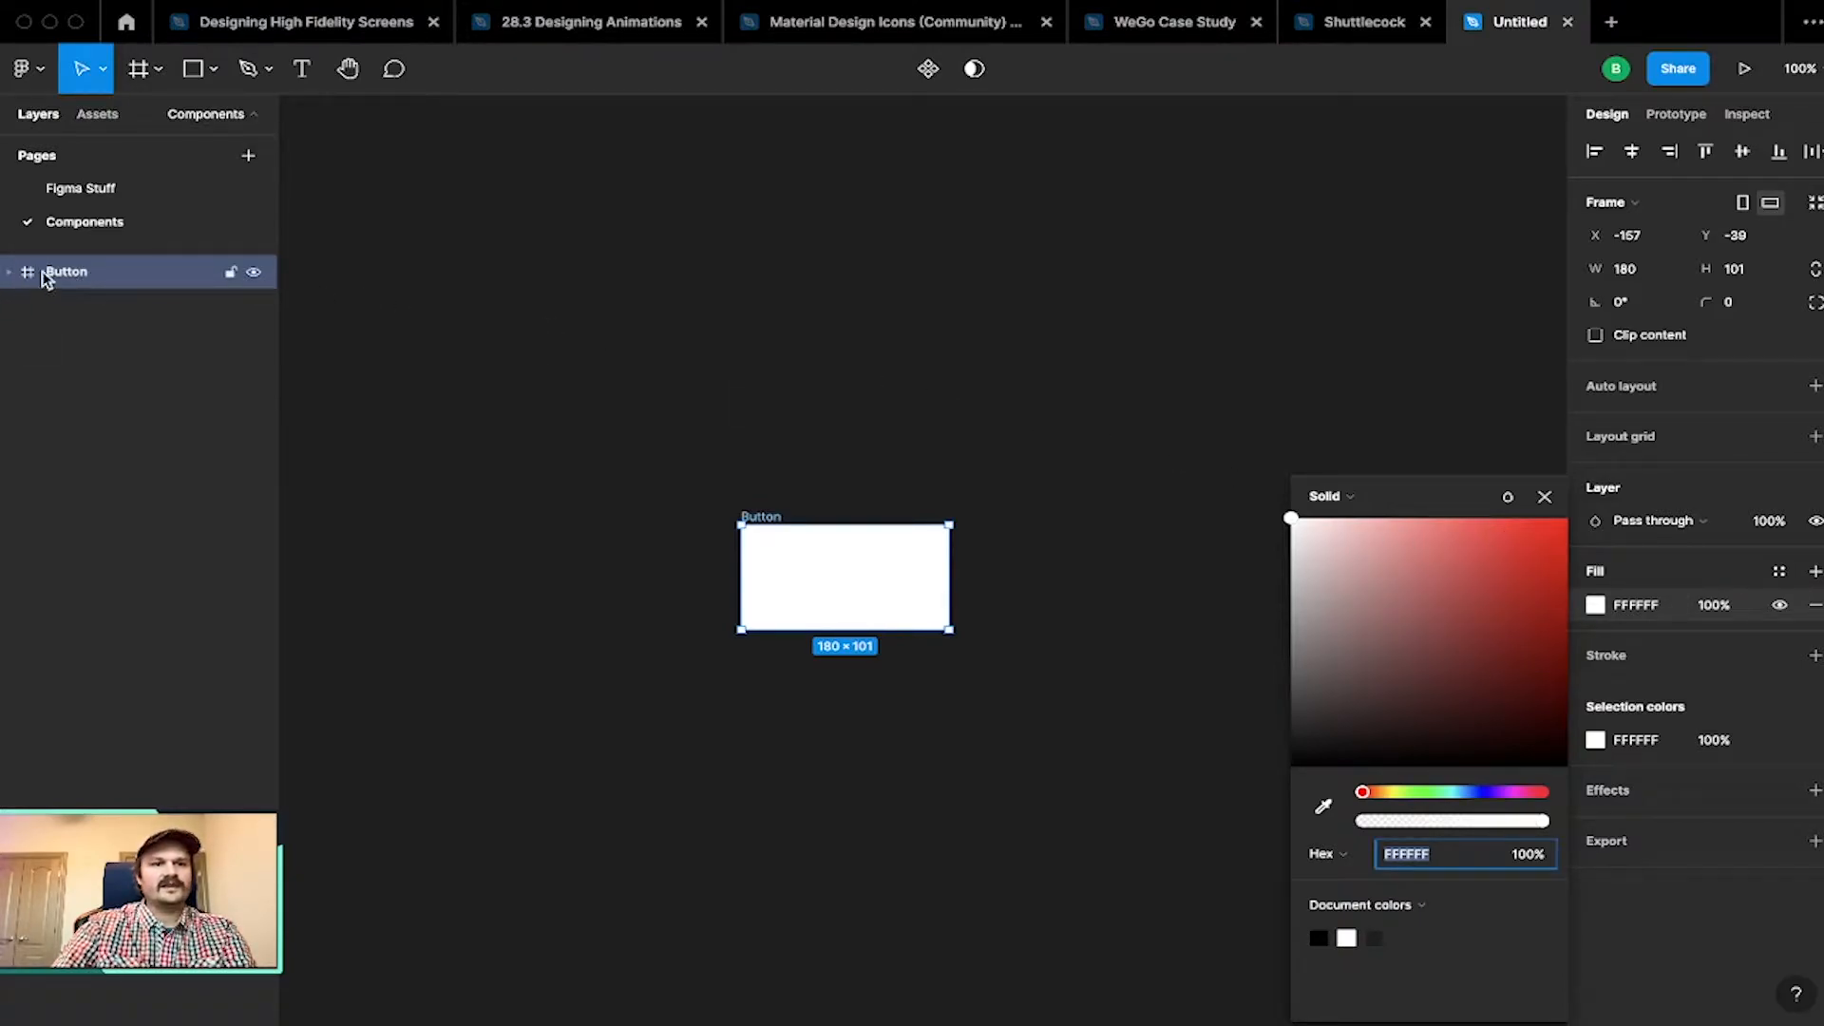
pyautogui.moveTo(1389, 588); pyautogui.dragTo(1491, 574)
pyautogui.click(1475, 793)
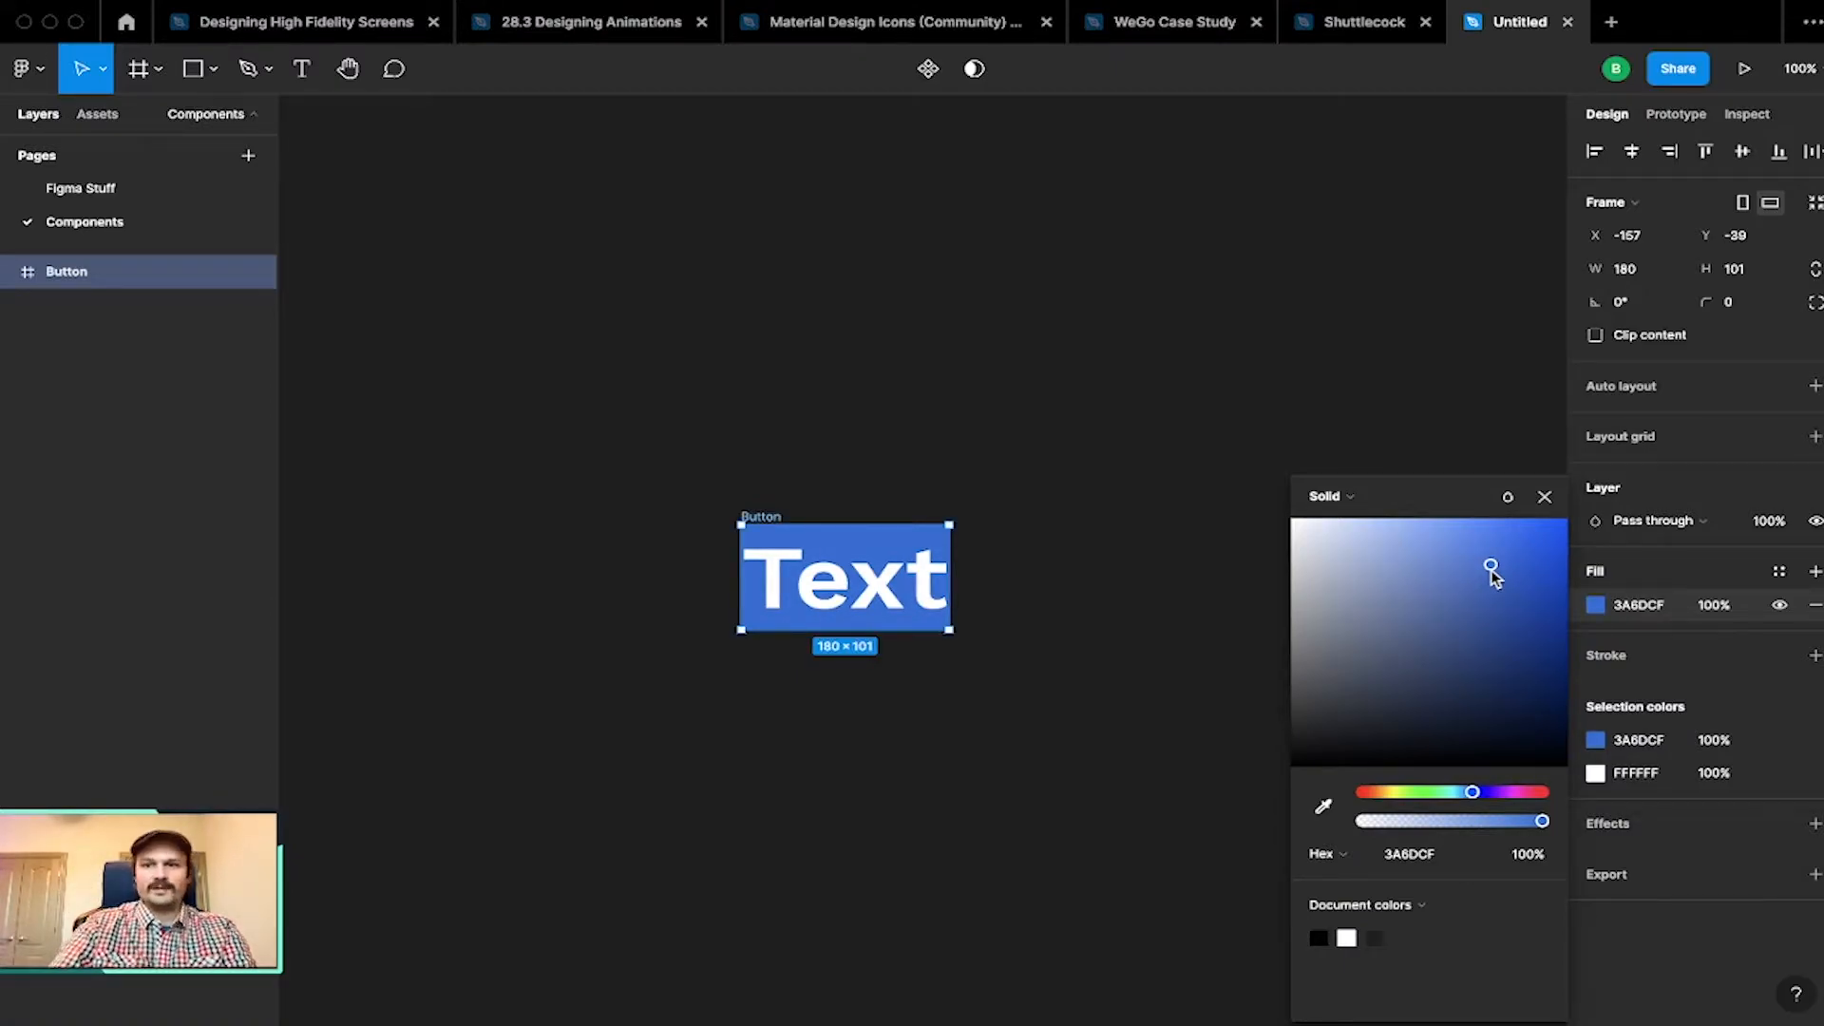
pyautogui.click(1545, 498)
pyautogui.click(1104, 583)
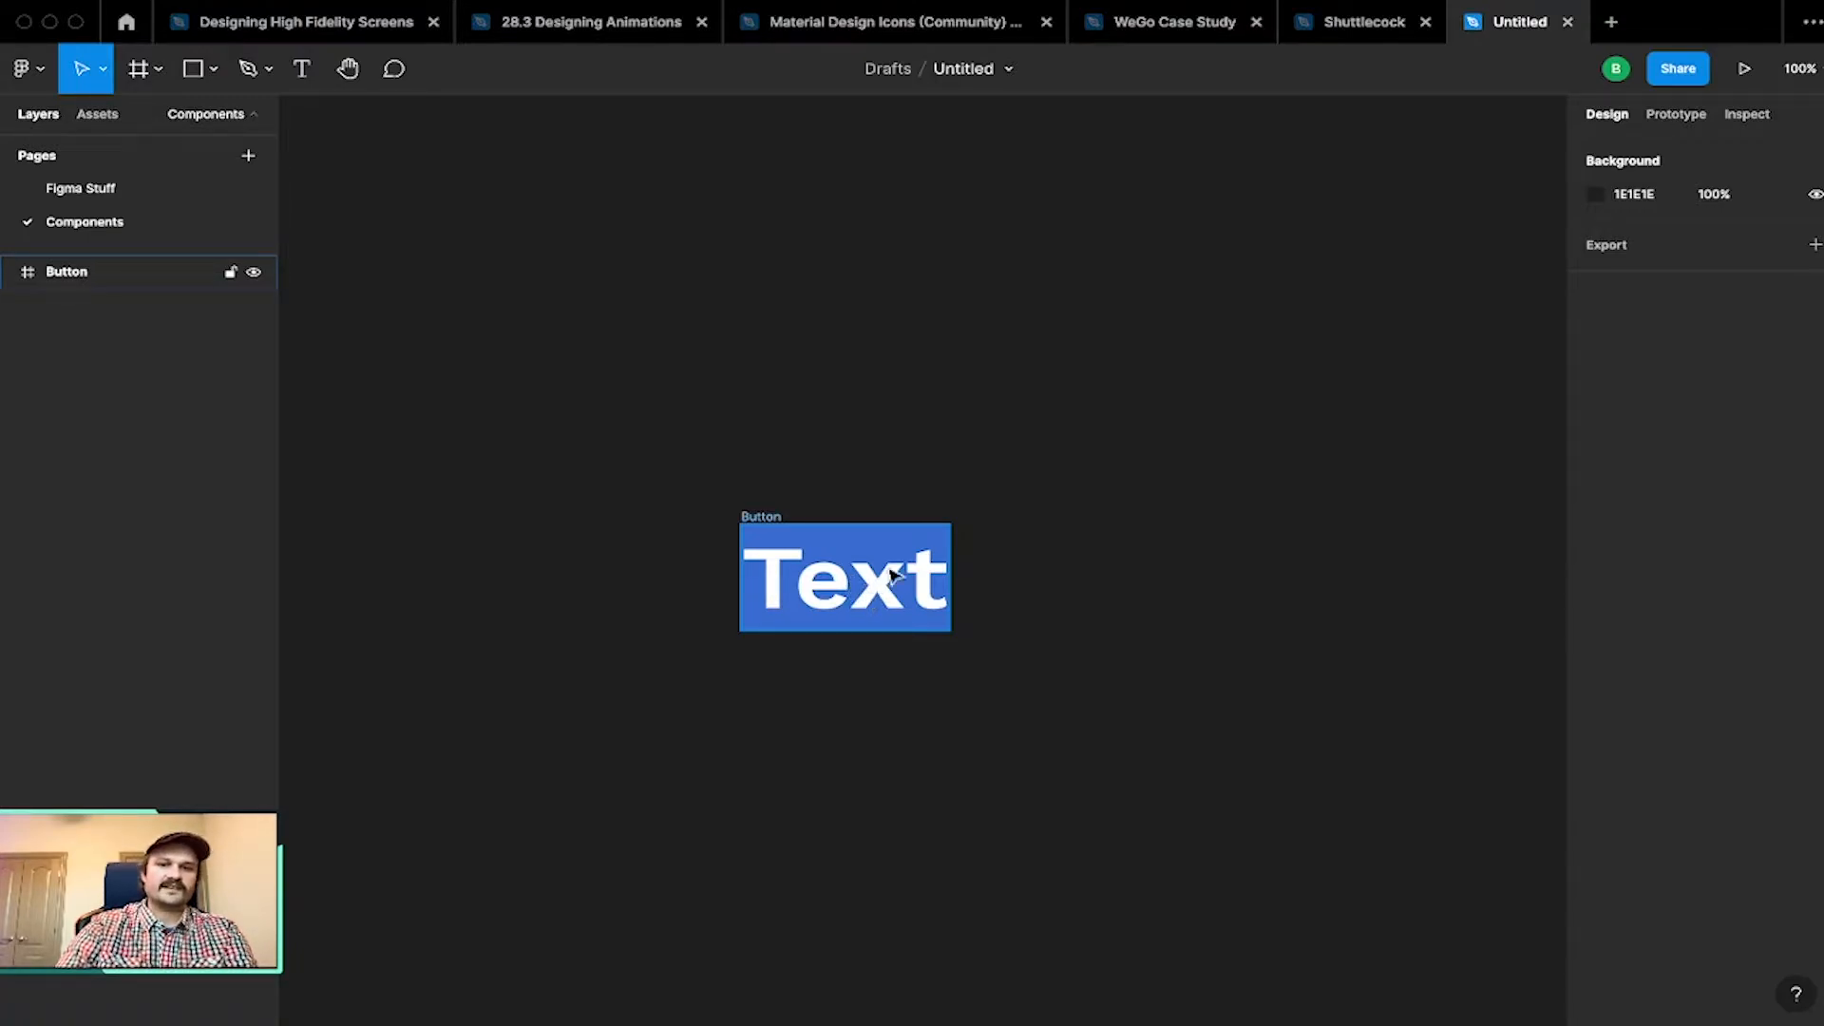
# Step: Examine the button's hierarchy and properties by selecting the nested text and its parent frame in turn
pyautogui.doubleClick(855, 575)
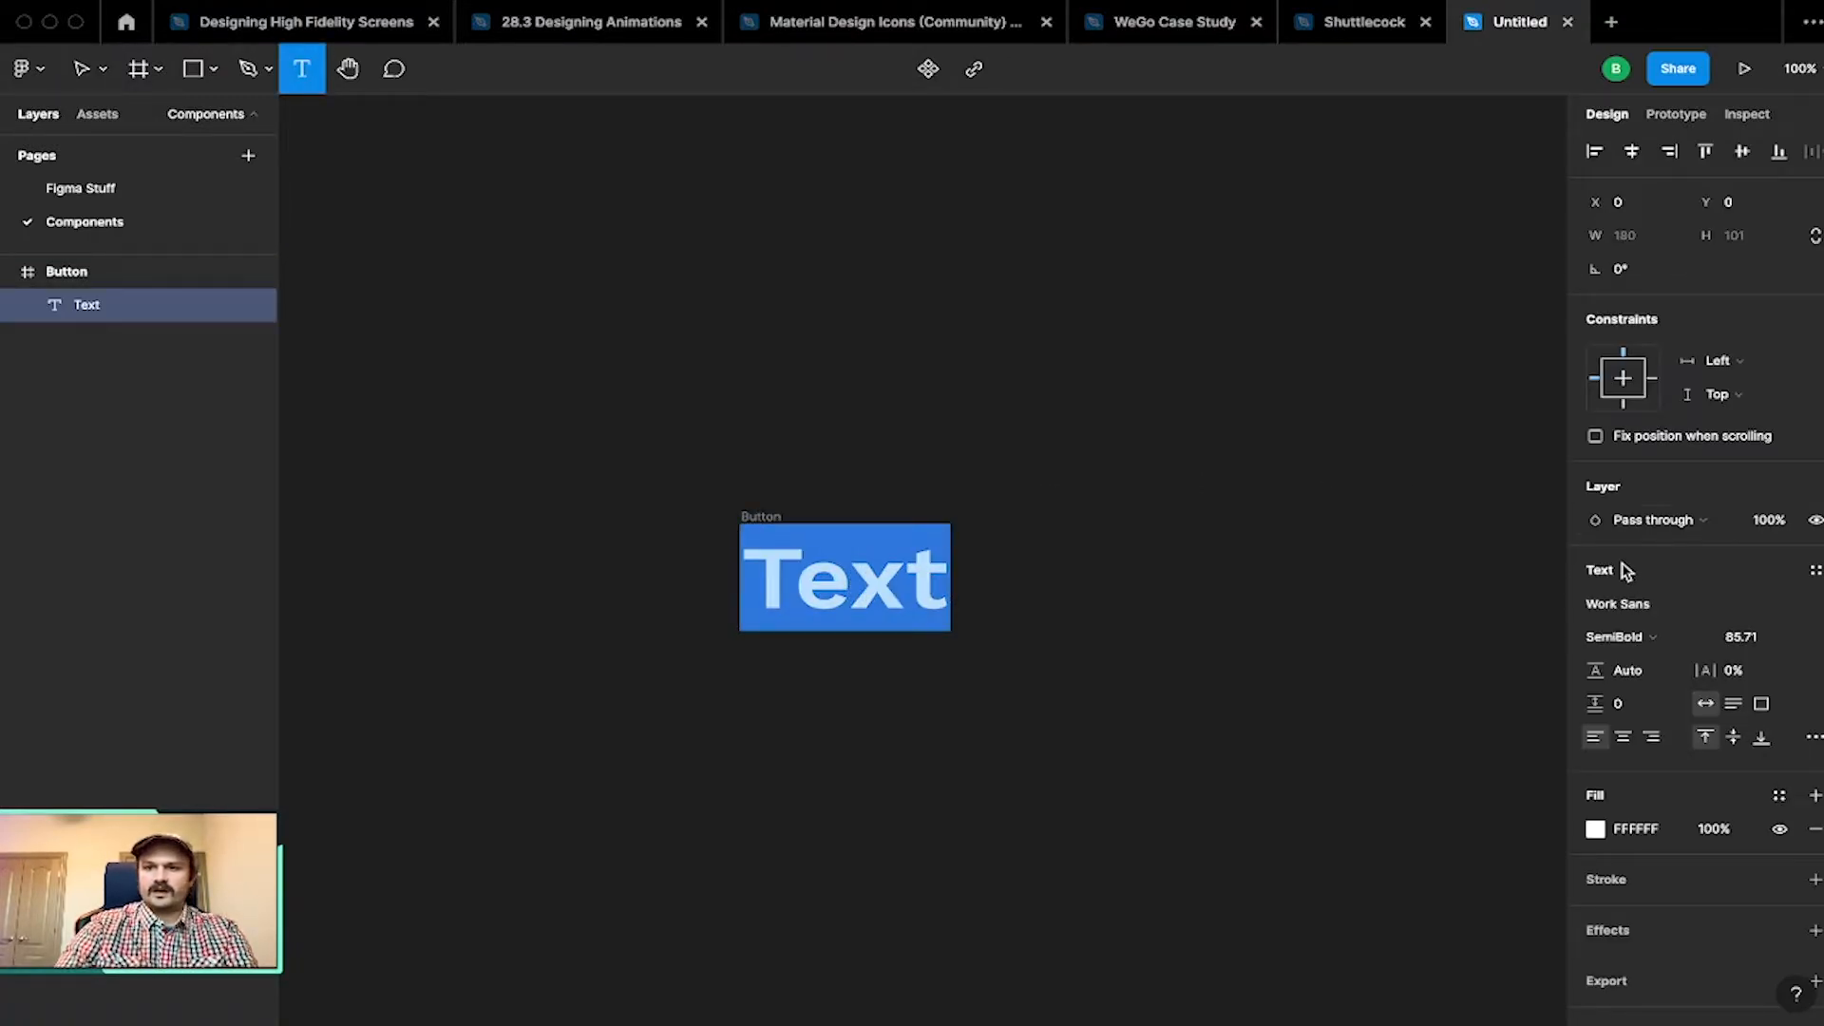
pyautogui.press('Escape')
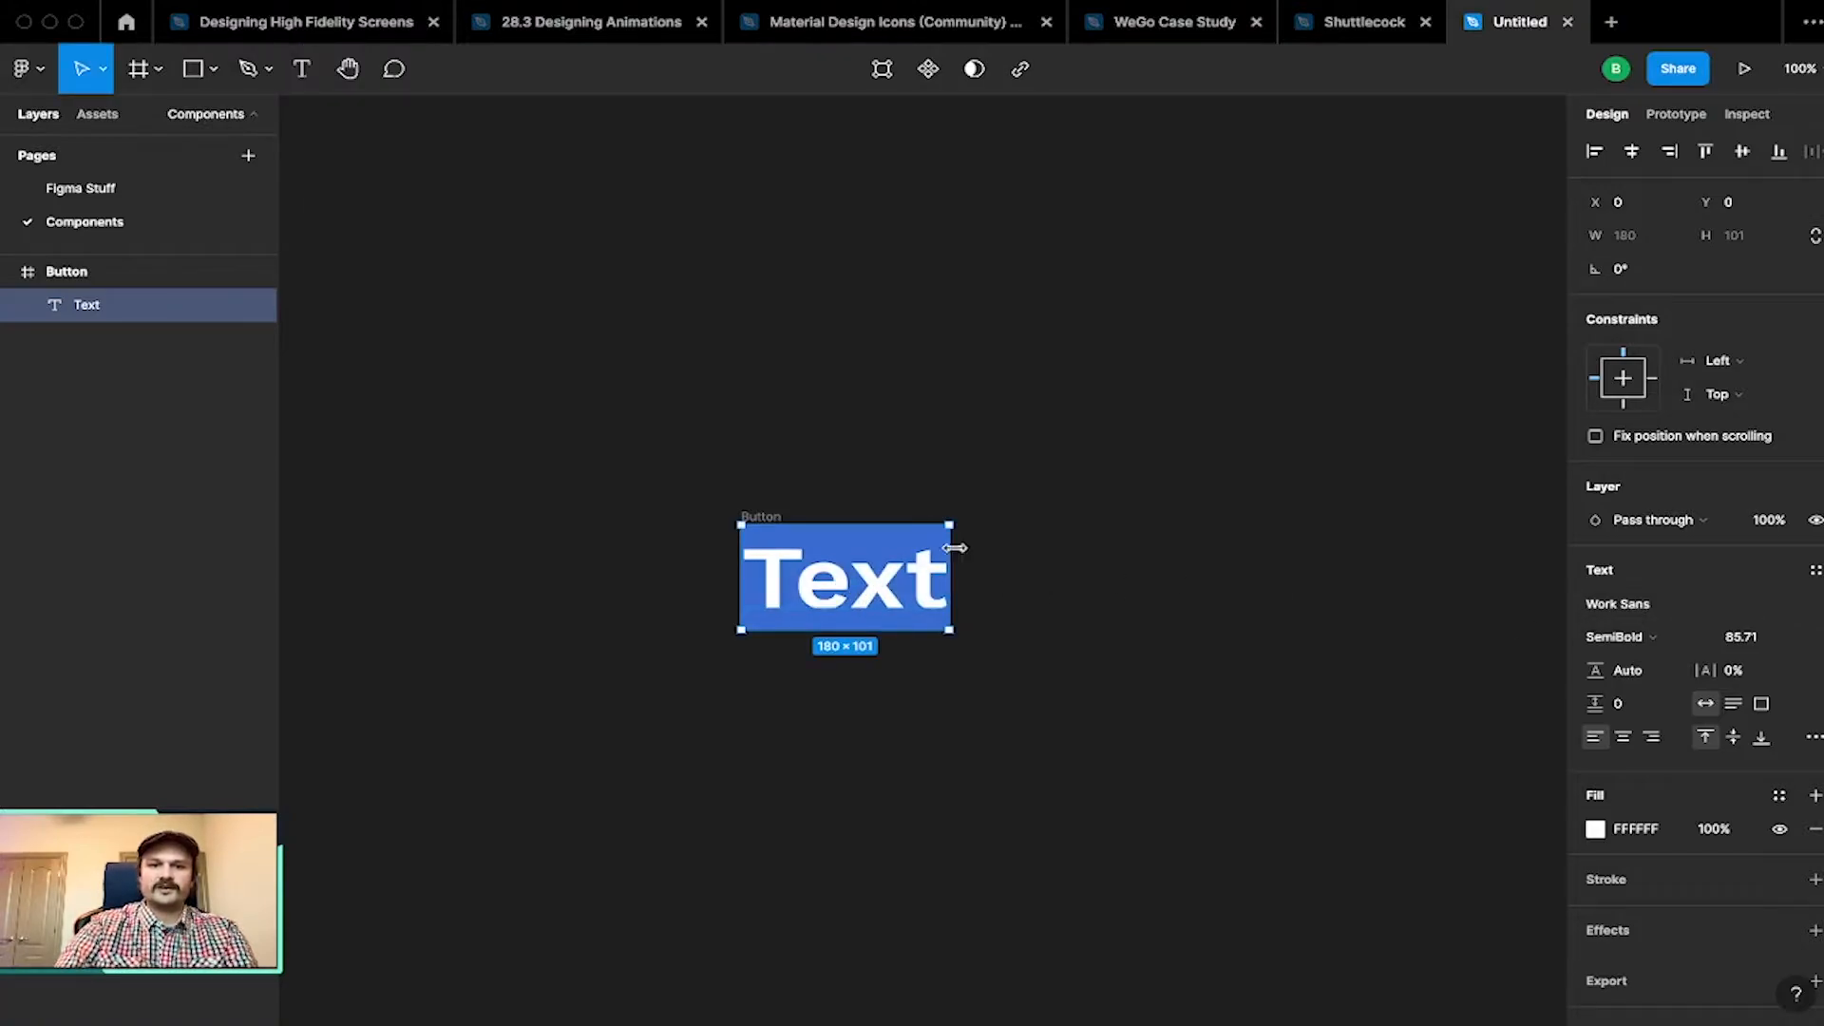
pyautogui.click(133, 274)
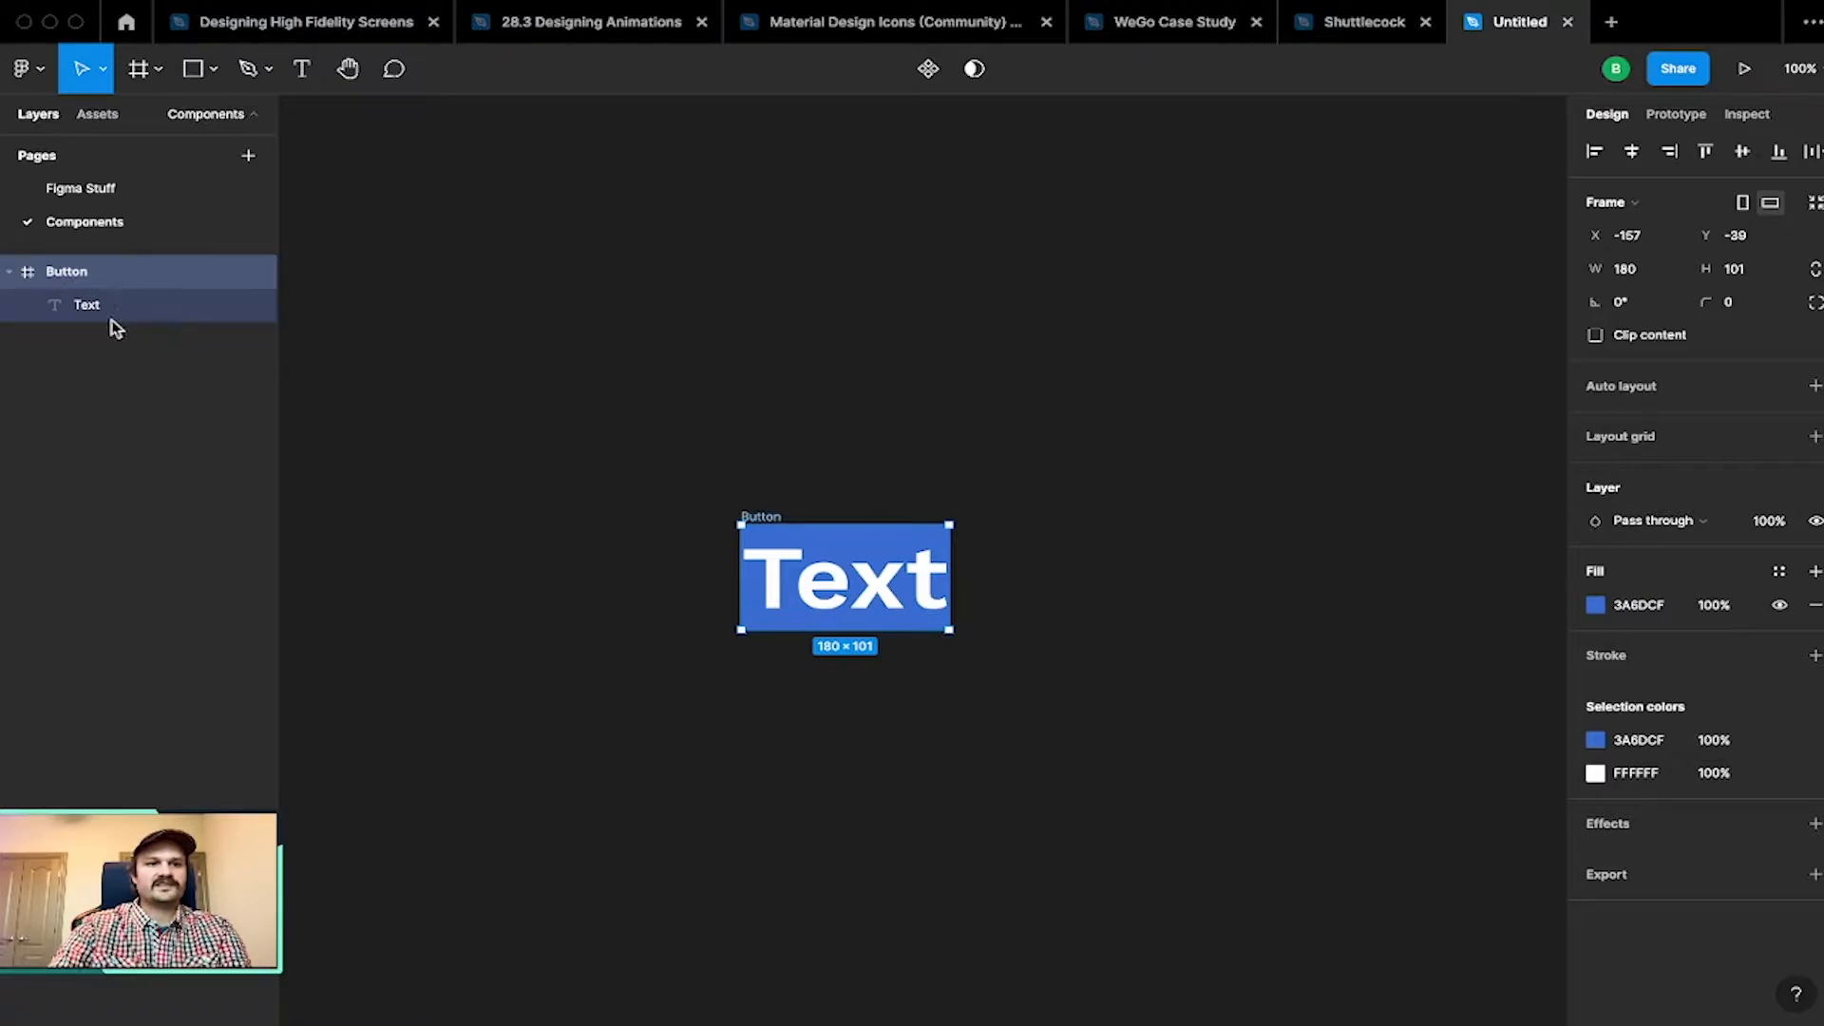
pyautogui.click(82, 306)
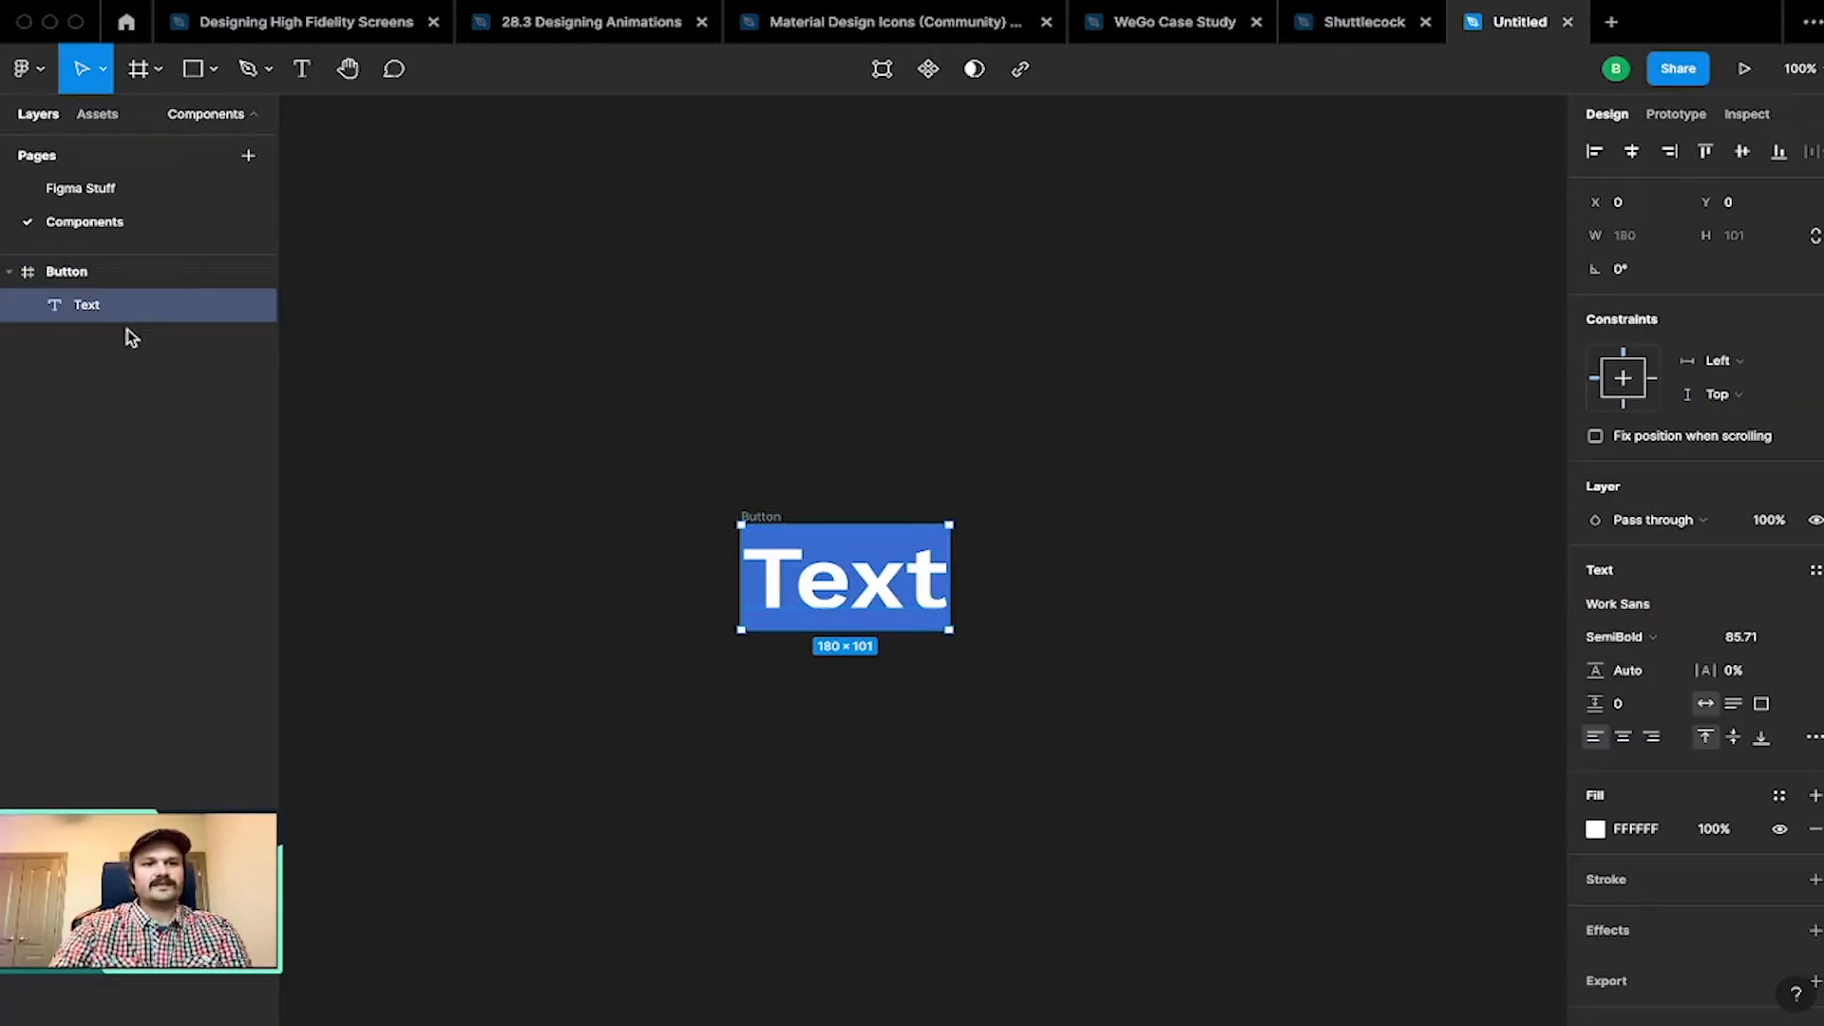
pyautogui.click(70, 281)
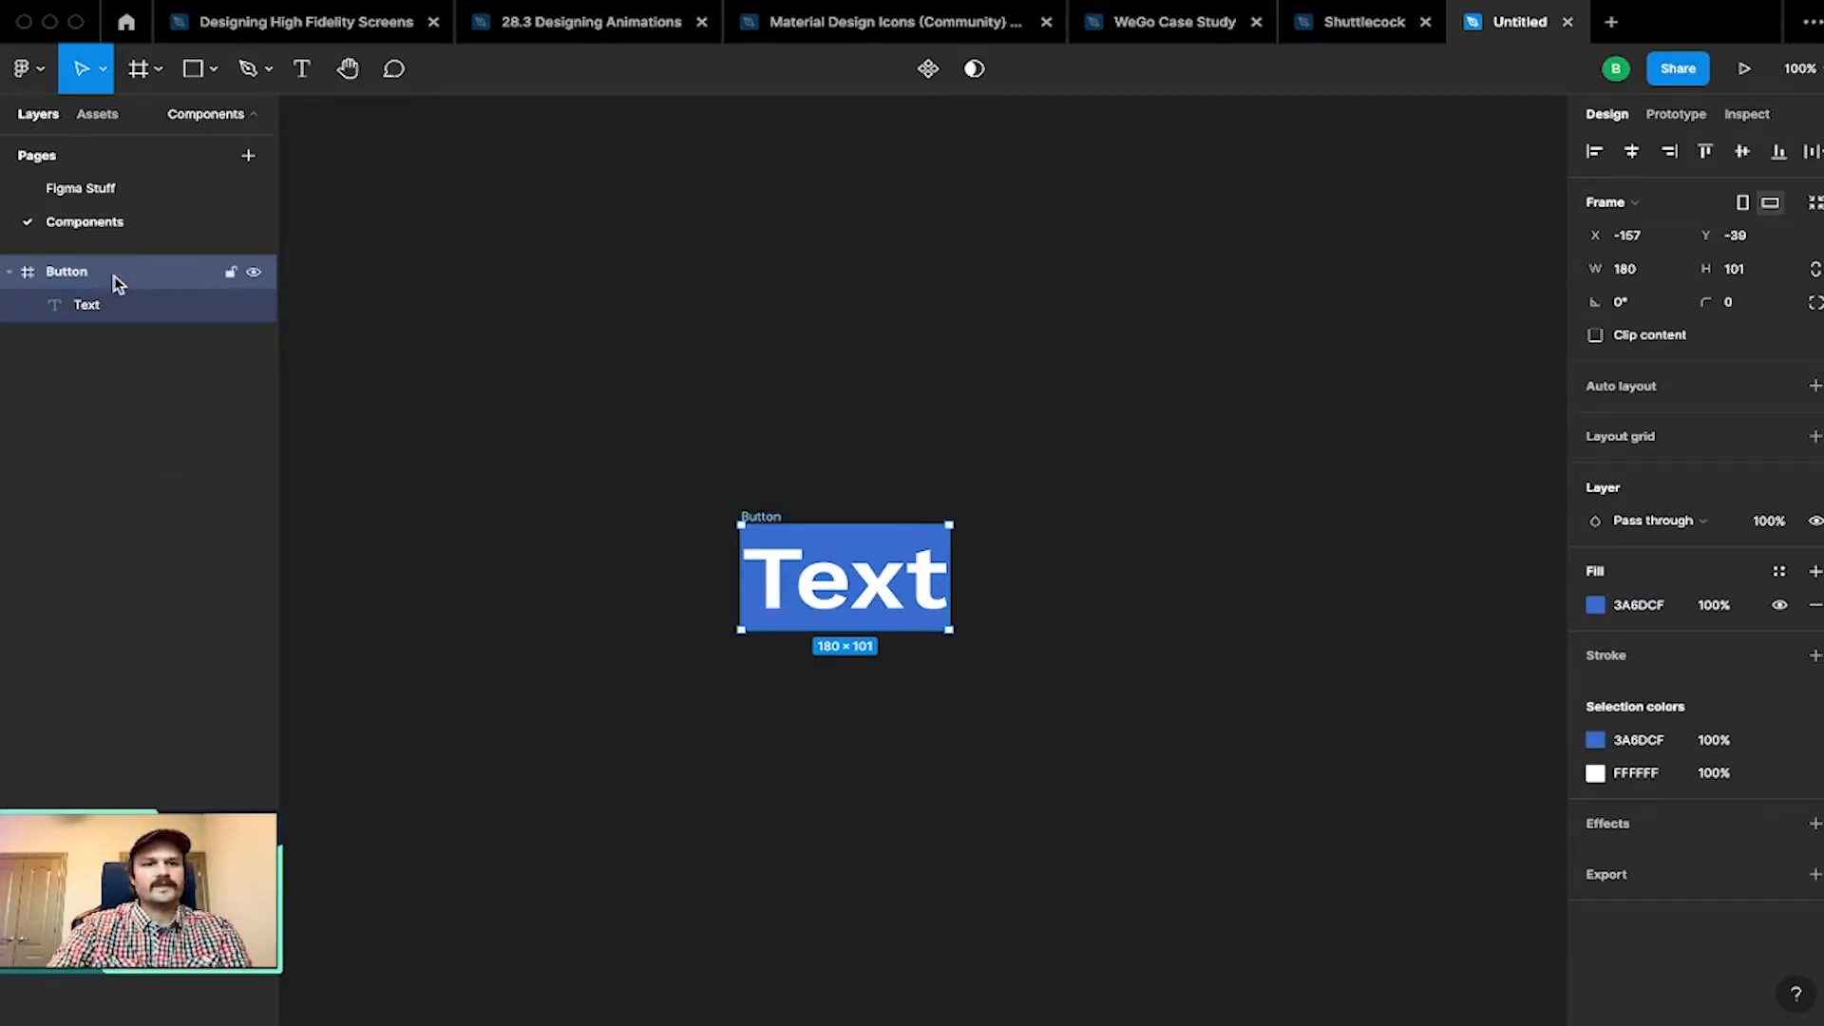
pyautogui.press('Escape')
# Step: Convert the Button frame with its text into a component, keeping its original width
pyautogui.click(107, 274)
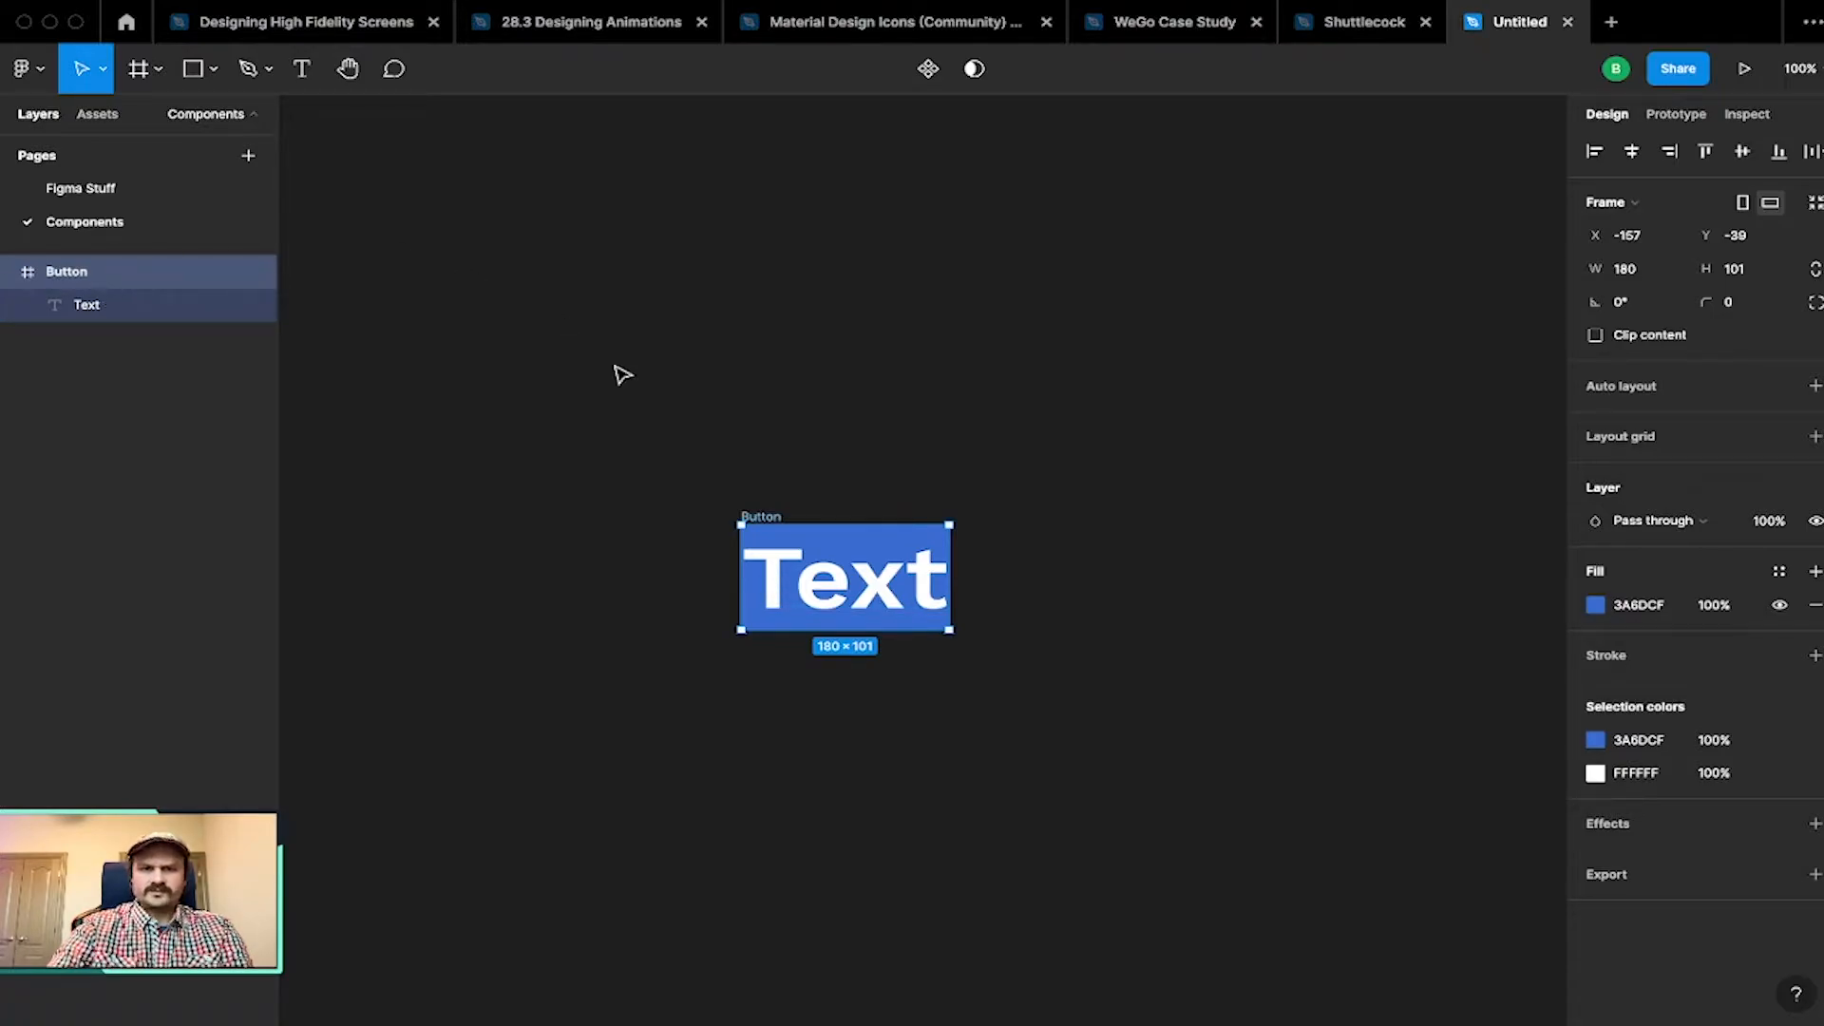
pyautogui.rightClick(834, 563)
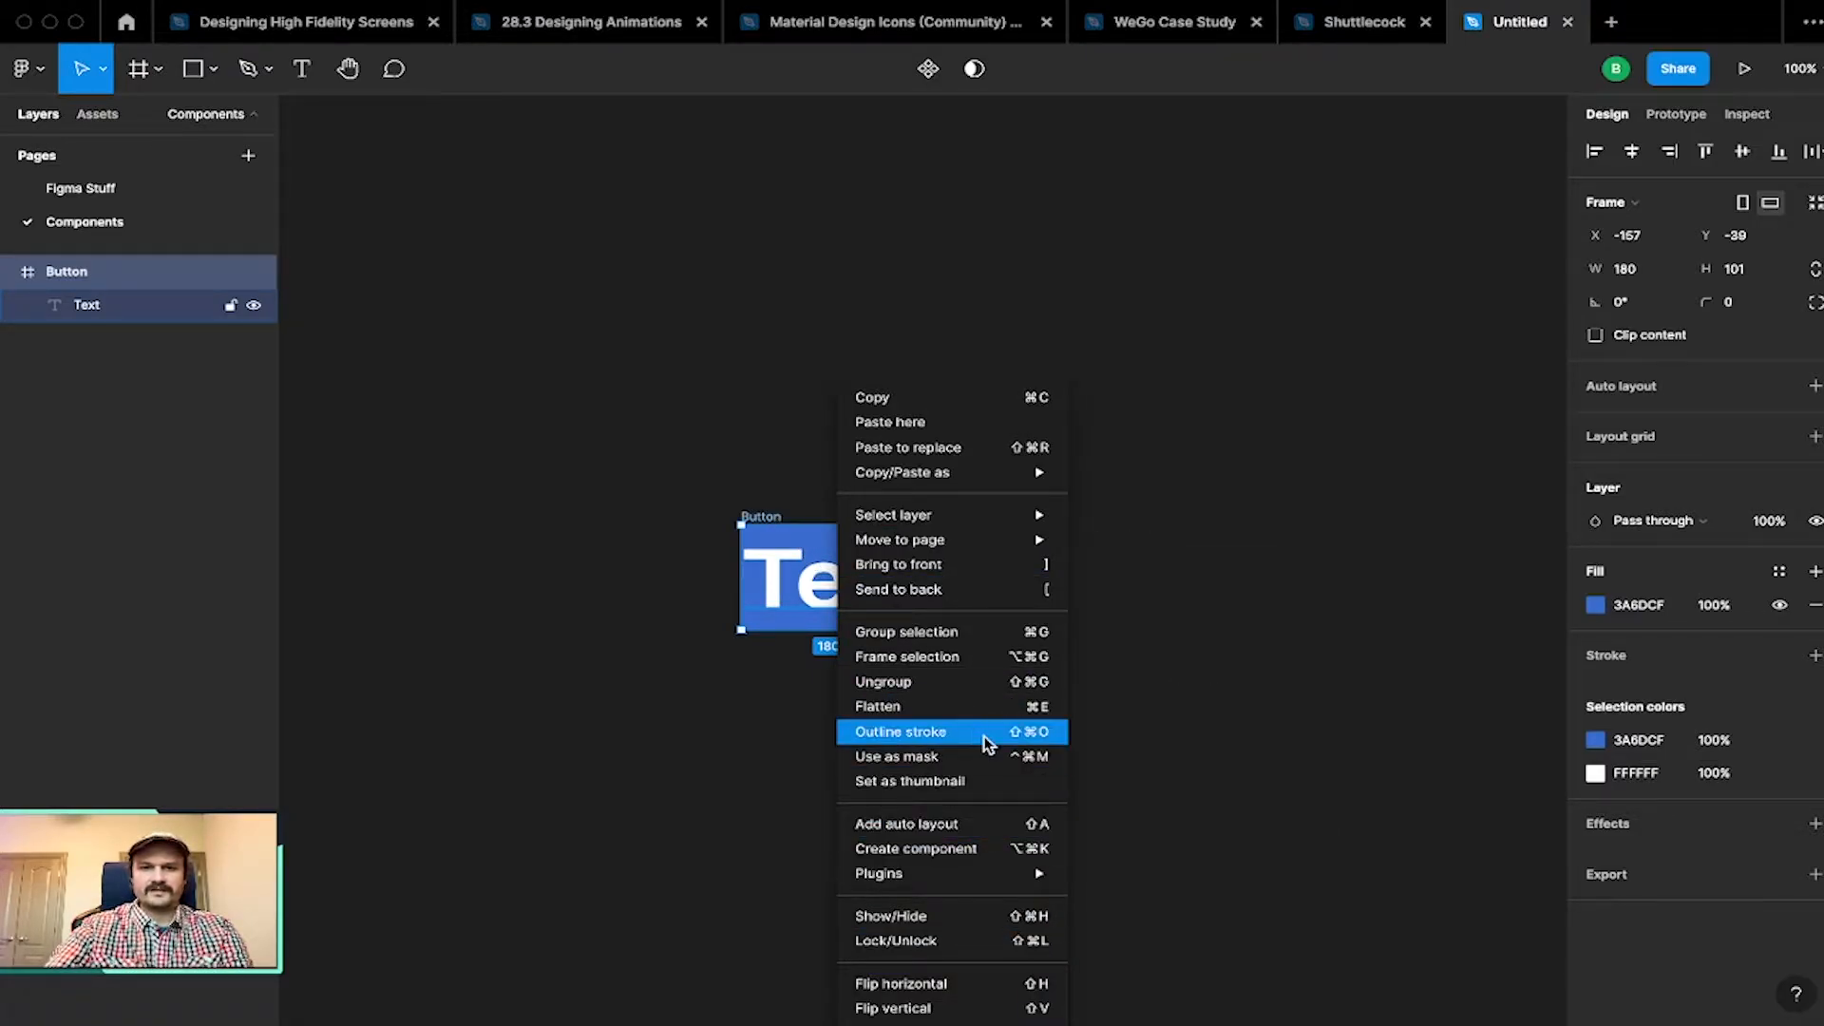
pyautogui.click(982, 847)
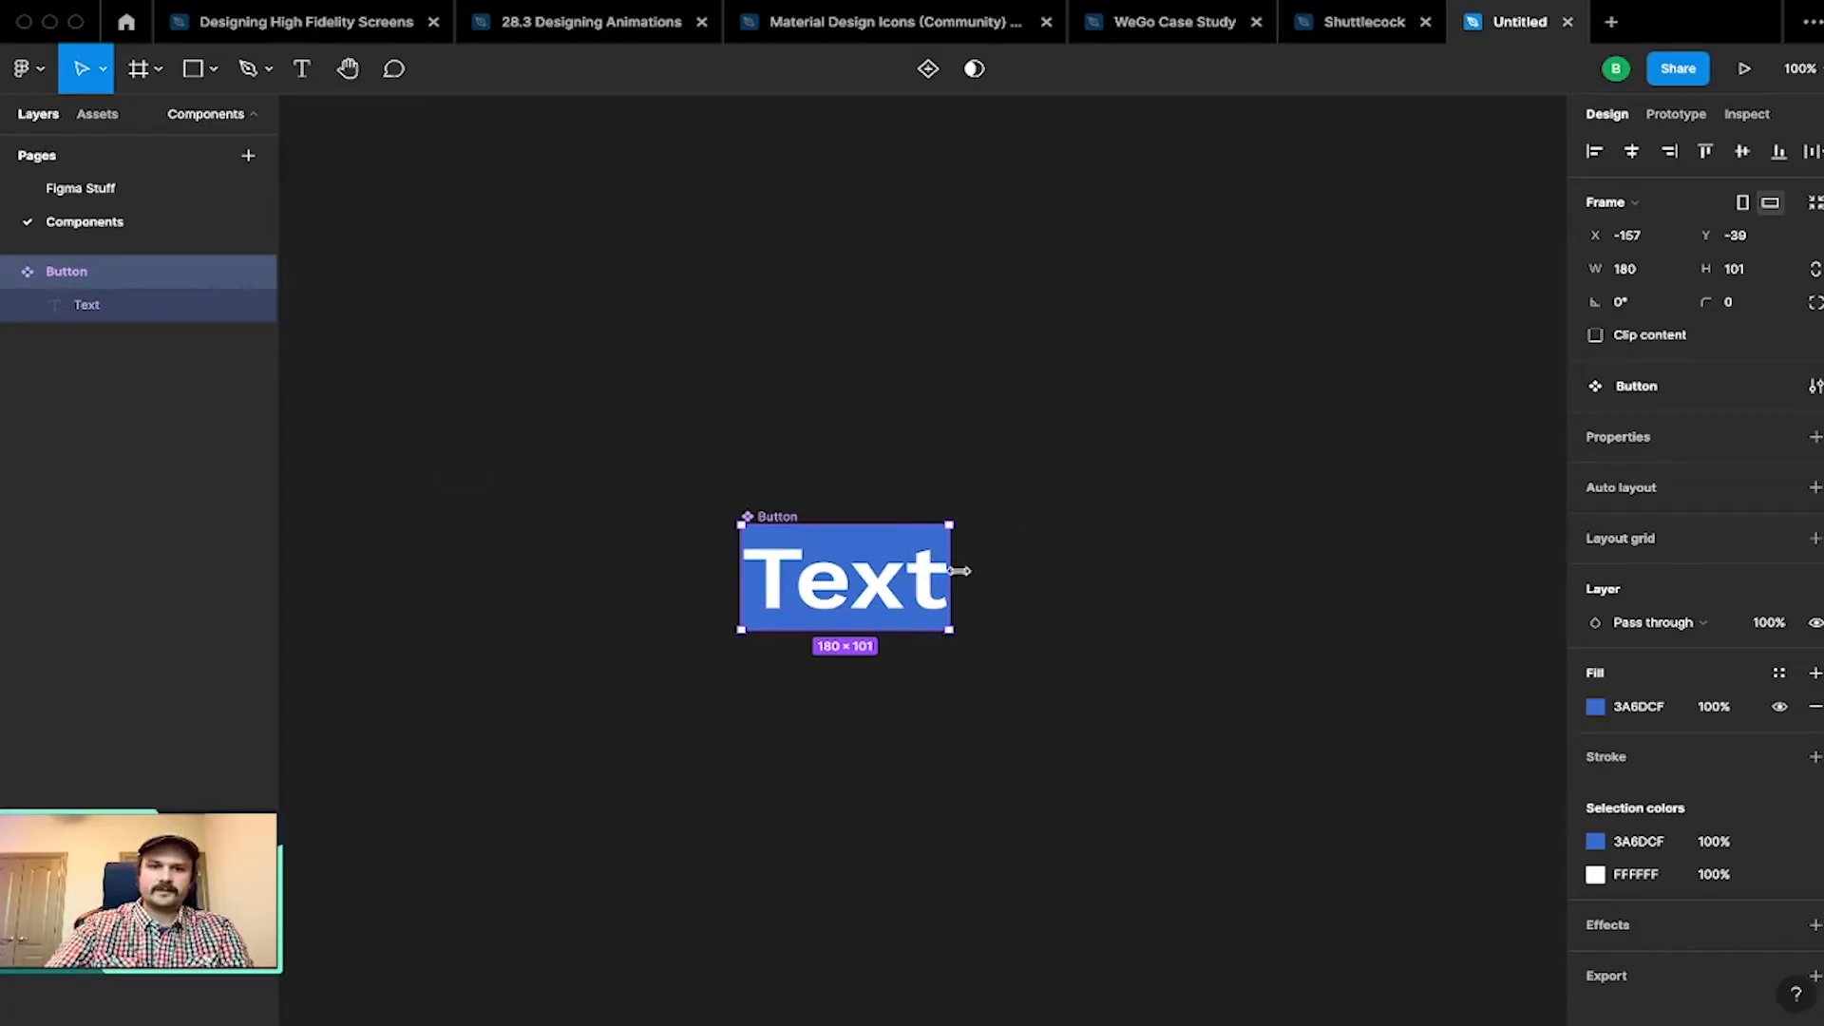
pyautogui.moveTo(947, 570); pyautogui.dragTo(1022, 545)
pyautogui.hotkey('ctrl', 'z')
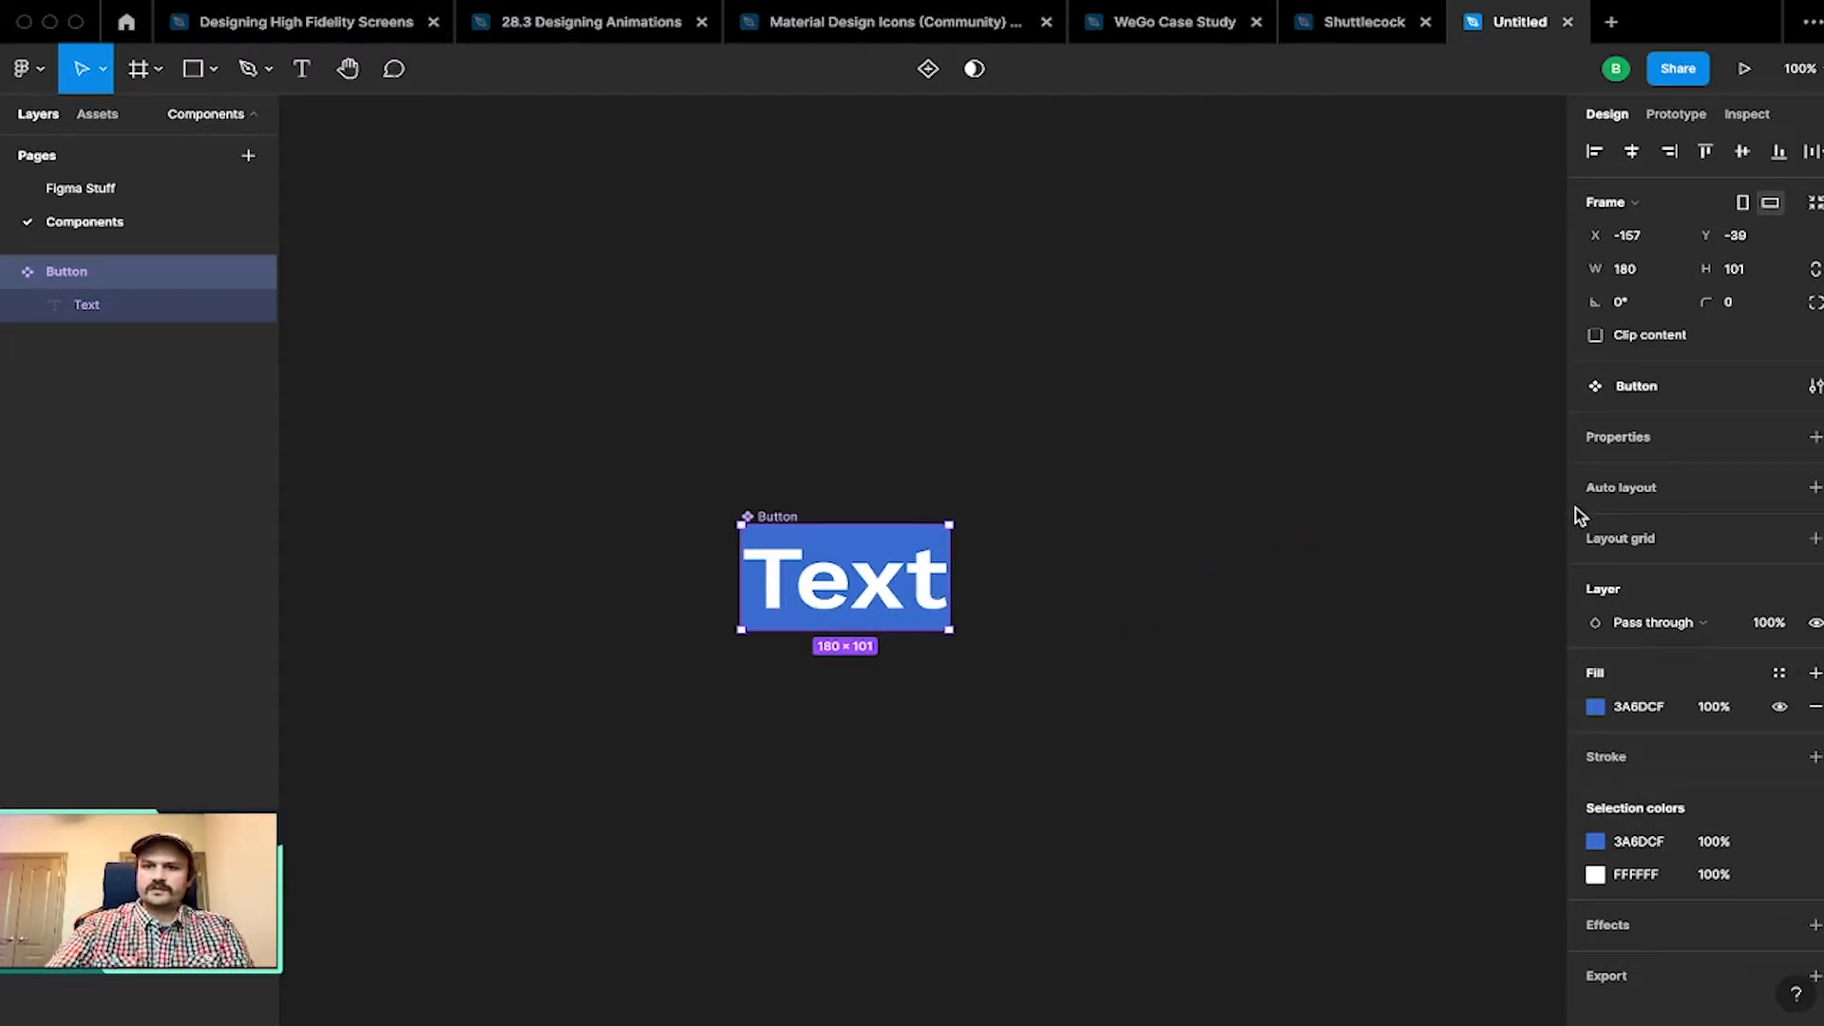
# Step: Add auto layout to the Button component with item spacing 0, horizontal padding 13 and vertical padding 7
pyautogui.click(1642, 490)
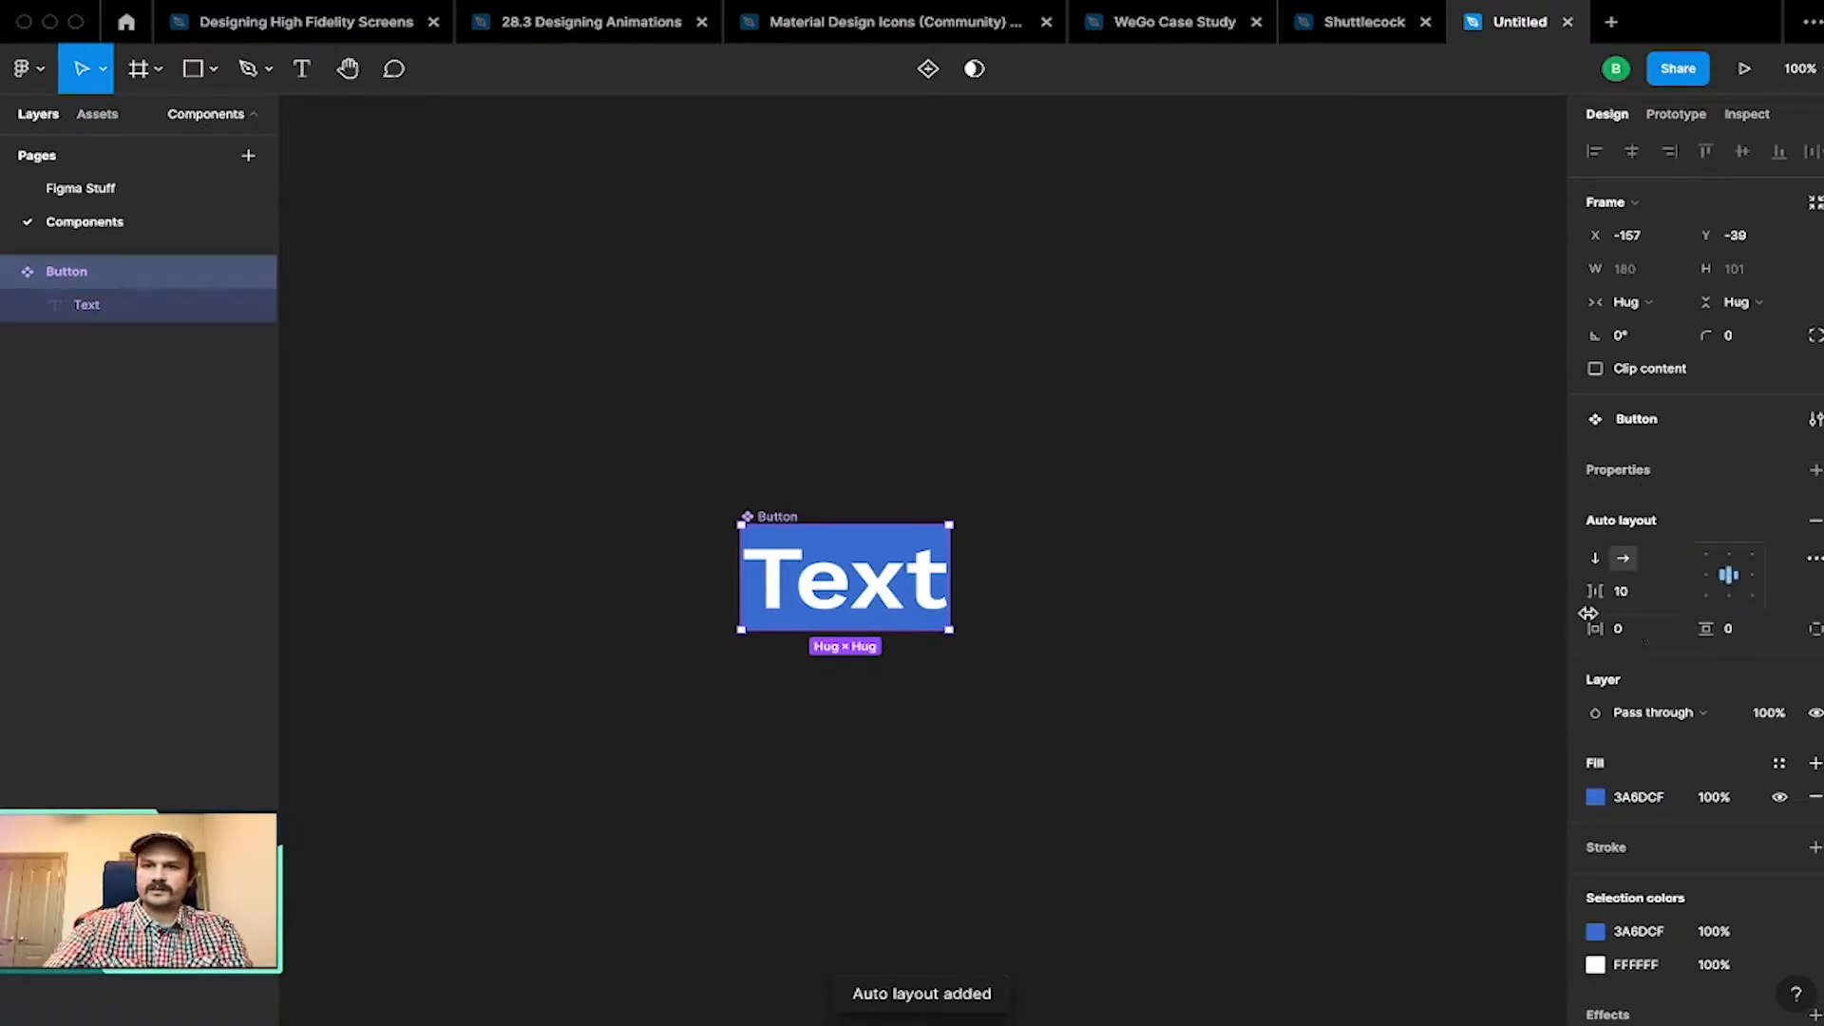
pyautogui.moveTo(1595, 599); pyautogui.dragTo(1627, 629)
pyautogui.click(1626, 601)
pyautogui.write('0')
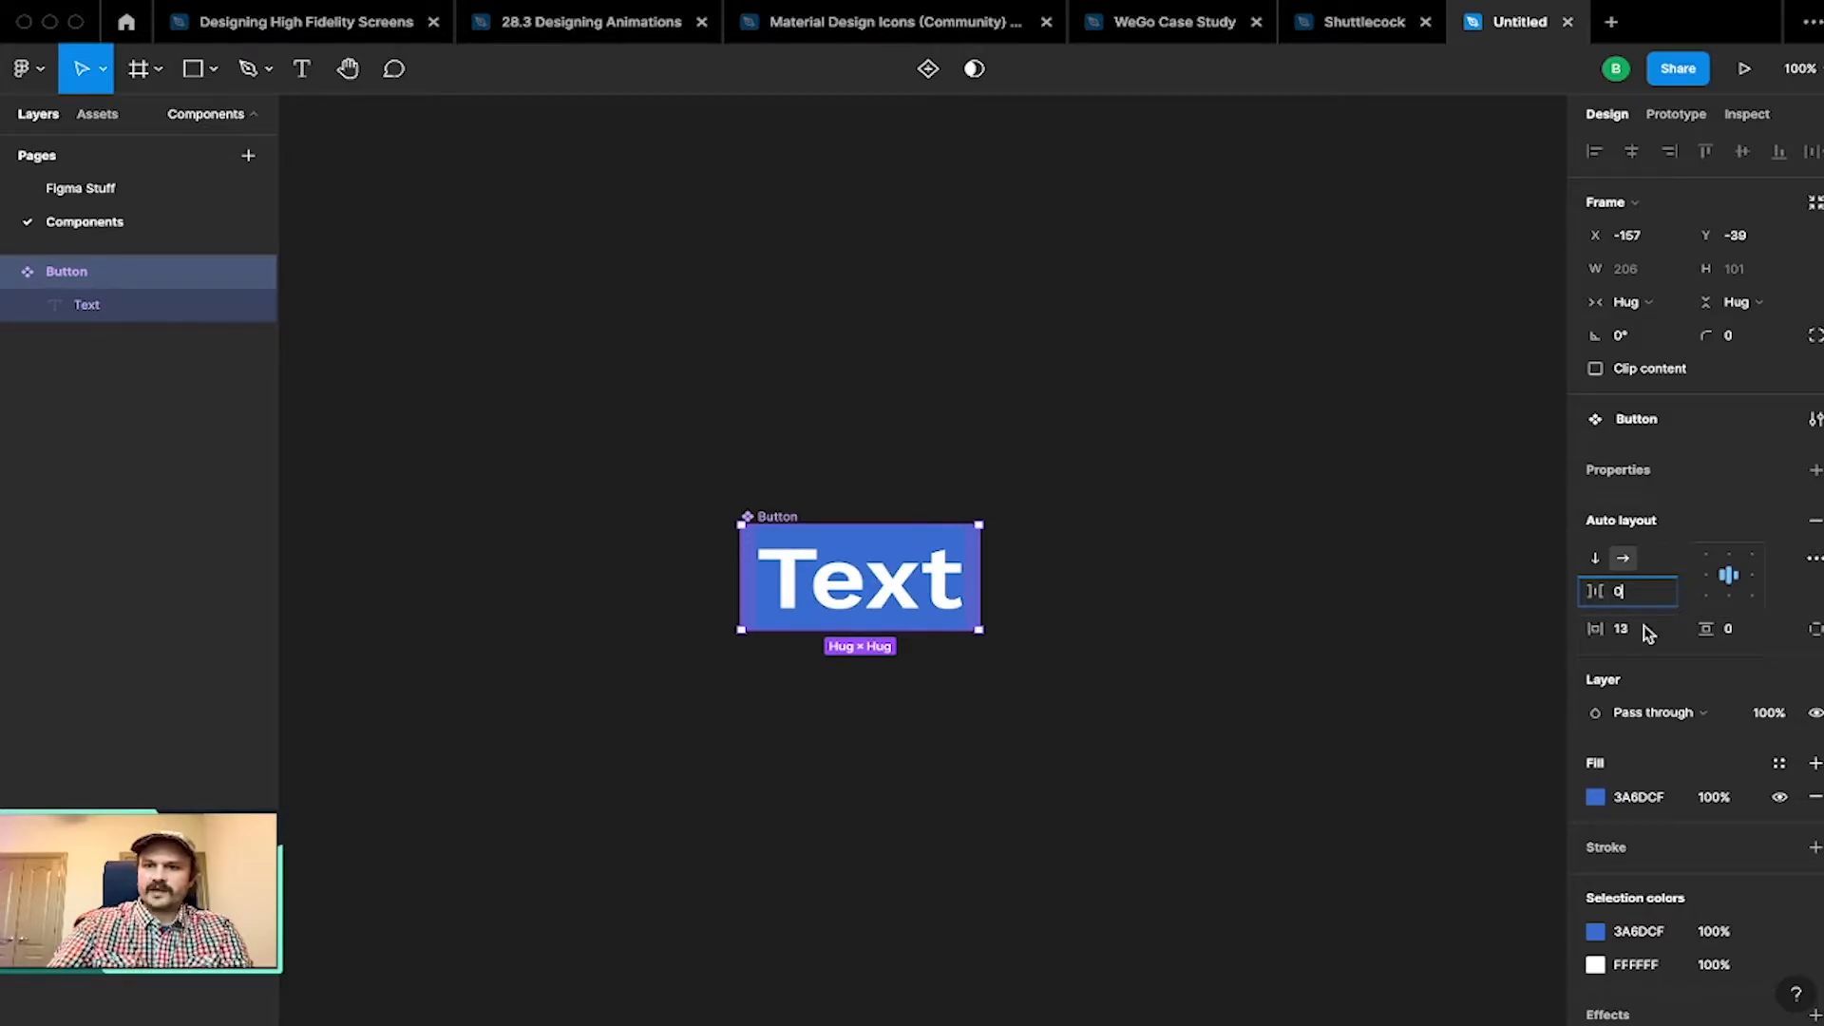
pyautogui.moveTo(1716, 629); pyautogui.dragTo(1729, 629)
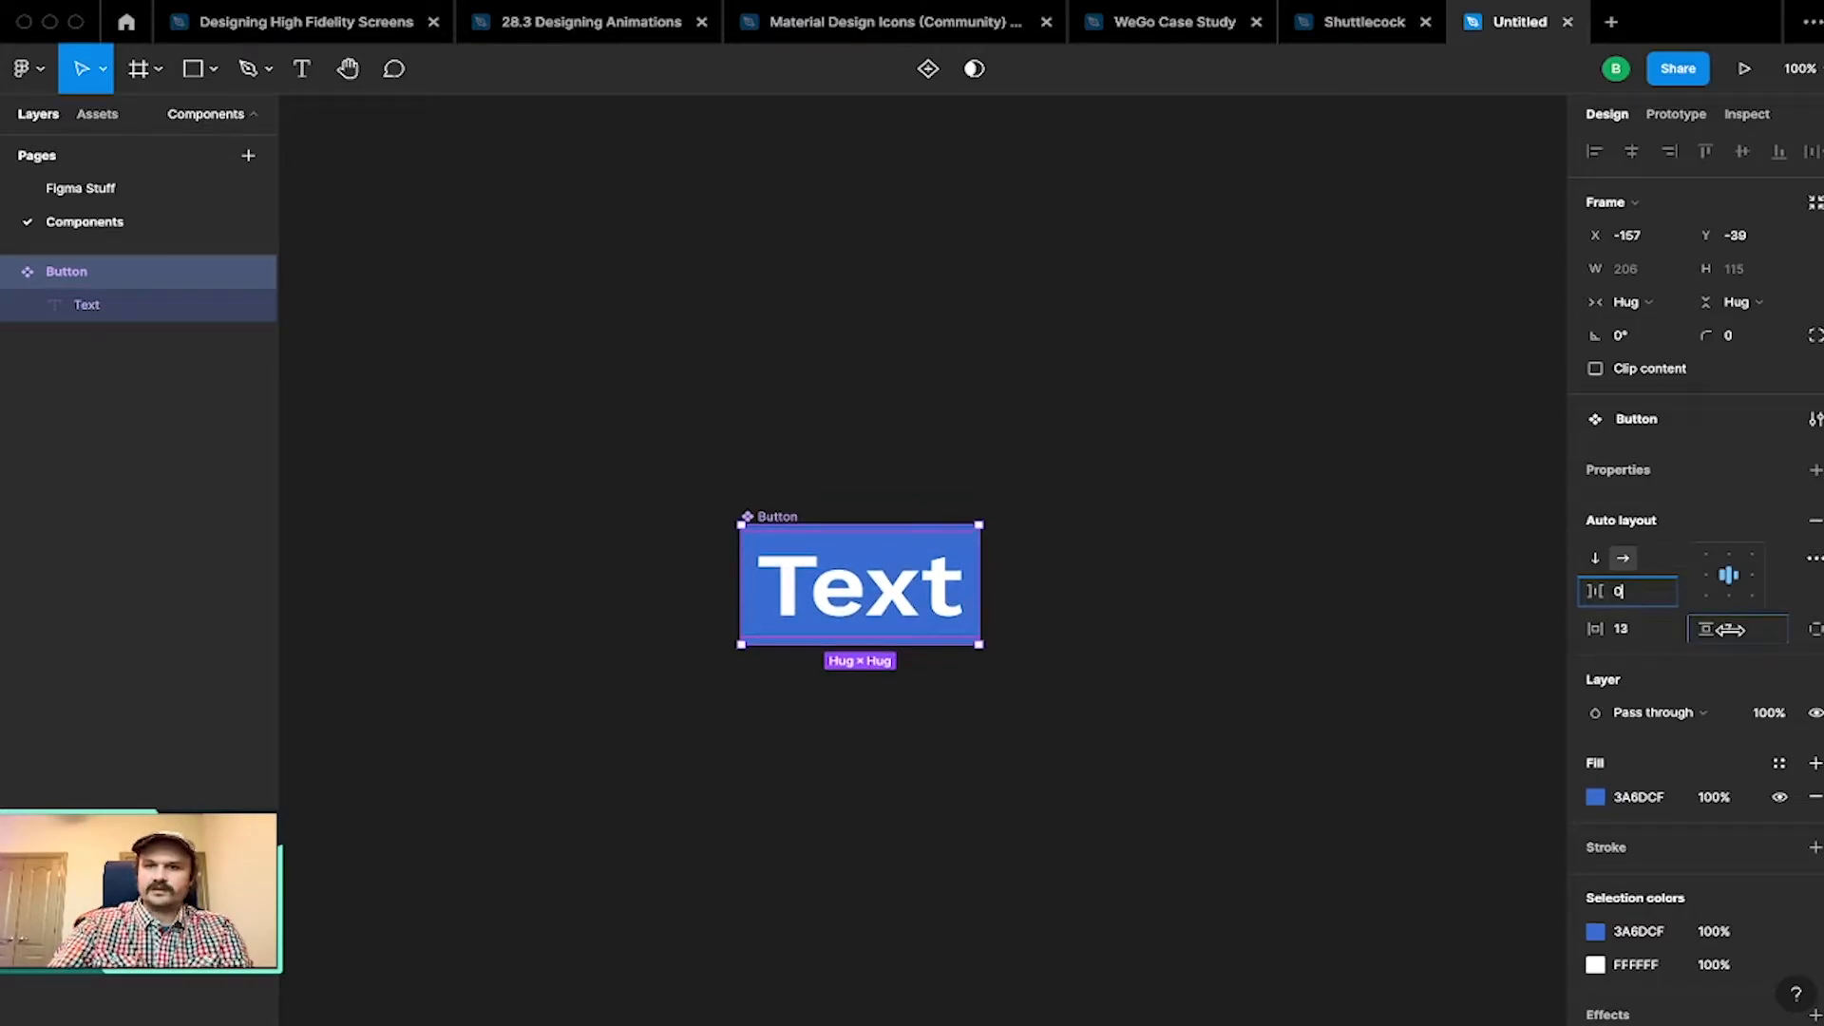
pyautogui.click(1331, 615)
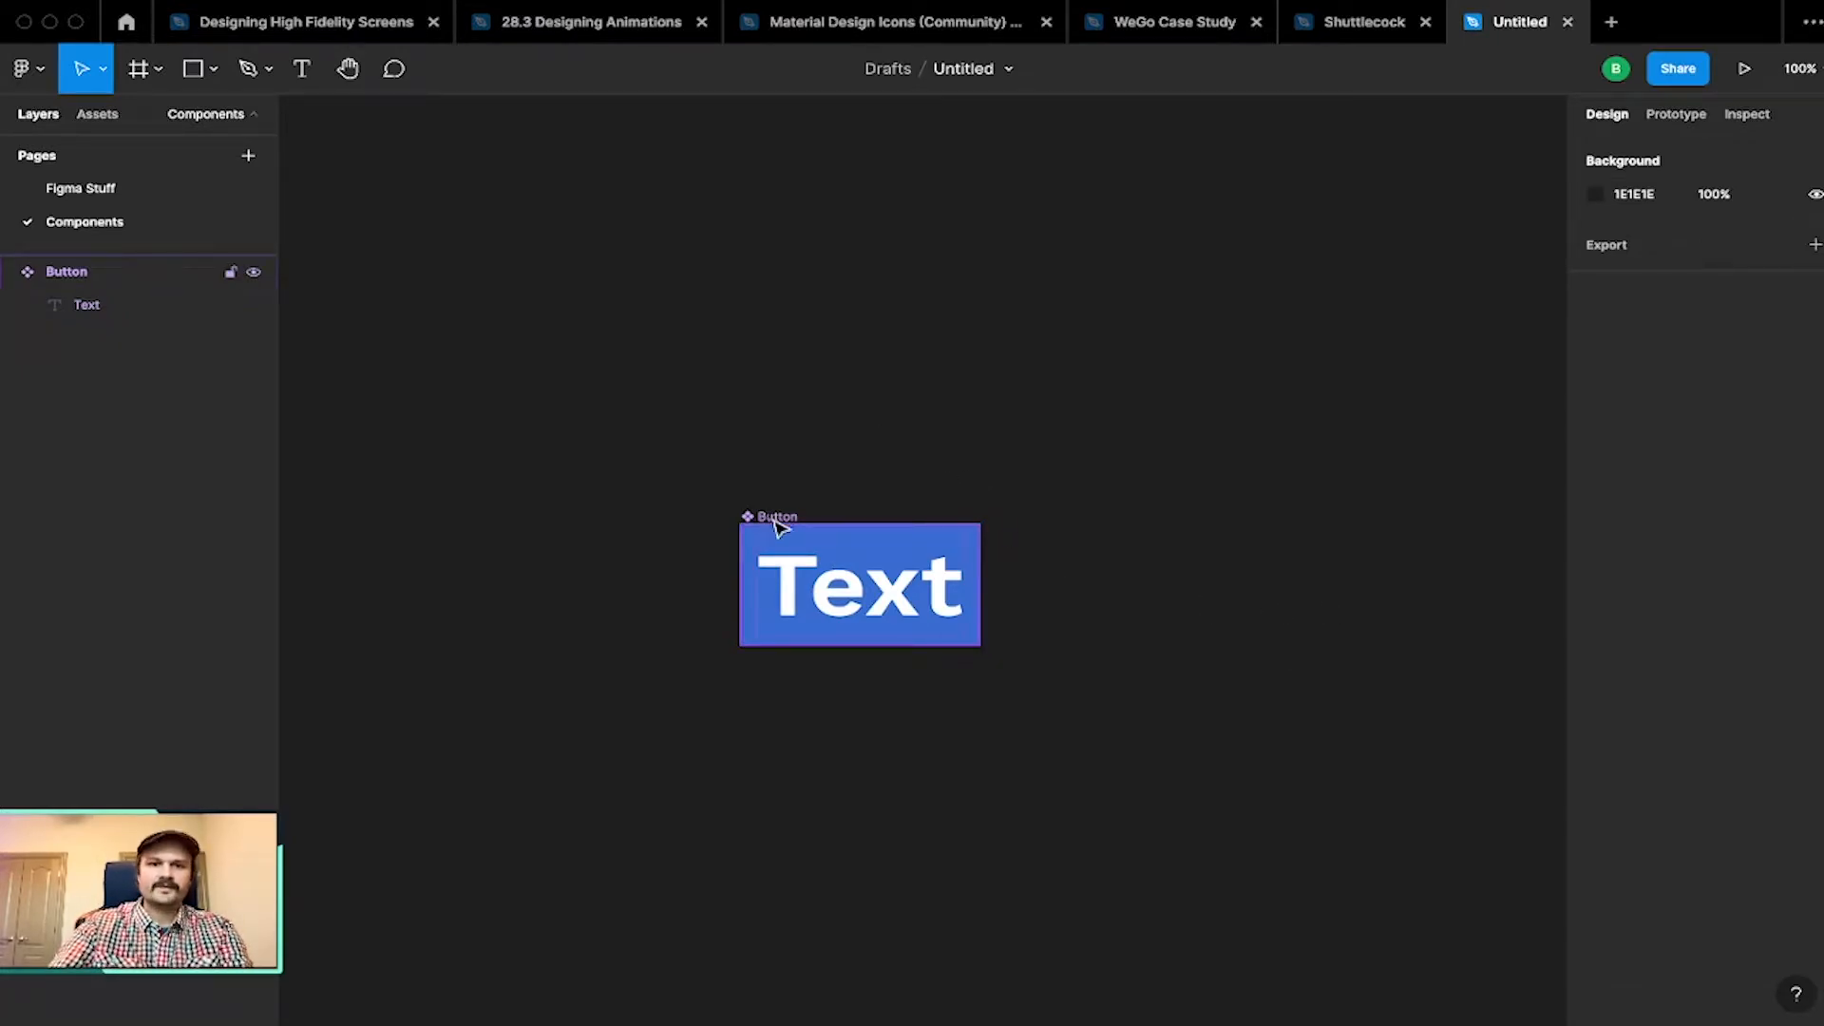
# Step: Move the Button component slightly, to about X -166, Y -48, and leave it deselected
pyautogui.moveTo(777, 525)
pyautogui.mouseDown()
pyautogui.moveTo(656, 323)
pyautogui.moveTo(722, 489)
pyautogui.moveTo(801, 535)
pyautogui.mouseUp()
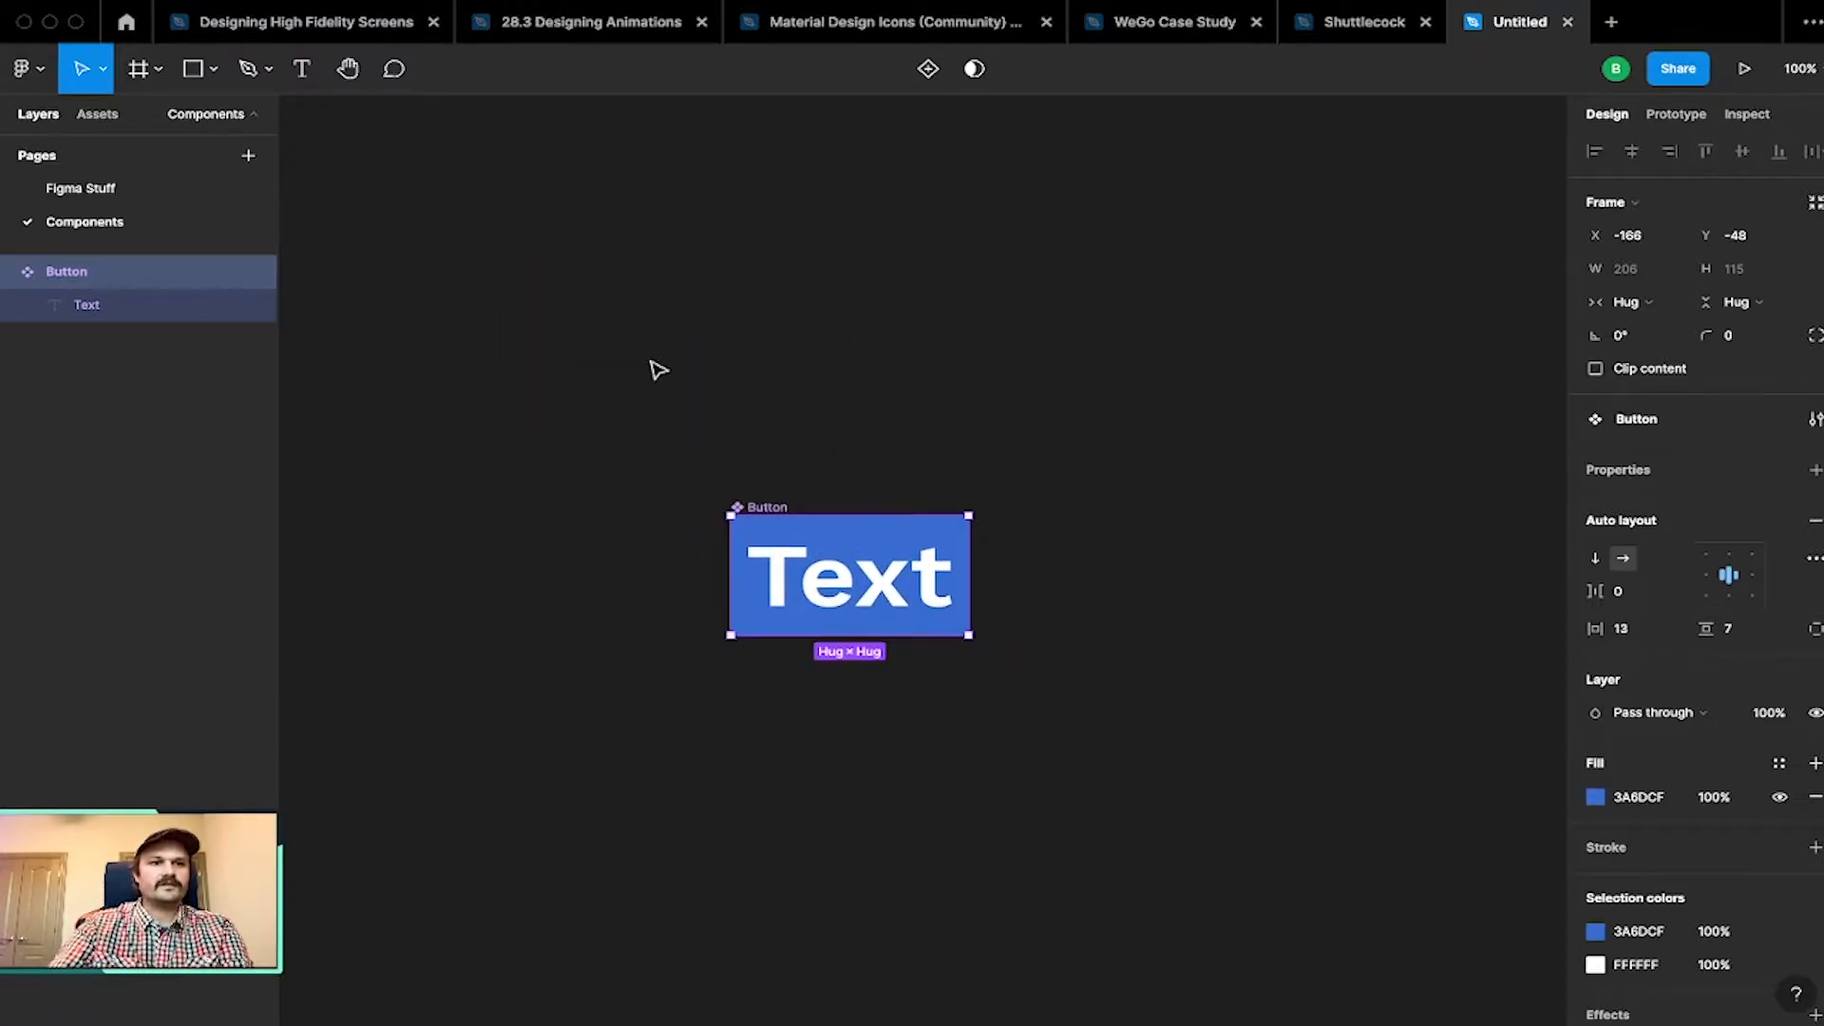
pyautogui.click(659, 370)
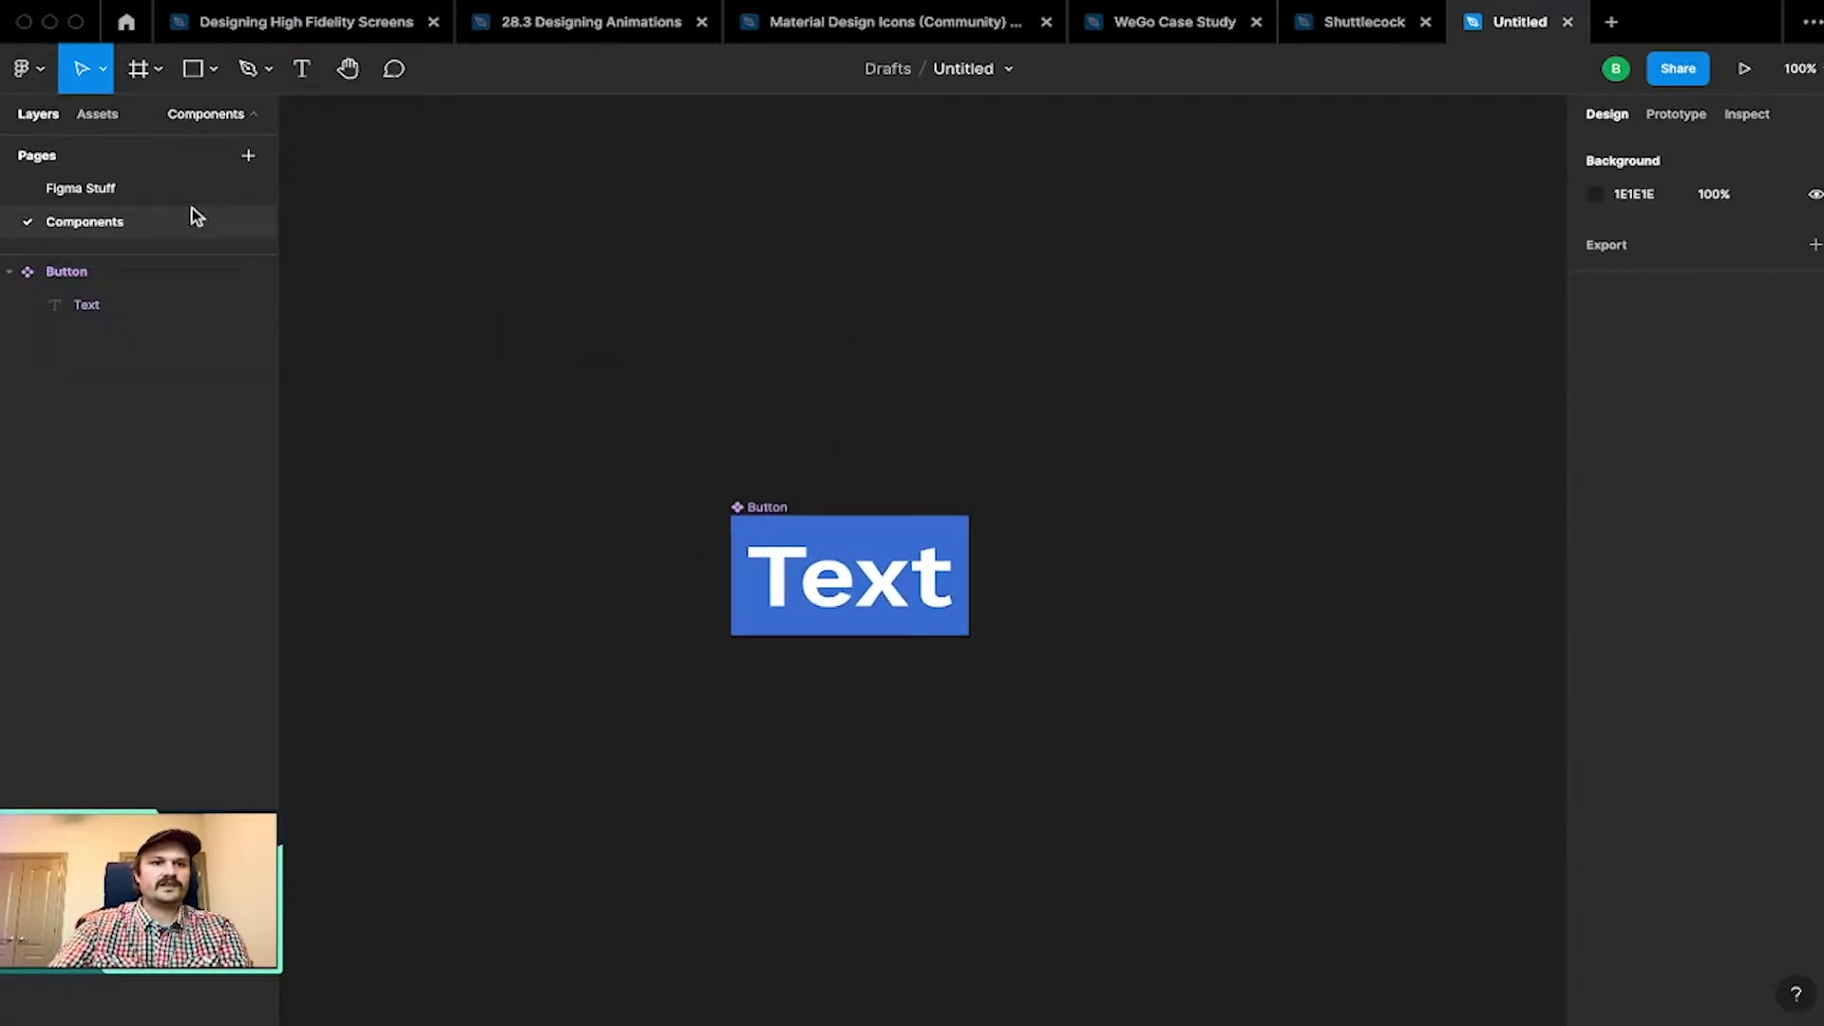
pyautogui.click(772, 514)
pyautogui.click(1010, 418)
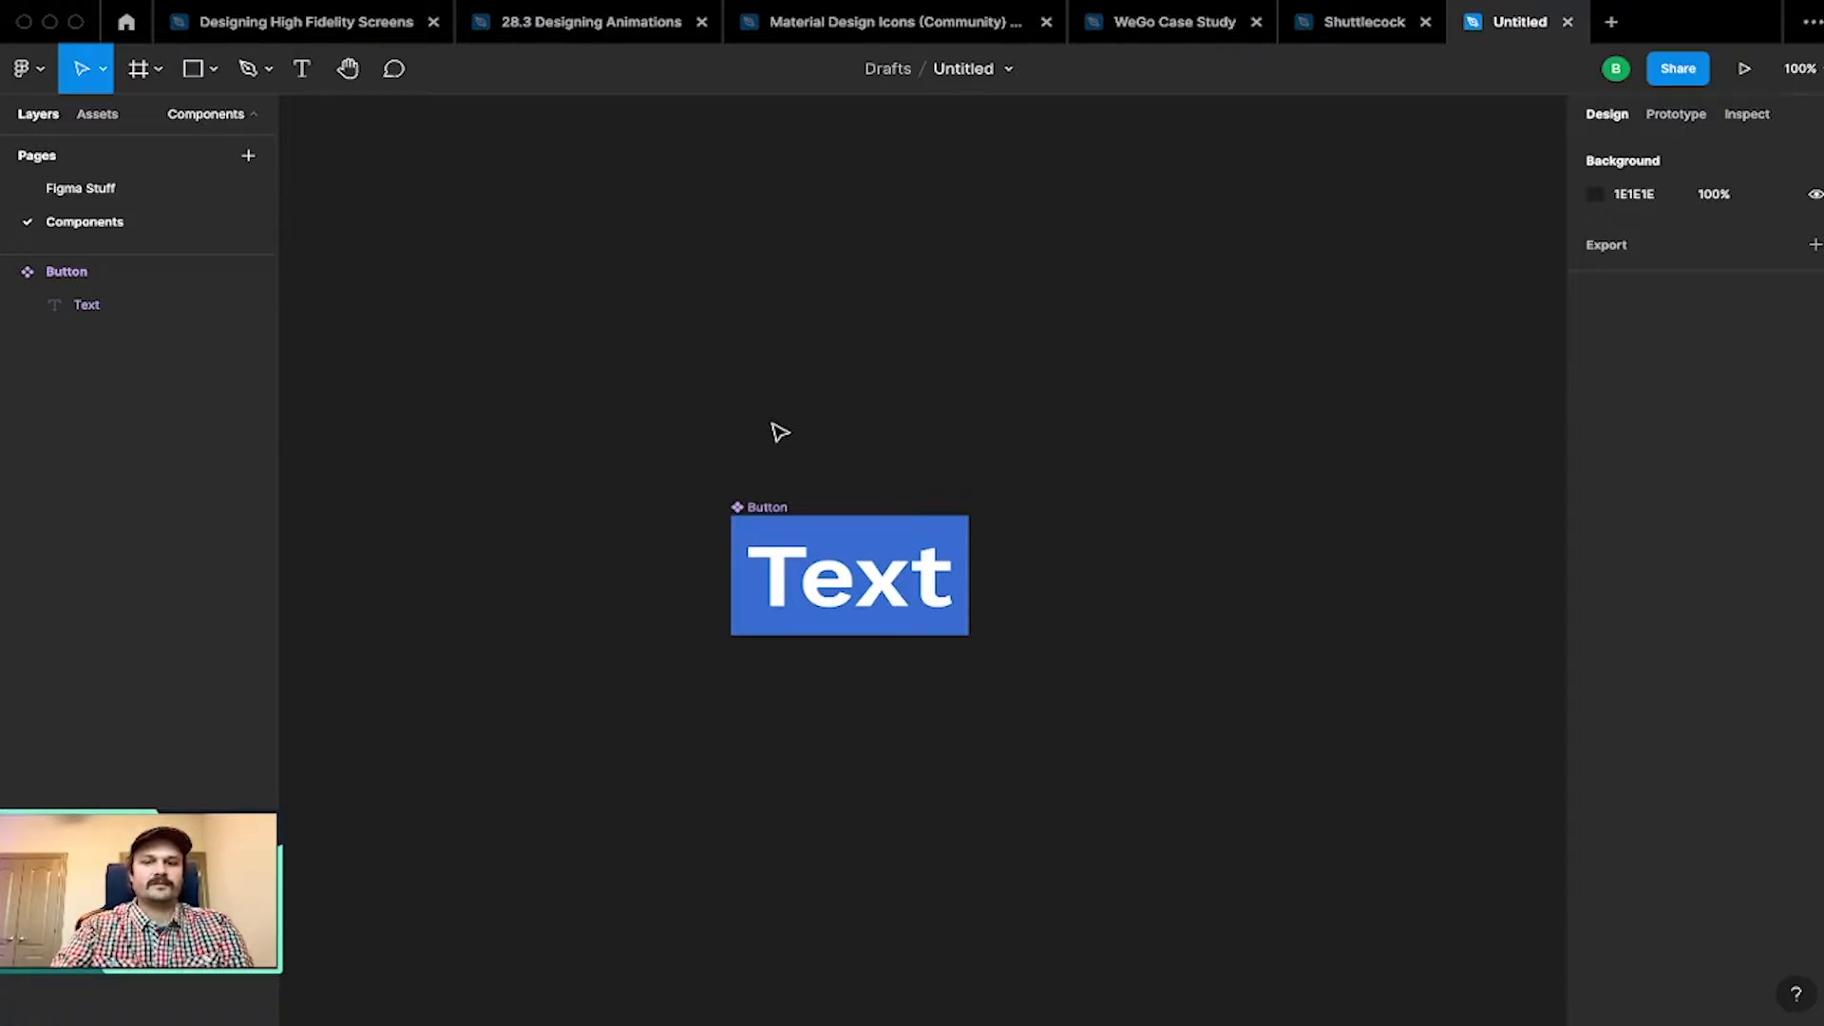
# Step: Place a 100 × 100 ellipse on the canvas above the Button component
pyautogui.press('o')
pyautogui.click(964, 335)
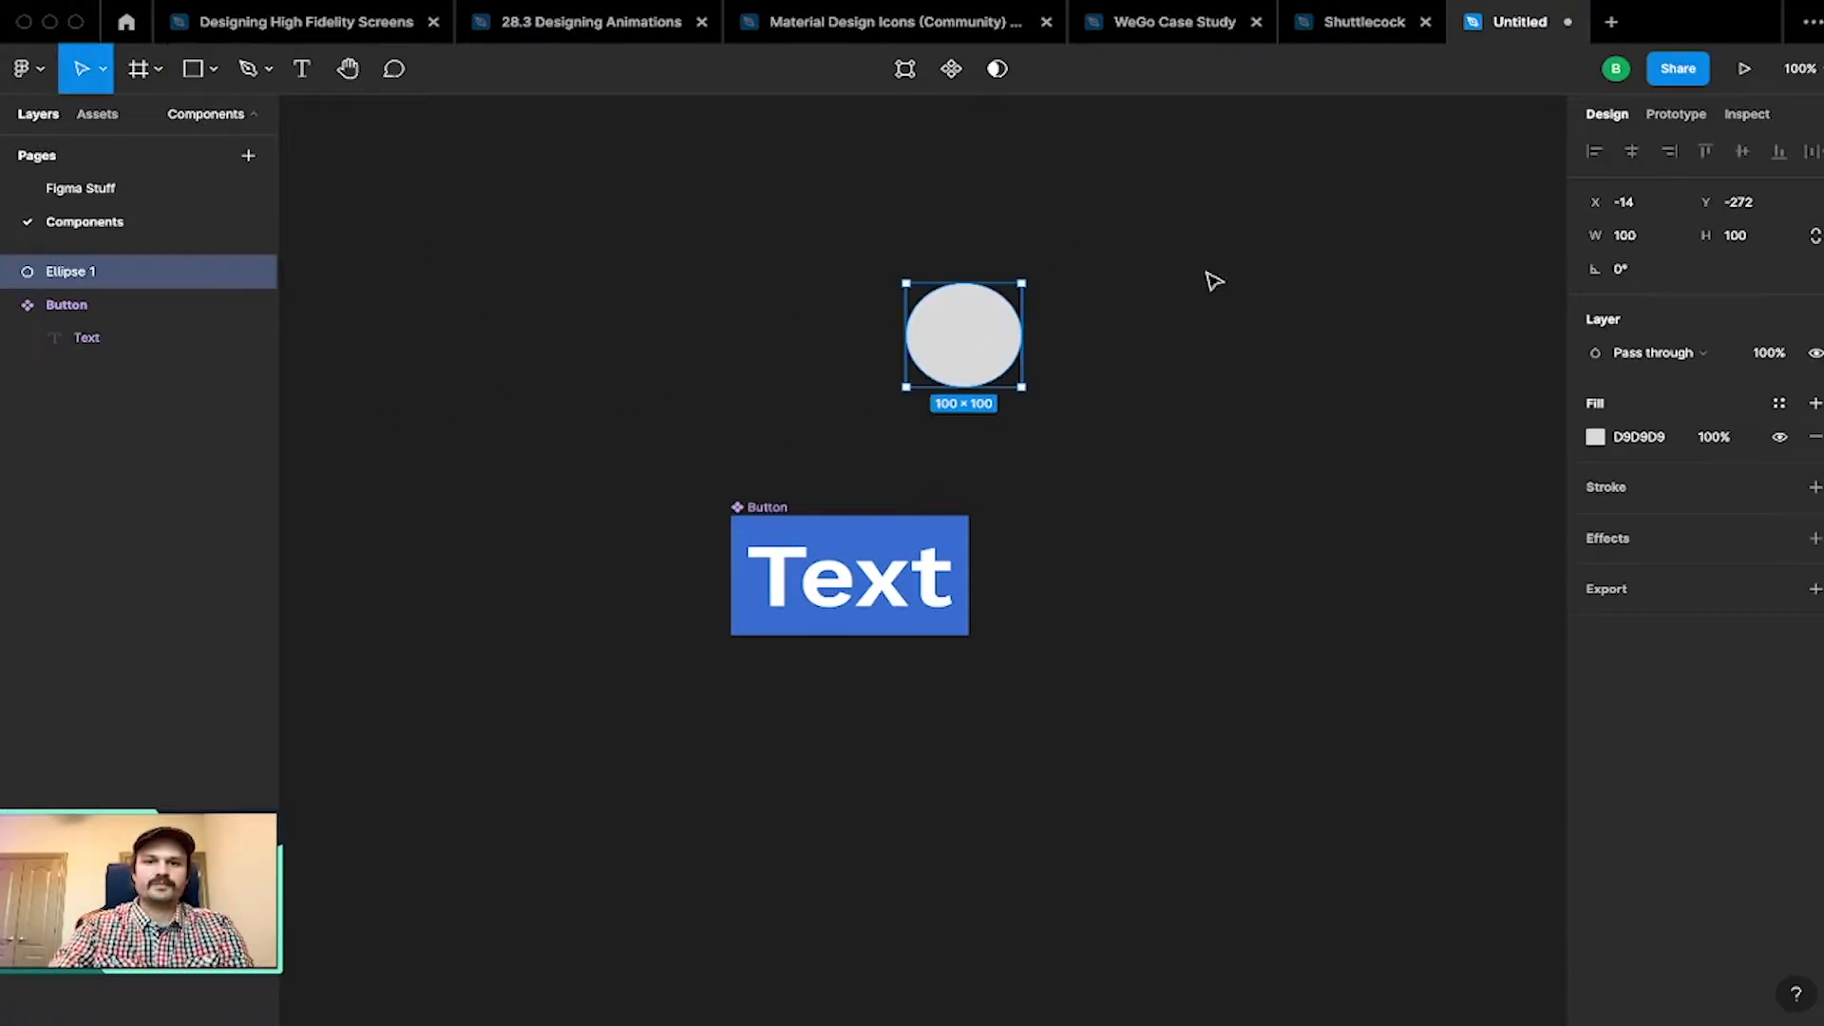
# Step: Delete the ellipse above the Button component
pyautogui.click(1157, 433)
pyautogui.click(937, 314)
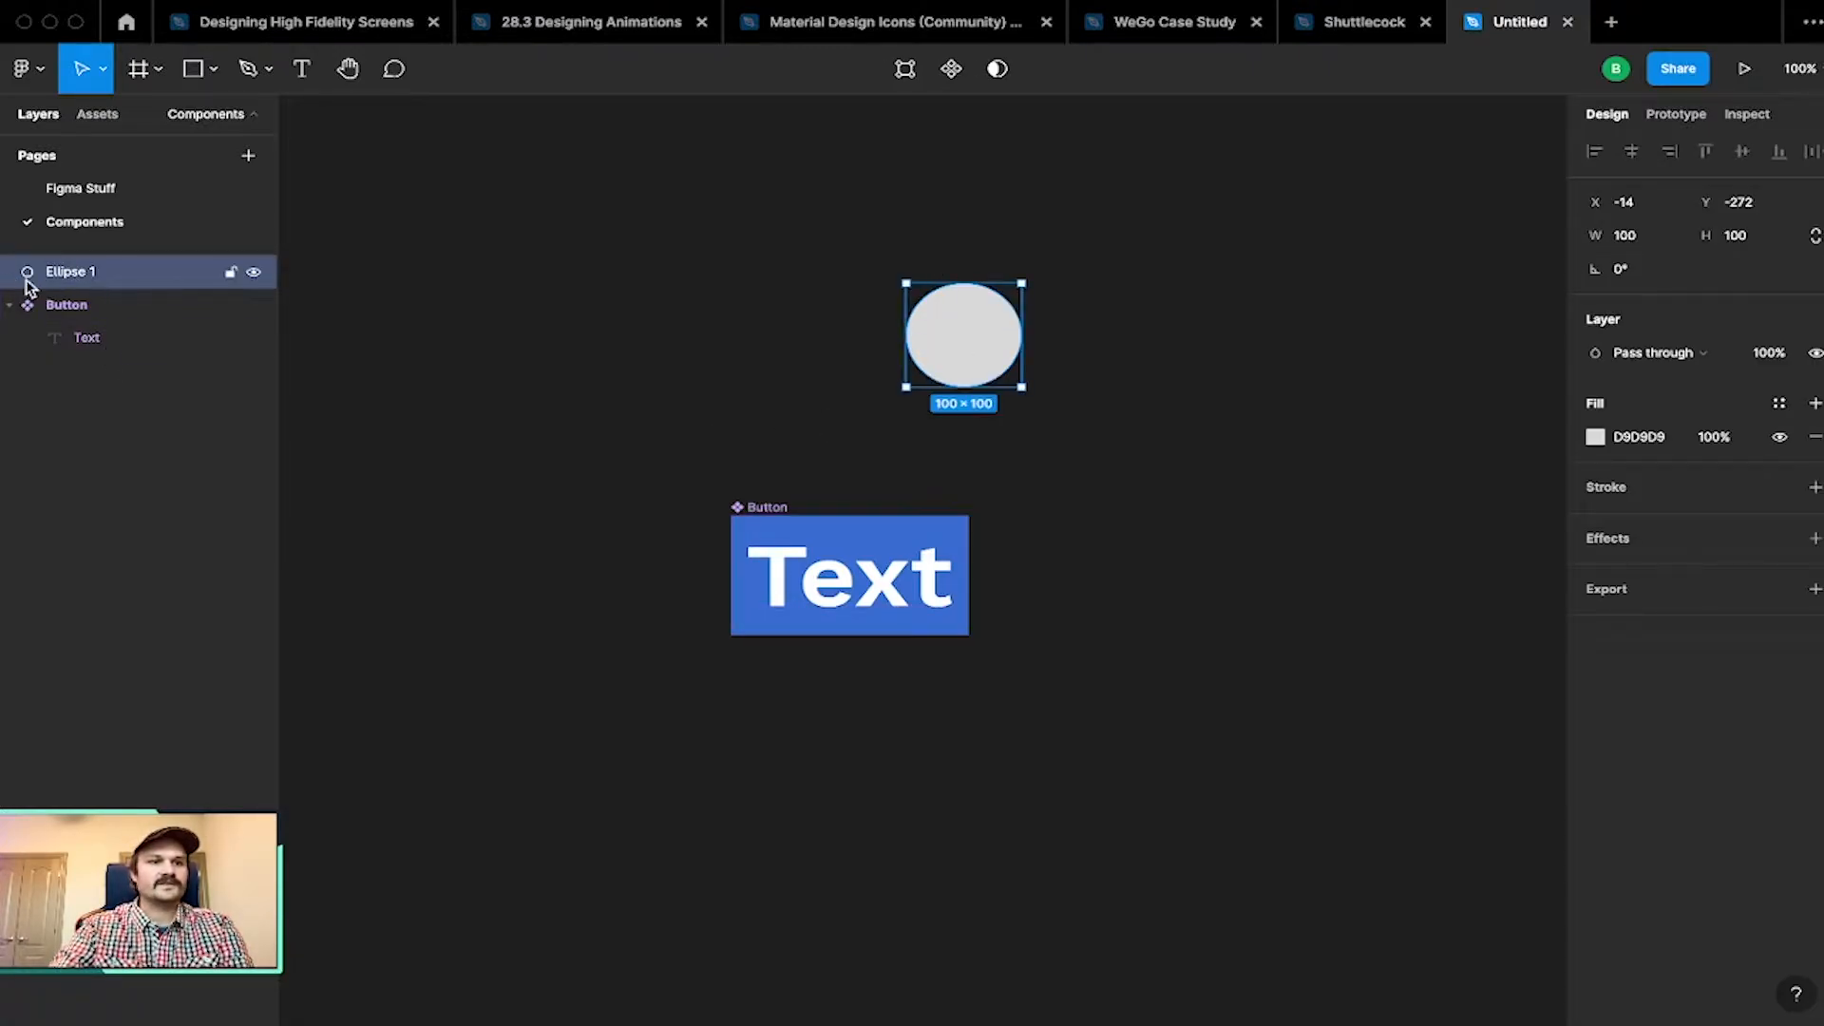
pyautogui.press('Delete')
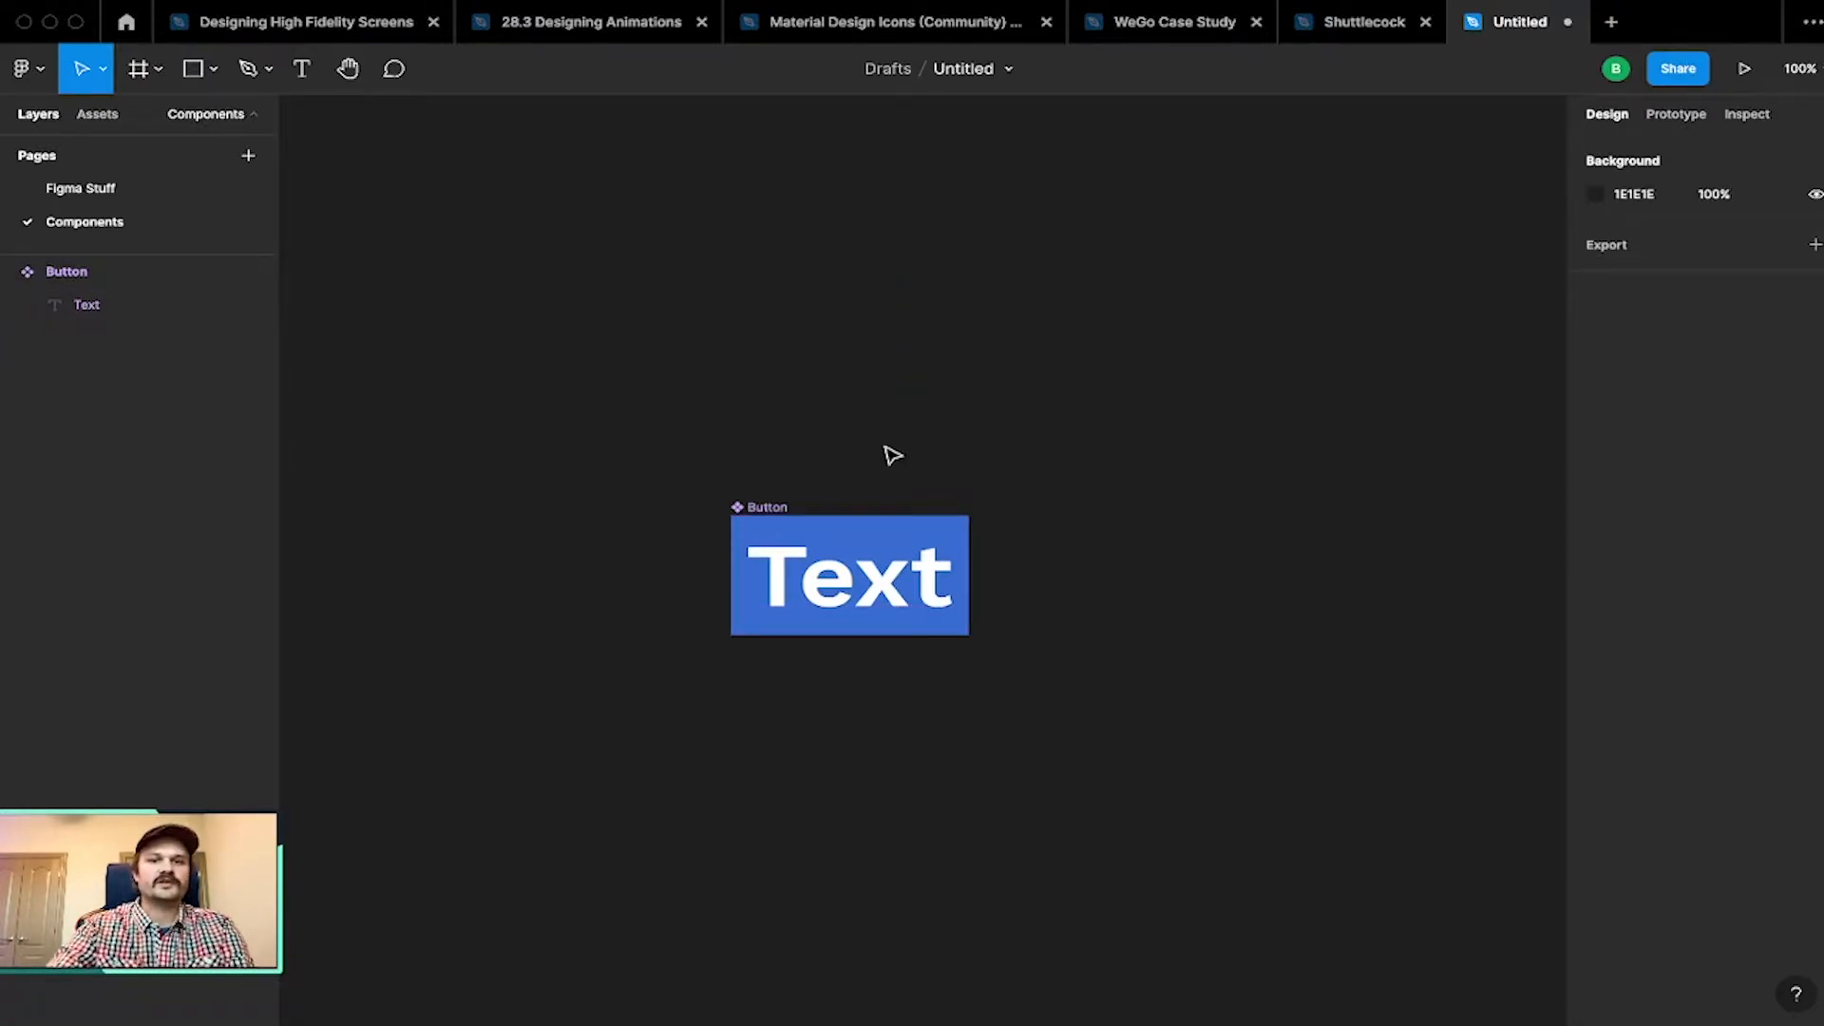
# Step: Insert an instance of the Button component on the Figma Stuff page and place it above the word parent, at about X 279, Y 361
pyautogui.click(150, 196)
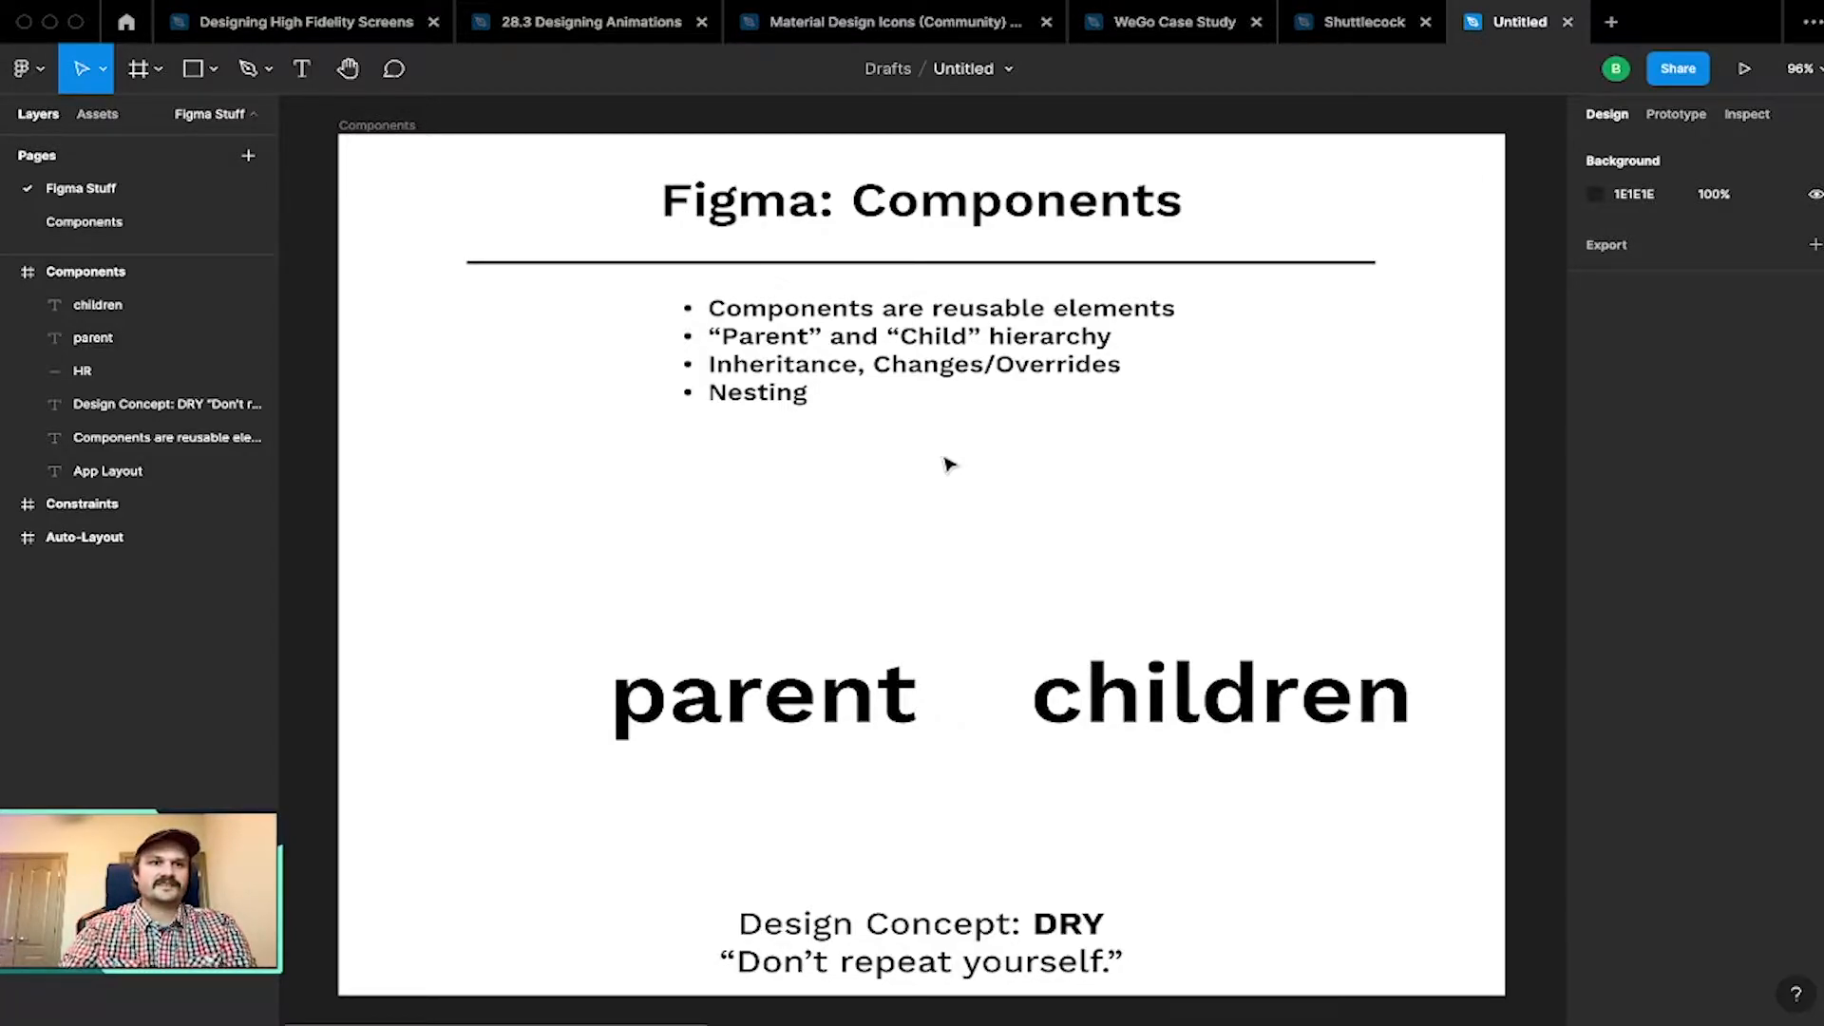
pyautogui.click(92, 236)
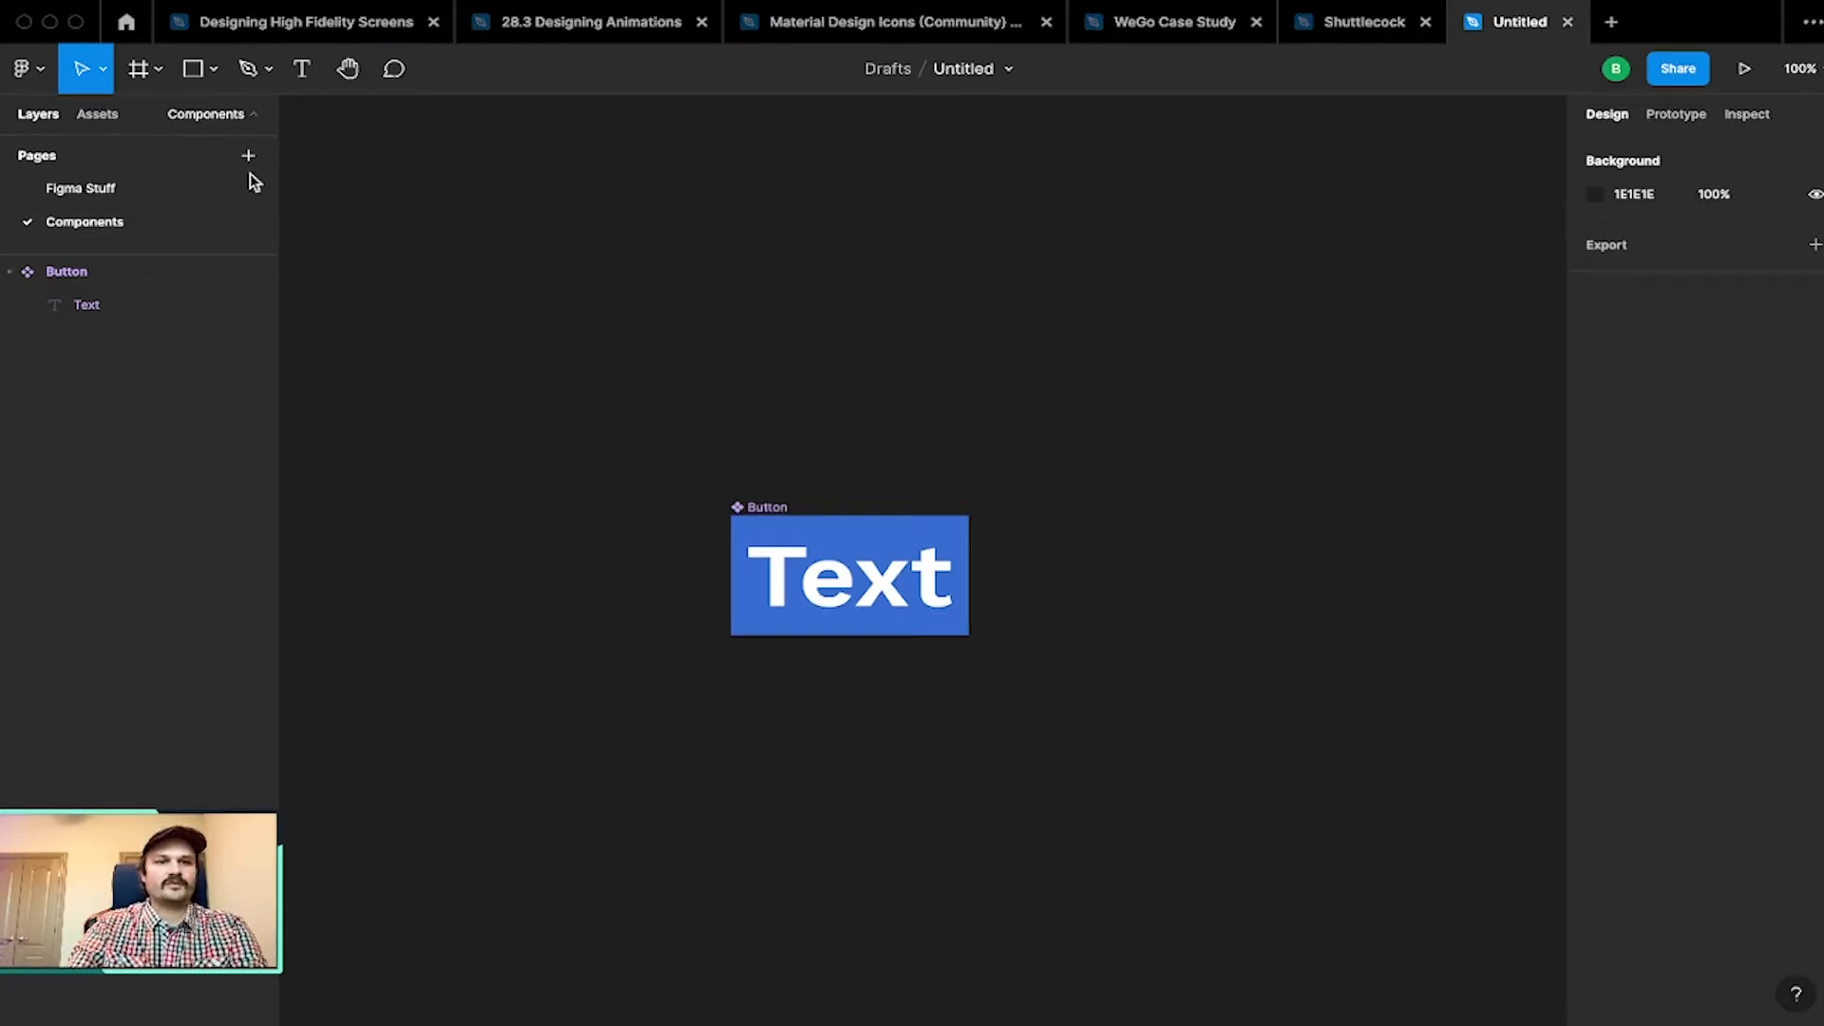
pyautogui.click(79, 188)
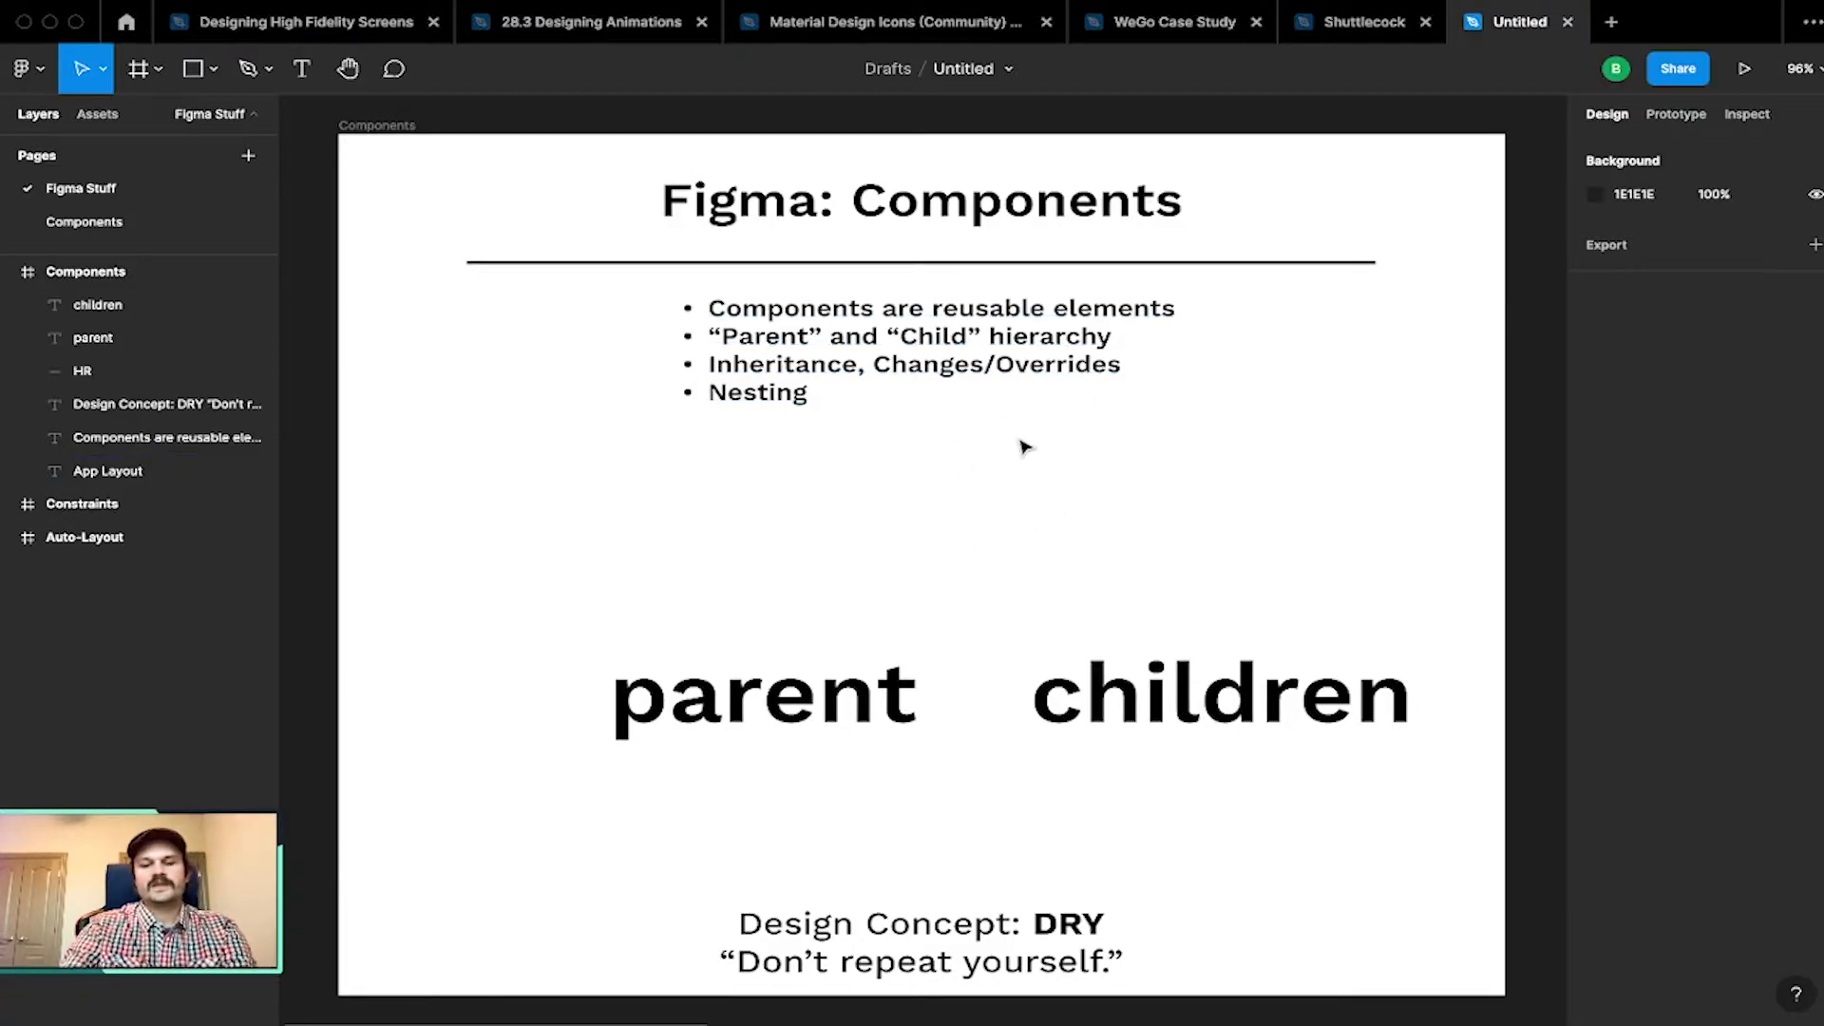
pyautogui.hotkey('shift', 'i')
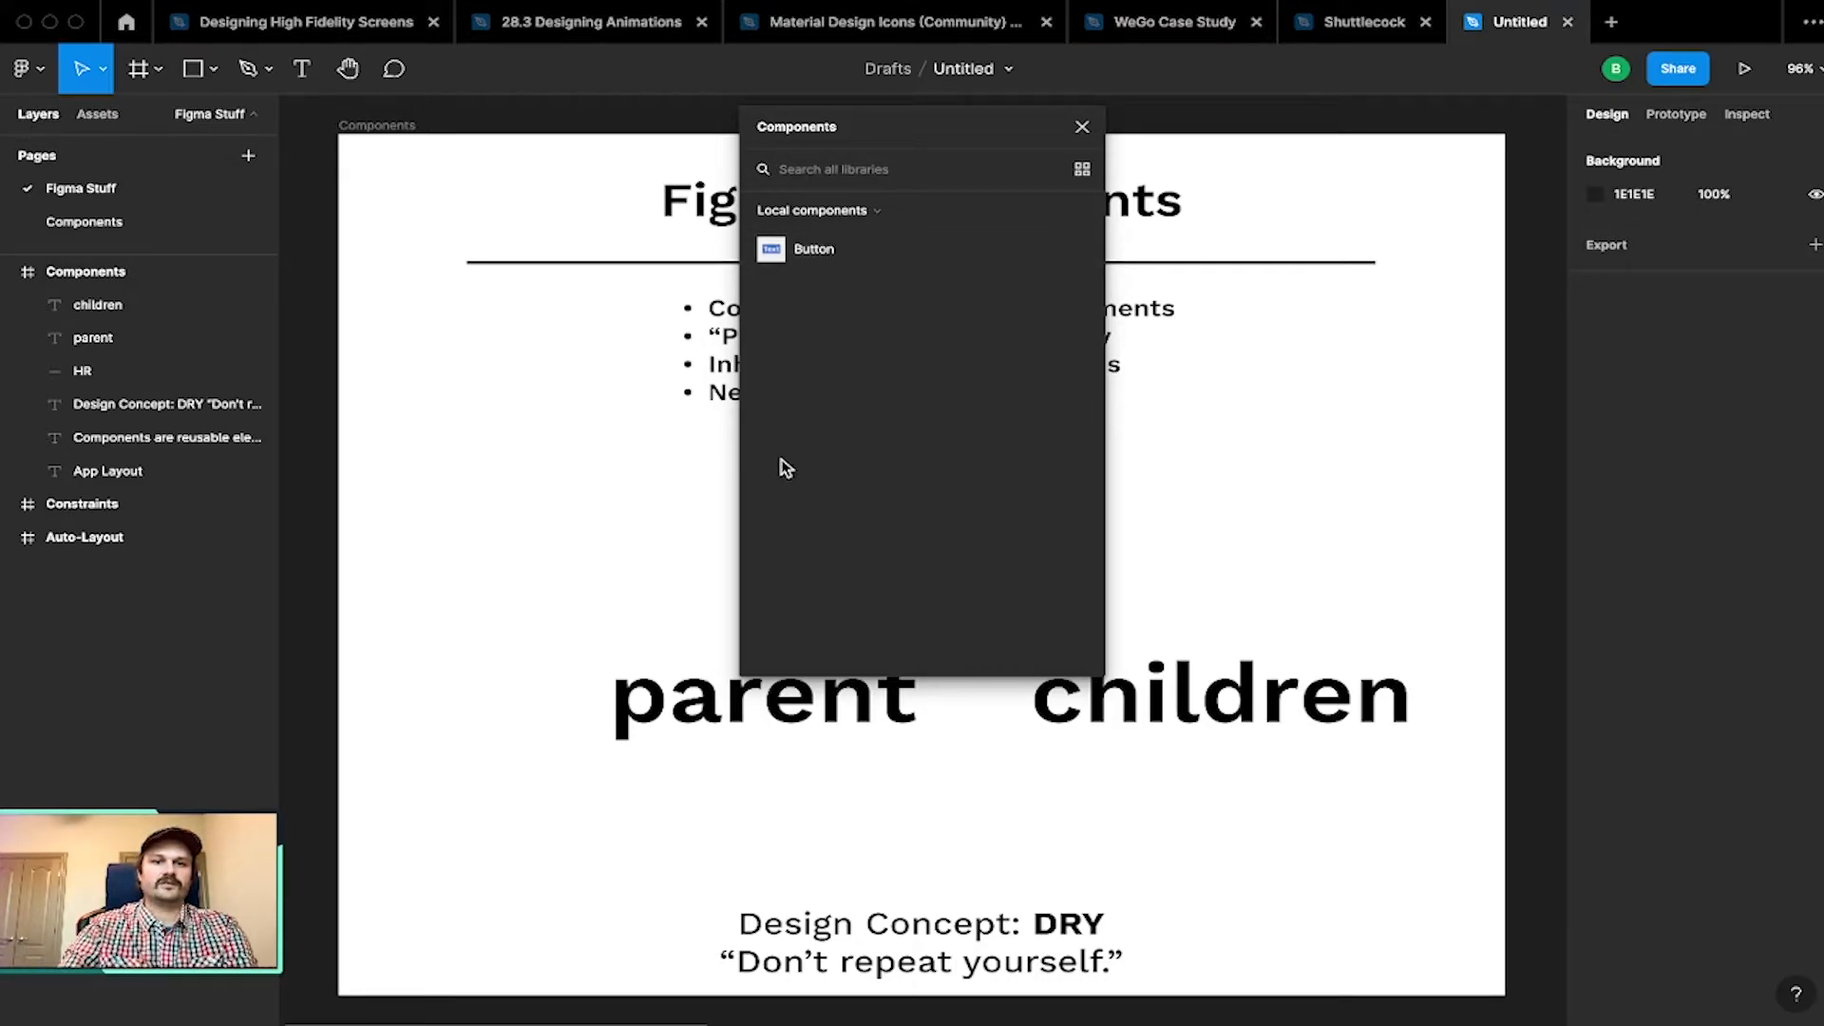
pyautogui.click(829, 258)
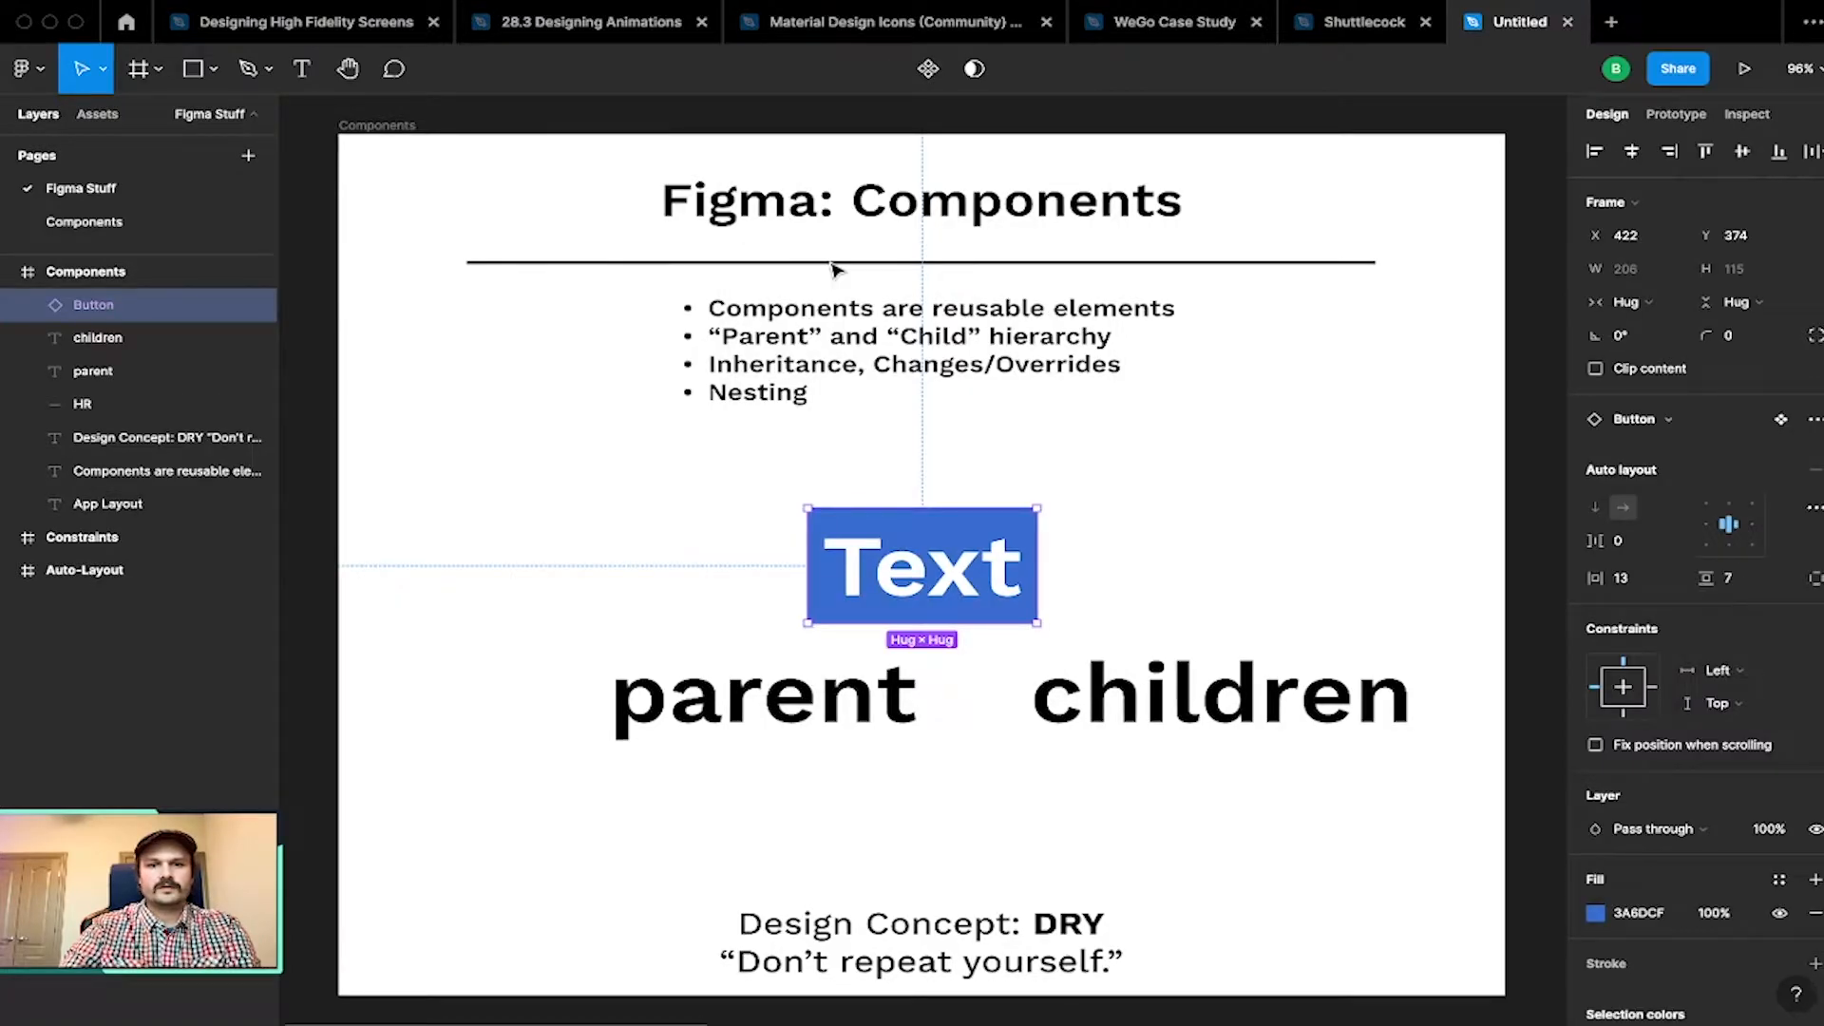
pyautogui.moveTo(996, 591); pyautogui.dragTo(801, 573)
pyautogui.moveTo(819, 569); pyautogui.dragTo(798, 570)
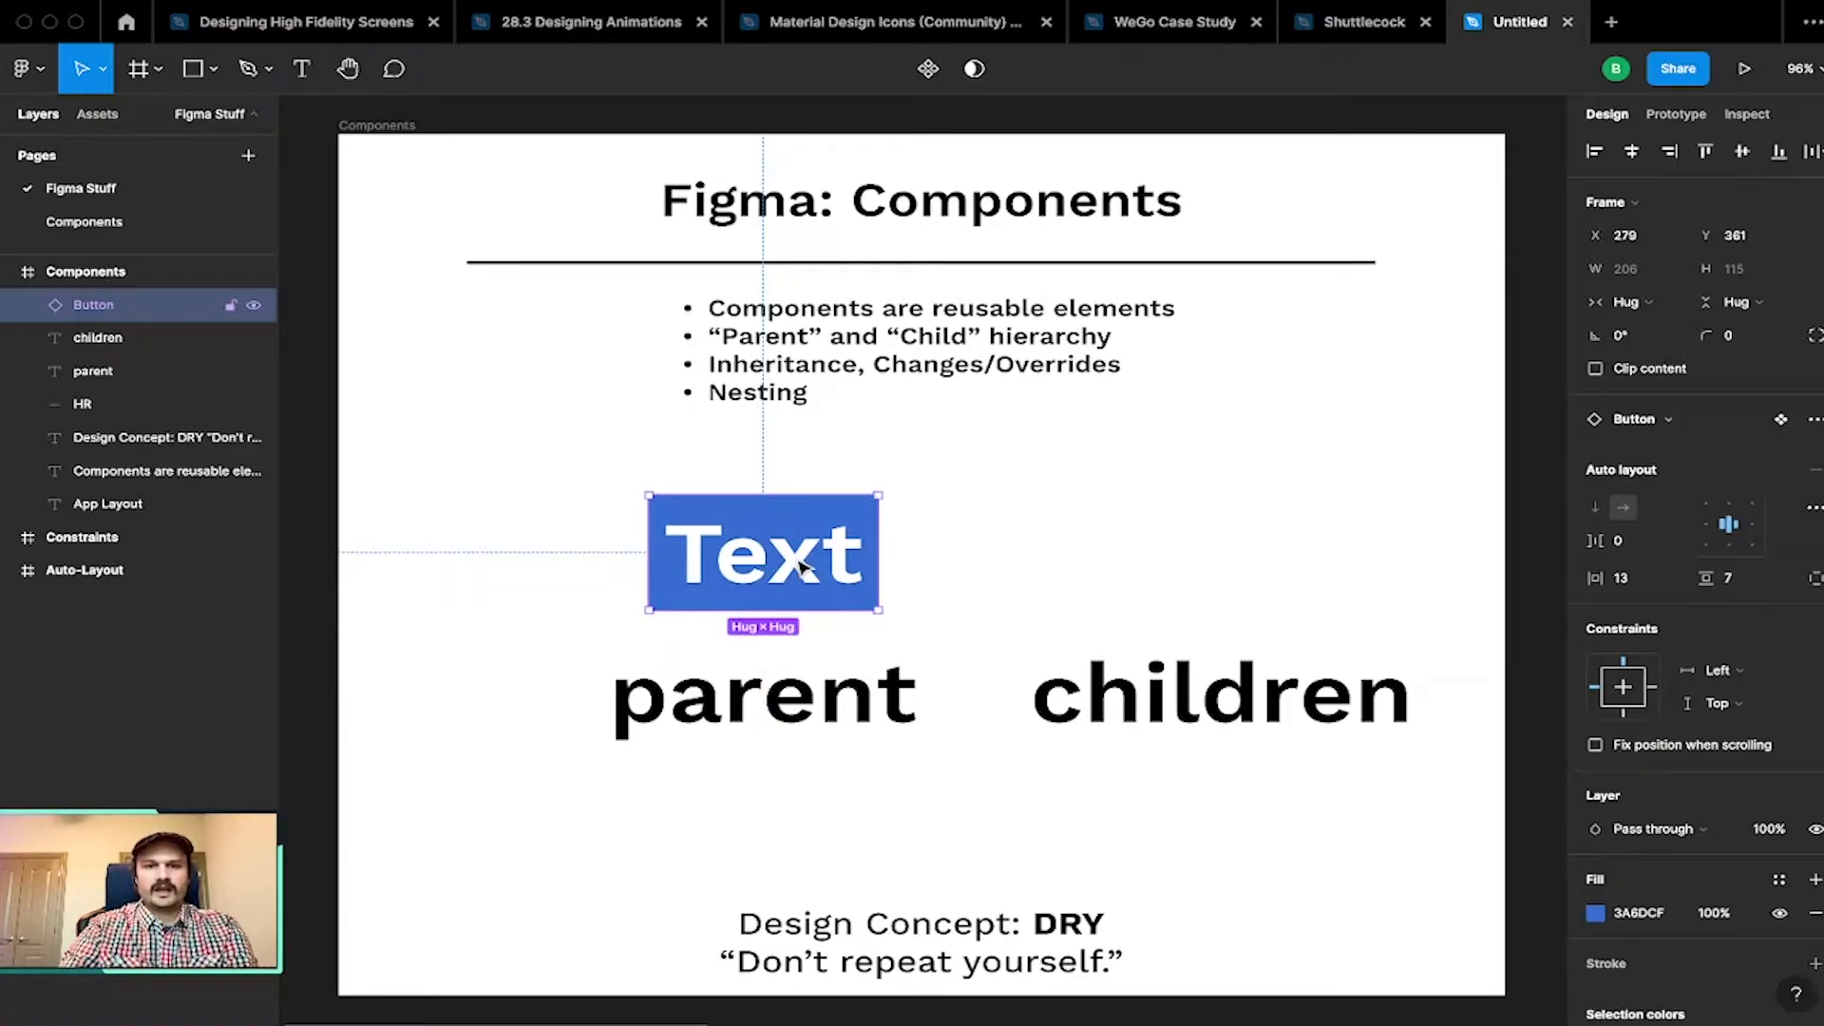
# Step: Select all the text inside the Button instance for editing, and leave text editing
pyautogui.press('t')
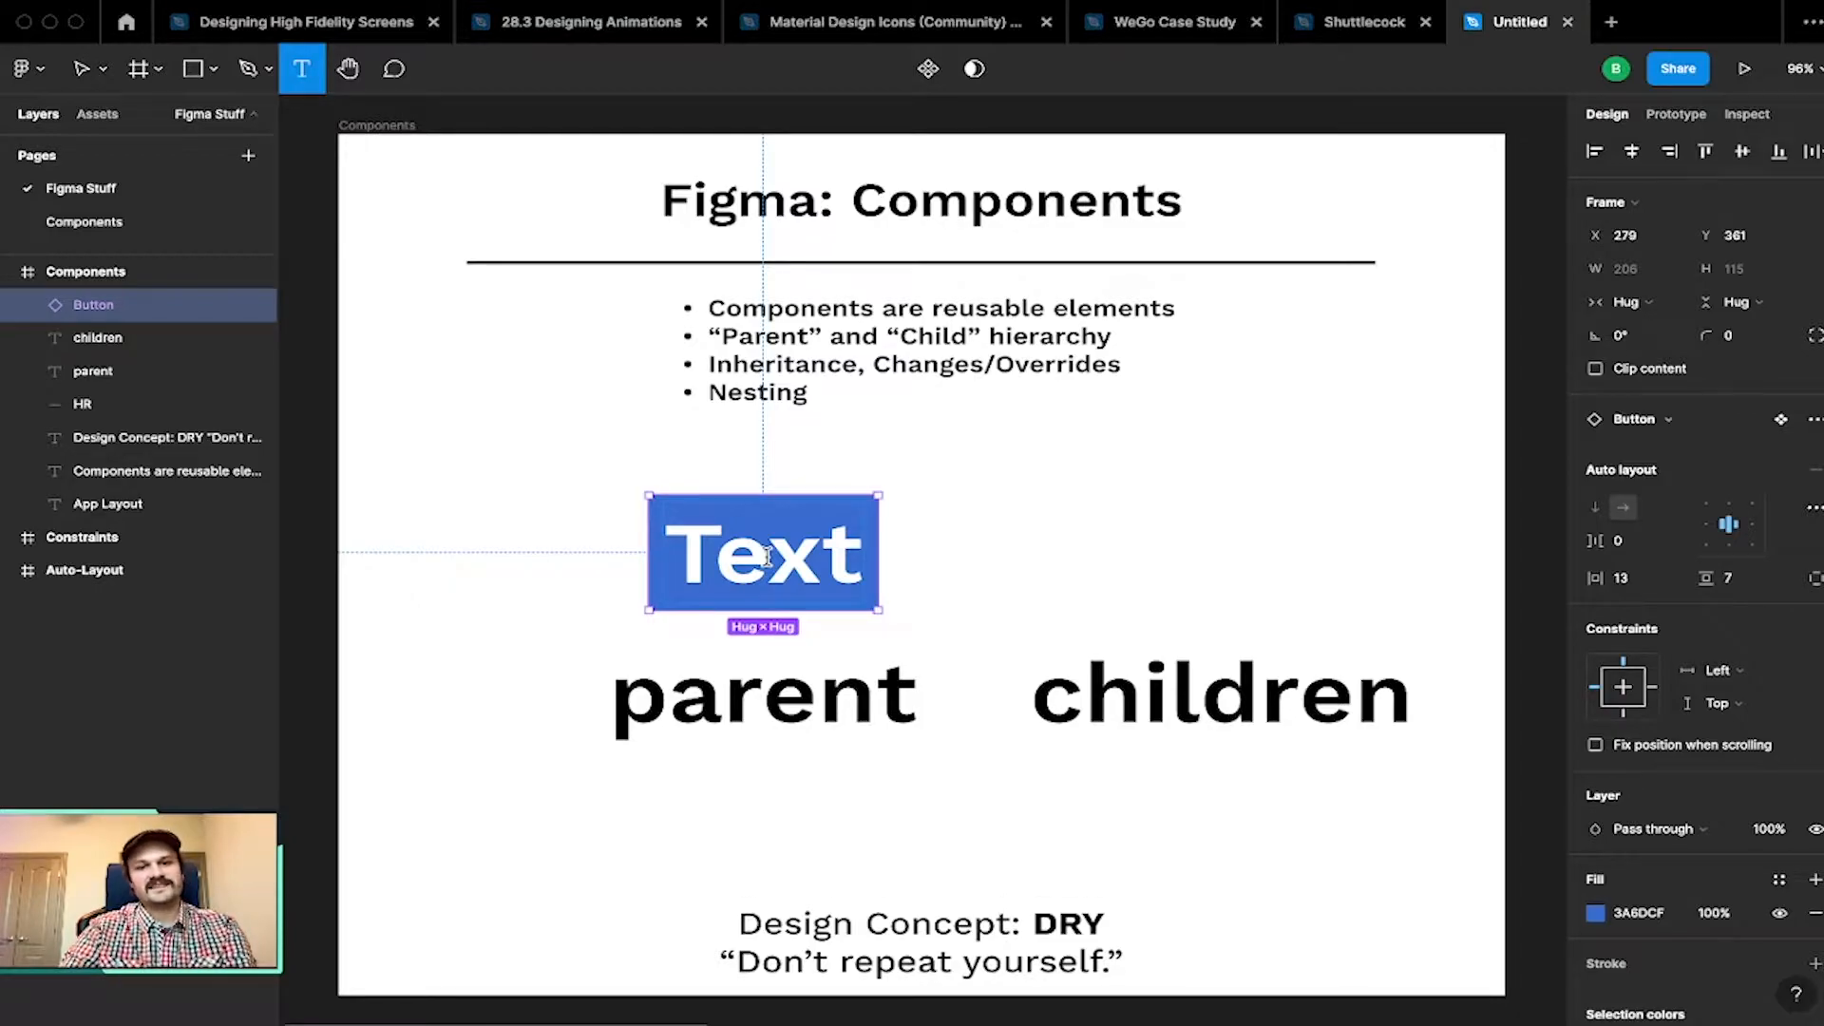
pyautogui.click(767, 558)
pyautogui.press('super+a')
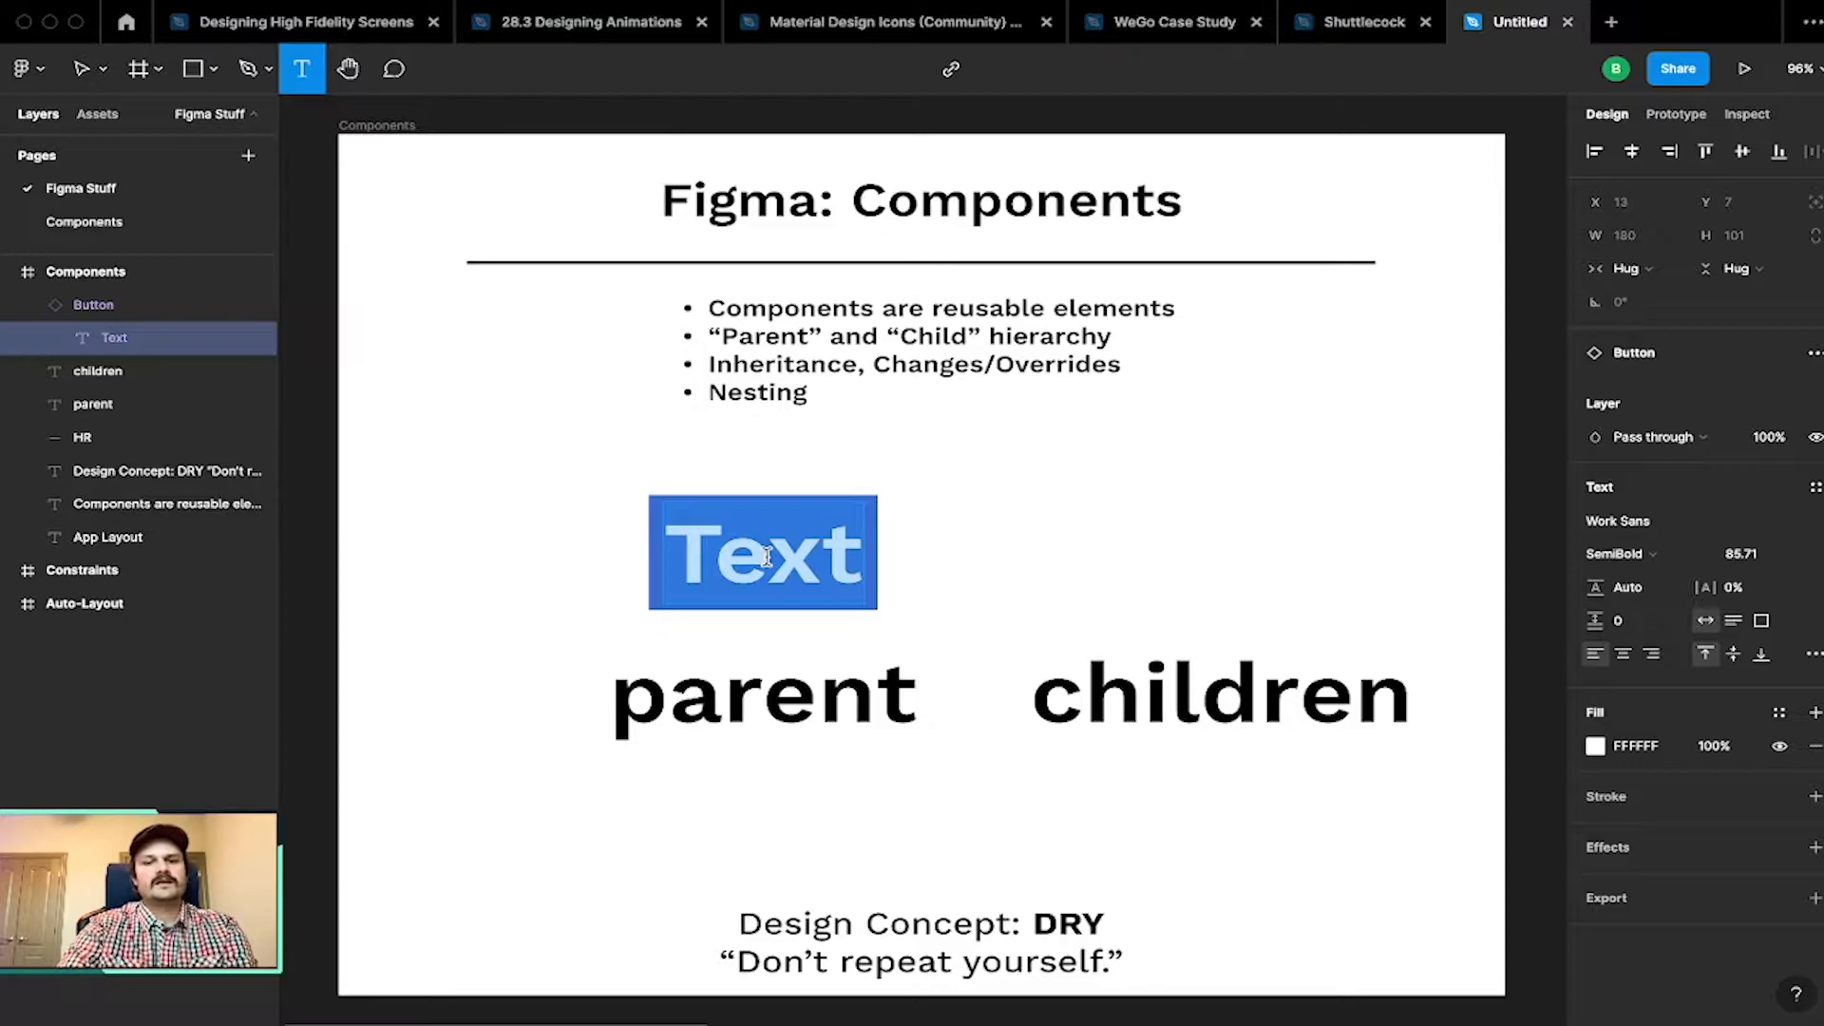
pyautogui.press('Escape')
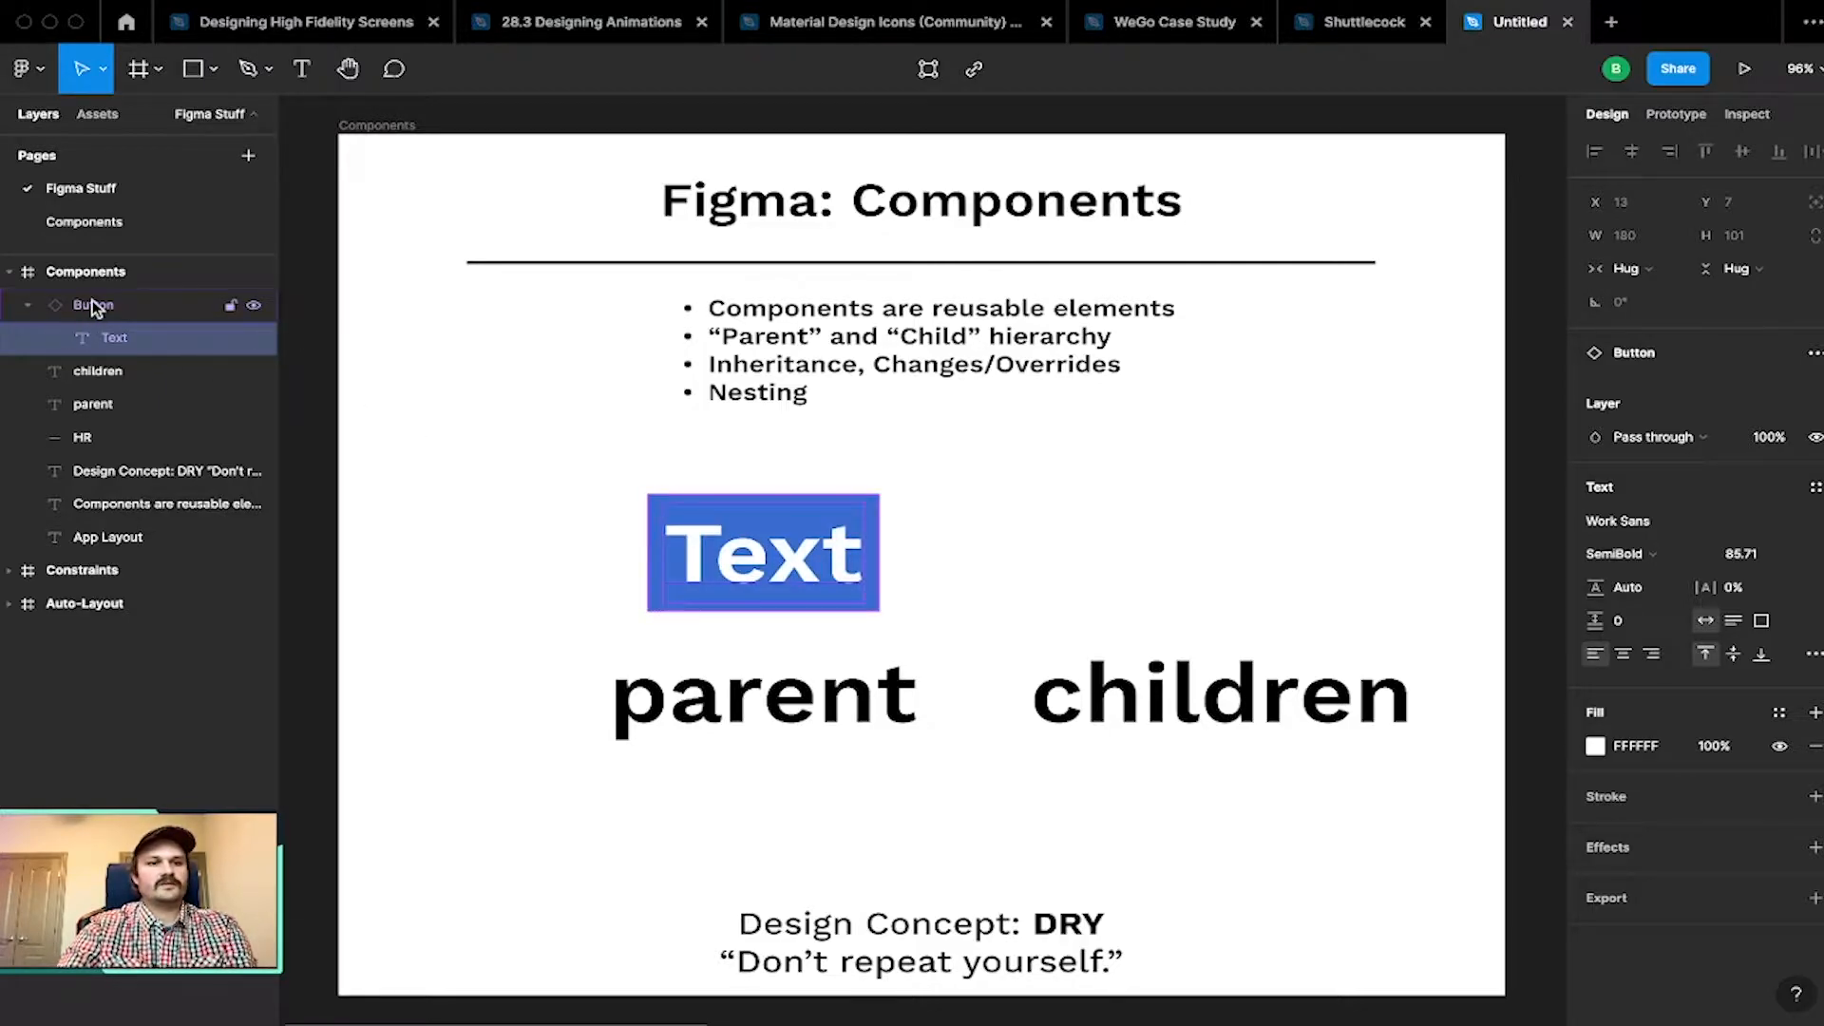
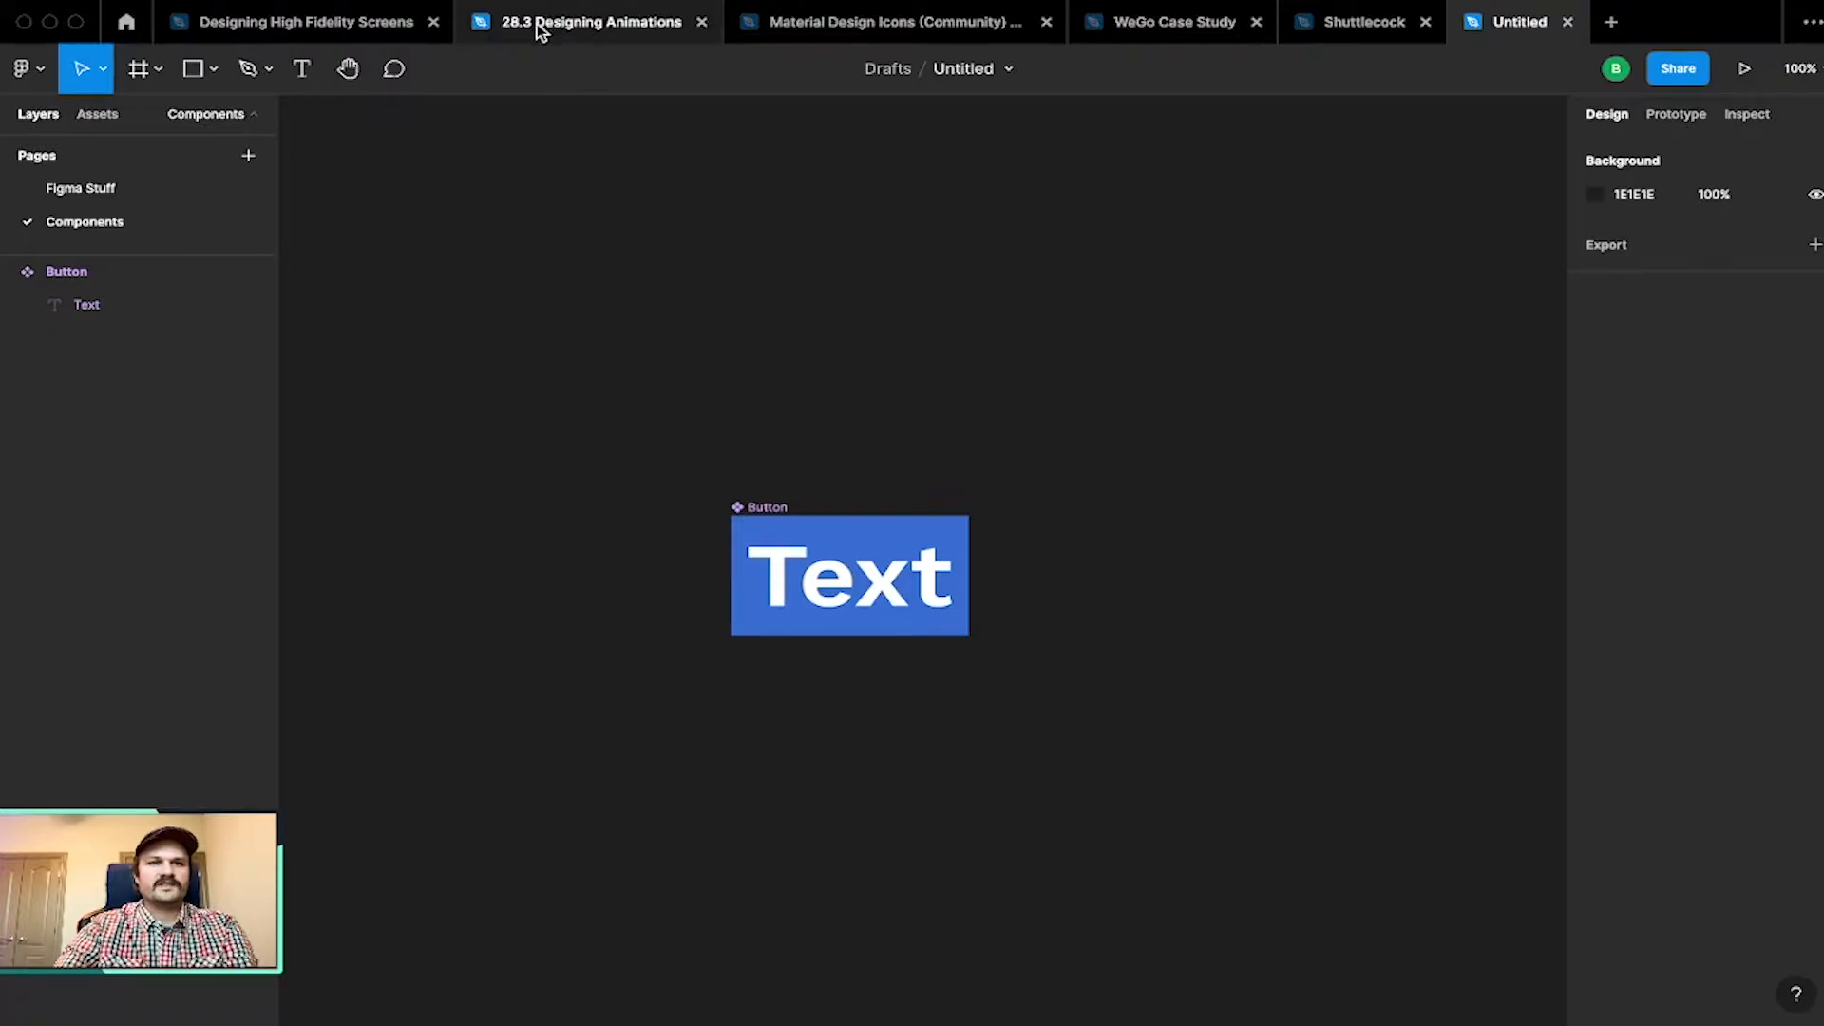
# Step: Switch to the Designing High Fidelity Screens file and examine the Login button variants on its Components page
pyautogui.click(342, 23)
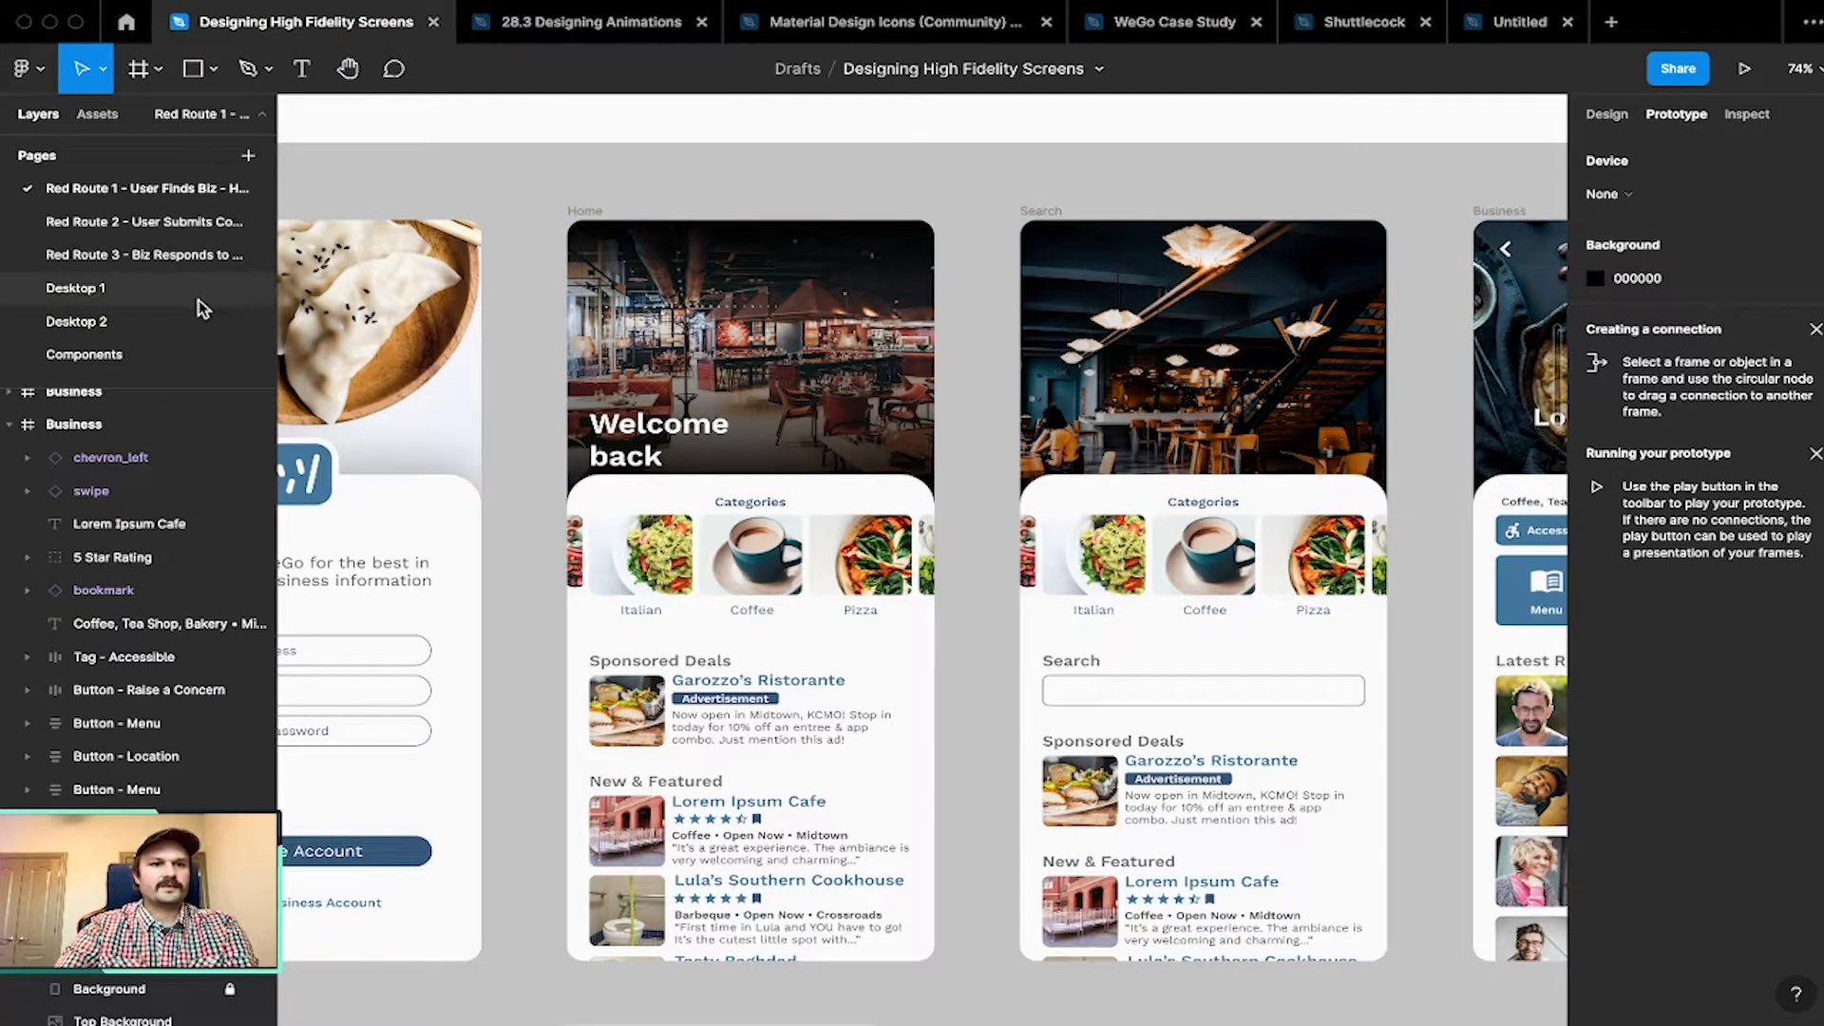
pyautogui.click(140, 359)
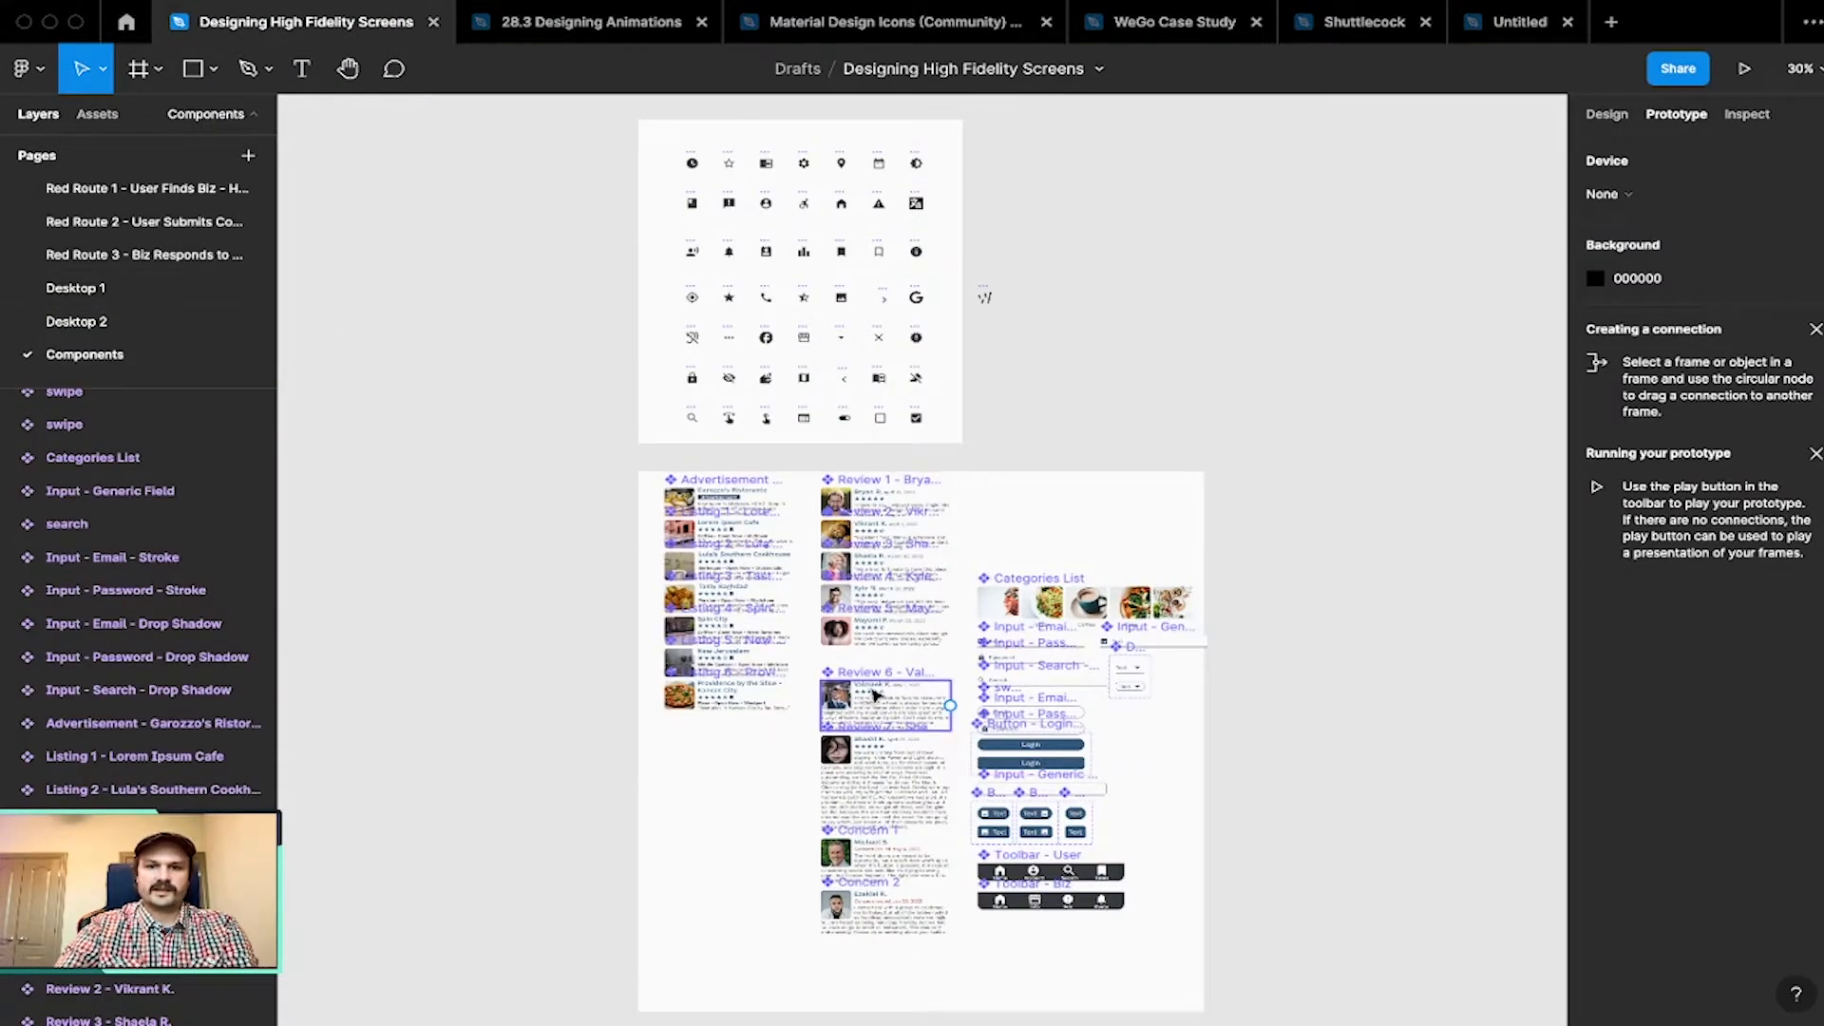
pyautogui.scroll(5, 1021, 749)
pyautogui.scroll(2, 1022, 749)
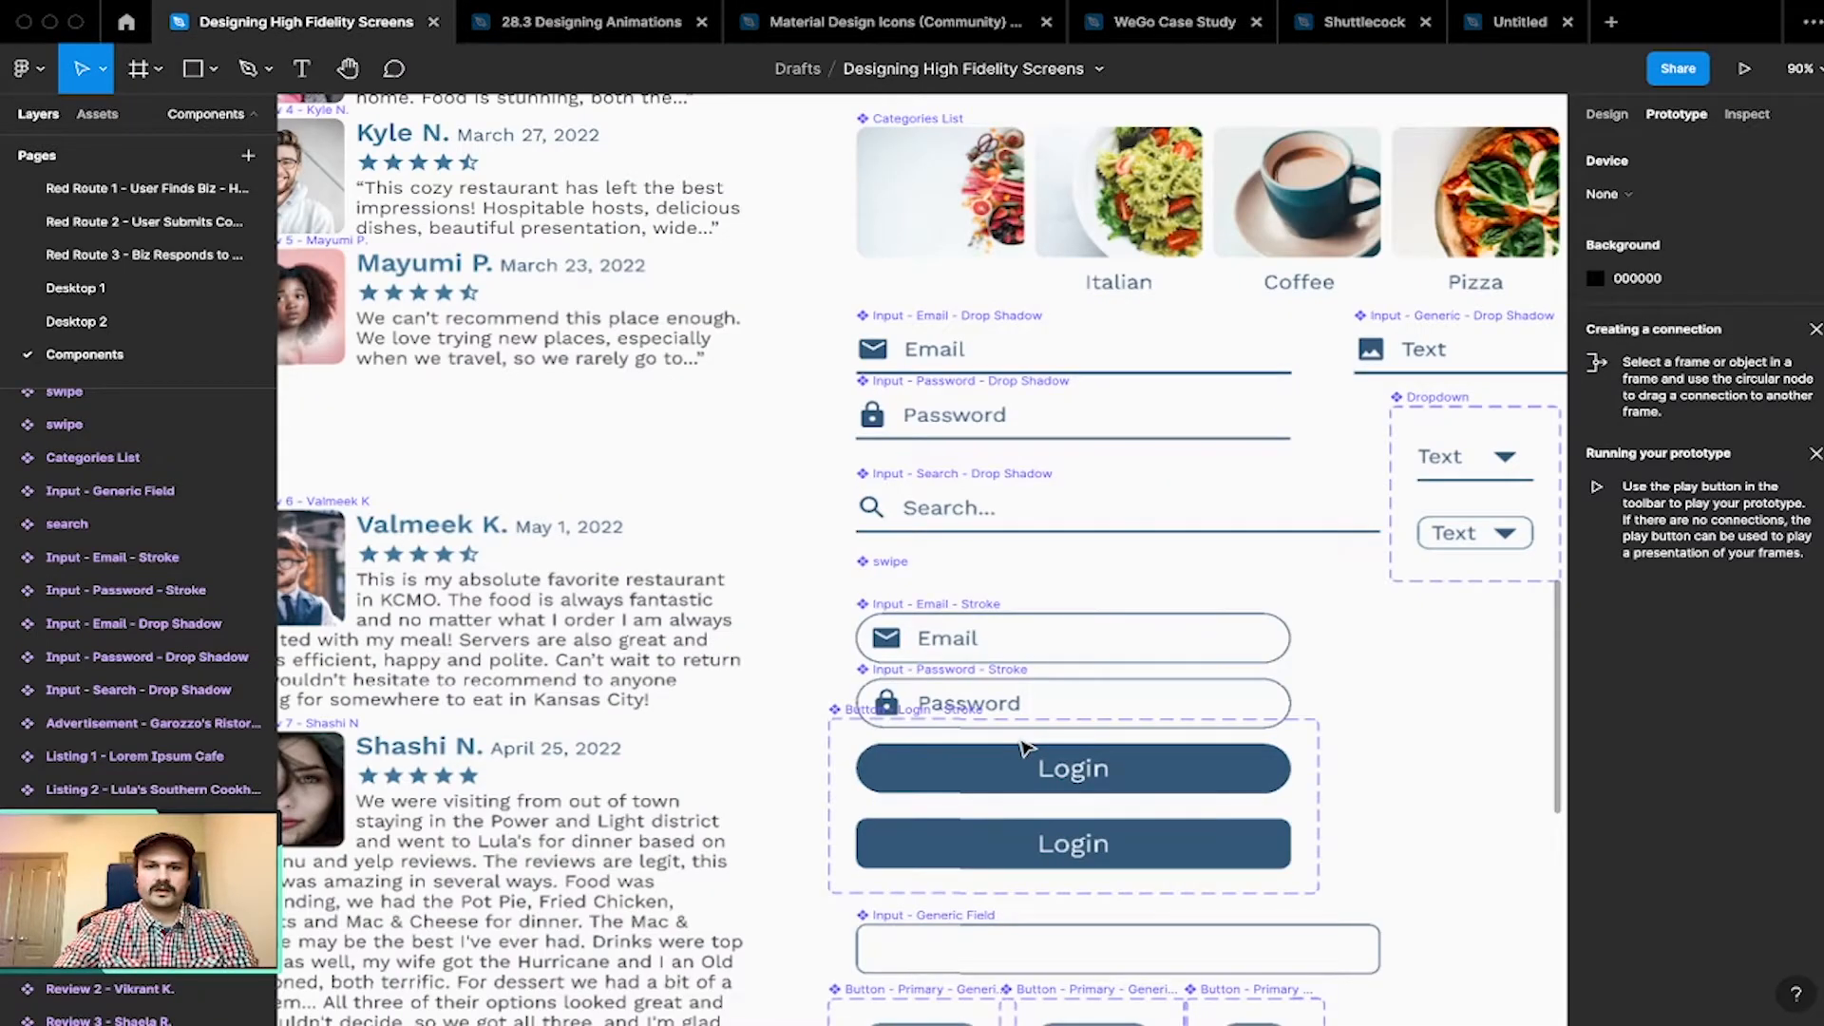
pyautogui.scroll(6, 1022, 749)
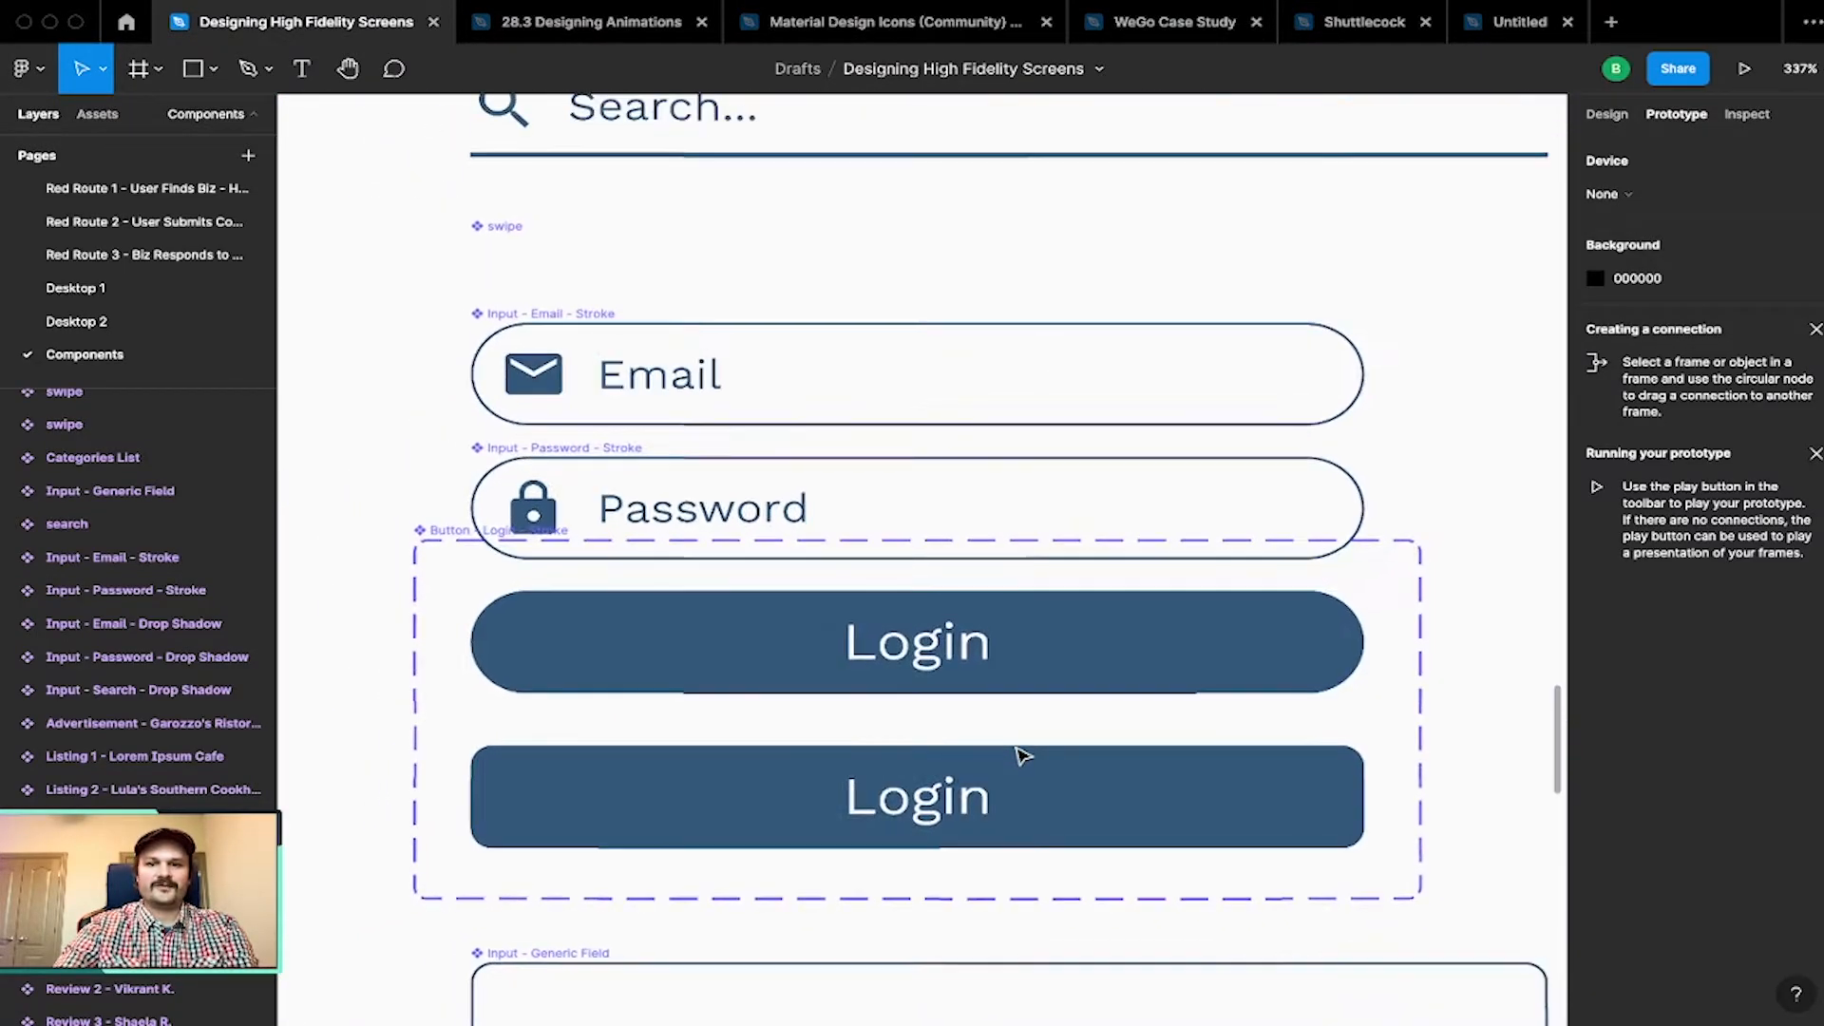
pyautogui.scroll(-2, 1021, 755)
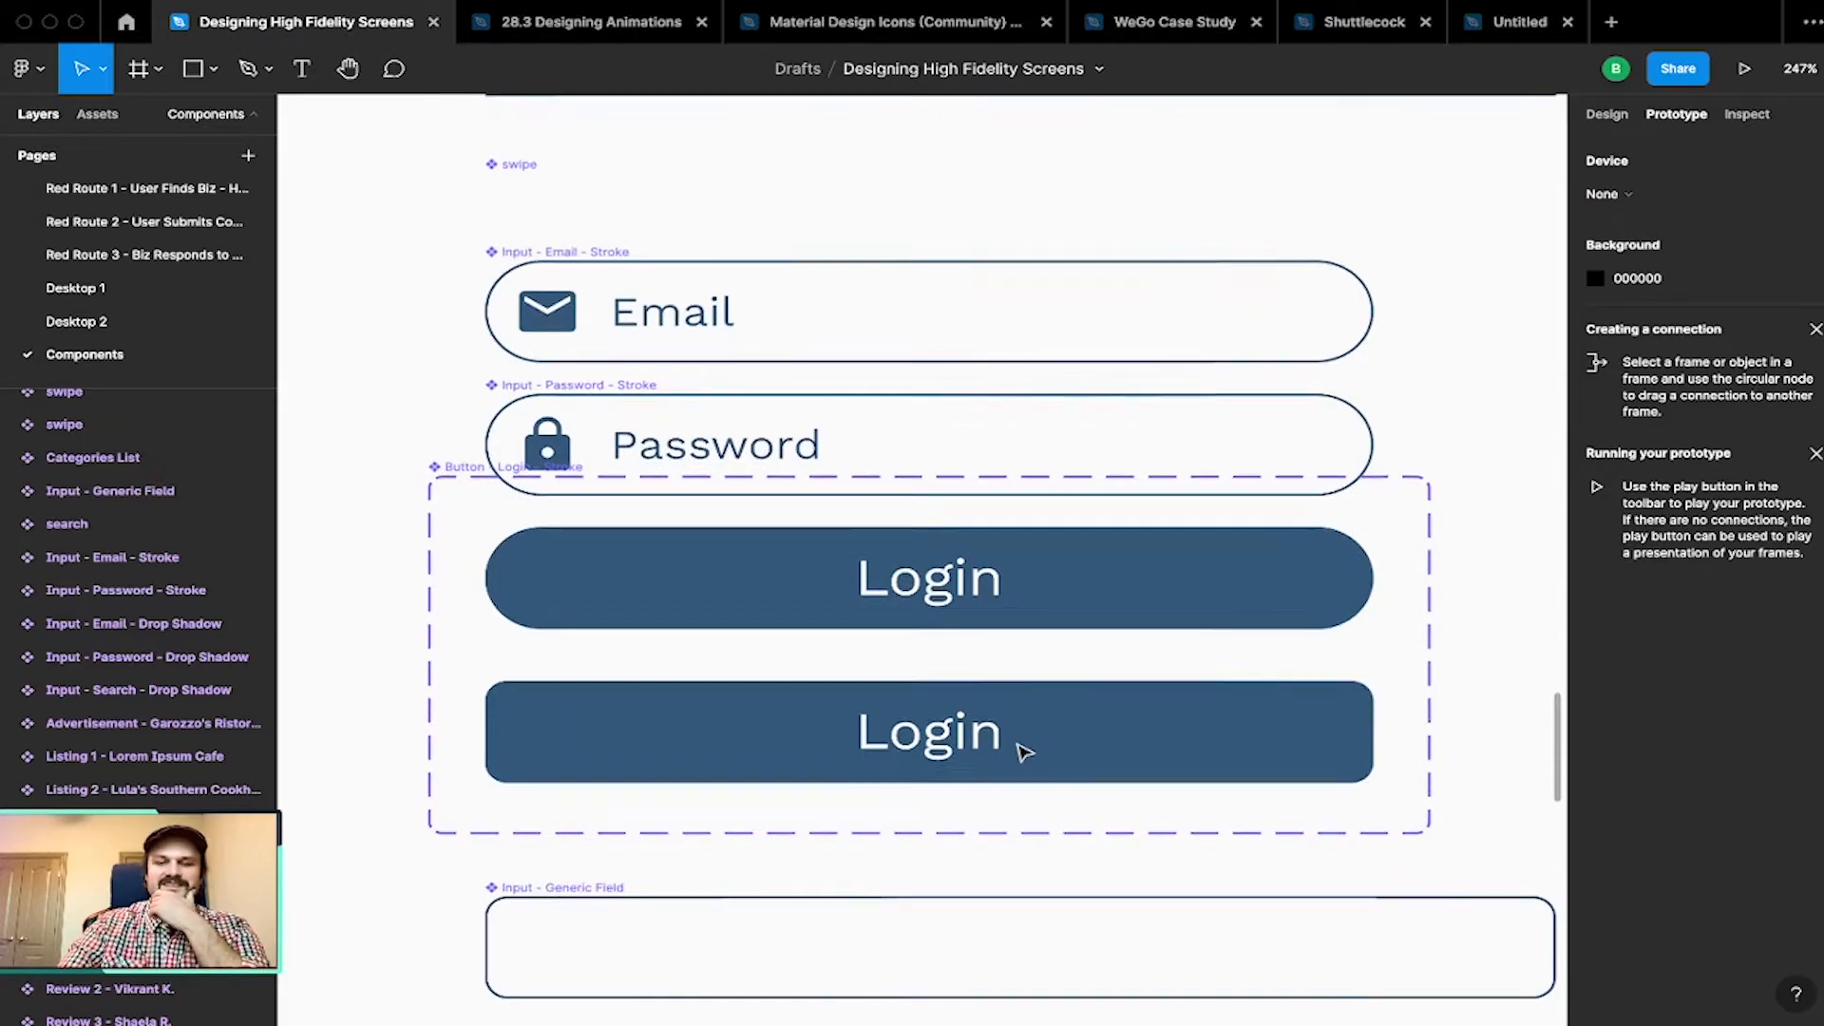
pyautogui.scroll(1, 1022, 751)
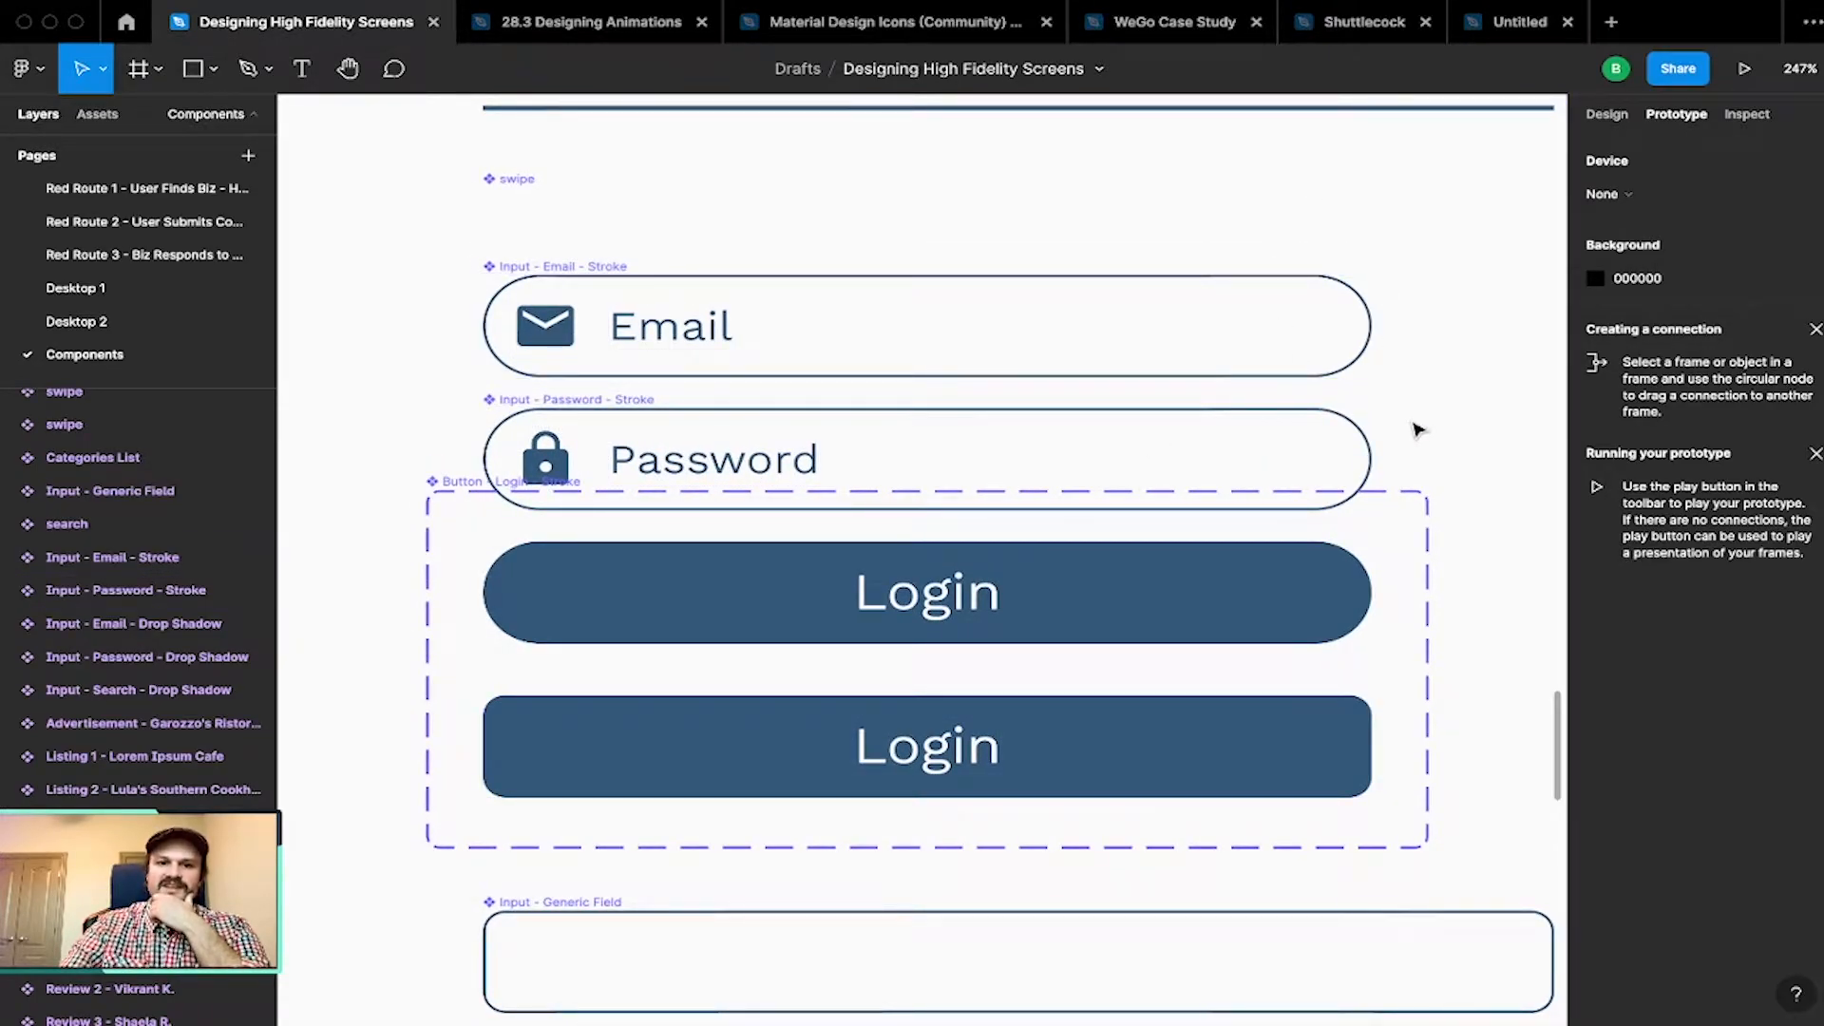
# Step: Inspect the design properties of the lower Login button variant, and view the generic primary button components below it
pyautogui.click(927, 601)
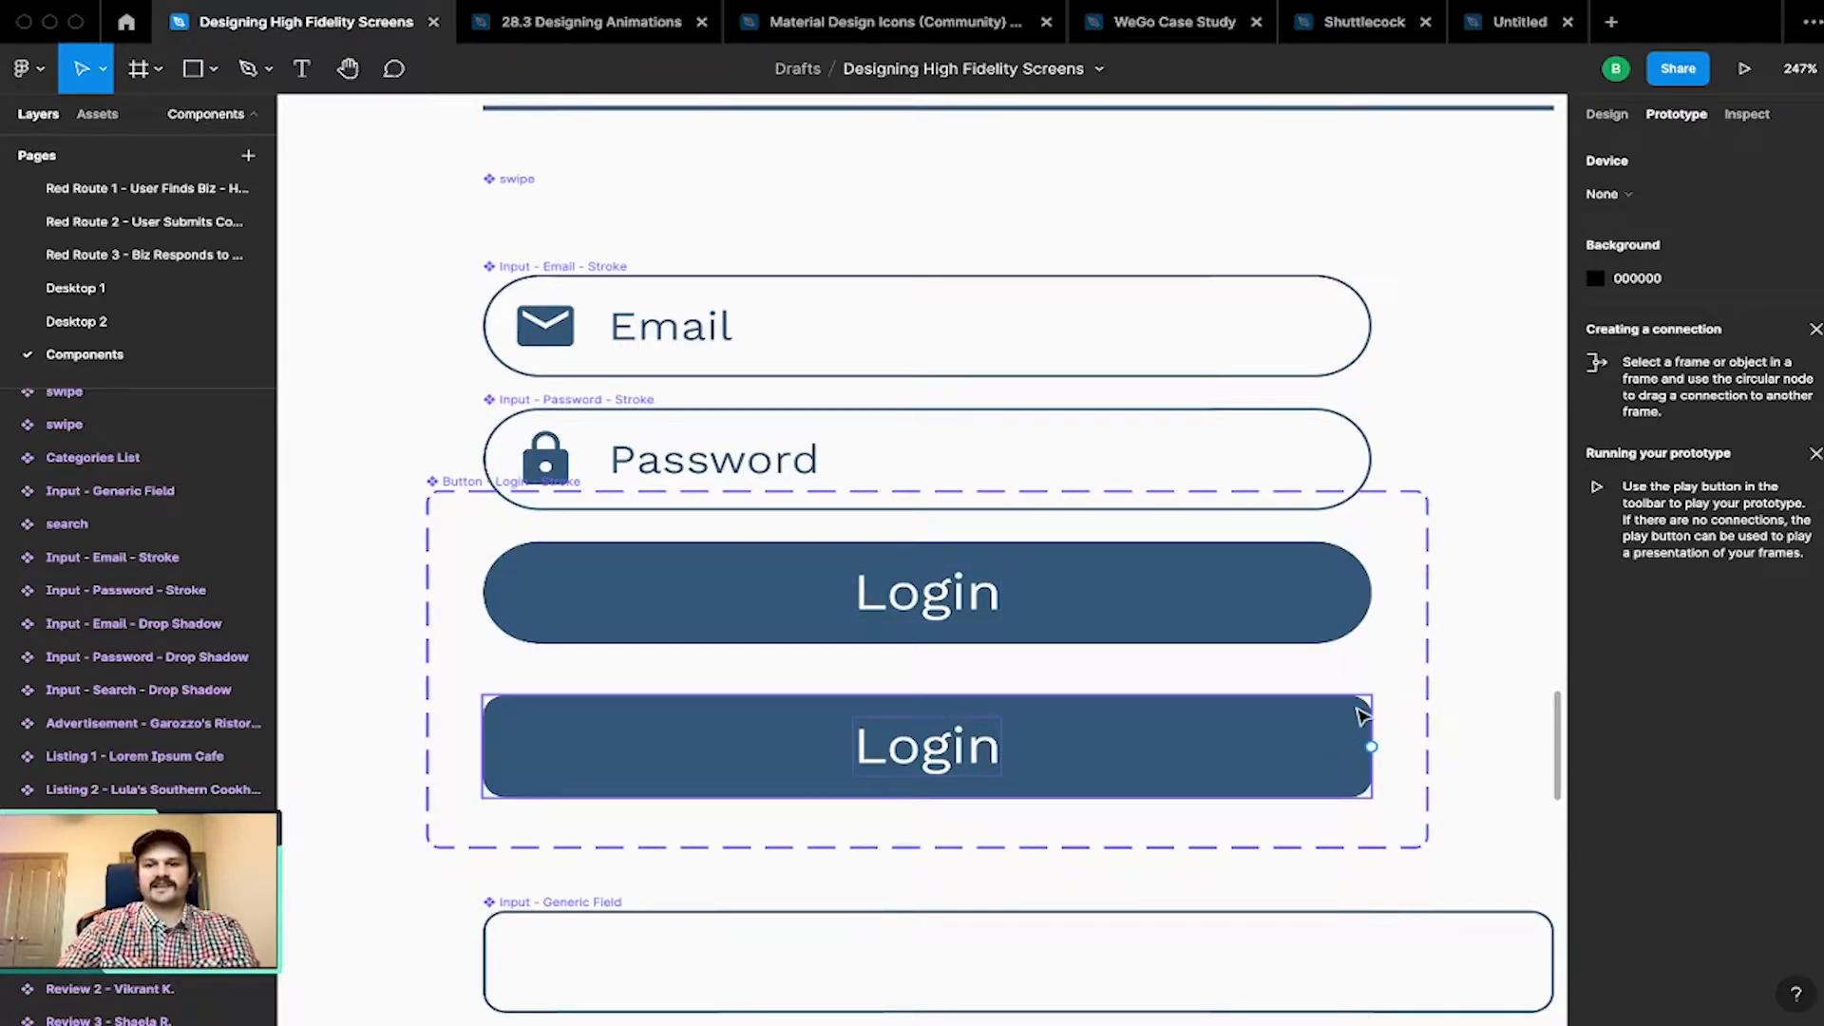
pyautogui.click(1338, 737)
pyautogui.hotkey('alt', '8')
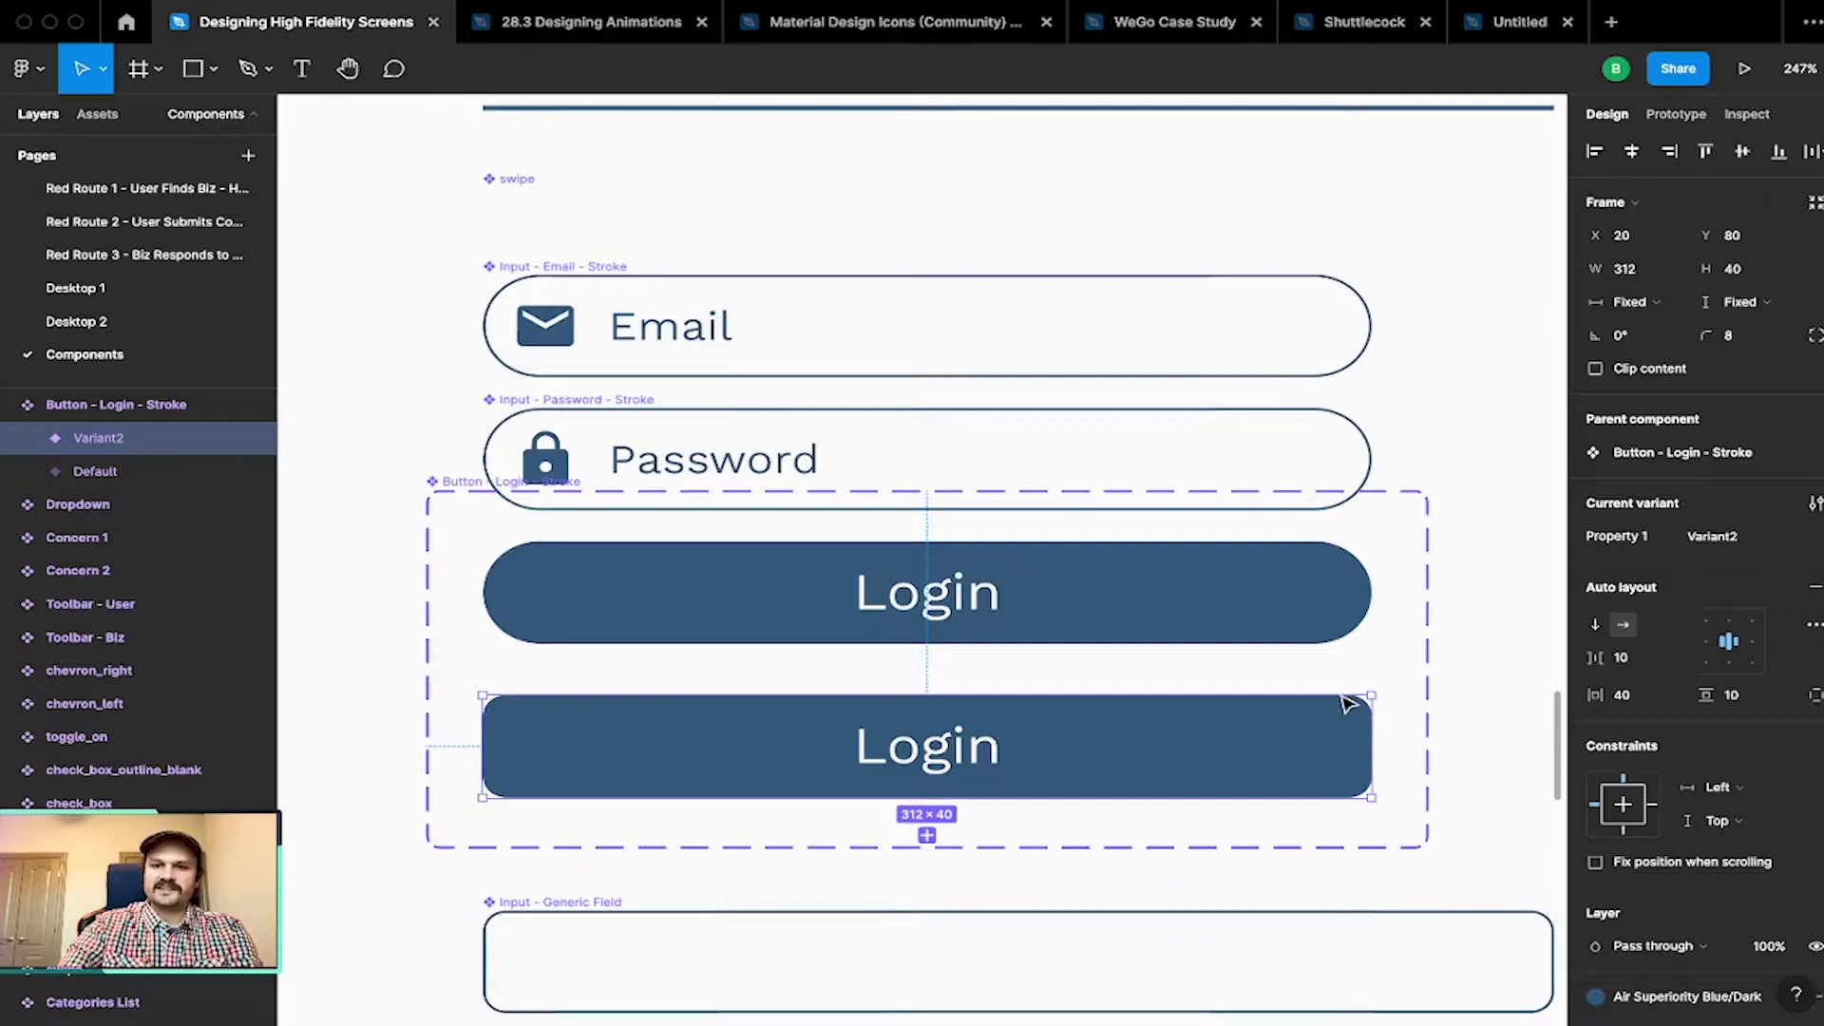
pyautogui.click(1489, 694)
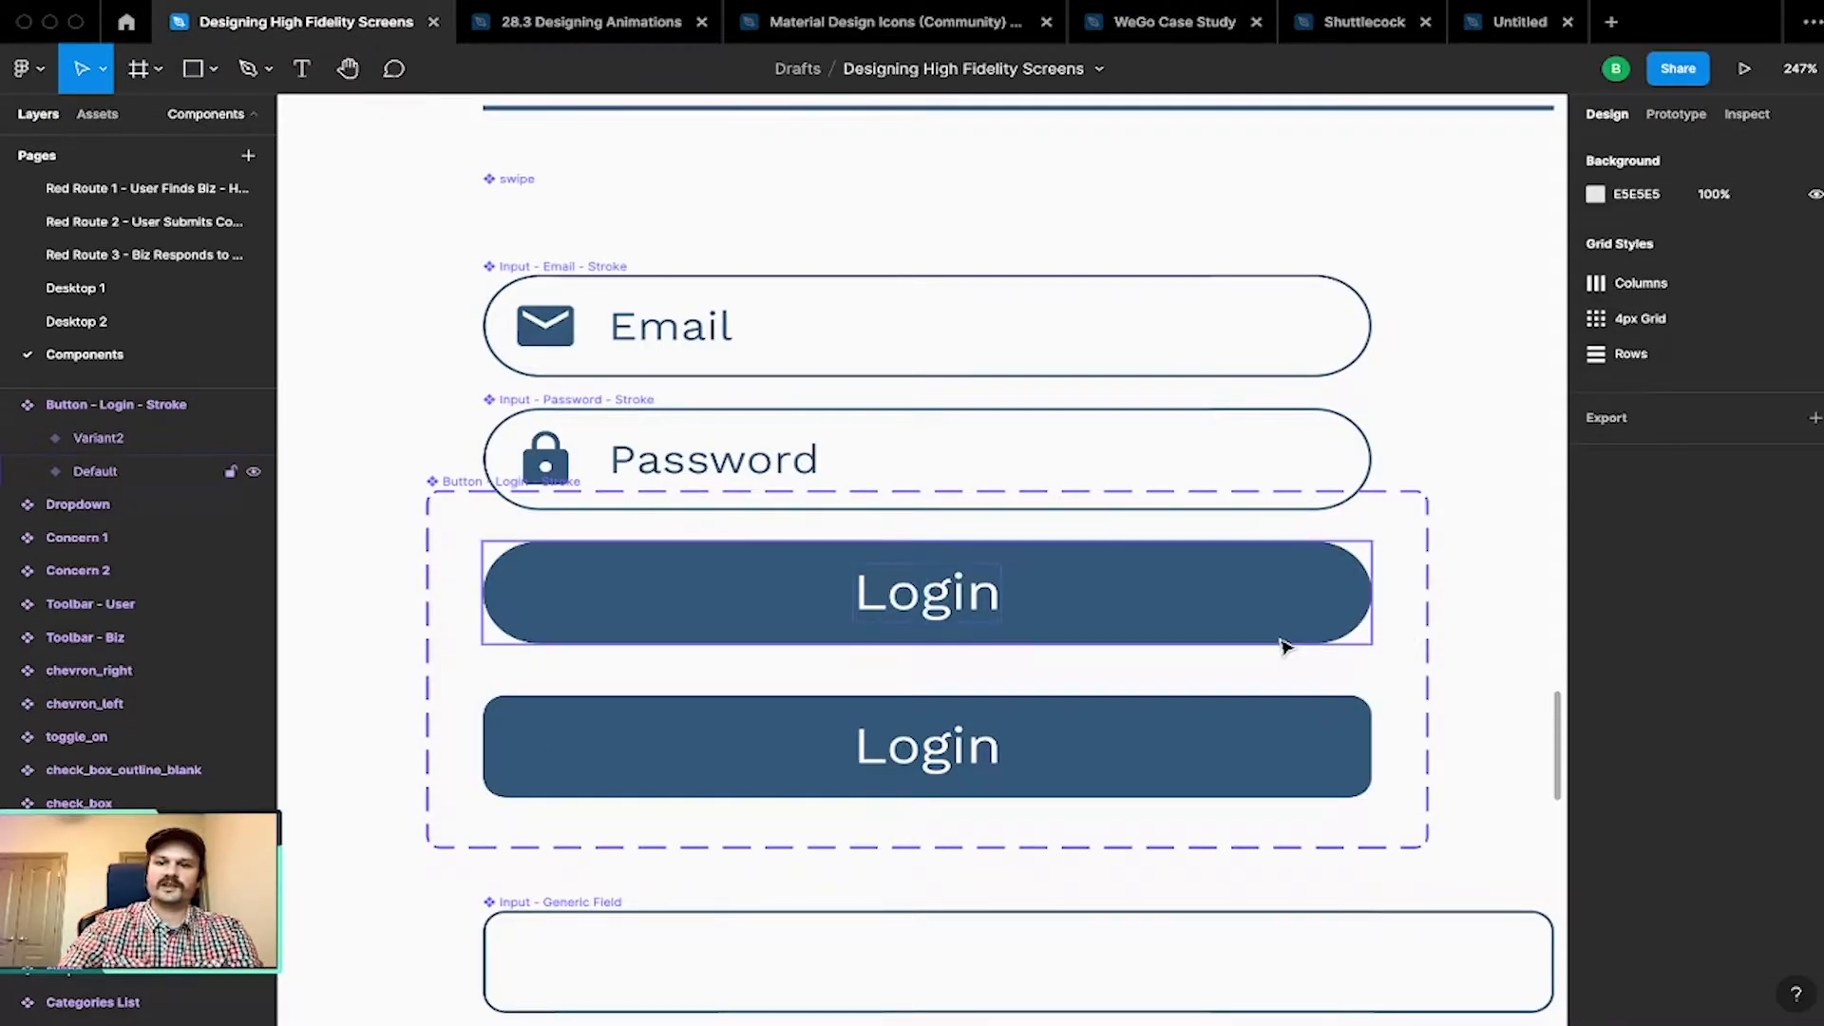
pyautogui.scroll(-10, 1328, 743)
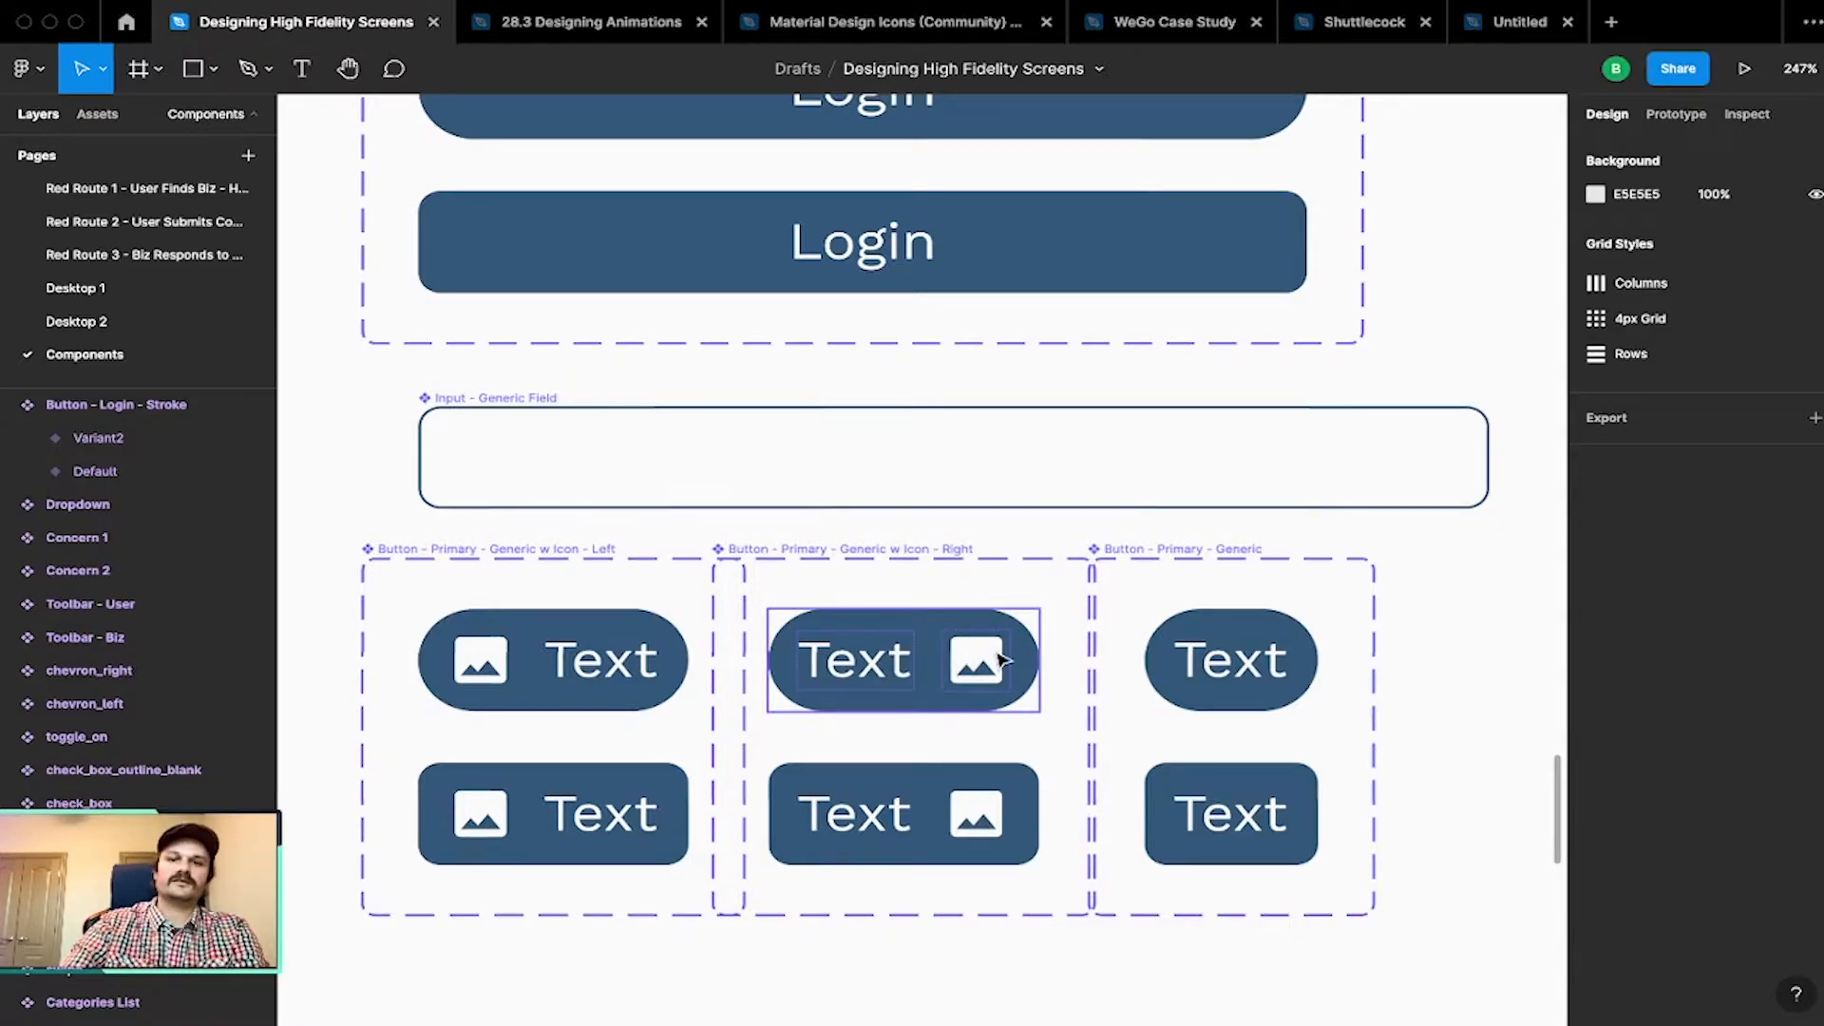
# Step: Look through the filled icons in the Material Design Icons file, and return to the generic primary buttons in Designing High Fidelity Screens
pyautogui.click(833, 19)
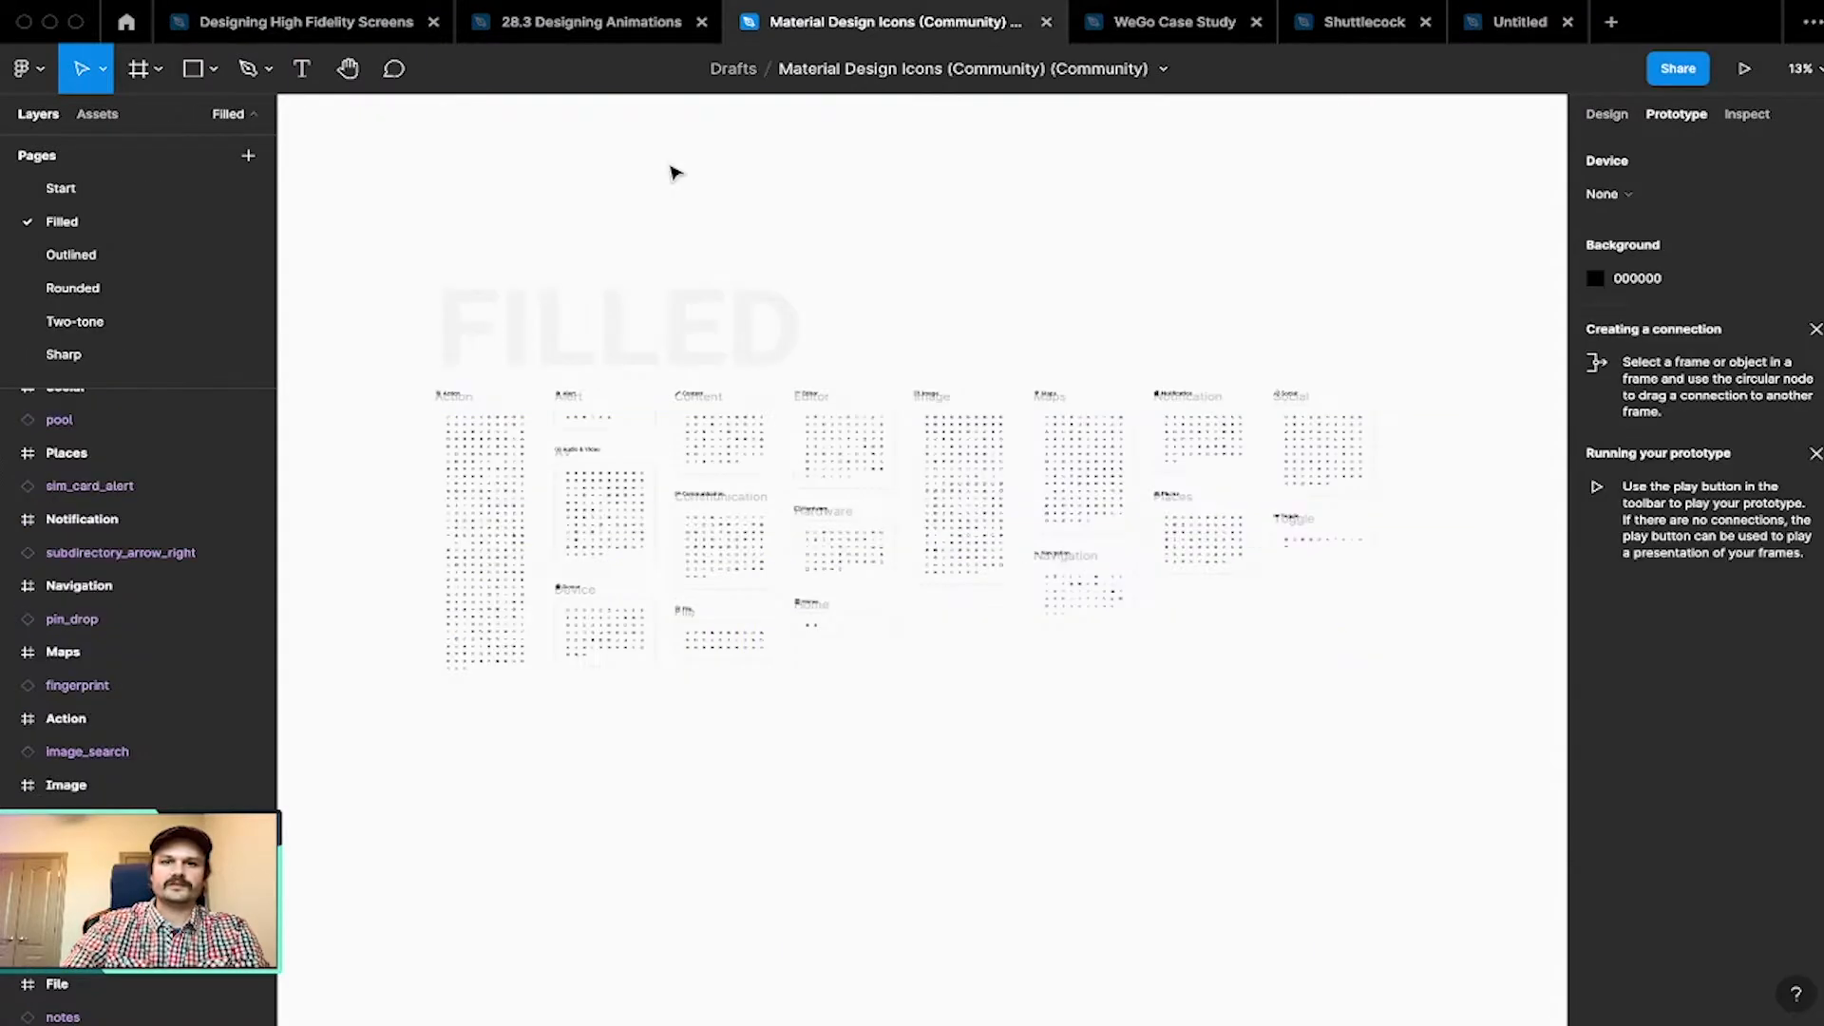
pyautogui.scroll(10, 803, 361)
pyautogui.scroll(-10, 803, 360)
pyautogui.hscroll(3, 803, 361)
pyautogui.scroll(-2, 802, 360)
pyautogui.scroll(3, 803, 360)
pyautogui.scroll(-3, 803, 360)
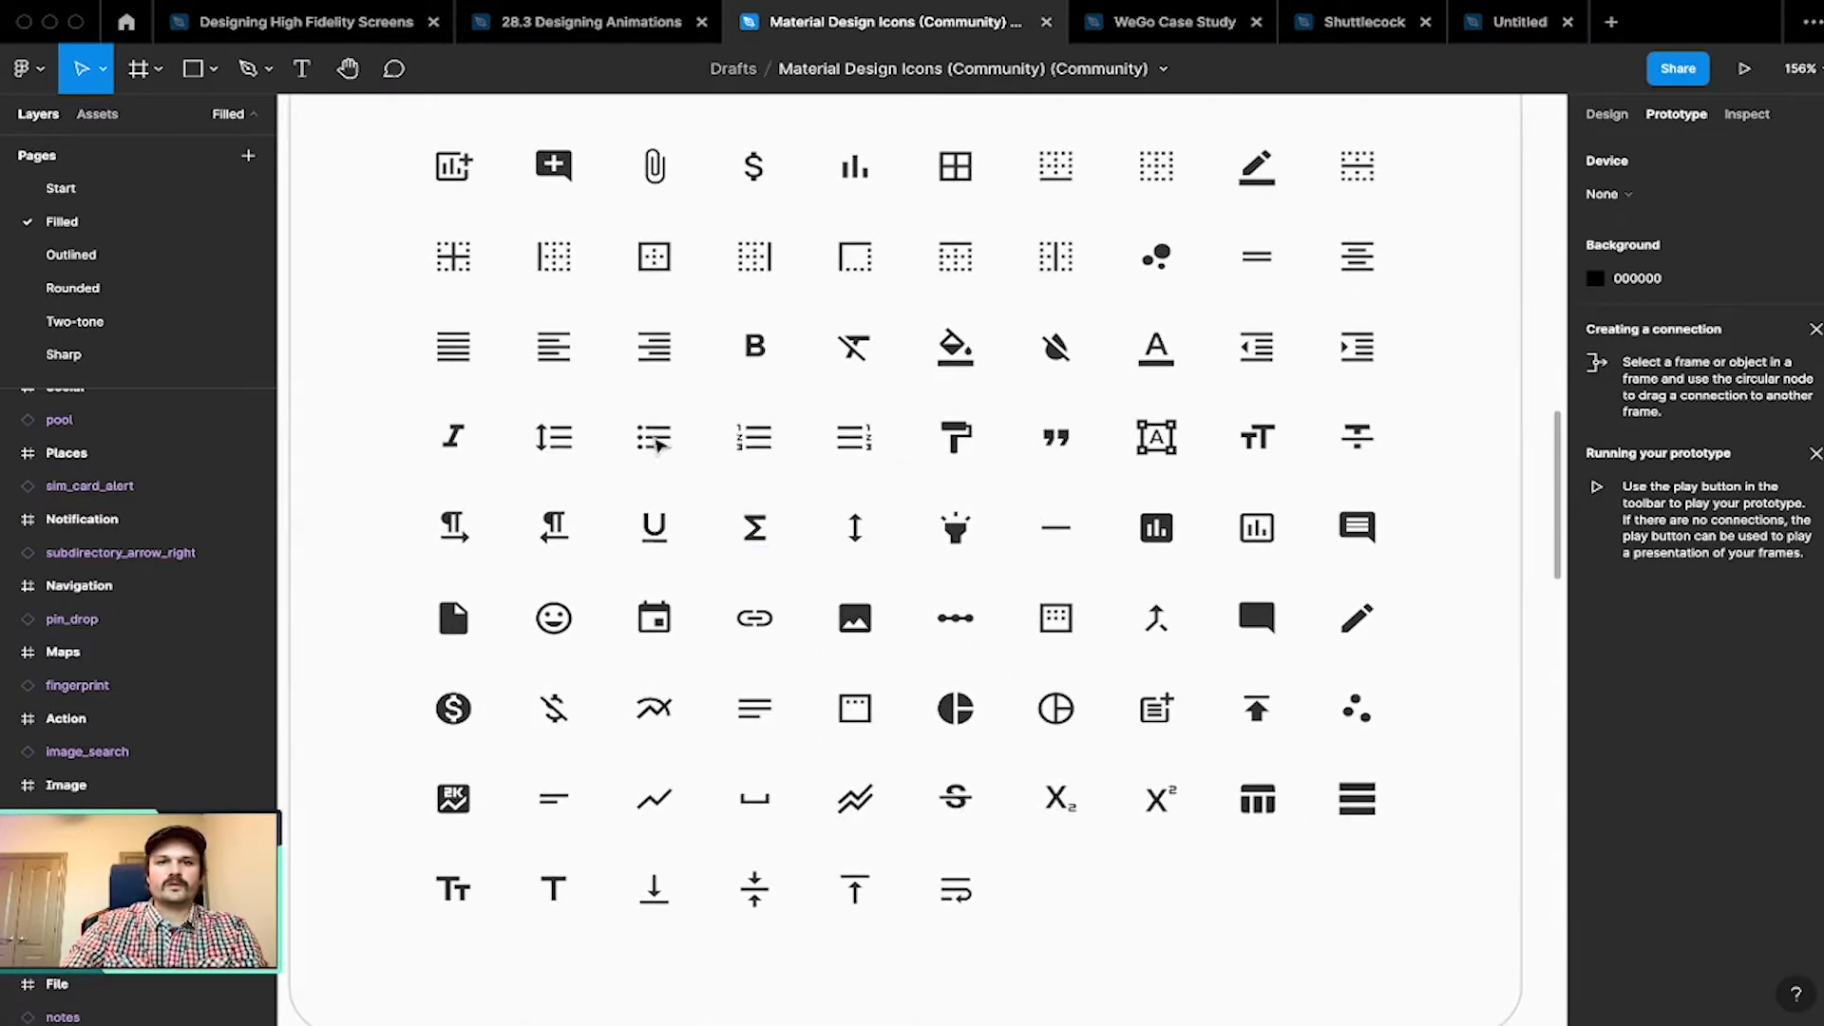
pyautogui.click(378, 31)
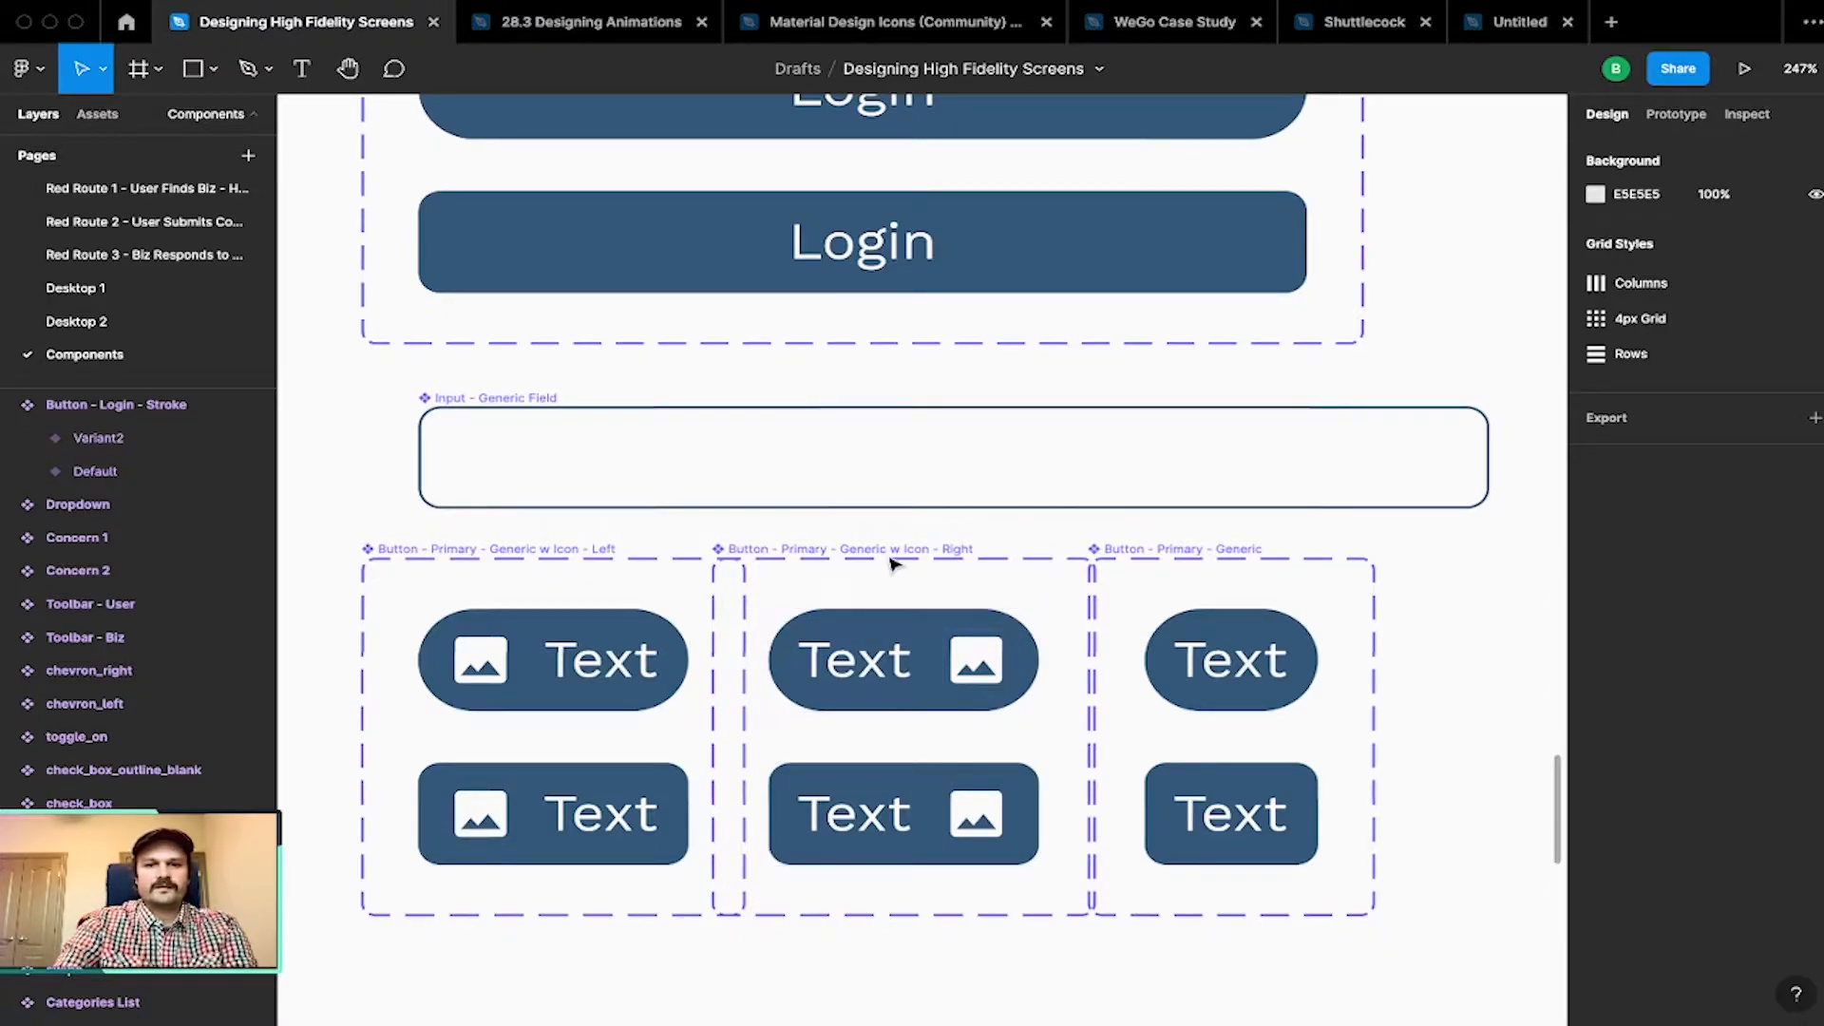
pyautogui.hscroll(-3, 873, 532)
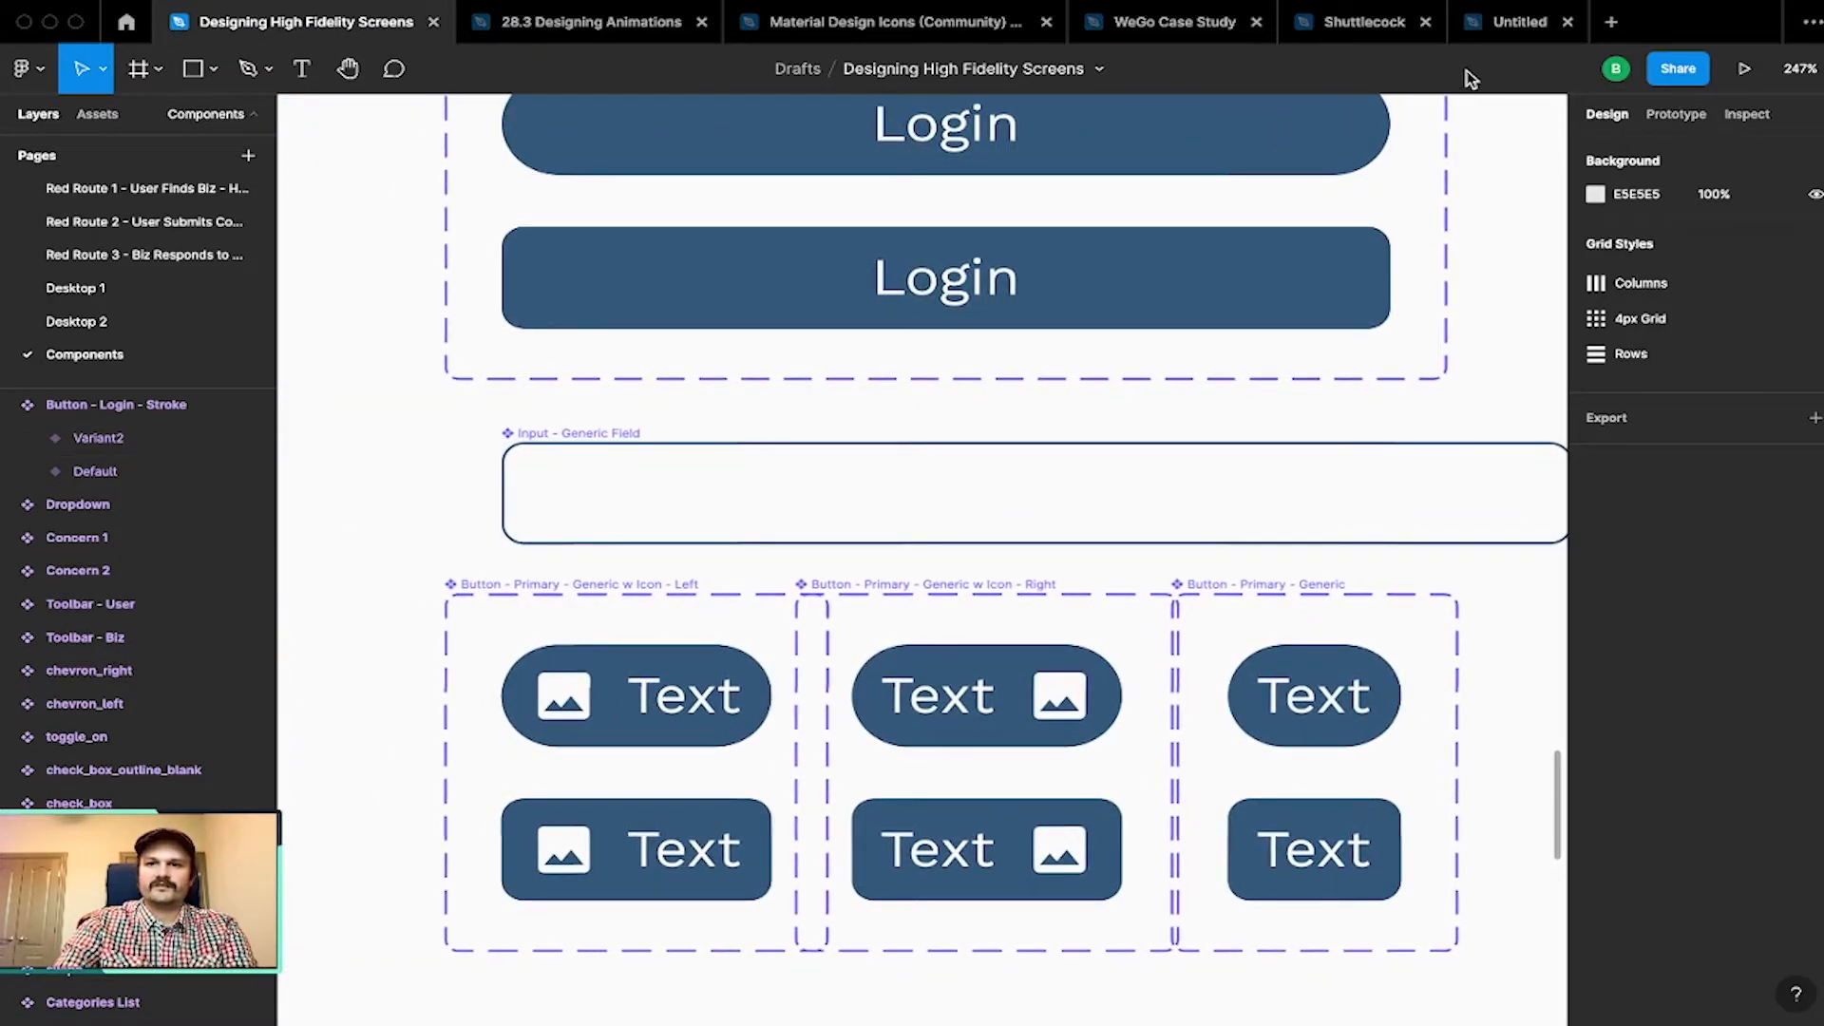
# Step: Add a variant to the Button component on the Components page of the Untitled file
pyautogui.click(1497, 36)
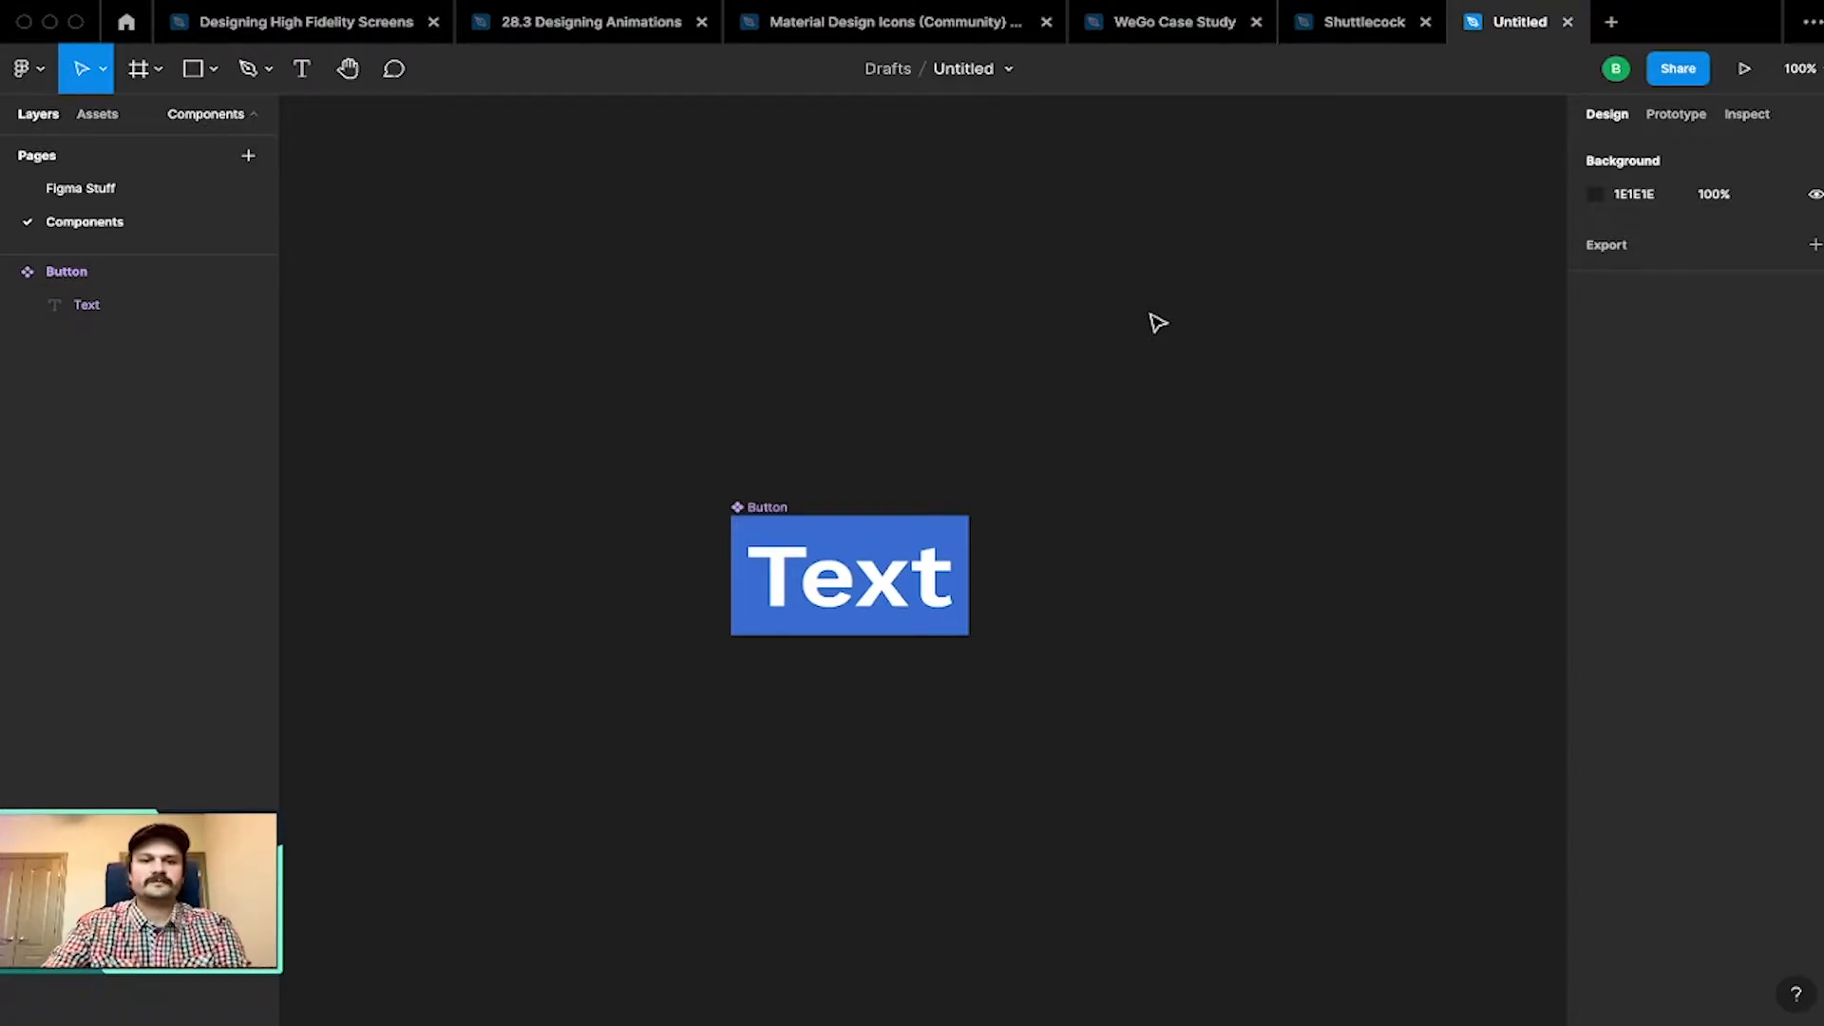
pyautogui.click(777, 507)
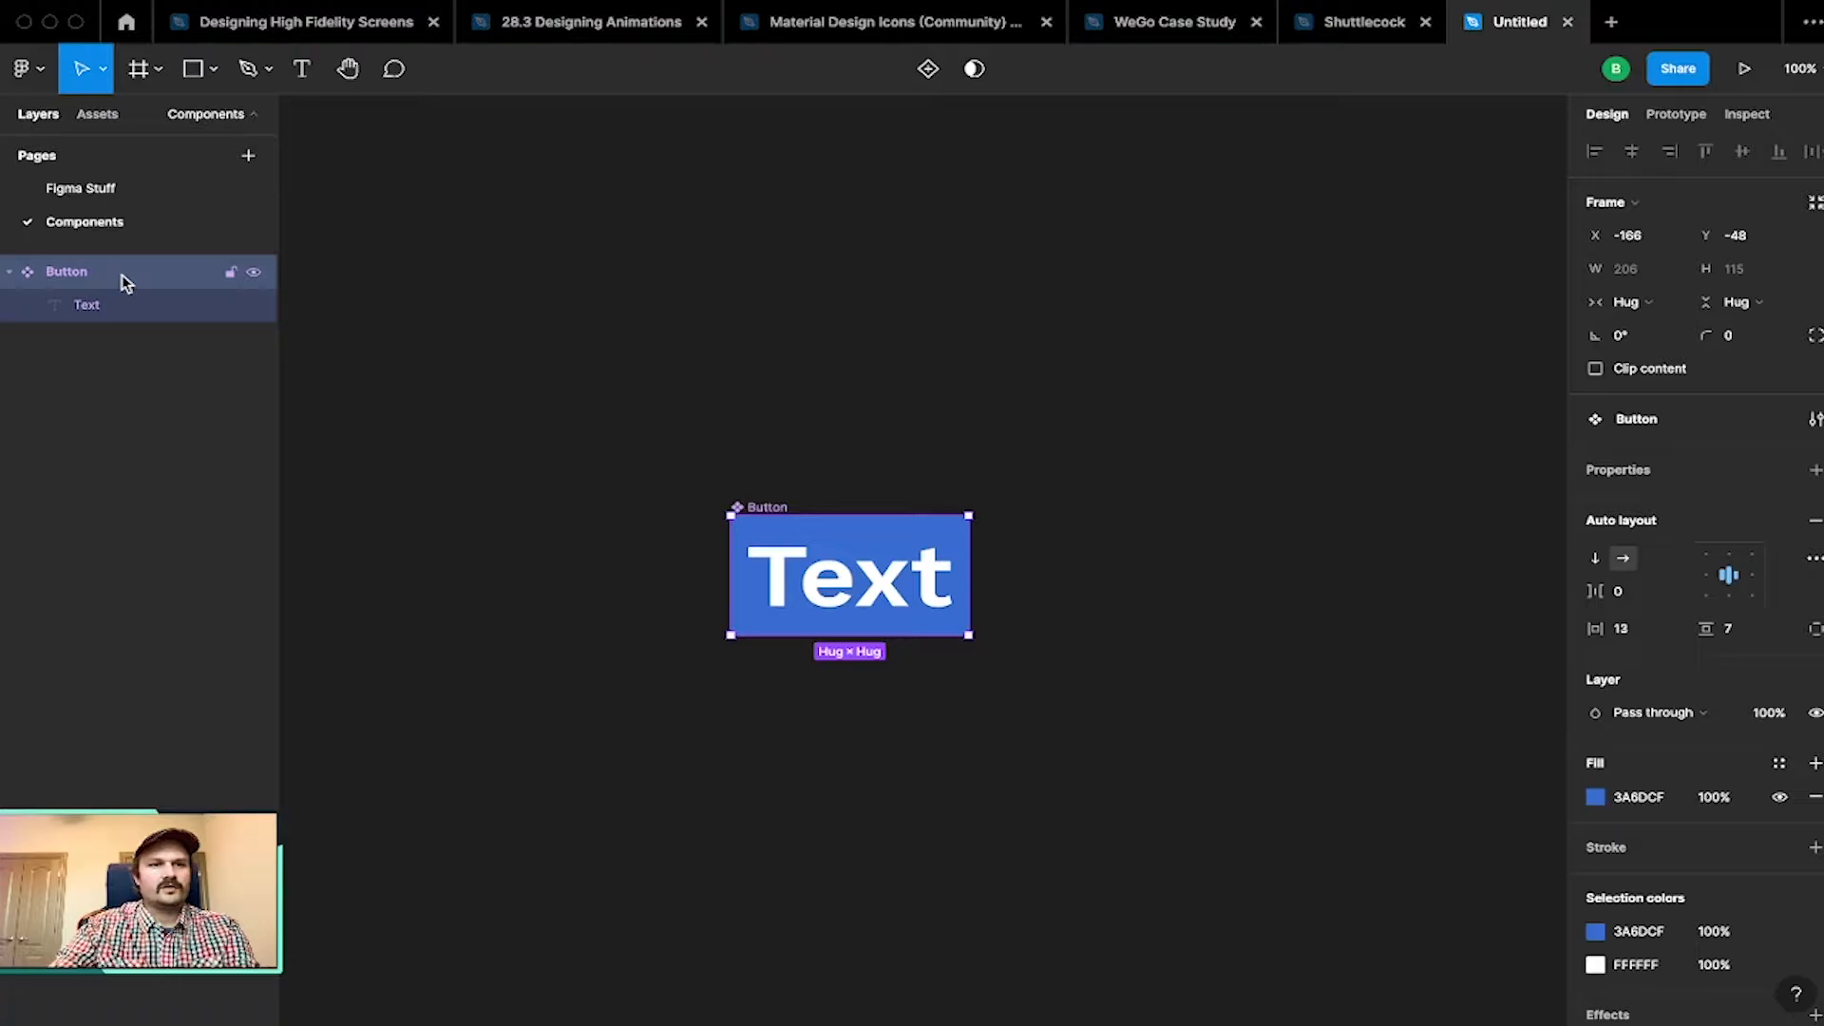
pyautogui.rightClick(774, 530)
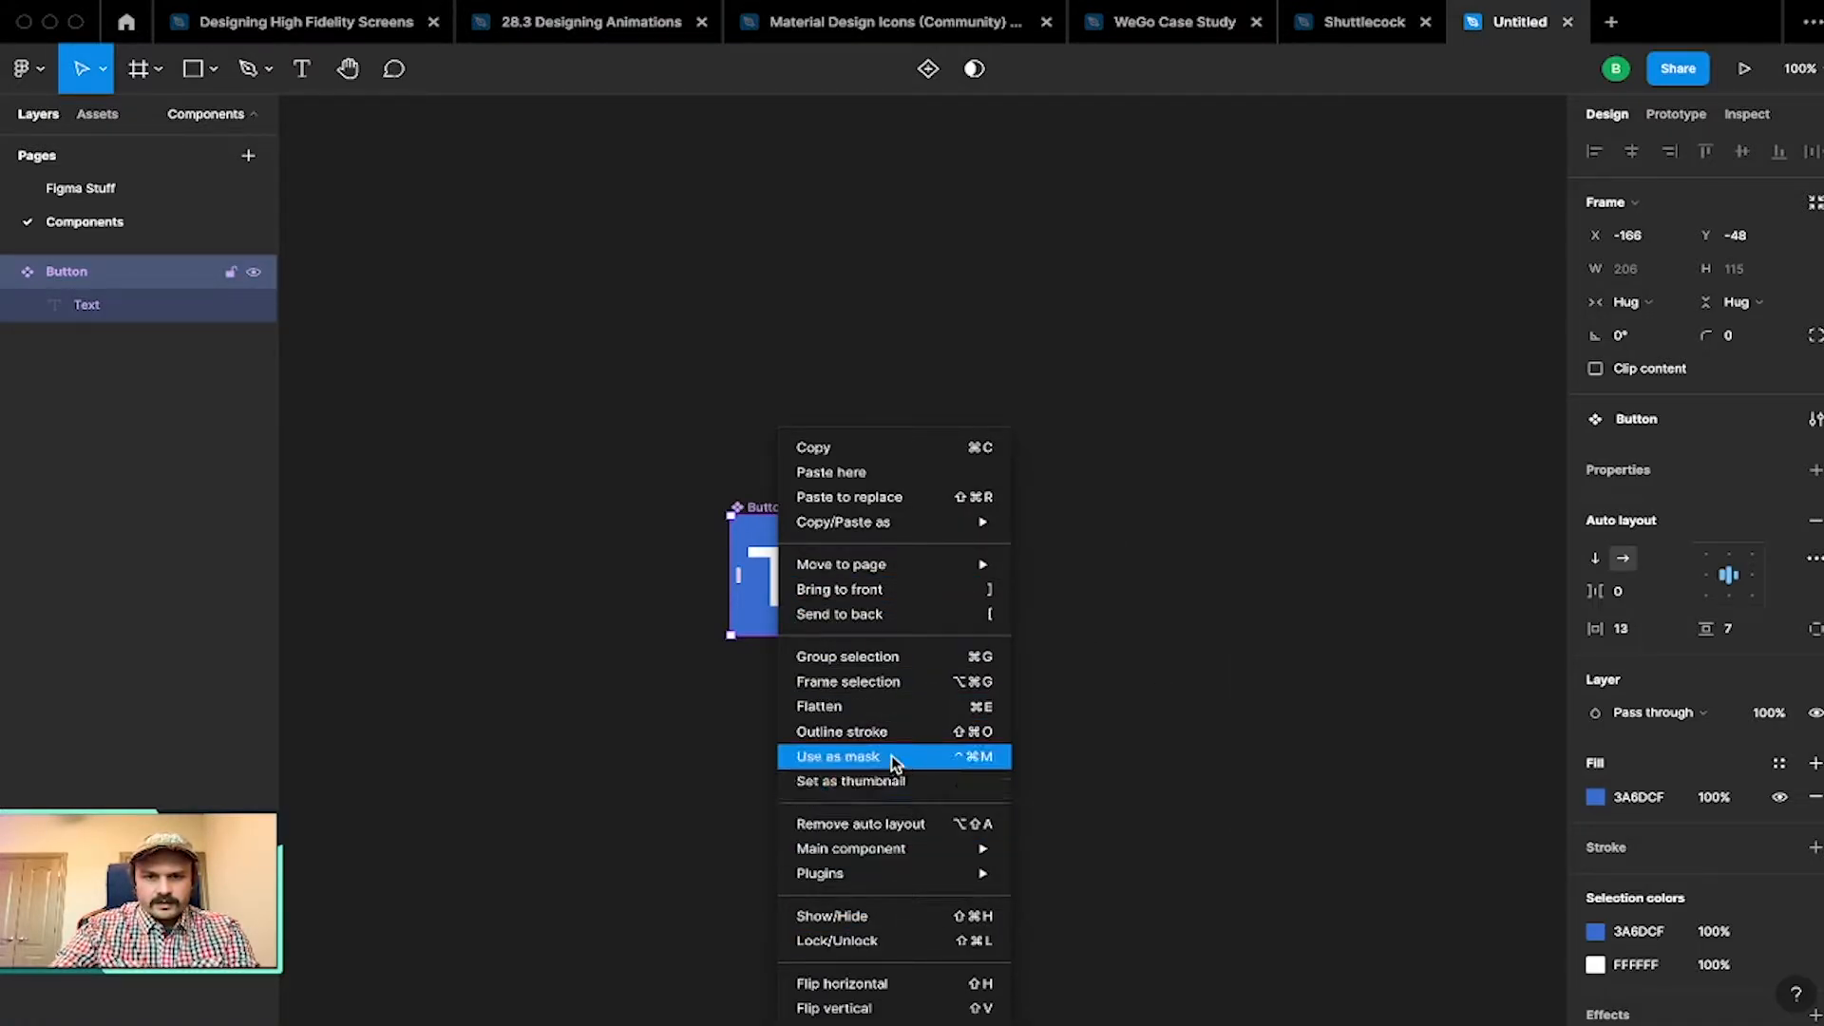
pyautogui.click(960, 448)
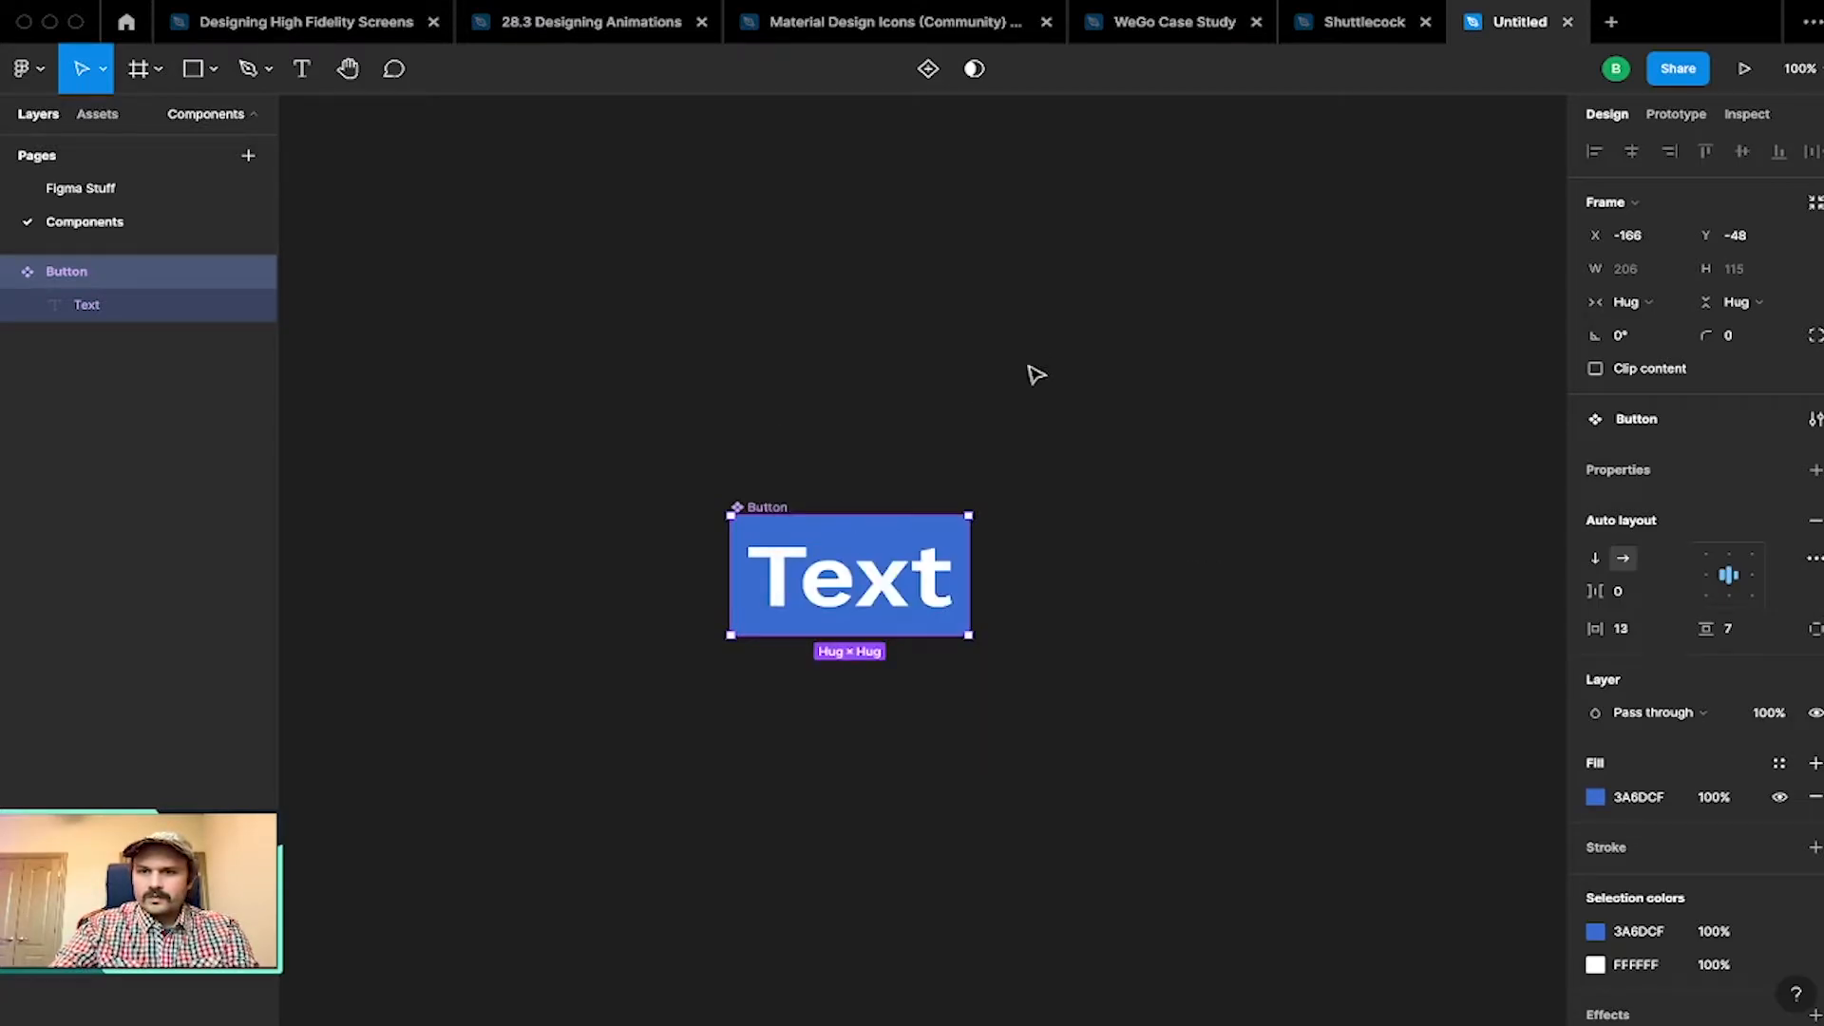
pyautogui.click(1815, 419)
pyautogui.click(1592, 425)
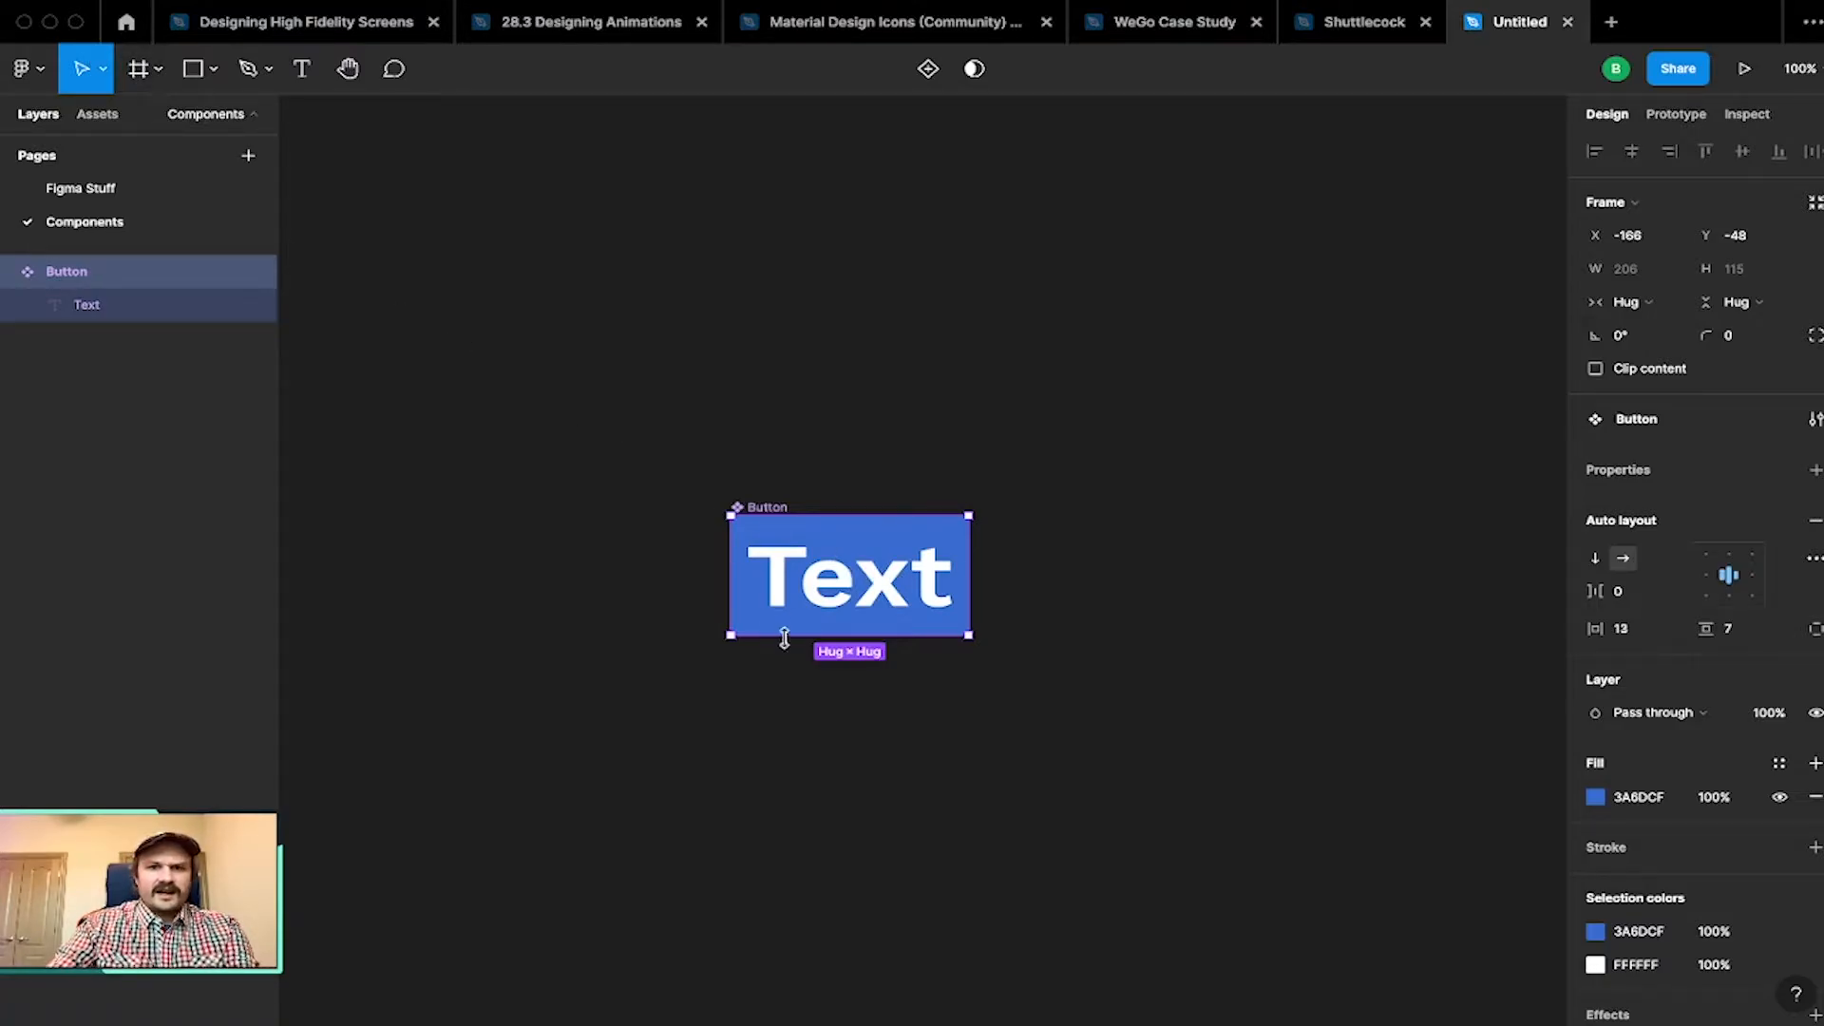
pyautogui.rightClick(74, 276)
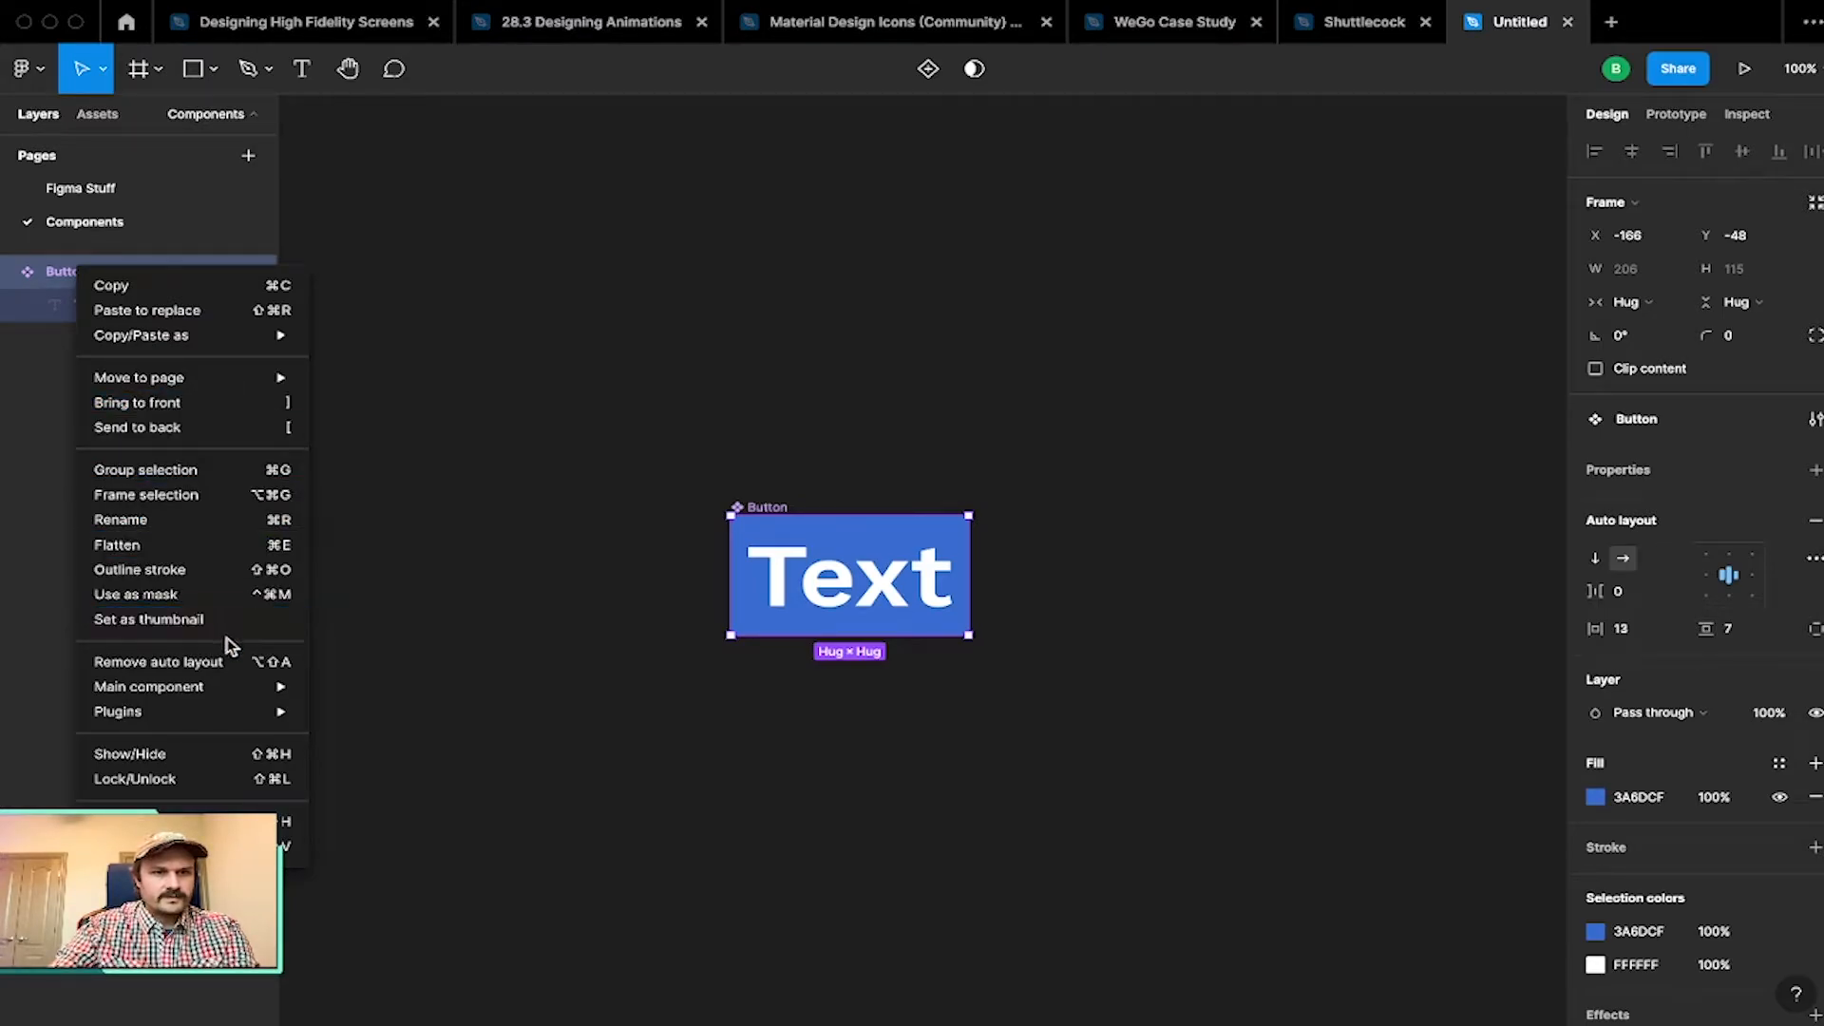
pyautogui.moveTo(231, 692)
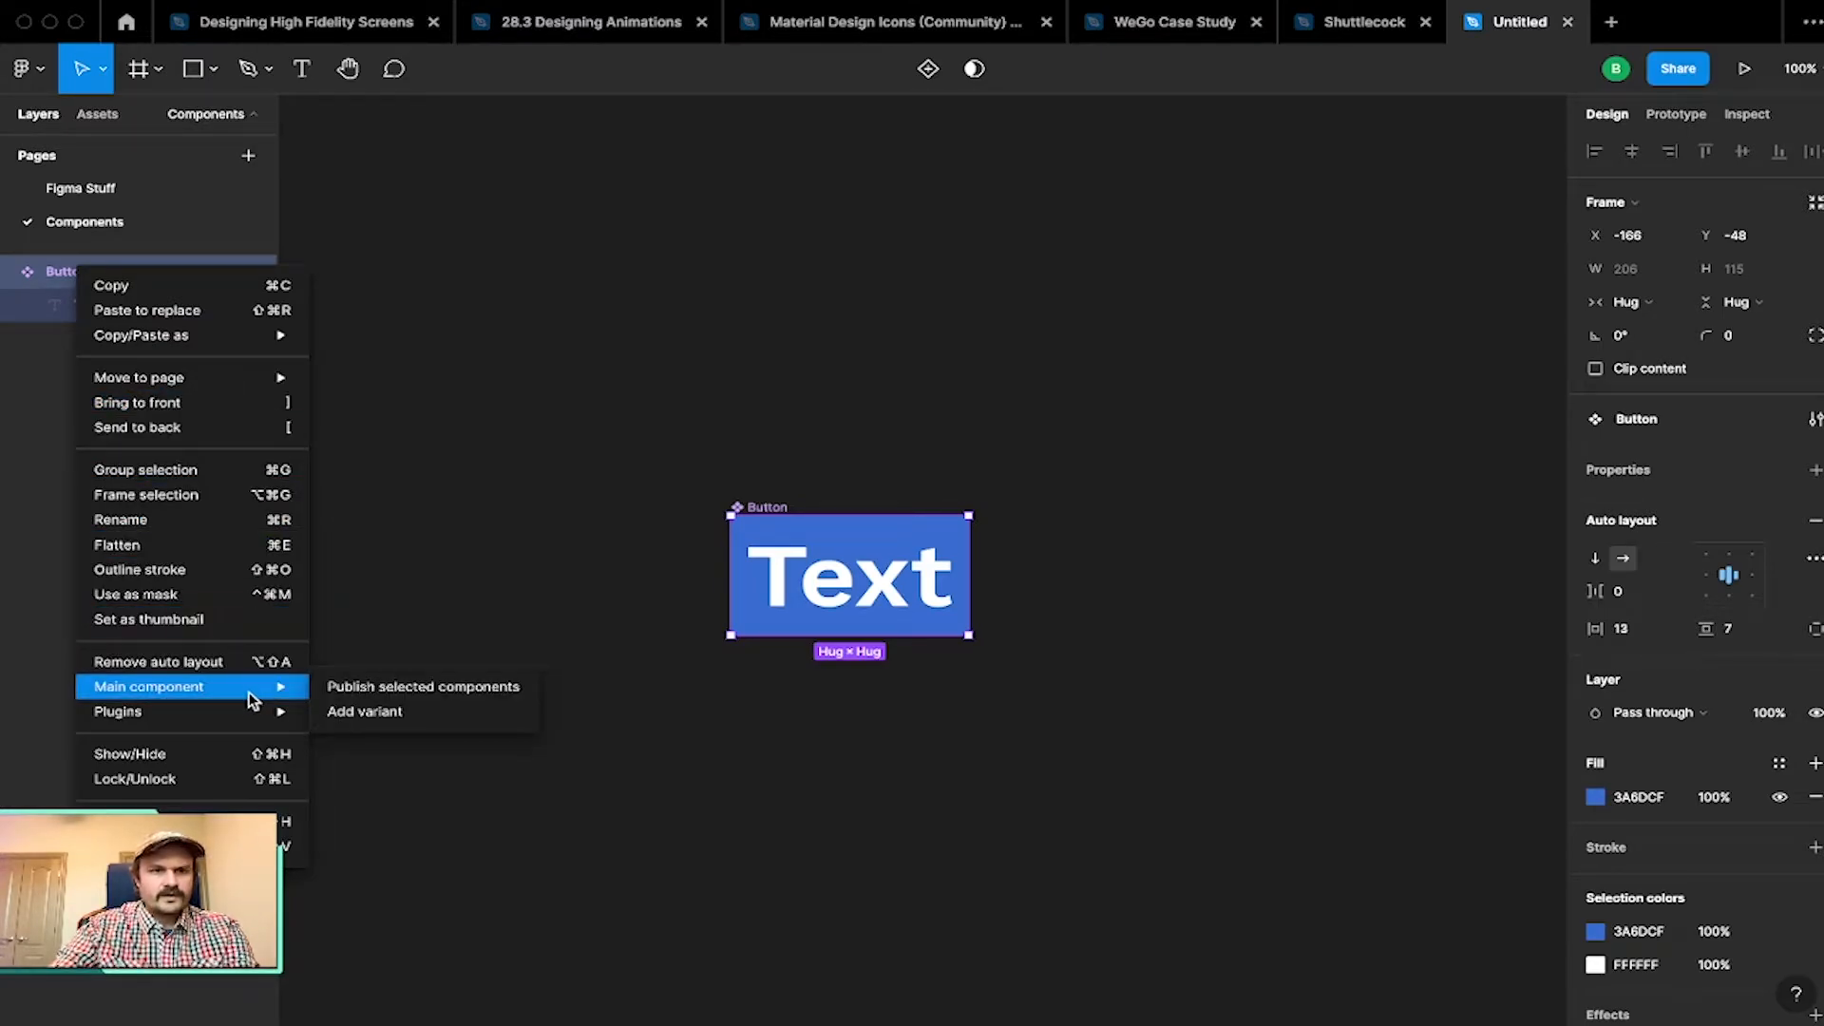
pyautogui.rightClick(772, 575)
pyautogui.moveTo(947, 860)
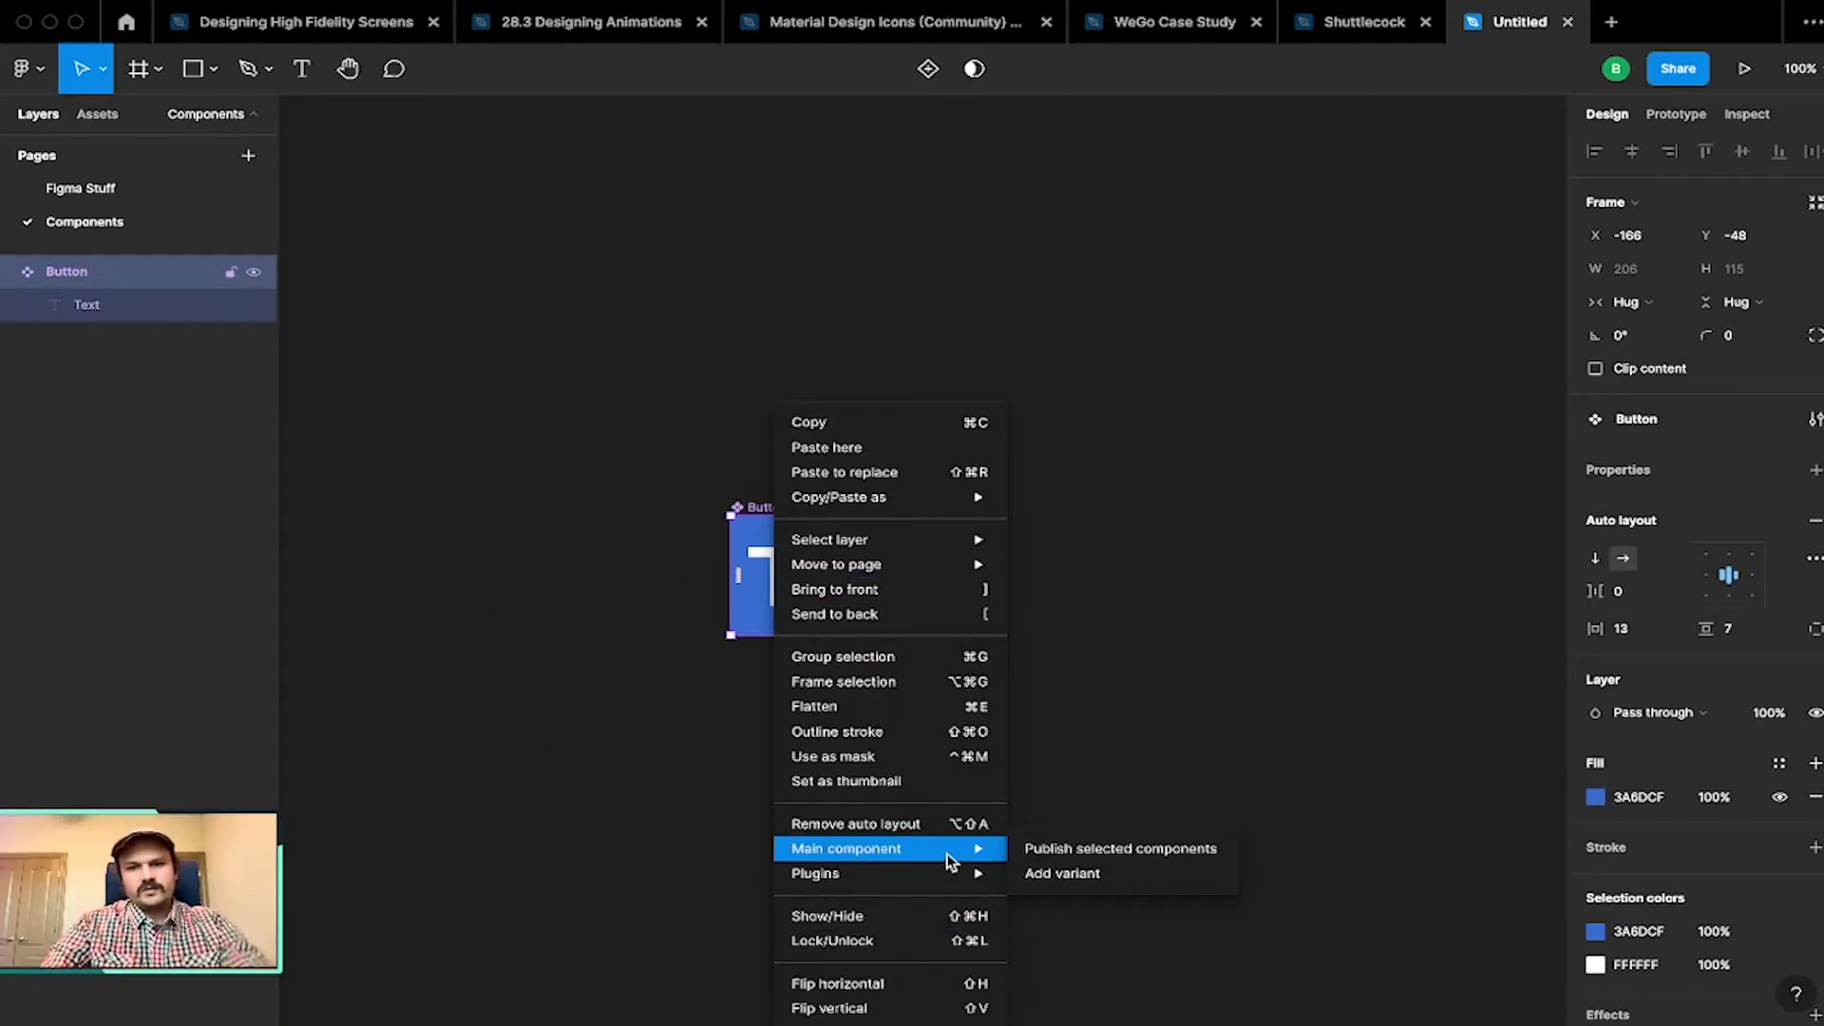
pyautogui.click(1089, 876)
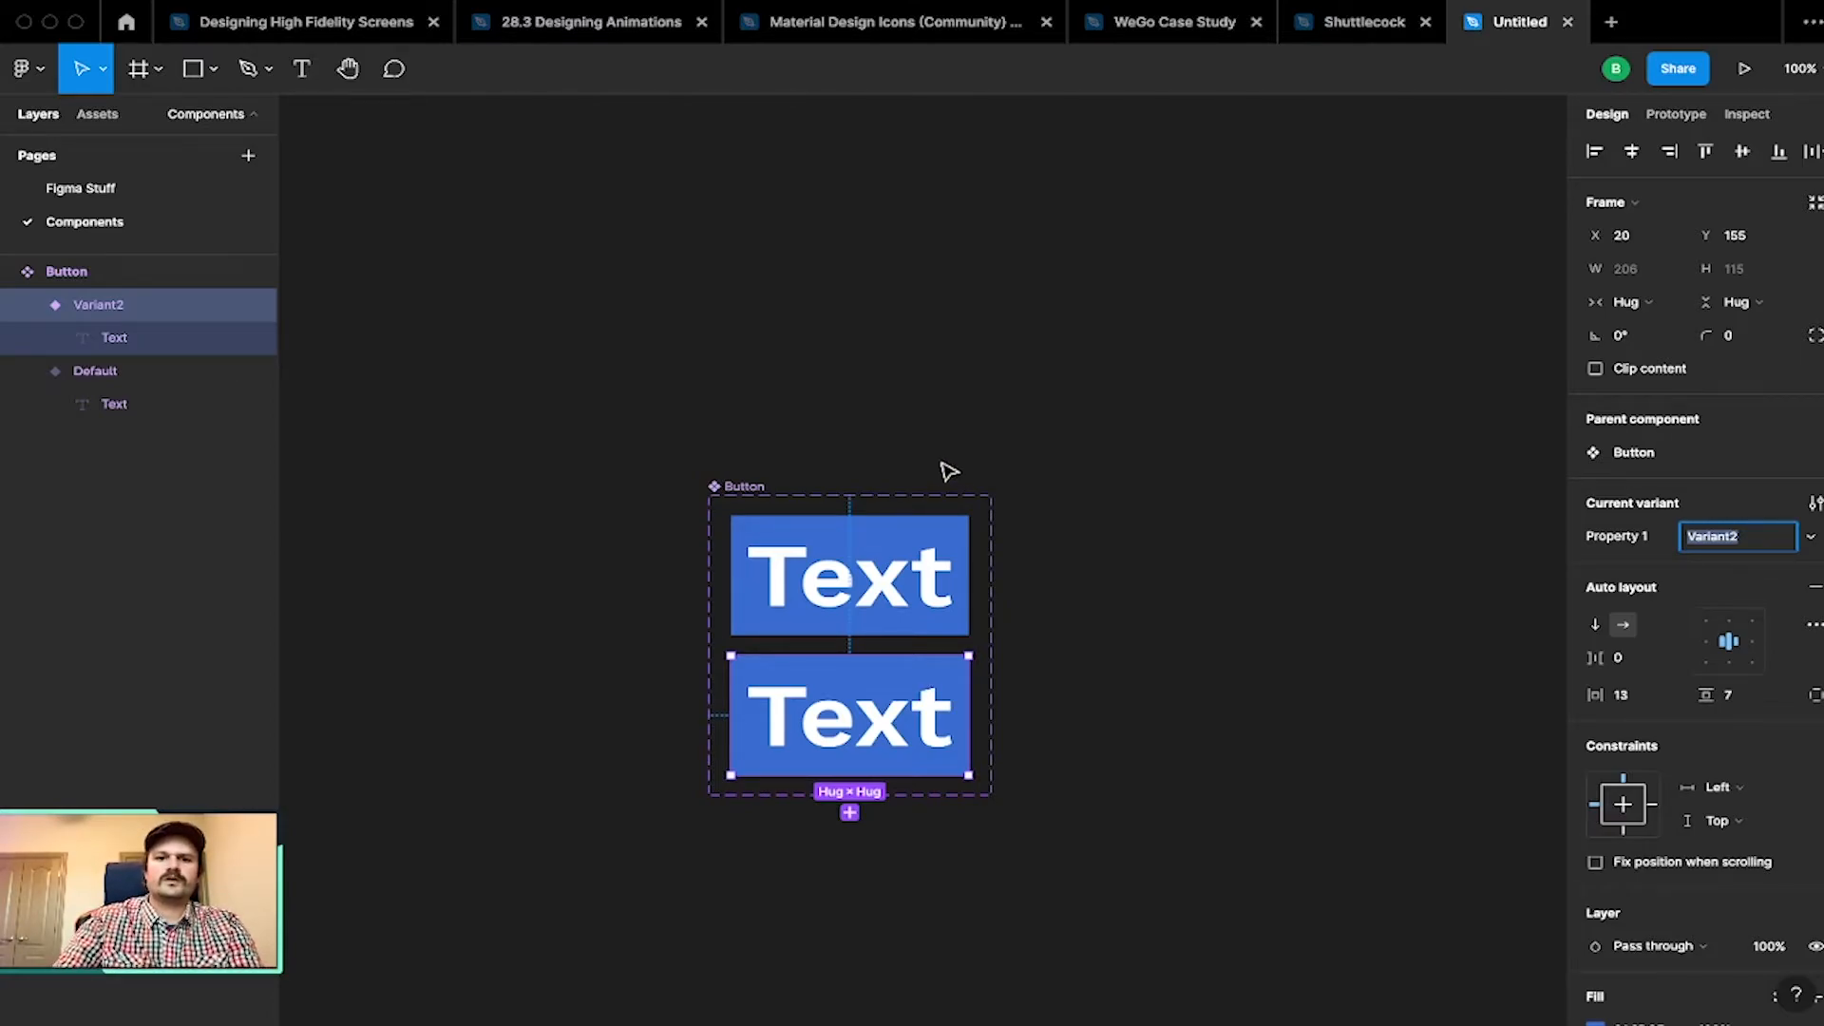
# Step: Set the corner radius of the lower Button variant, Variant2, to 12
pyautogui.click(914, 562)
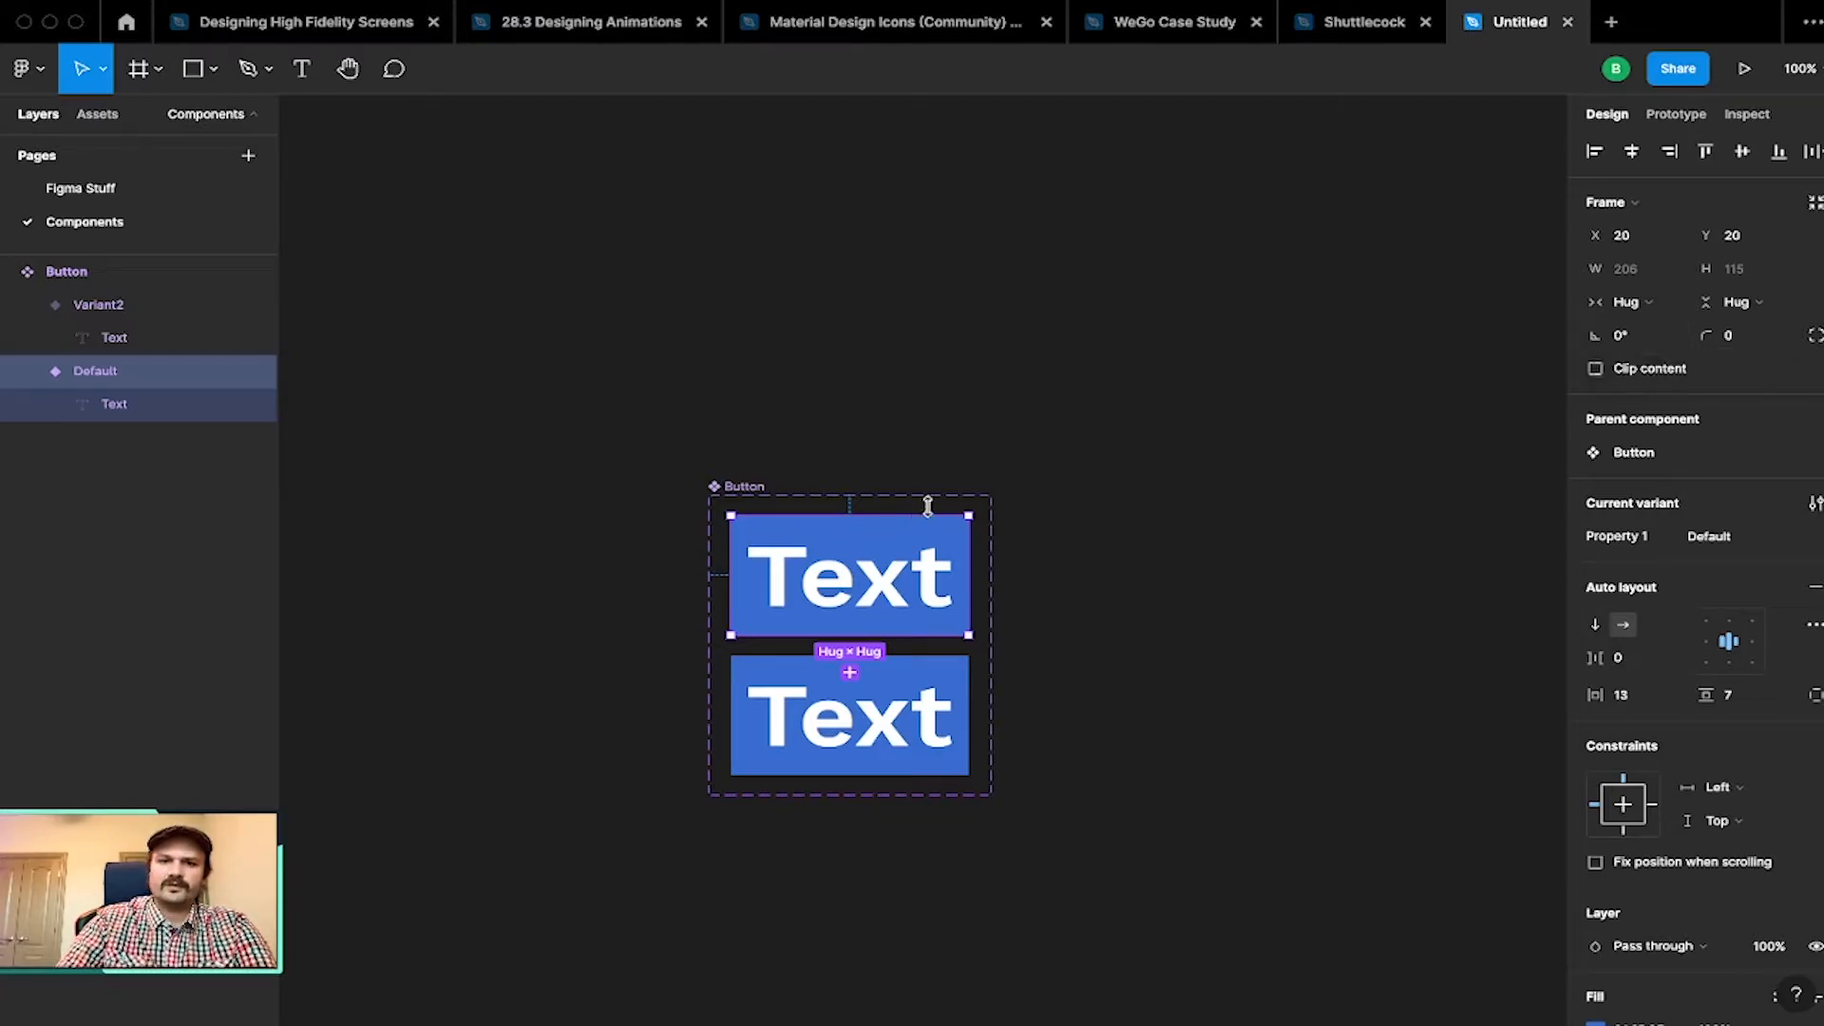
pyautogui.click(1117, 554)
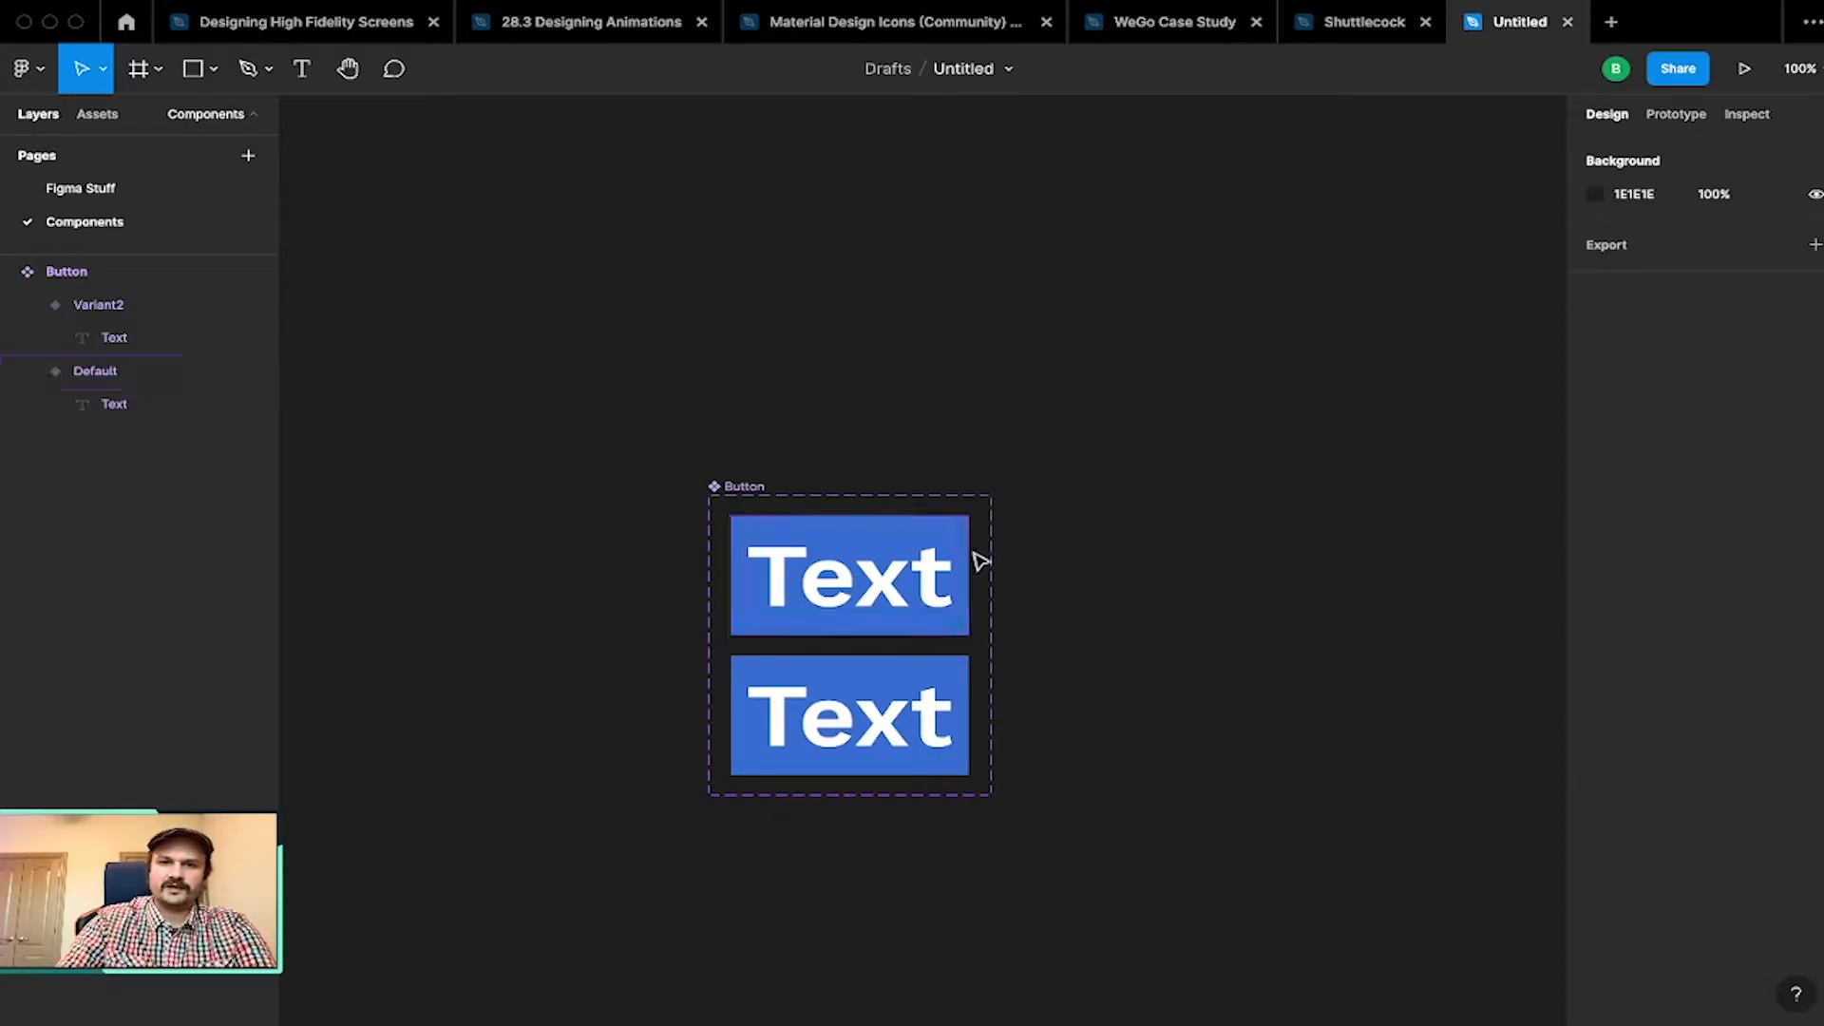
pyautogui.click(929, 665)
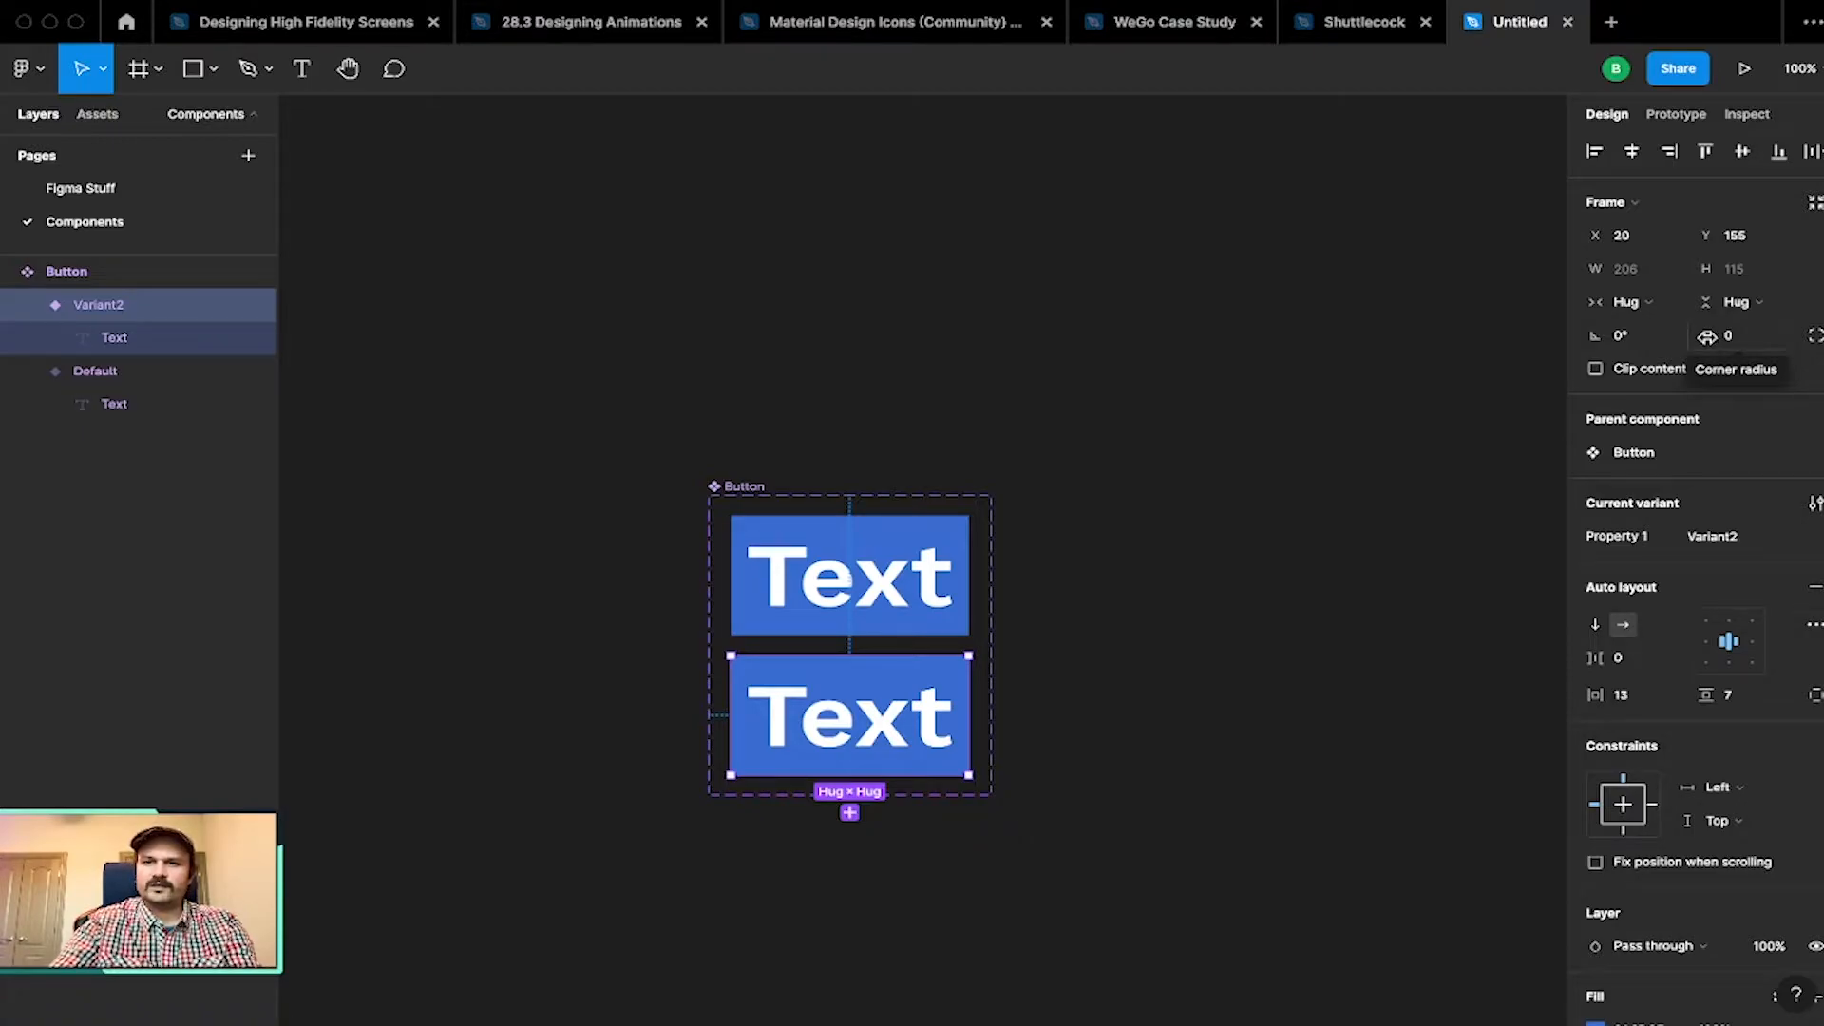
pyautogui.moveTo(1706, 337); pyautogui.dragTo(1351, 302)
pyautogui.click(1768, 348)
pyautogui.write('0')
pyautogui.press('Return')
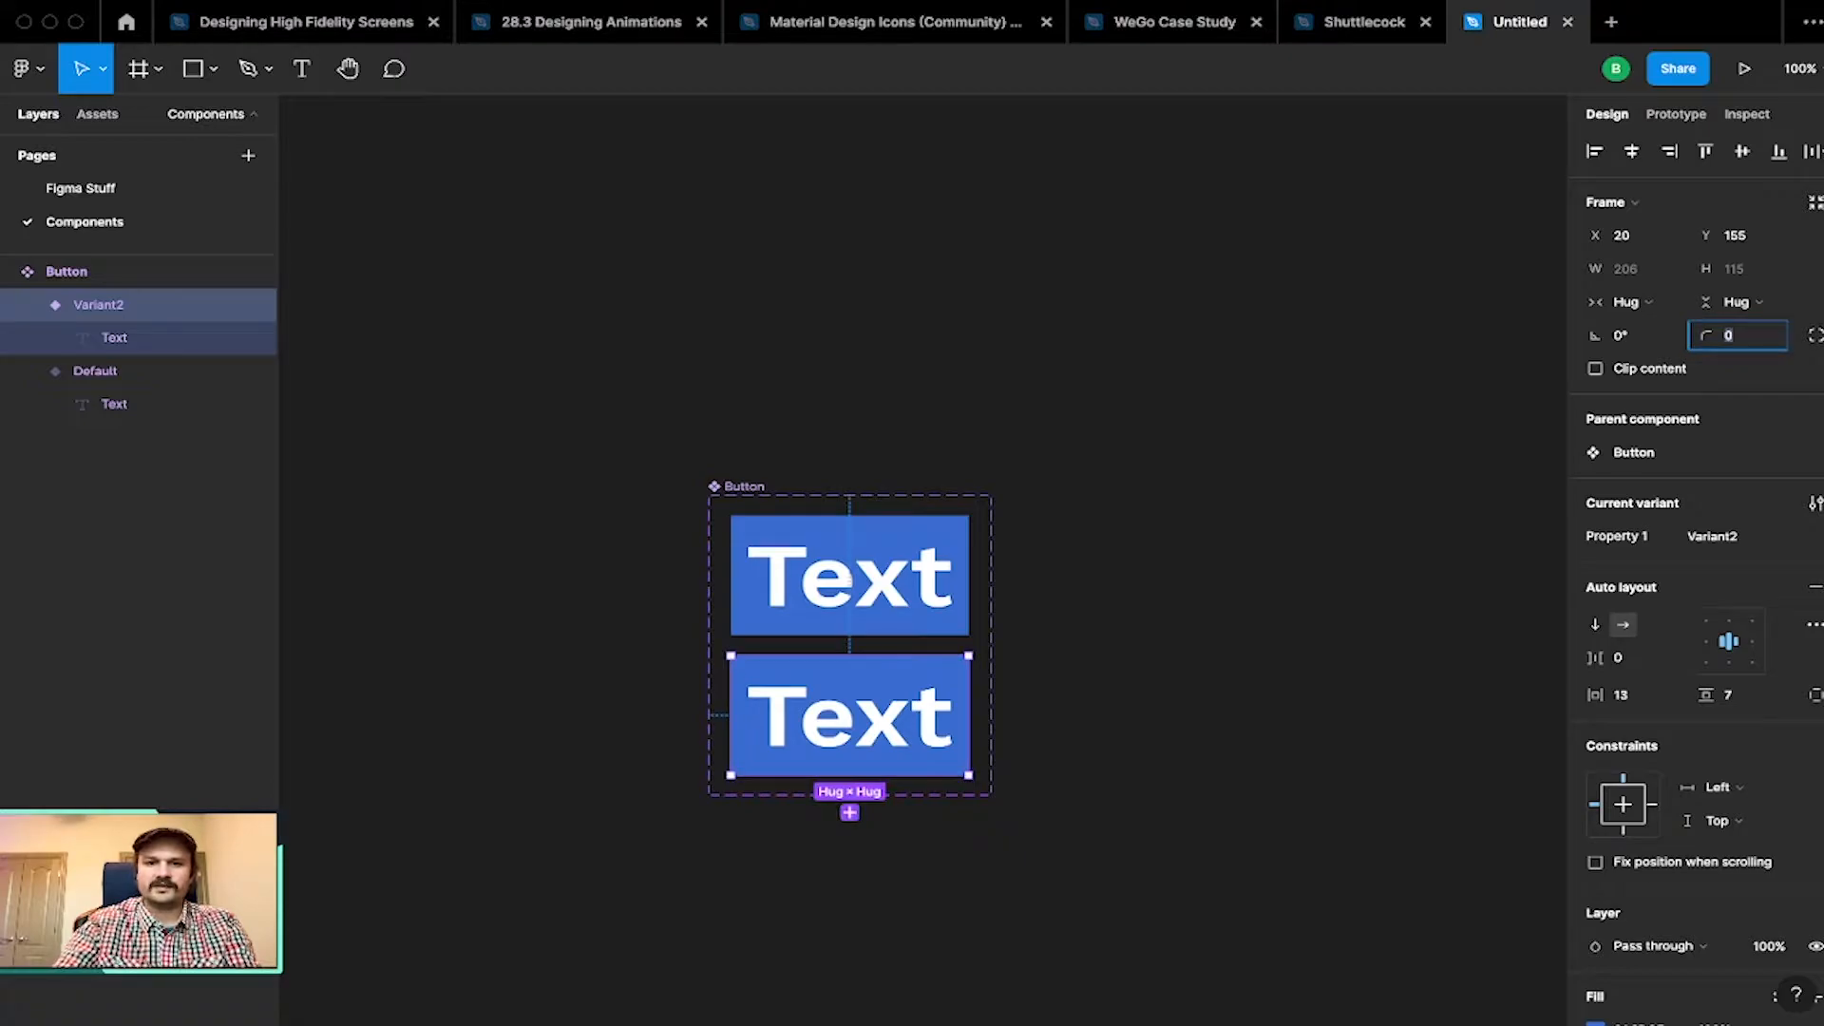
pyautogui.click(1292, 514)
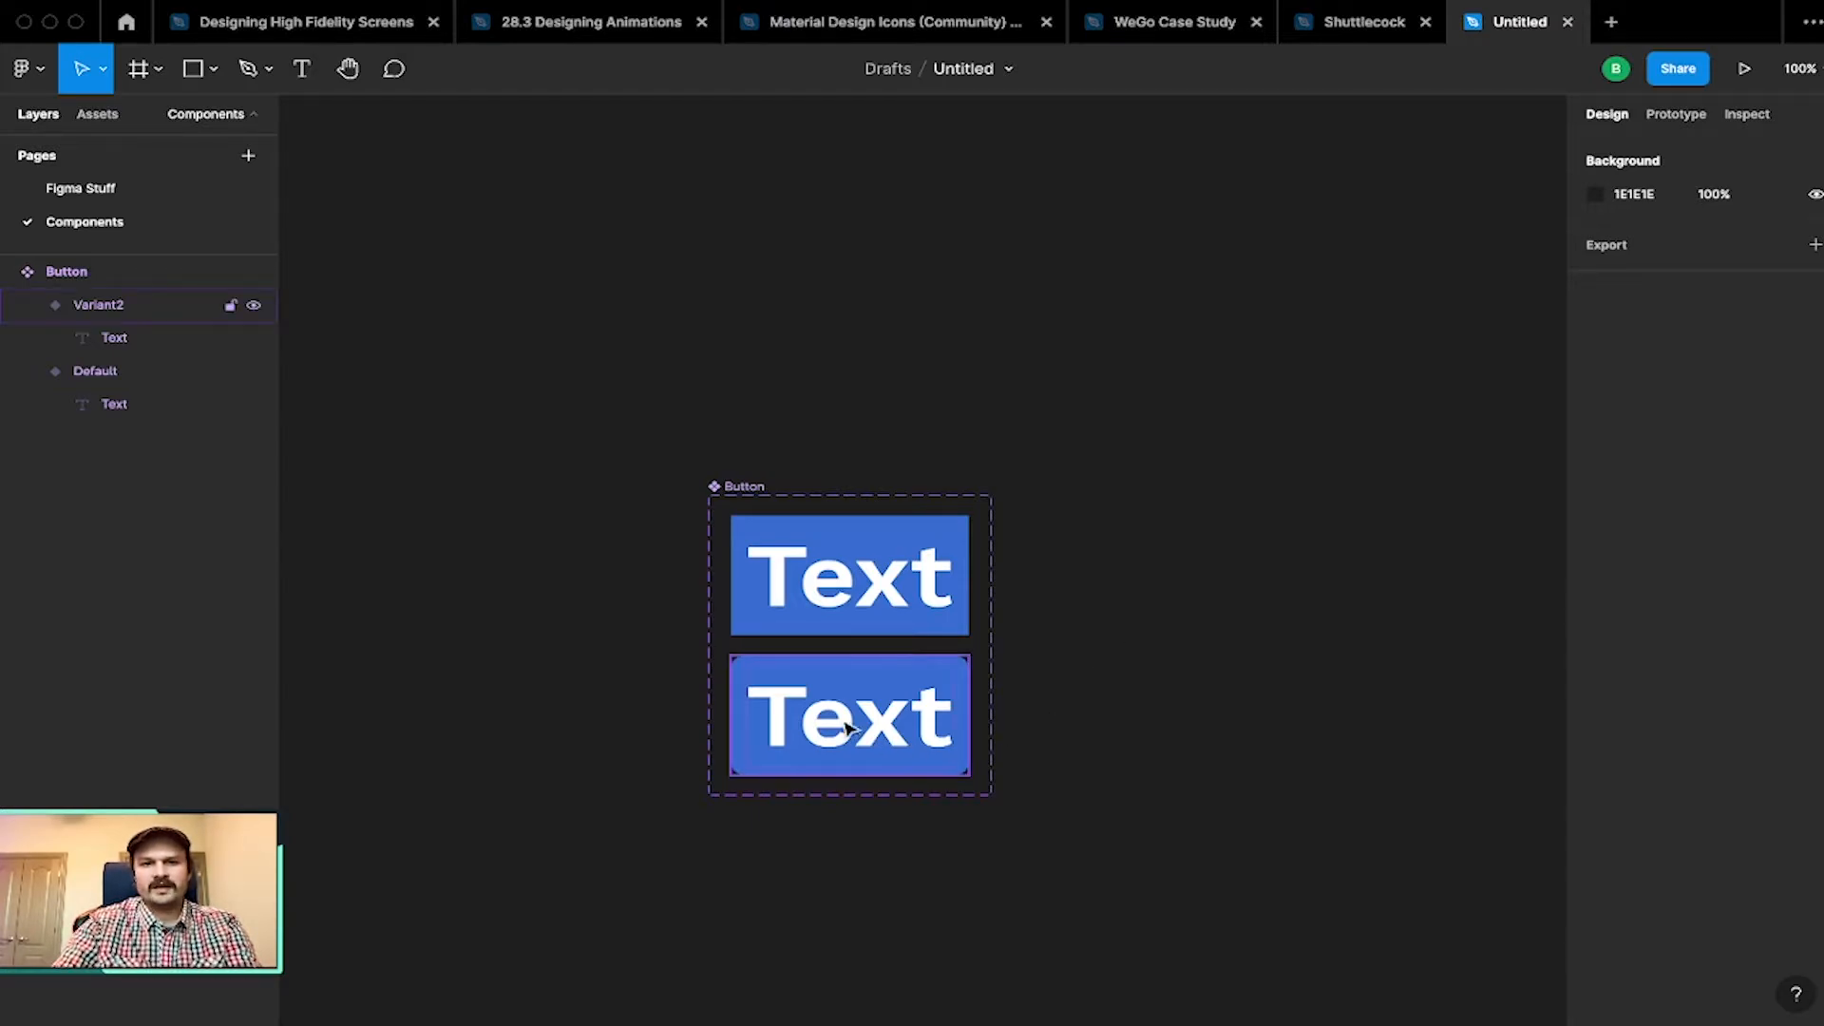
# Step: Change the font of the text in the rounded Button variant to Wendy One
pyautogui.press('t')
pyautogui.click(941, 715)
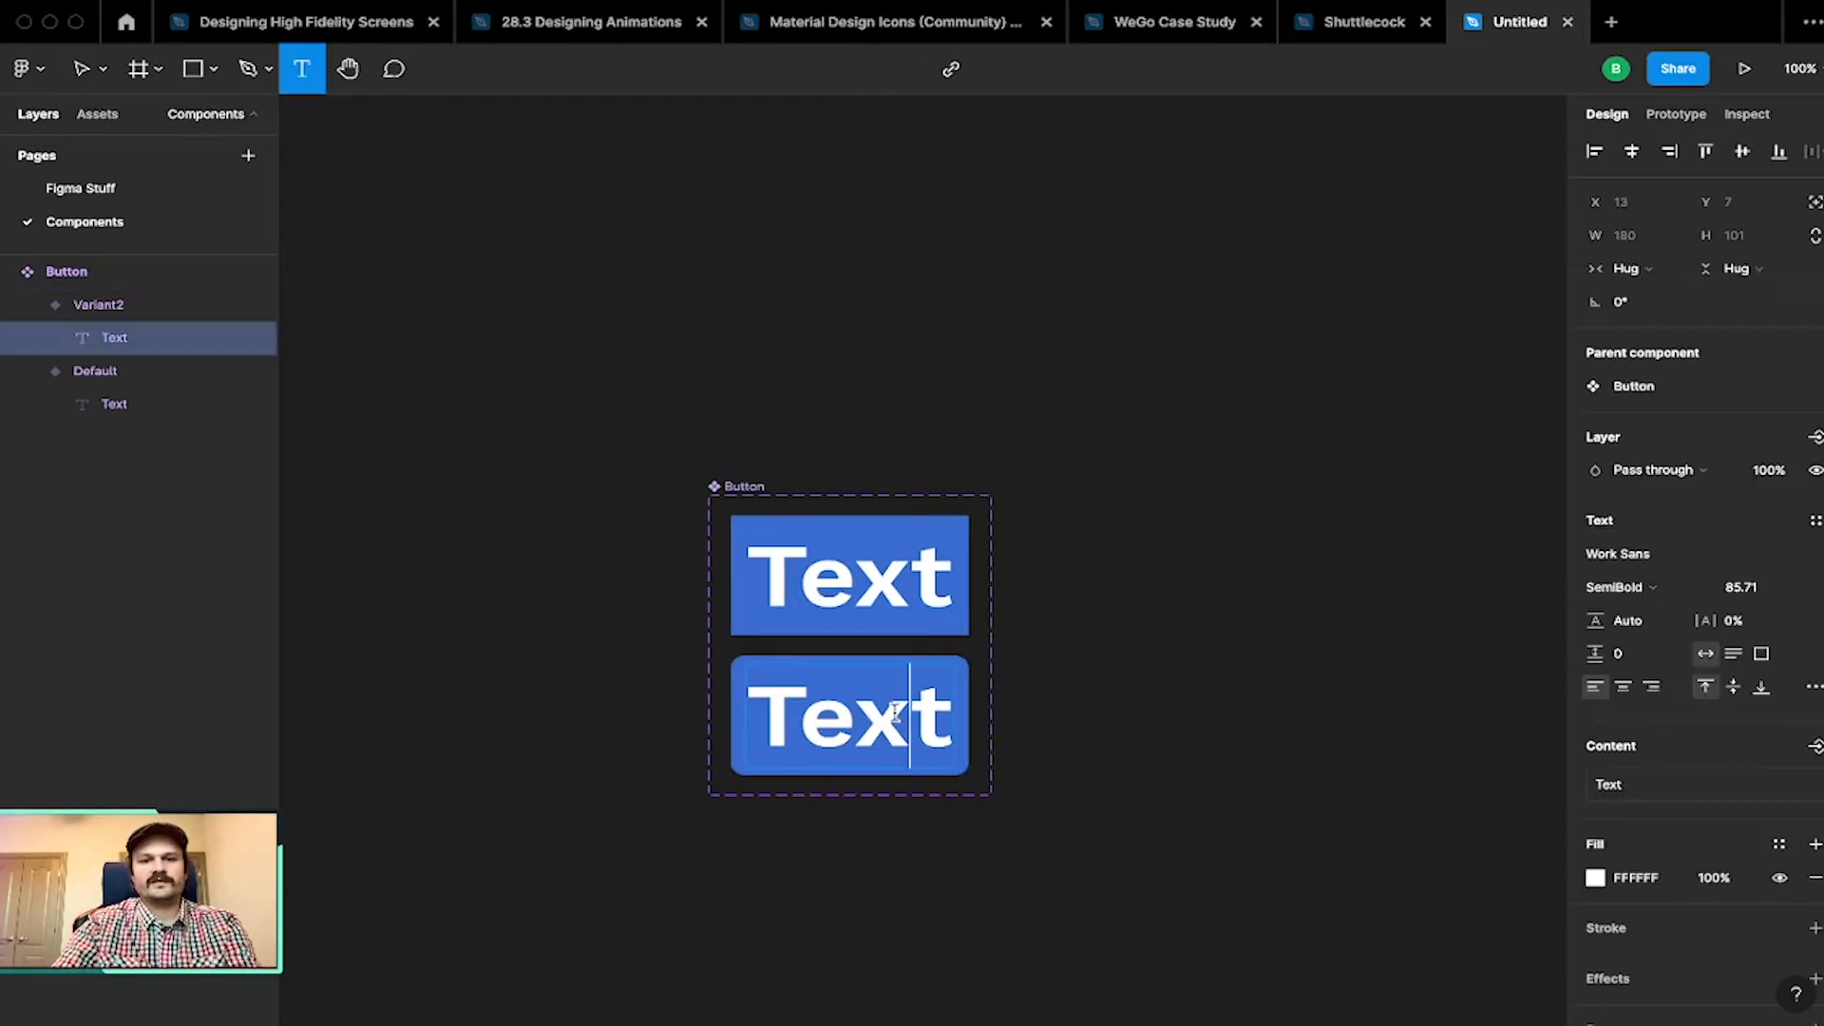
pyautogui.hotkey('ctrl', 'a')
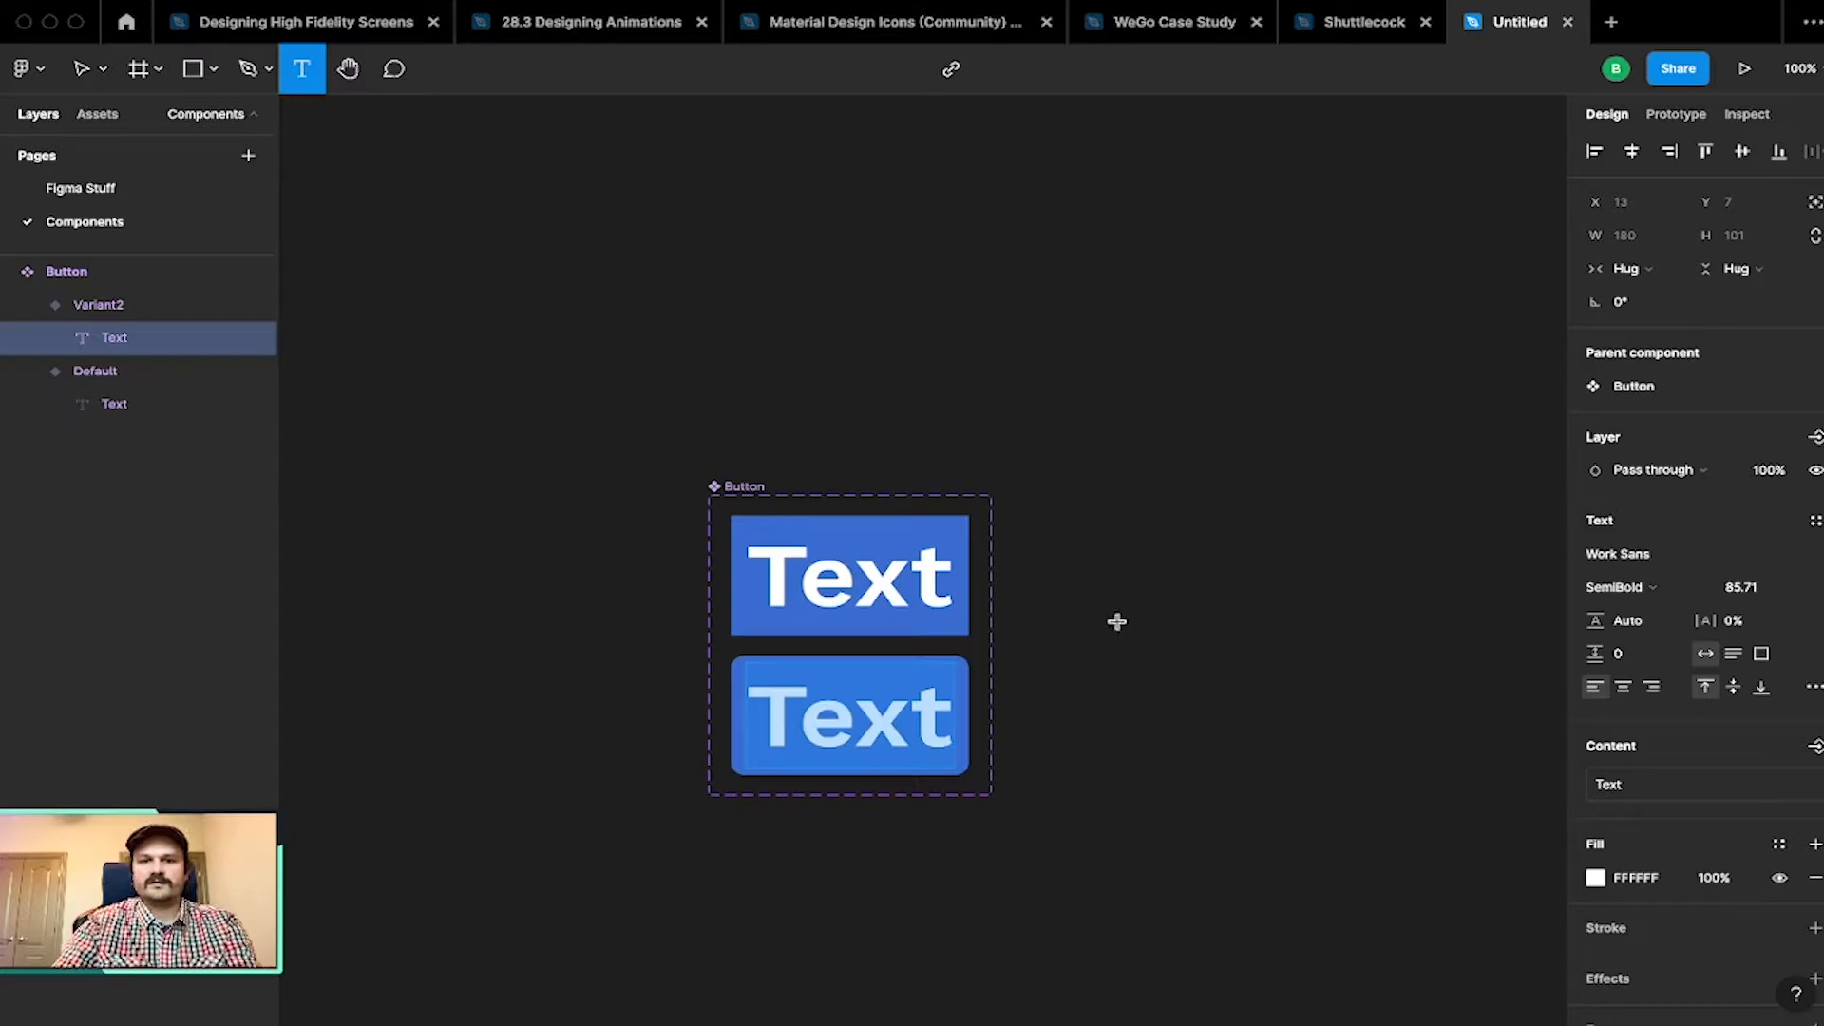
pyautogui.click(1650, 560)
pyautogui.click(1815, 553)
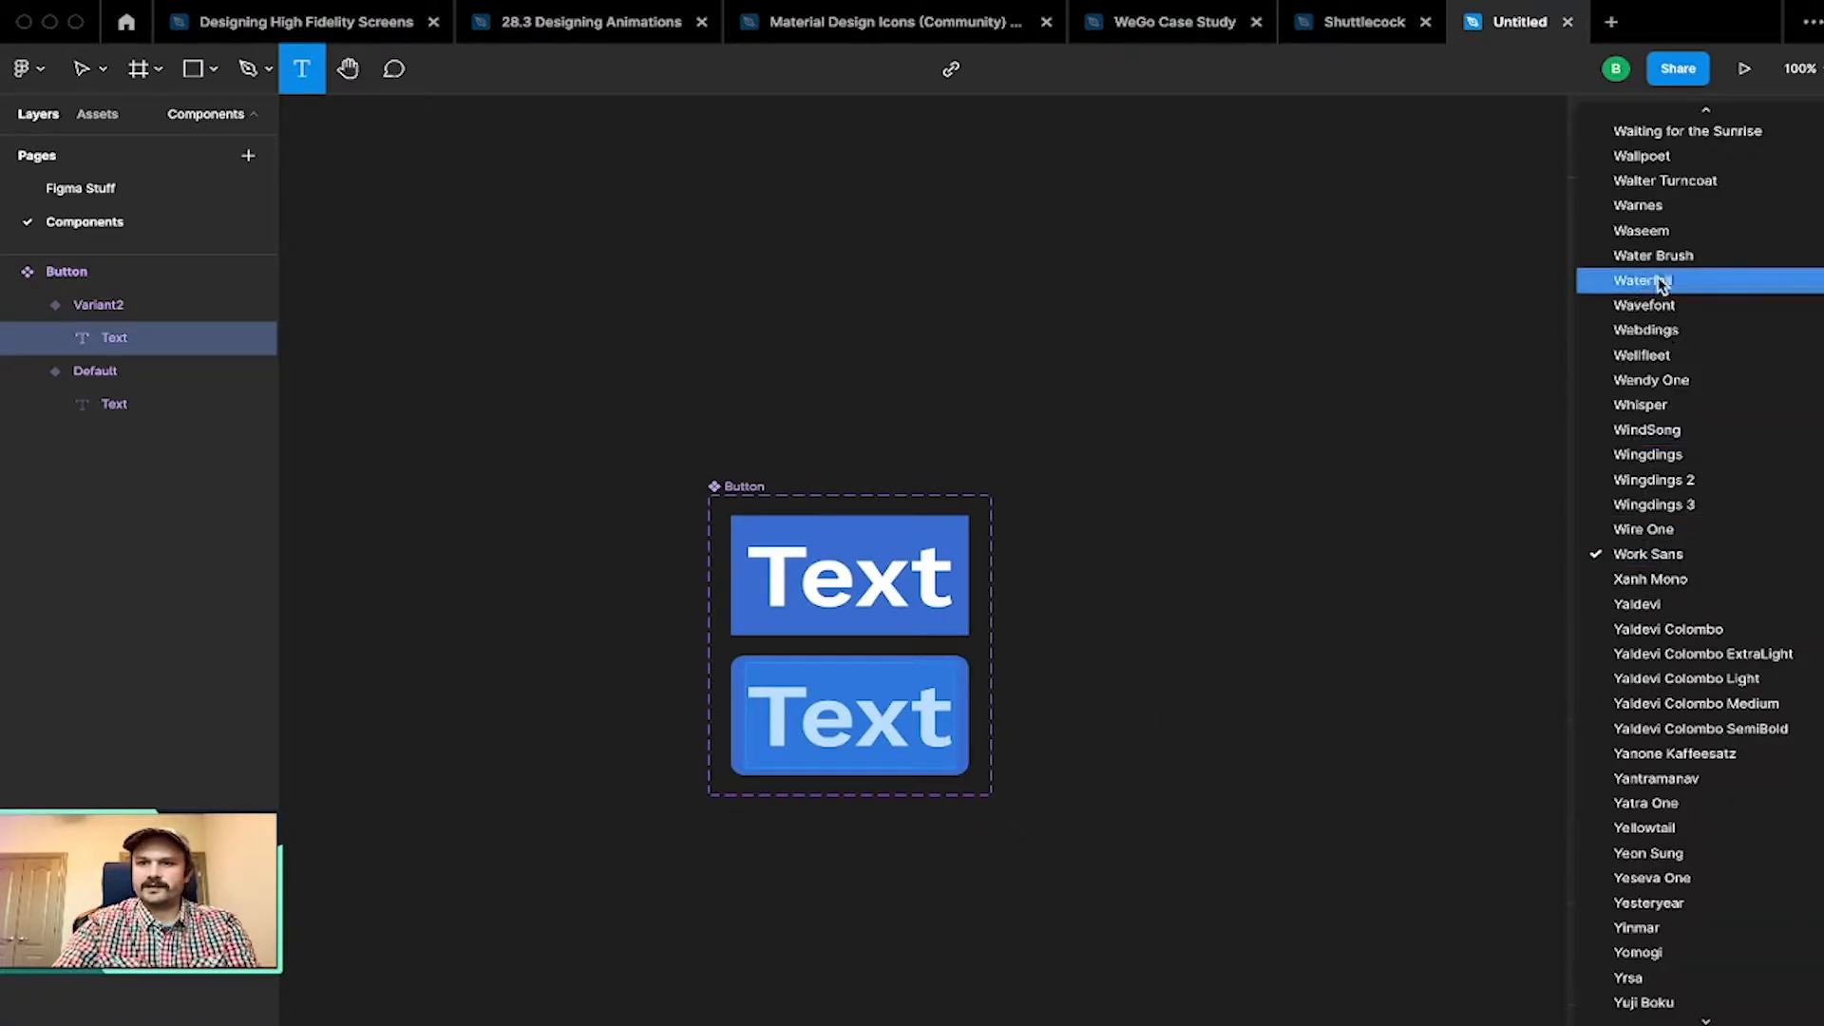
pyautogui.click(1698, 398)
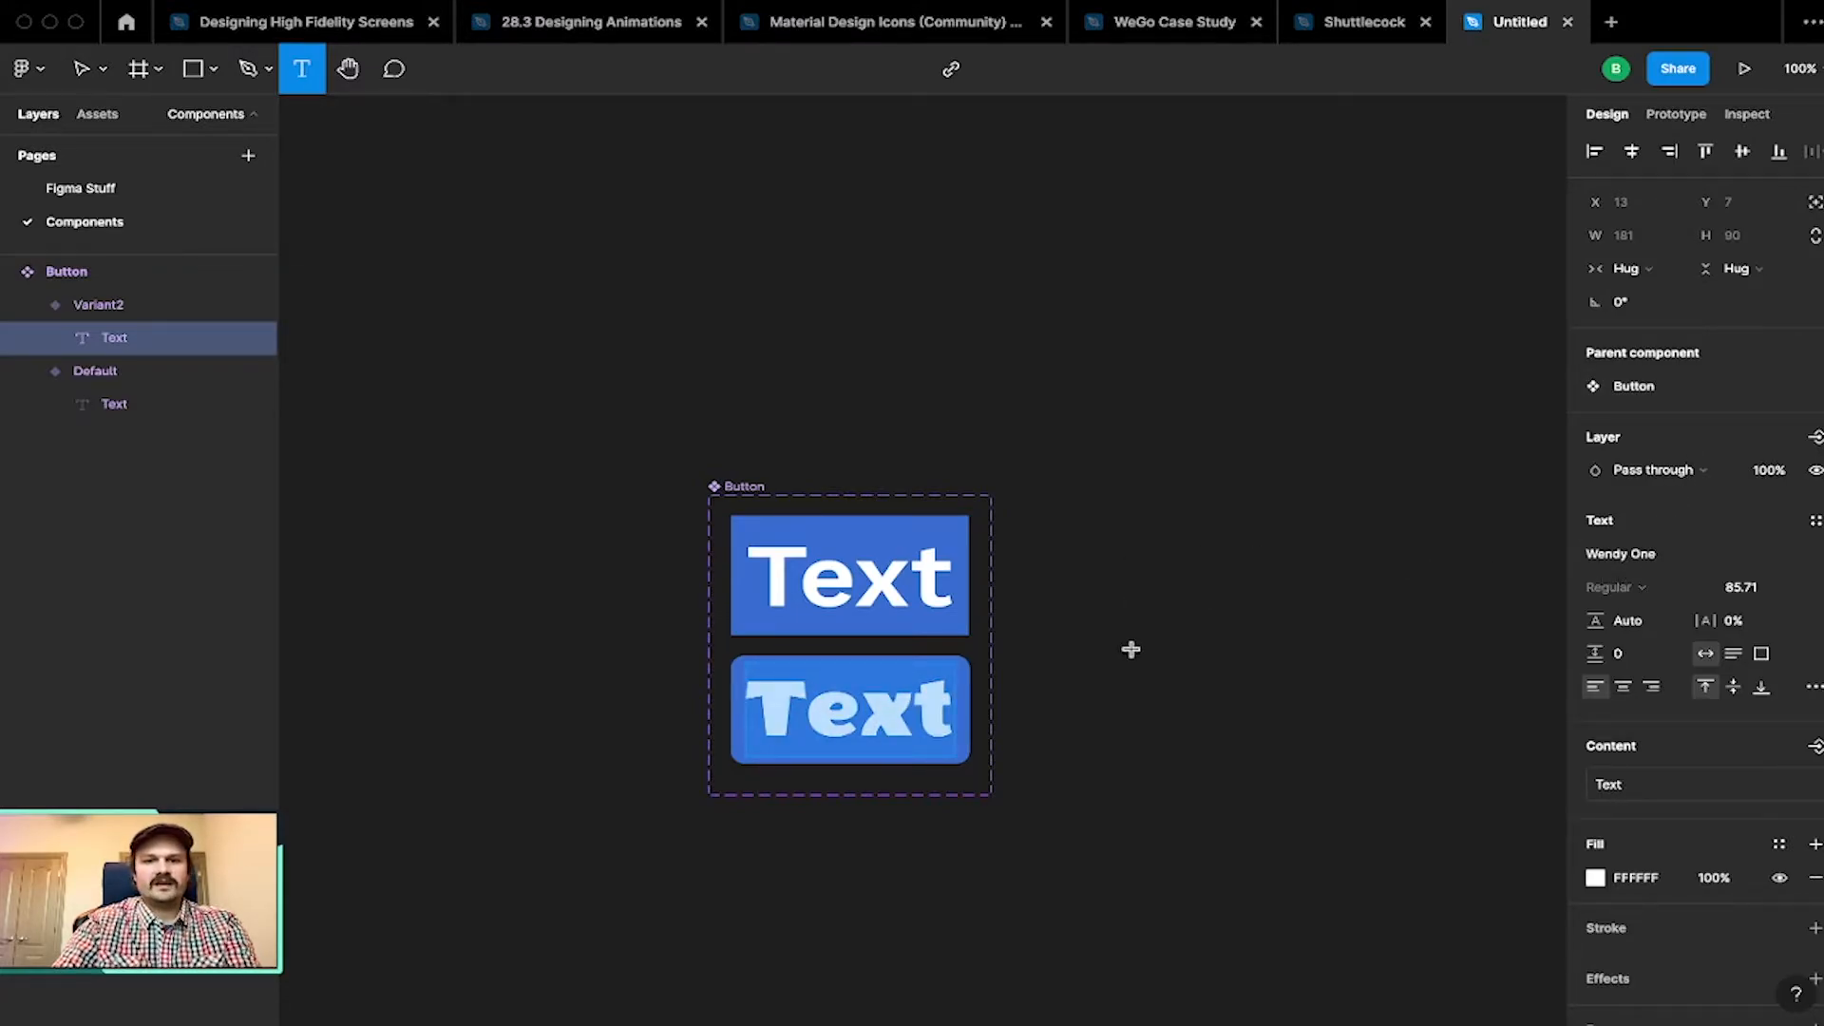
pyautogui.press('Escape')
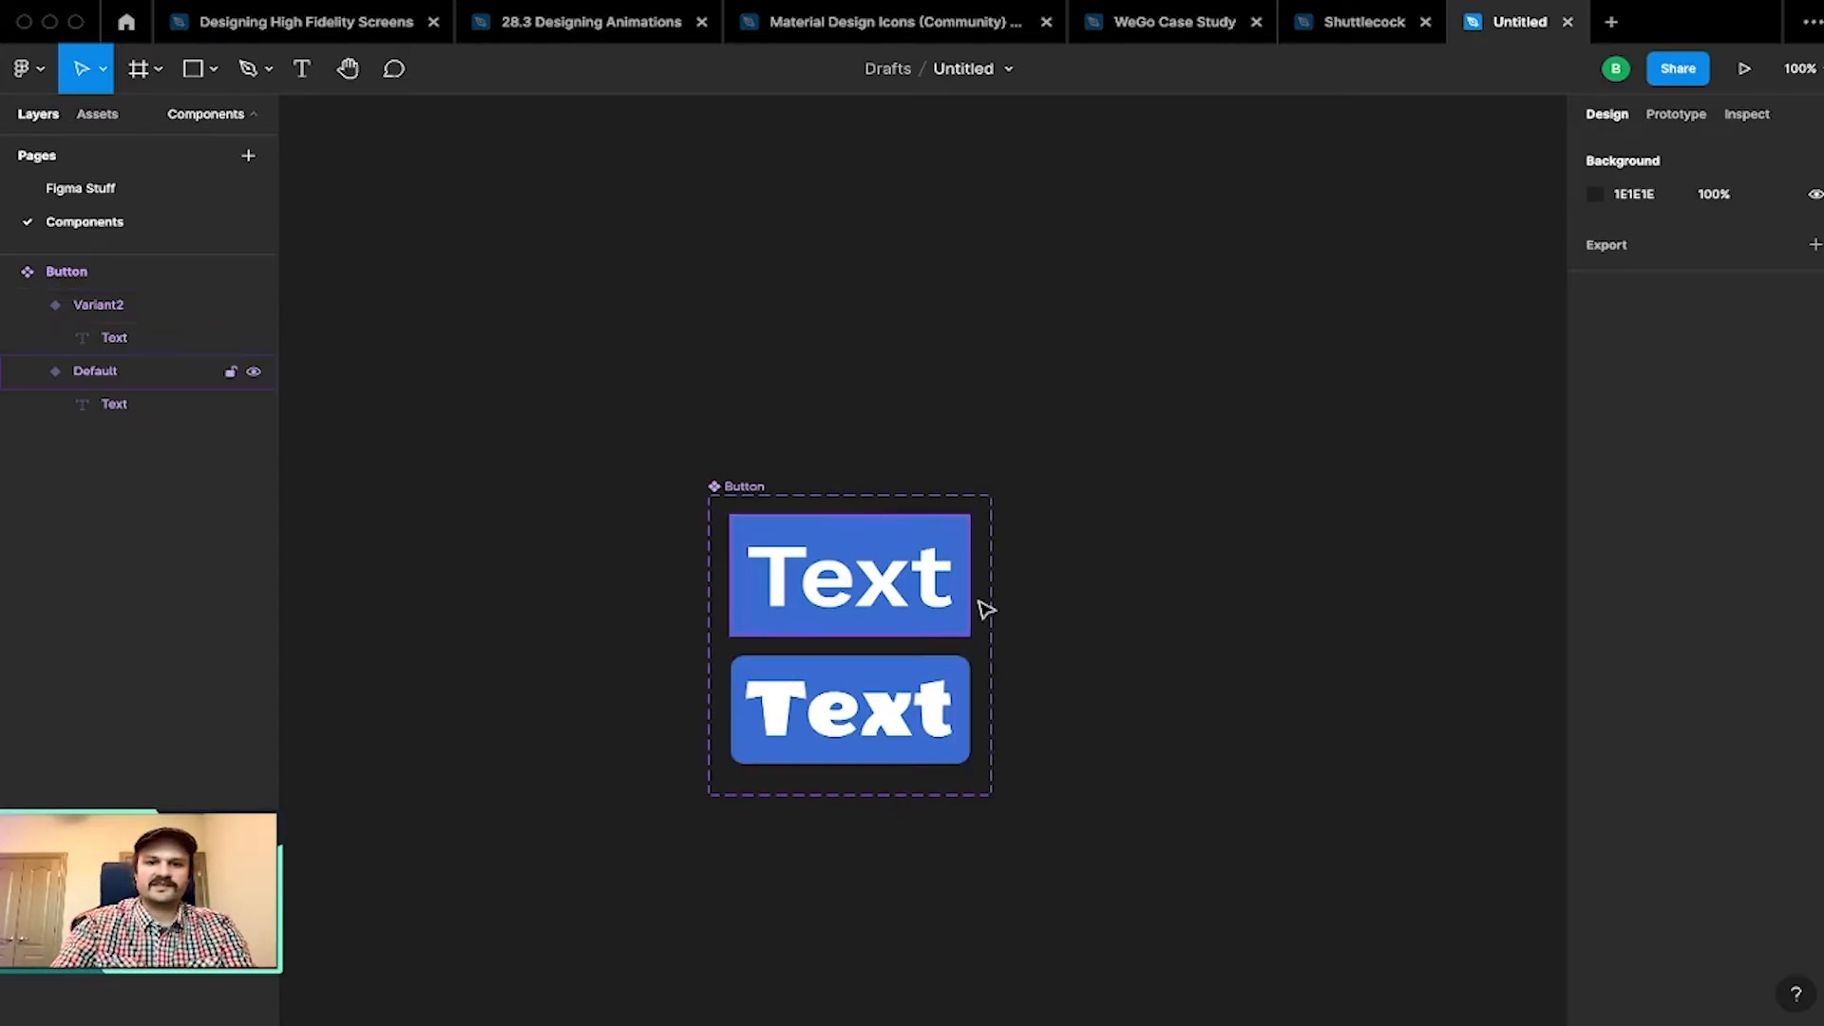
# Step: Add a third variant to the Button component set and delete it again
pyautogui.click(898, 663)
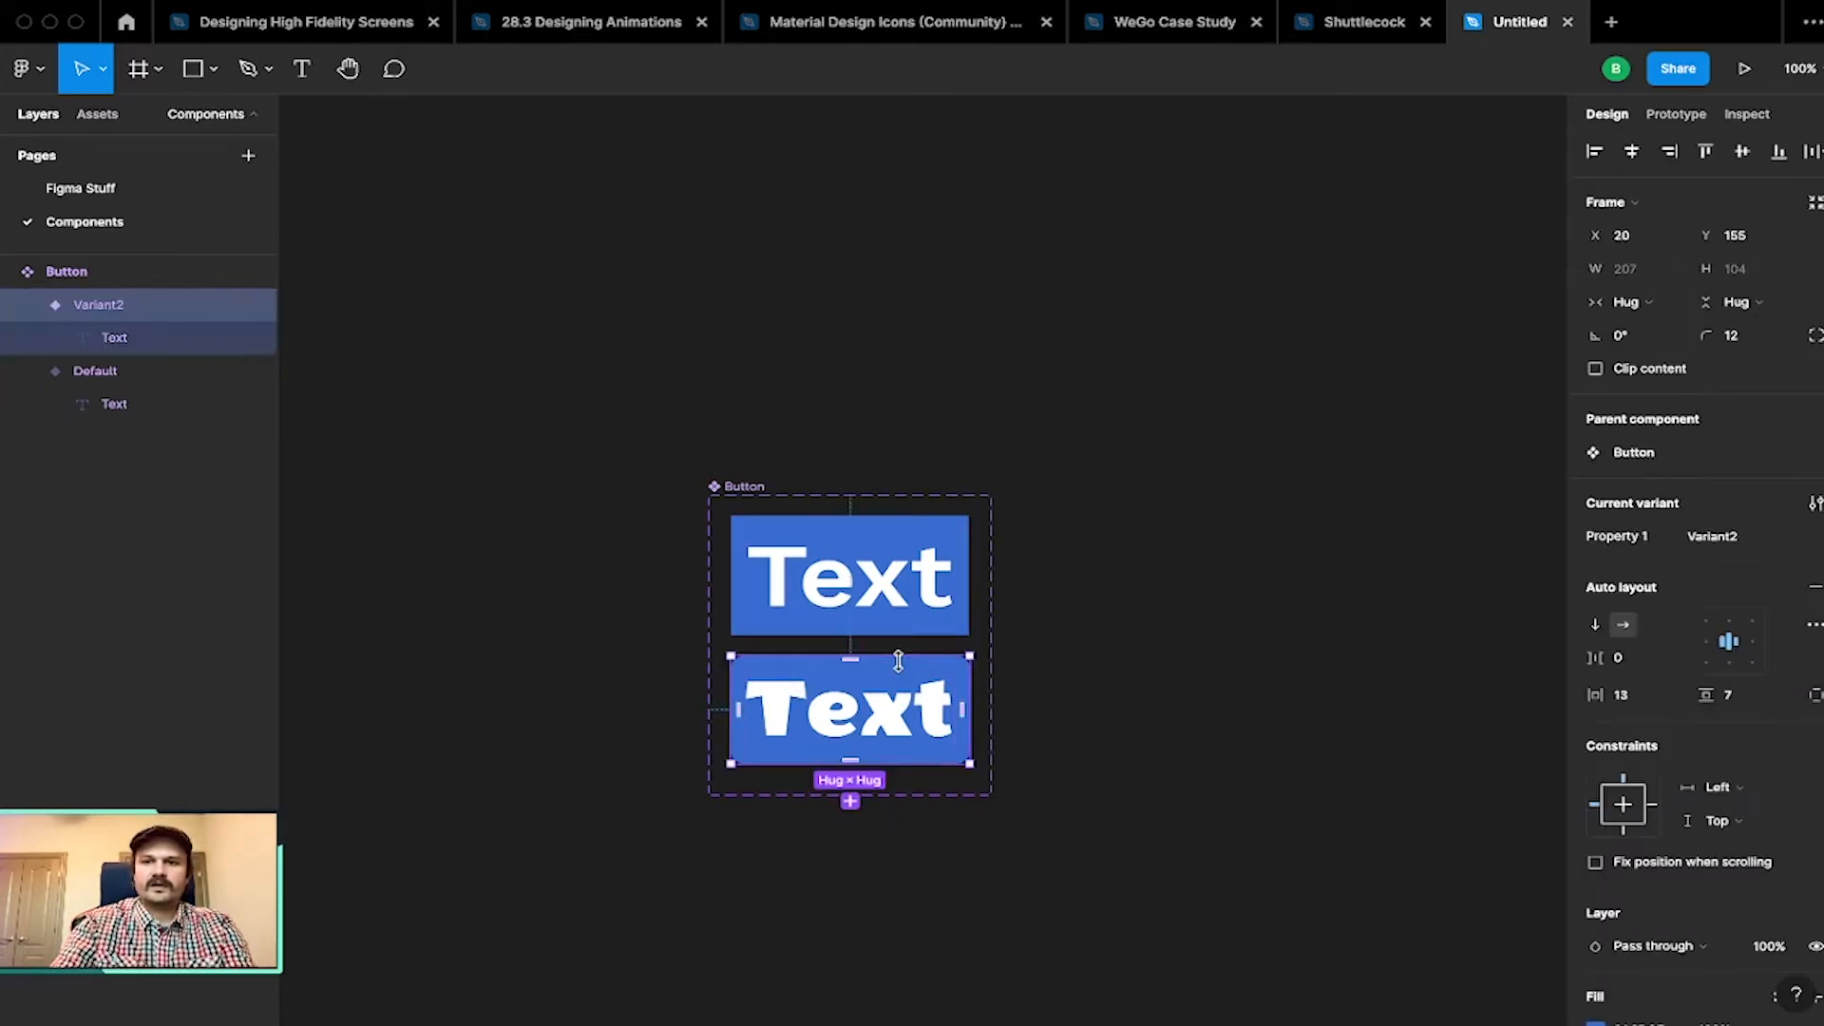
pyautogui.click(1126, 654)
pyautogui.click(746, 487)
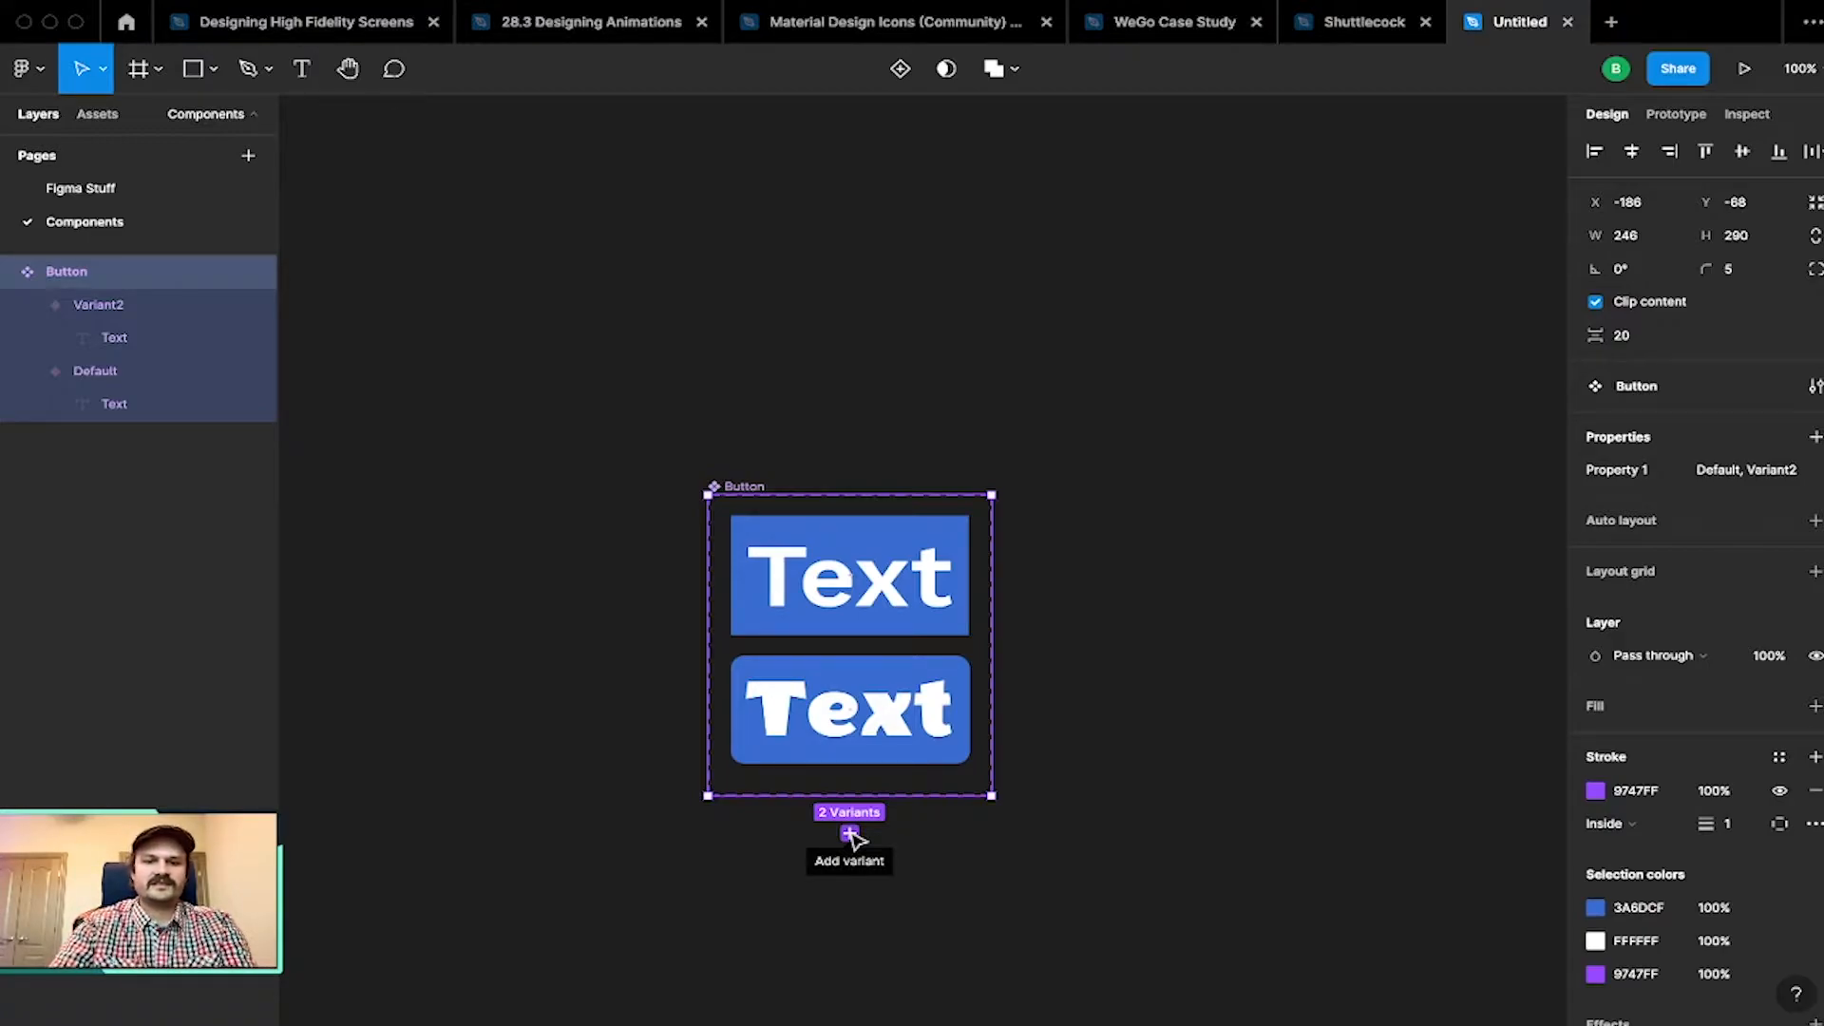
pyautogui.click(850, 835)
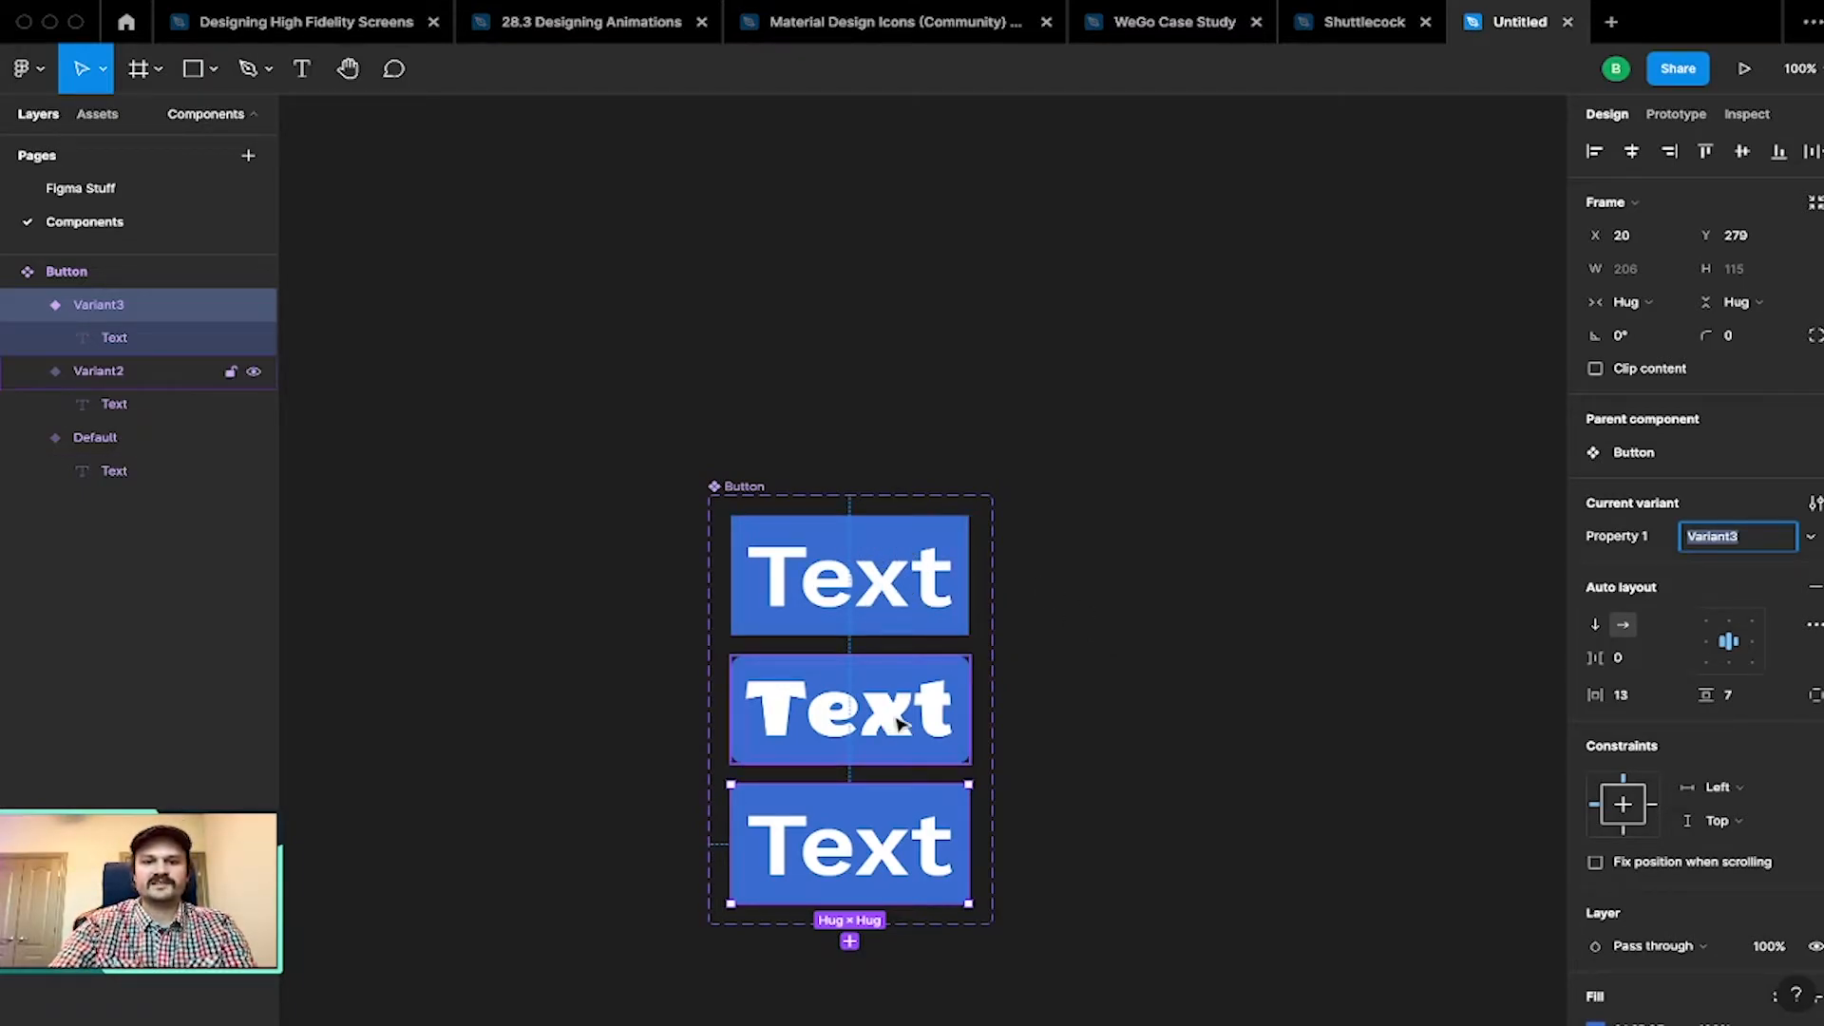
pyautogui.press('Delete')
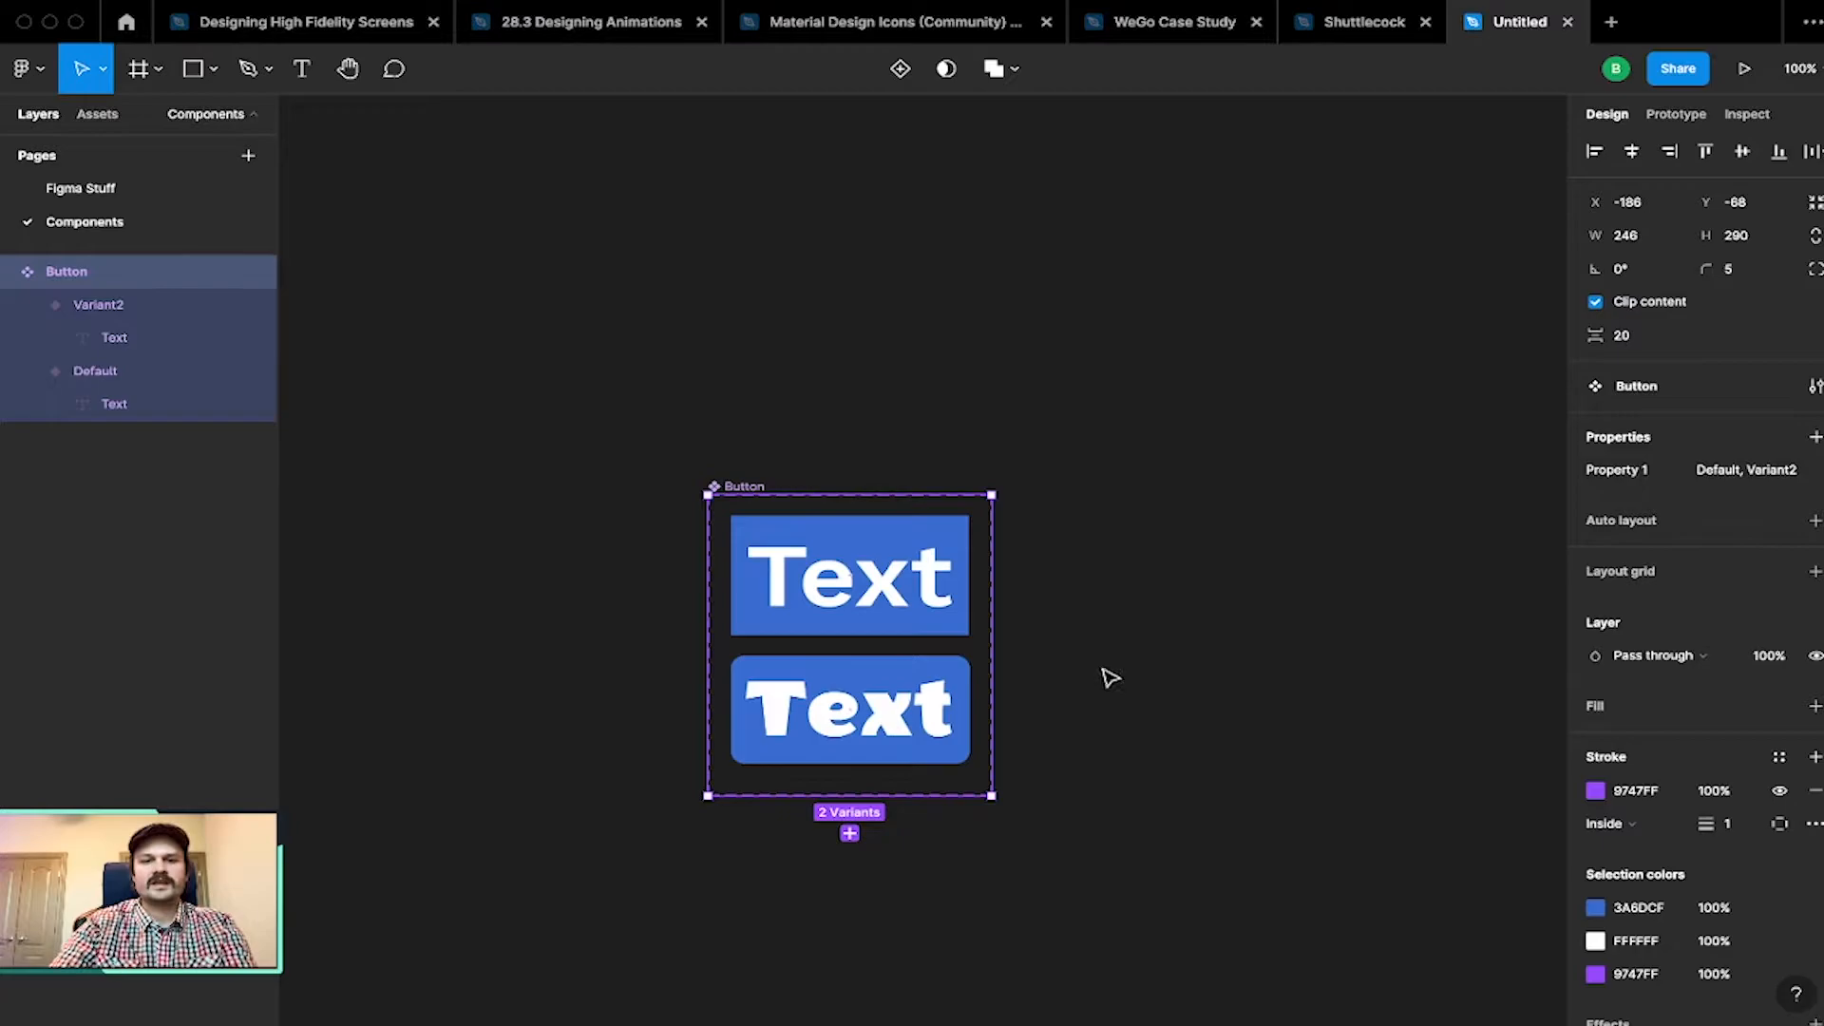
pyautogui.click(1101, 756)
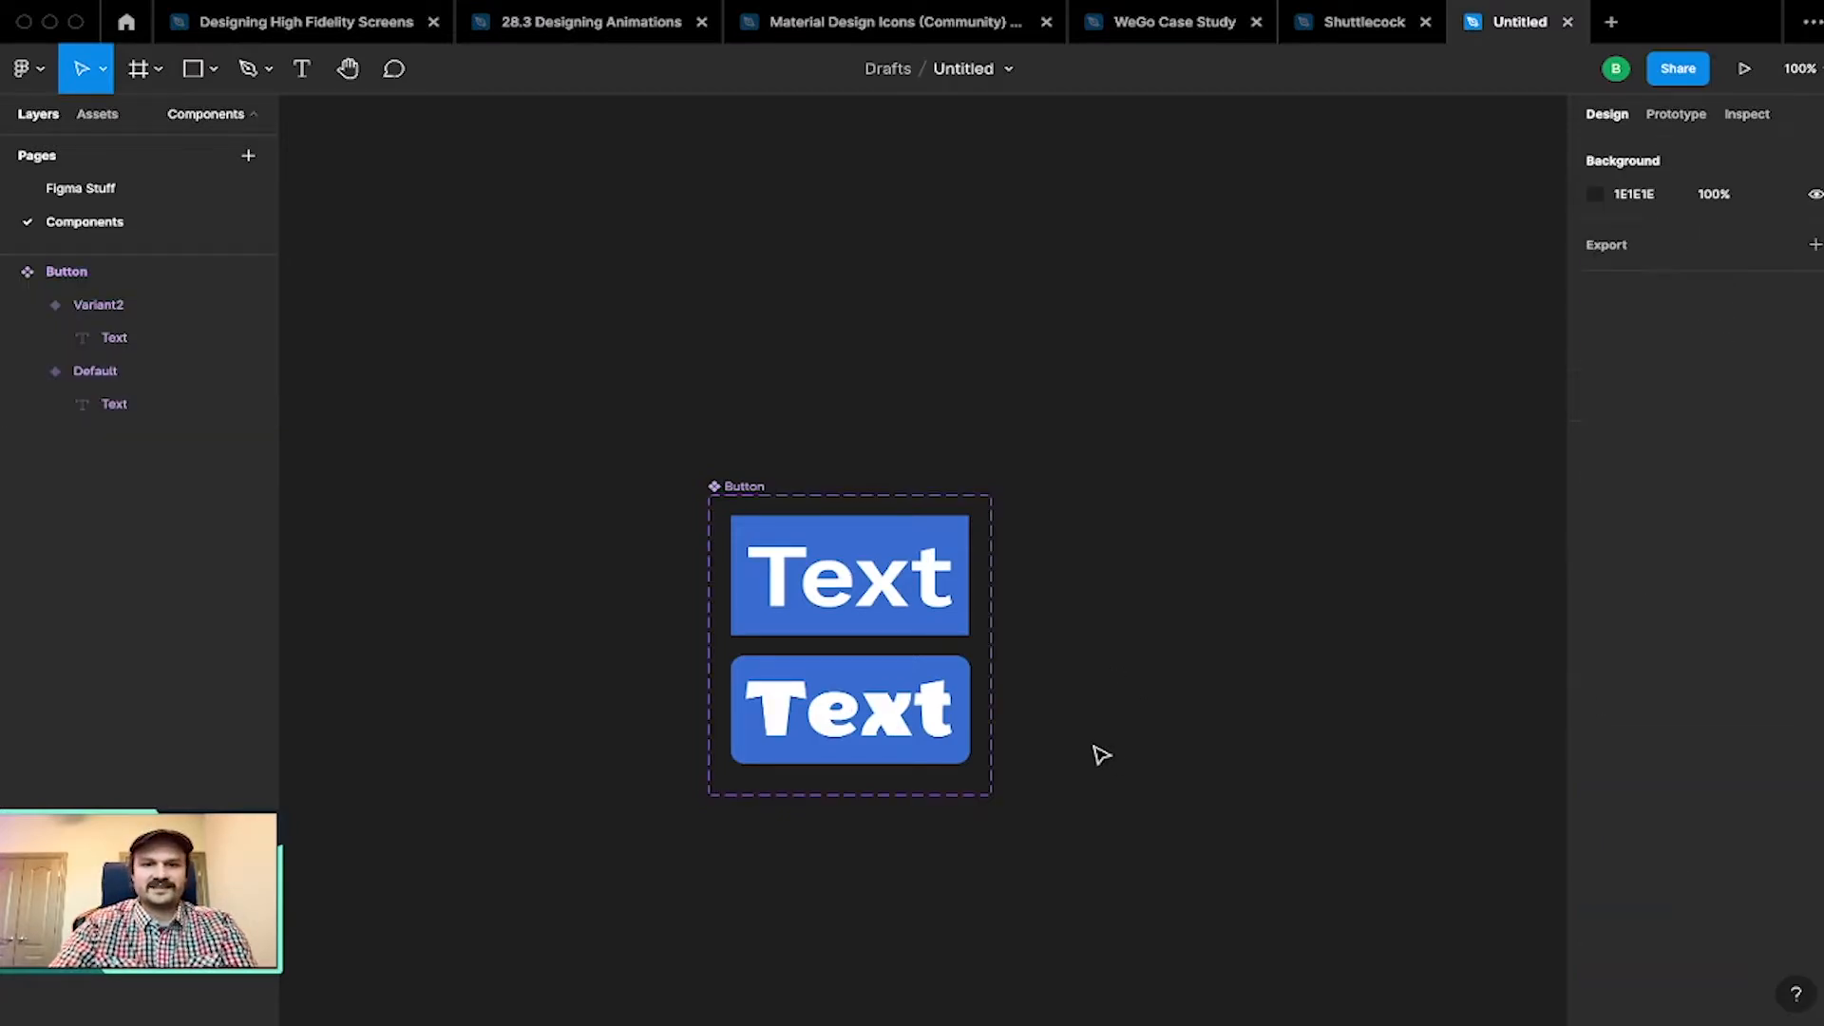
# Step: Rename the Variant2 layer as "Button Variant - Corner Radius"
pyautogui.click(819, 672)
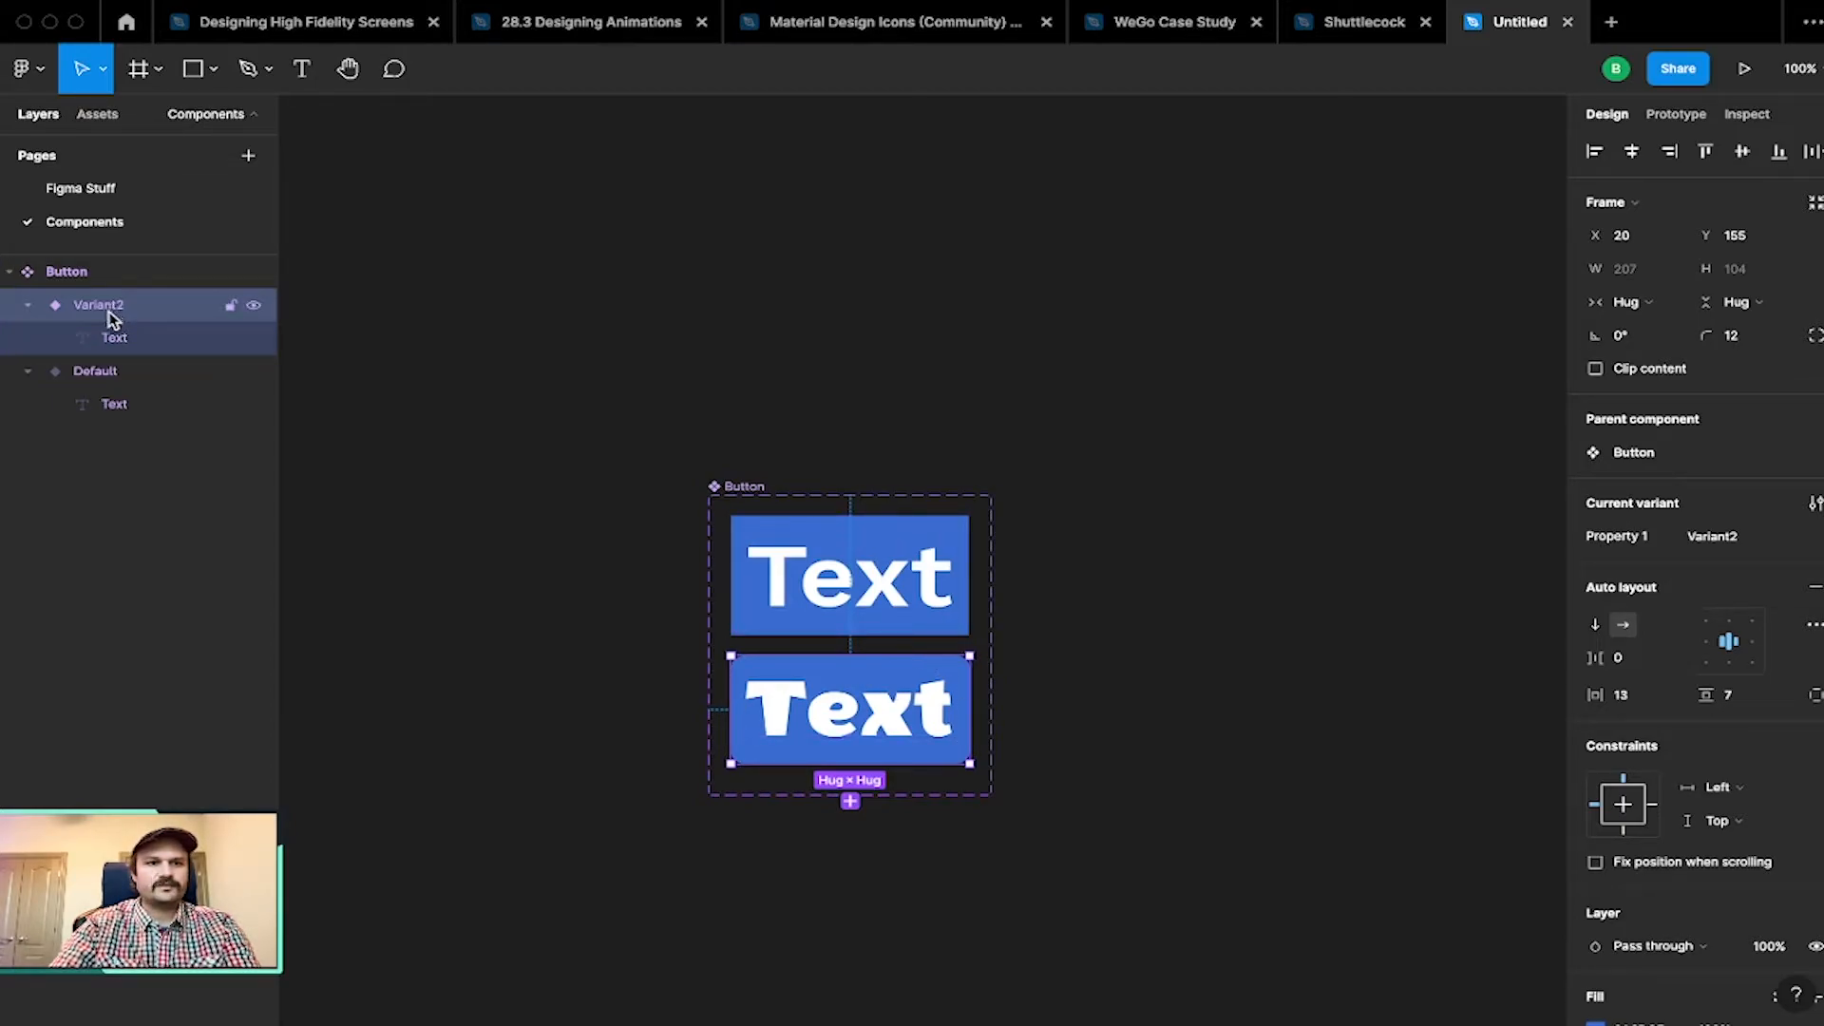
pyautogui.click(112, 376)
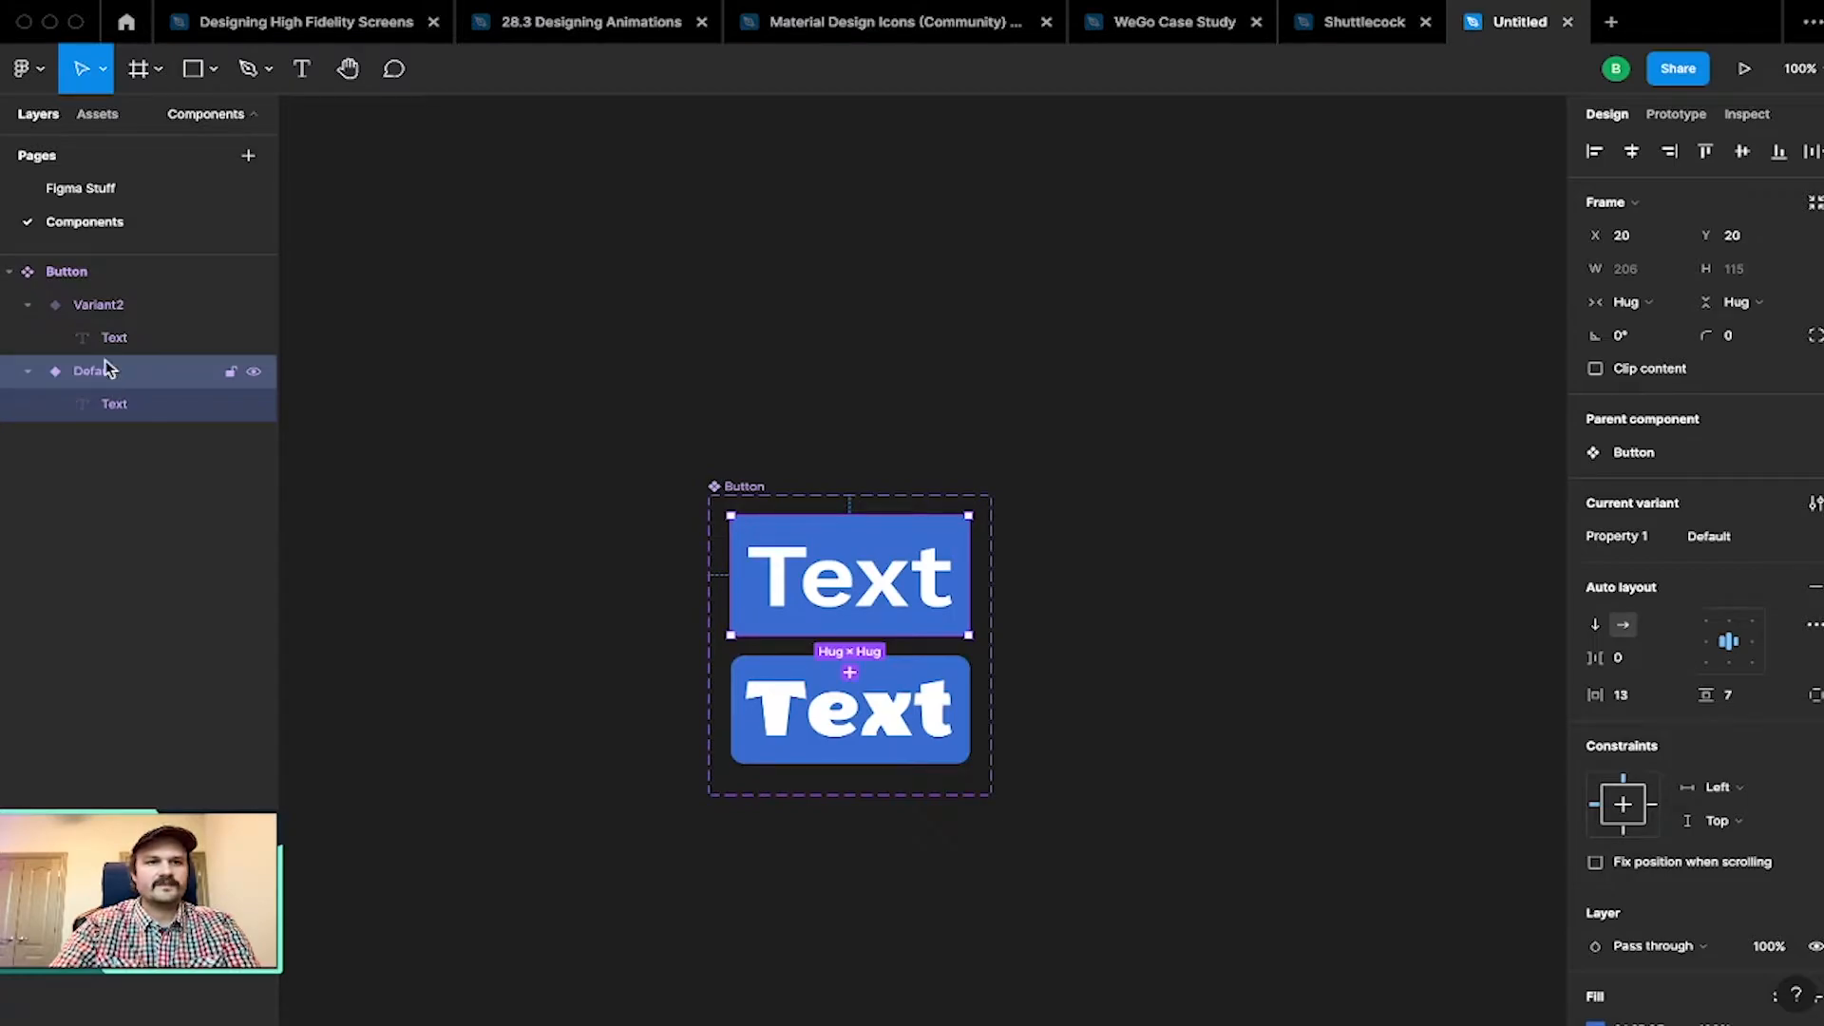
pyautogui.click(100, 305)
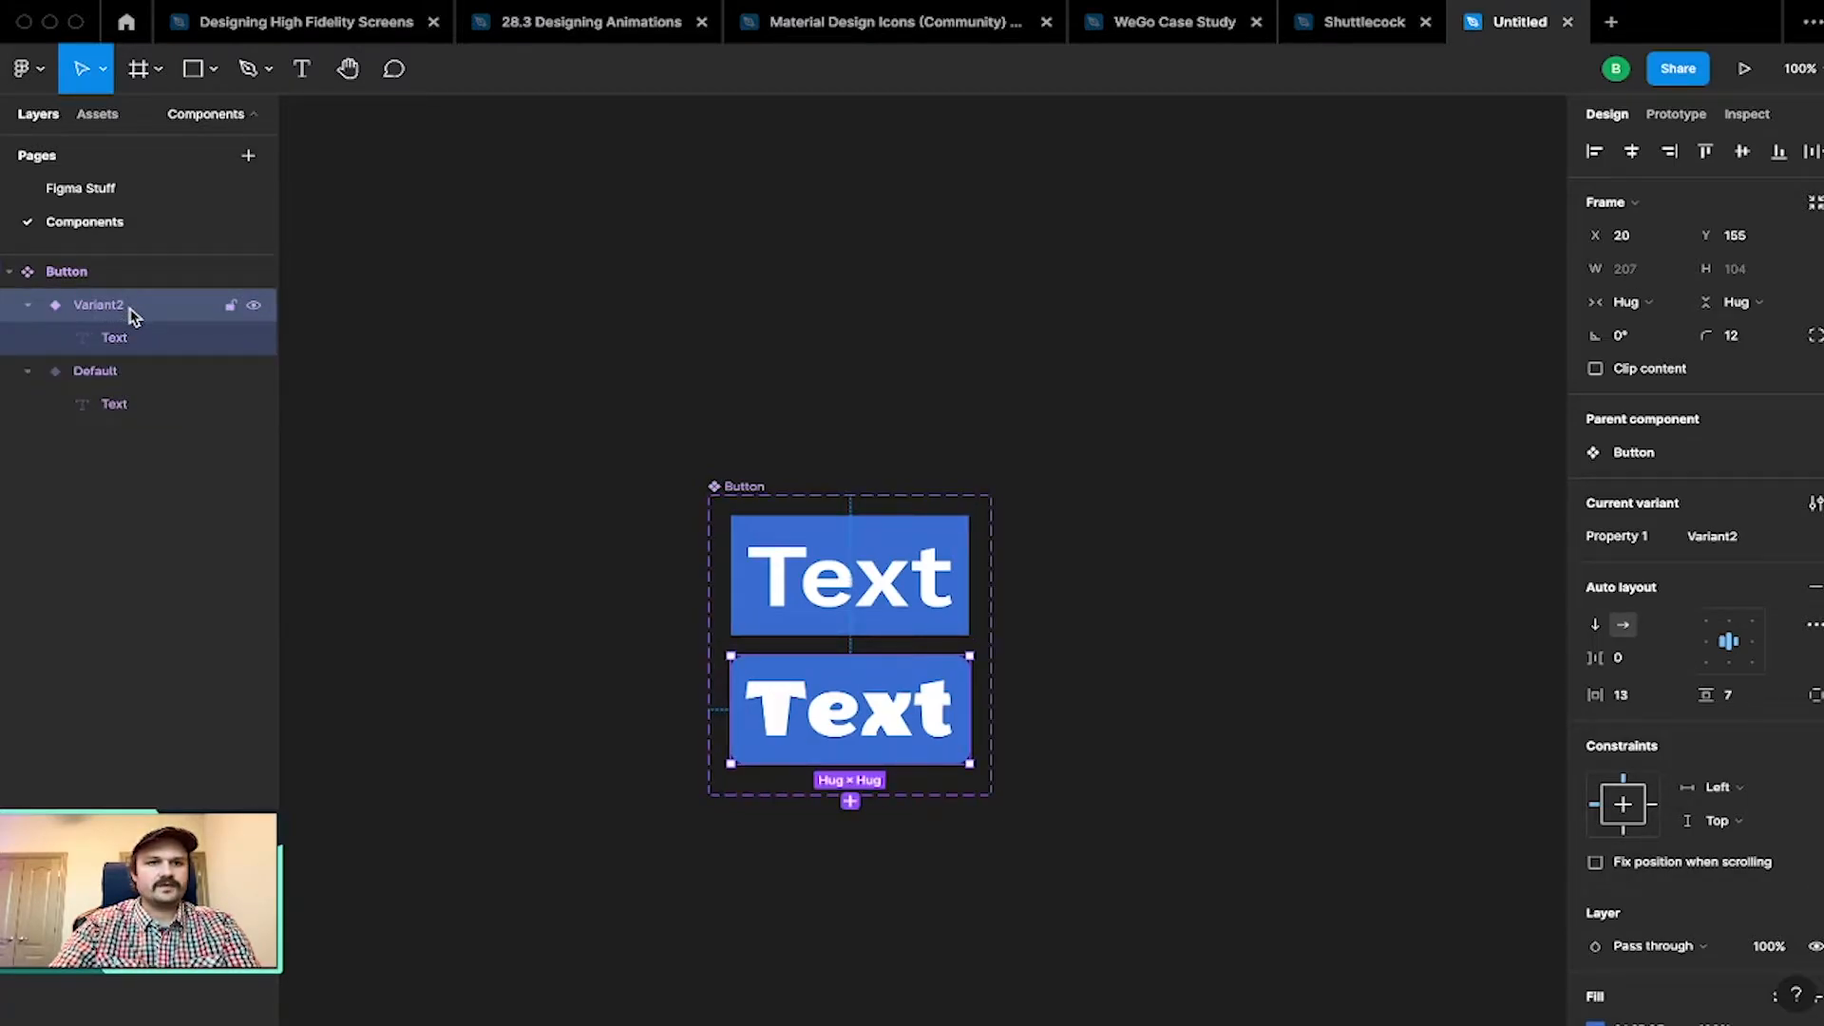
pyautogui.doubleClick(124, 312)
pyautogui.write('Button Bar')
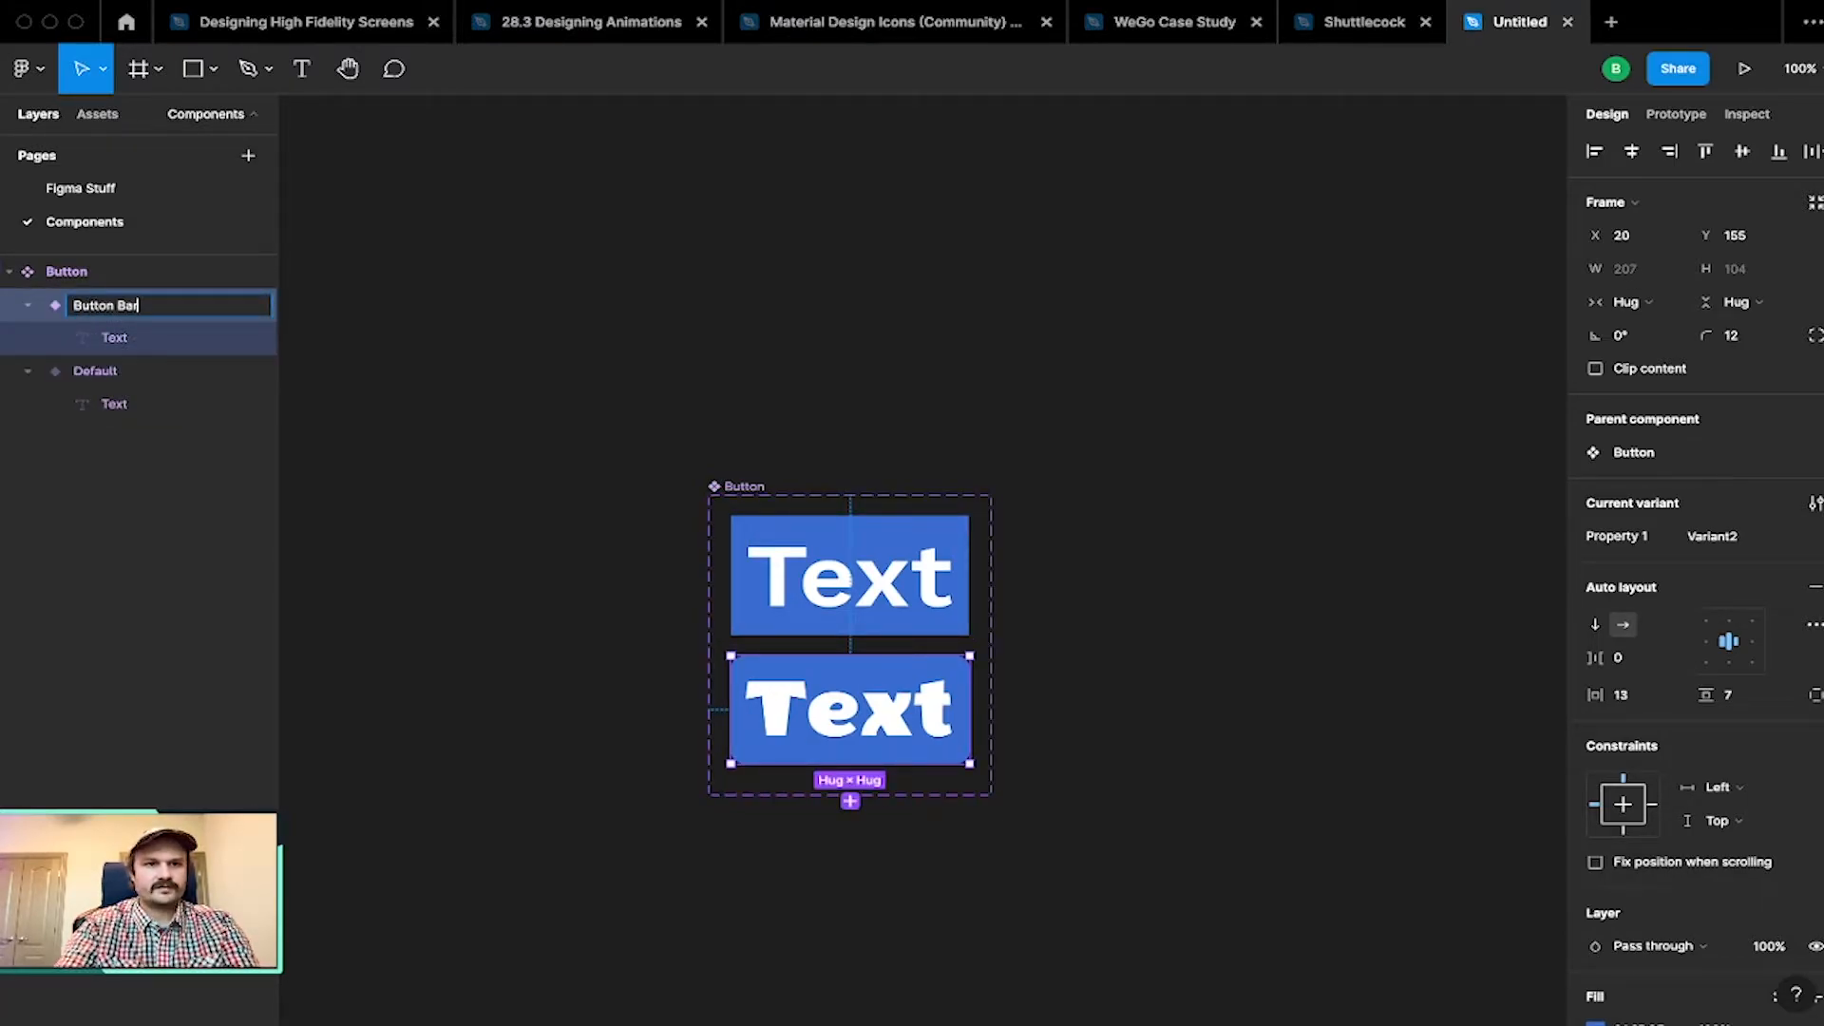
pyautogui.write('ai')
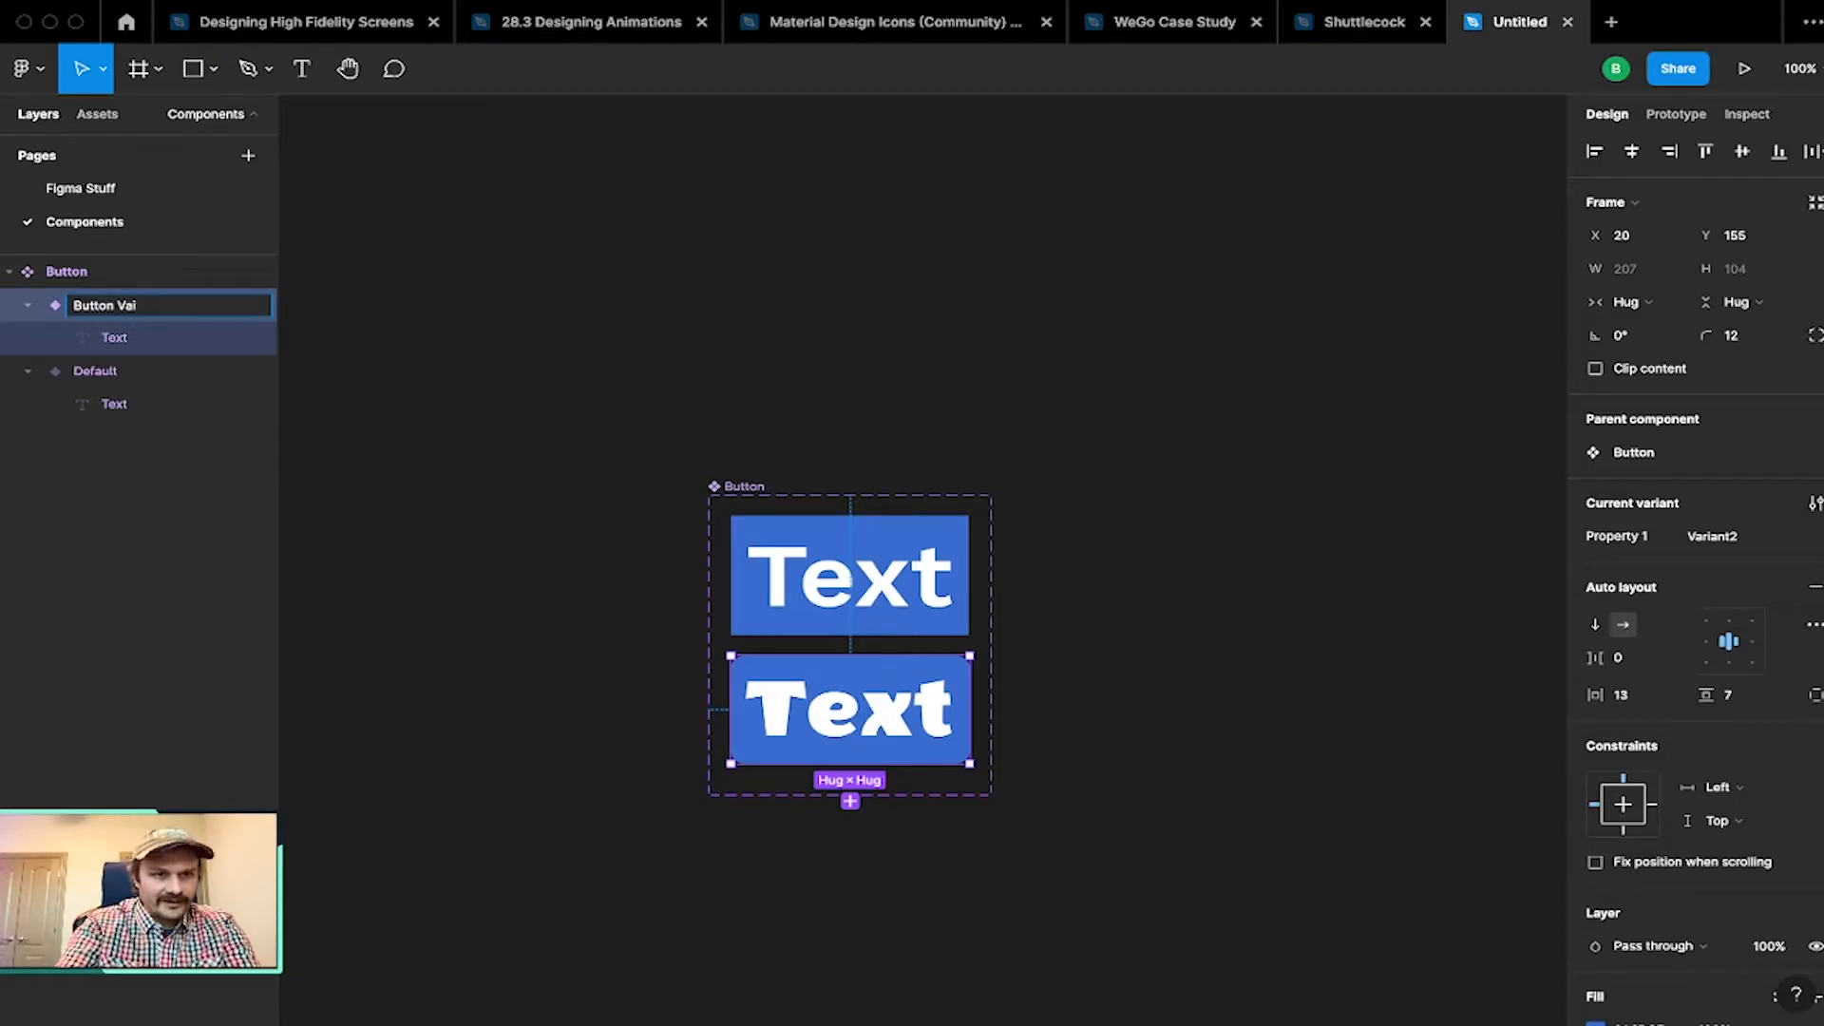
pyautogui.write('rantiant')
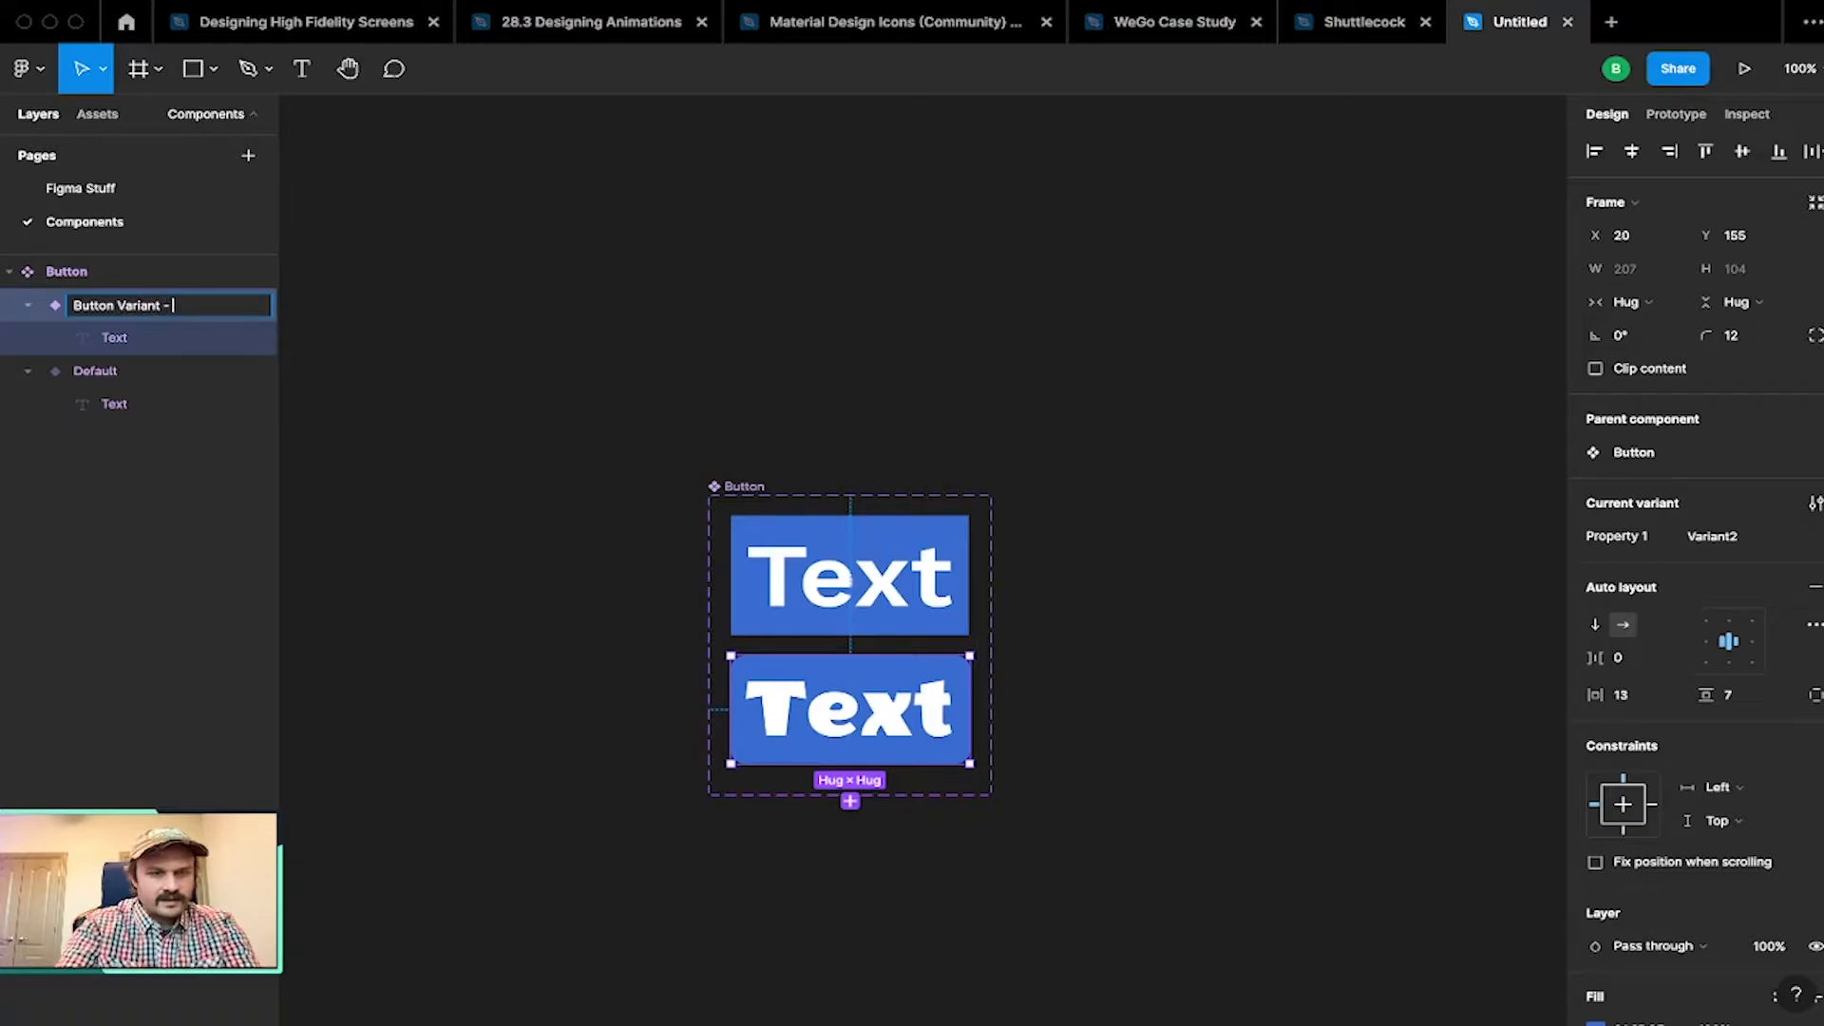
pyautogui.write(' - Corner Radius')
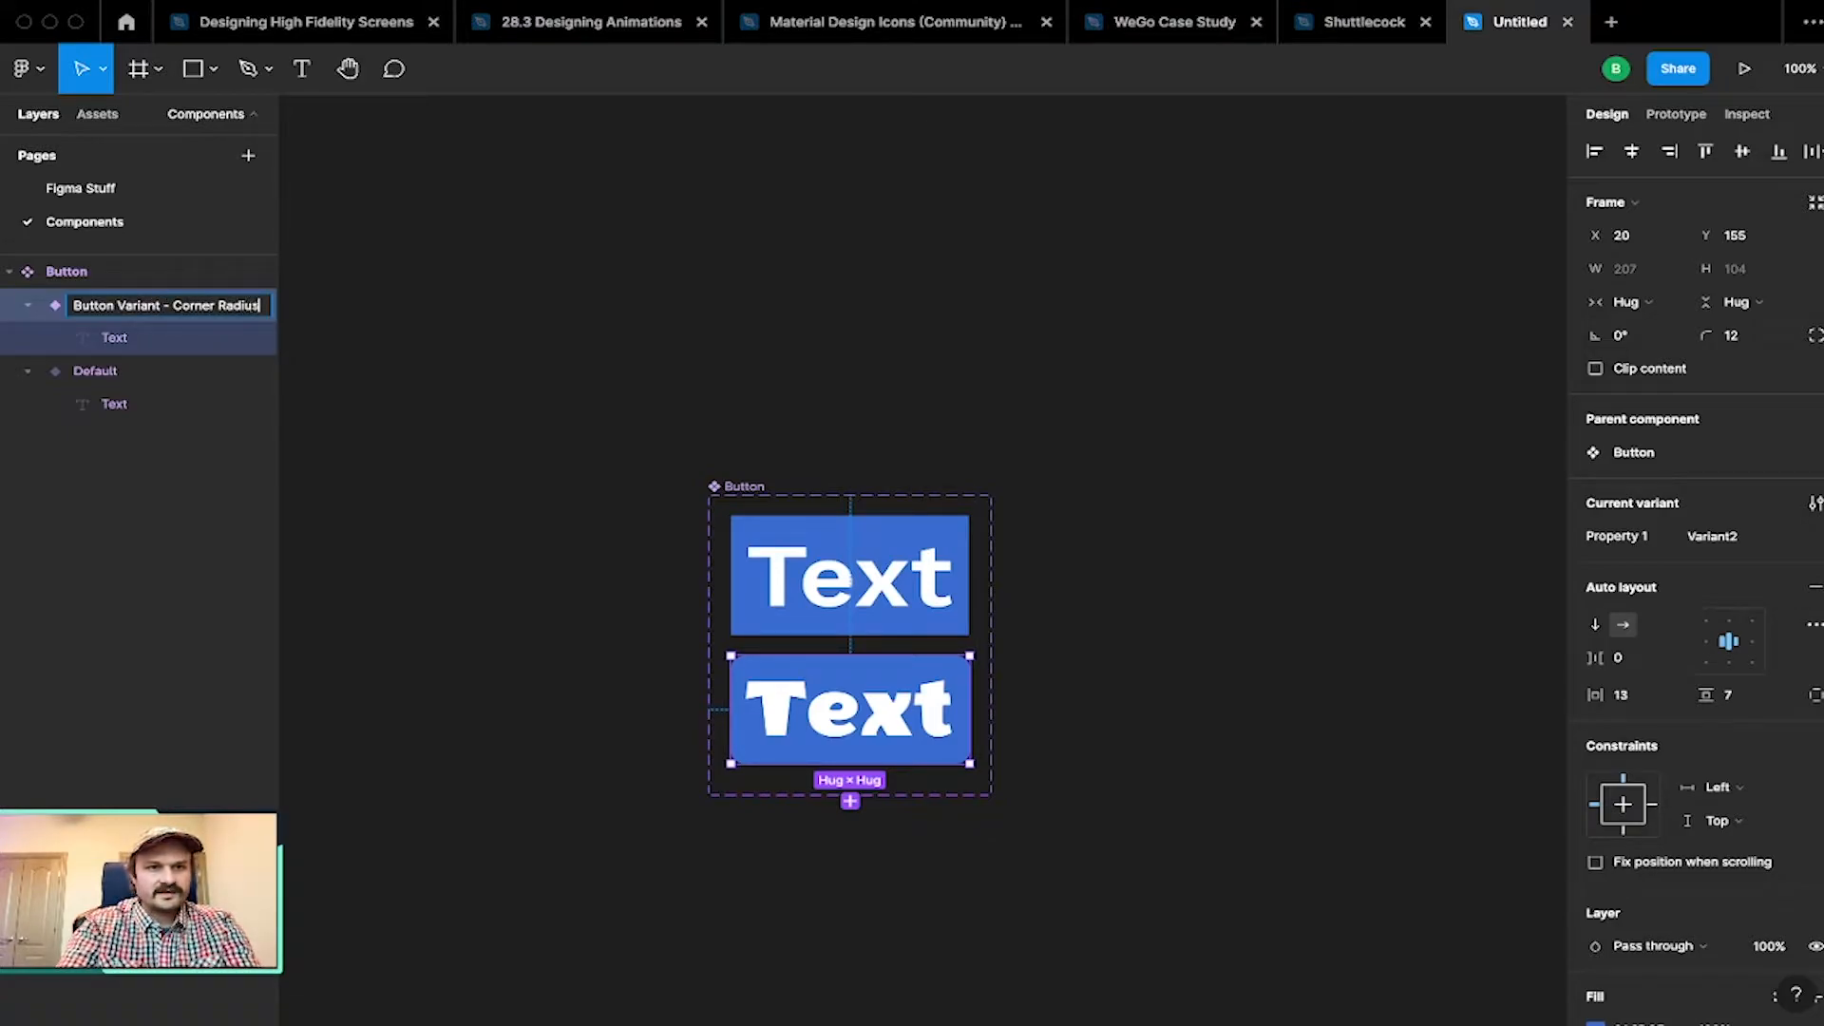
pyautogui.press('Return')
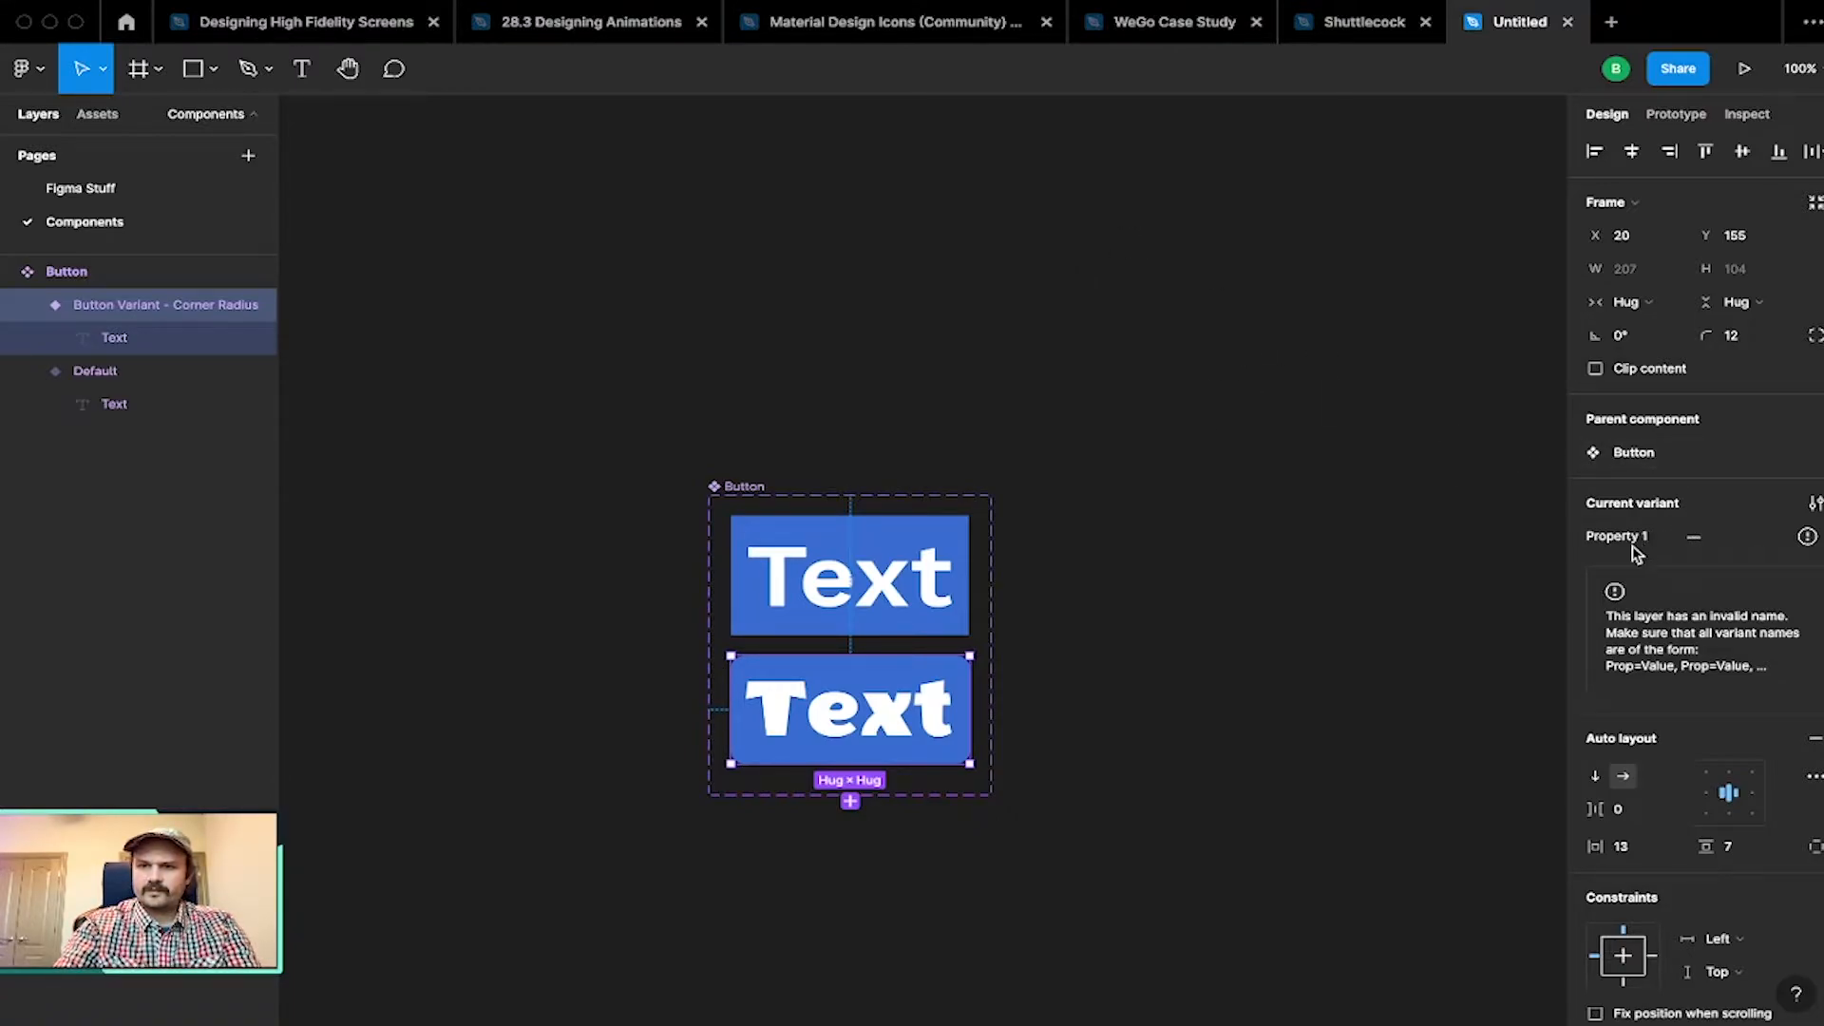
# Step: Check the available Property 1 values for the rounded variant, and rename its layer as CR
pyautogui.click(1753, 540)
pyautogui.click(1774, 538)
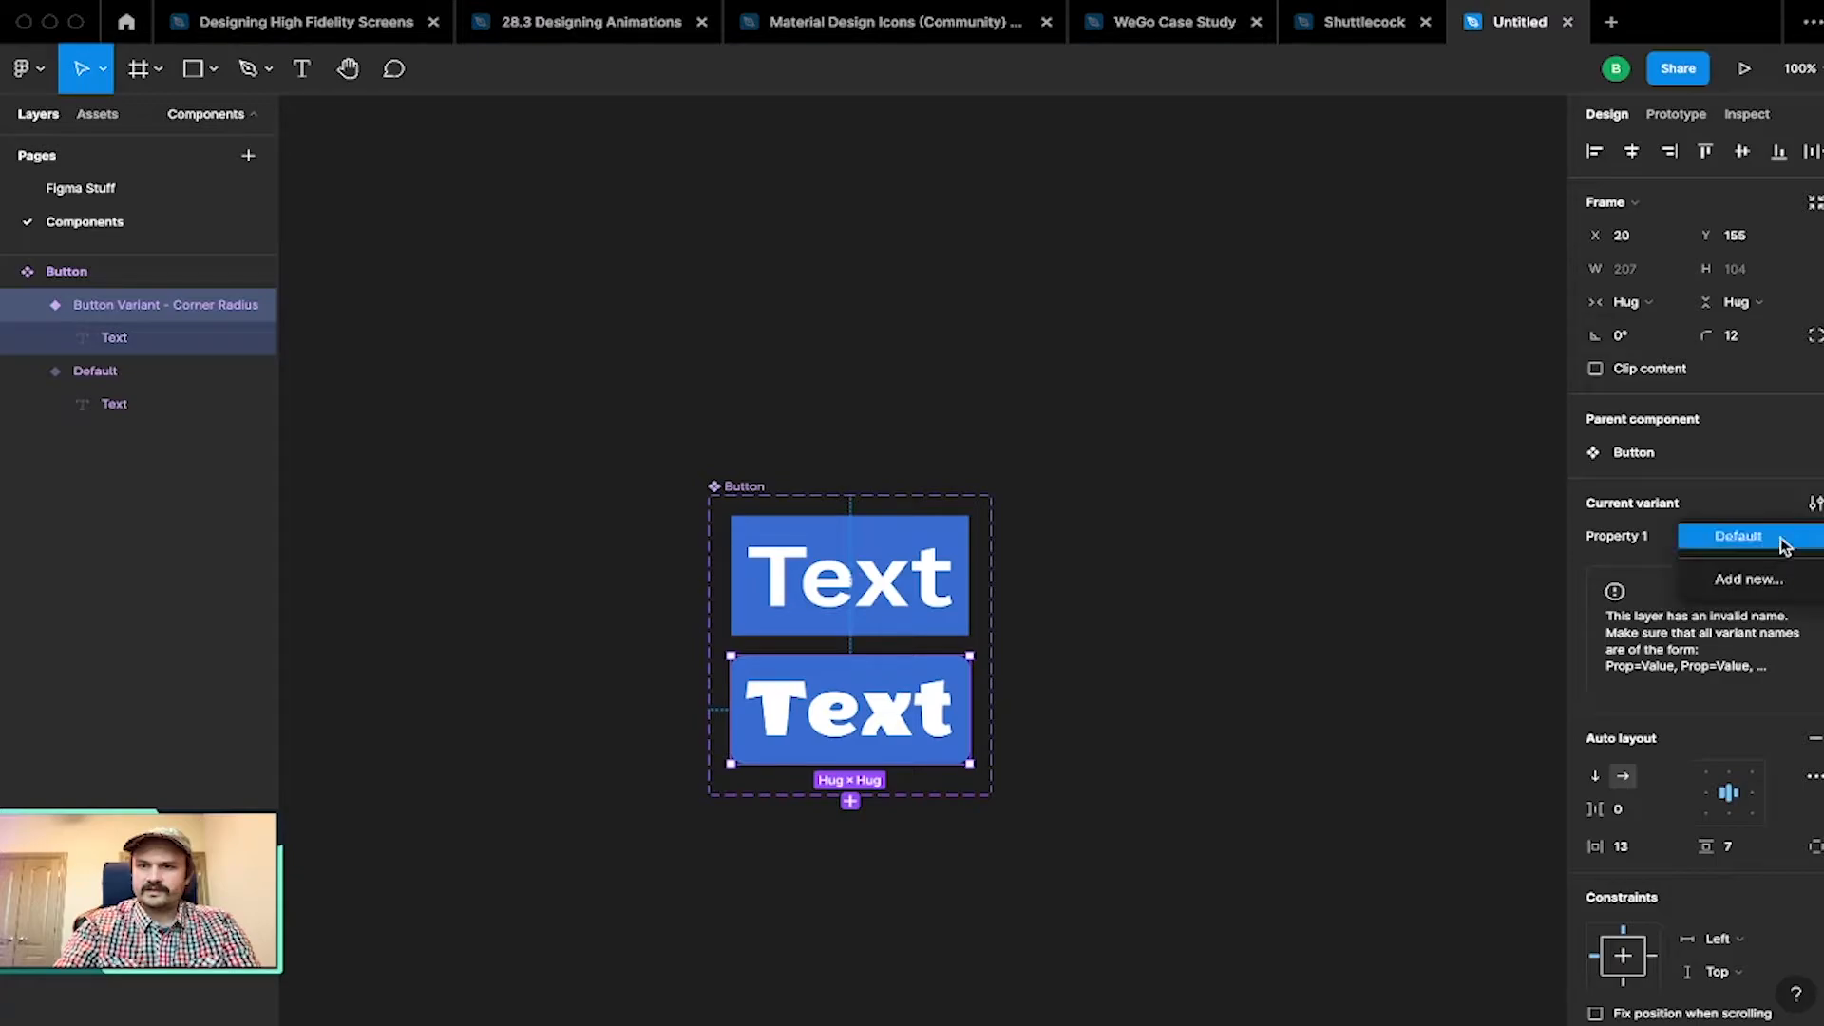
pyautogui.click(1589, 564)
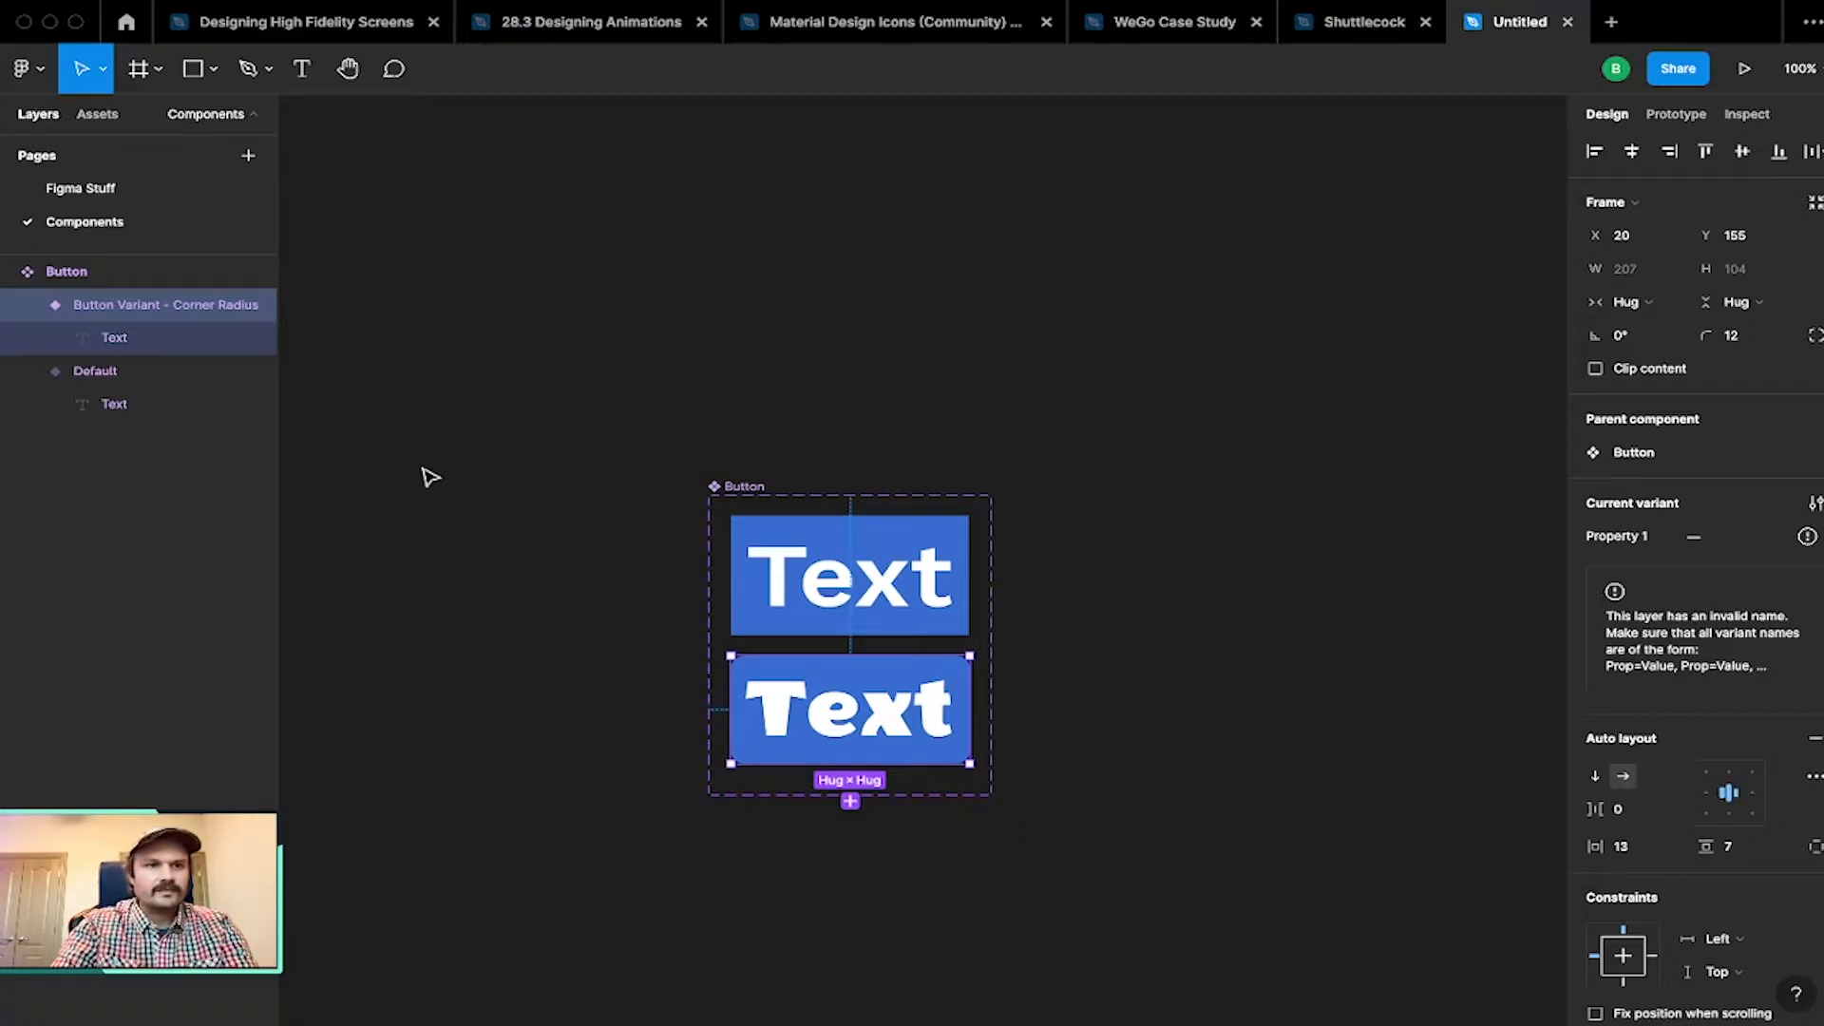
pyautogui.doubleClick(122, 313)
pyautogui.write('CR')
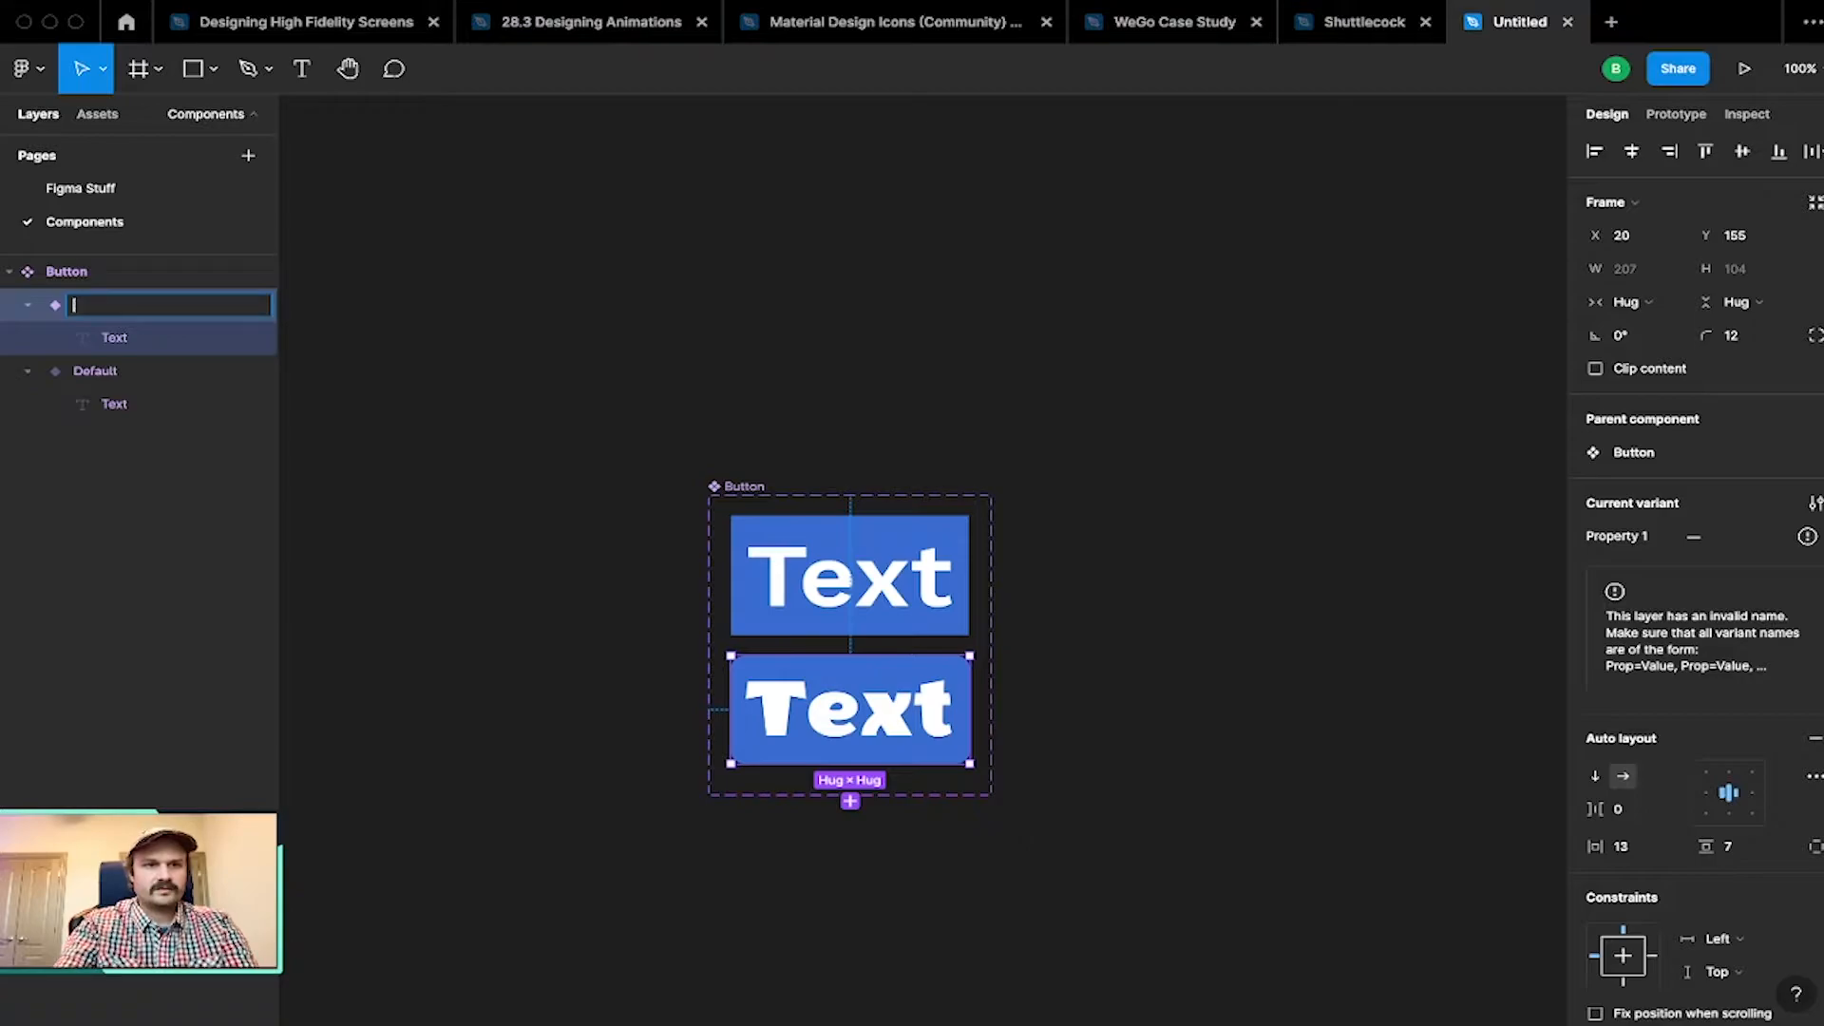
pyautogui.press('Return')
pyautogui.click(302, 340)
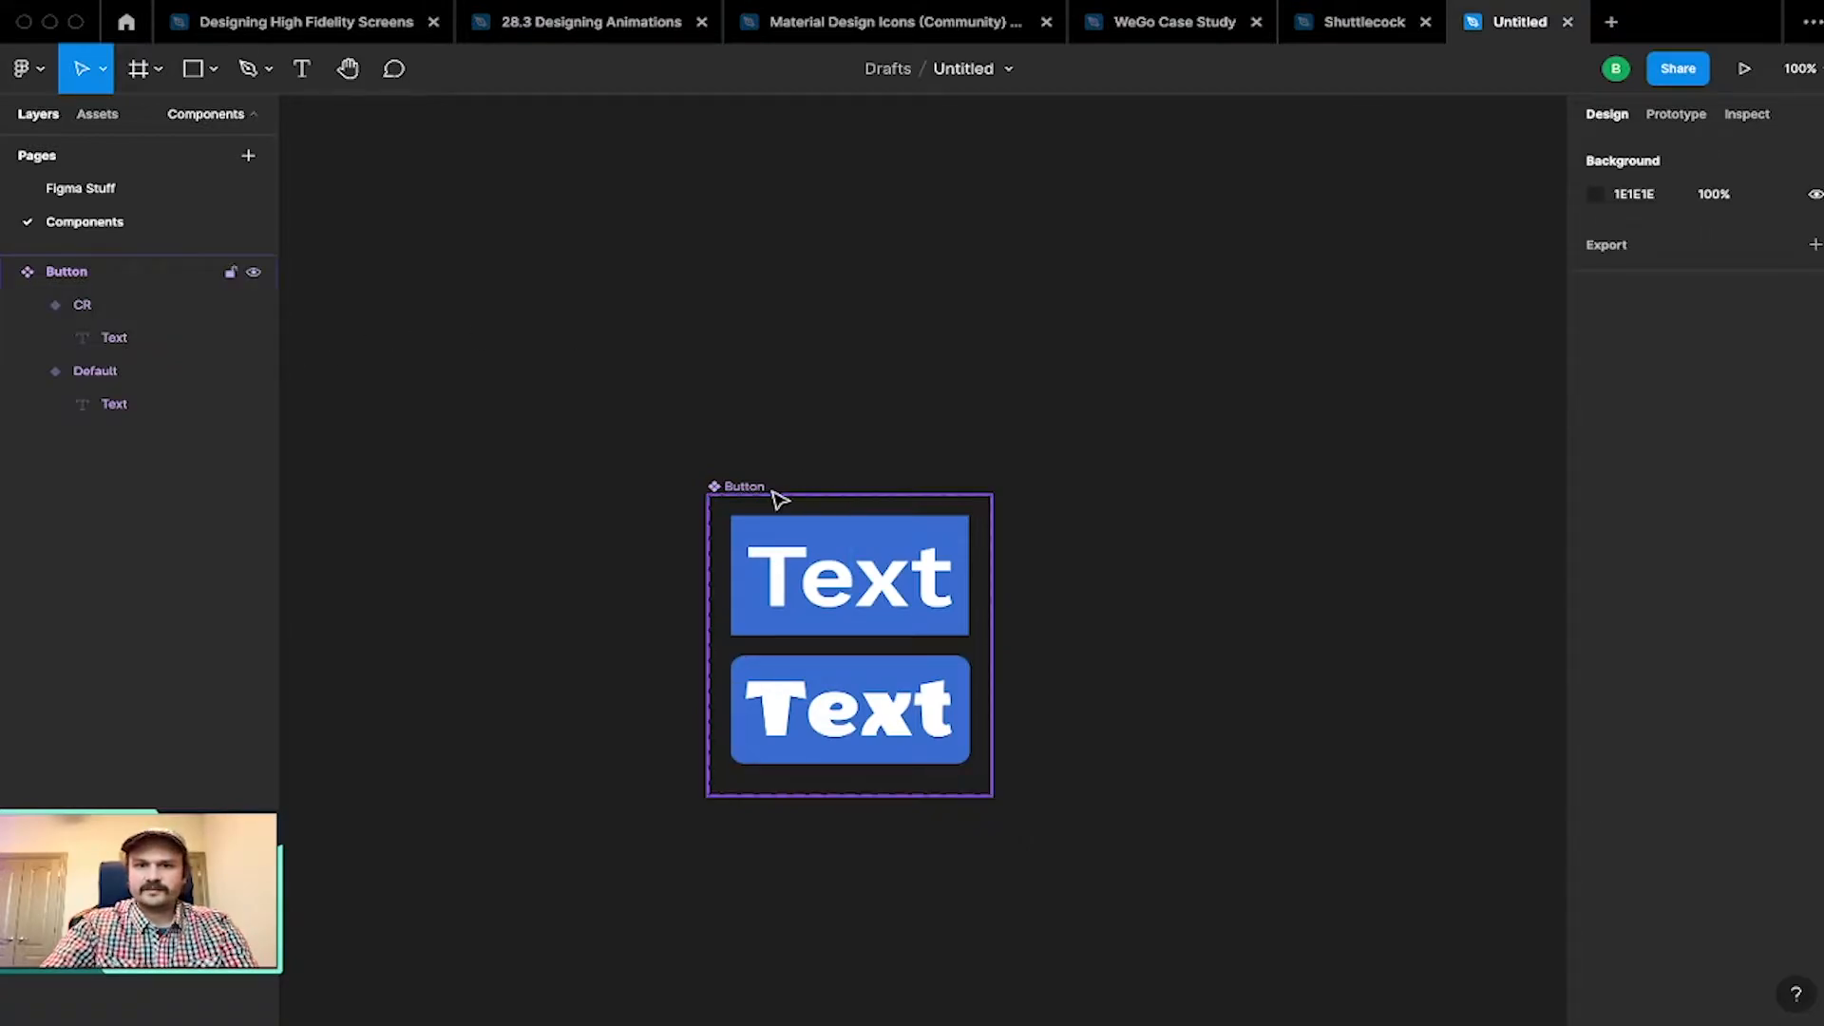
# Step: Inspect the CR variant's Property 1 setting and the naming requirements for variants
pyautogui.click(860, 711)
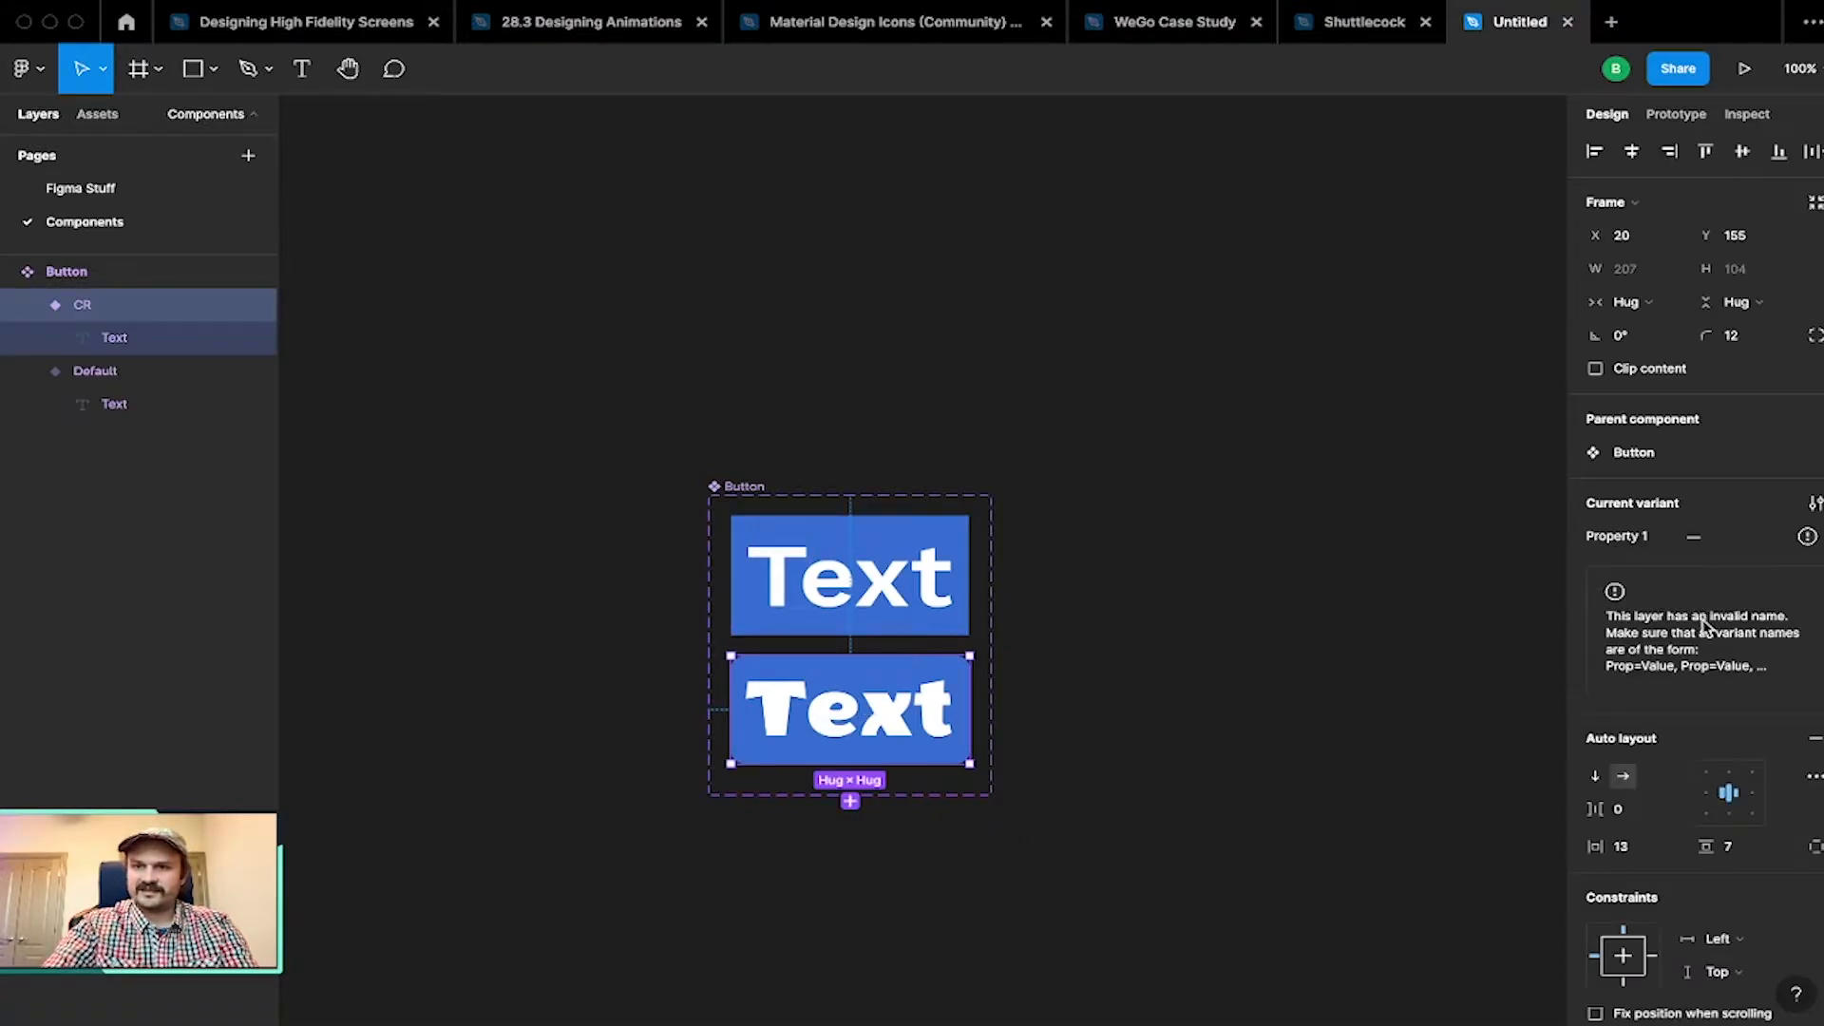
pyautogui.click(1225, 467)
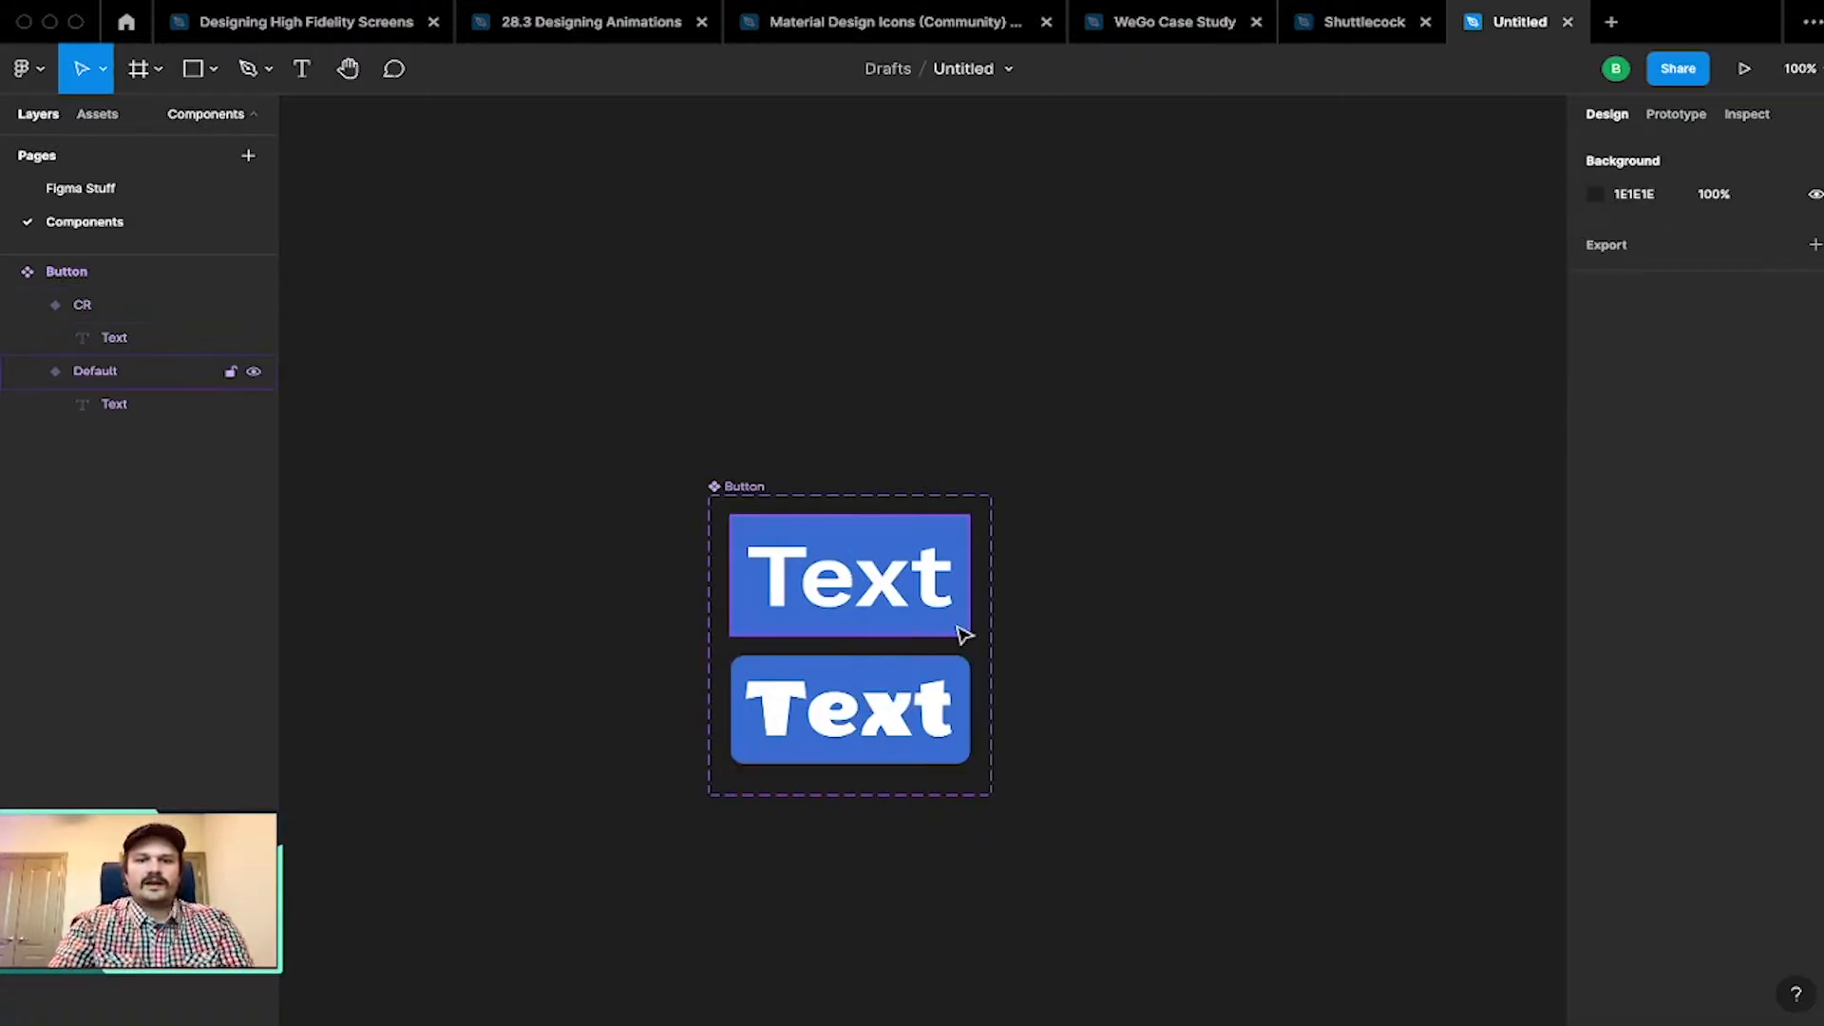
pyautogui.click(898, 714)
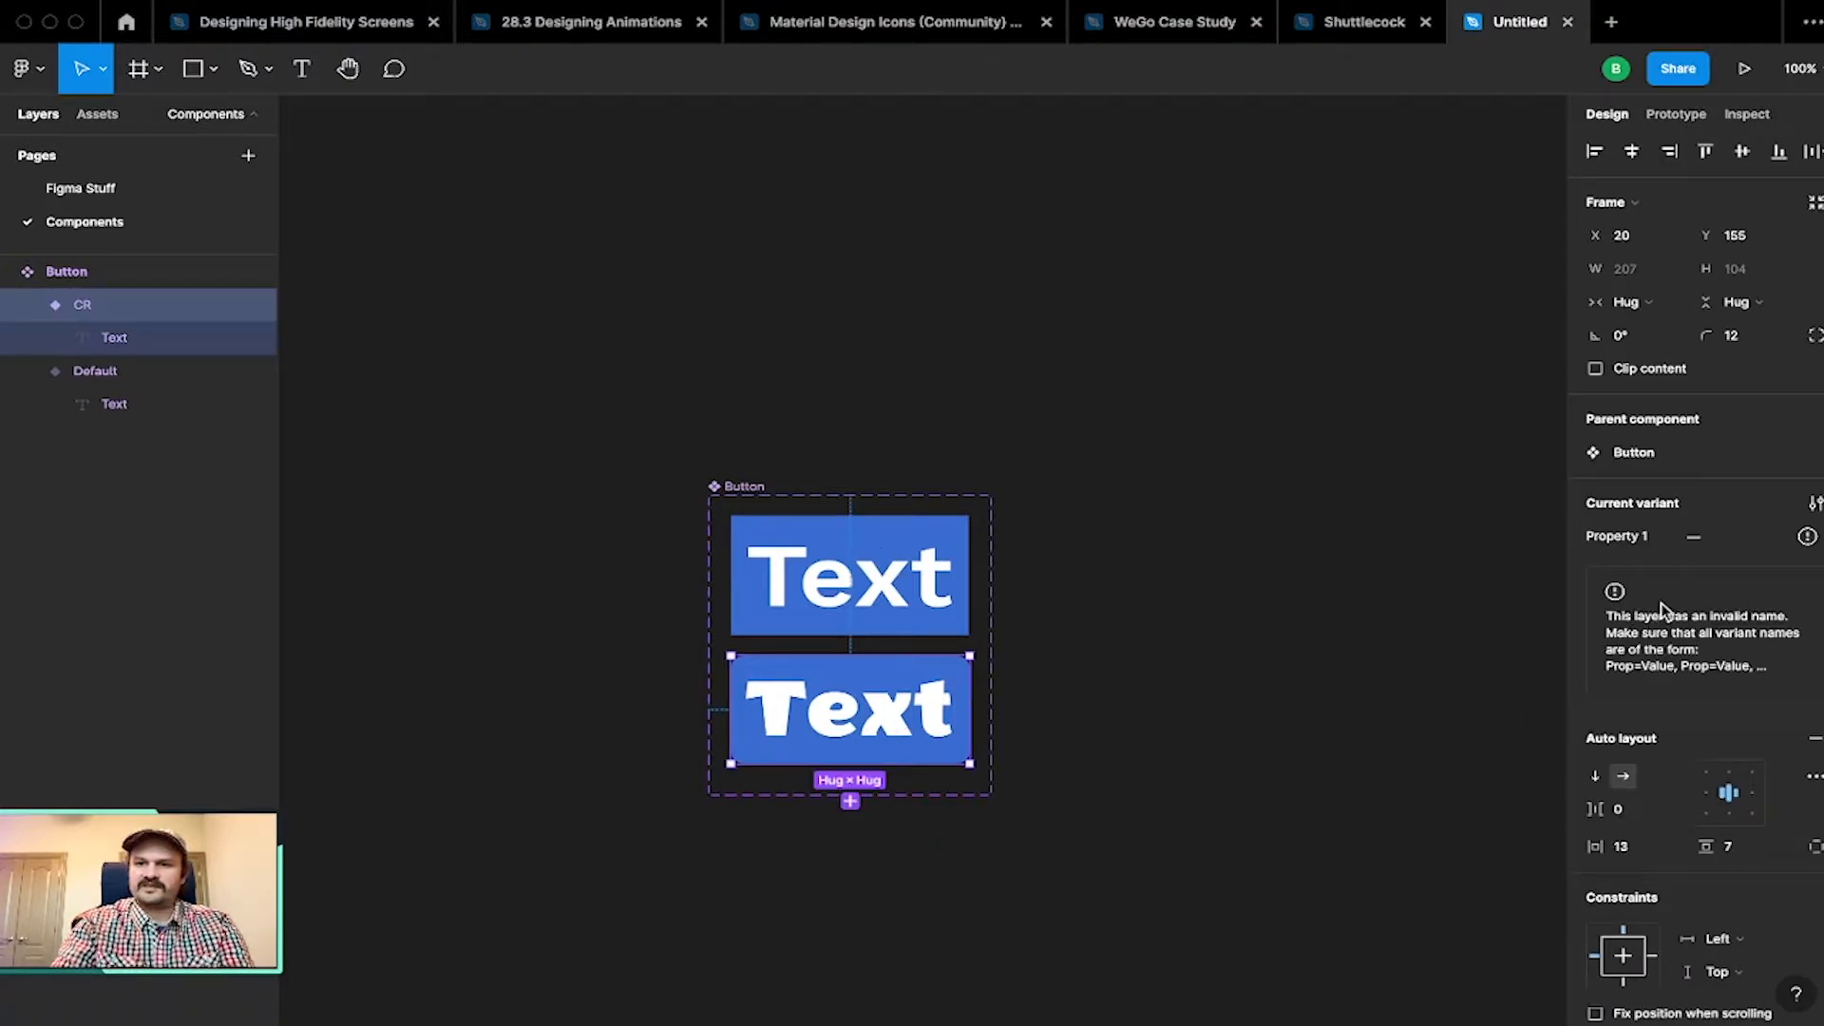
pyautogui.scroll(-1, 1672, 637)
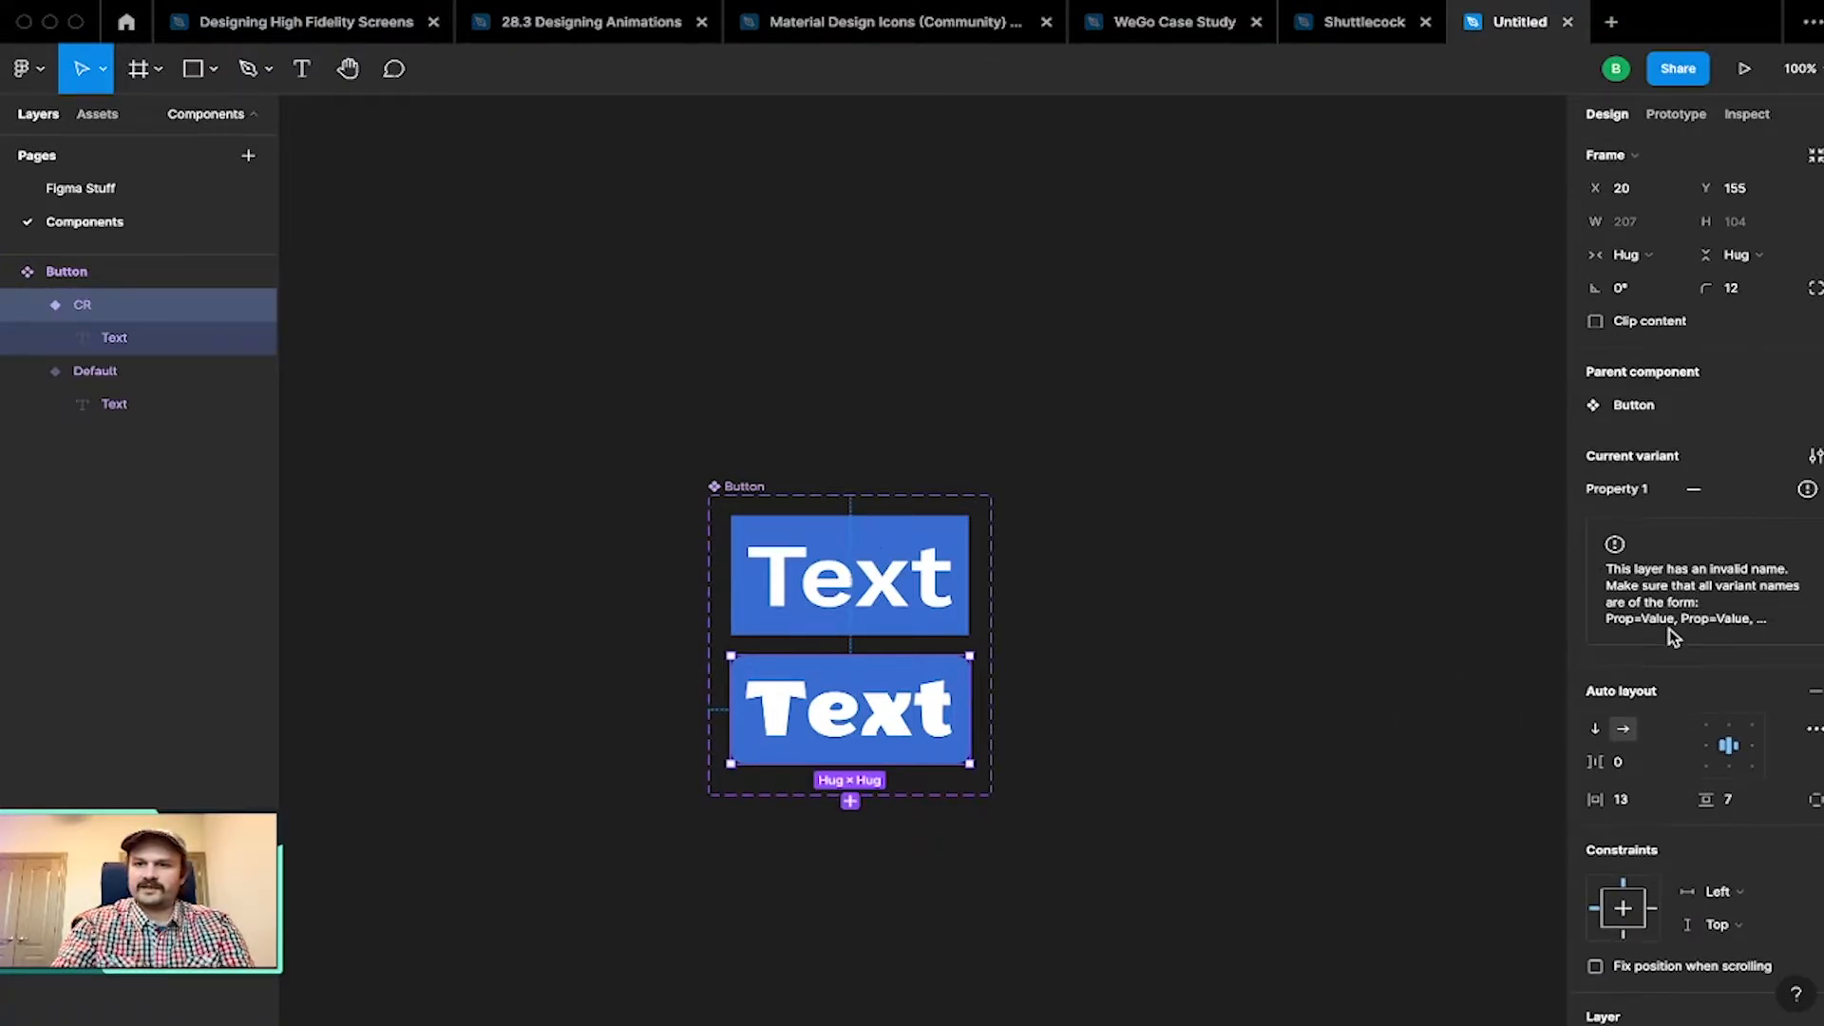
pyautogui.click(1147, 562)
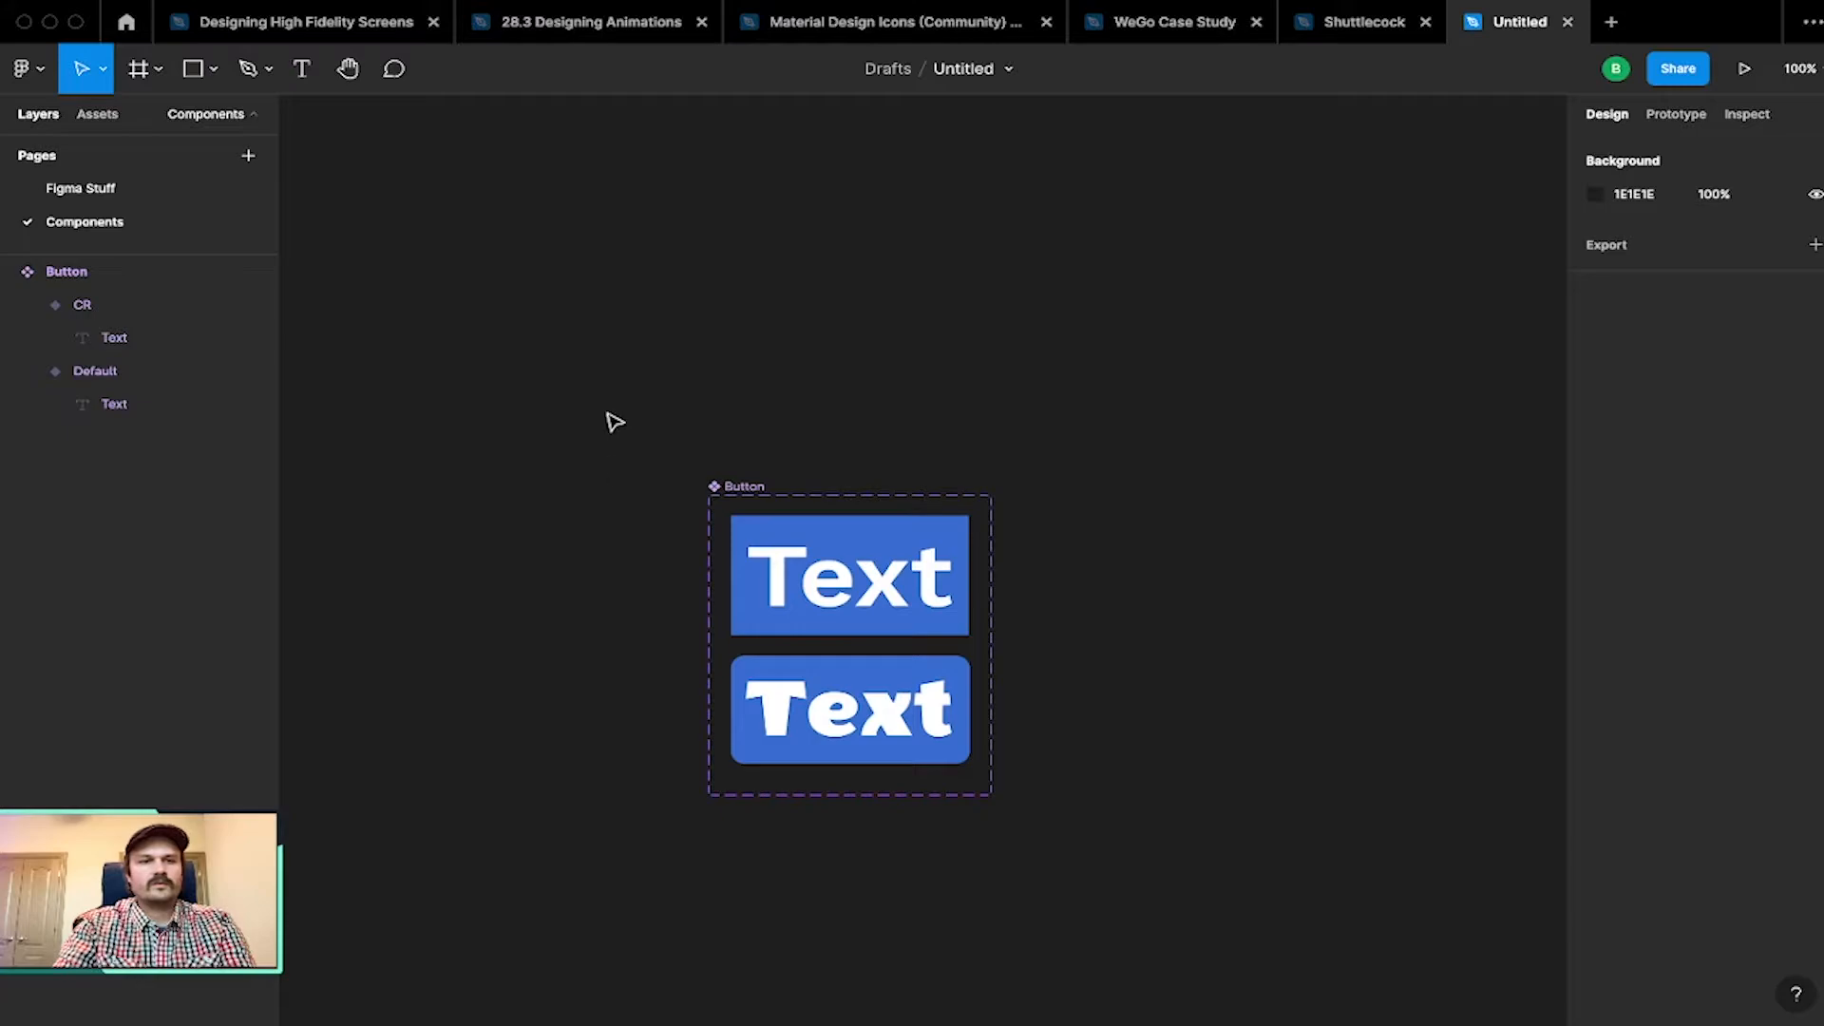
# Step: Move the "Anything." button instance on the Figma Stuff page to about X 254, Y 353
pyautogui.click(80, 190)
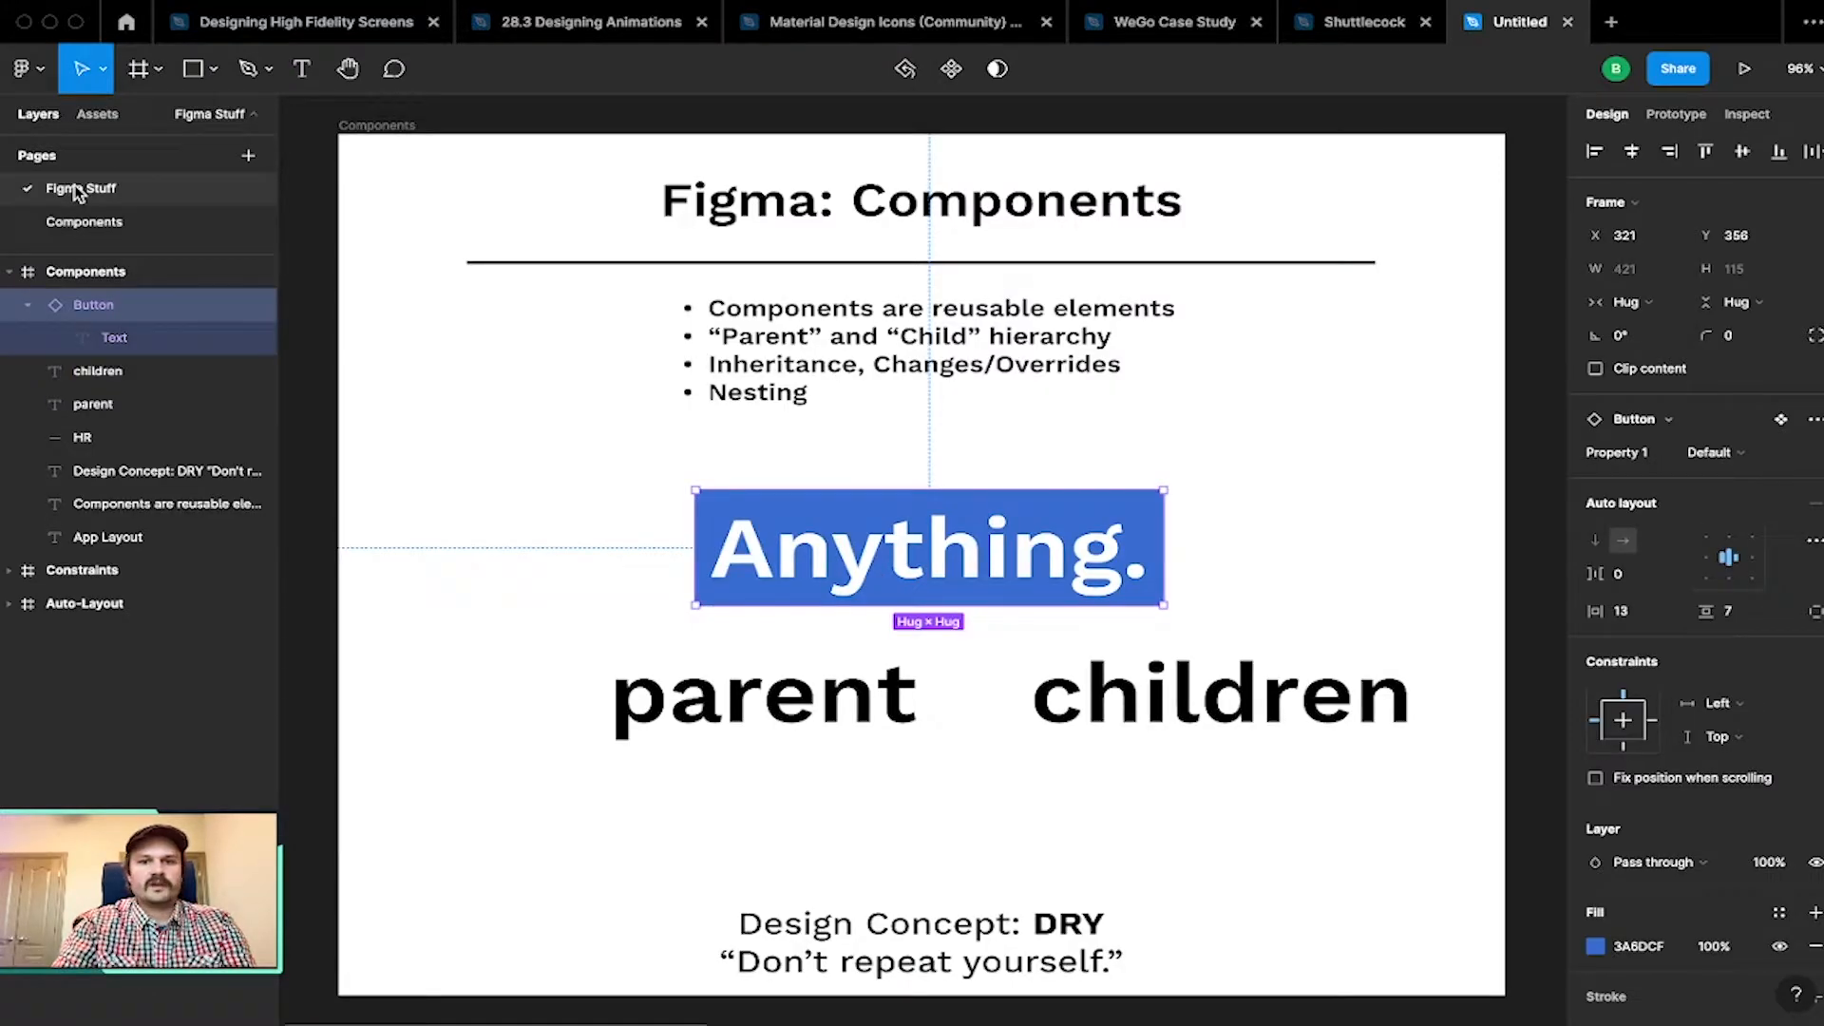
pyautogui.click(960, 460)
pyautogui.click(1010, 537)
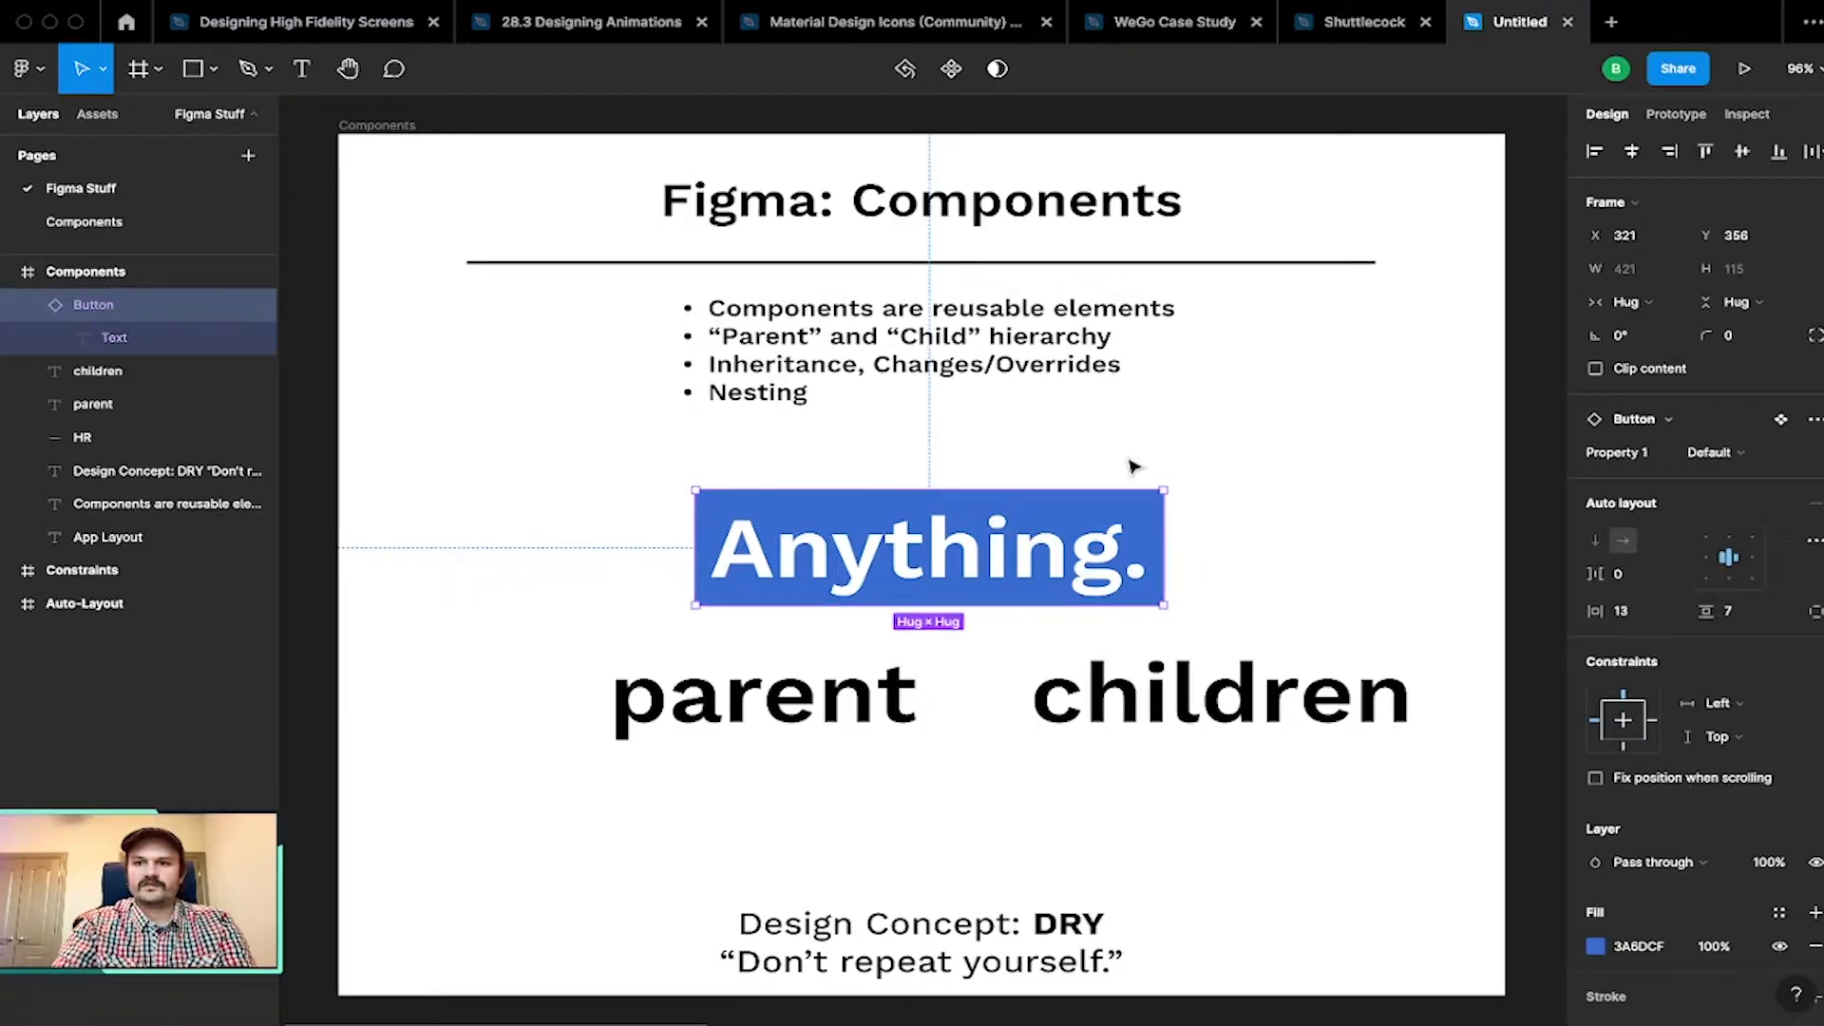
pyautogui.moveTo(929, 540); pyautogui.dragTo(825, 514)
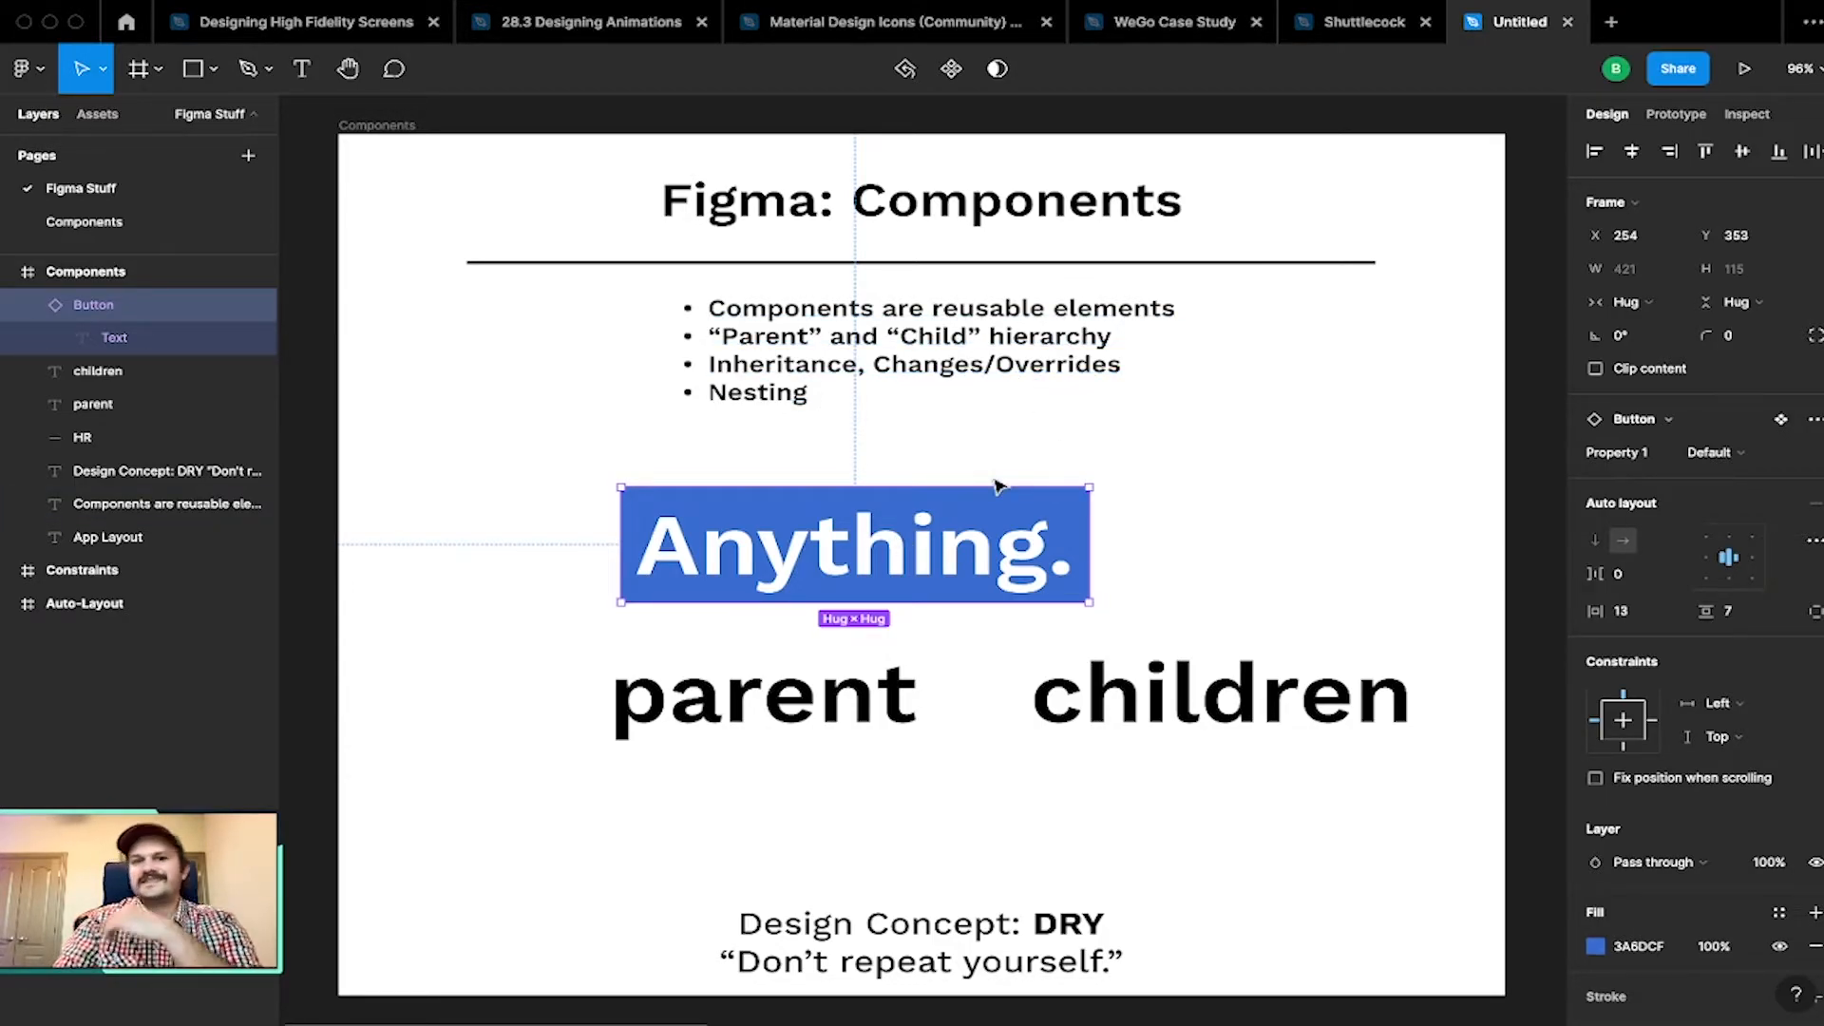
# Step: Check which Property 1 values and swappable local components are available for the "Anything." button instance
pyautogui.click(1672, 425)
pyautogui.click(1674, 429)
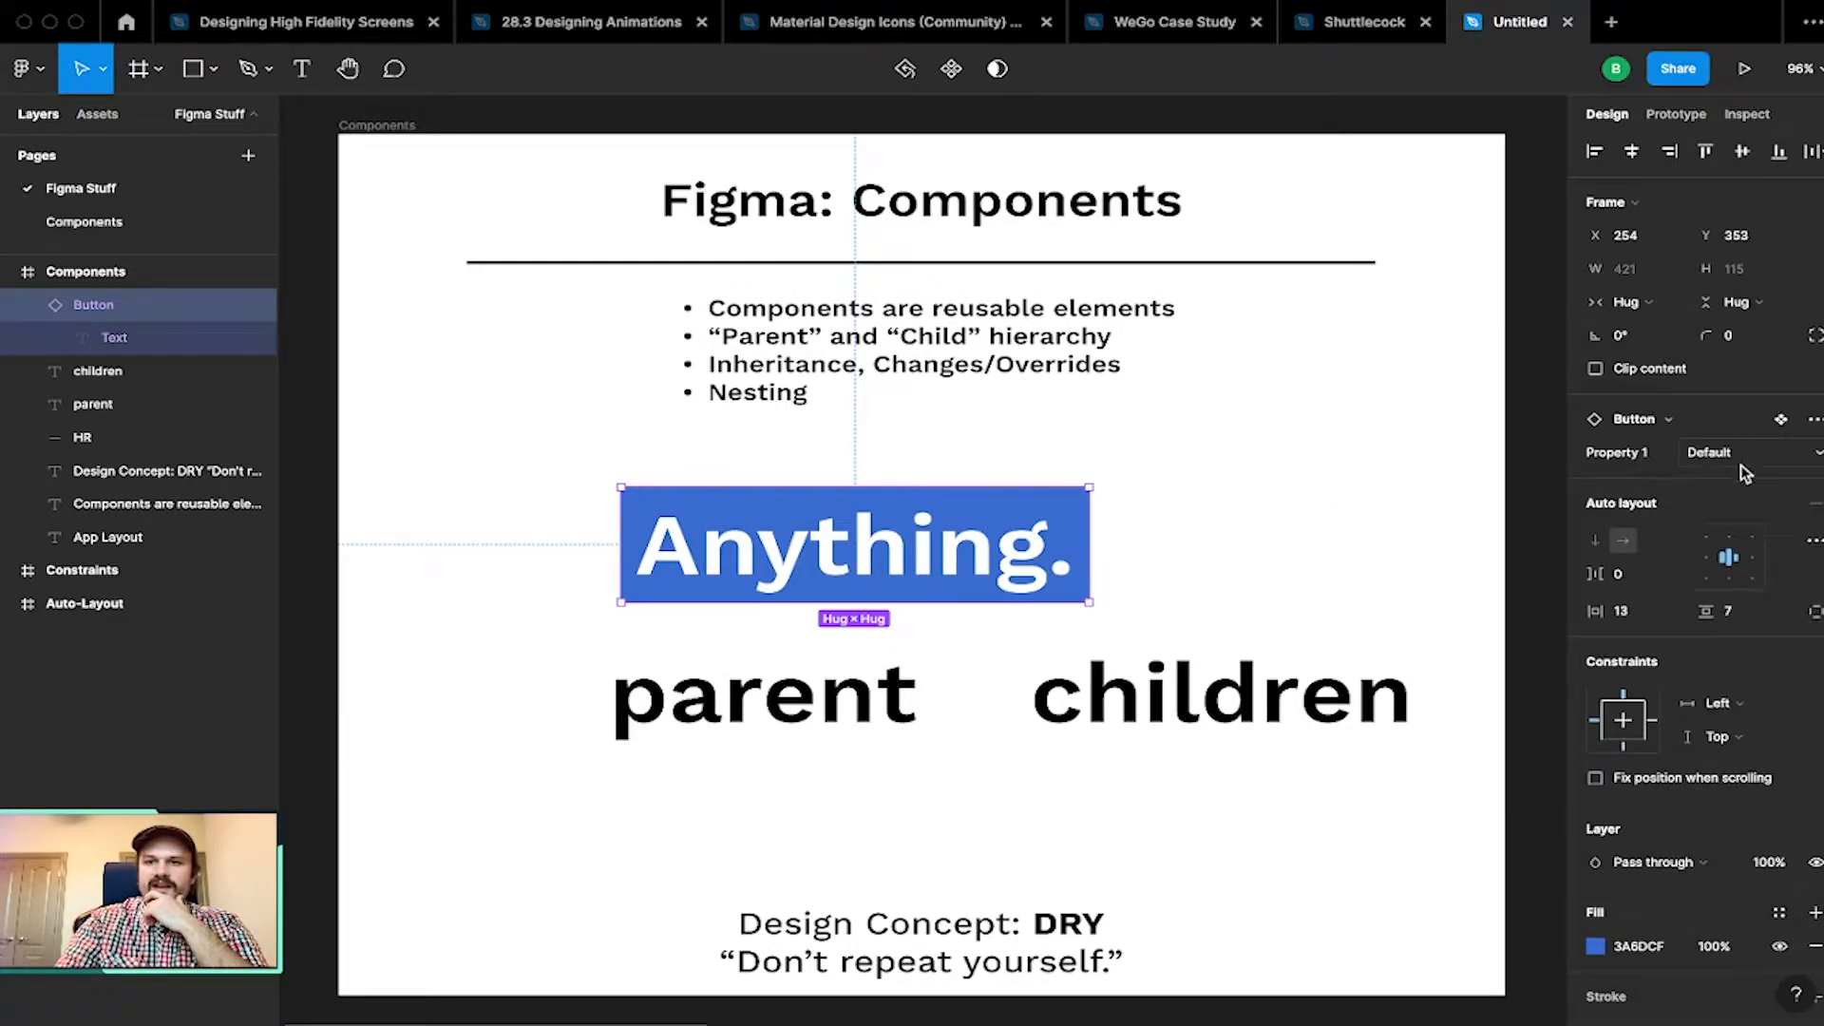
pyautogui.click(1708, 454)
pyautogui.click(1708, 453)
pyautogui.click(1708, 453)
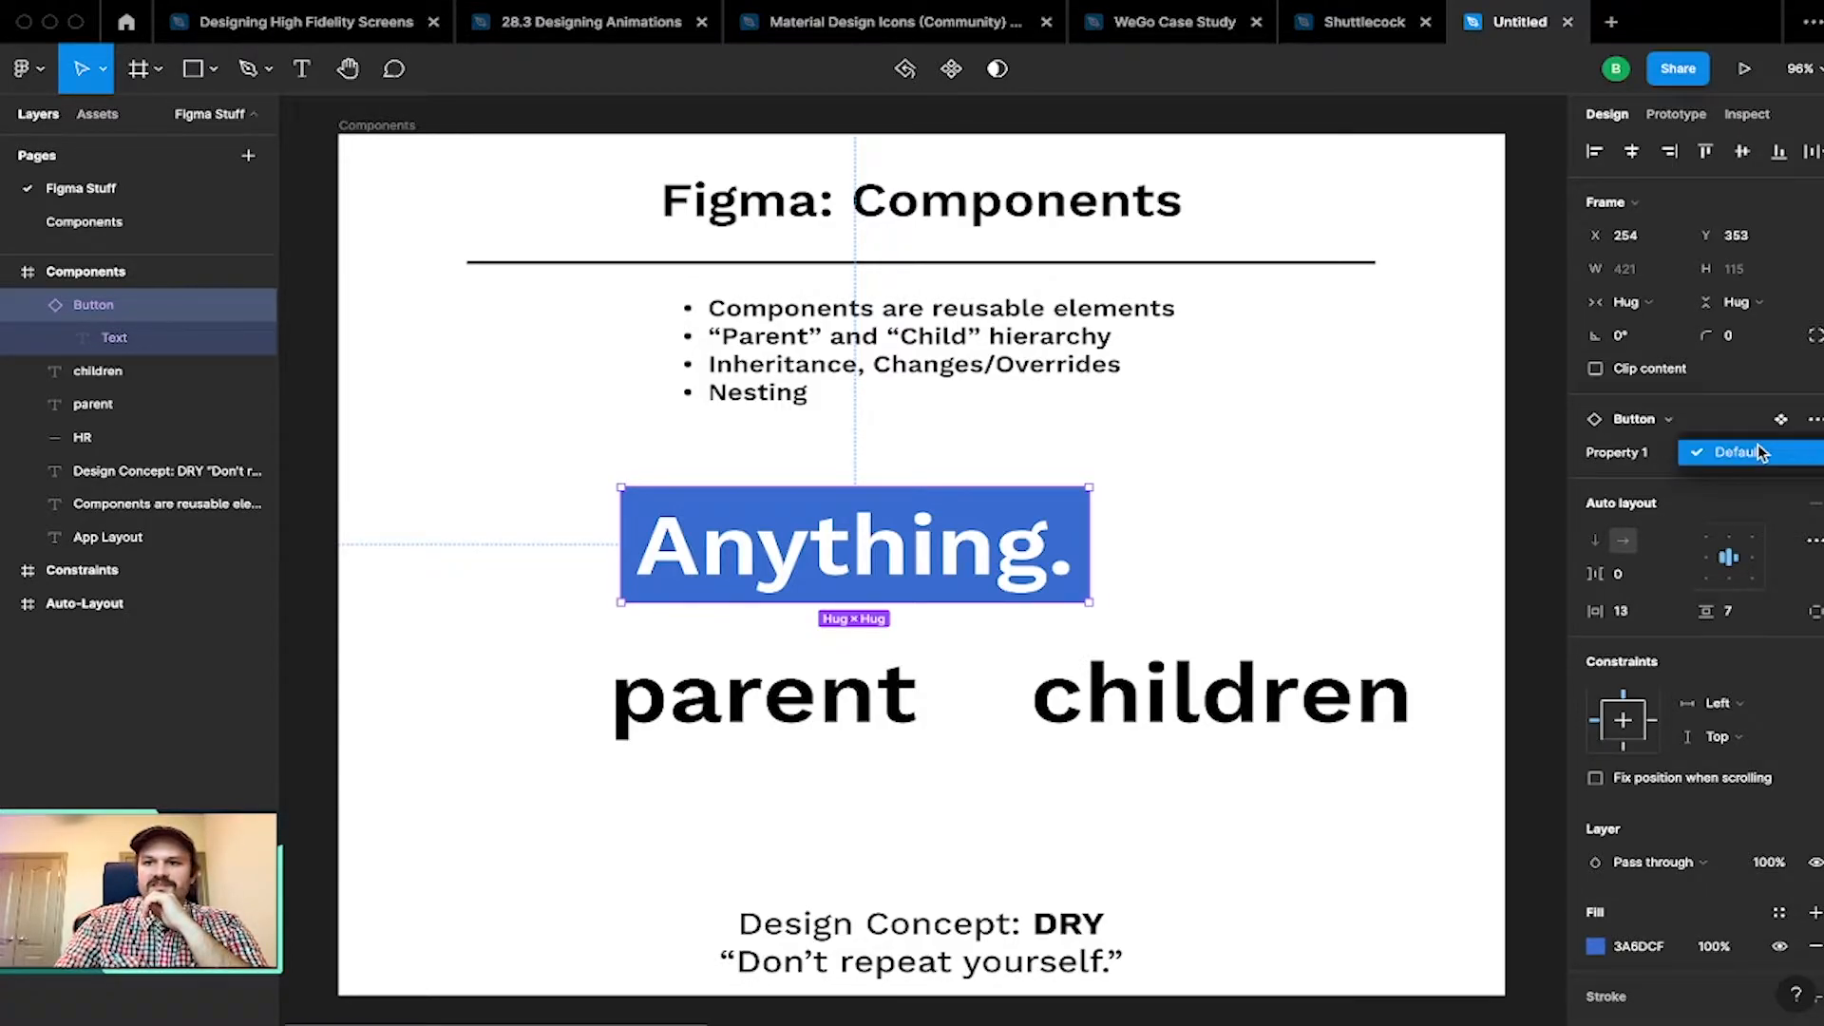
pyautogui.click(1758, 454)
pyautogui.click(1663, 424)
pyautogui.click(1663, 424)
pyautogui.click(1663, 424)
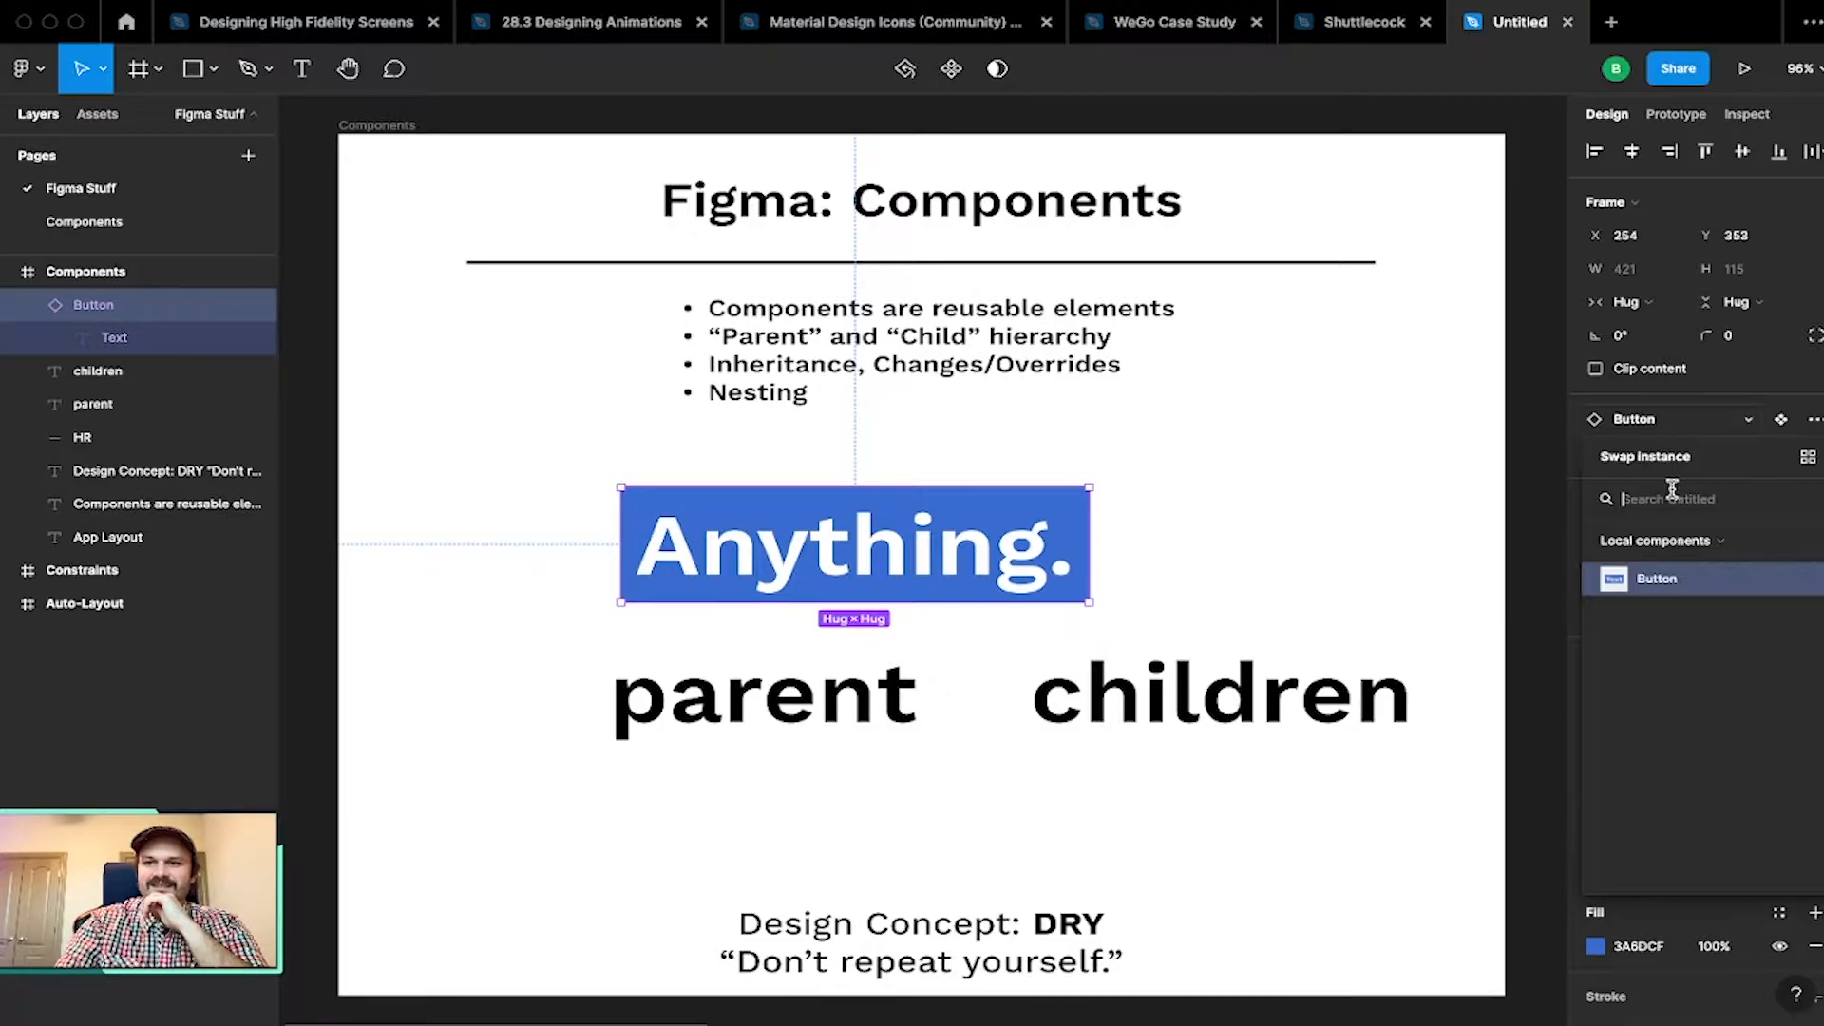
pyautogui.click(1680, 581)
pyautogui.click(1743, 456)
pyautogui.click(1743, 459)
# Step: Open the instance's main component and set the rounded variant's Property 1 value to CR
pyautogui.click(1787, 423)
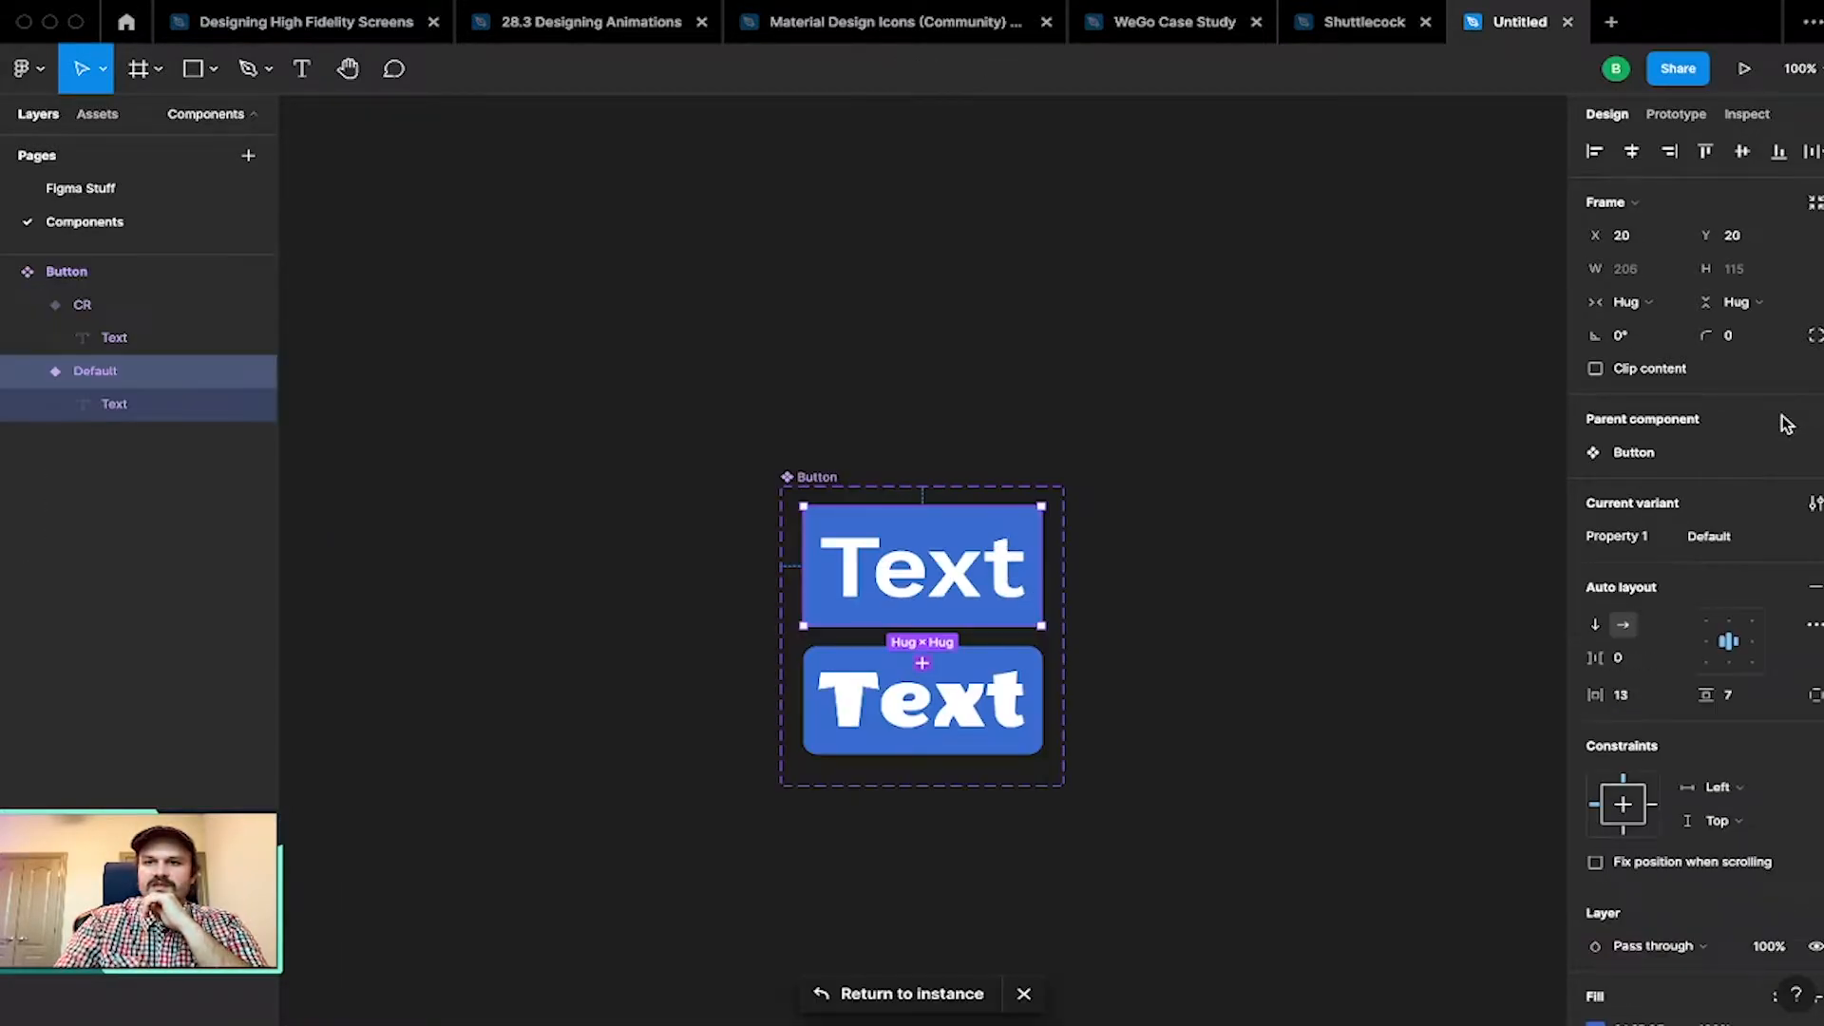
pyautogui.click(1315, 483)
pyautogui.click(963, 656)
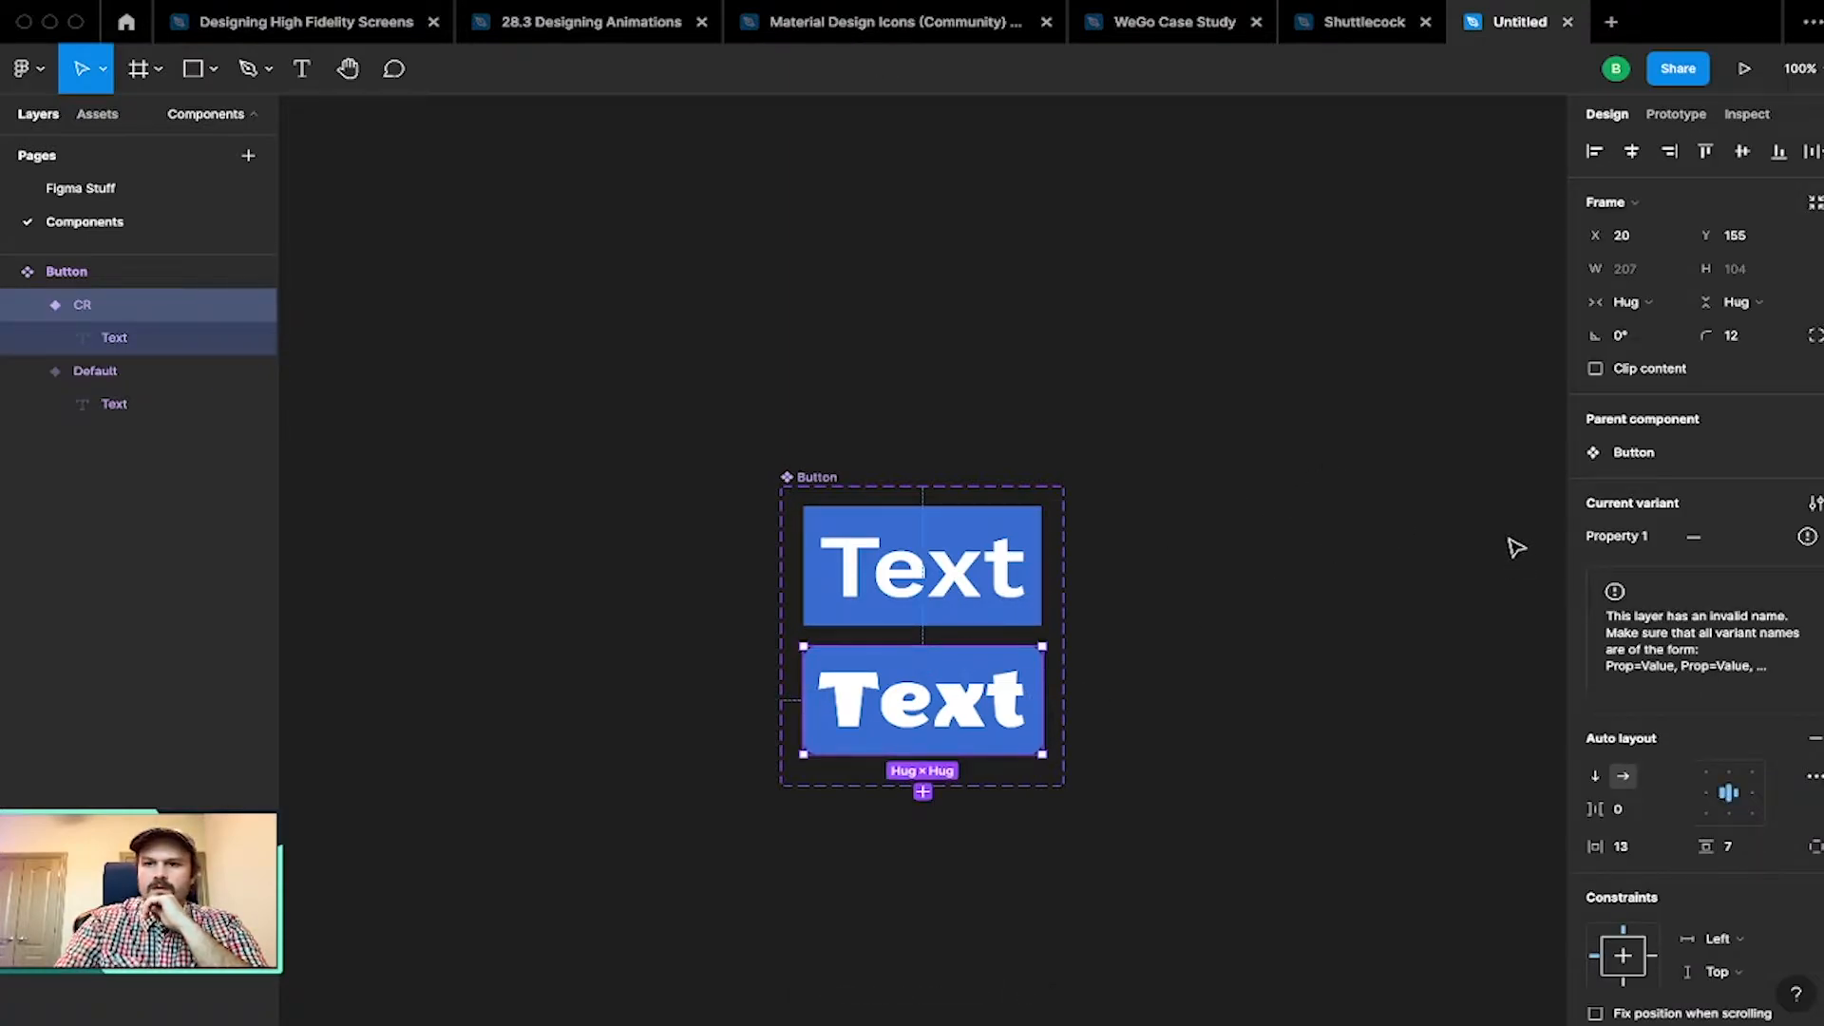
pyautogui.click(1716, 535)
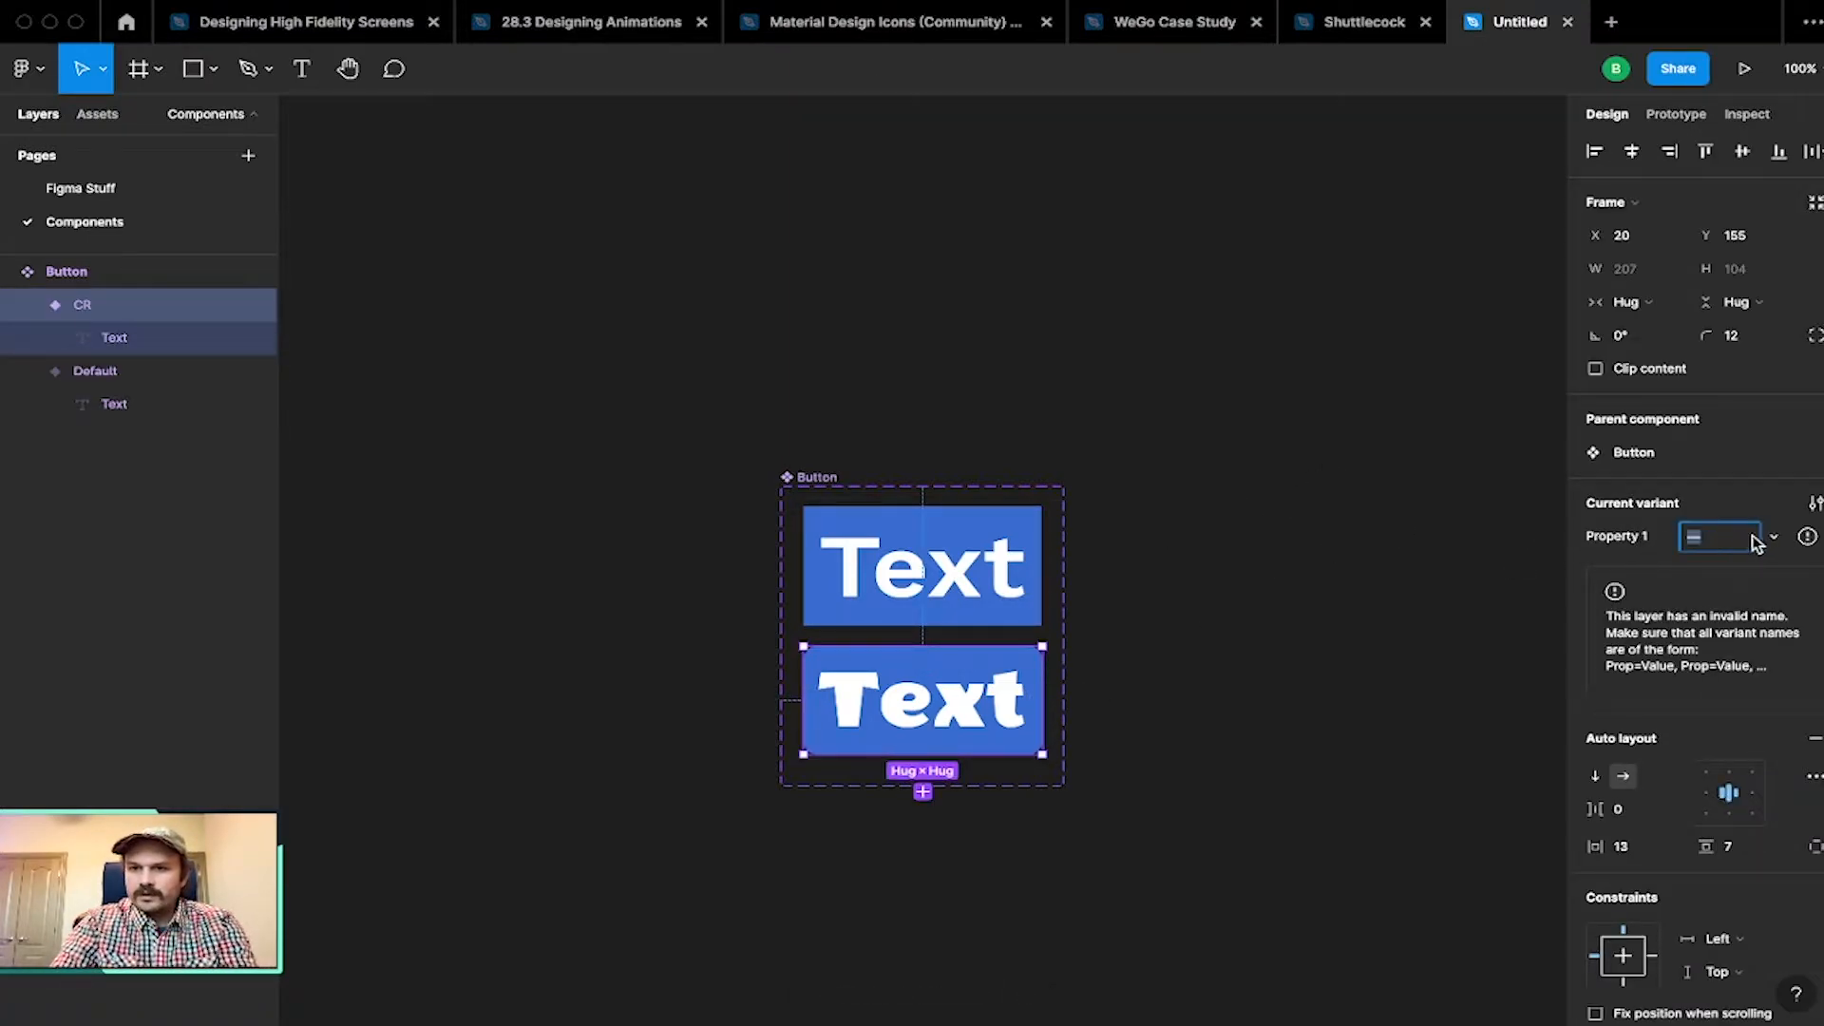
pyautogui.write('C')
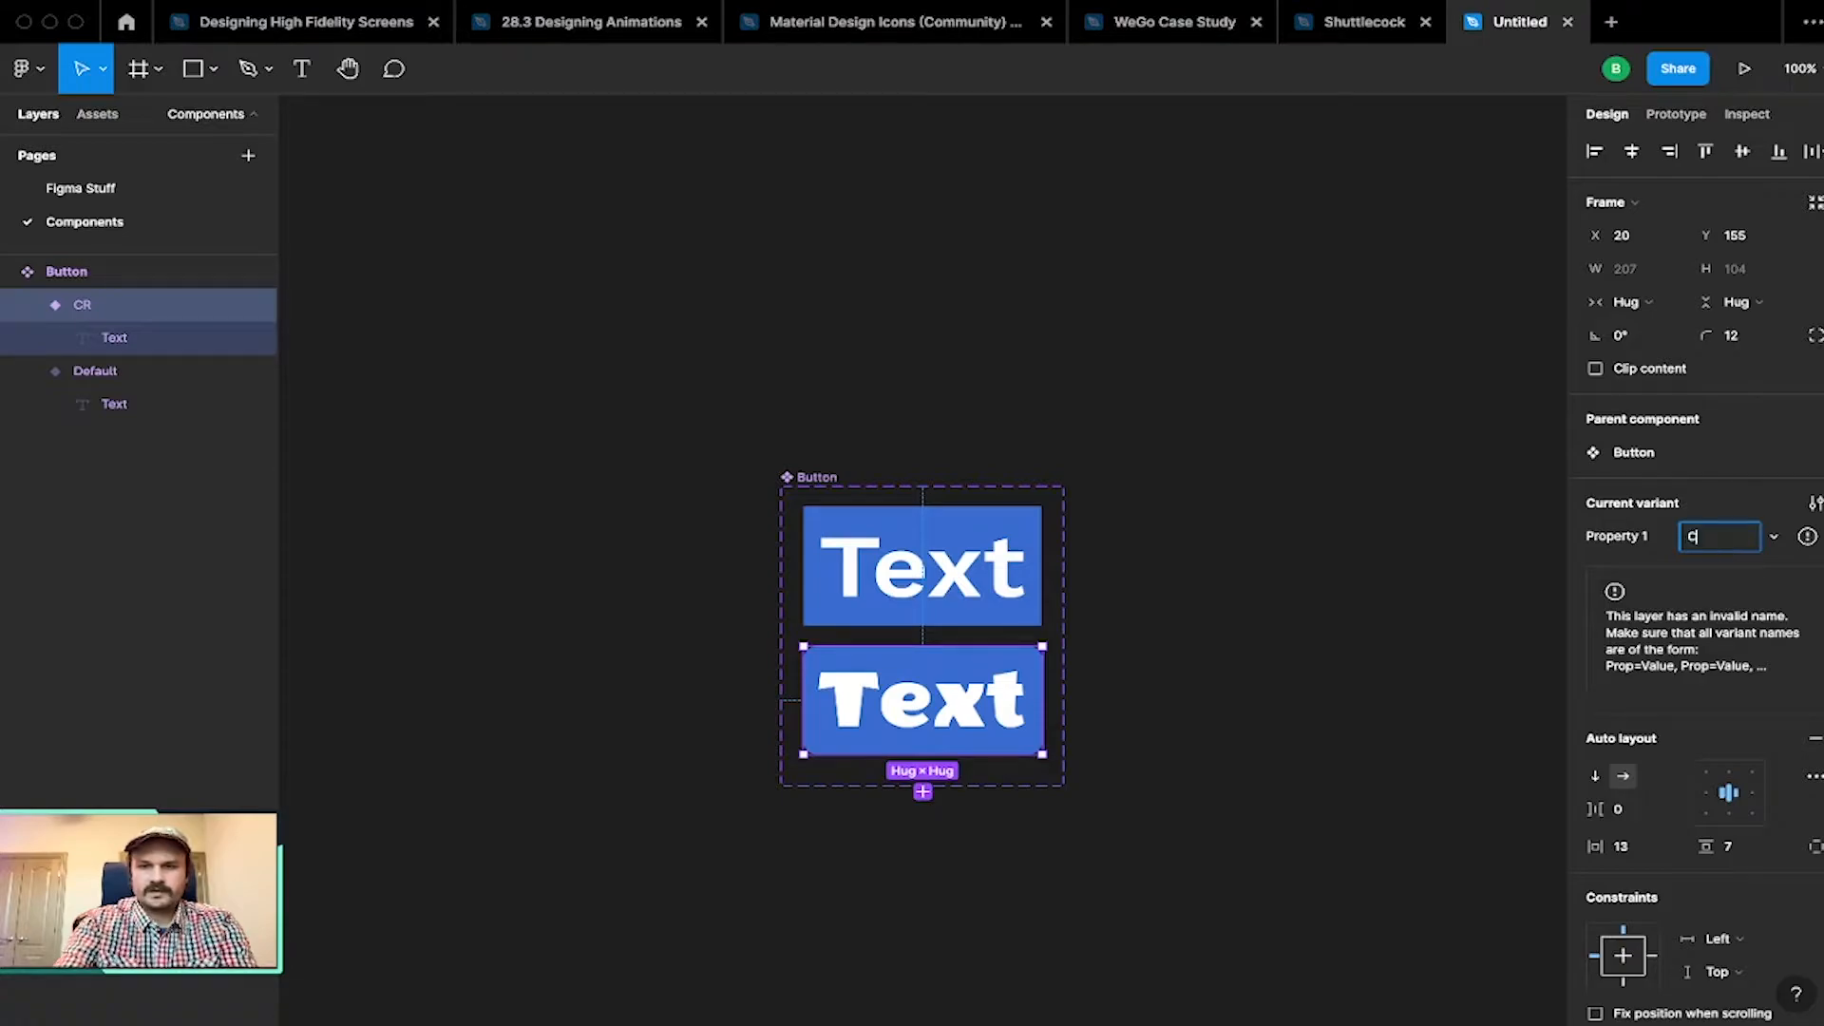
pyautogui.write('R')
pyautogui.press('Return')
pyautogui.click(1406, 463)
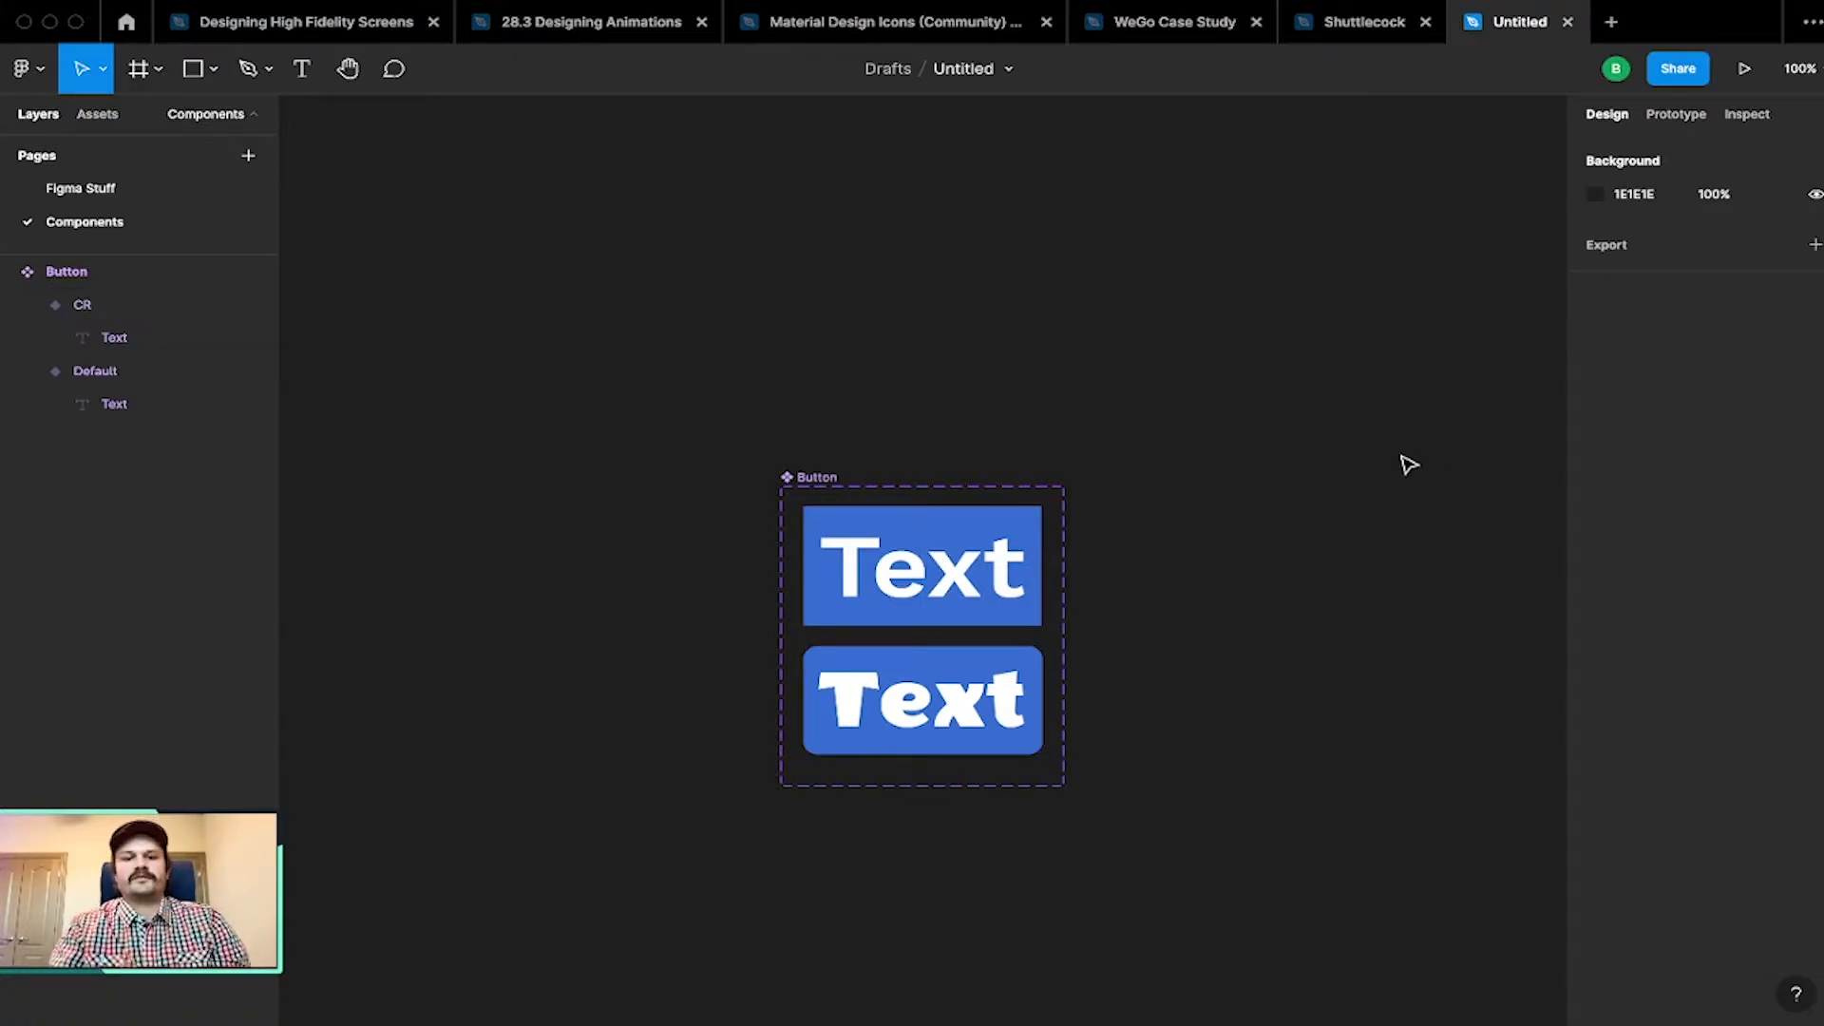
pyautogui.click(940, 680)
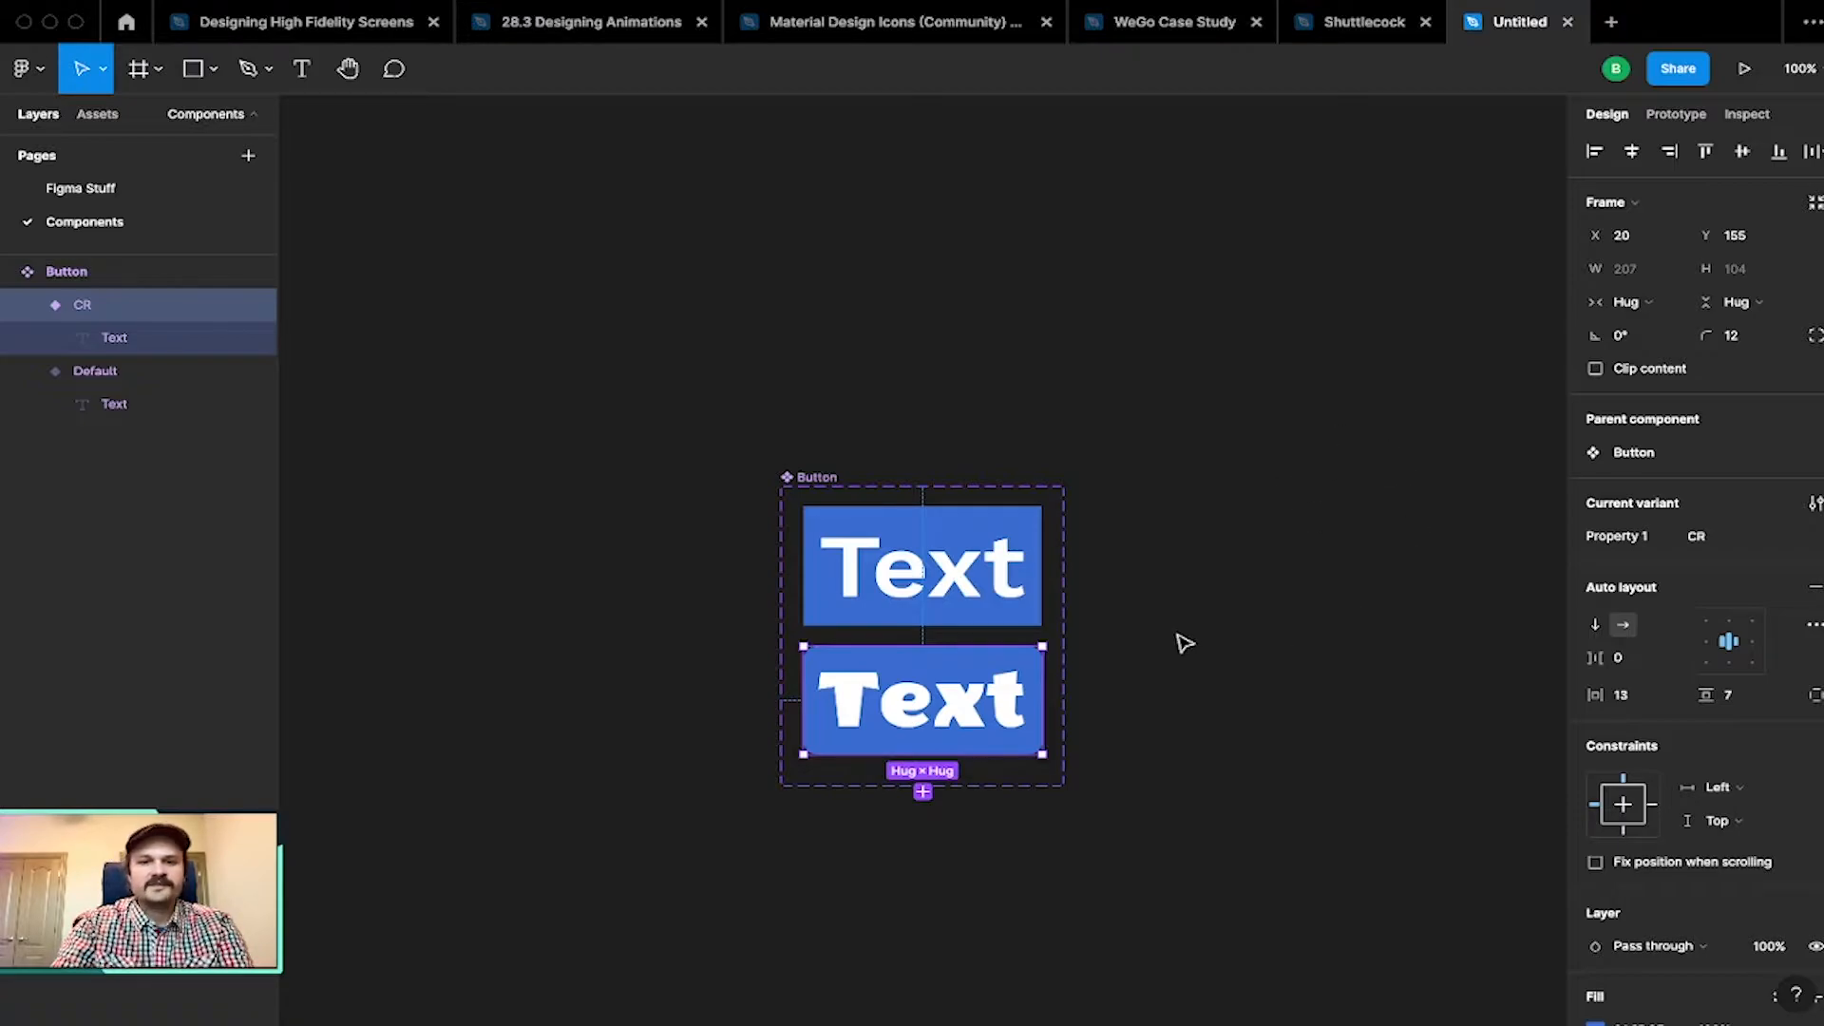
pyautogui.click(1188, 484)
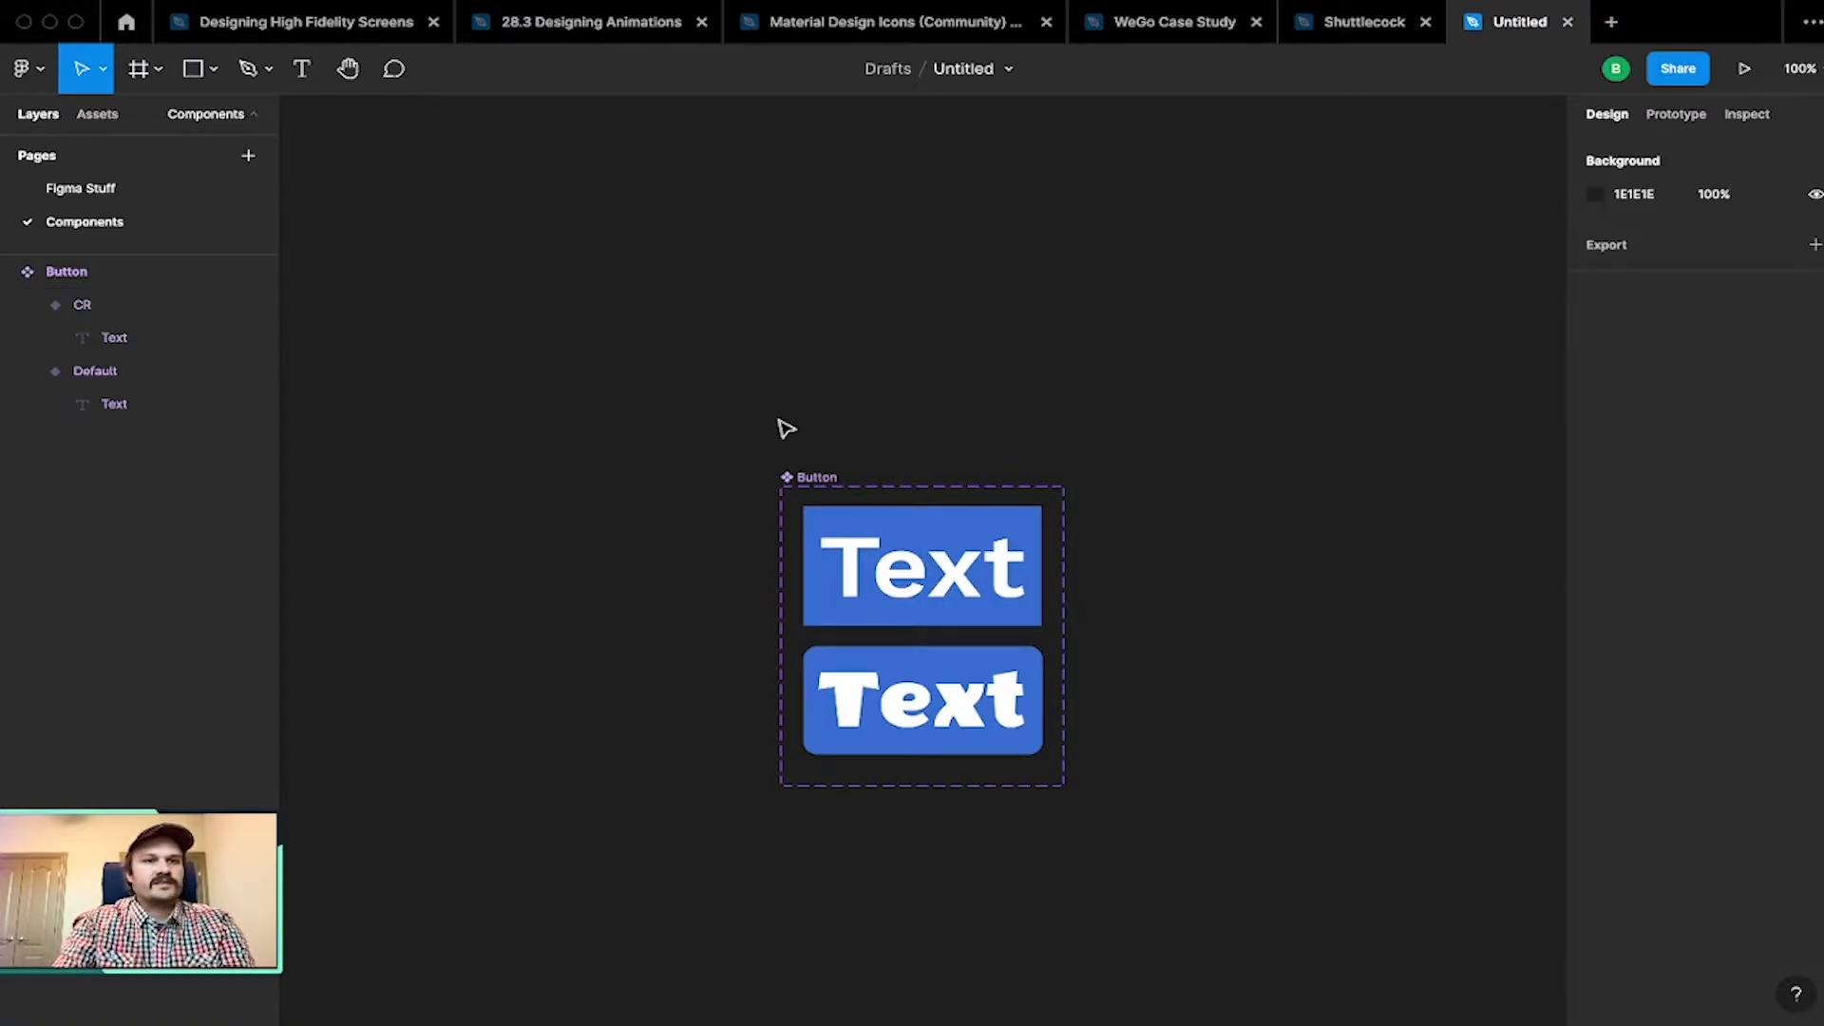
# Step: Return to the Figma Stuff page and check the Property 1 options of the "Anything." button instance
pyautogui.click(95, 188)
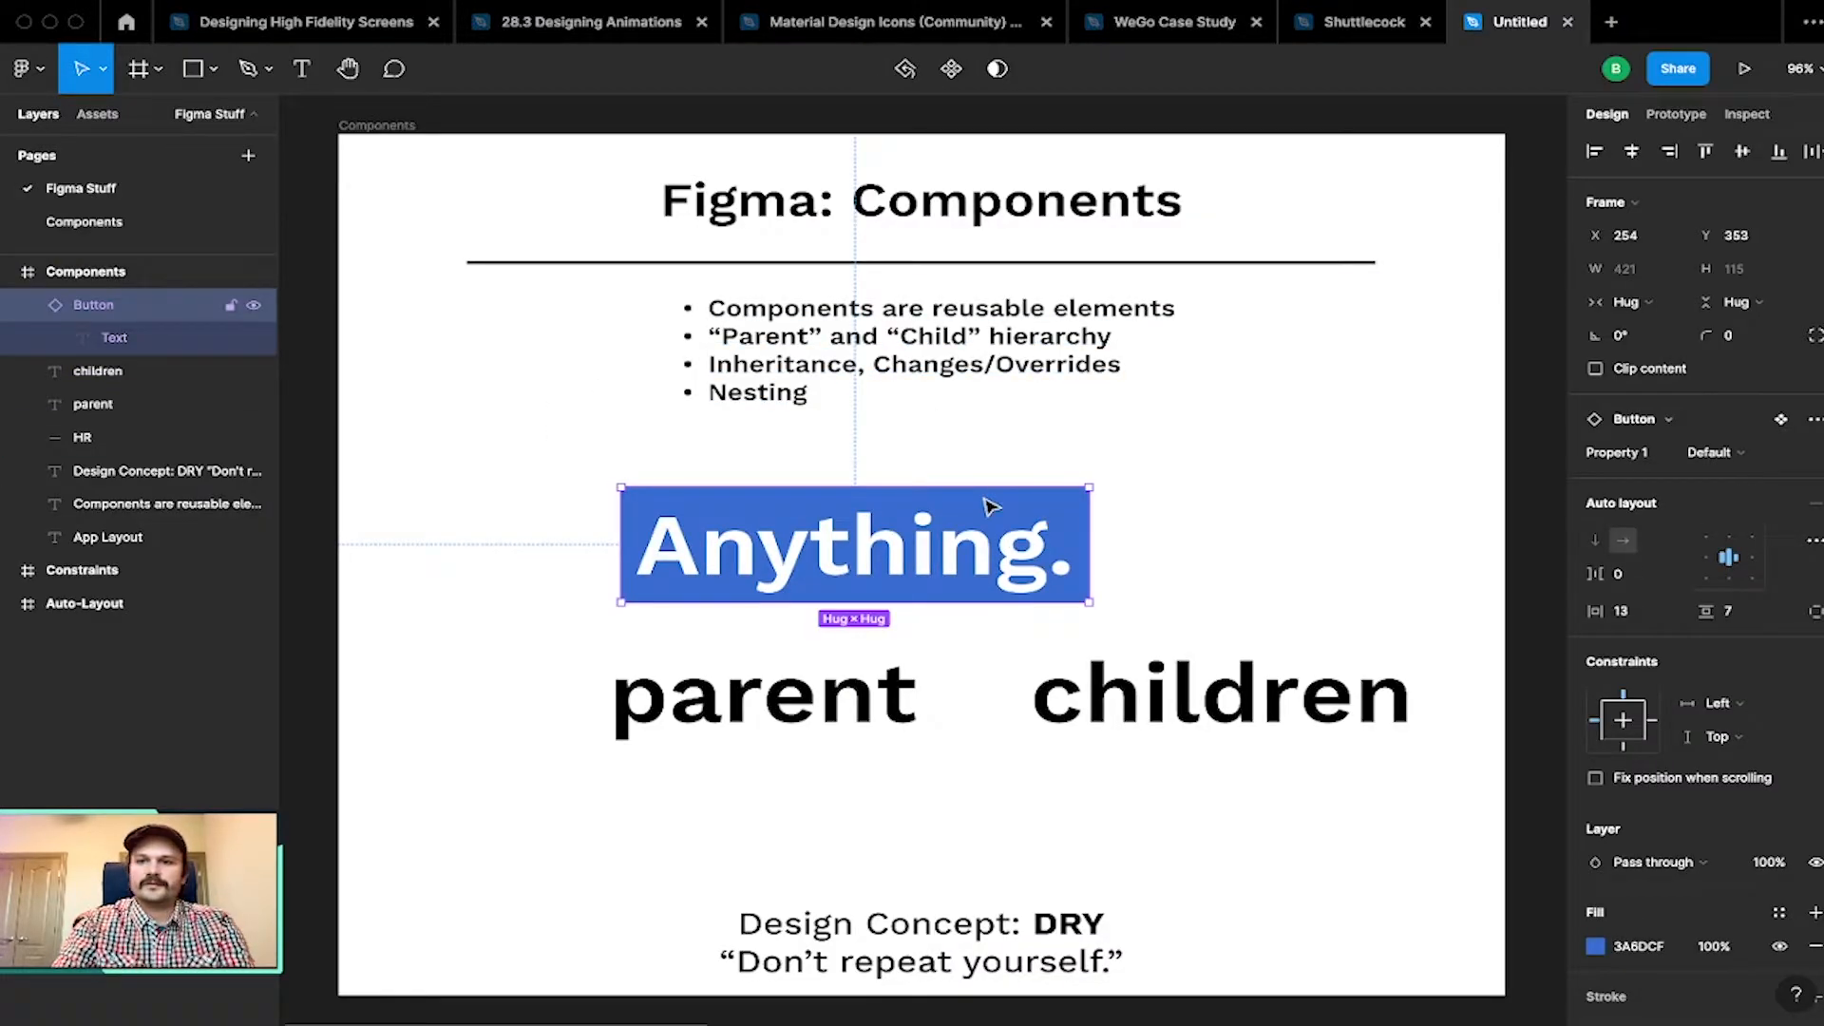
pyautogui.click(1722, 458)
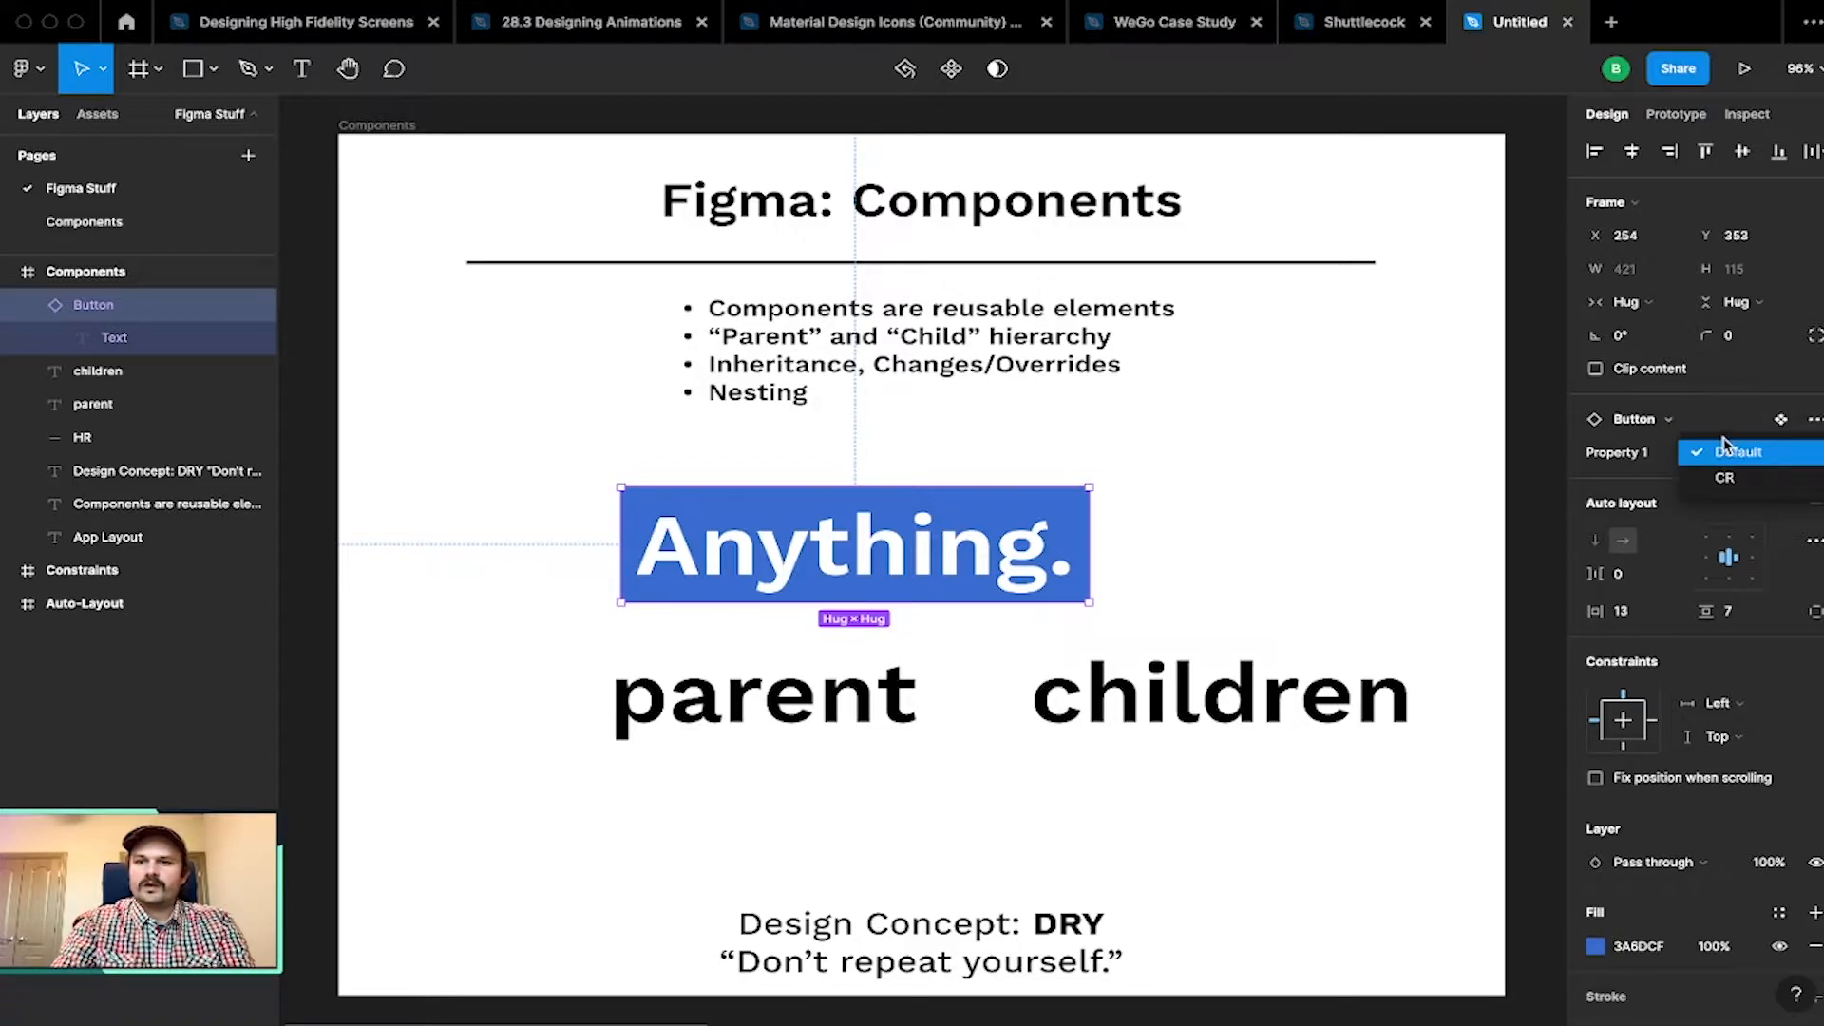
pyautogui.click(1723, 451)
# Step: Duplicate the "Anything." button instance beside the original, placing the copy at about X 536, Y 365
pyautogui.click(1032, 482)
pyautogui.click(988, 570)
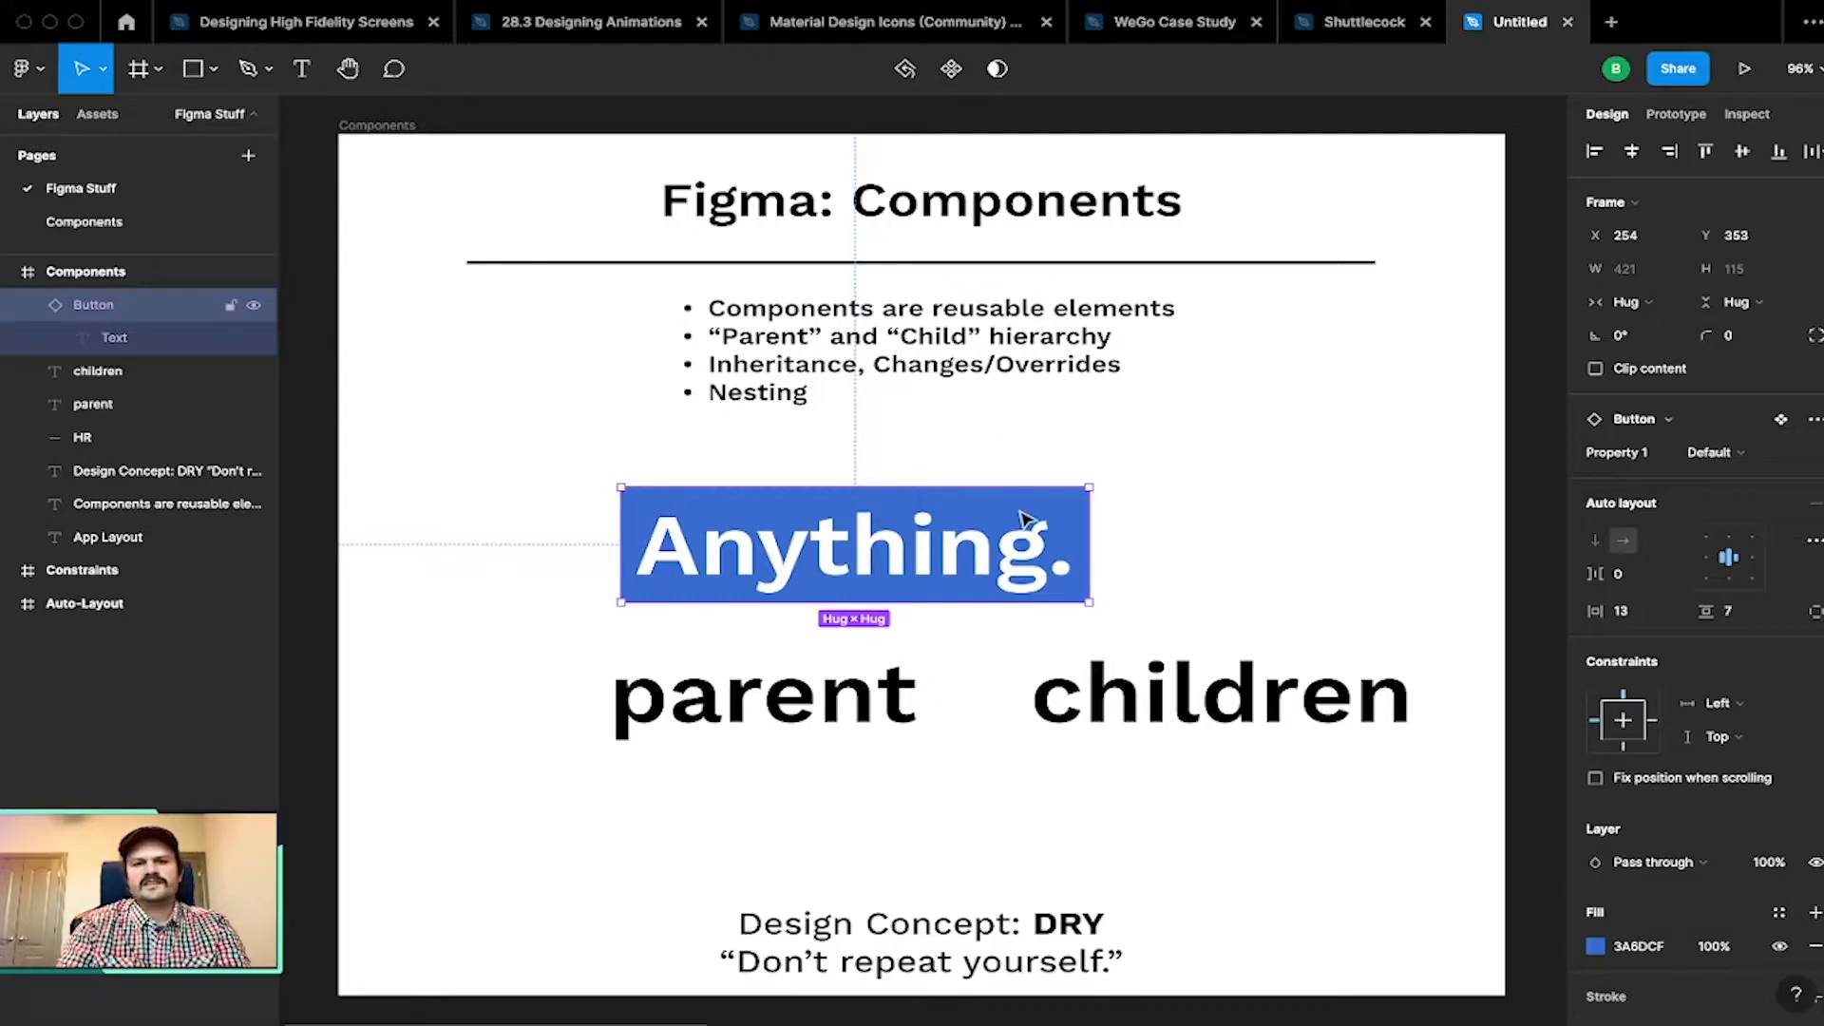
pyautogui.moveTo(862, 521); pyautogui.dragTo(1183, 551)
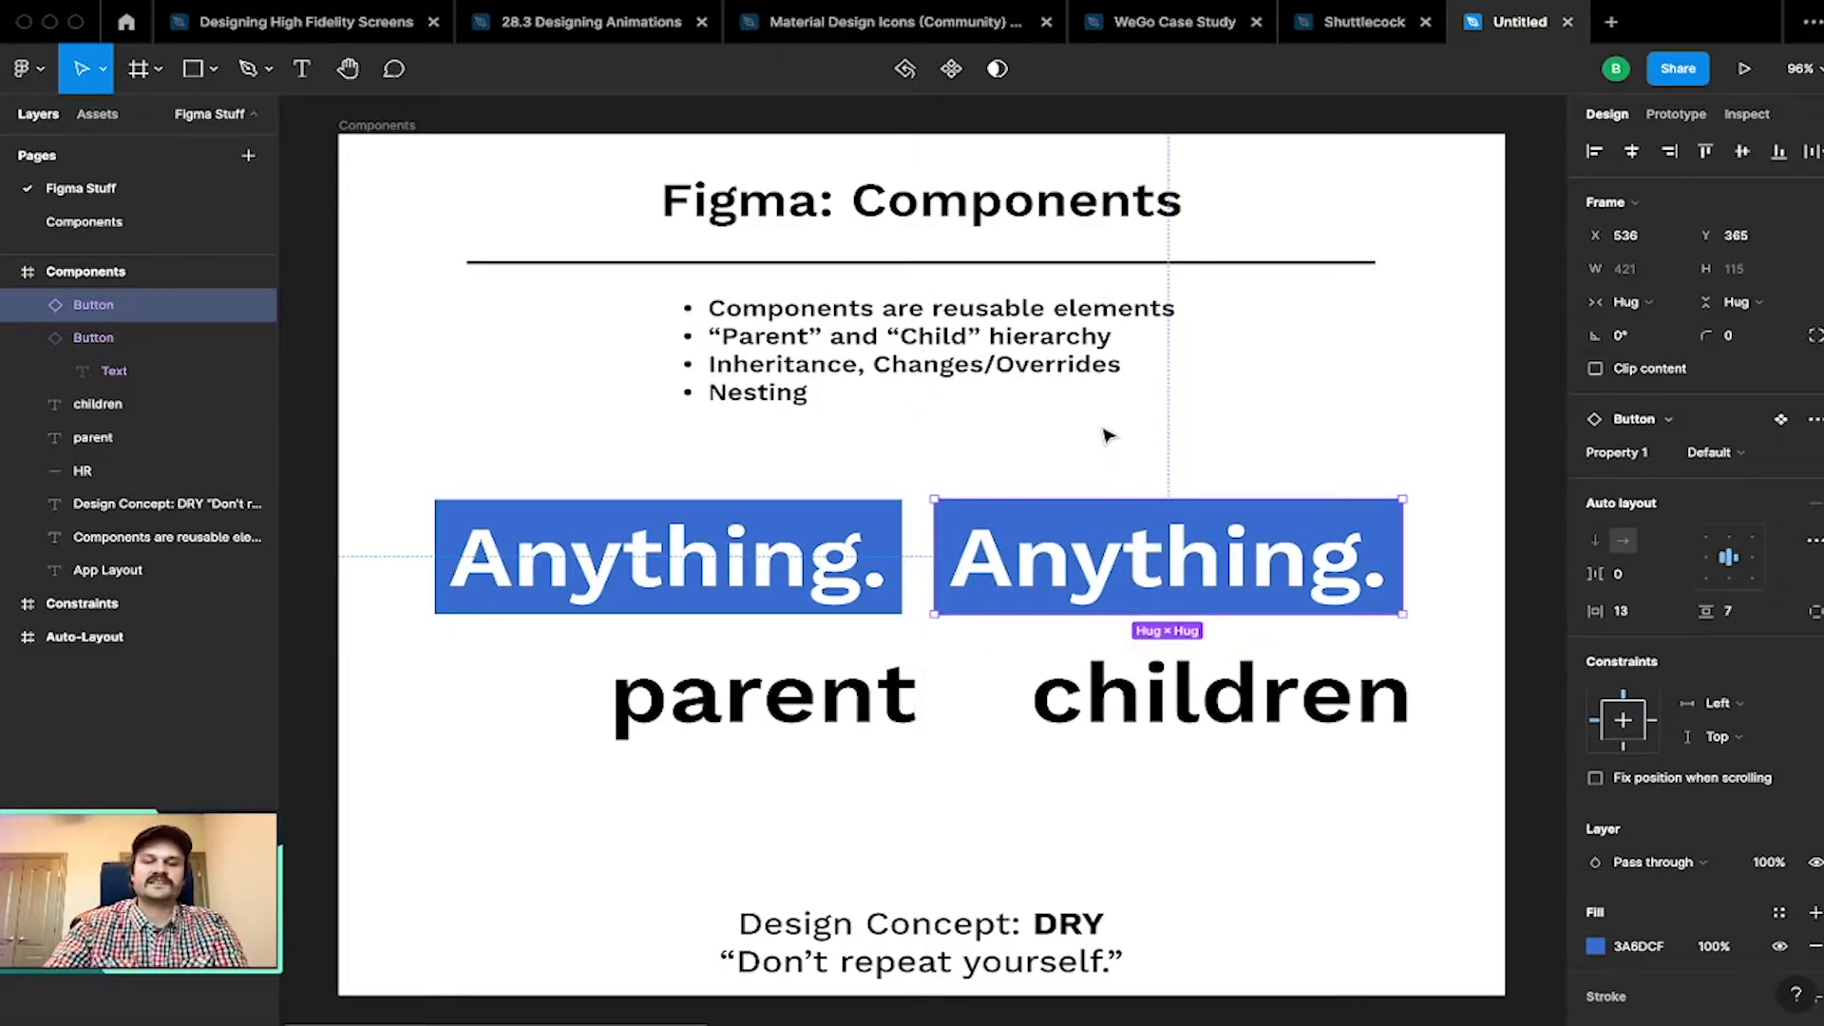
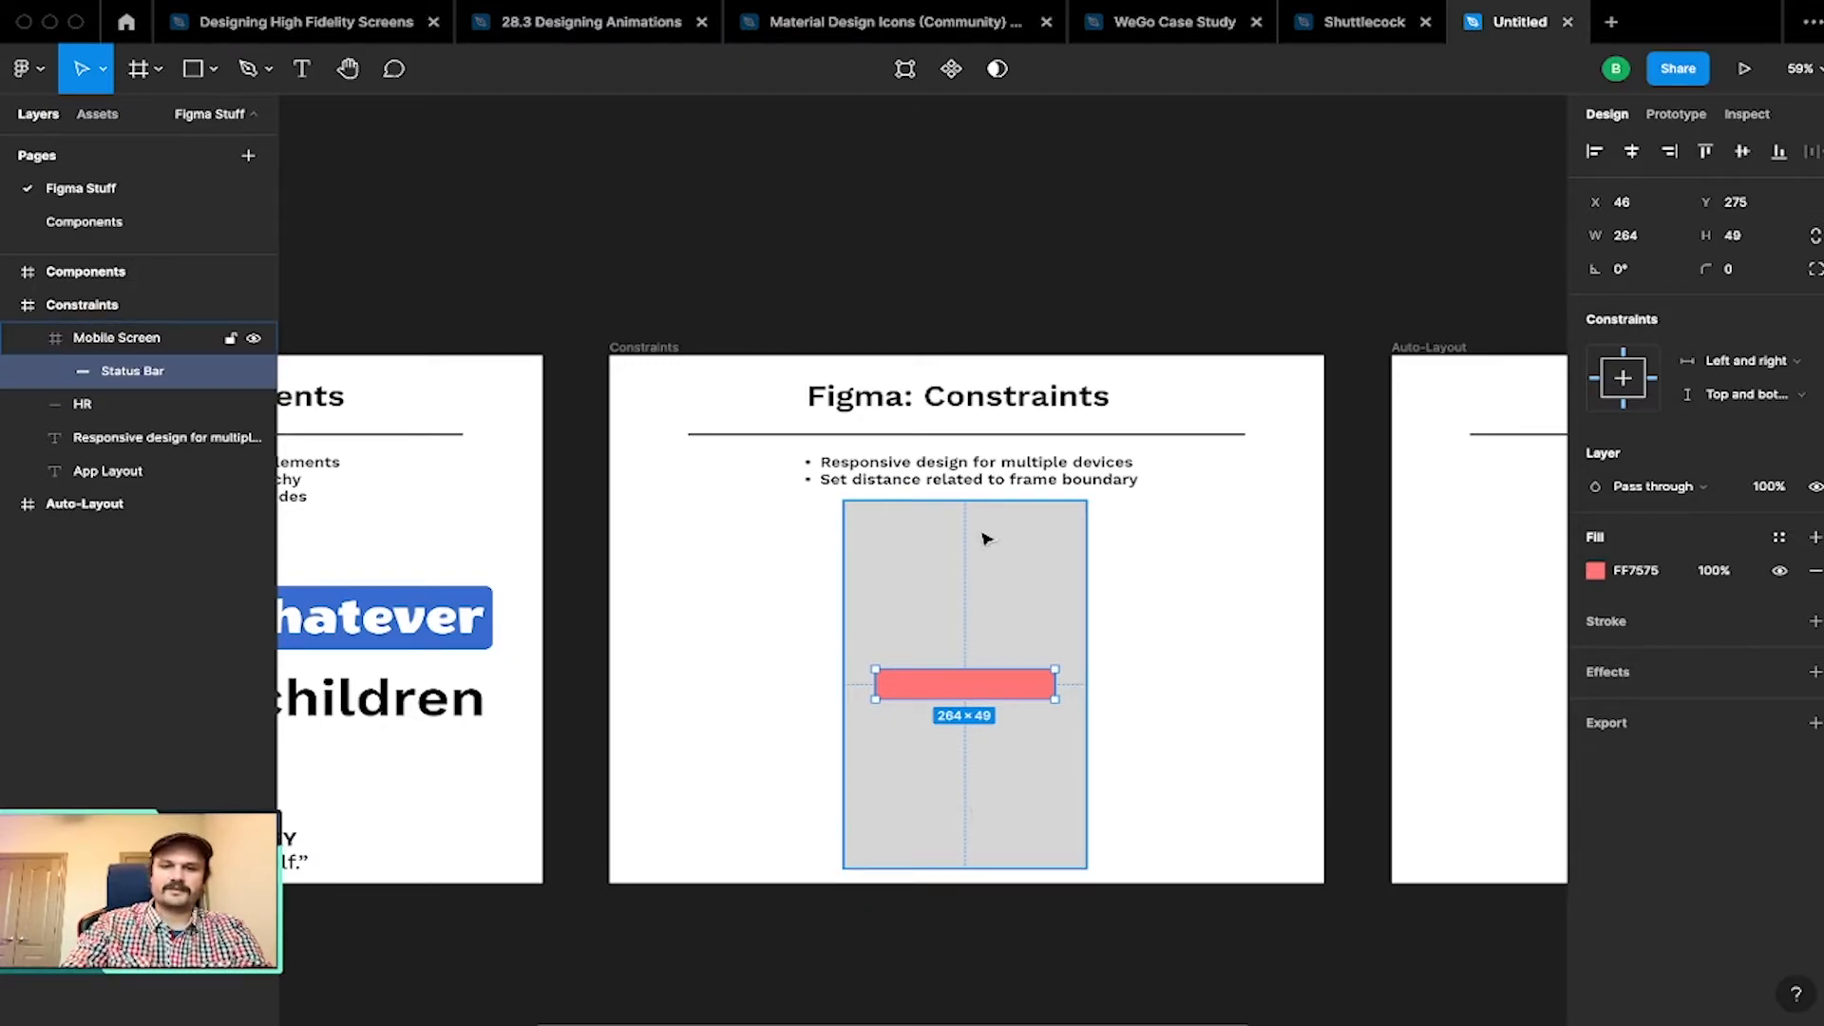
# Step: Resize the Mobile Screen frame on the Constraints slide to about 268 × 583 and move it to about X 339, Y 347
pyautogui.click(1083, 863)
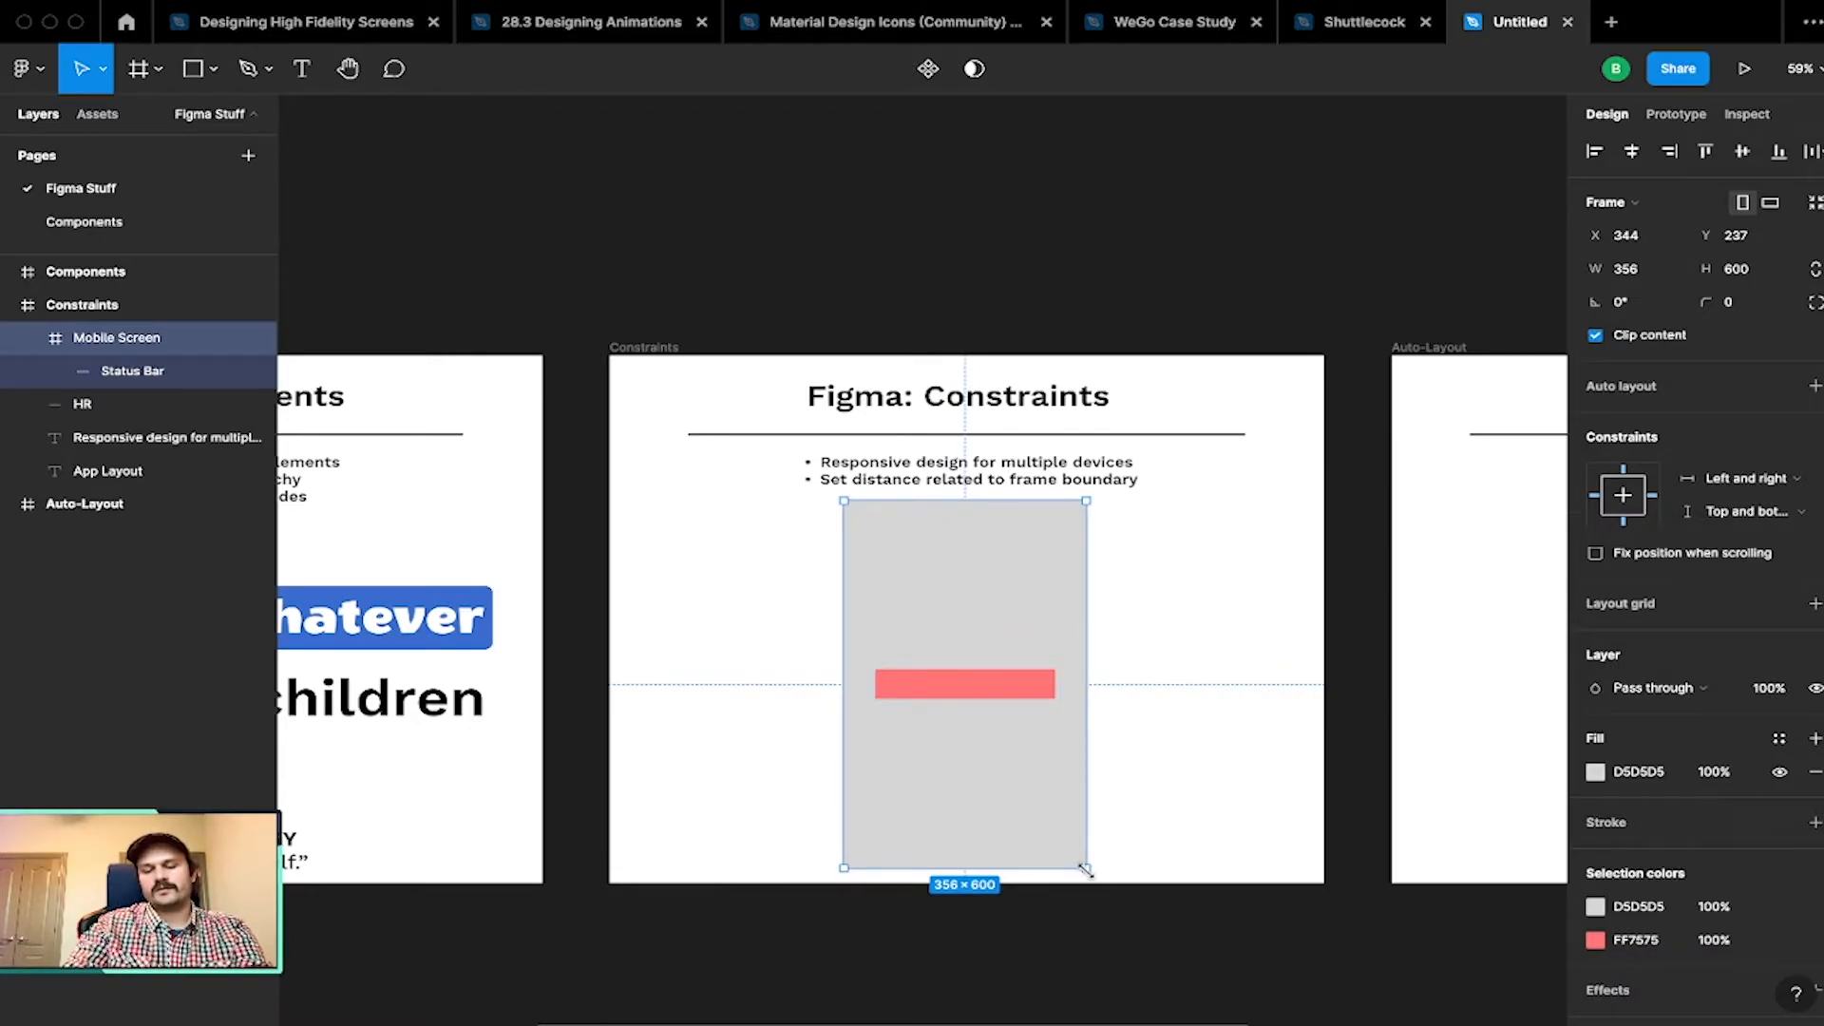
pyautogui.moveTo(1086, 868); pyautogui.dragTo(1026, 857)
pyautogui.moveTo(940, 697); pyautogui.dragTo(952, 749)
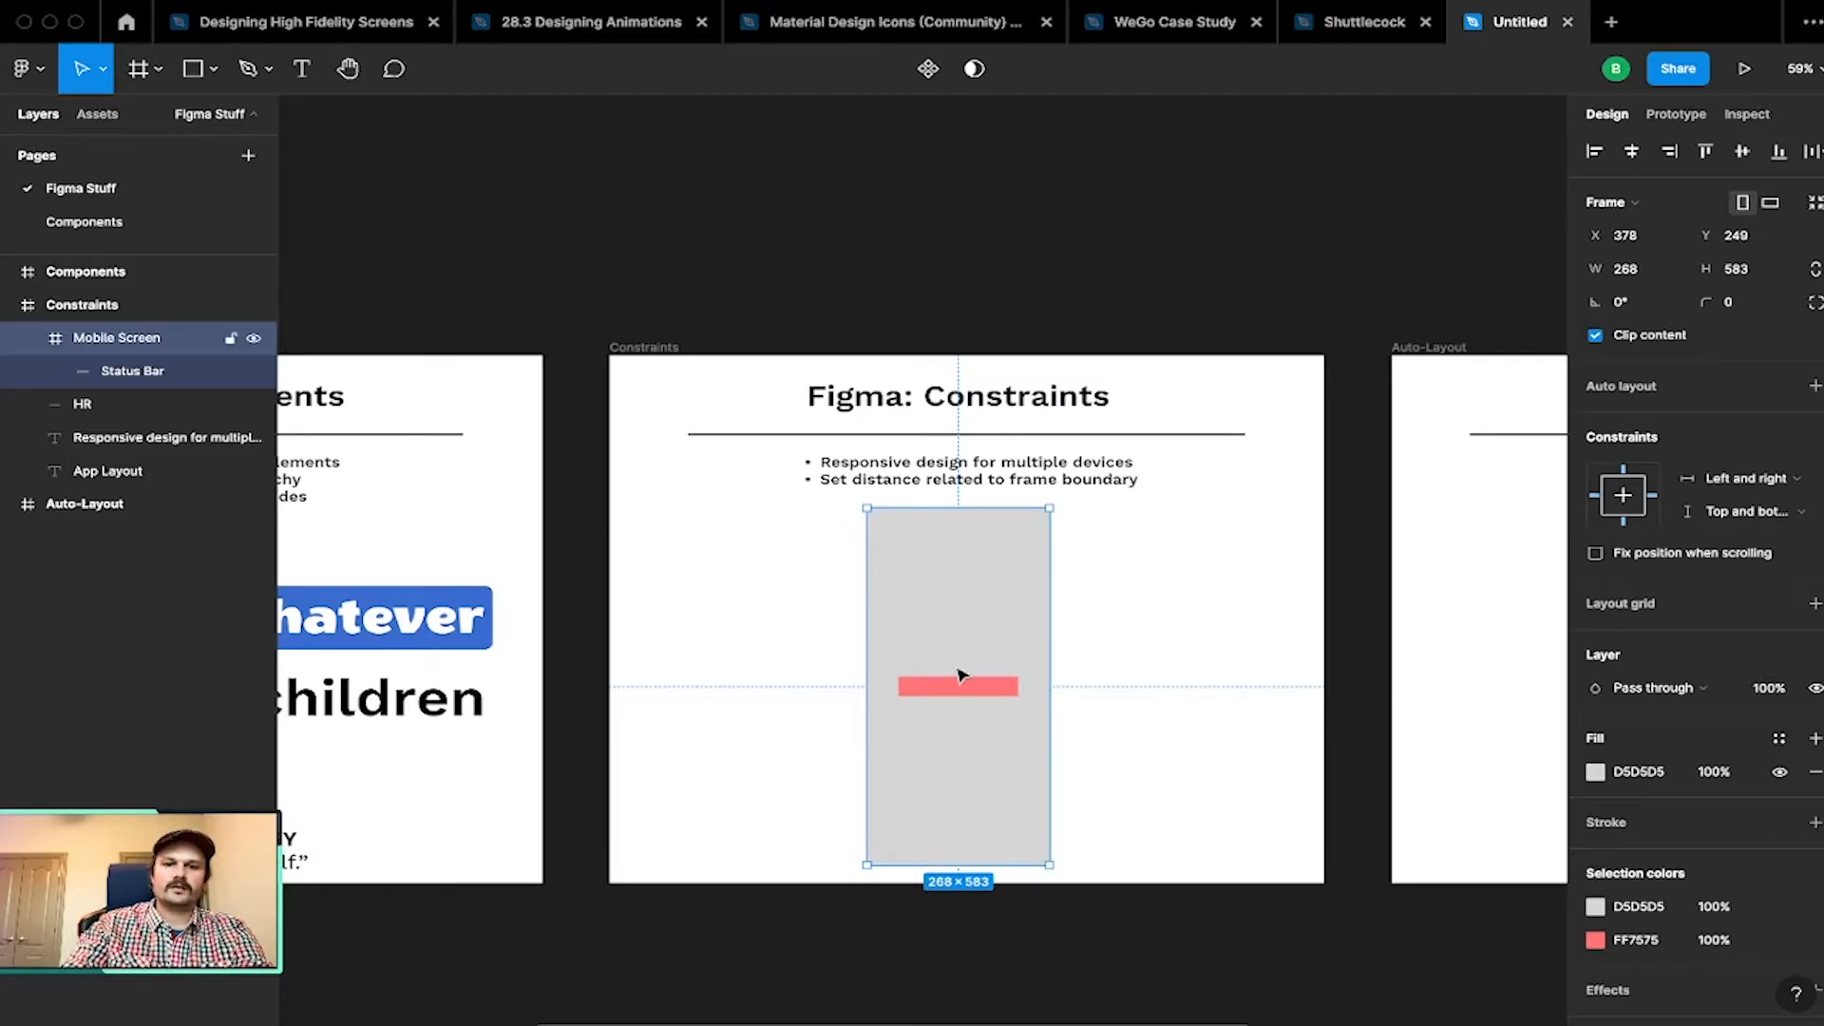
pyautogui.moveTo(1041, 862)
pyautogui.mouseDown()
pyautogui.moveTo(1038, 797)
pyautogui.moveTo(1018, 839)
pyautogui.moveTo(1063, 880)
pyautogui.moveTo(1190, 857)
pyautogui.moveTo(1070, 960)
pyautogui.moveTo(1071, 812)
pyautogui.moveTo(941, 961)
pyautogui.moveTo(951, 731)
pyautogui.moveTo(960, 940)
pyautogui.moveTo(1149, 721)
pyautogui.moveTo(897, 732)
pyautogui.moveTo(969, 829)
pyautogui.moveTo(953, 738)
pyautogui.moveTo(1136, 835)
pyautogui.moveTo(1102, 738)
pyautogui.moveTo(1052, 867)
pyautogui.mouseUp()
pyautogui.moveTo(1045, 582); pyautogui.dragTo(1189, 598)
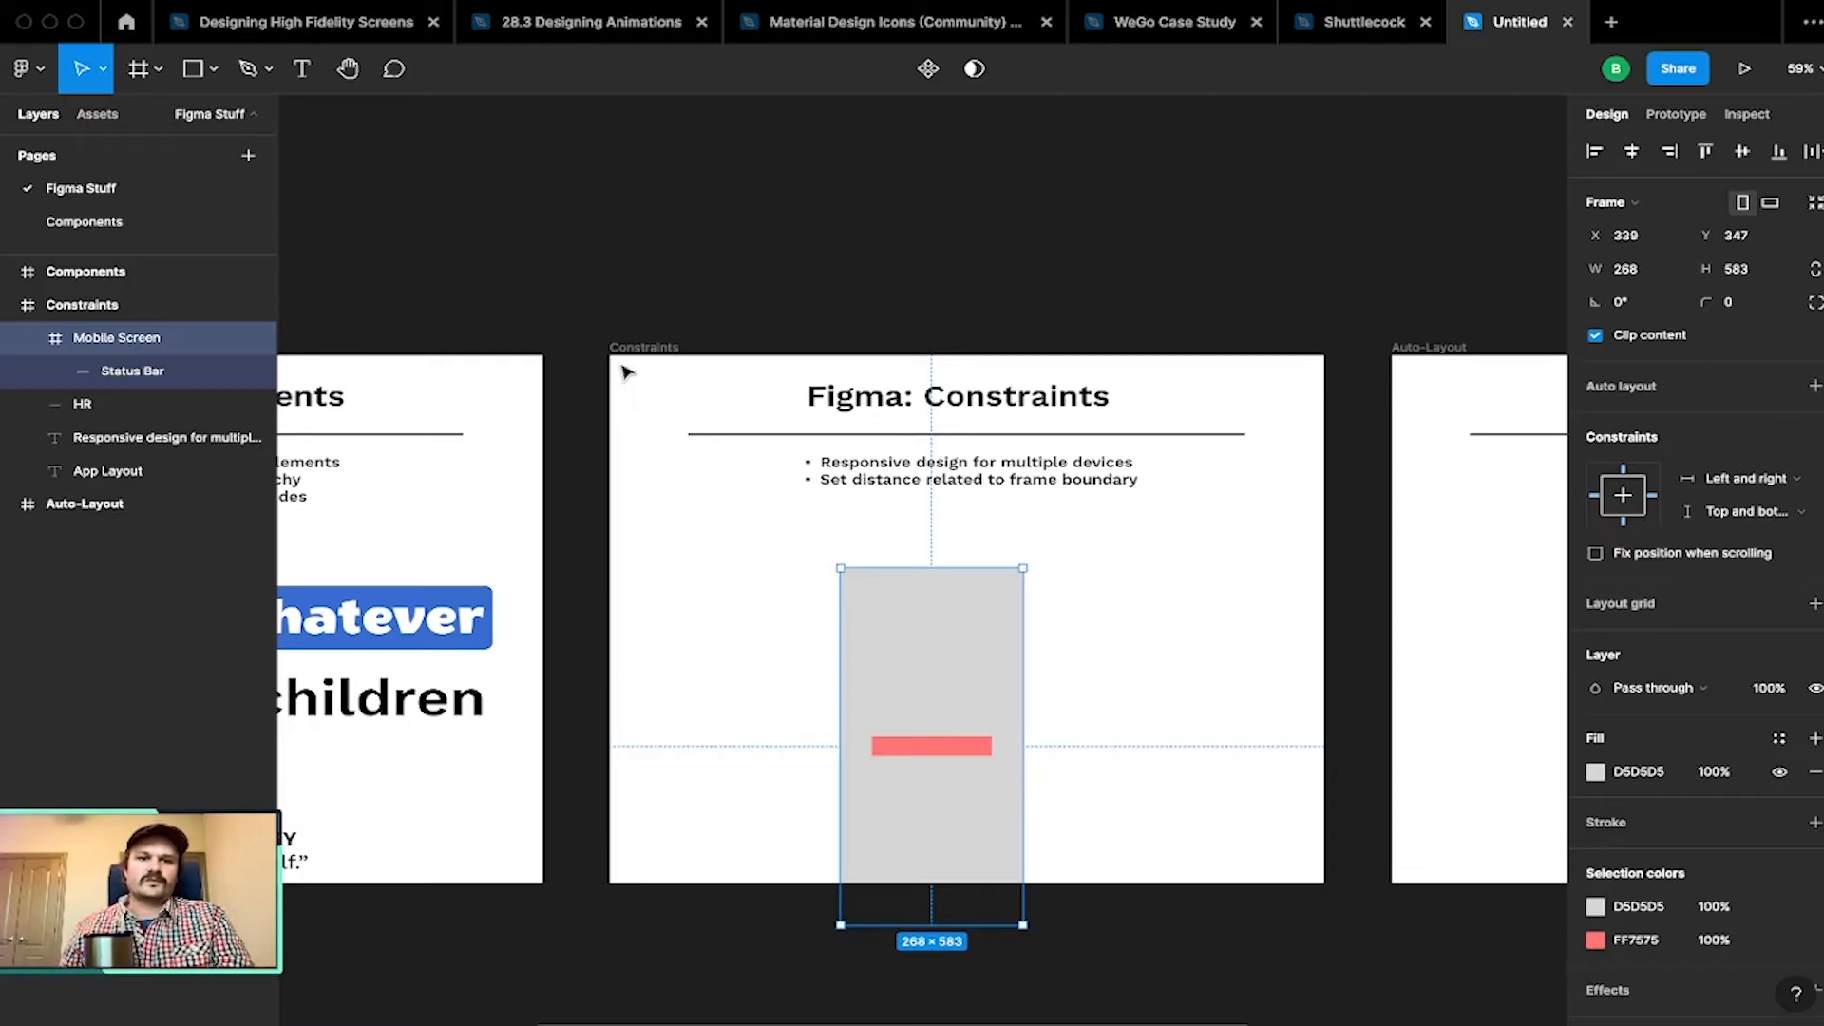
# Step: Review the Components slide and return to the Constraints slide
pyautogui.hscroll(-5, 626, 371)
pyautogui.scroll(1, 626, 370)
pyautogui.hscroll(-6, 625, 370)
pyautogui.scroll(-2, 625, 371)
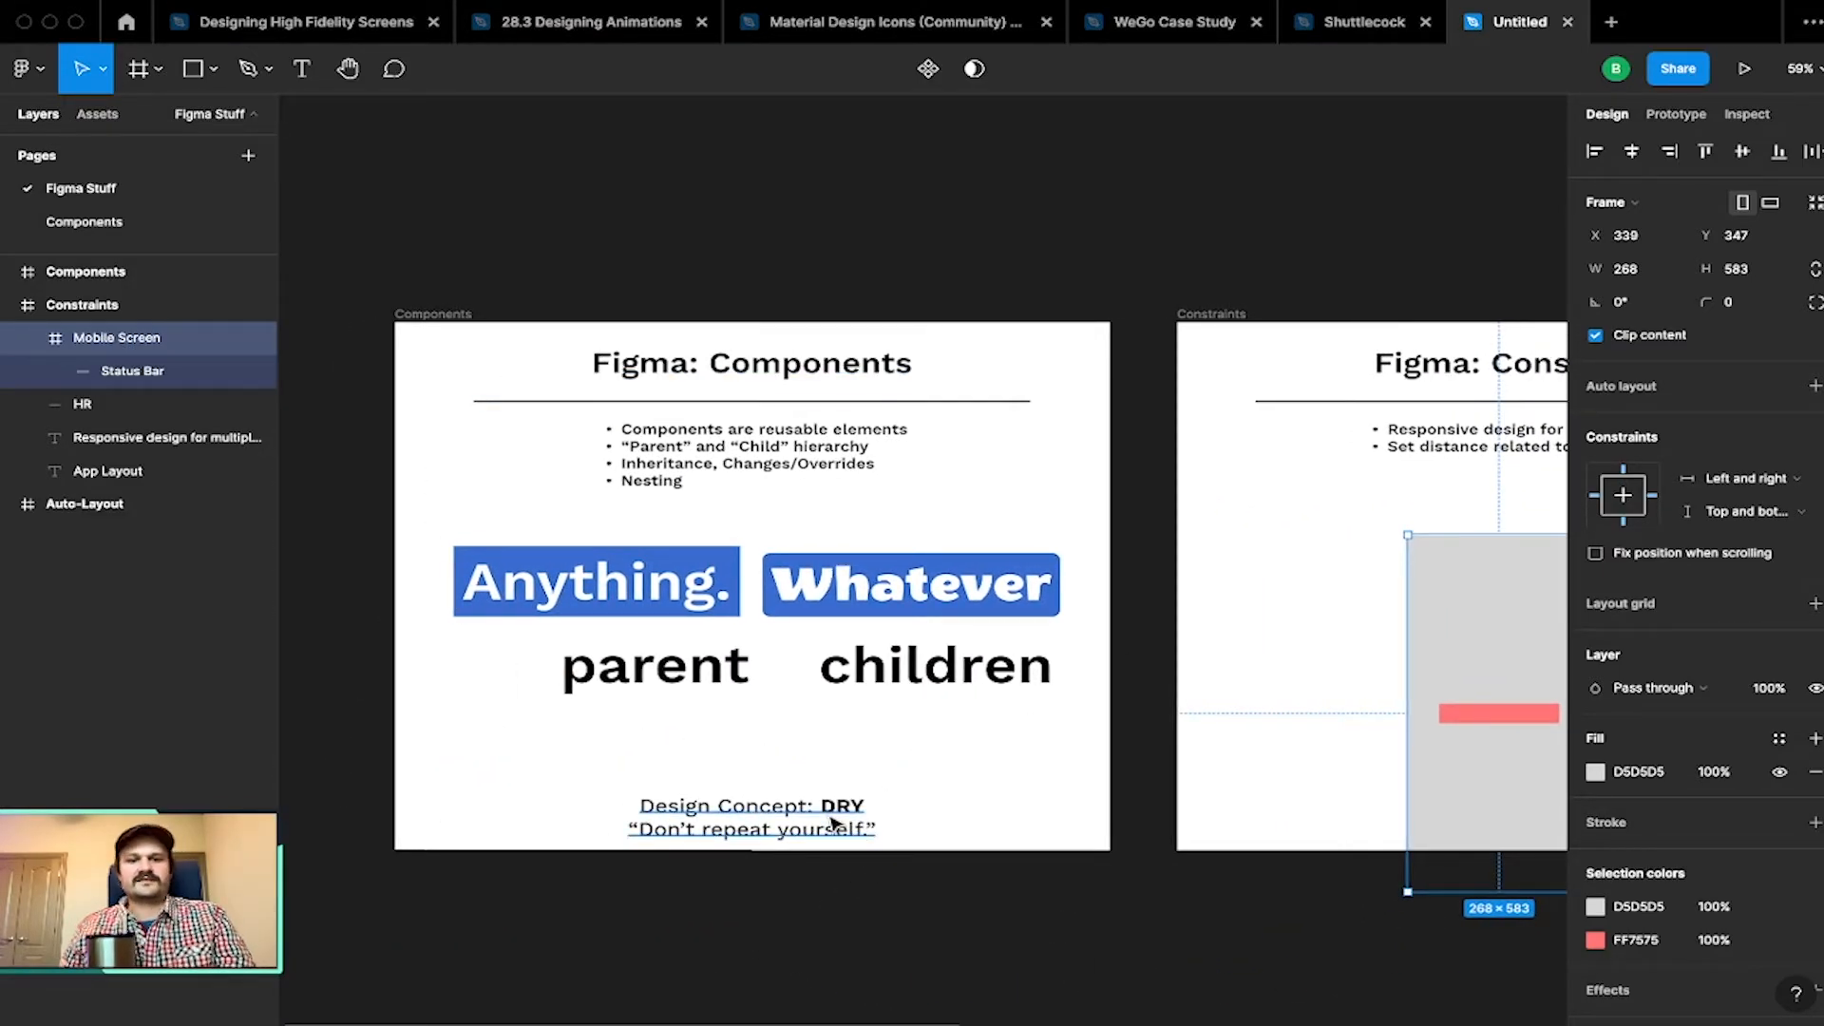
pyautogui.hscroll(15, 834, 817)
pyautogui.scroll(1, 834, 817)
pyautogui.hscroll(-5, 834, 823)
pyautogui.scroll(-1, 834, 823)
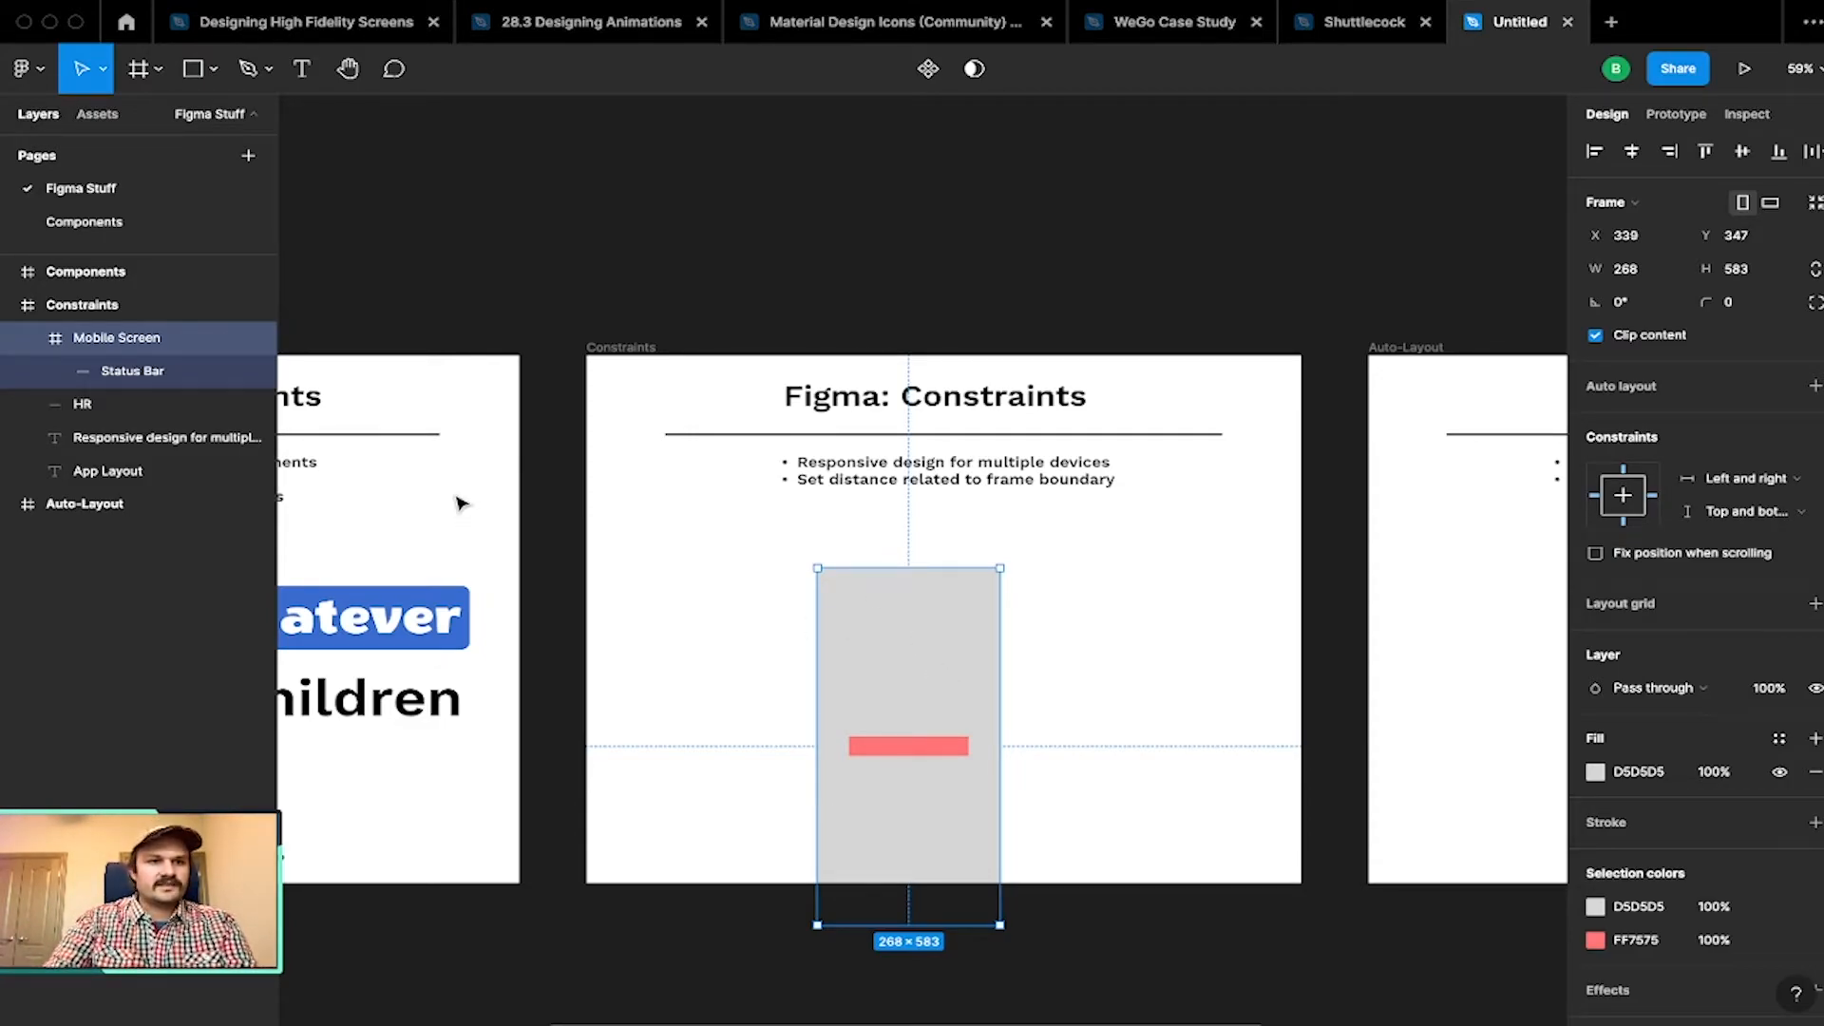
# Step: Center the Mobile Screen frame horizontally on the Constraints slide and move it up to about Y 249
pyautogui.click(1632, 151)
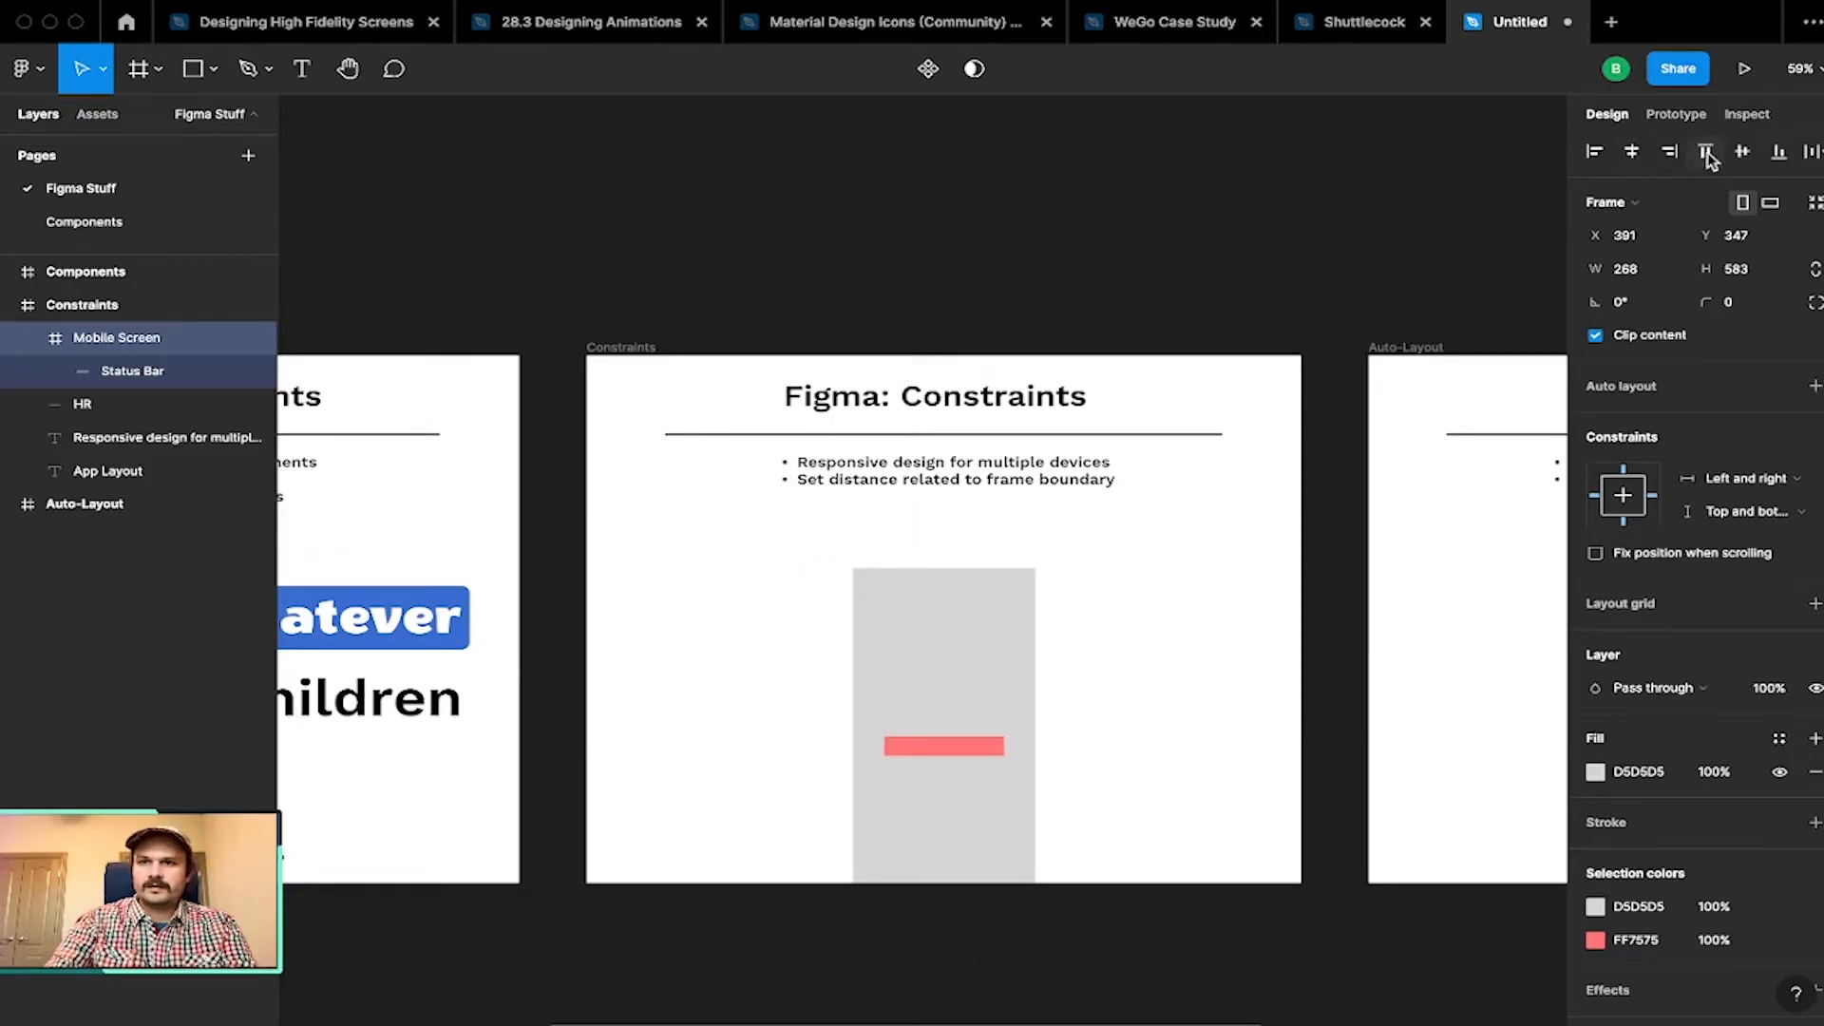
pyautogui.click(1768, 152)
pyautogui.press('super+z')
pyautogui.moveTo(986, 481); pyautogui.dragTo(973, 545)
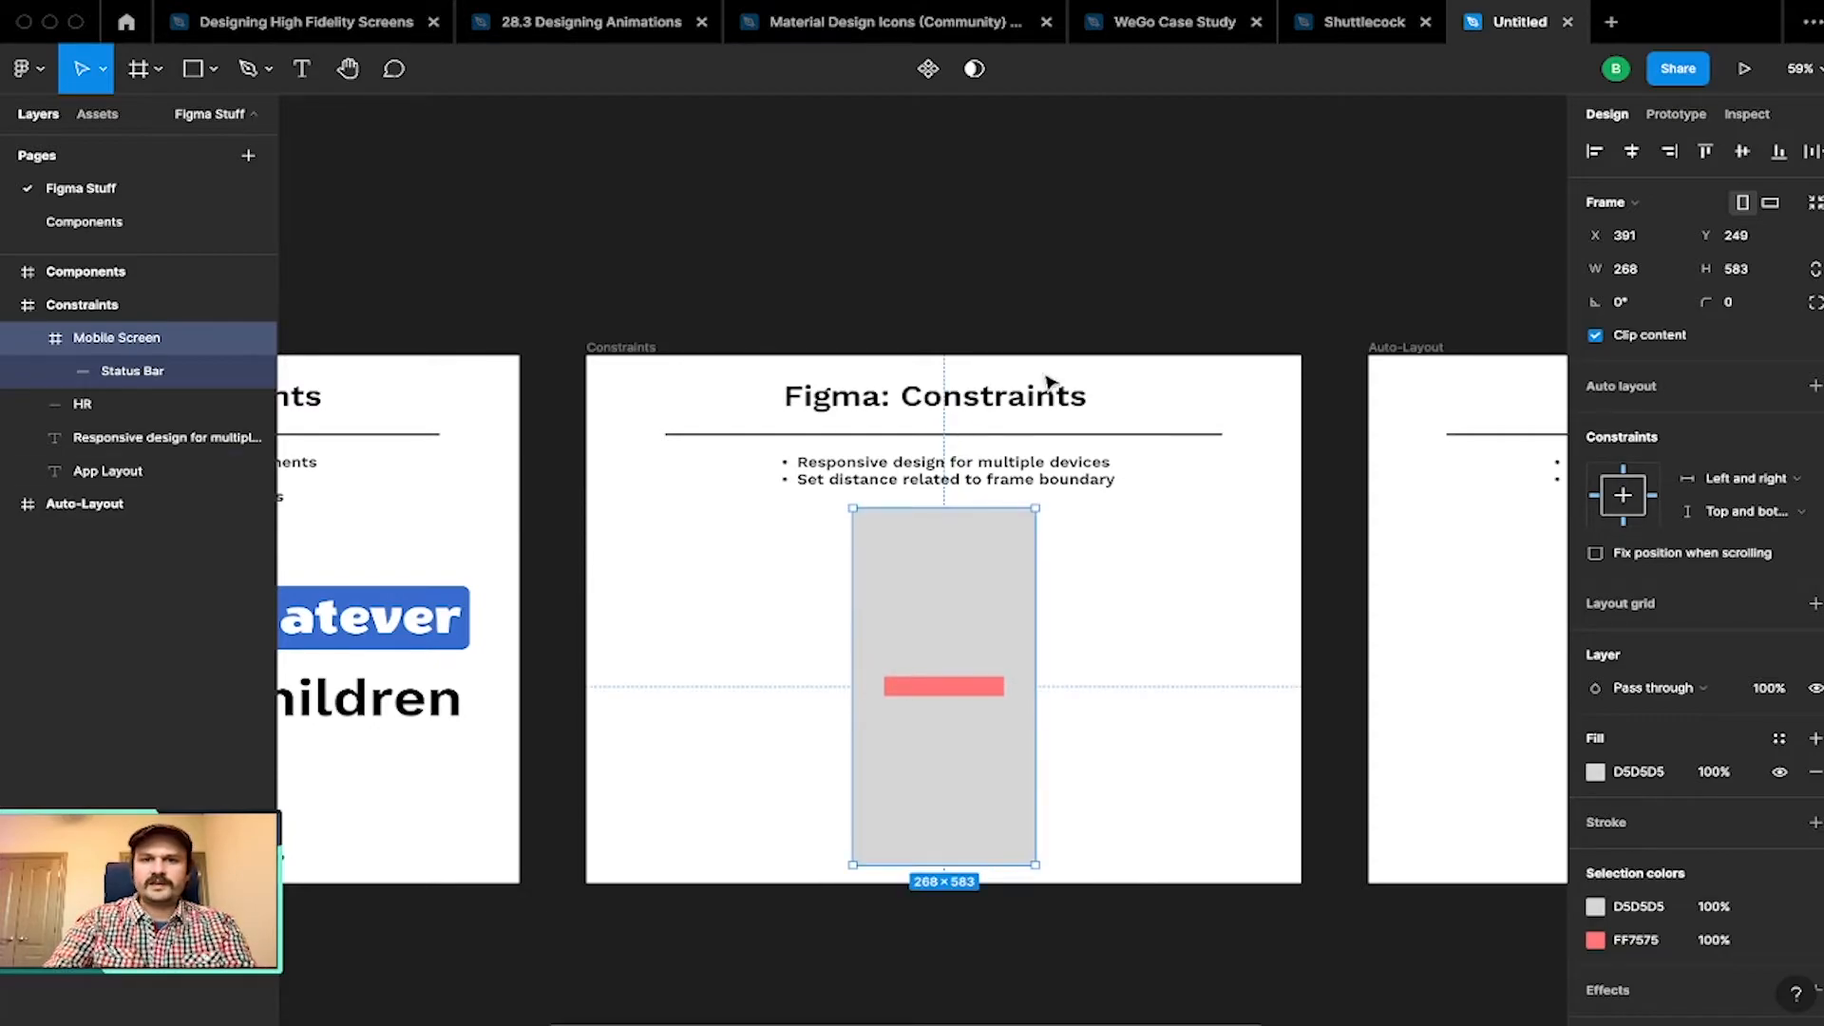
pyautogui.click(1081, 338)
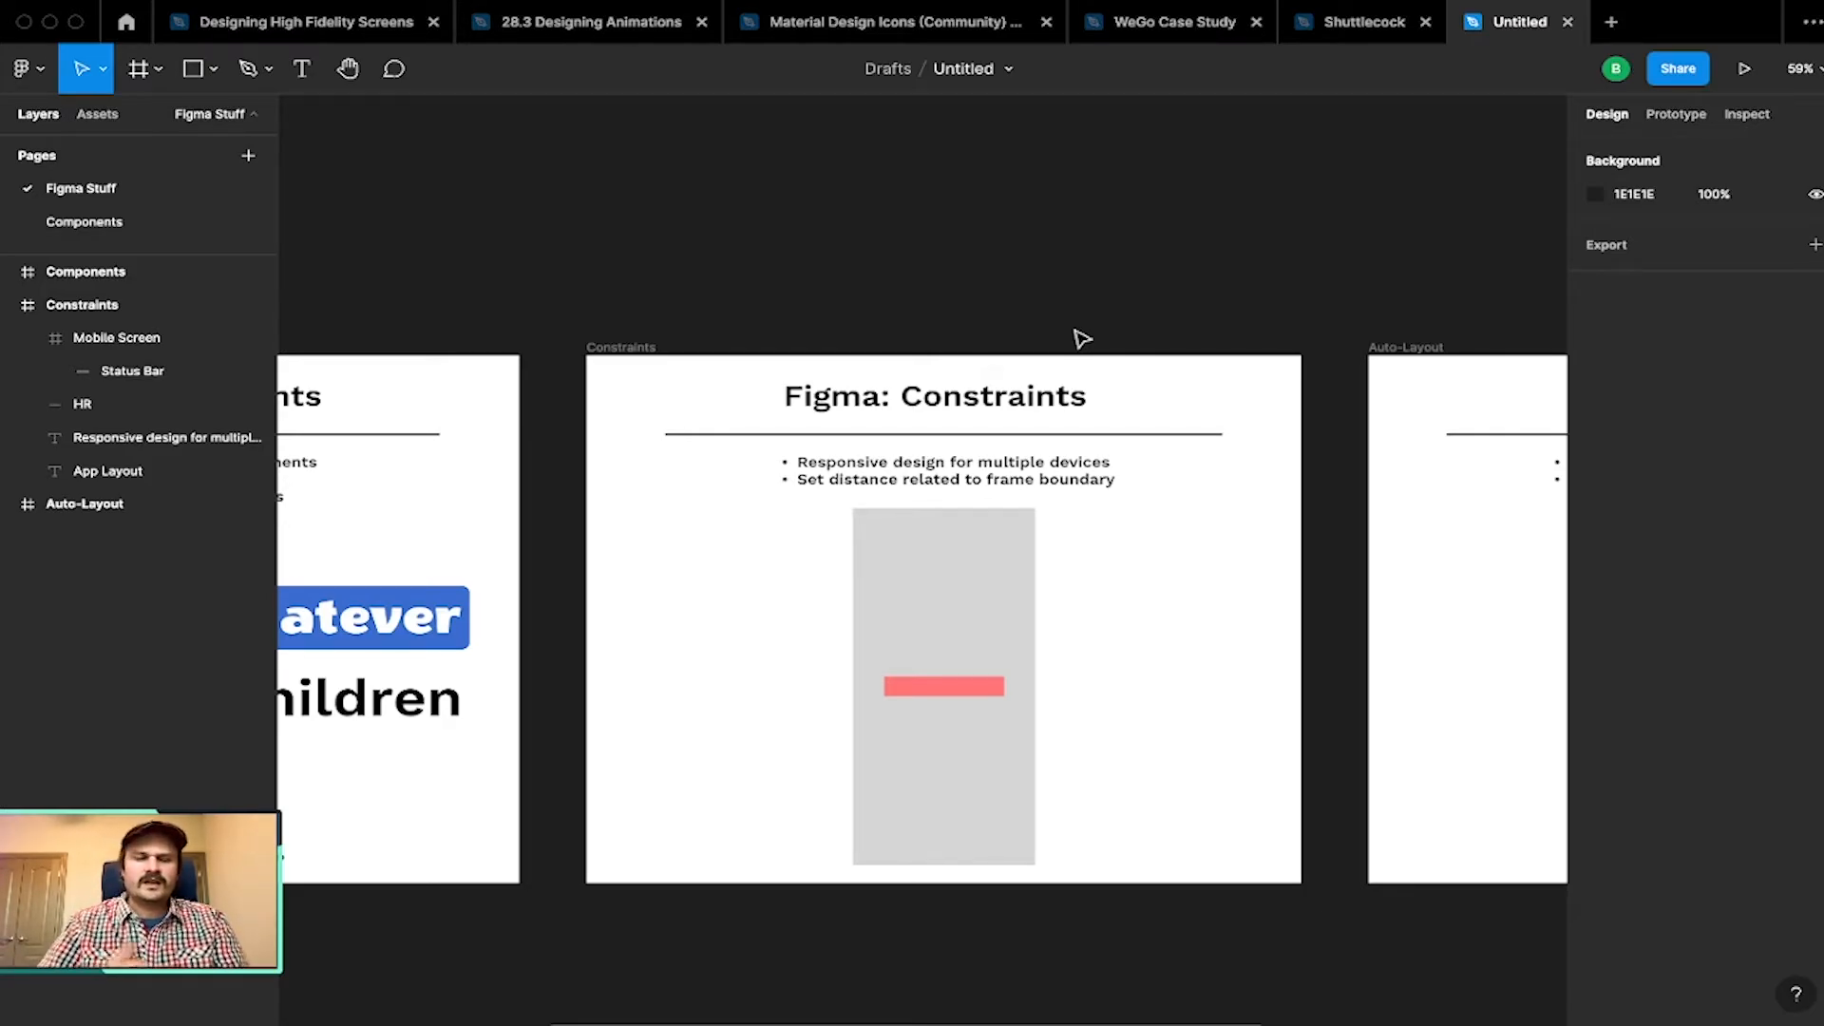
# Step: Collapse the Constraints frame's layers and bring the Auto-Layout frame into full view to examine its heading
pyautogui.hscroll(1, 1018, 342)
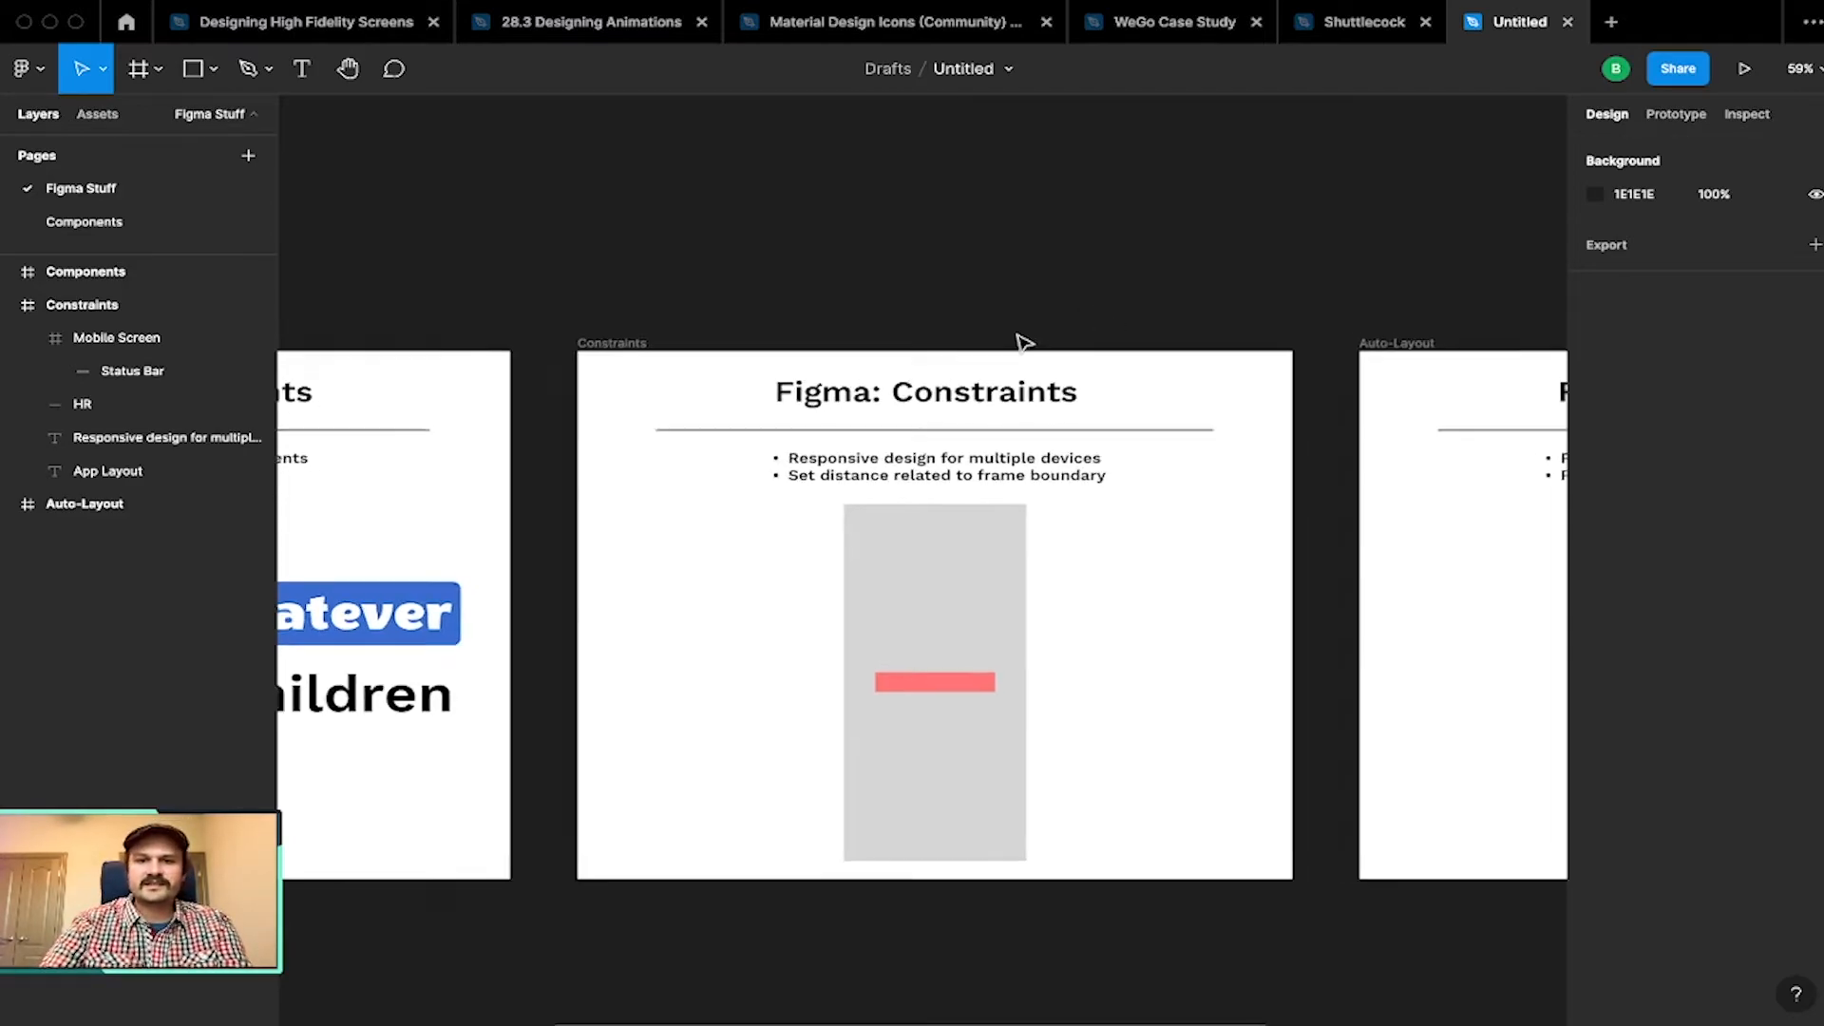
pyautogui.click(114, 304)
pyautogui.click(9, 305)
pyautogui.click(89, 346)
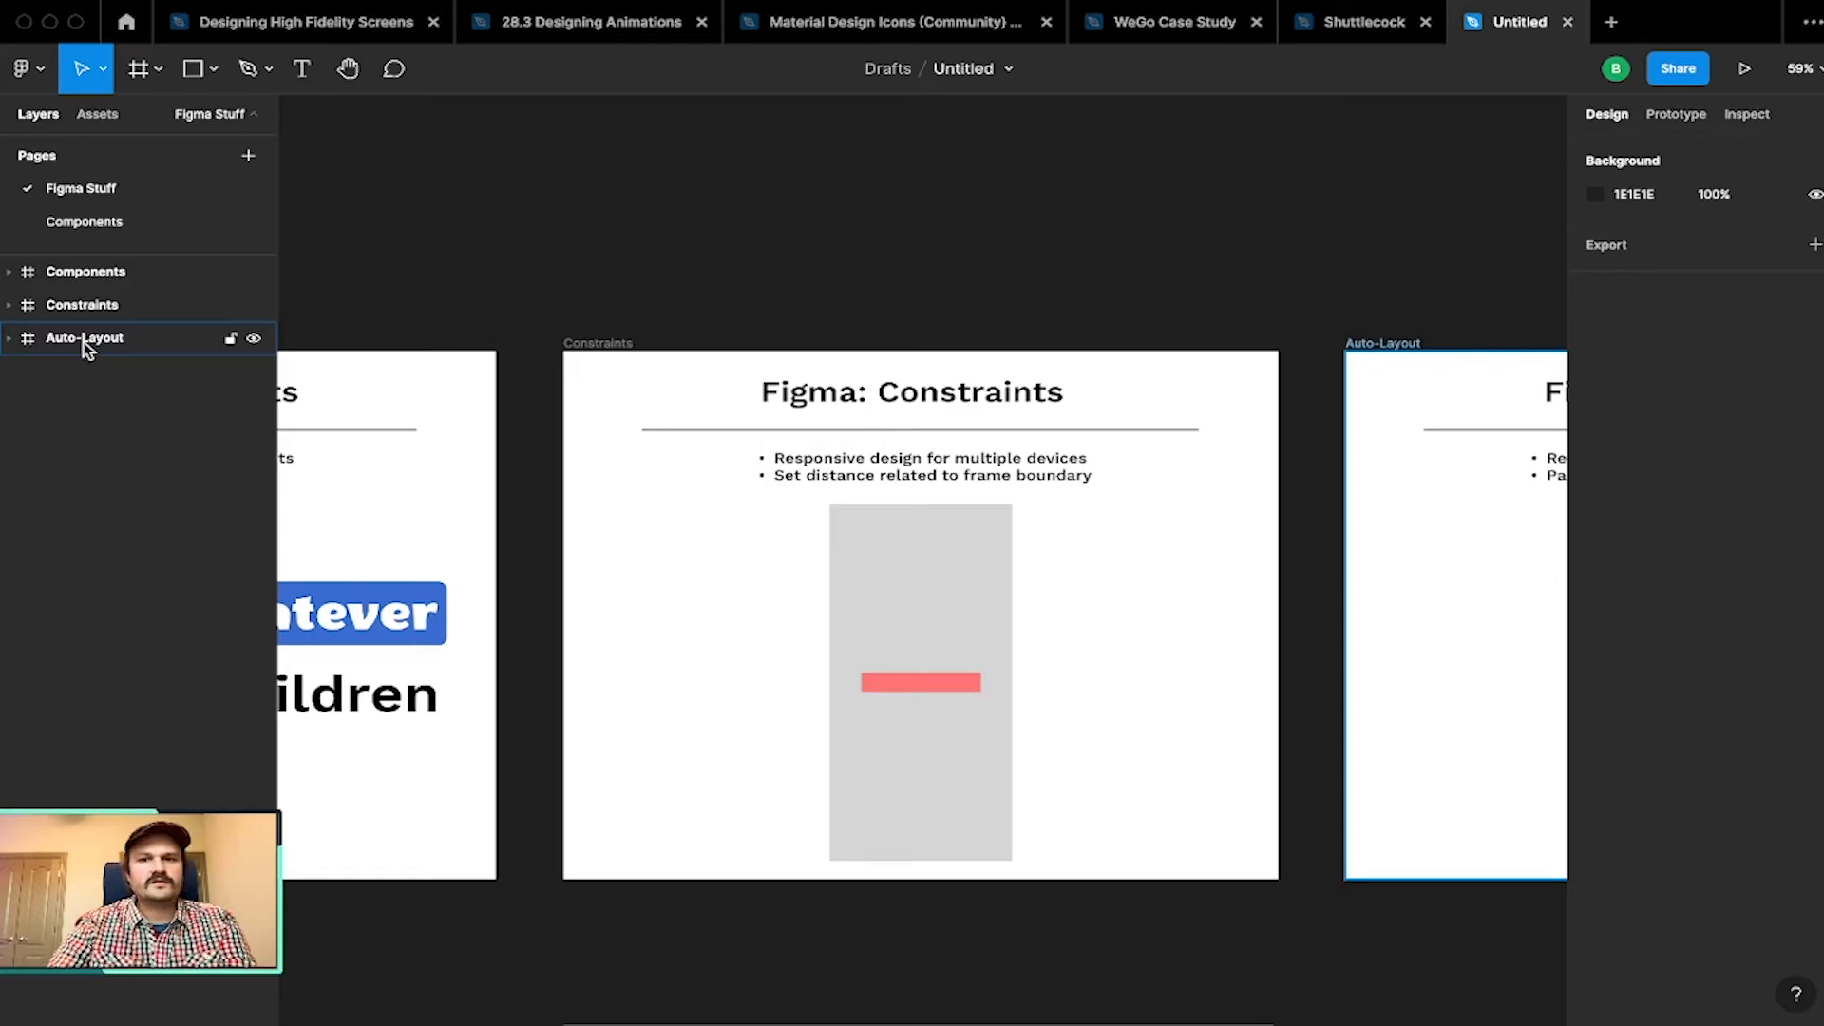
pyautogui.click(87, 347)
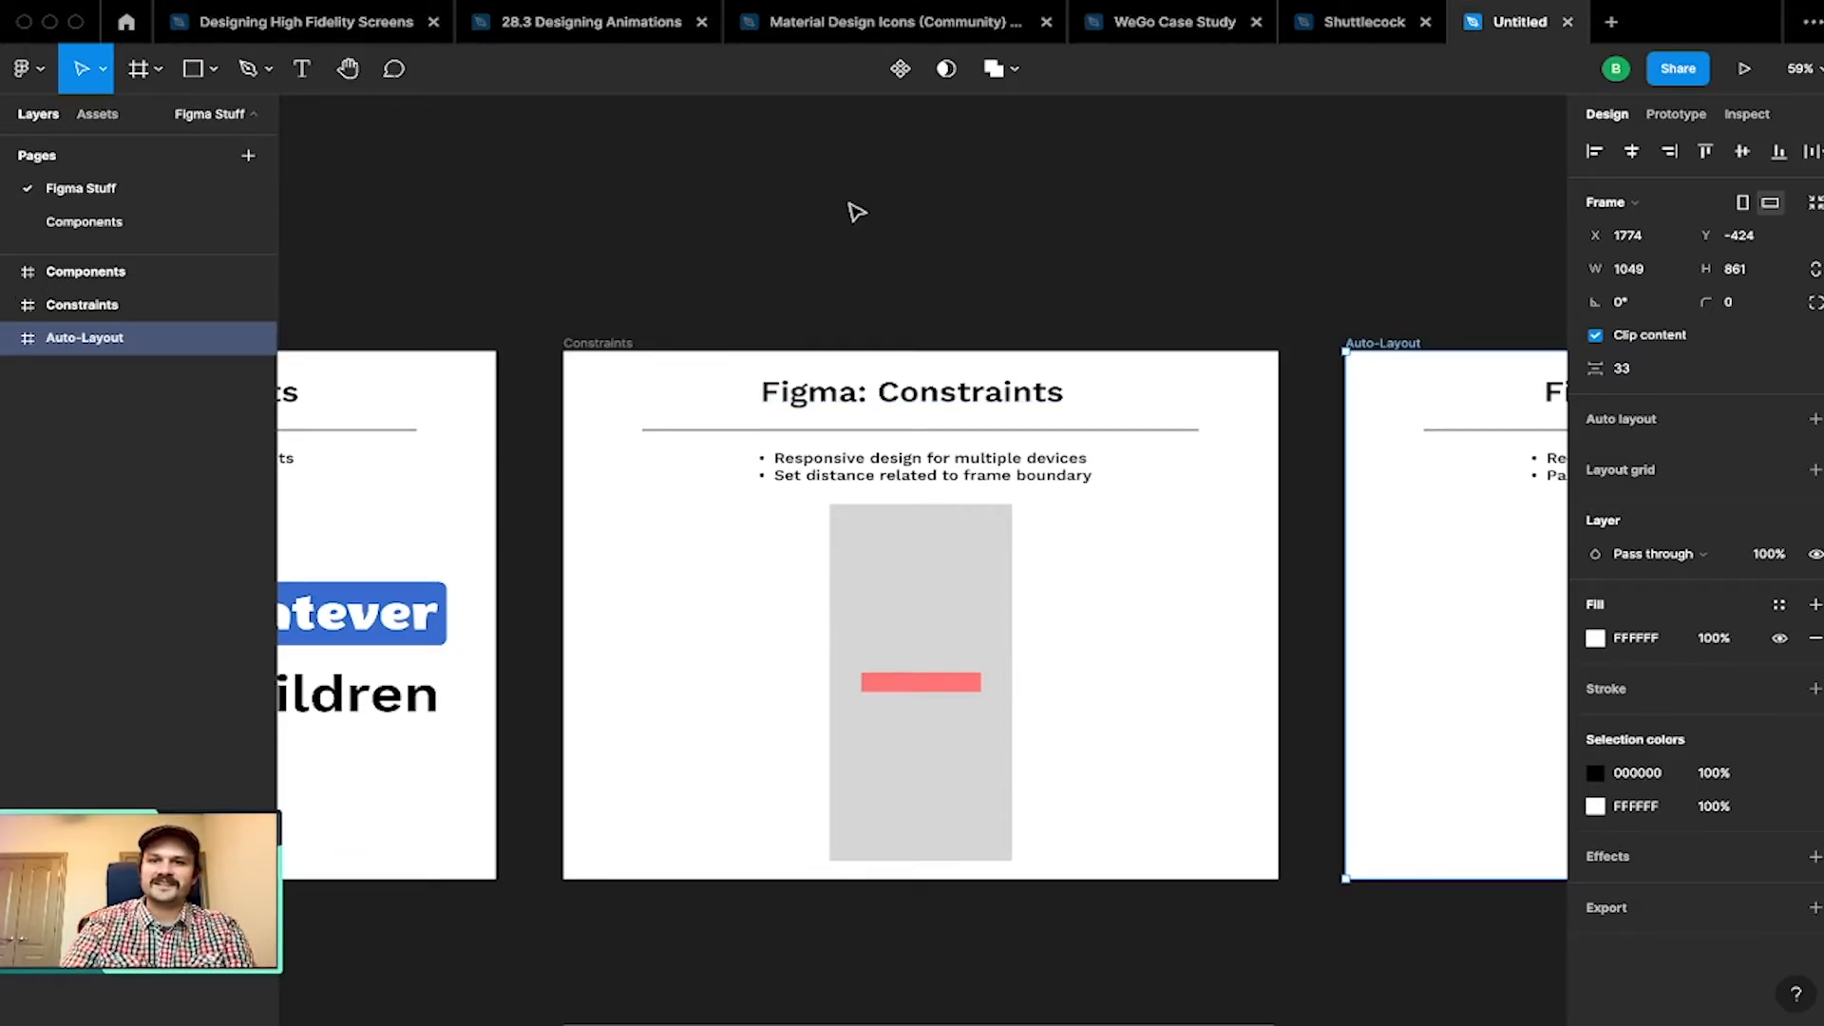
pyautogui.hotkey('shift', '2')
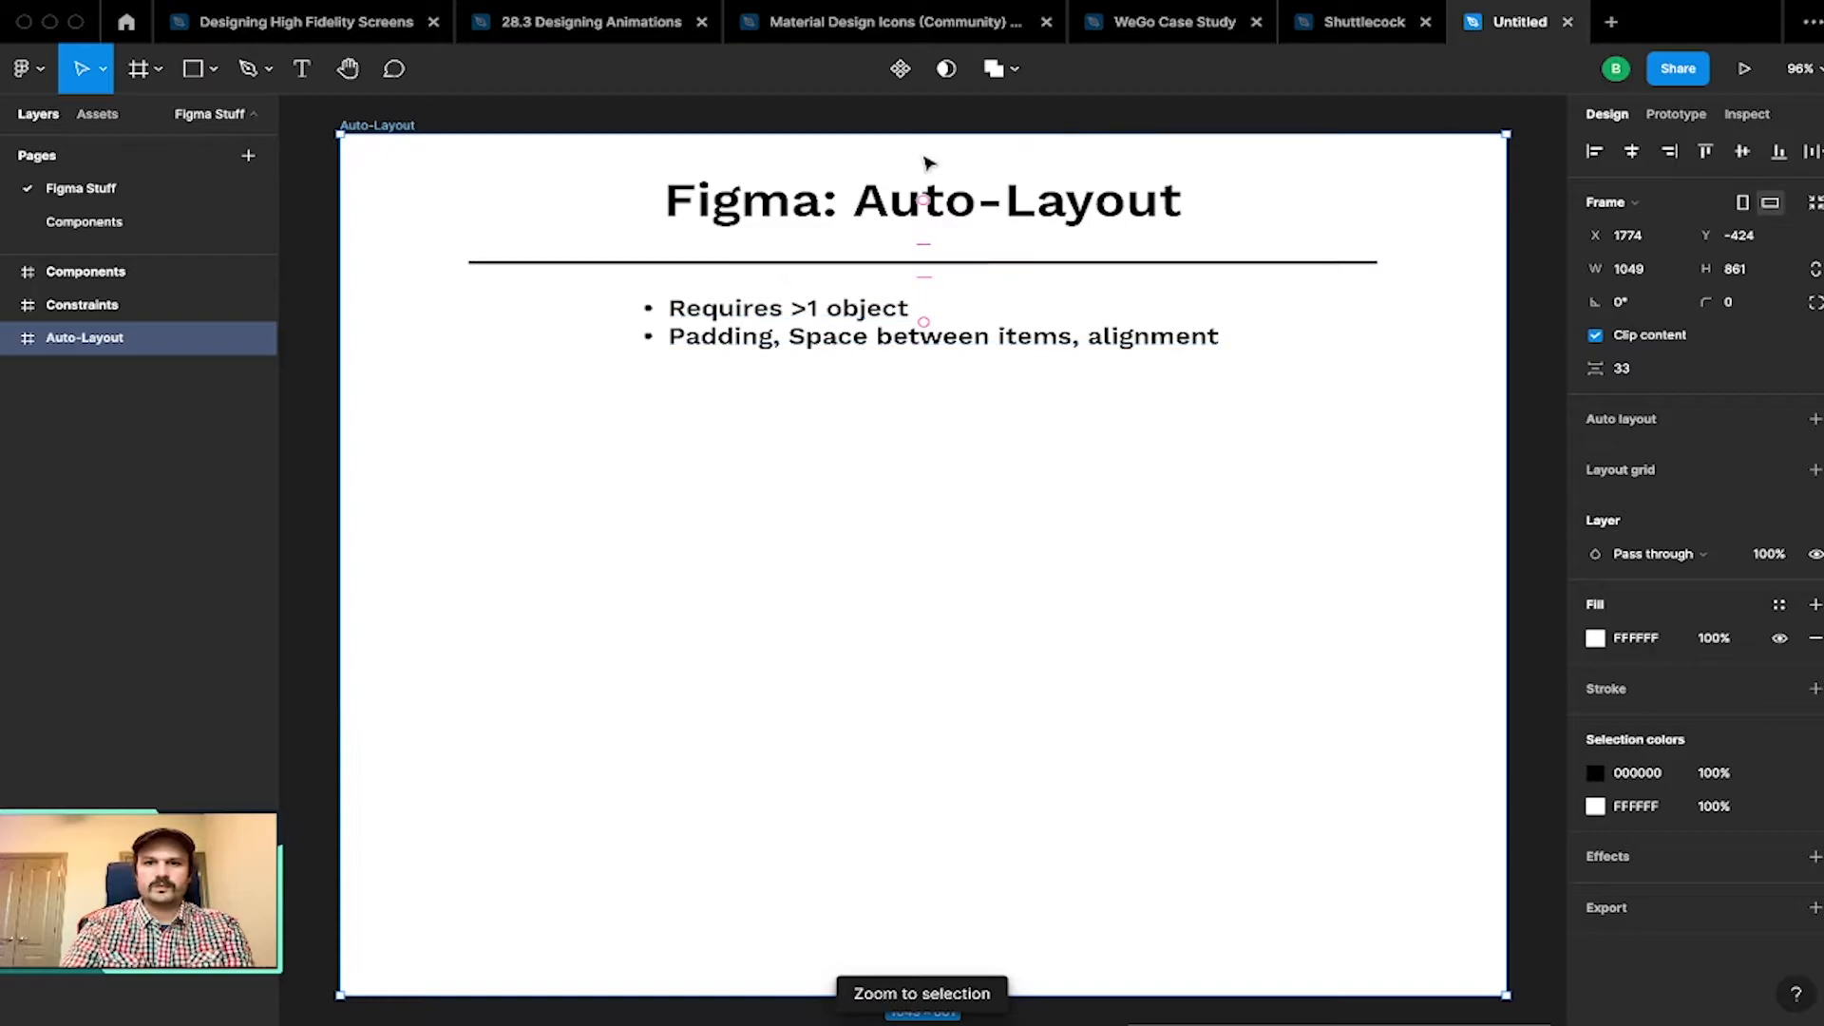
pyautogui.click(1541, 247)
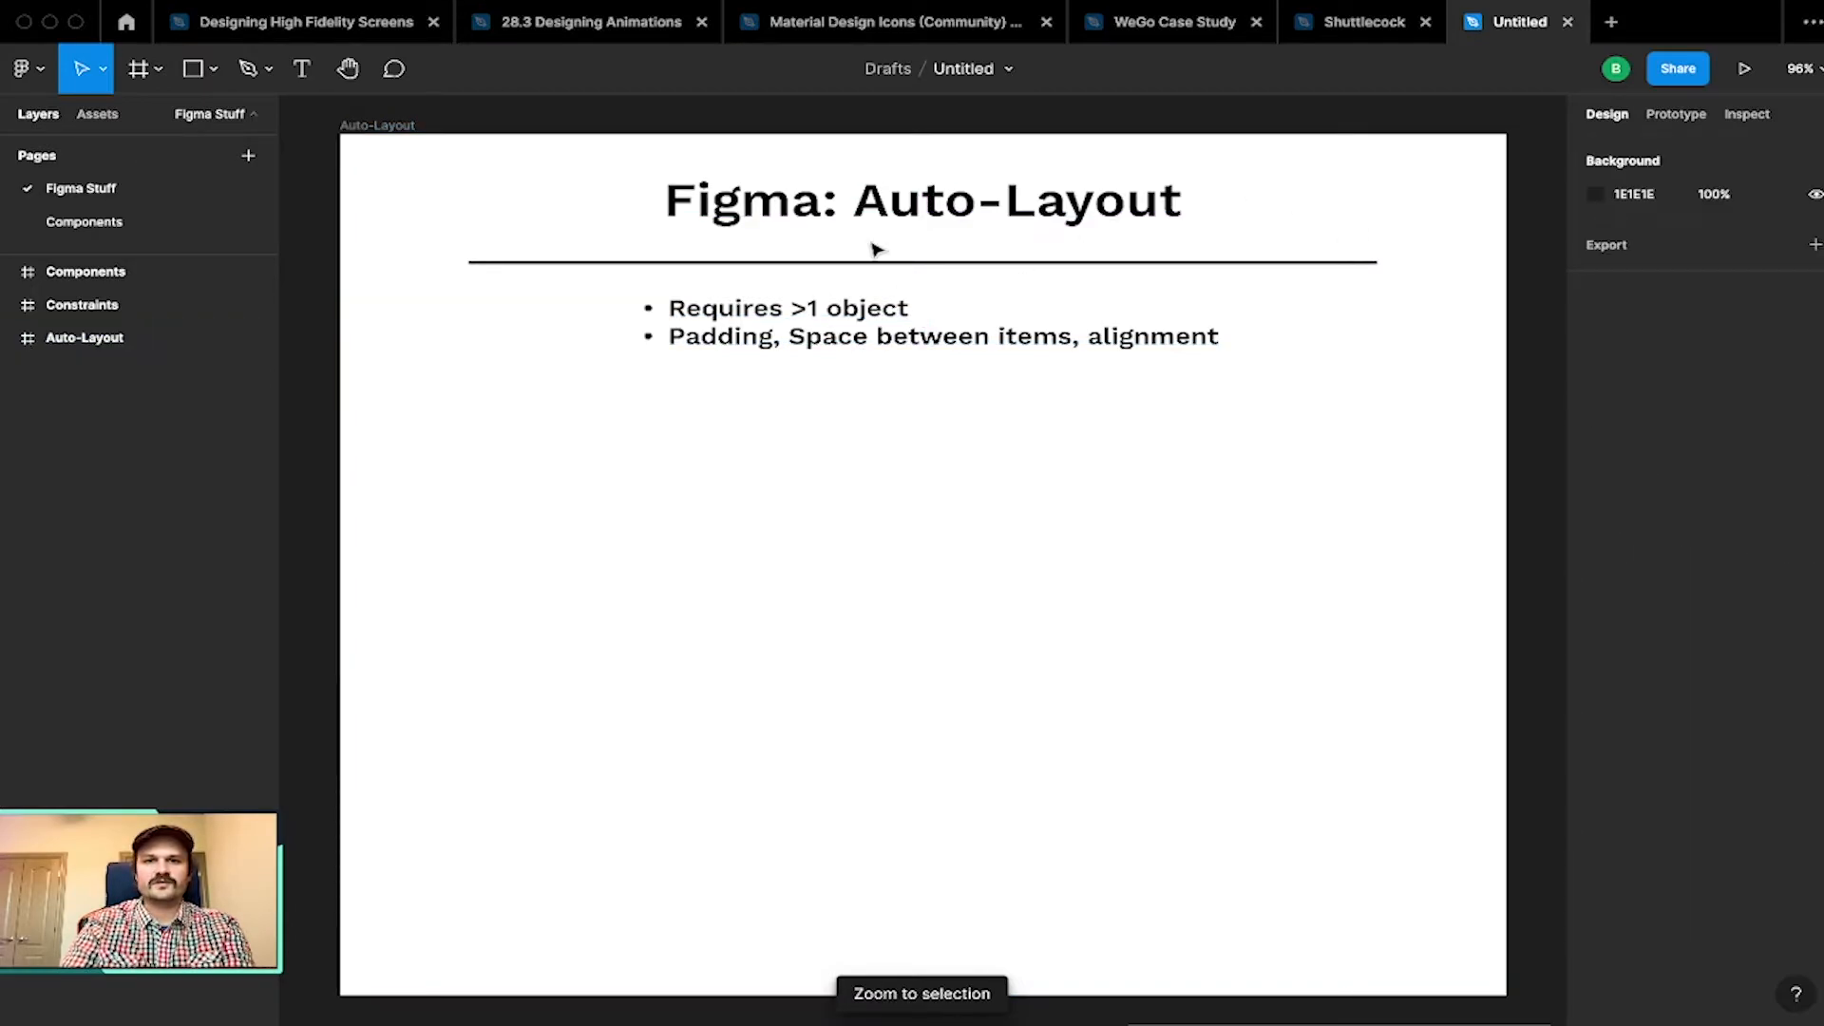
pyautogui.click(926, 199)
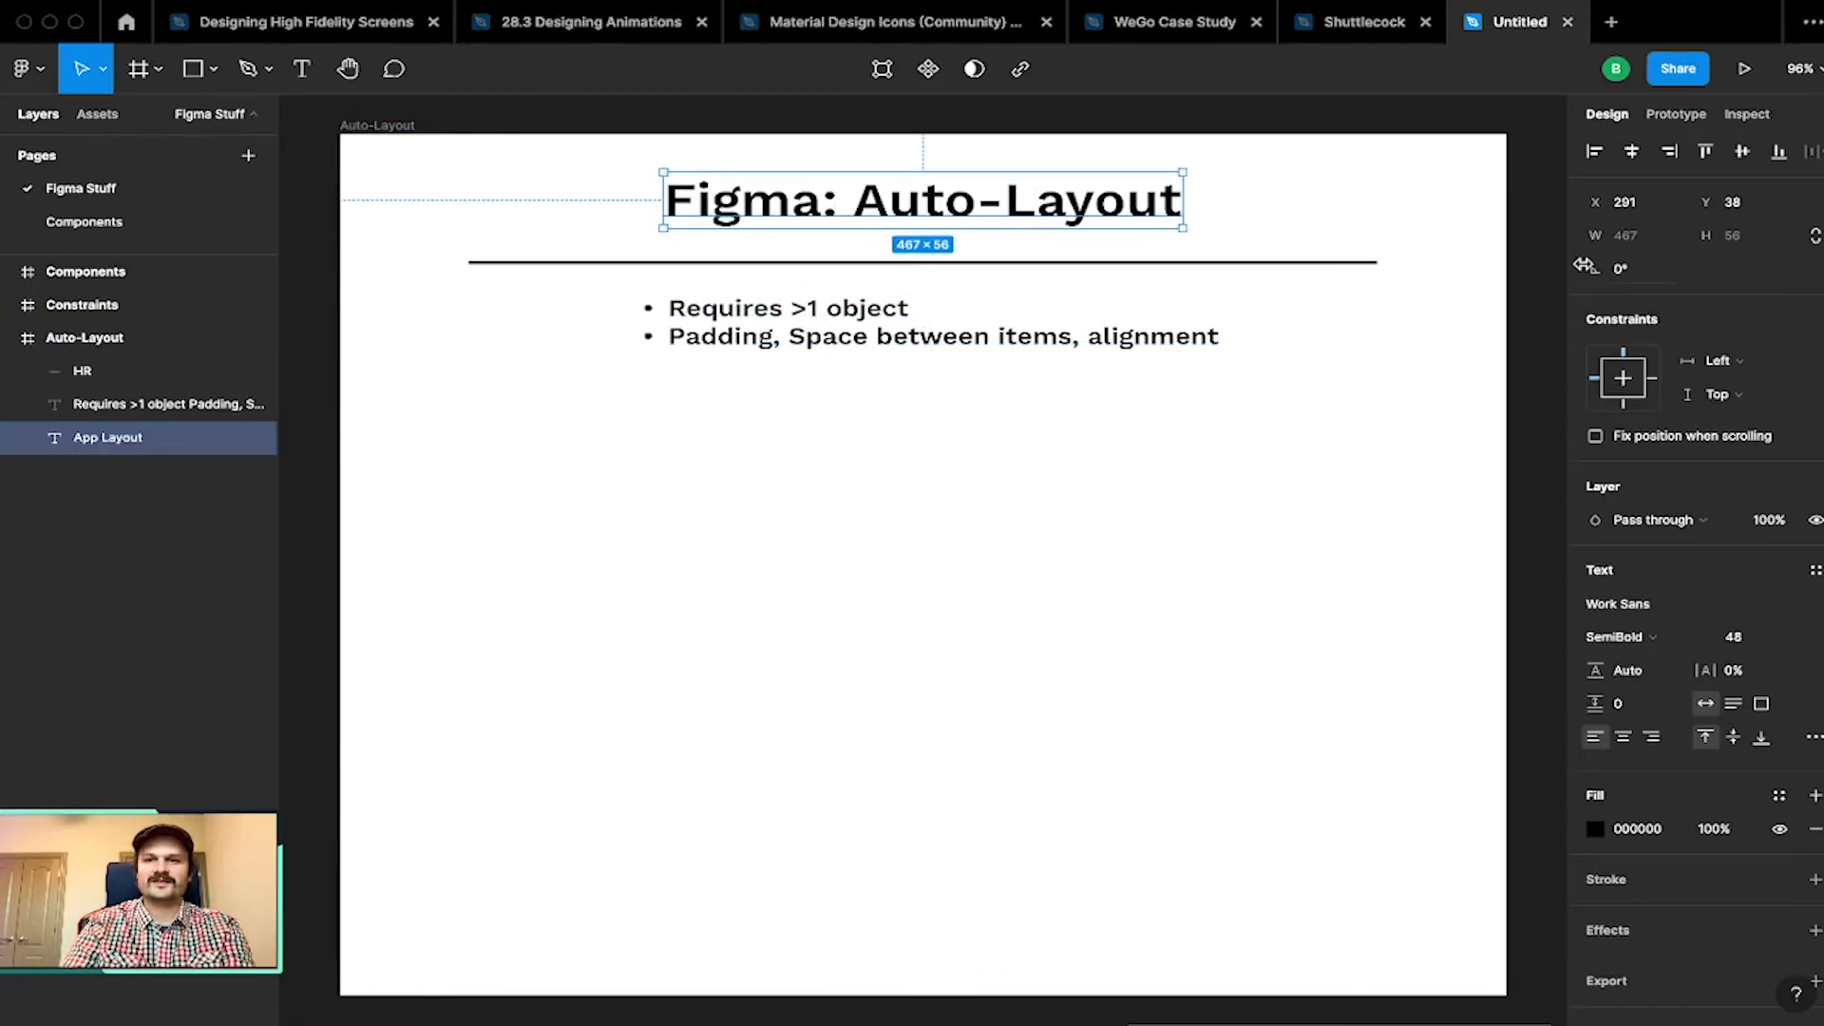
pyautogui.click(1545, 264)
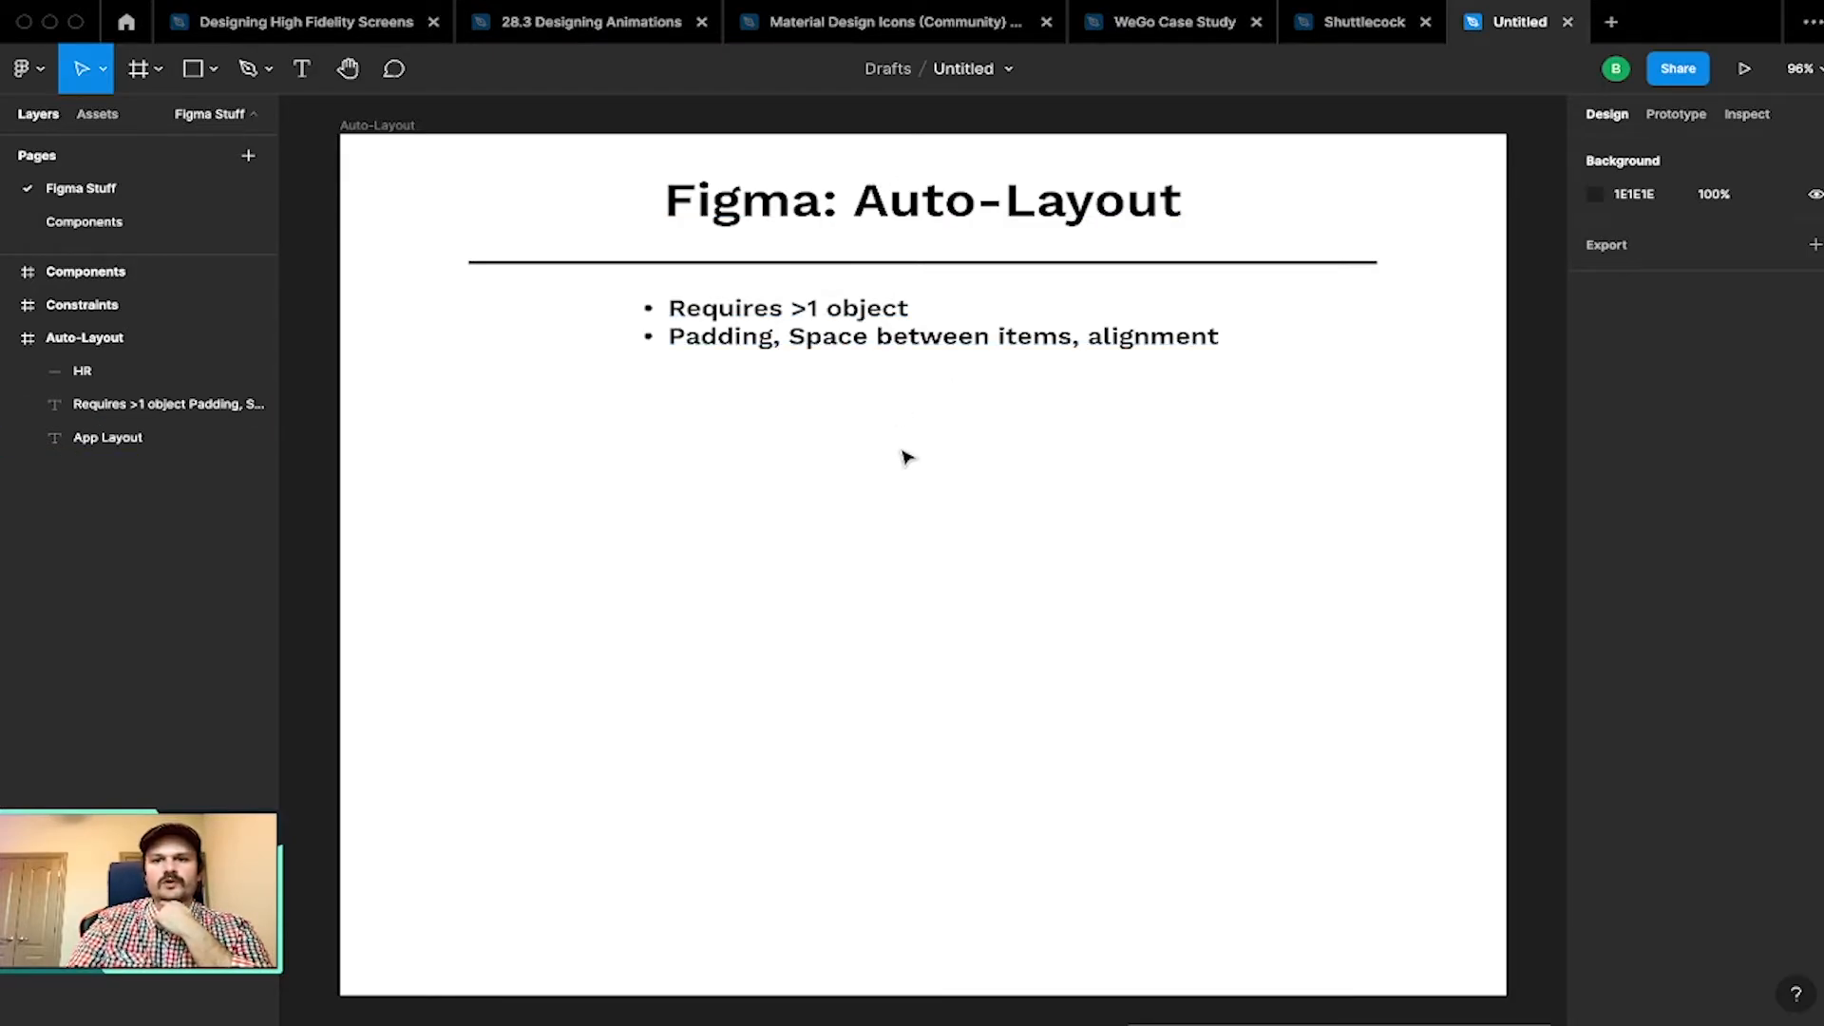
# Step: Review the Components frame in full view and go back to the Auto-Layout frame
pyautogui.click(143, 274)
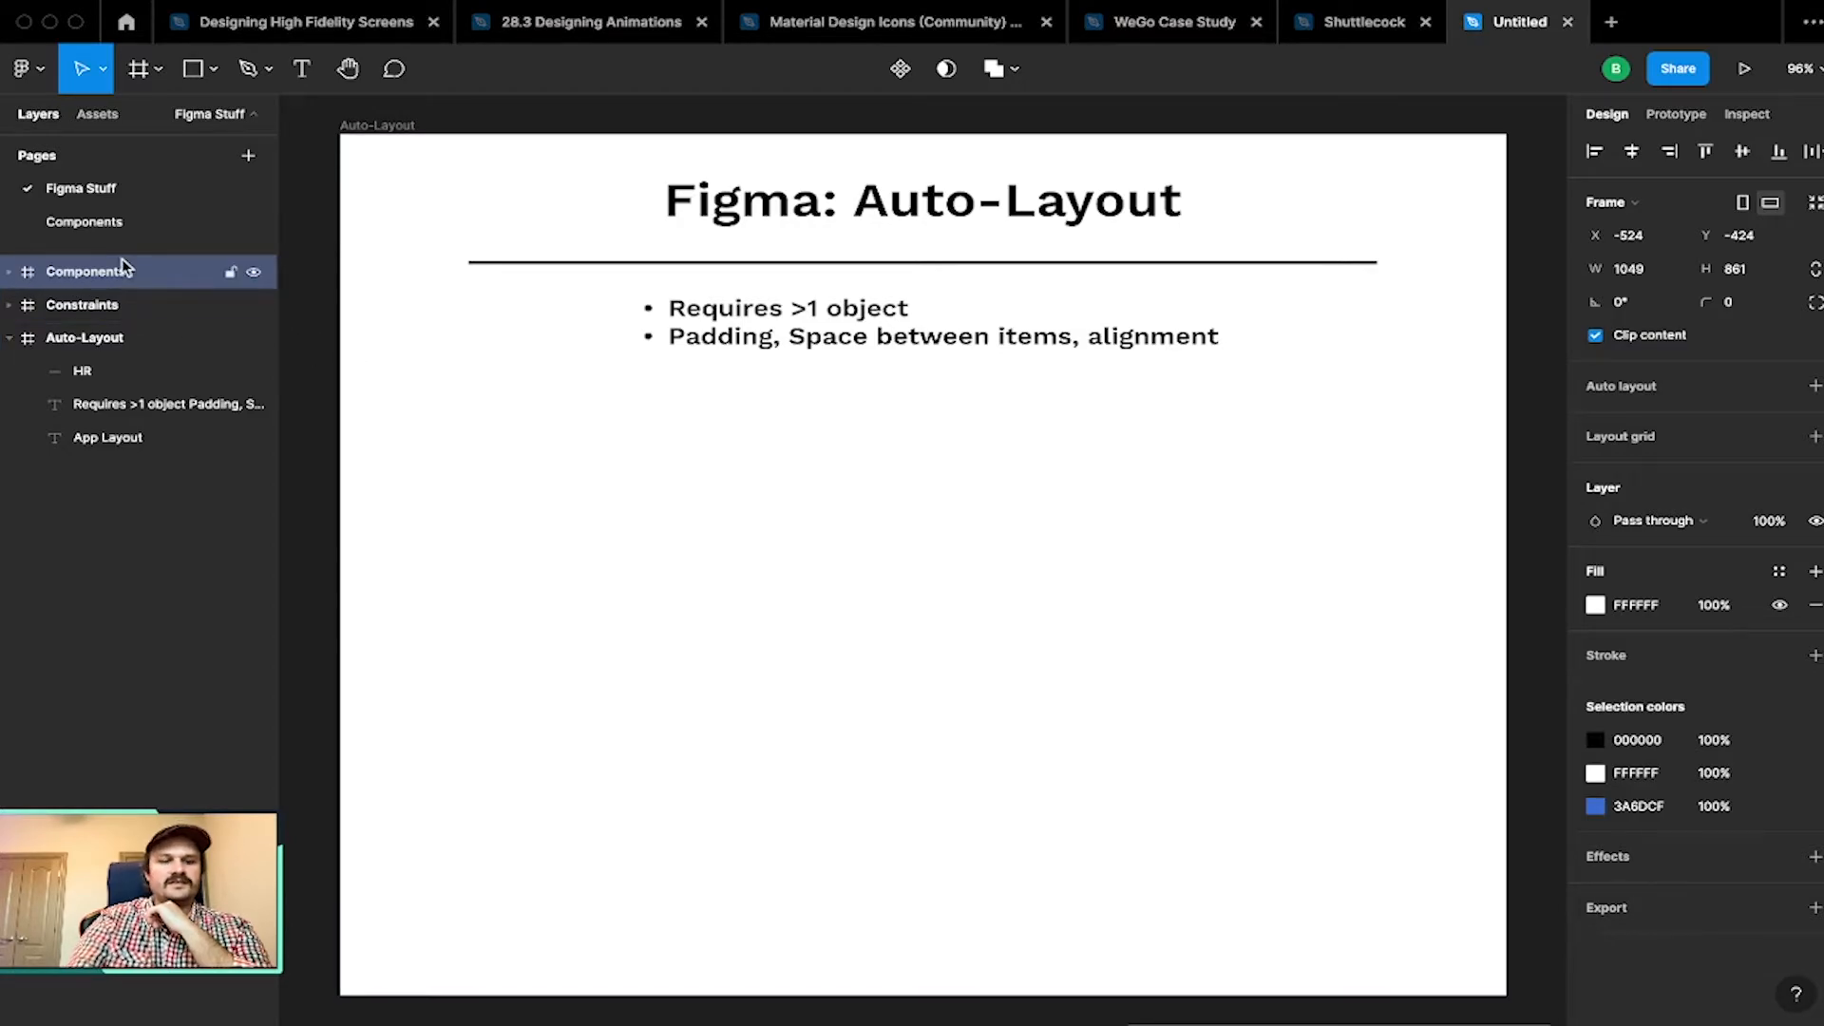
pyautogui.hotkey('shift', '2')
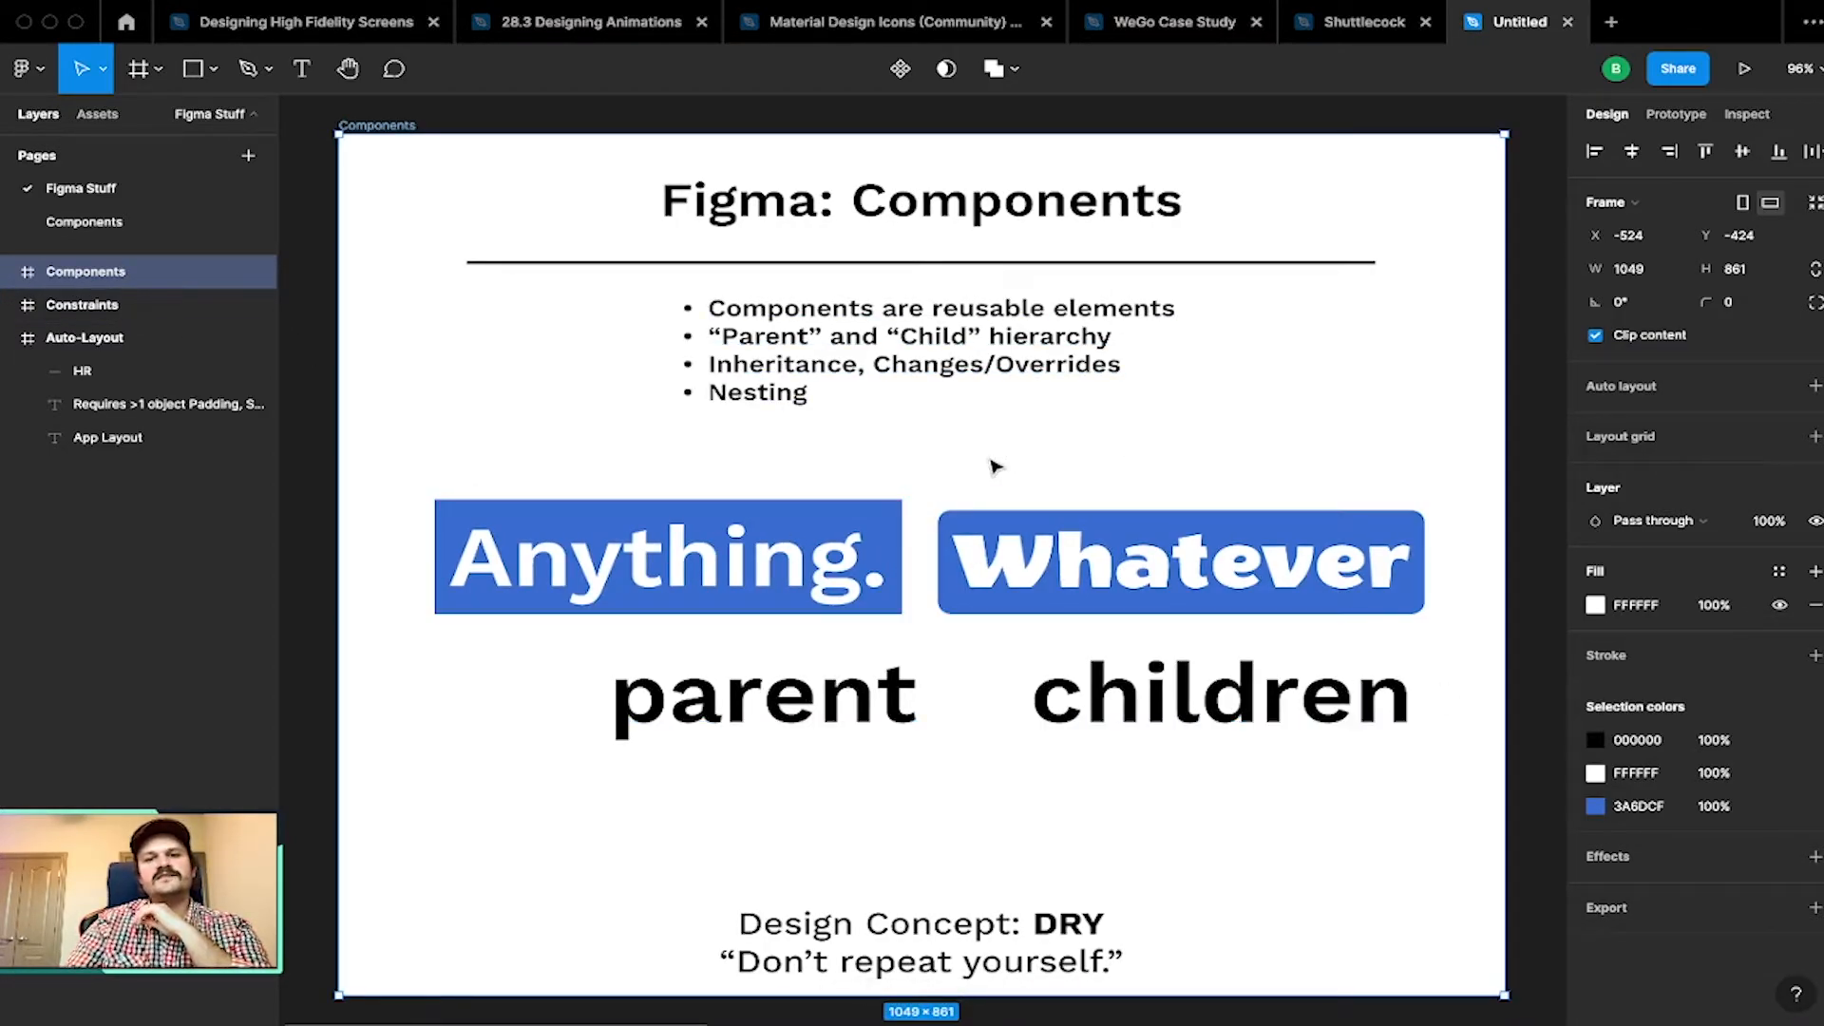
pyautogui.click(143, 342)
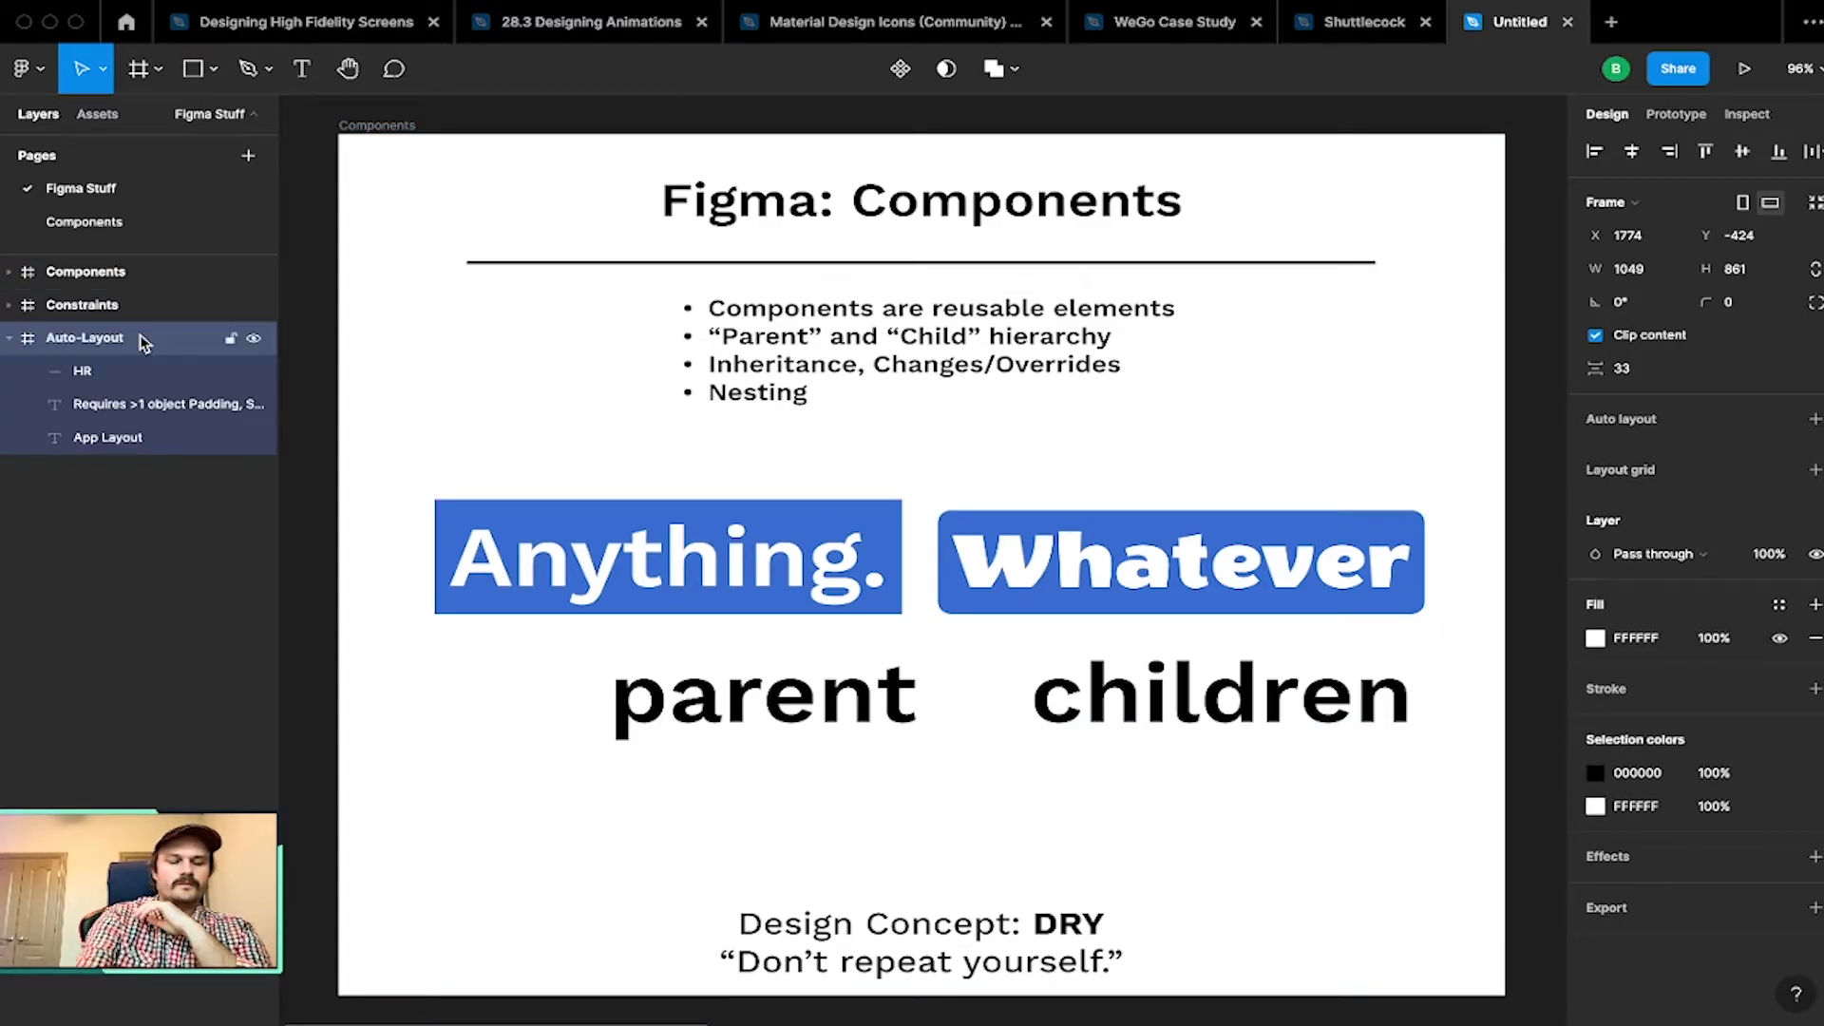
pyautogui.hotkey('shift', '2')
# Step: Change "Space" to lowercase "space" in the second bullet of the Auto-Layout slide
pyautogui.click(973, 408)
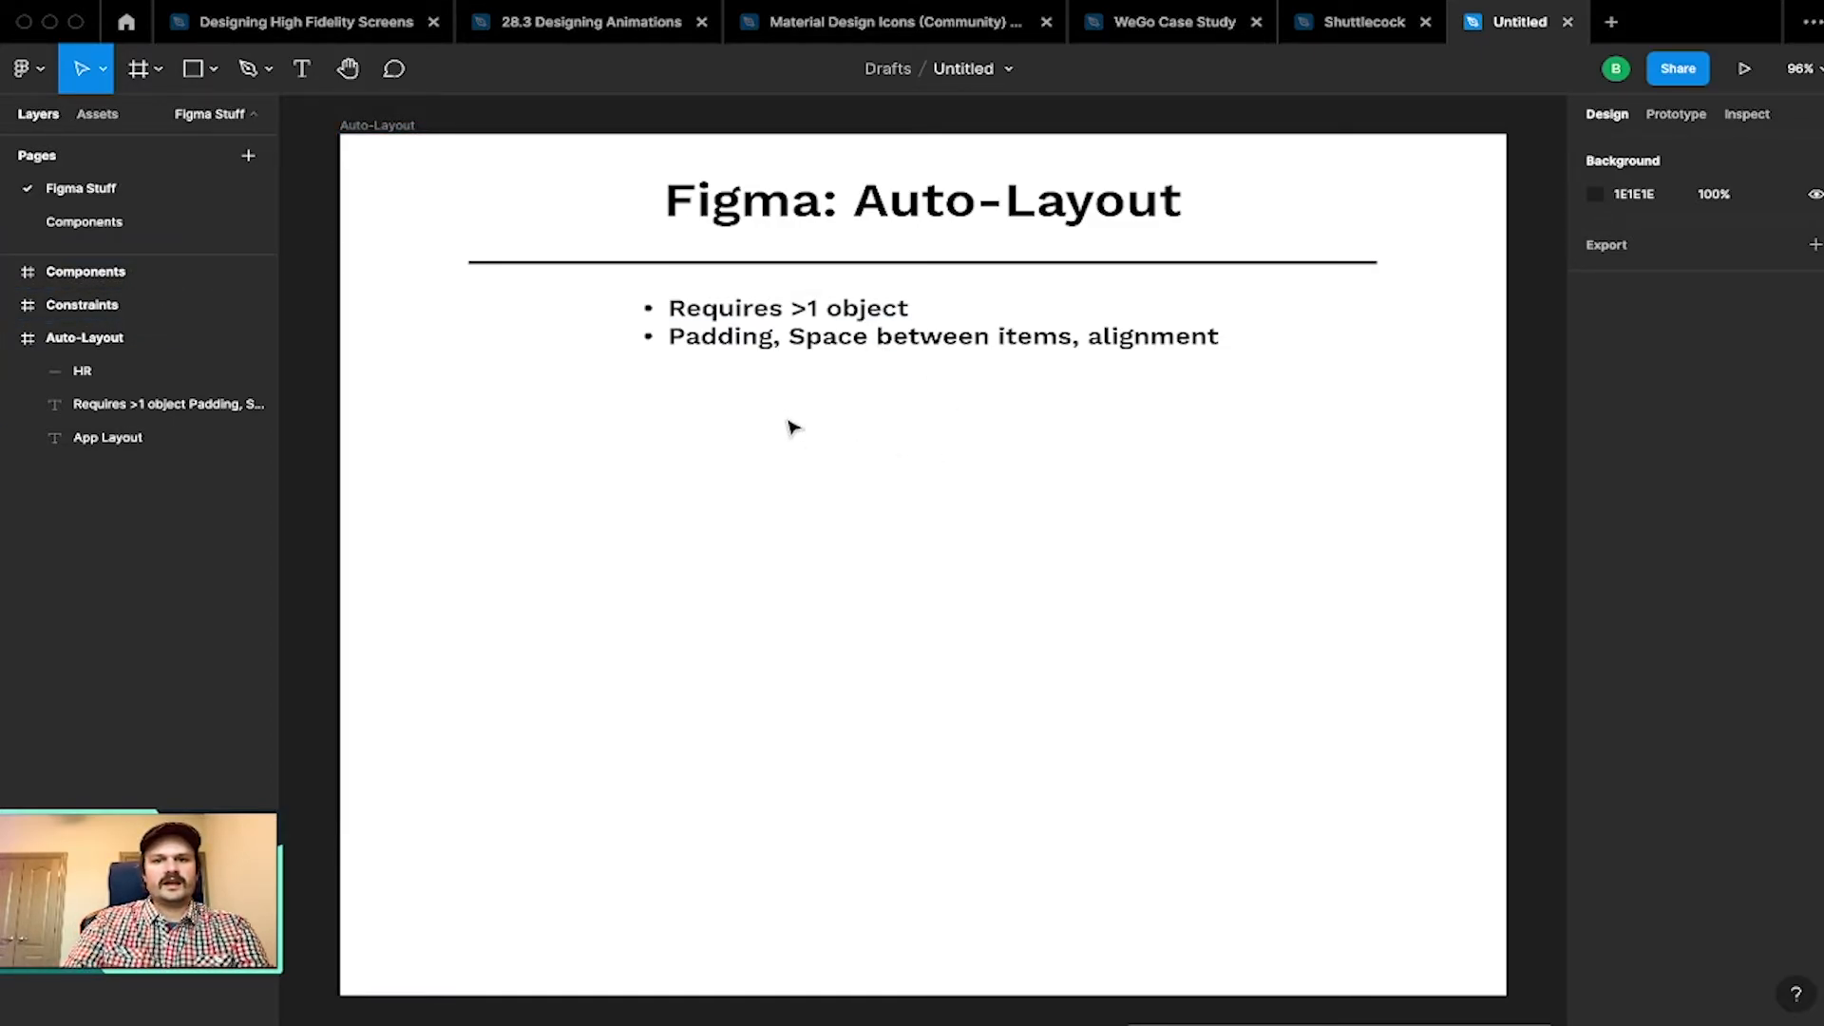
pyautogui.doubleClick(804, 344)
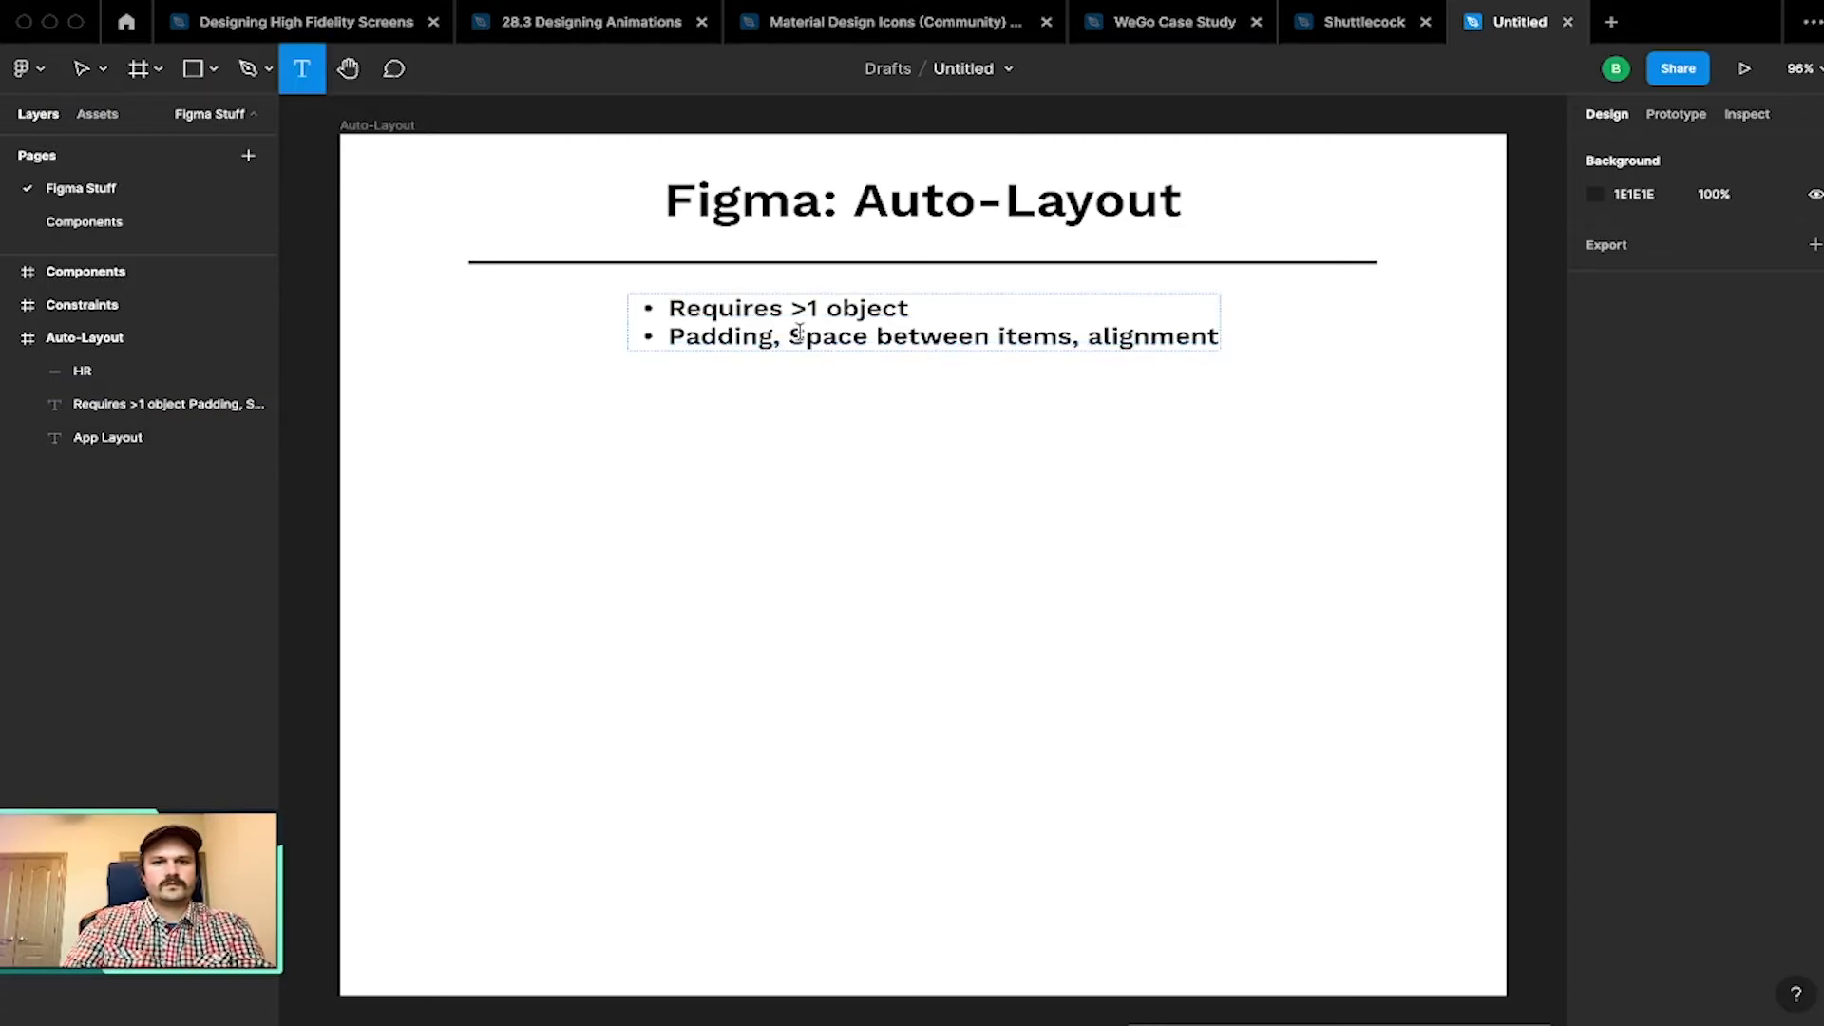
pyautogui.press('BackSpace')
pyautogui.write('s')
pyautogui.click(864, 460)
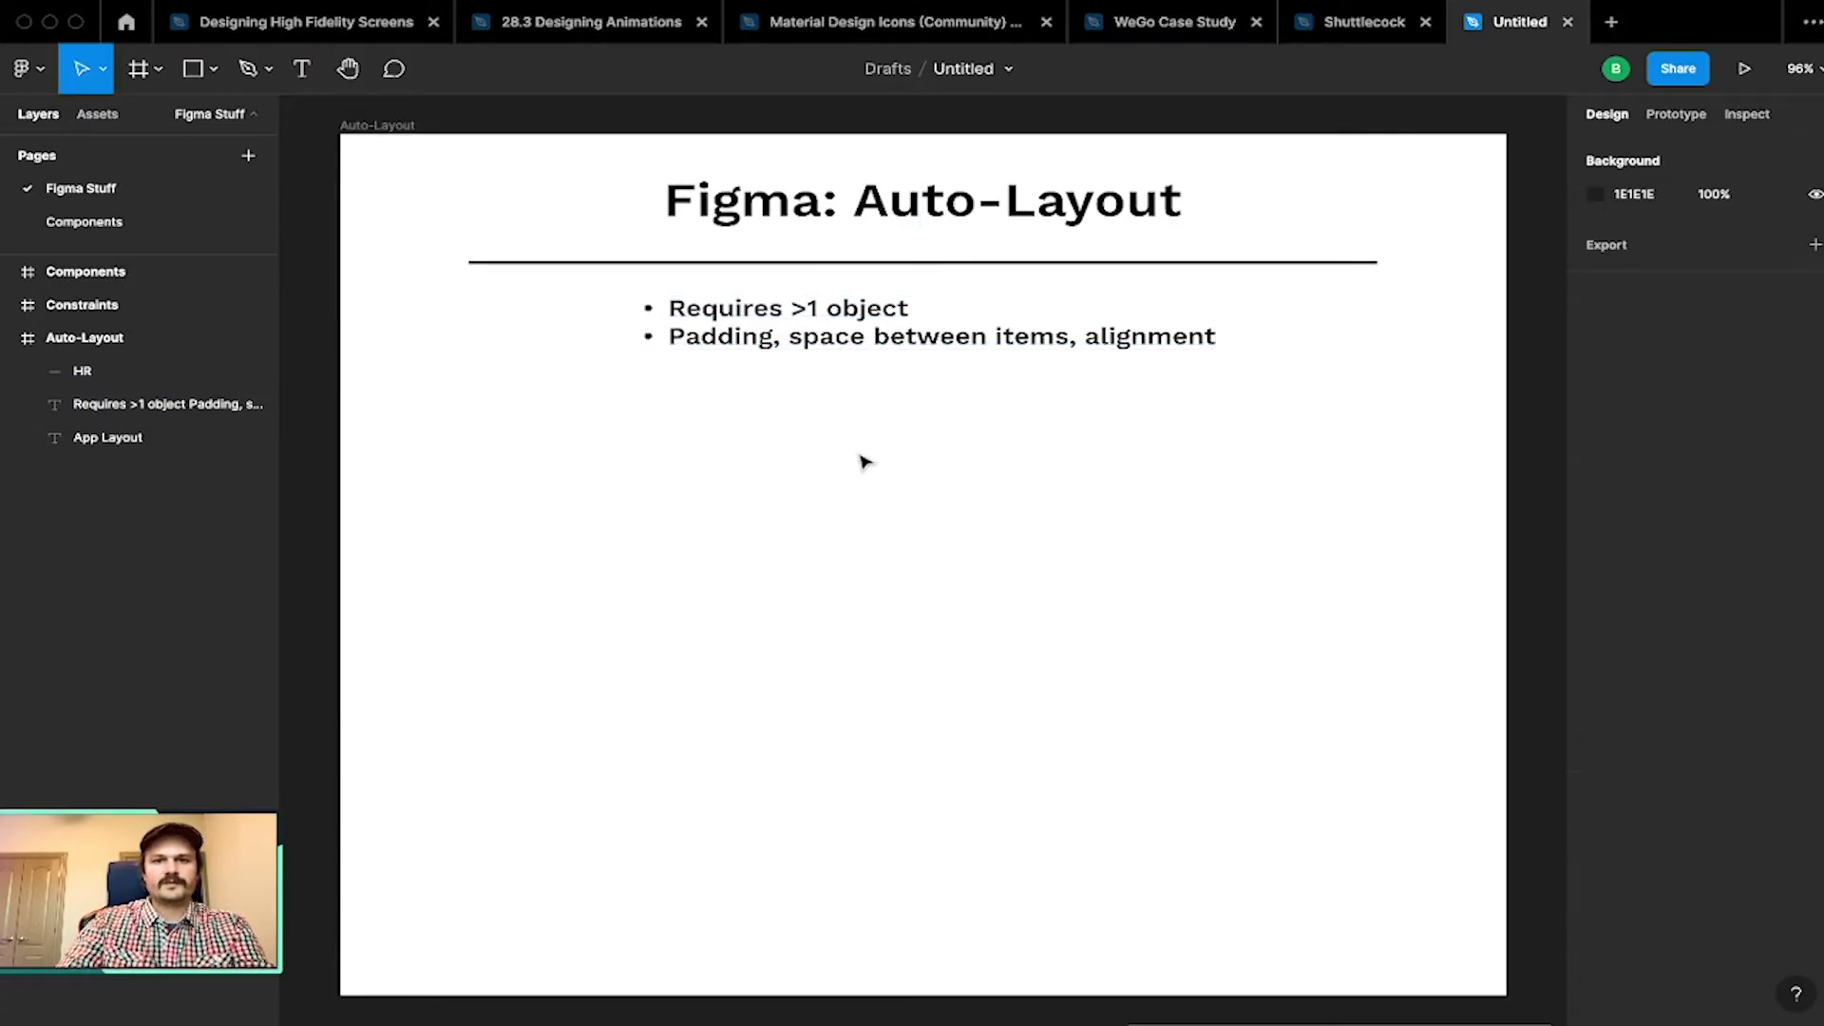
pyautogui.click(1050, 326)
pyautogui.click(1274, 393)
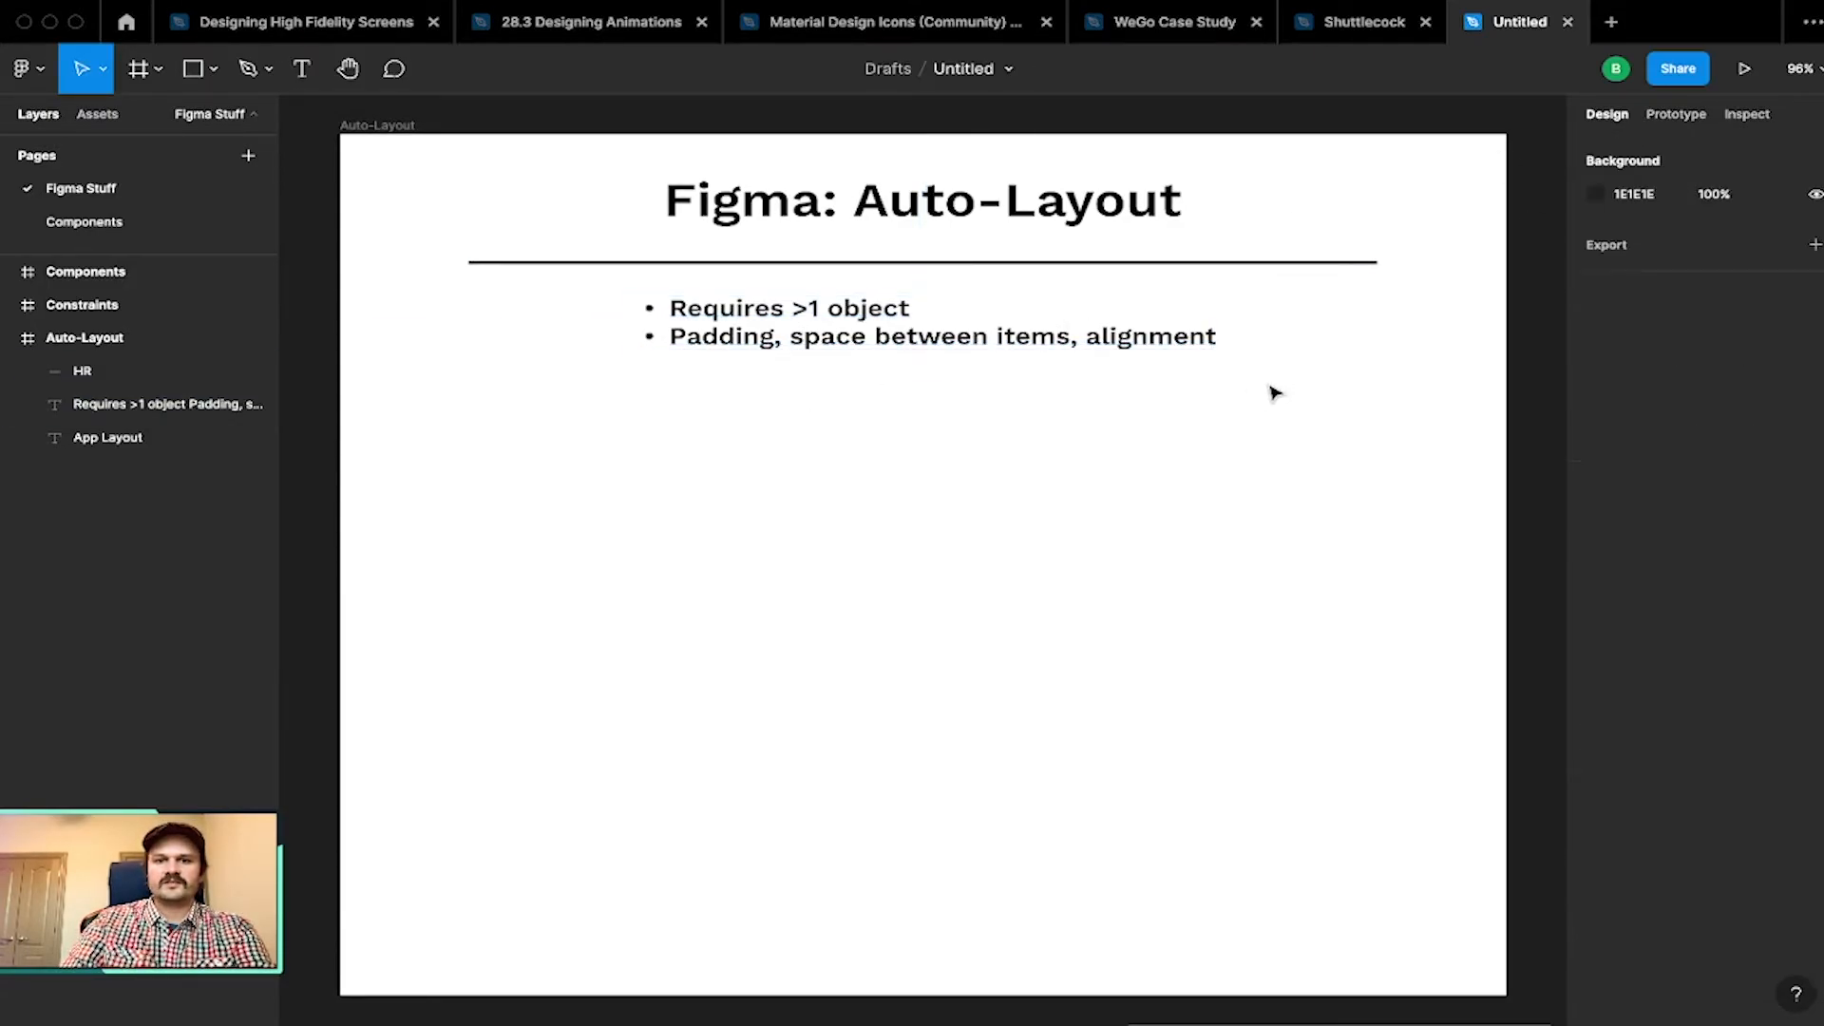
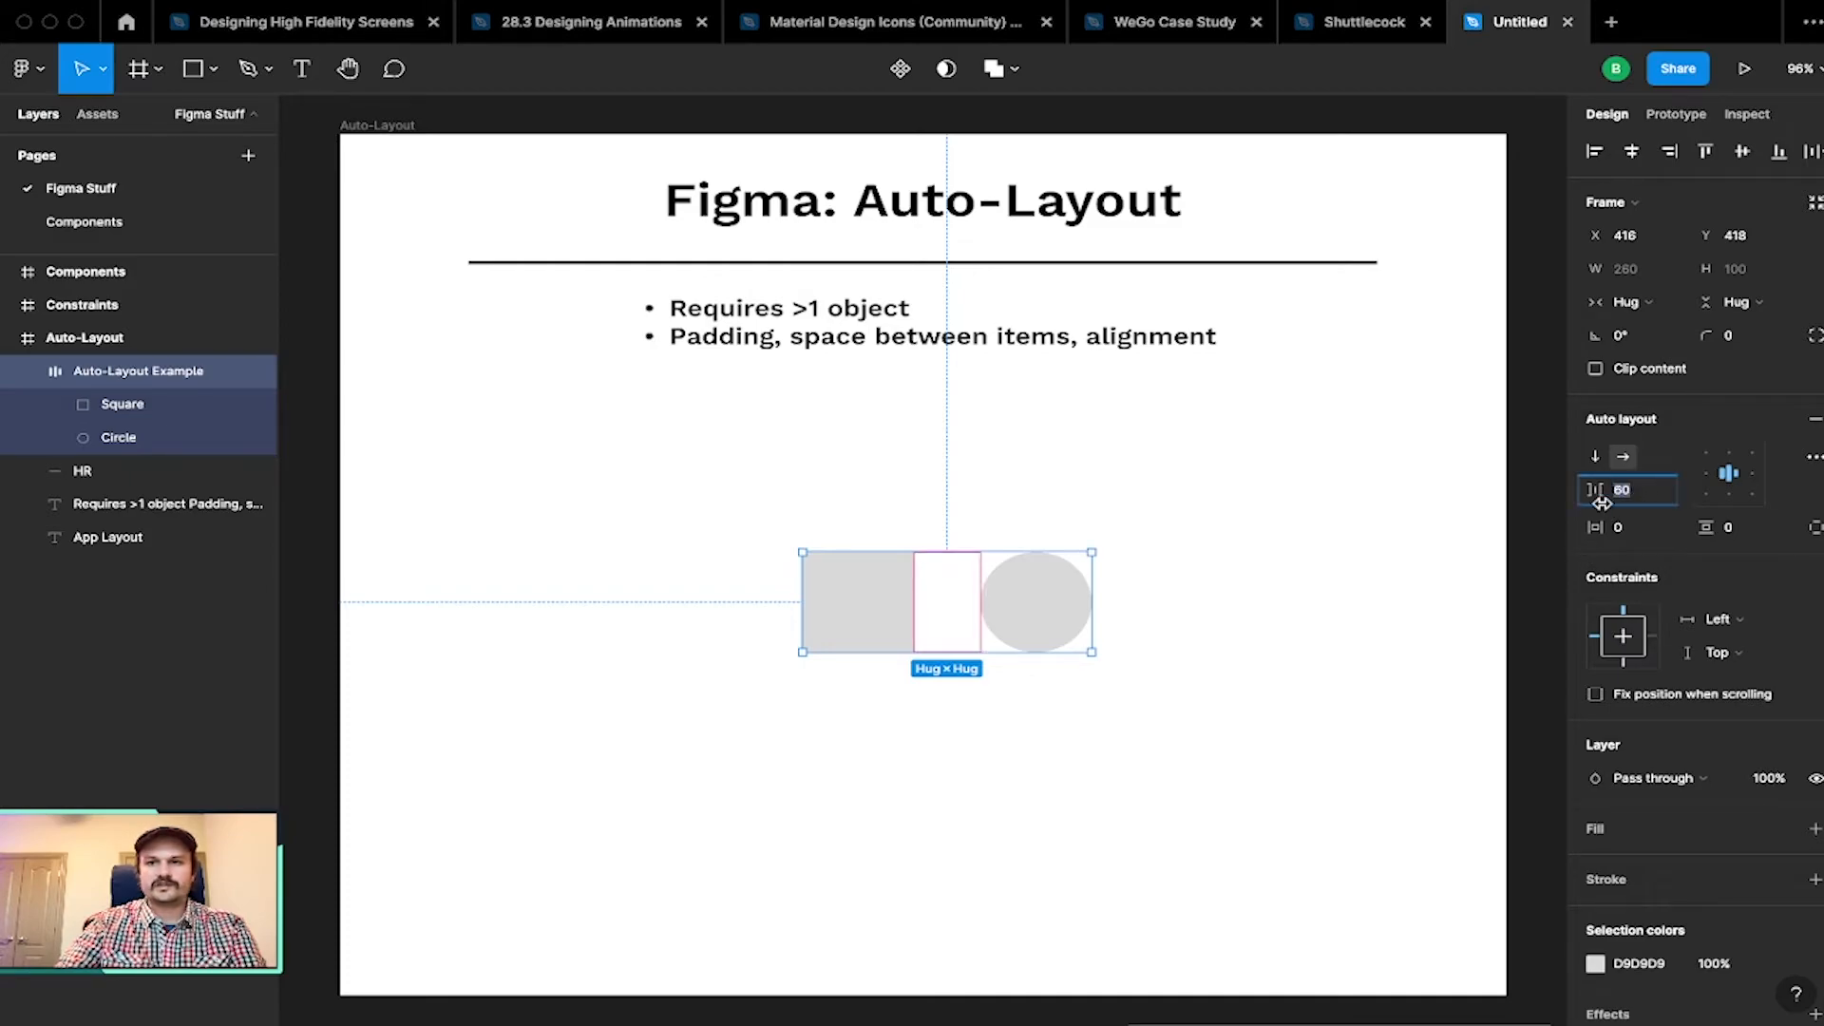
# Step: Examine the Auto-Layout Example frame's layers and the spacing between its square and circle
pyautogui.click(1451, 590)
pyautogui.click(1065, 608)
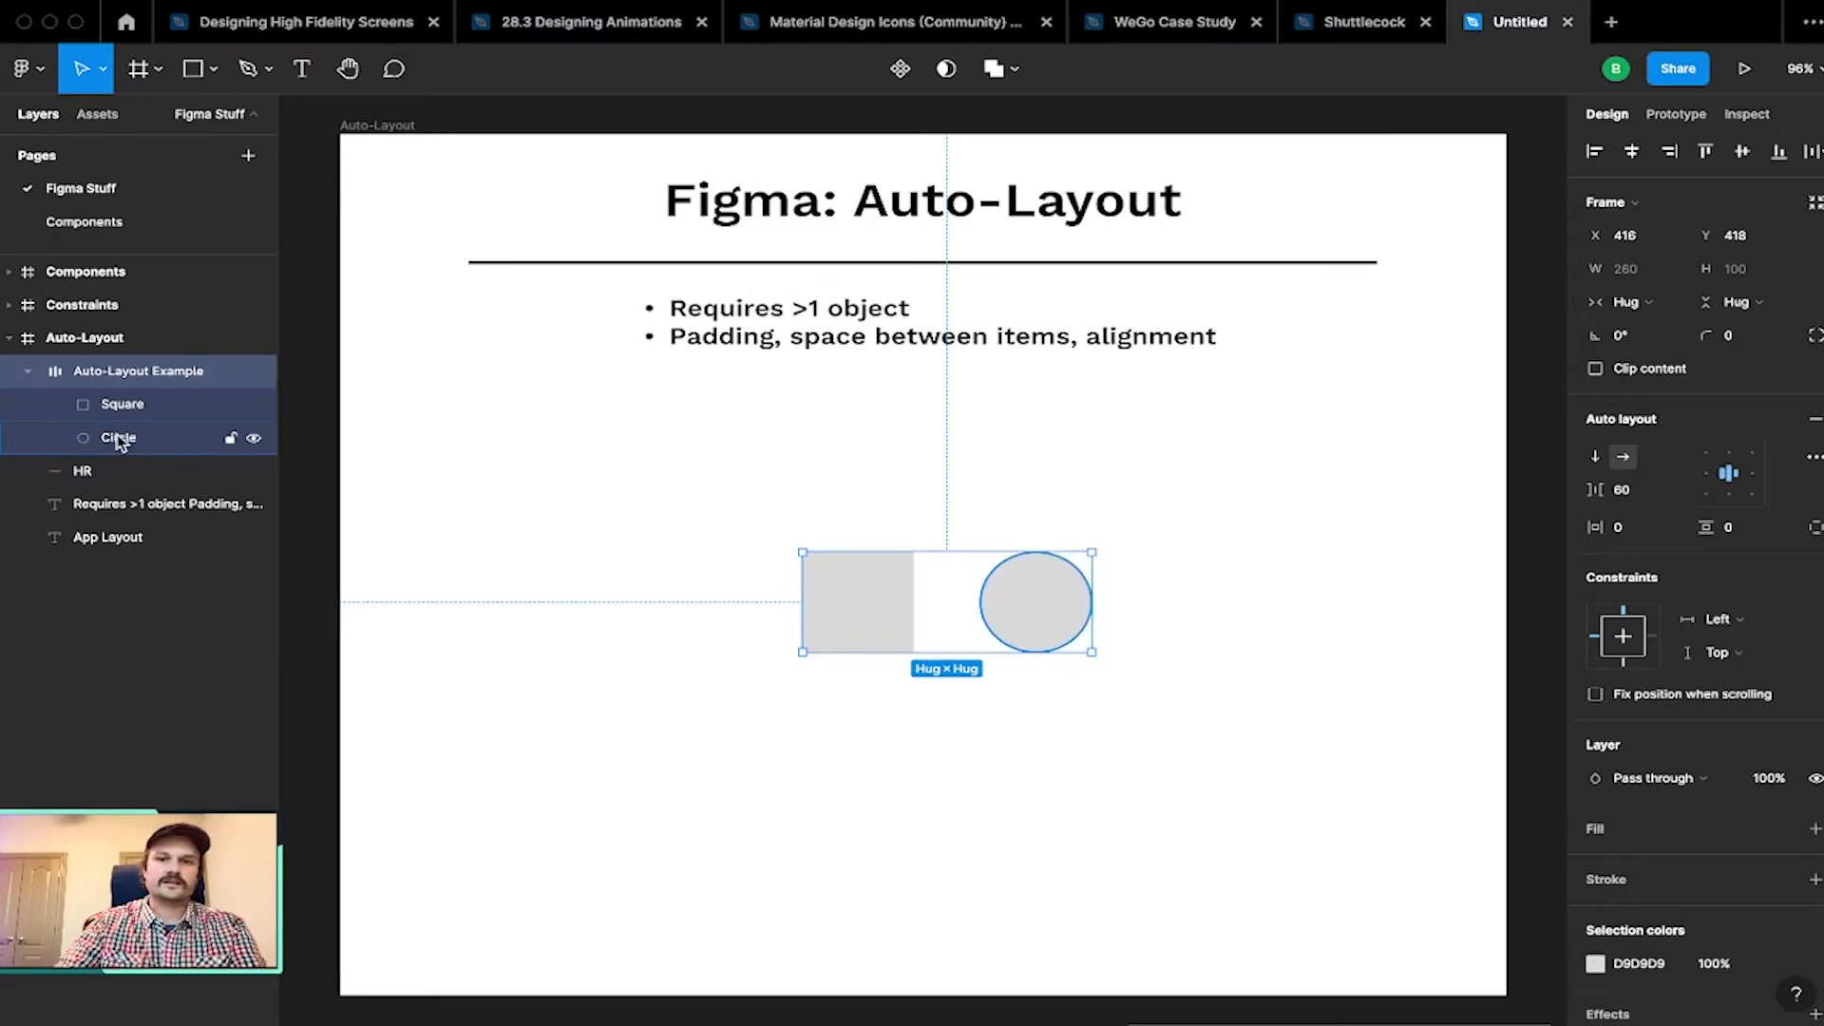
pyautogui.moveTo(950, 600)
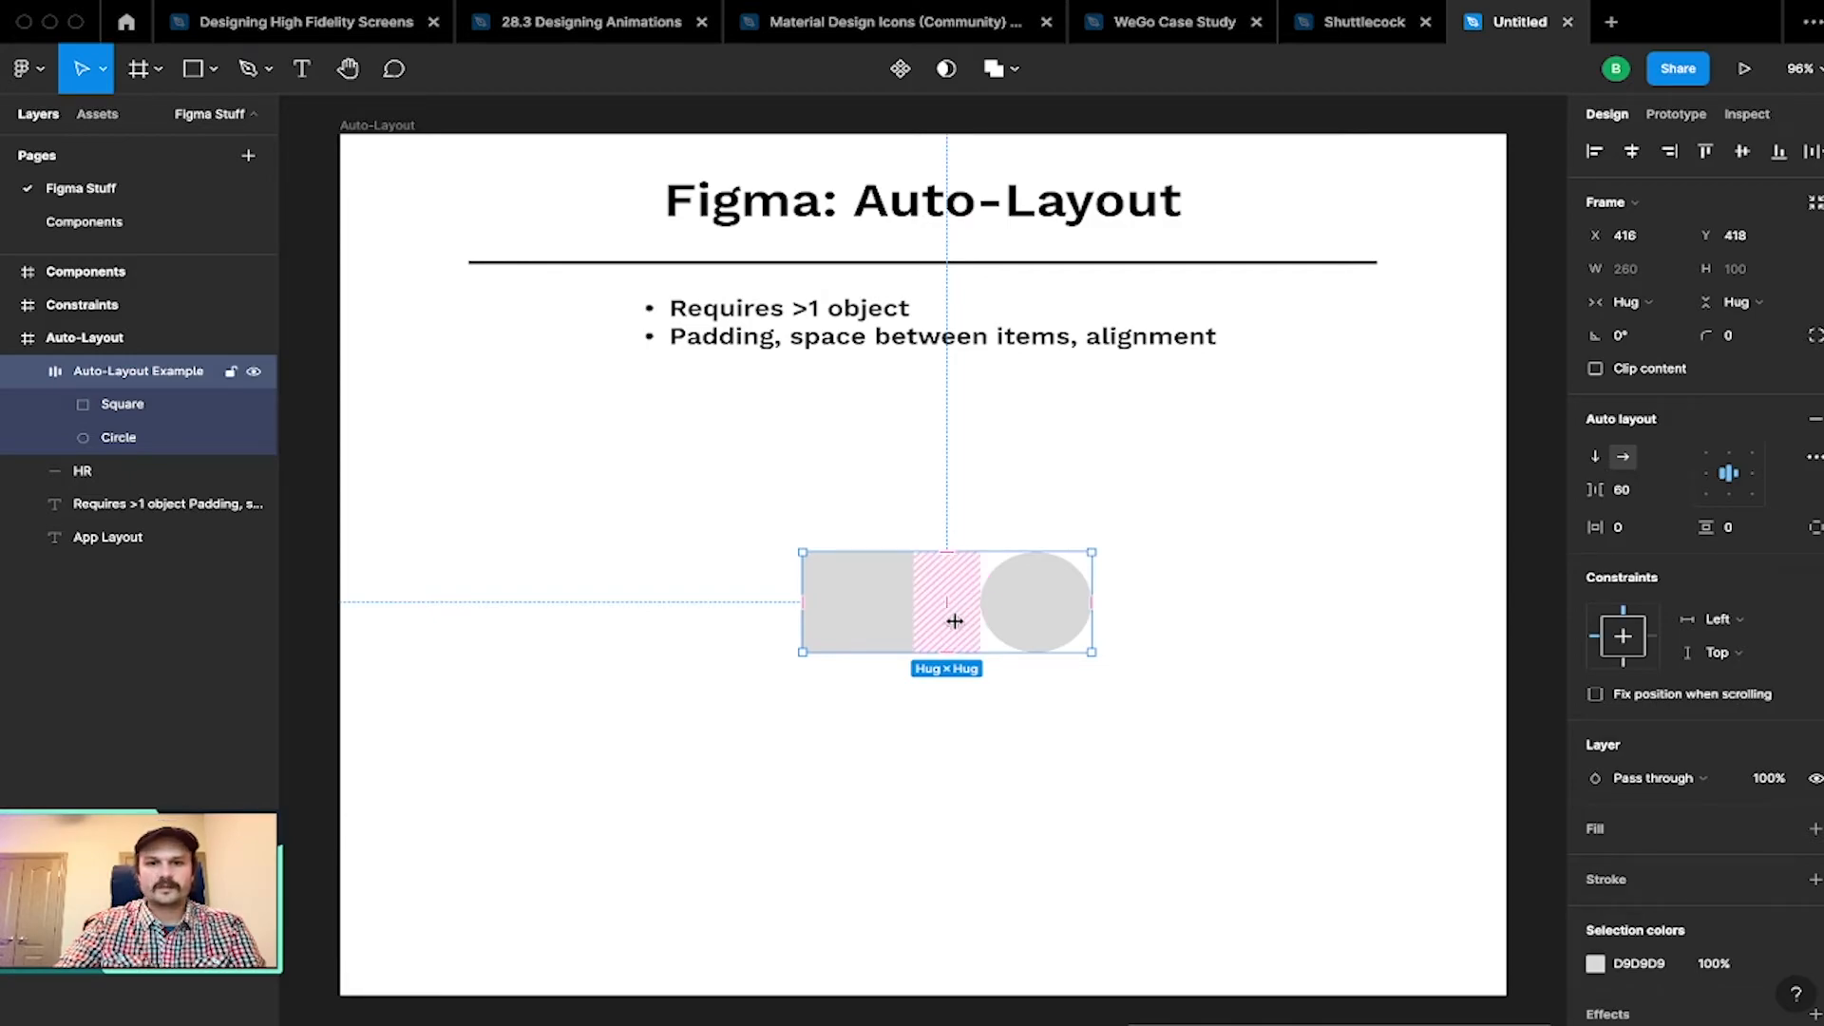
pyautogui.scroll(10, 953, 621)
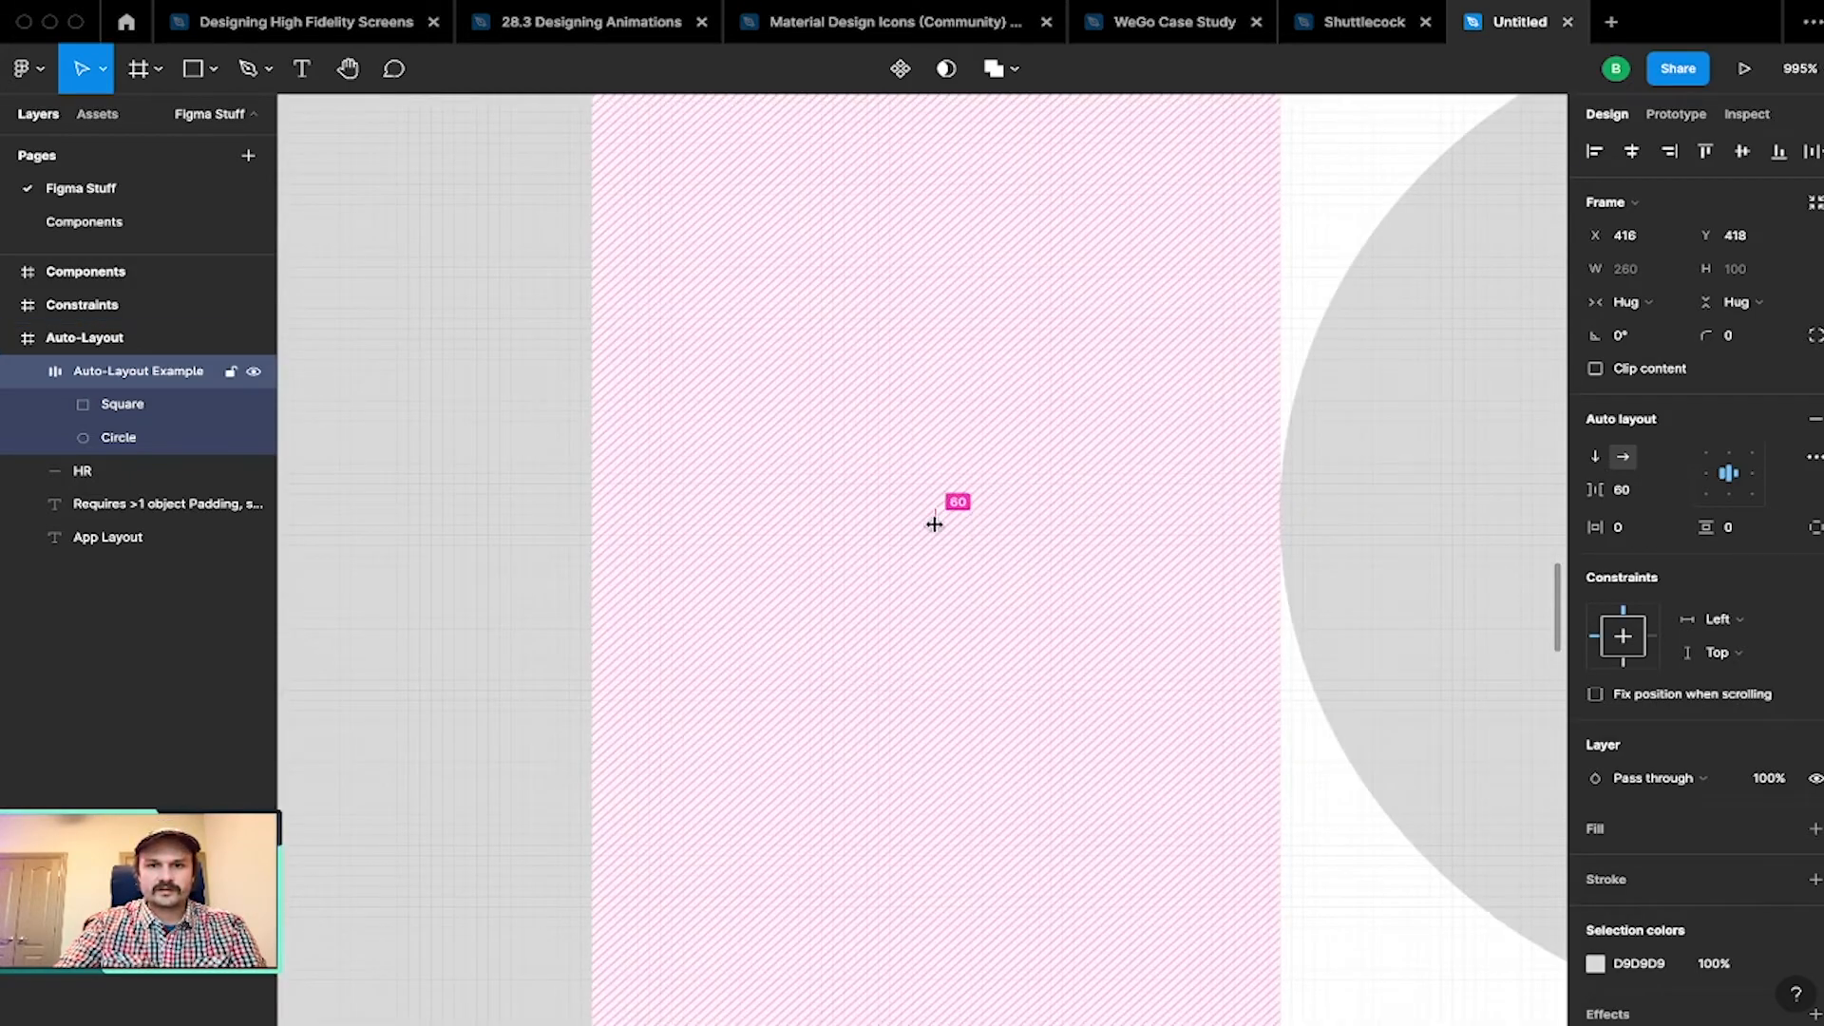
pyautogui.scroll(-7, 943, 553)
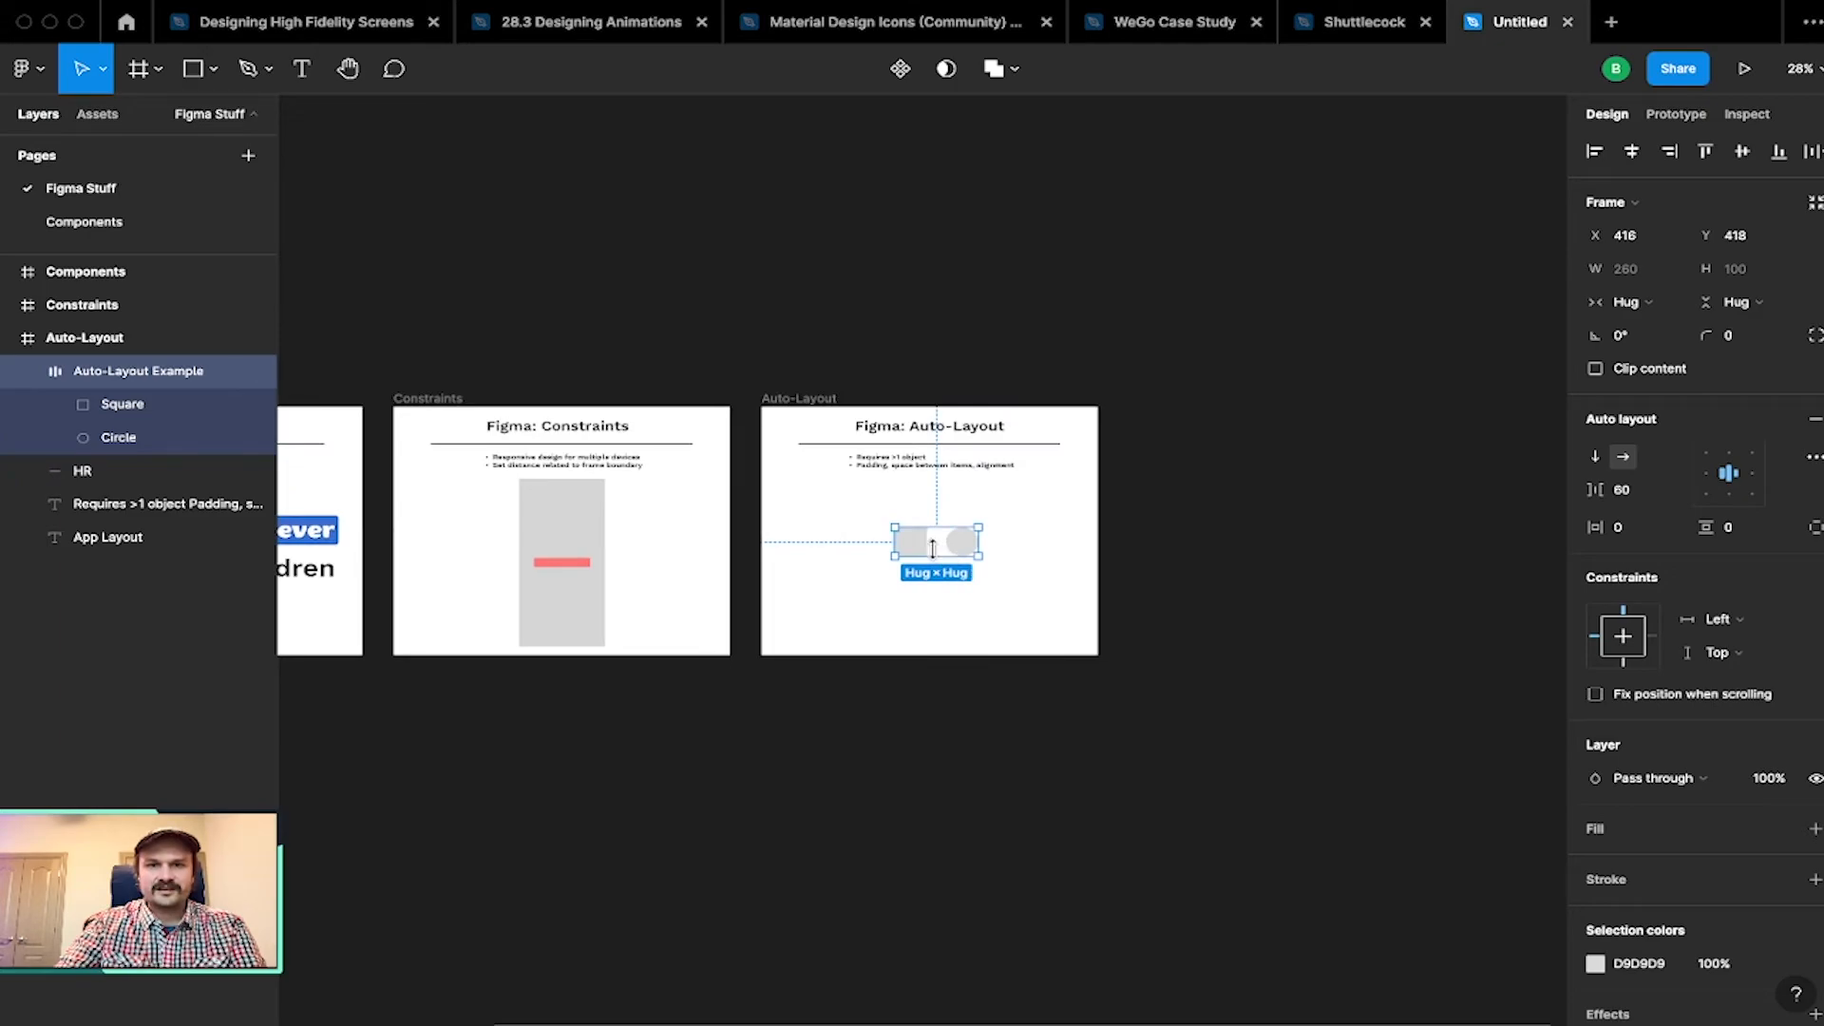
pyautogui.scroll(8, 944, 553)
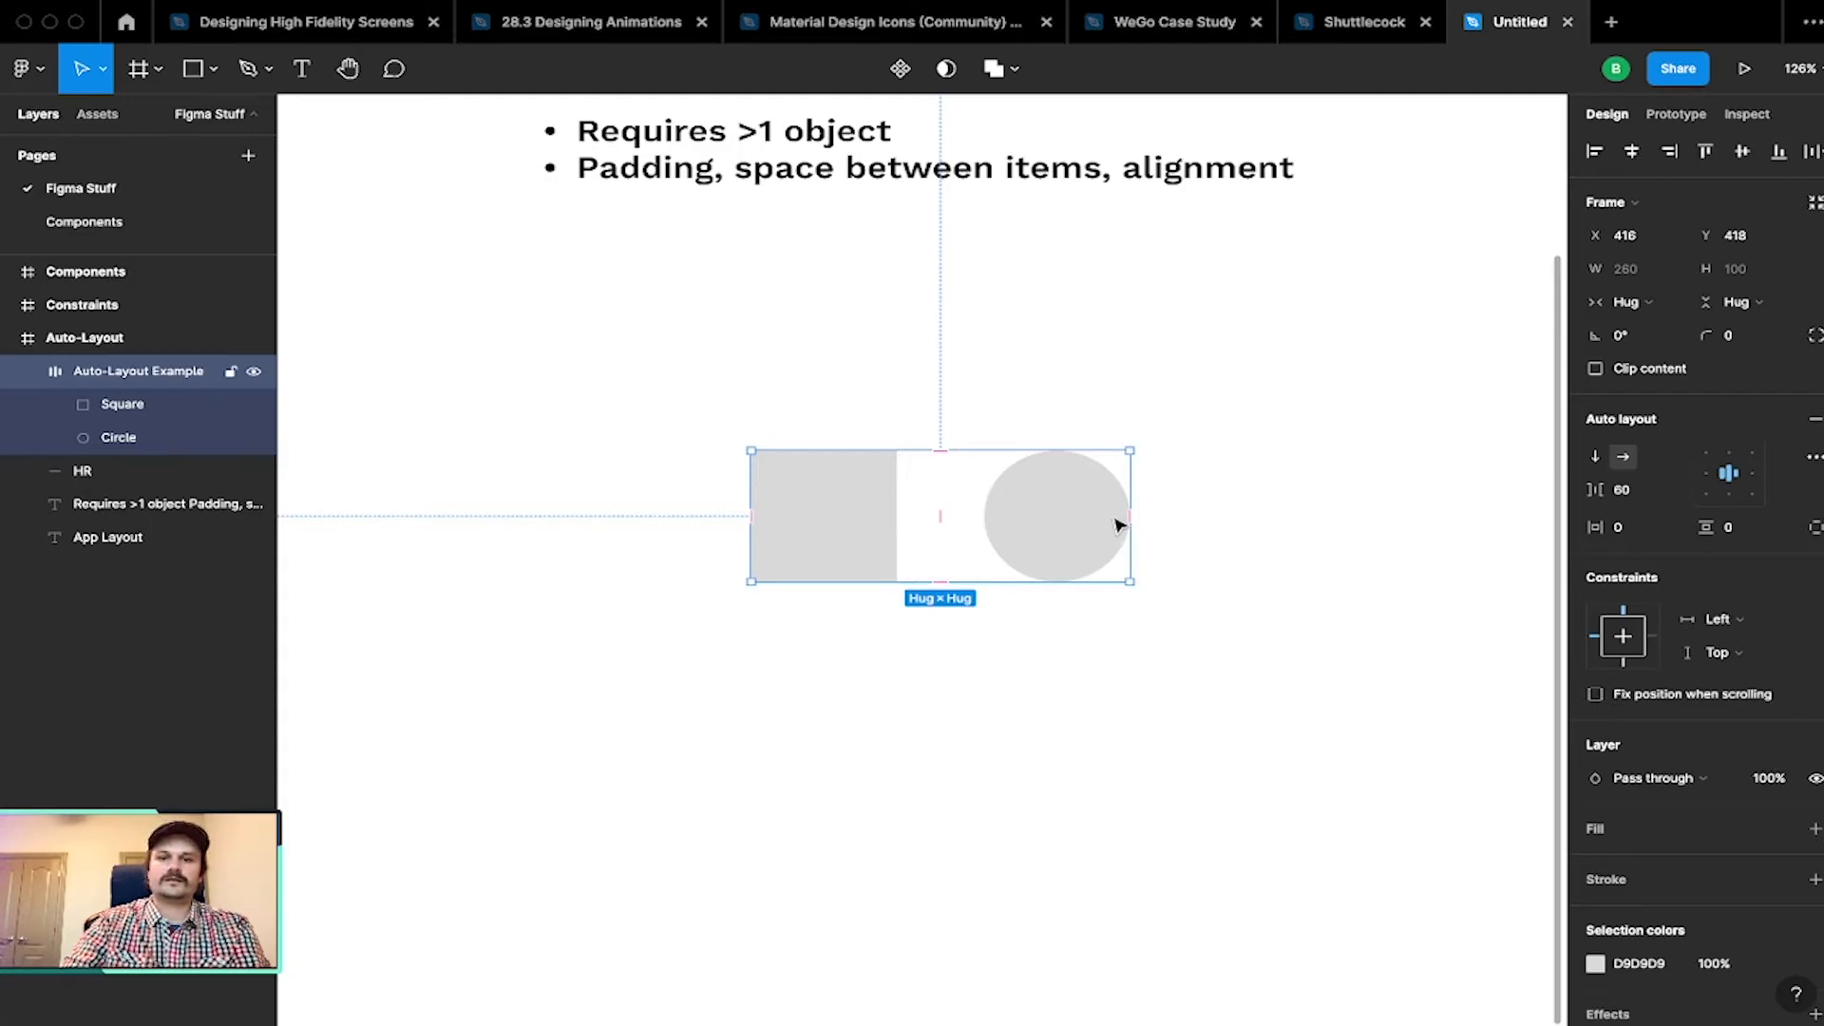
pyautogui.click(934, 513)
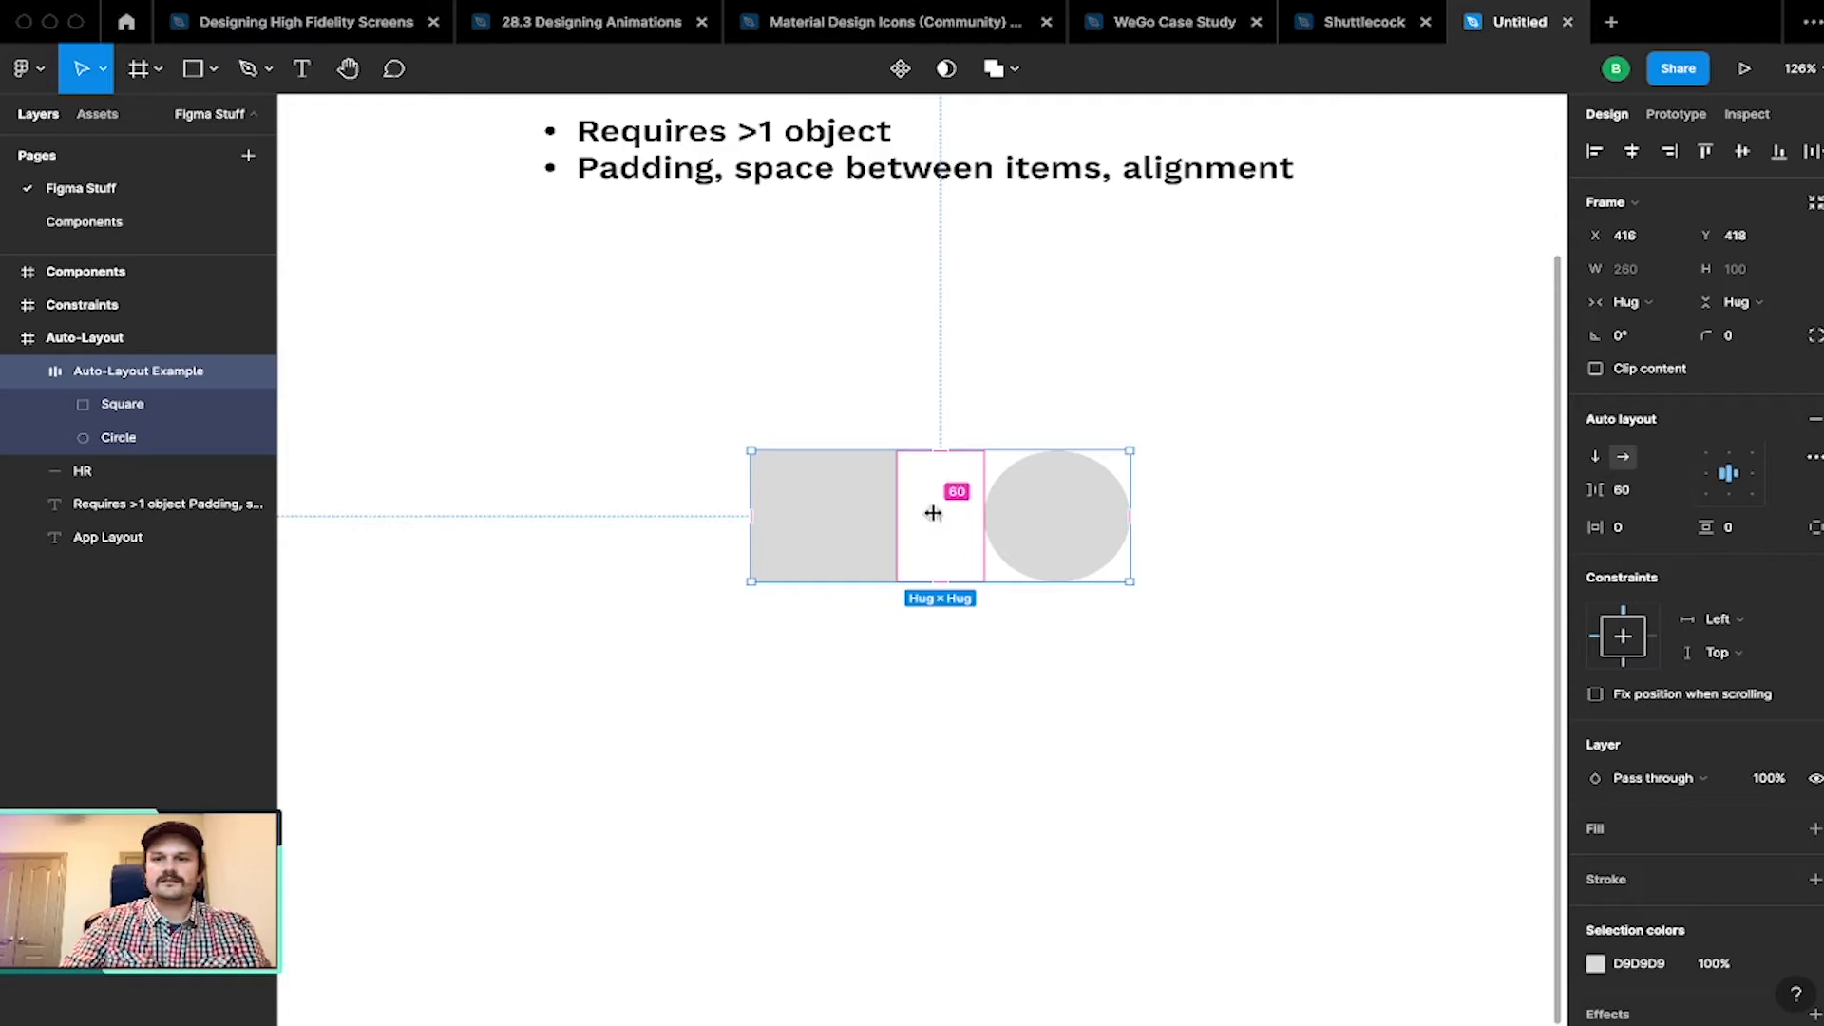
pyautogui.click(933, 513)
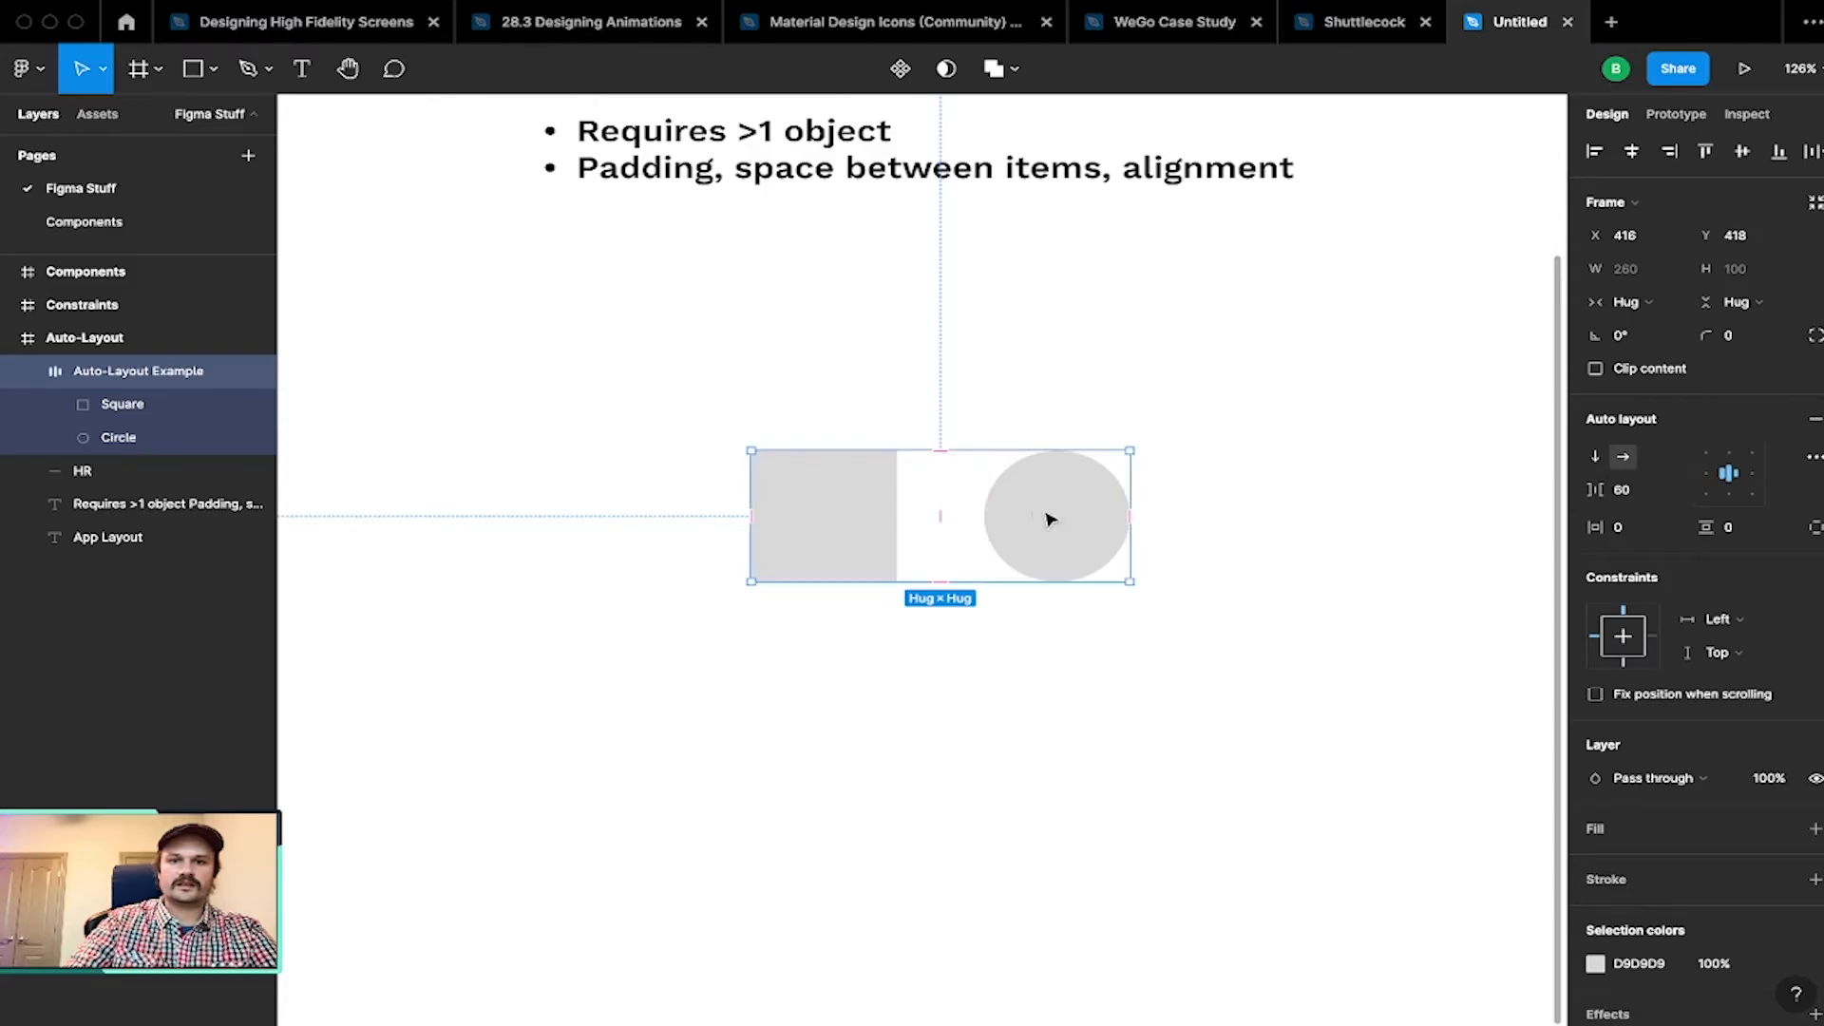
pyautogui.press('Escape')
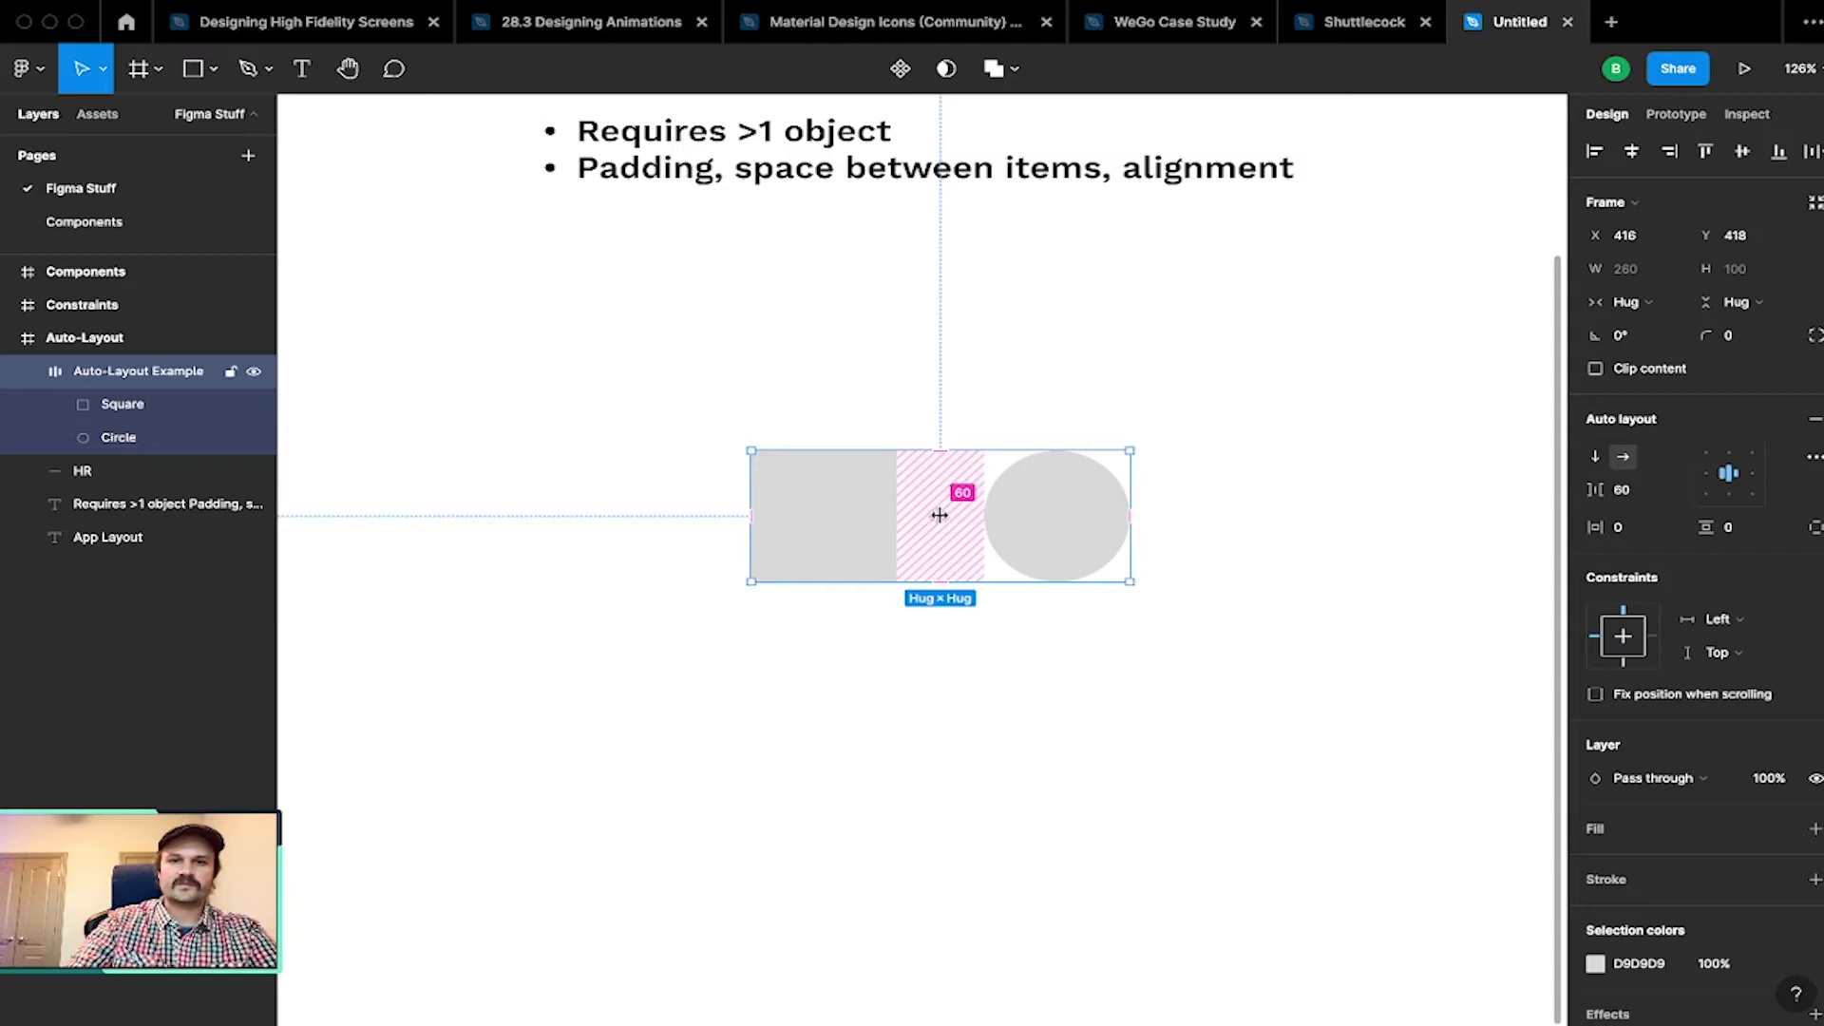
# Step: Widen the gap between the square and circle to 71 on the canvas and reset the item spacing to 30
pyautogui.moveTo(940, 516); pyautogui.dragTo(941, 516)
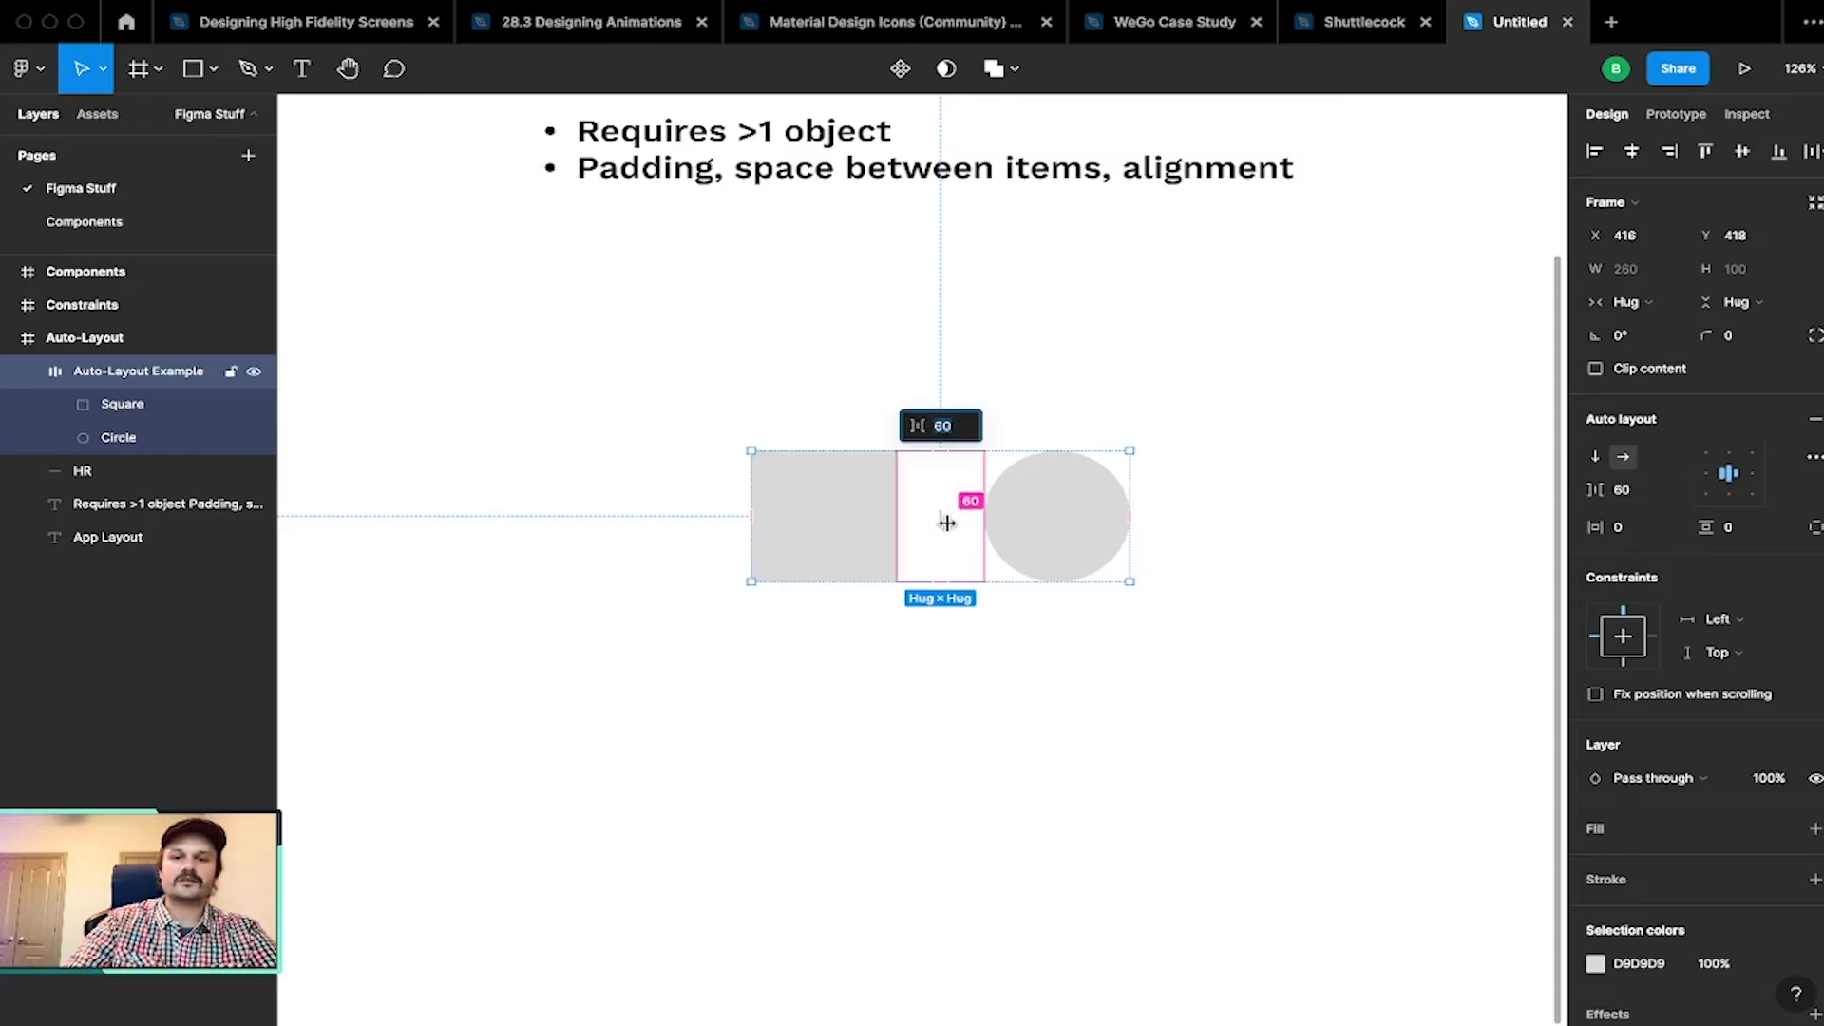
pyautogui.click(938, 523)
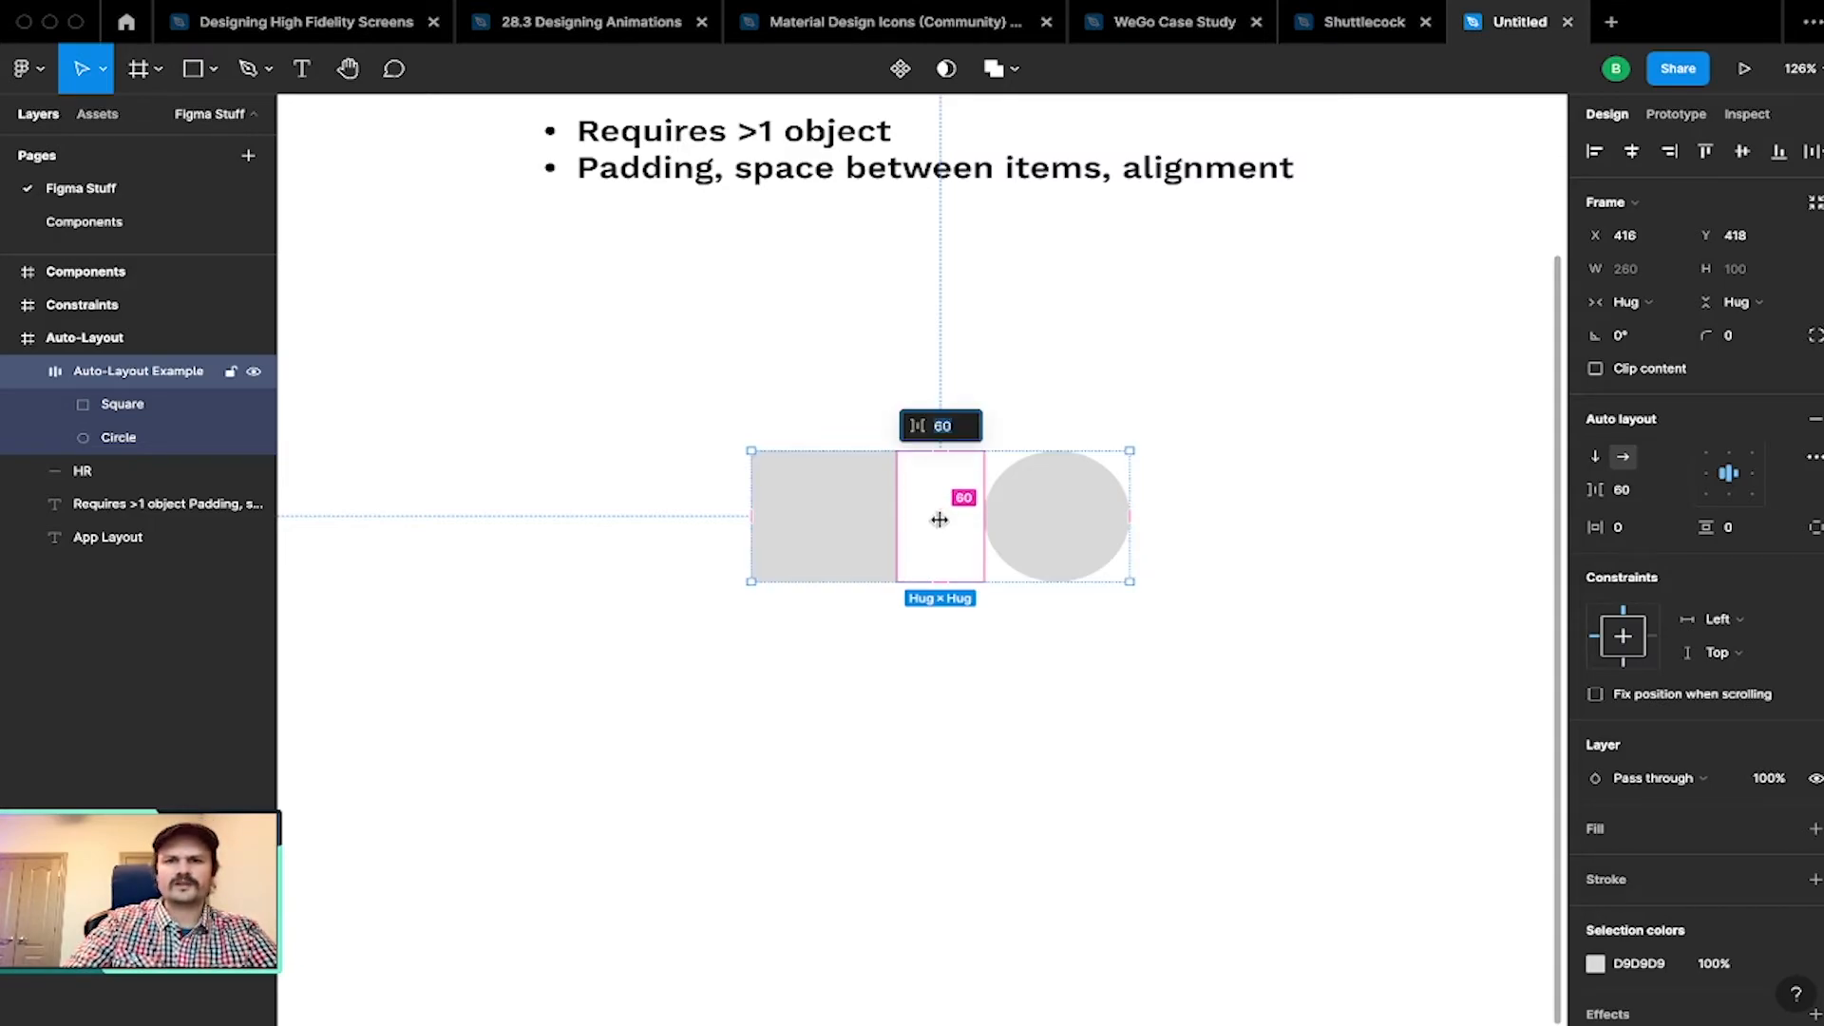
pyautogui.moveTo(941, 518)
pyautogui.mouseDown()
pyautogui.moveTo(1026, 513)
pyautogui.moveTo(936, 521)
pyautogui.moveTo(1014, 505)
pyautogui.moveTo(985, 501)
pyautogui.moveTo(941, 513)
pyautogui.moveTo(1017, 513)
pyautogui.moveTo(951, 518)
pyautogui.mouseUp()
pyautogui.click(951, 516)
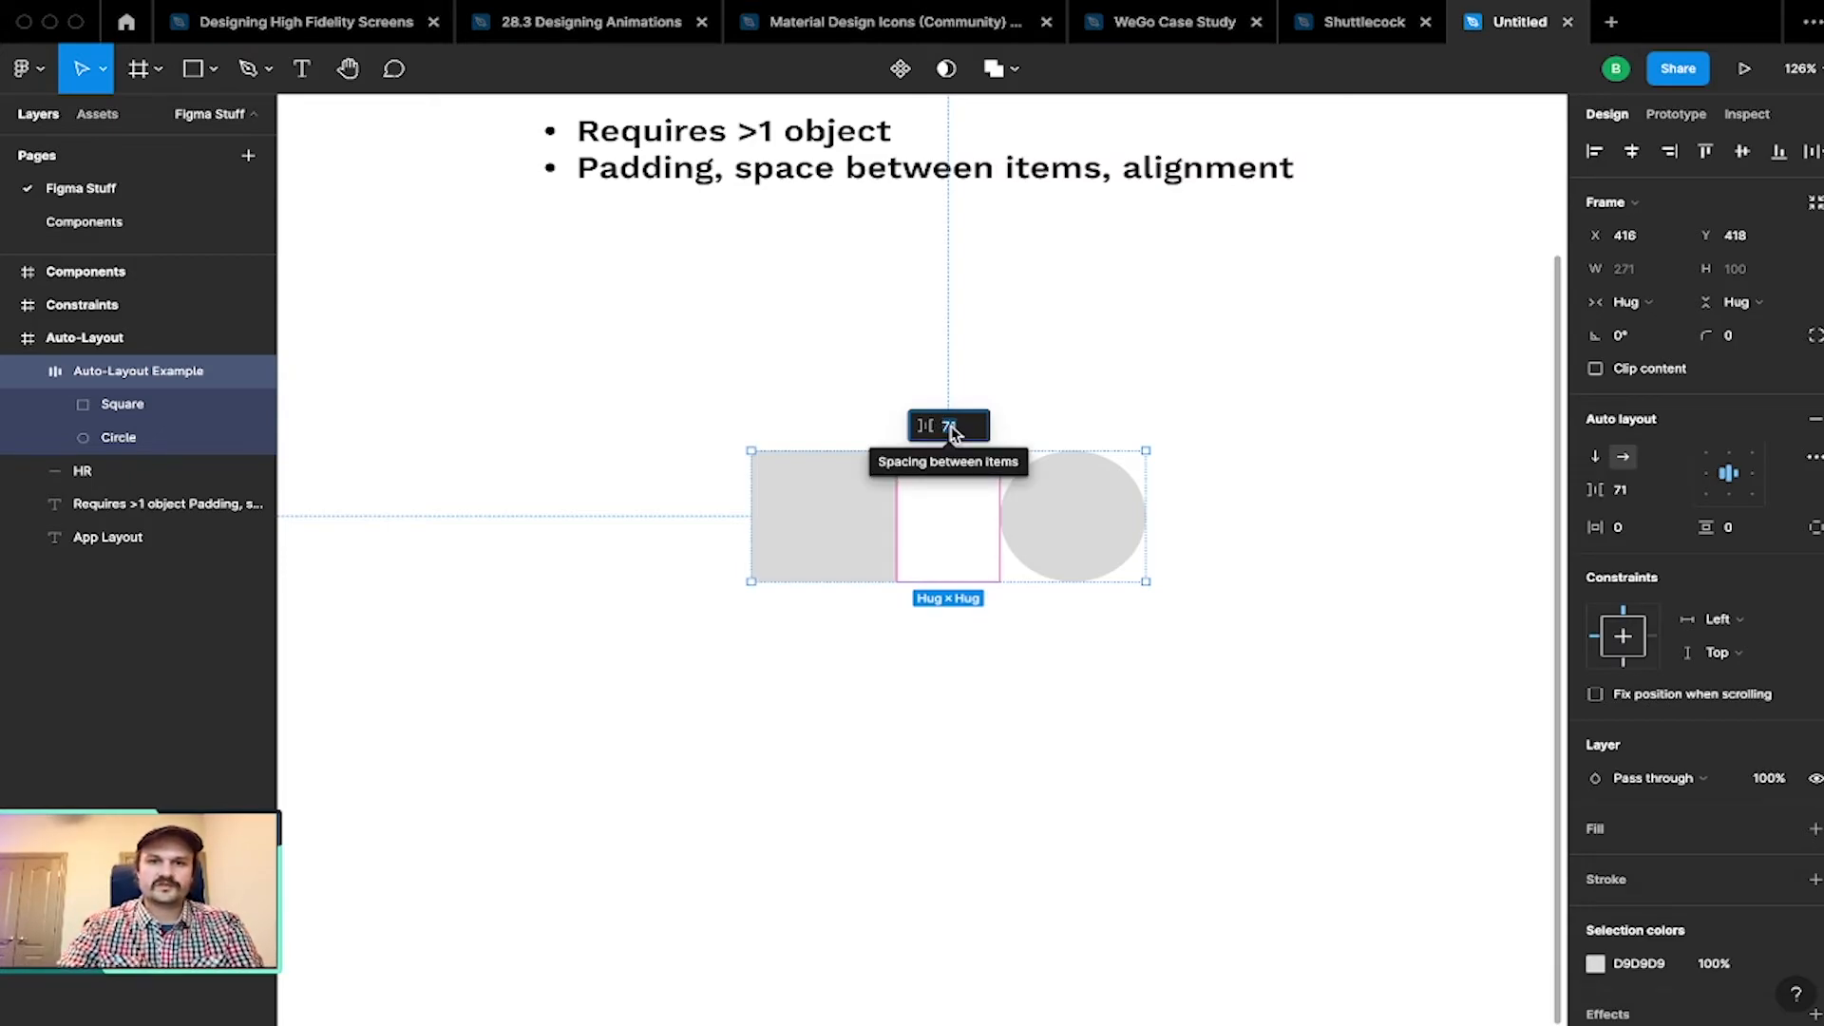
pyautogui.write('30')
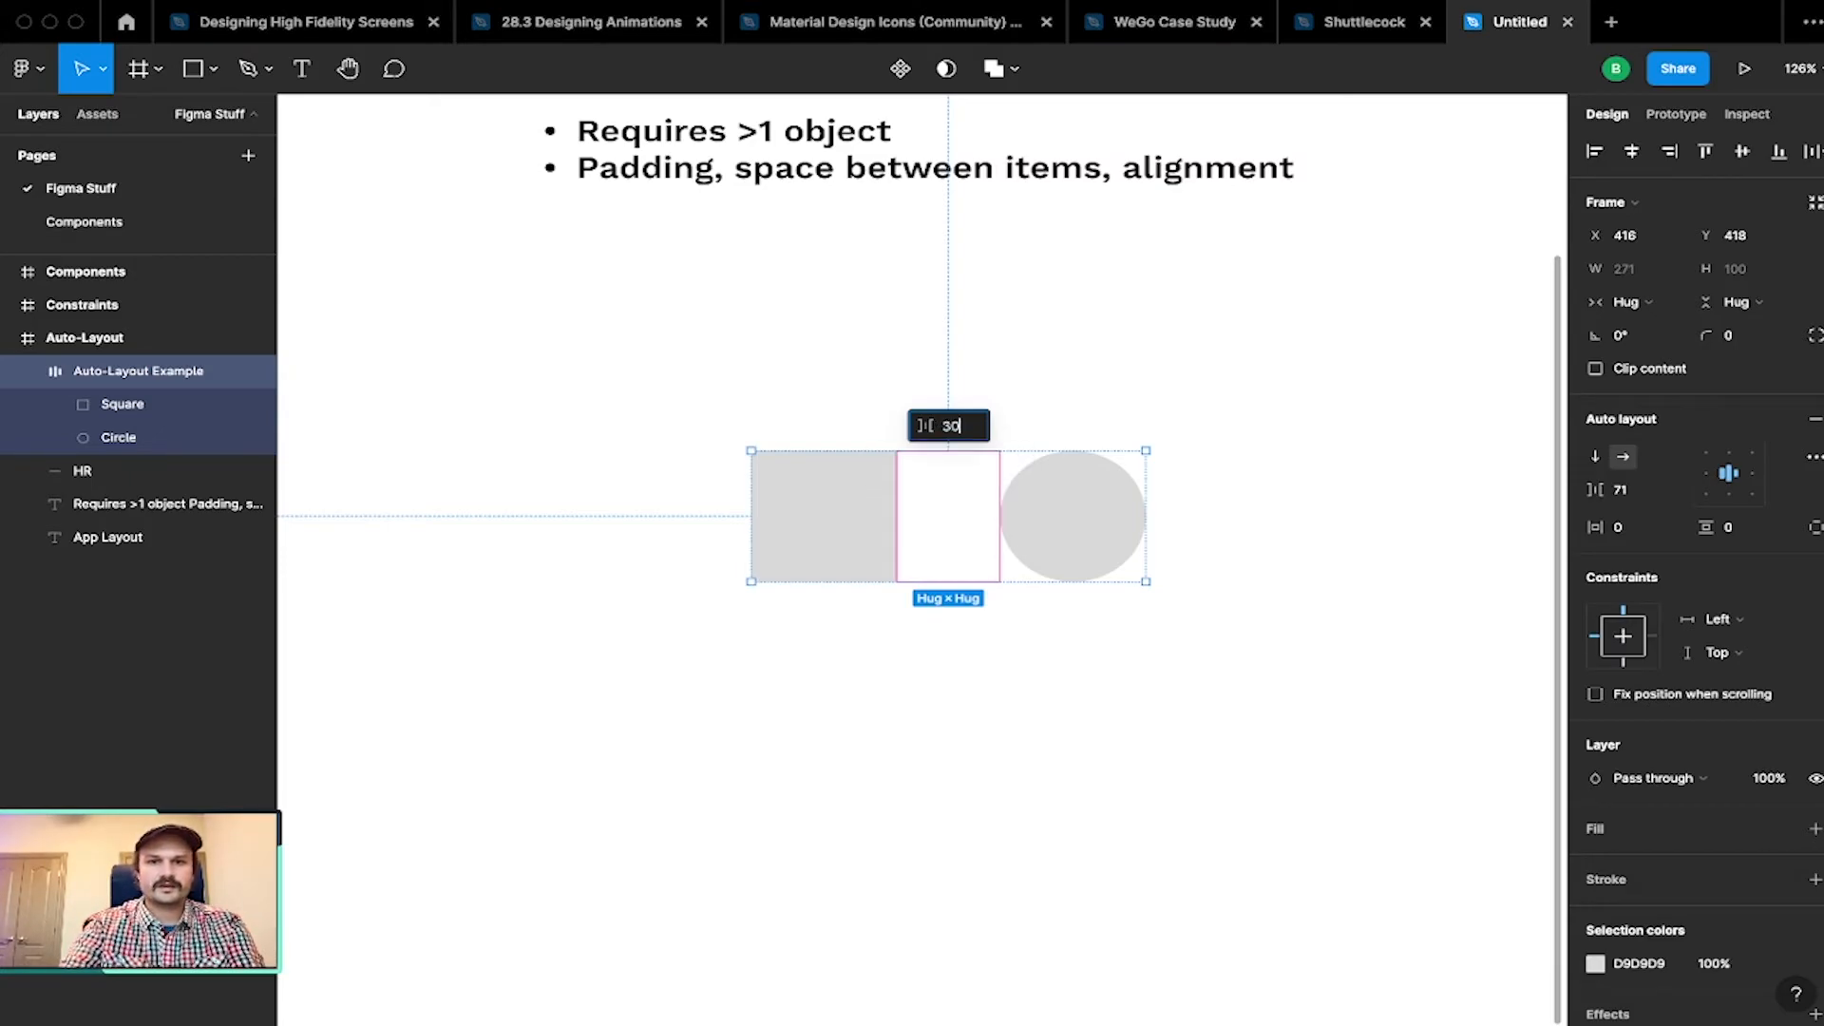
pyautogui.press('Return')
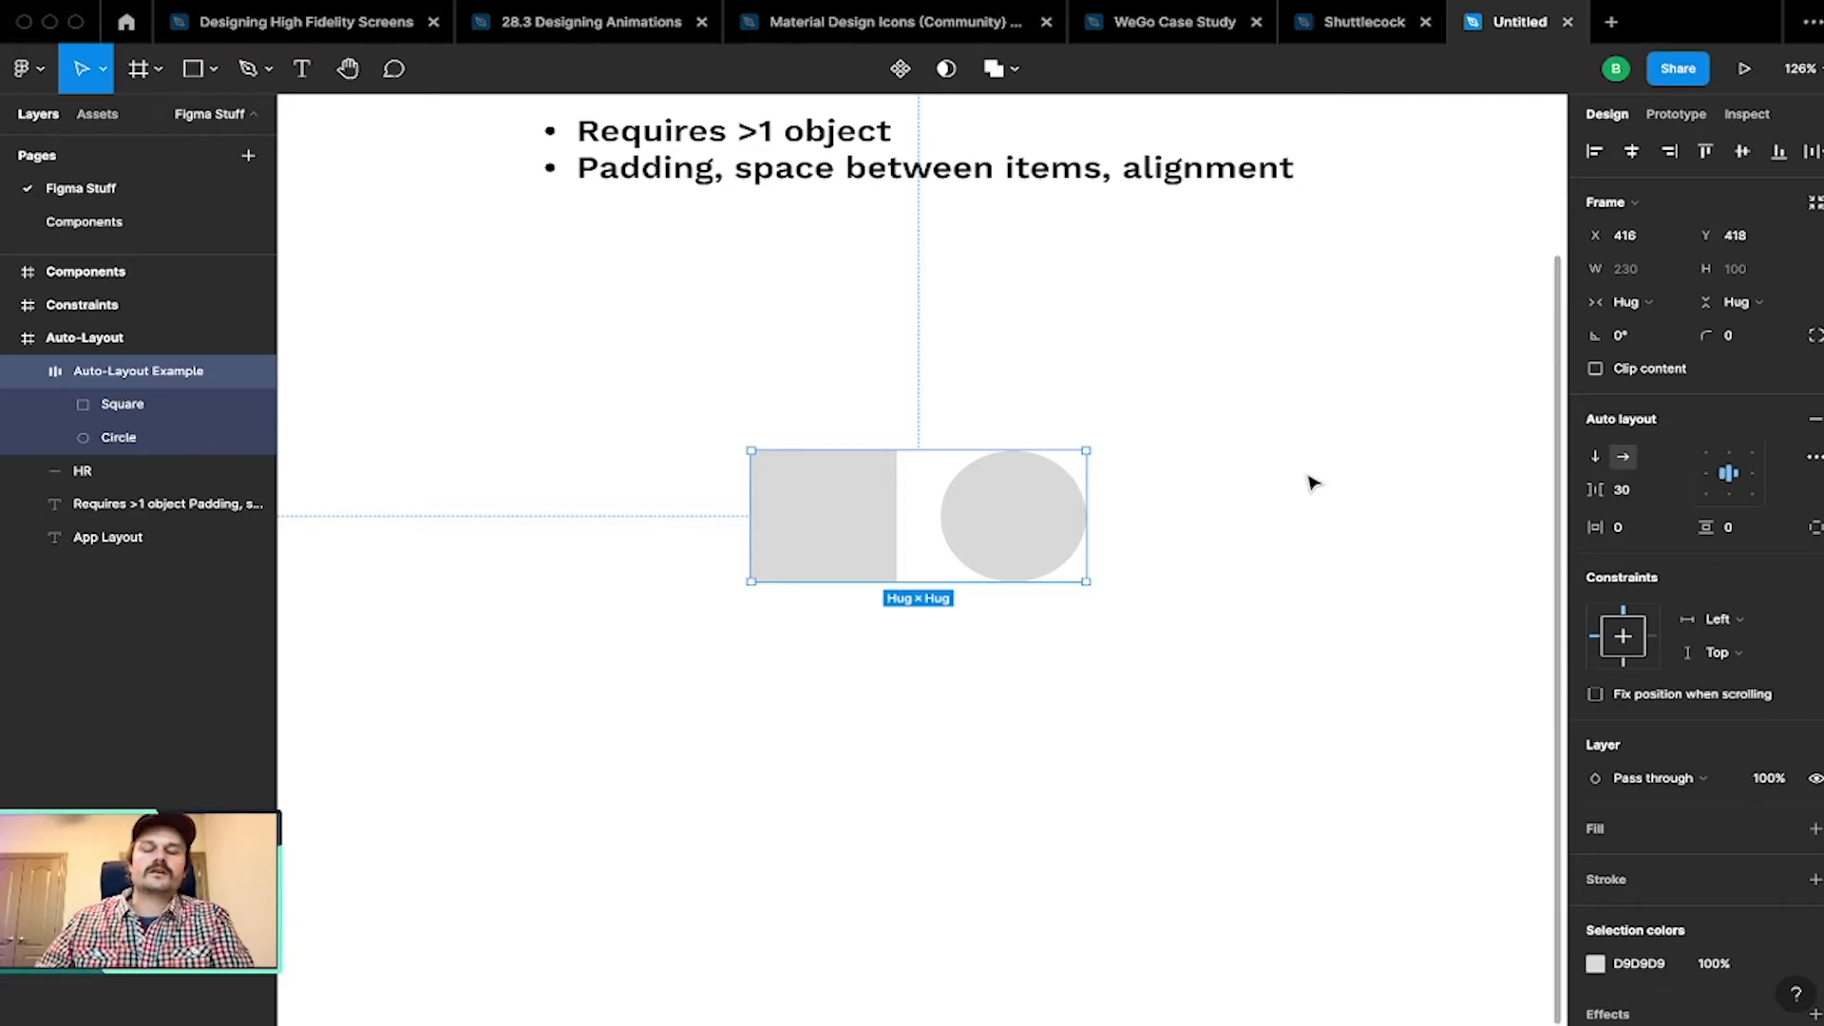
# Step: Set the Auto-Layout Example frame's spacing between items to 36
pyautogui.click(913, 513)
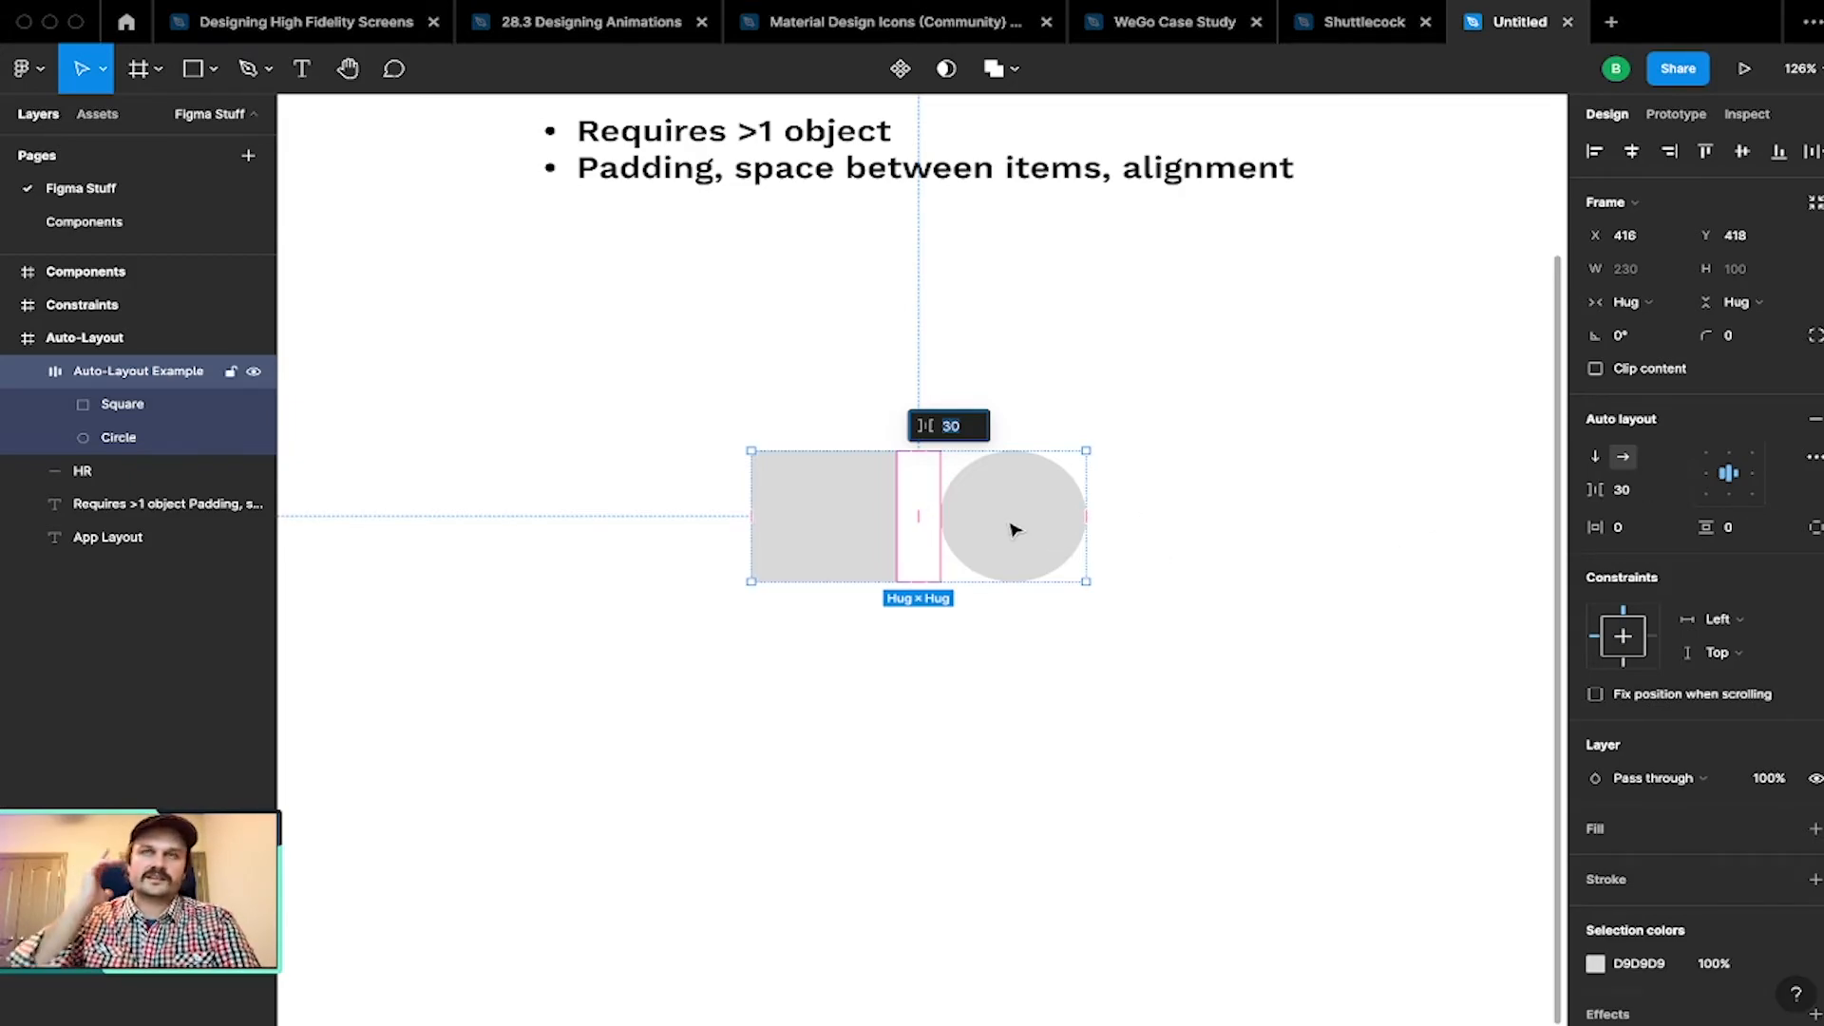
pyautogui.click(1635, 504)
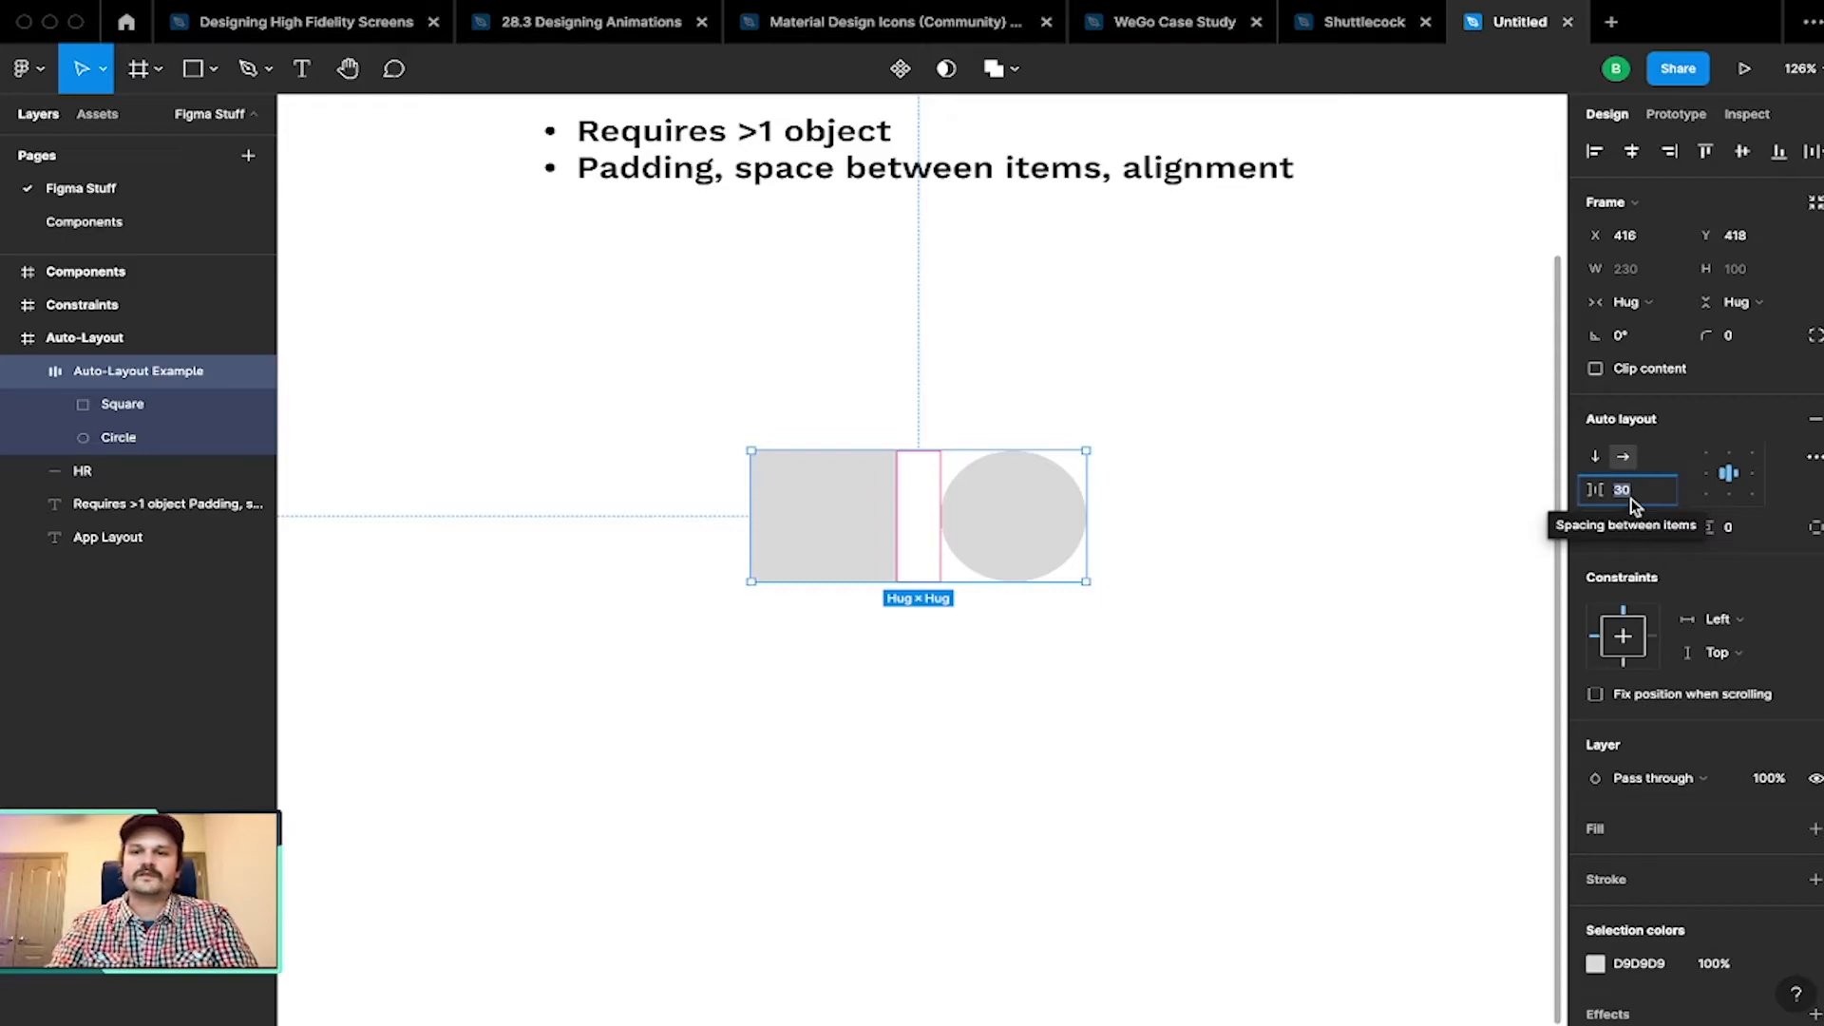
pyautogui.write('36')
pyautogui.press('Return')
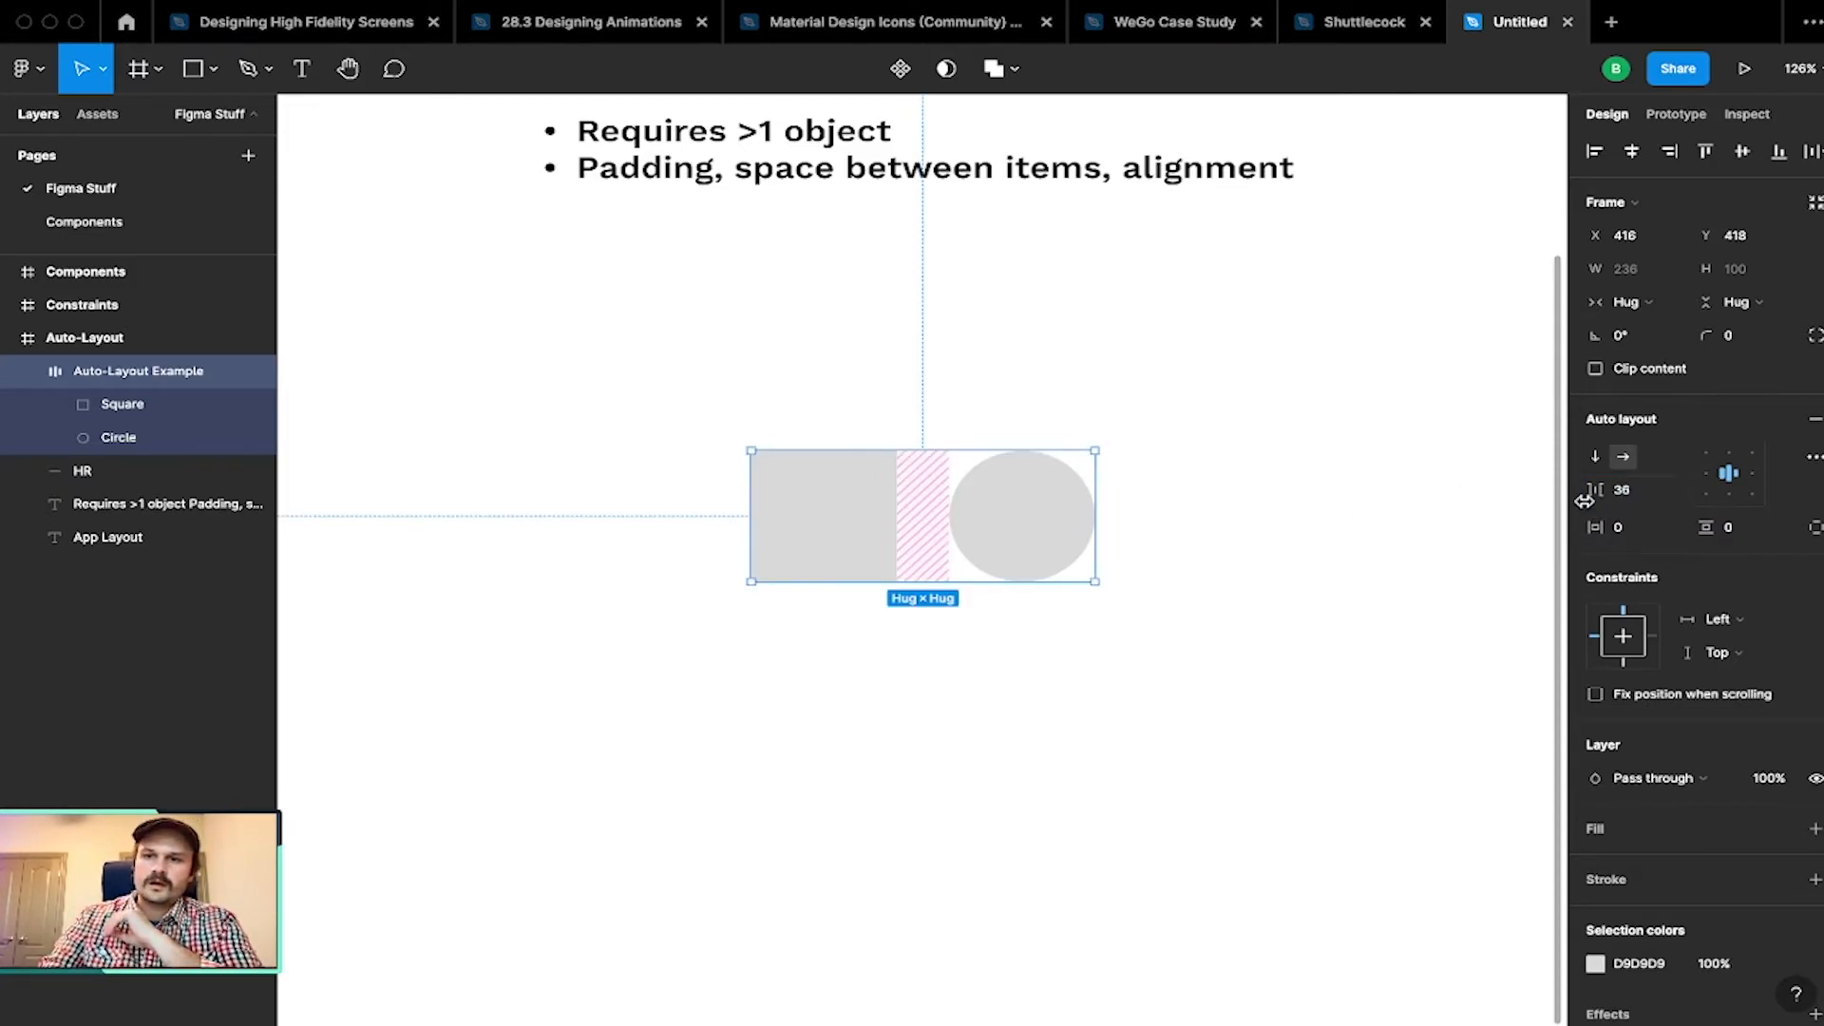
# Step: Try to scrub the Auto-Layout Example frame's item spacing value and open the spacing for editing on the canvas
pyautogui.moveTo(1592, 490); pyautogui.dragTo(1596, 542)
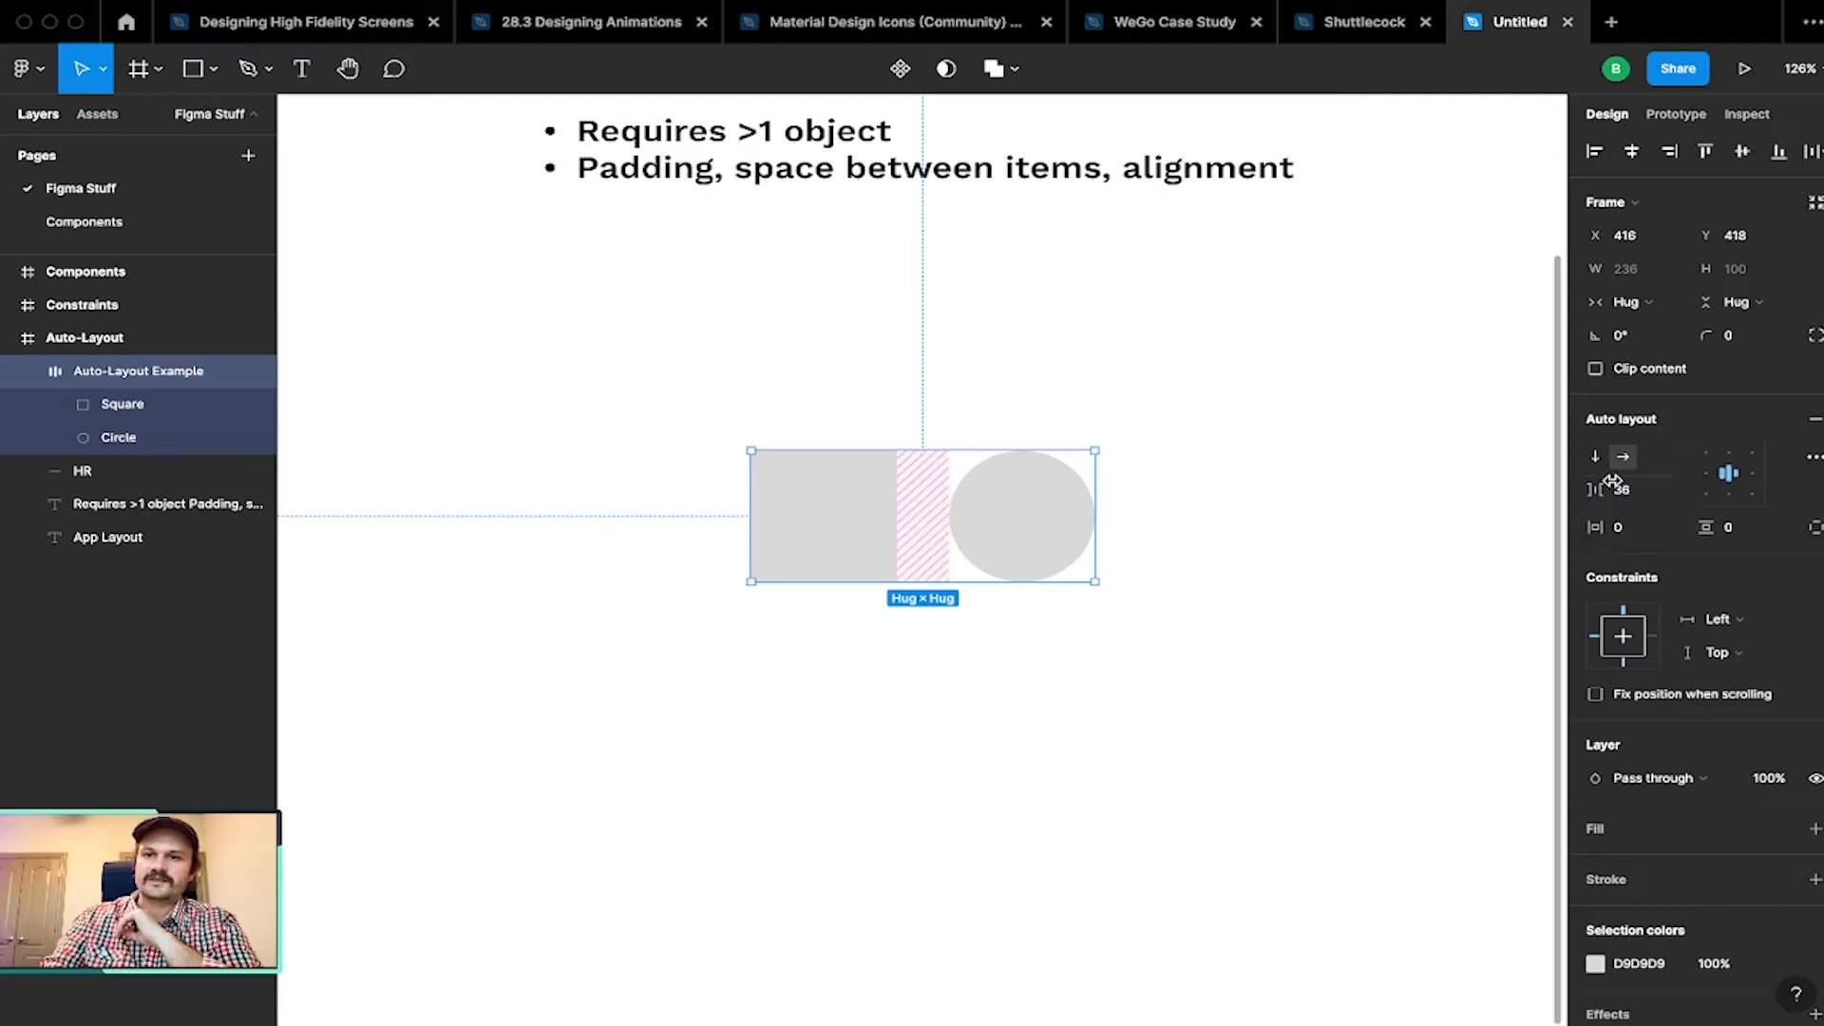
pyautogui.scroll(-1, 1589, 507)
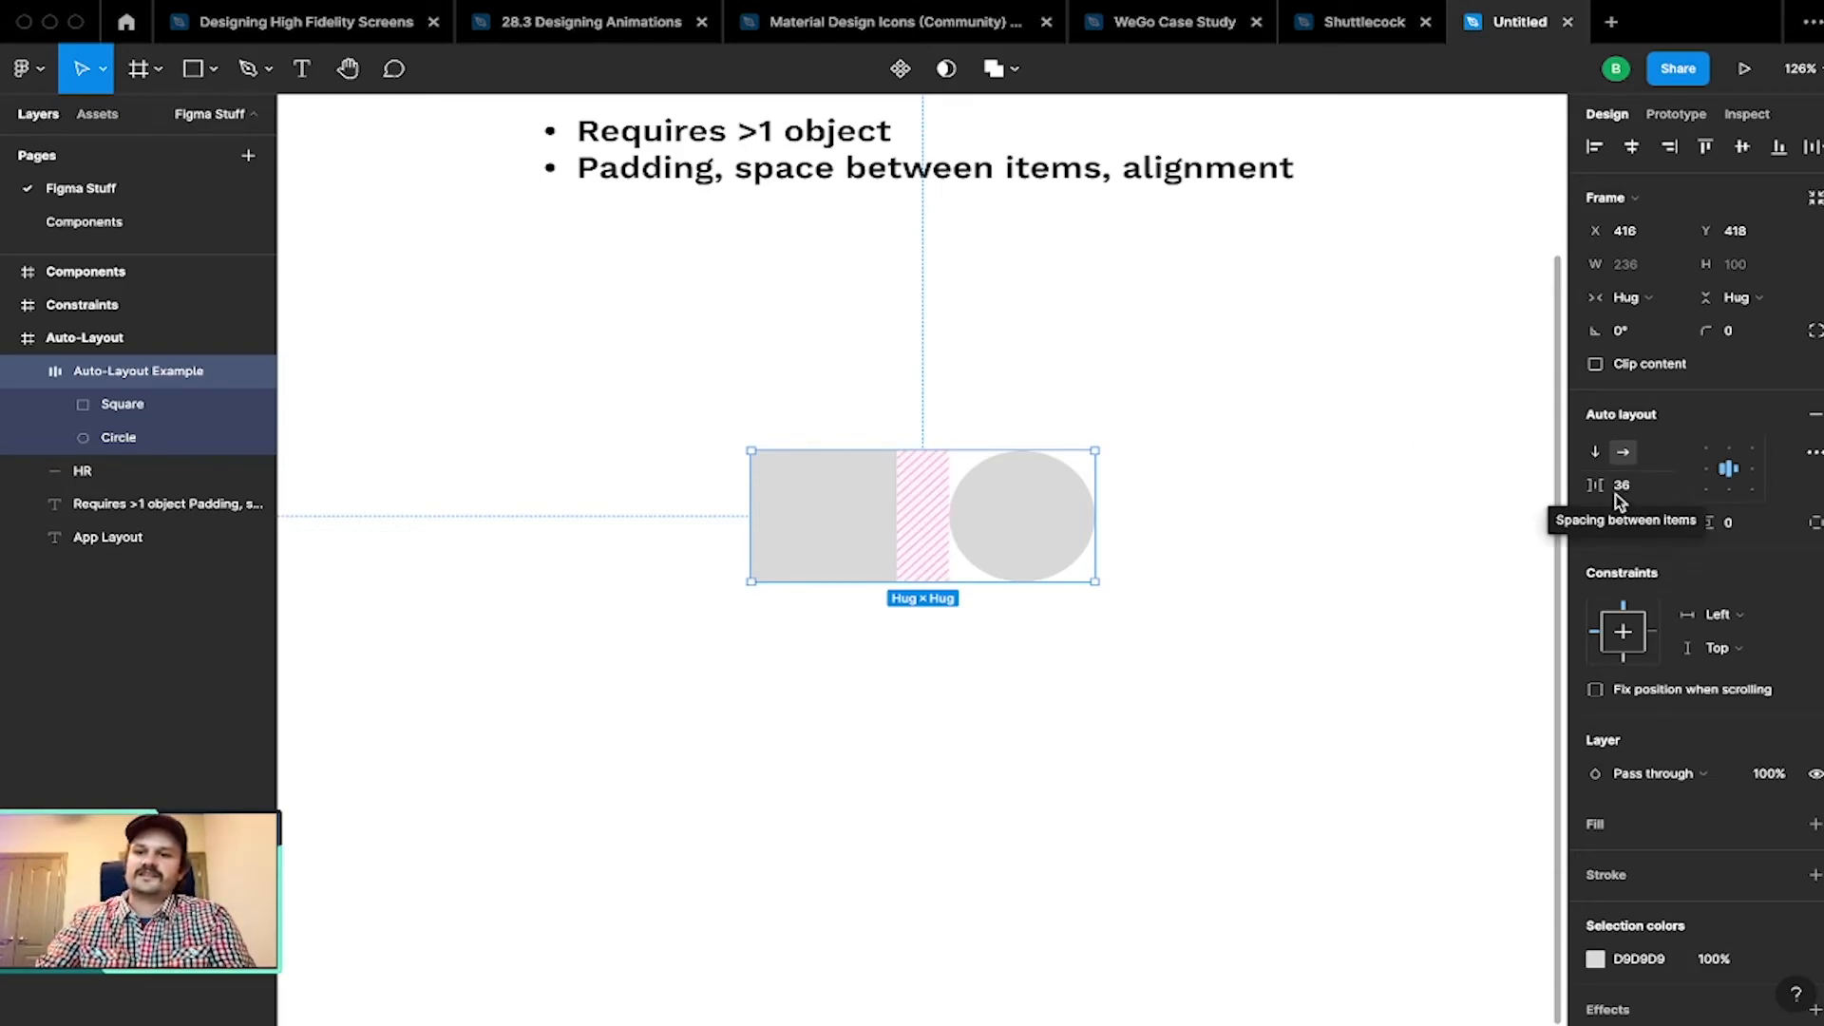
pyautogui.moveTo(1596, 487)
pyautogui.mouseDown()
pyautogui.moveTo(1540, 537)
pyautogui.moveTo(1606, 538)
pyautogui.mouseUp()
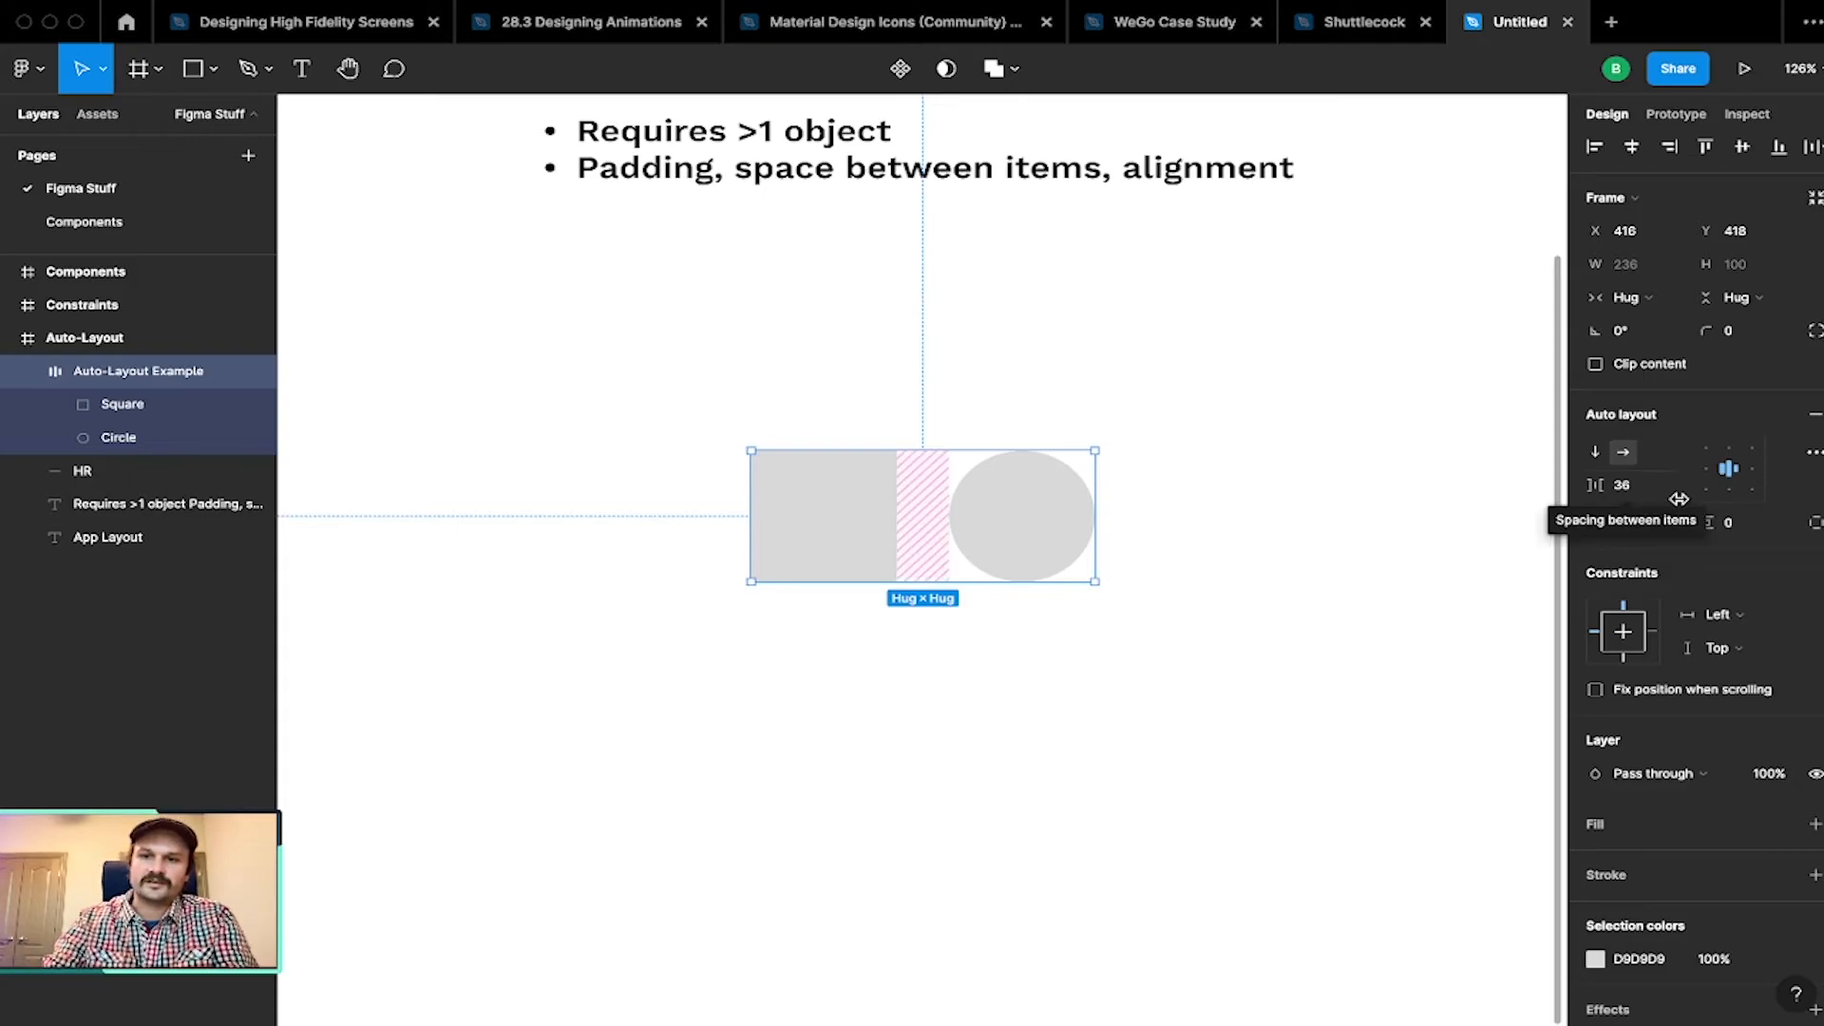
pyautogui.click(919, 517)
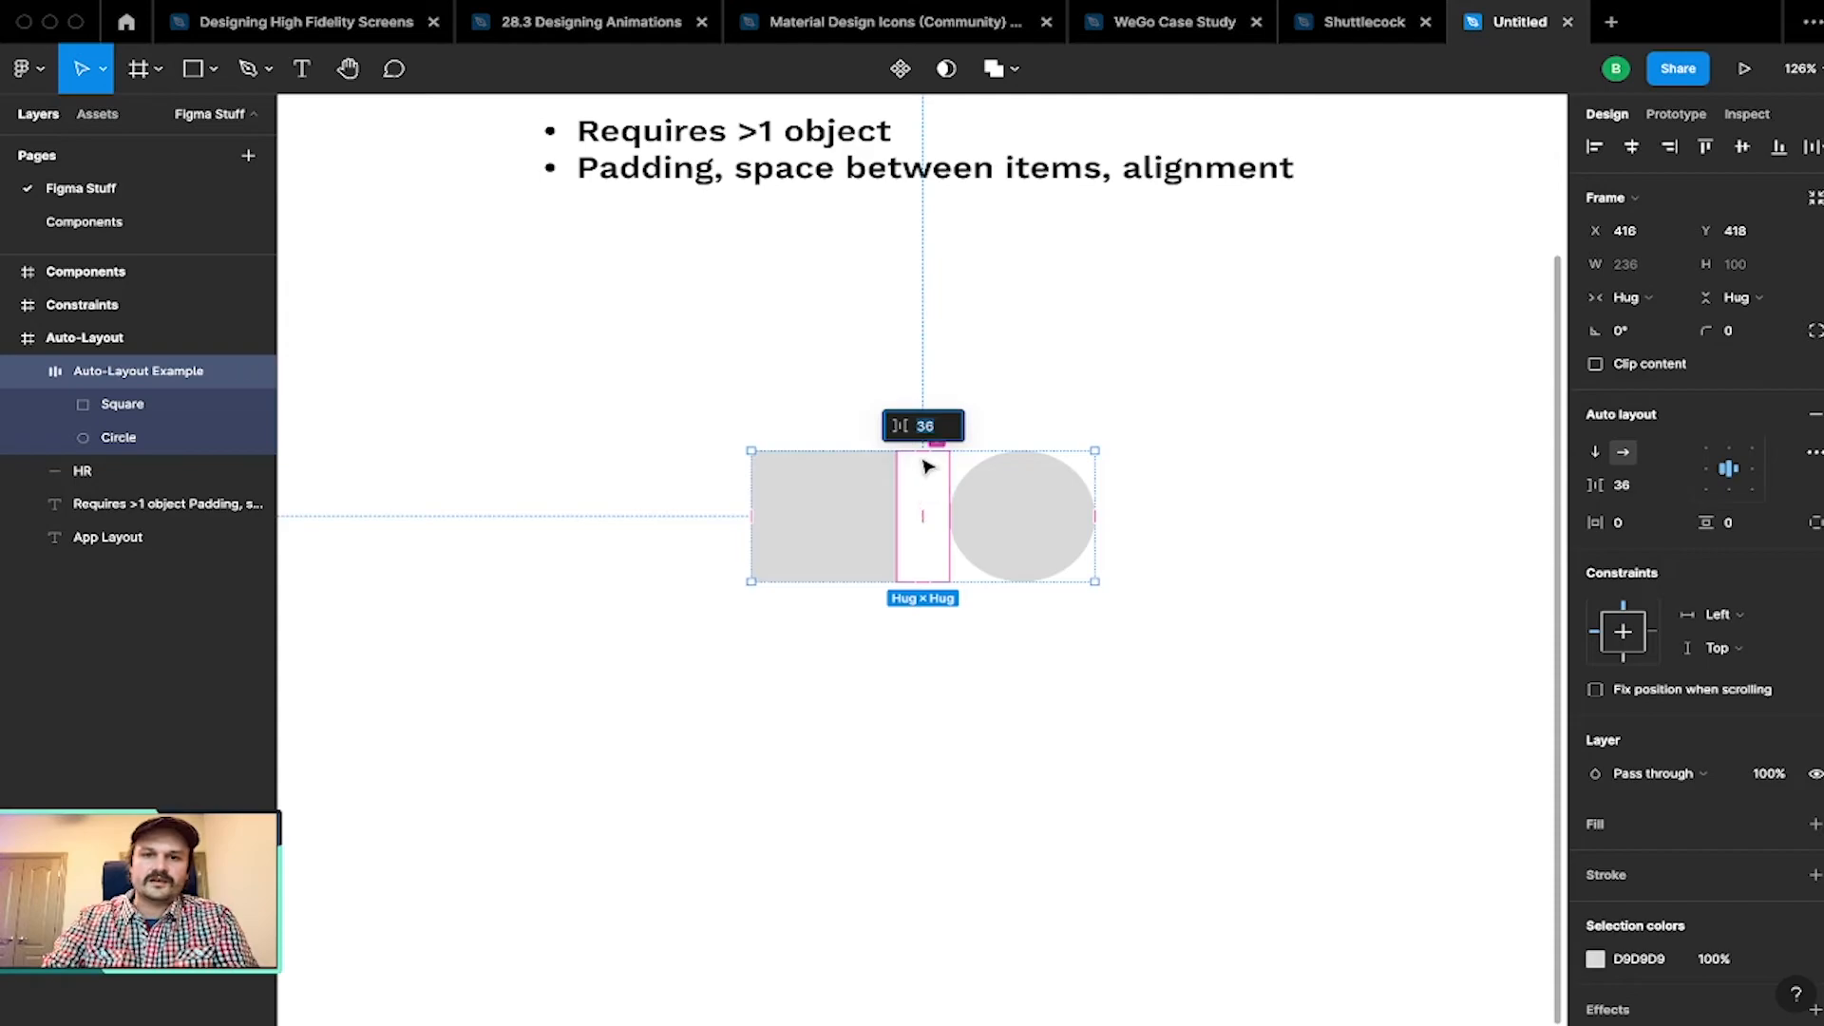
pyautogui.press('Return')
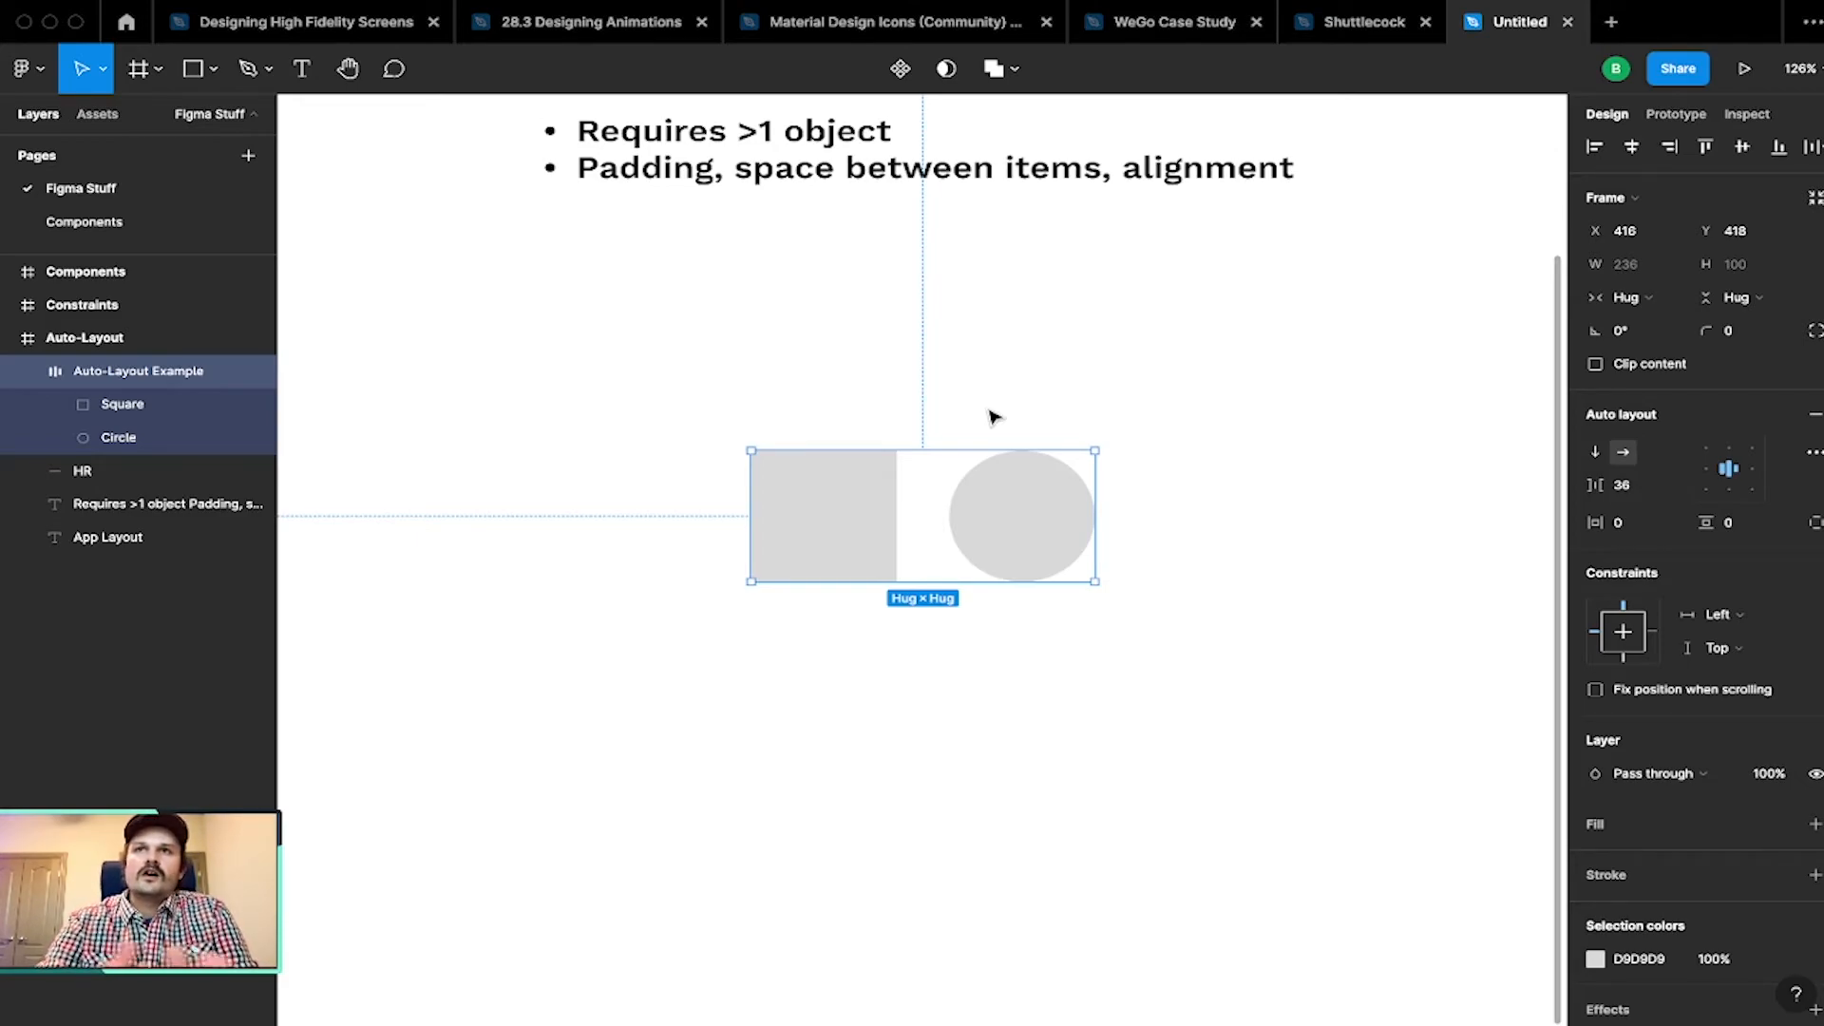
# Step: Return to the whole Auto-Layout slide and select the Auto-Layout Example frame on it
pyautogui.click(93, 339)
pyautogui.hotkey('shift', '2')
pyautogui.click(1211, 579)
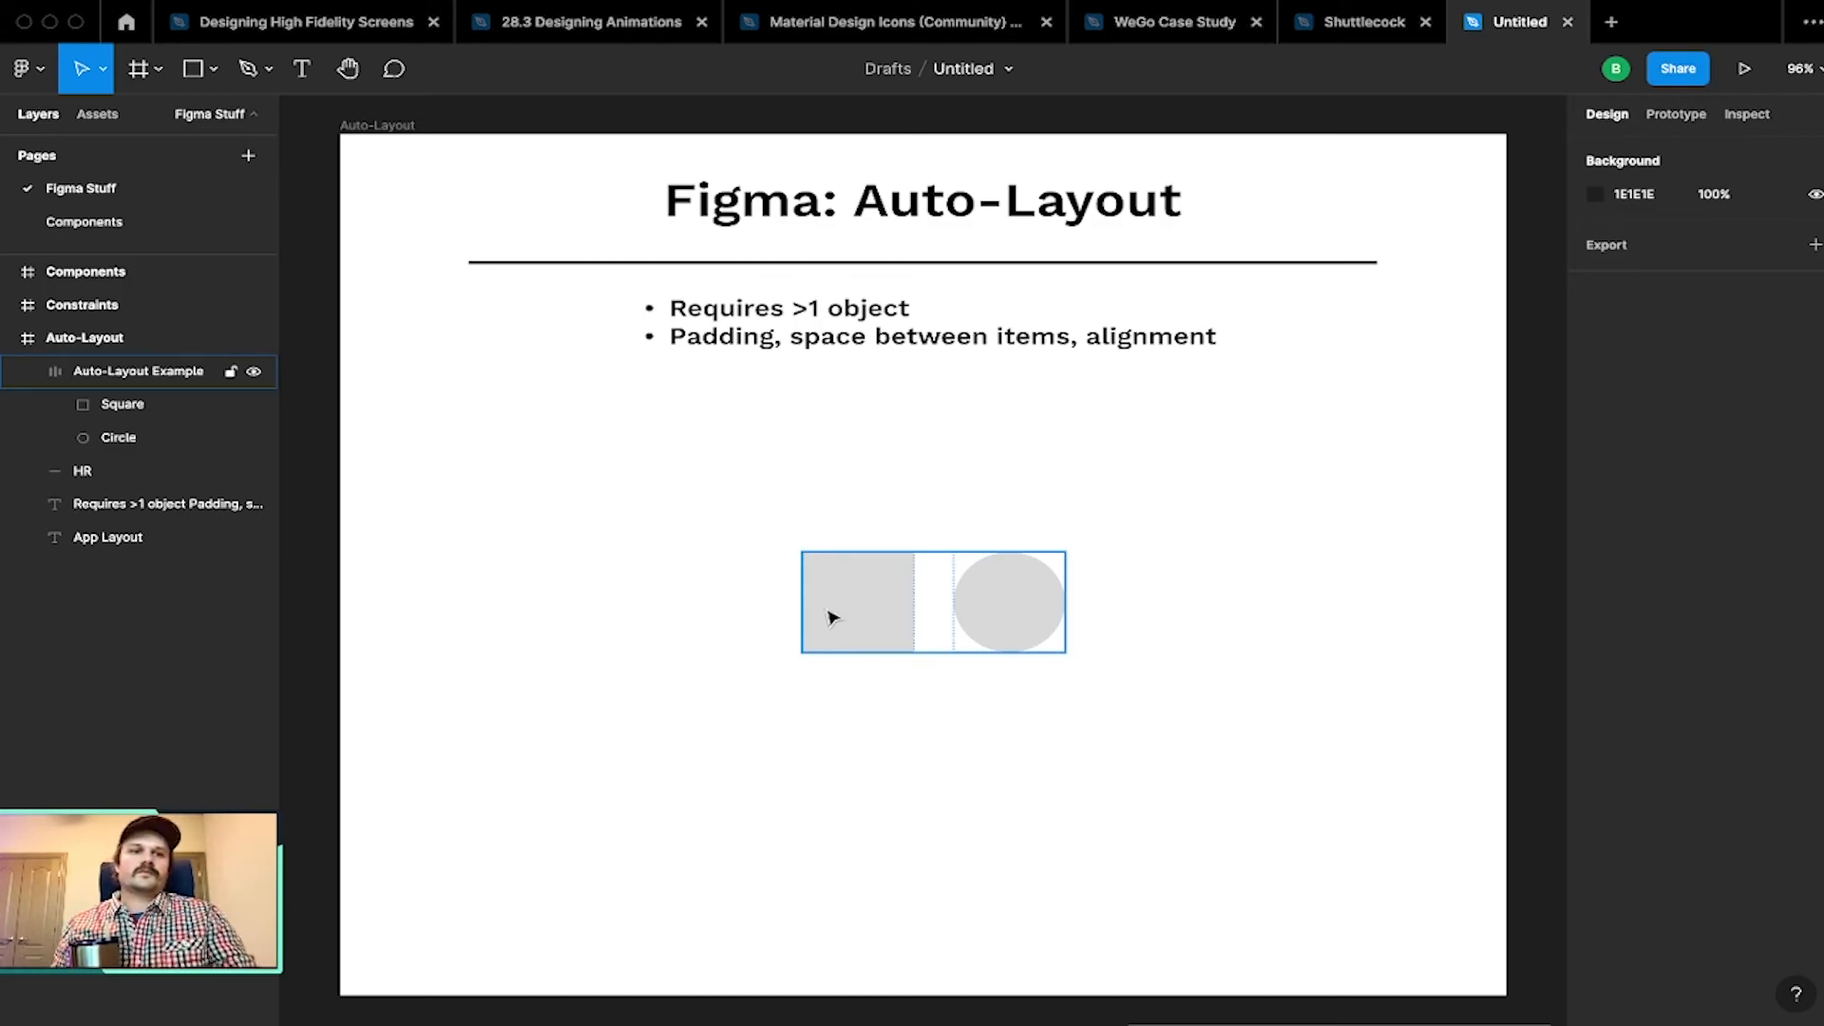
pyautogui.click(194, 76)
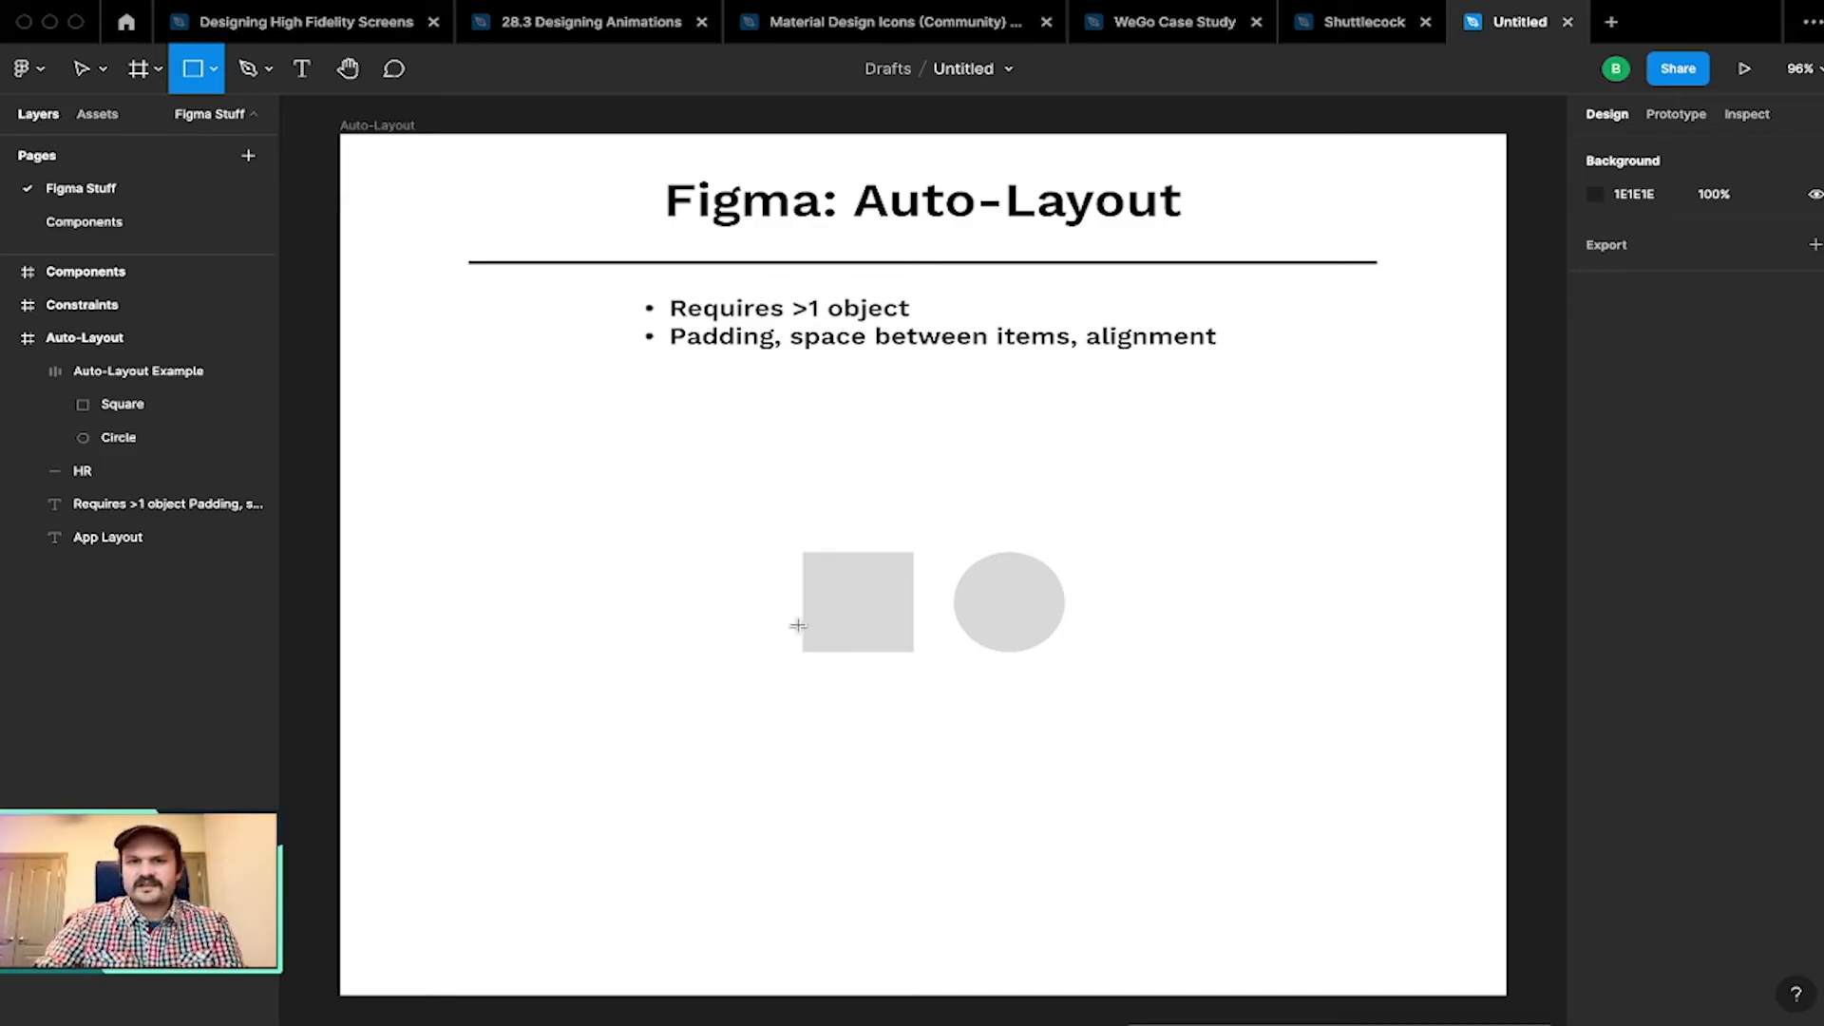
pyautogui.press('v')
pyautogui.moveTo(619, 500); pyautogui.dragTo(1248, 589)
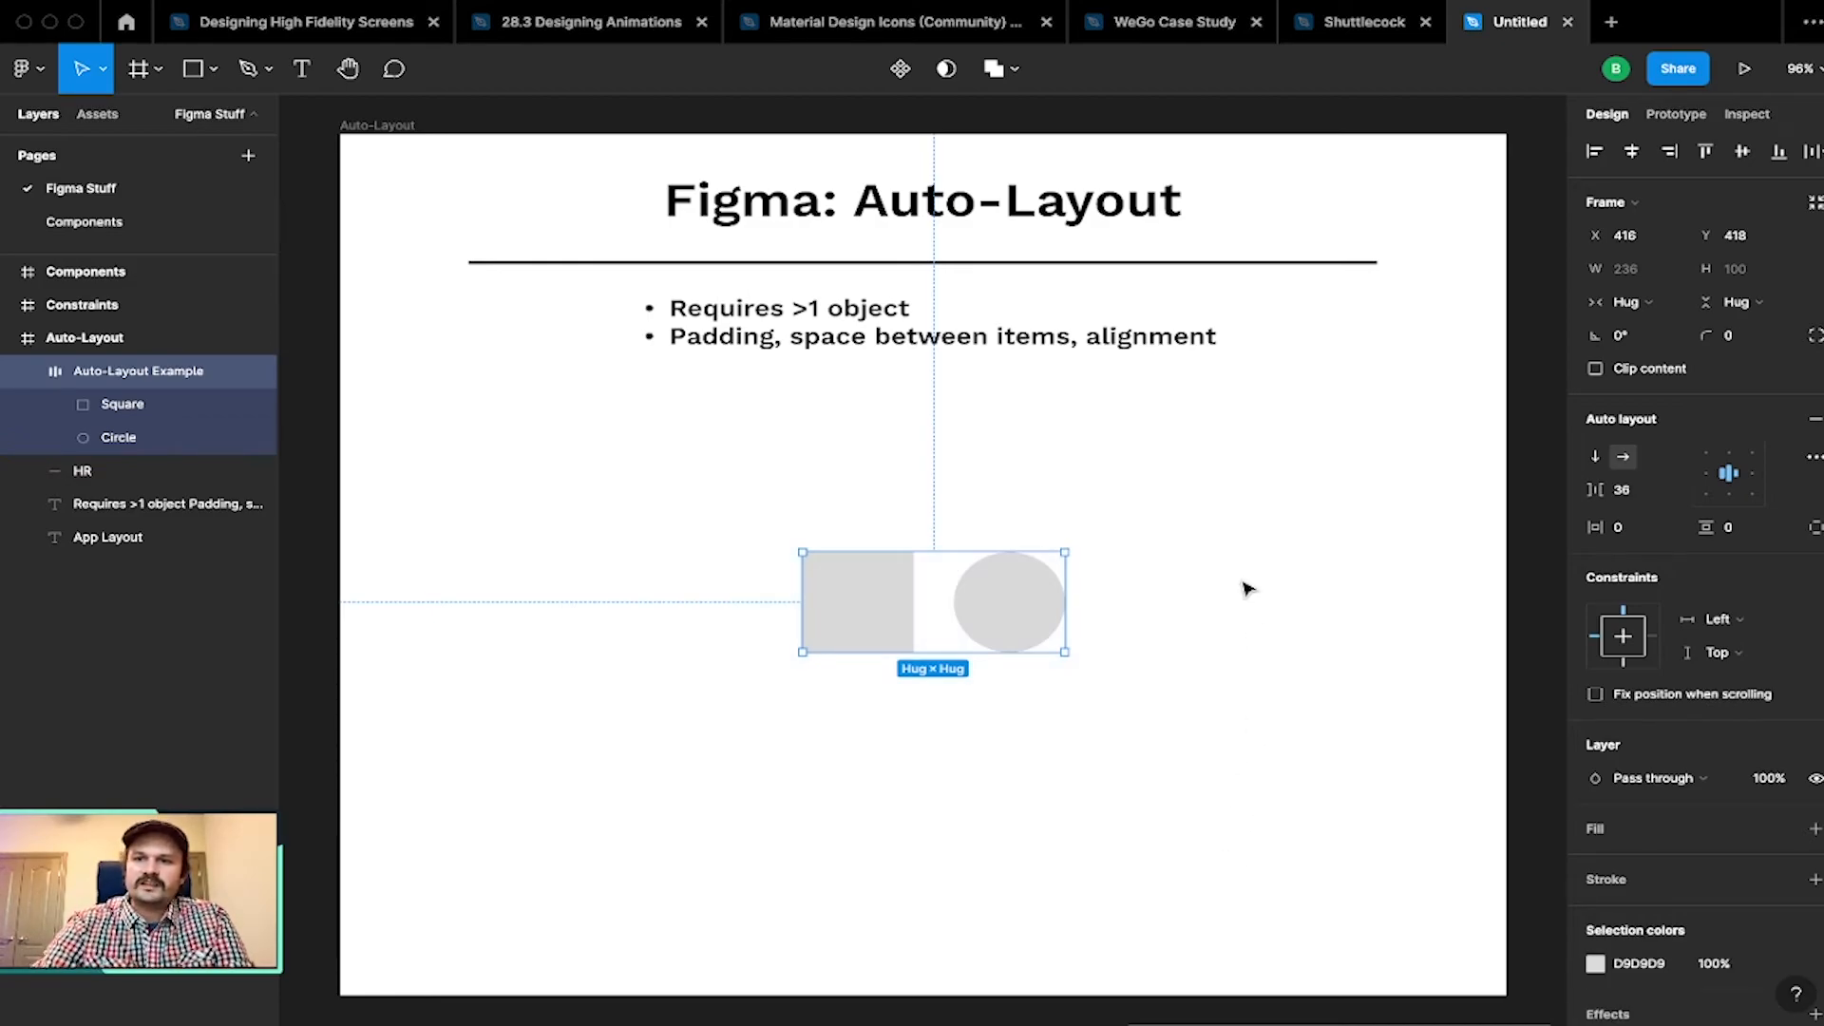
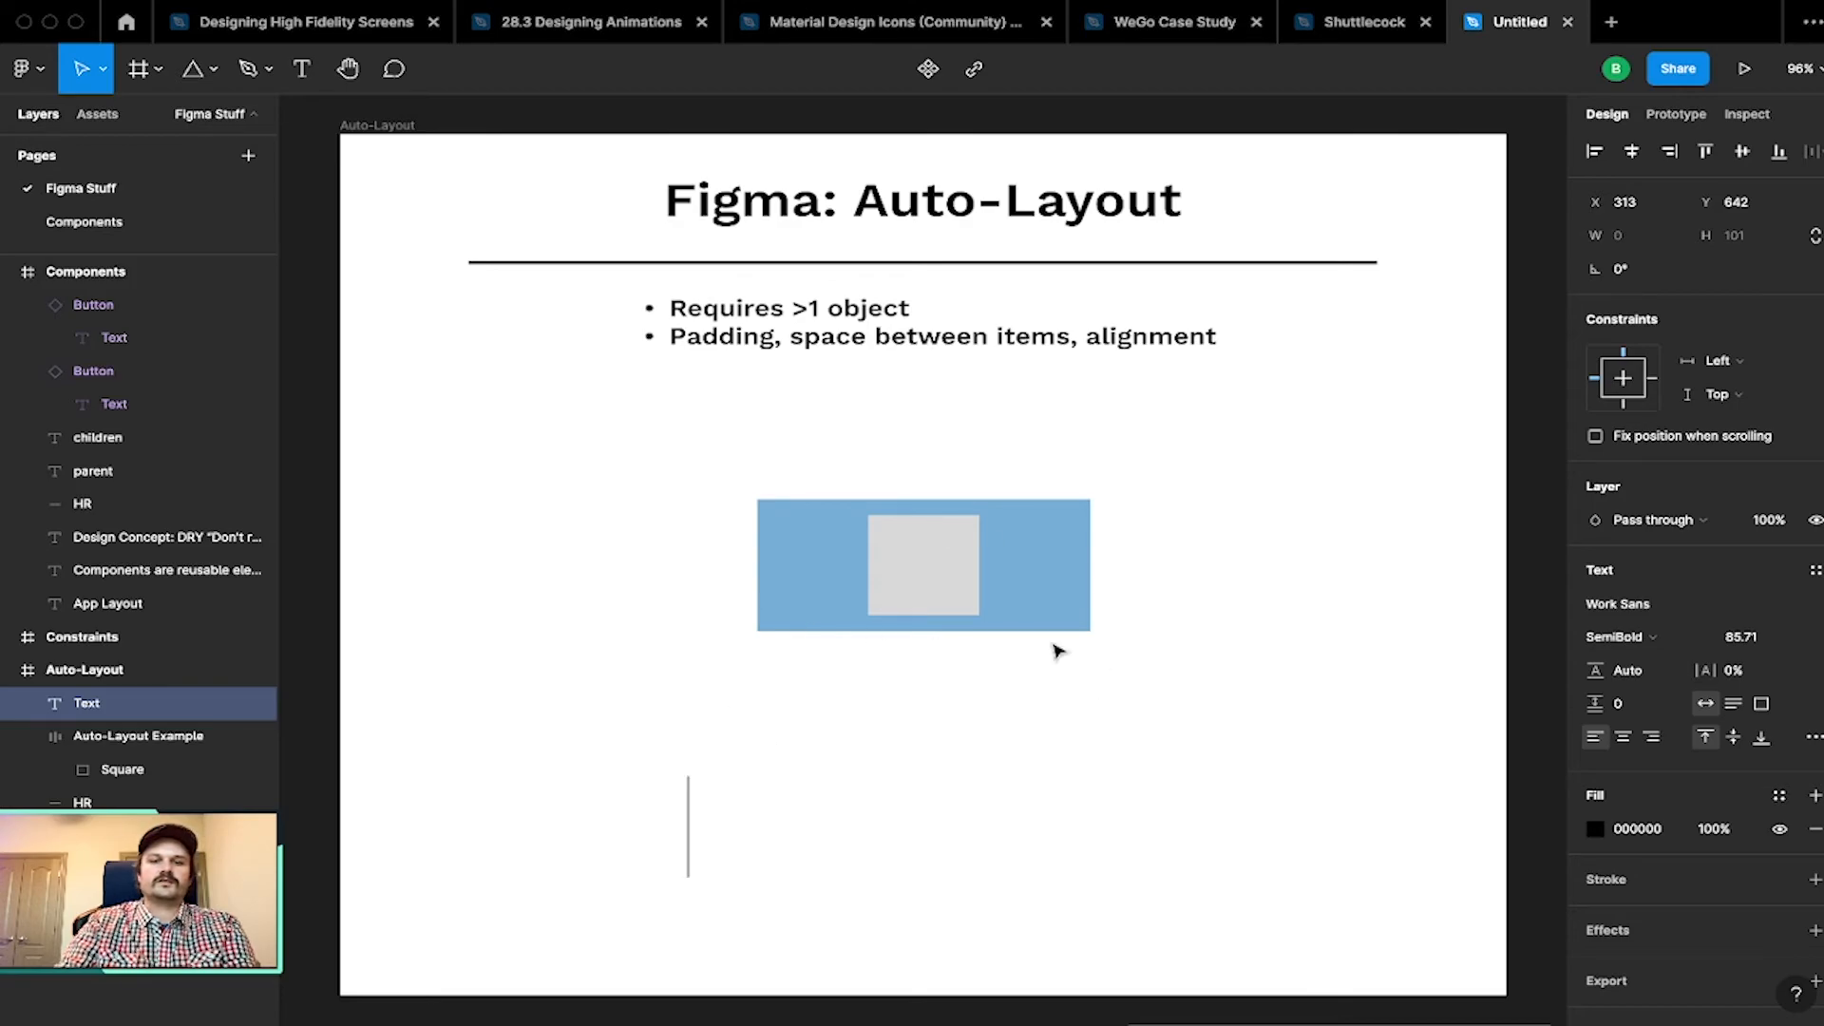
# Step: Write "Text" in the new text layer and place it inside the blue Auto-Layout Example frame, before the square
pyautogui.write('Text')
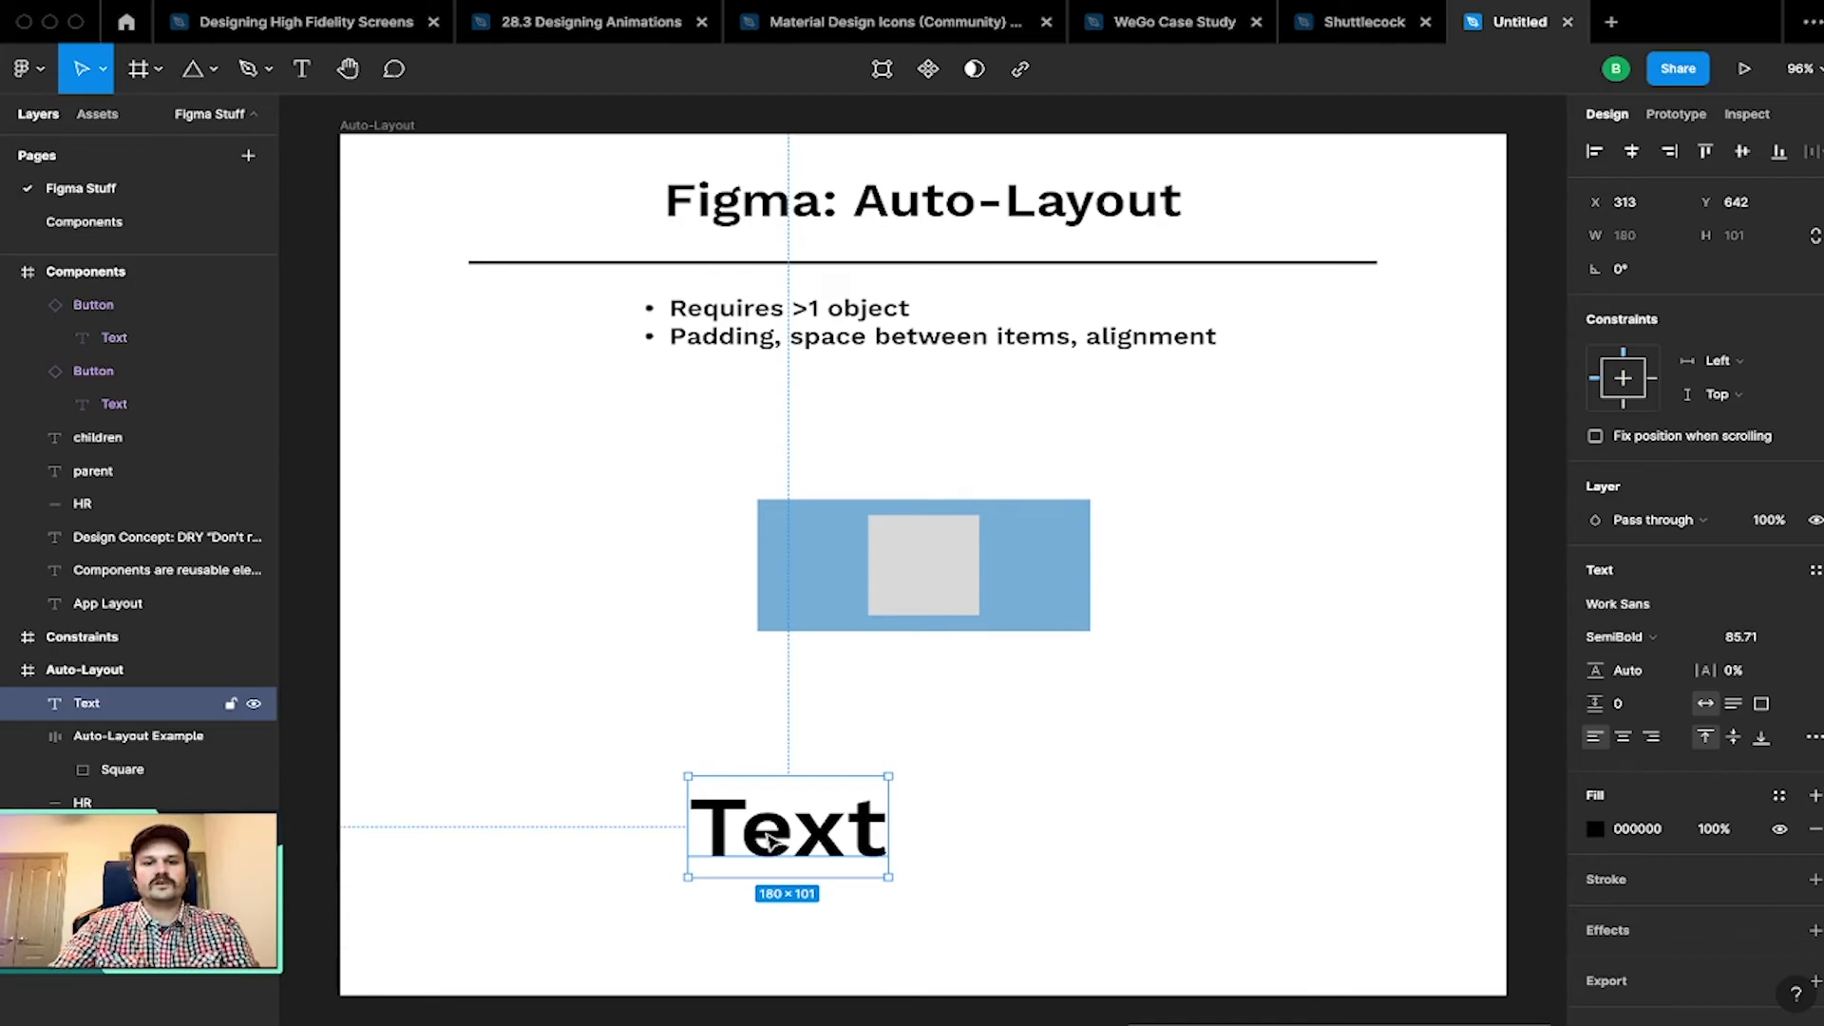
pyautogui.moveTo(770, 834); pyautogui.dragTo(989, 580)
pyautogui.moveTo(836, 771); pyautogui.dragTo(1062, 554)
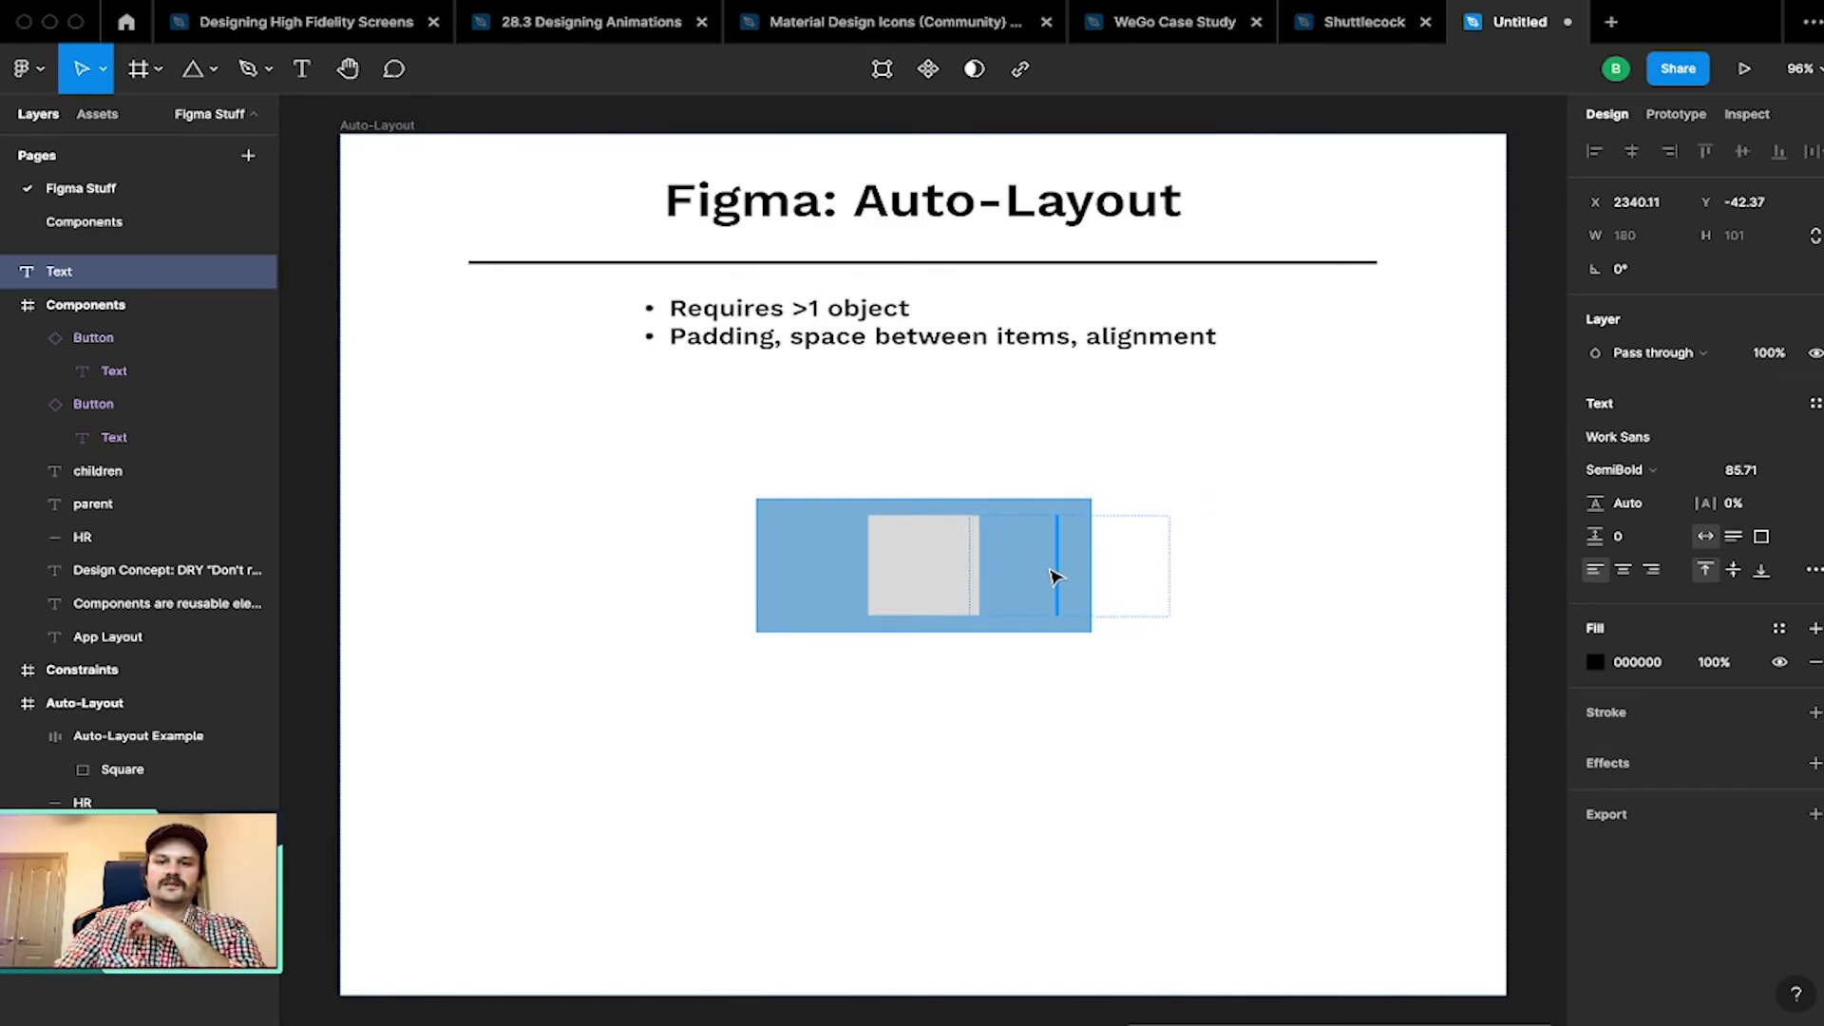
pyautogui.moveTo(1057, 575); pyautogui.dragTo(811, 575)
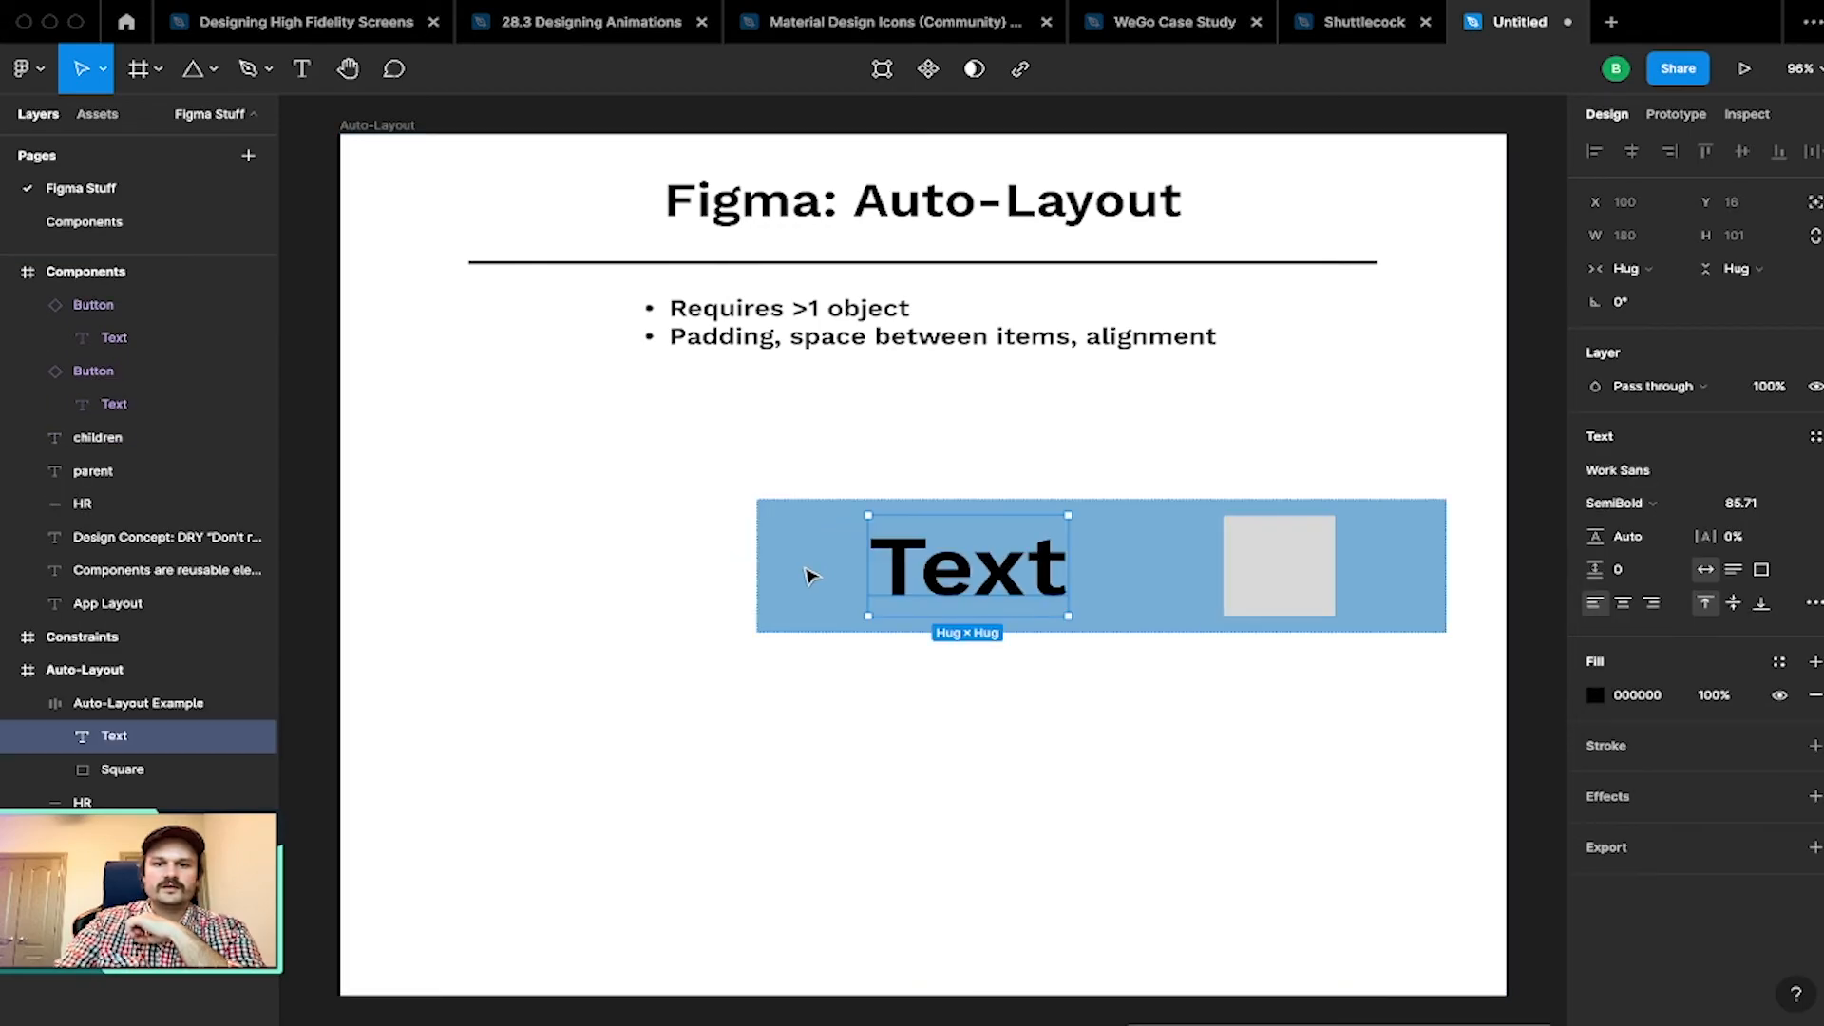
# Step: Inspect the Auto-Layout Example frame's settings and the order of its Text and Square layers
pyautogui.click(937, 741)
pyautogui.click(1095, 567)
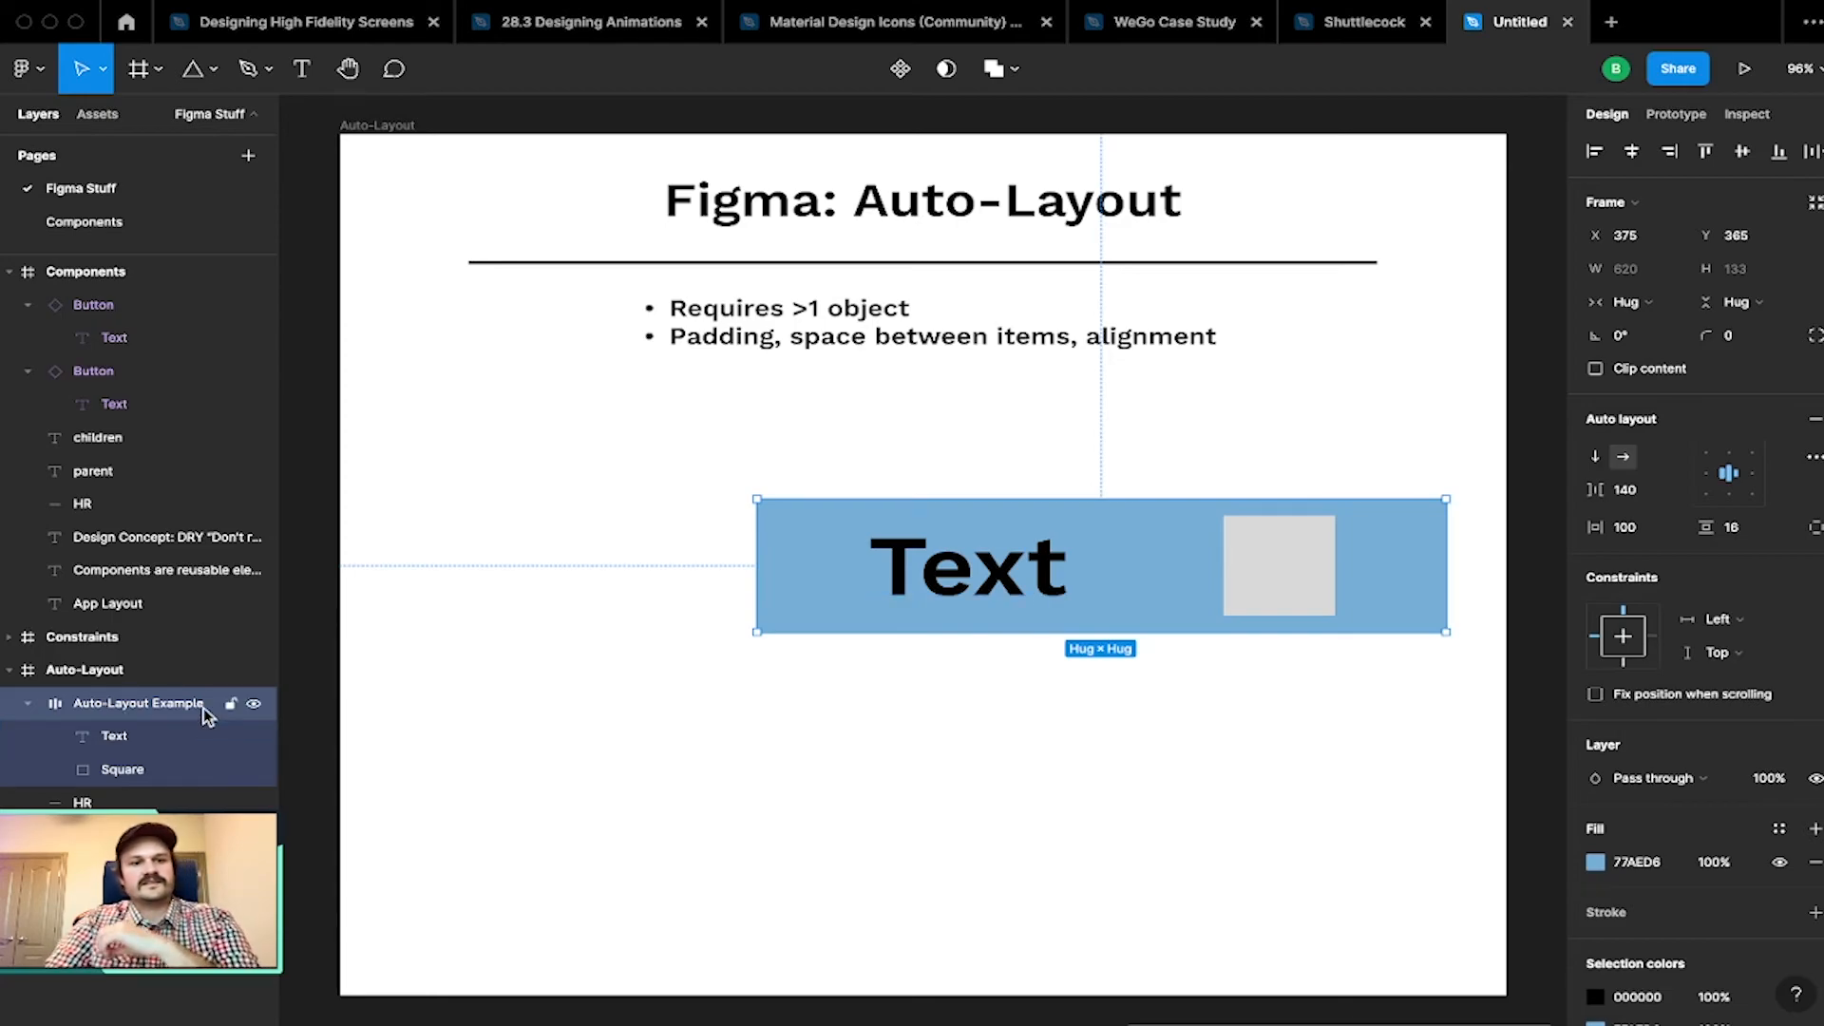
pyautogui.click(149, 737)
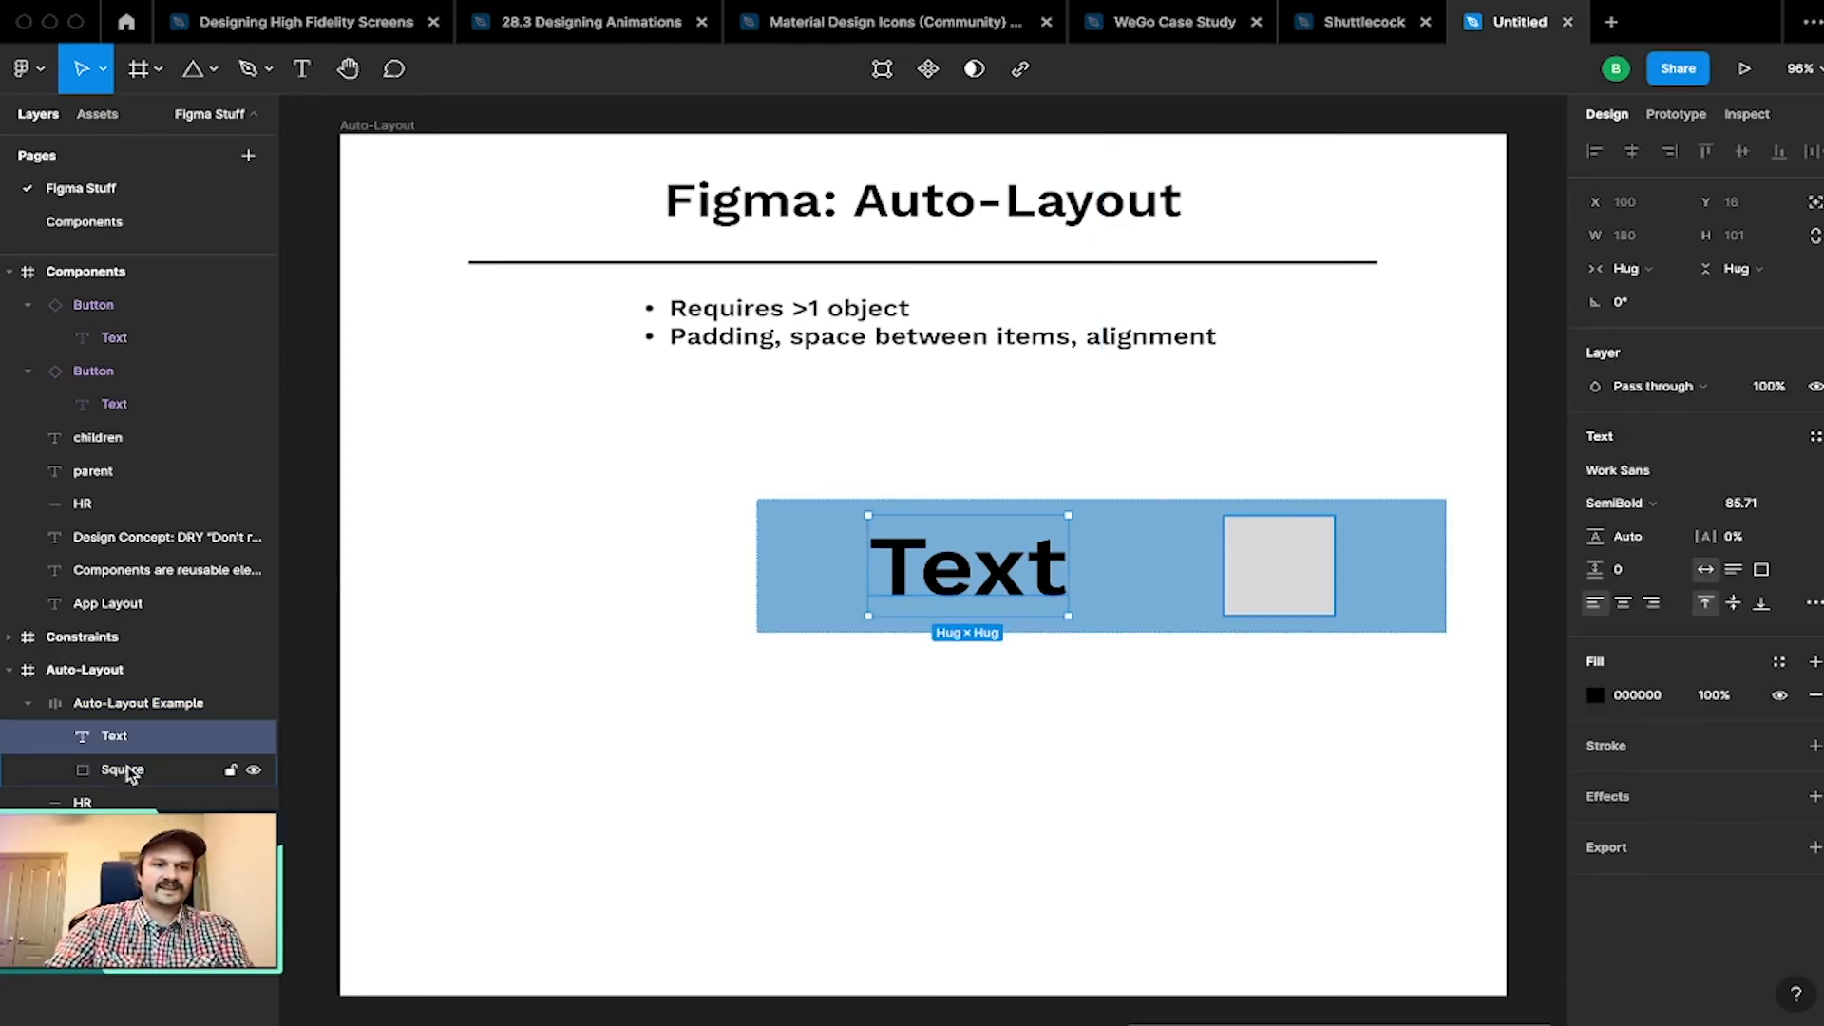
# Step: Move the Auto-Layout Example frame toward the slide's centre and reduce its item spacing and horizontal padding so it wraps tightly around its contents
pyautogui.click(133, 771)
pyautogui.click(157, 707)
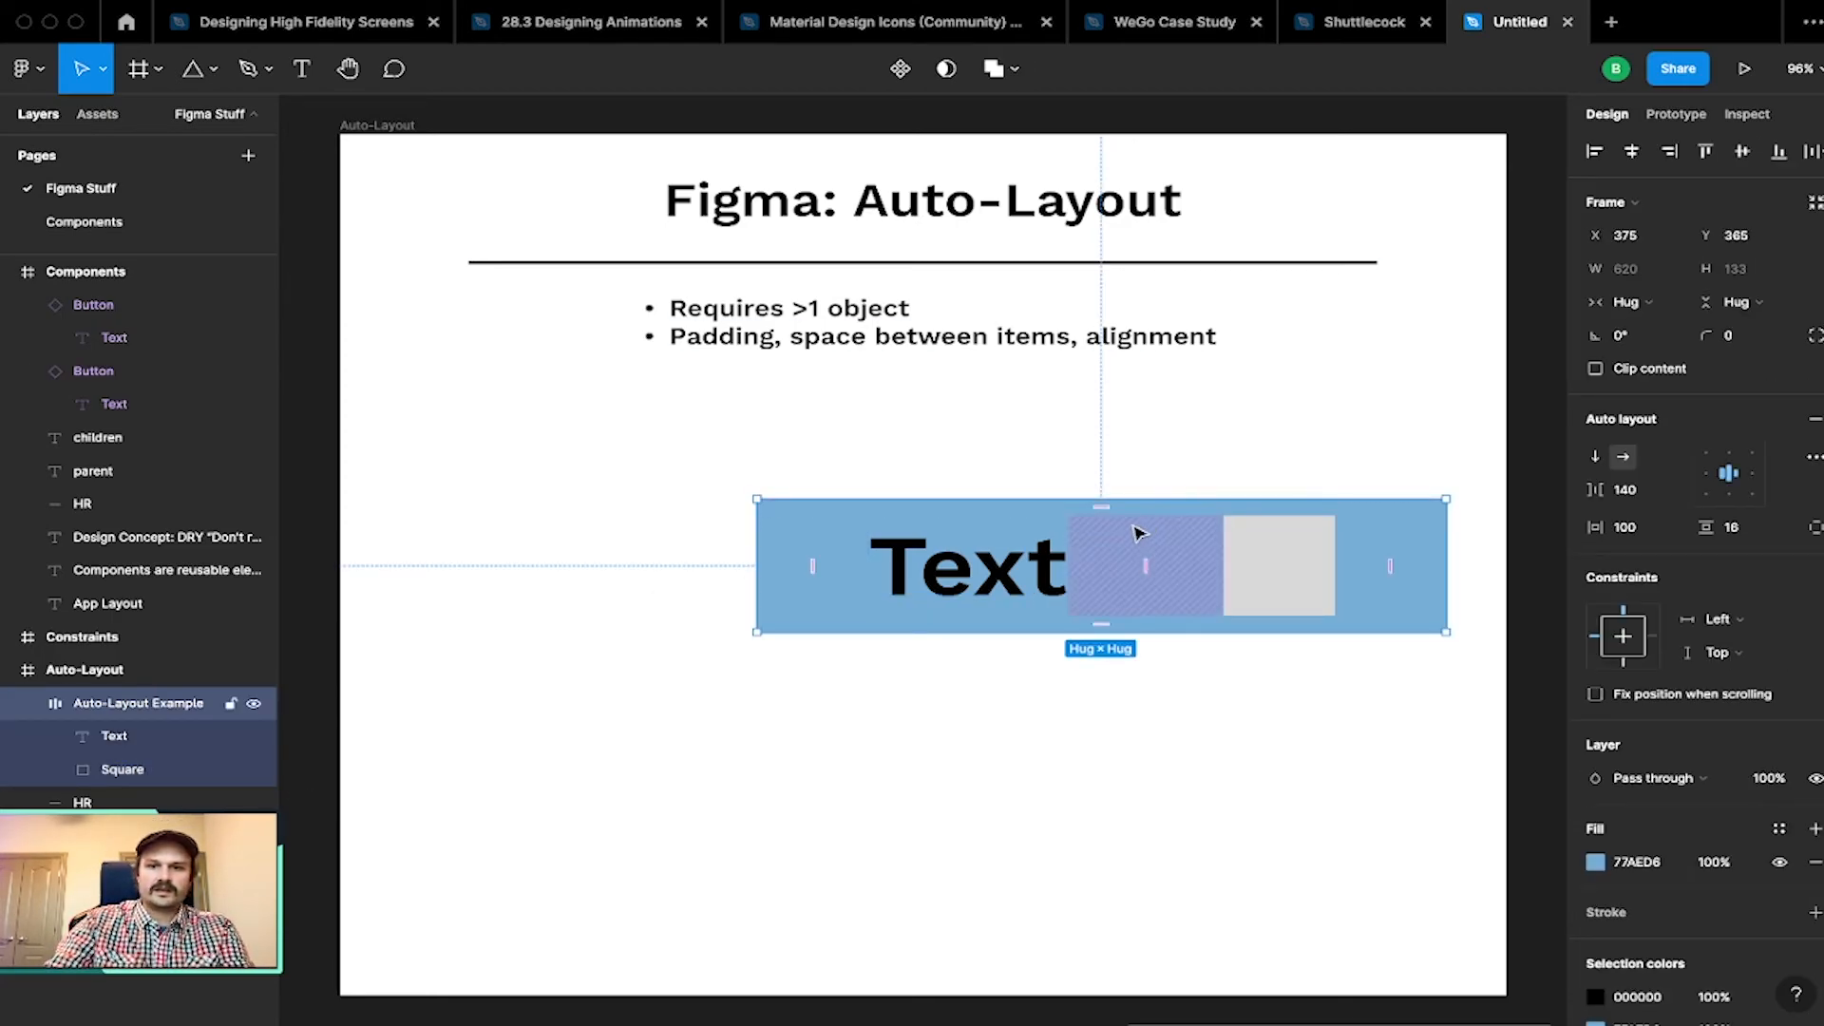
pyautogui.moveTo(1136, 529); pyautogui.dragTo(974, 586)
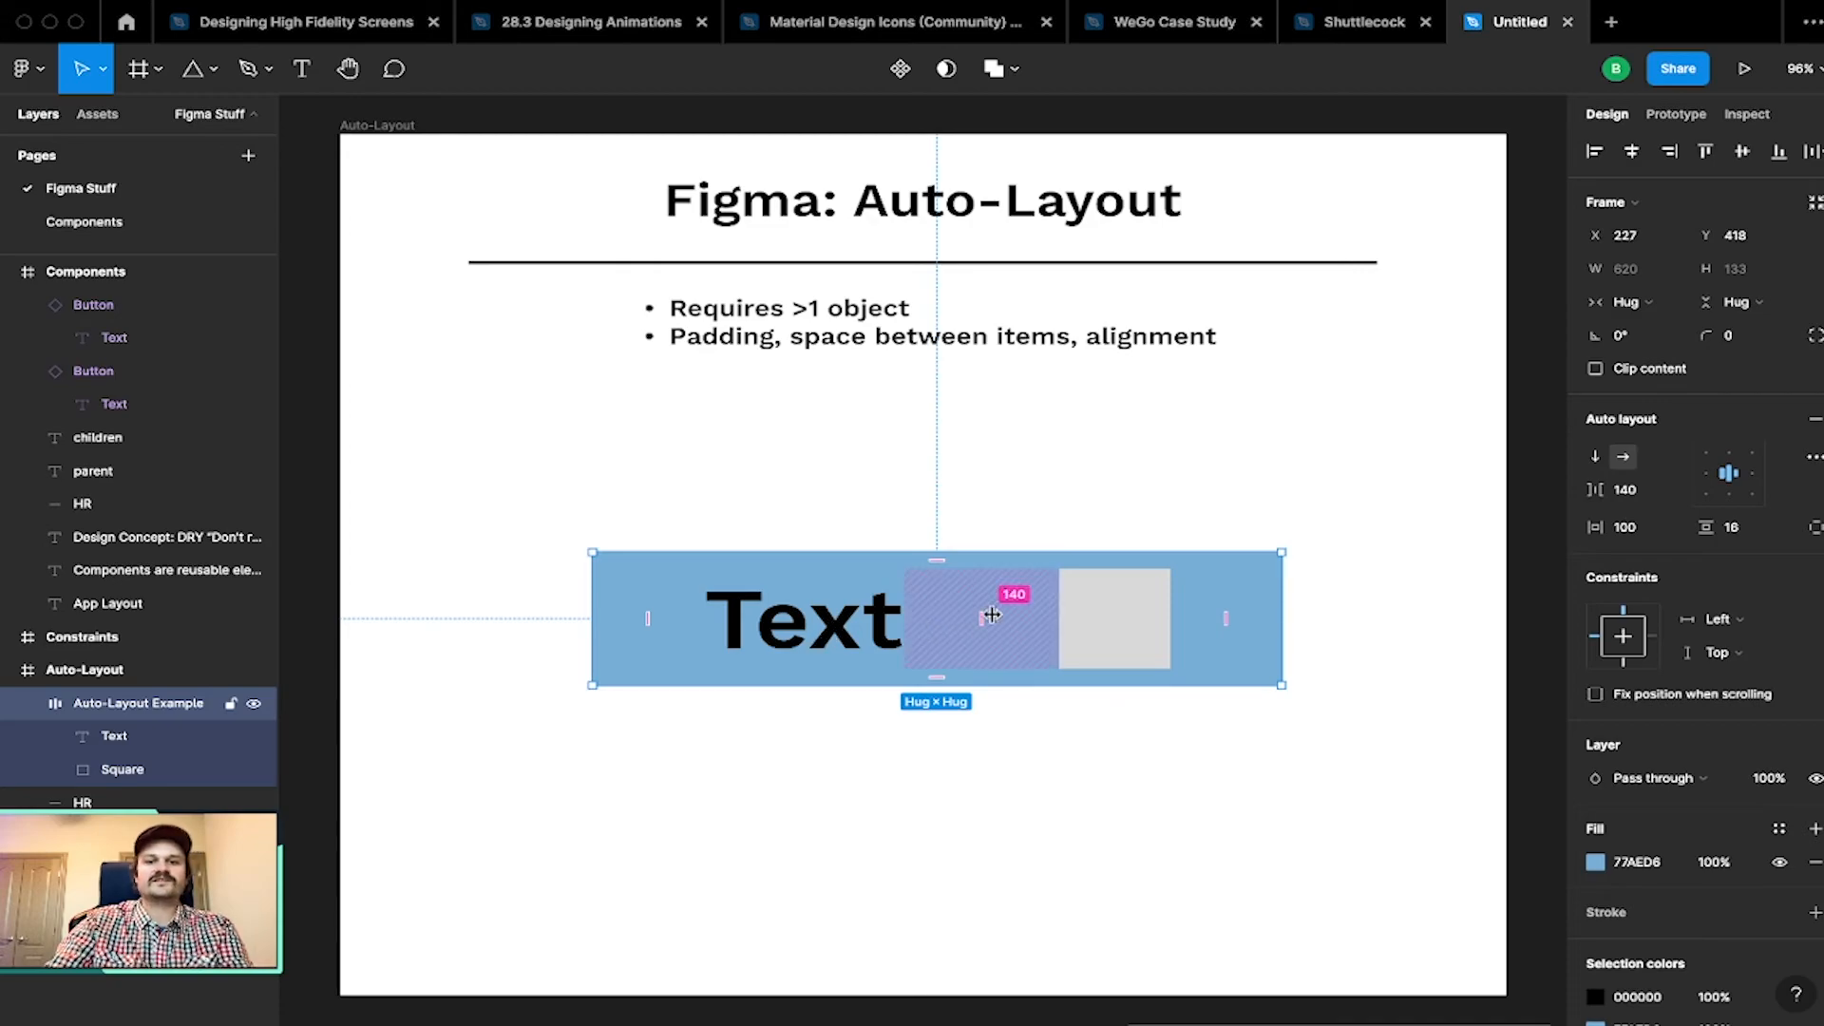
pyautogui.moveTo(989, 608); pyautogui.dragTo(925, 615)
pyautogui.moveTo(1606, 529); pyautogui.dragTo(1433, 541)
pyautogui.click(1434, 541)
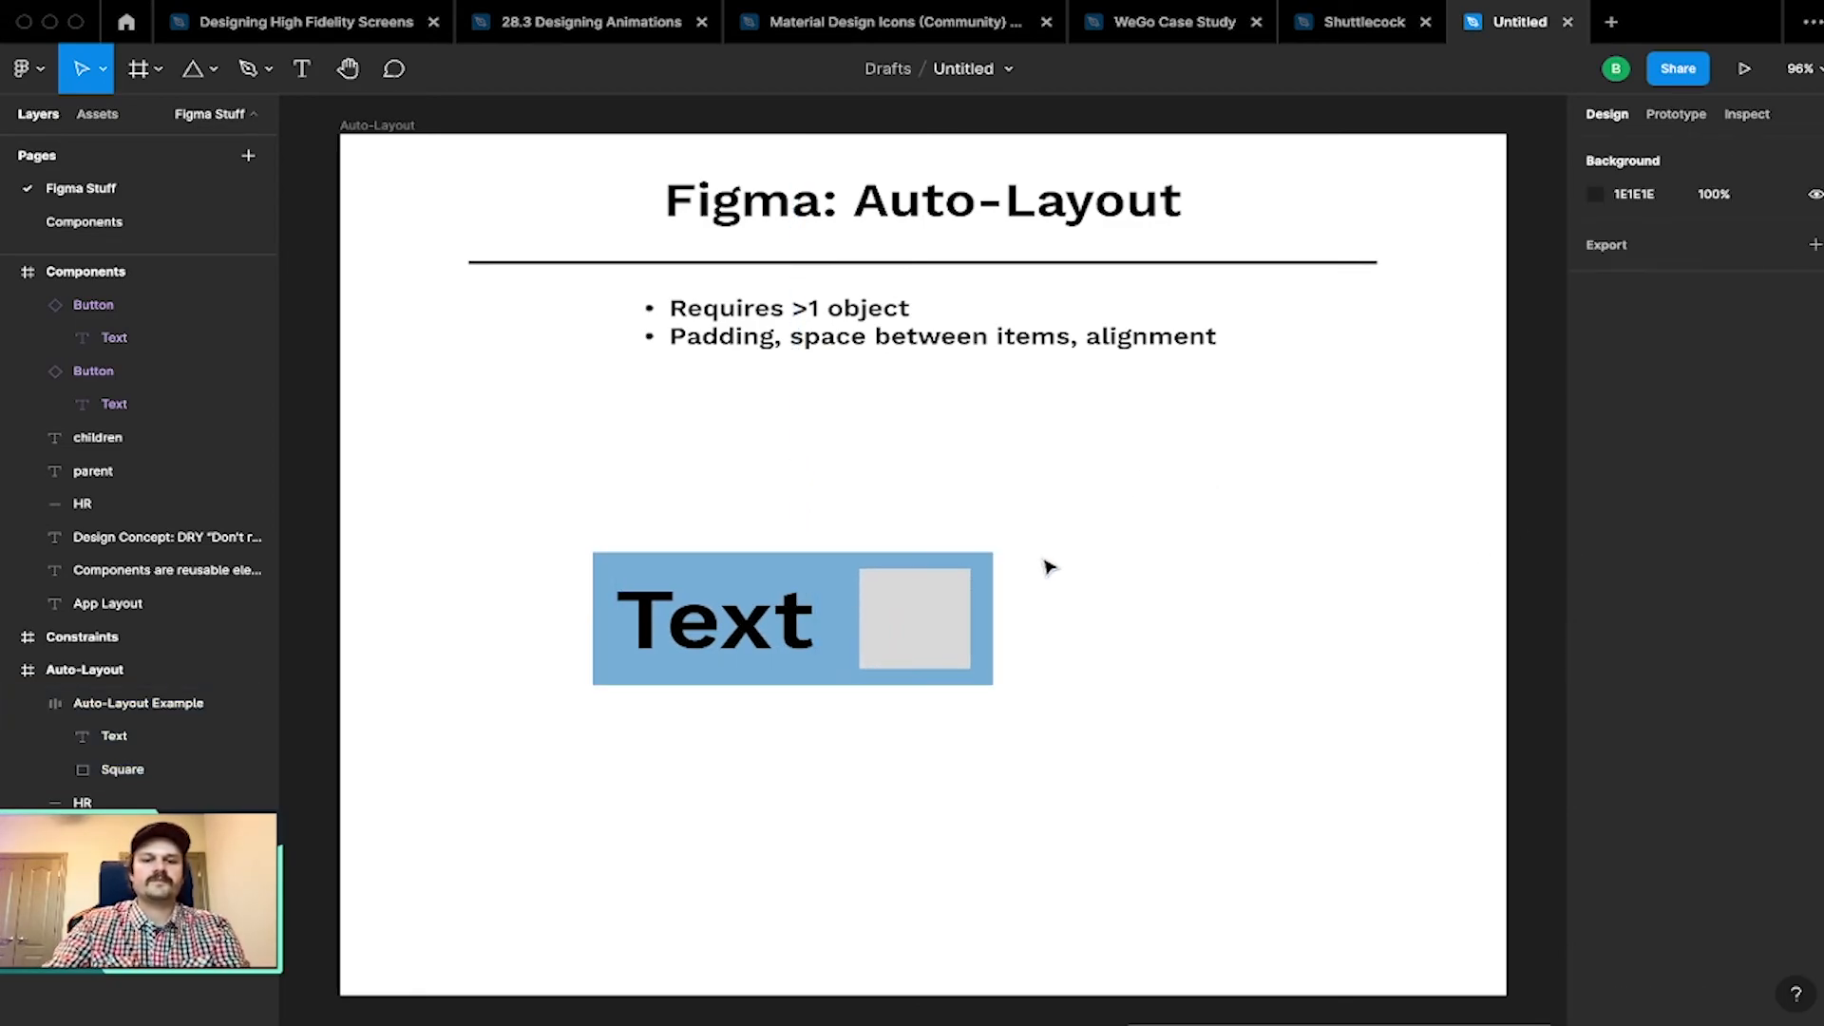
# Step: Delete the square from the Auto-Layout Example frame
pyautogui.doubleClick(891, 639)
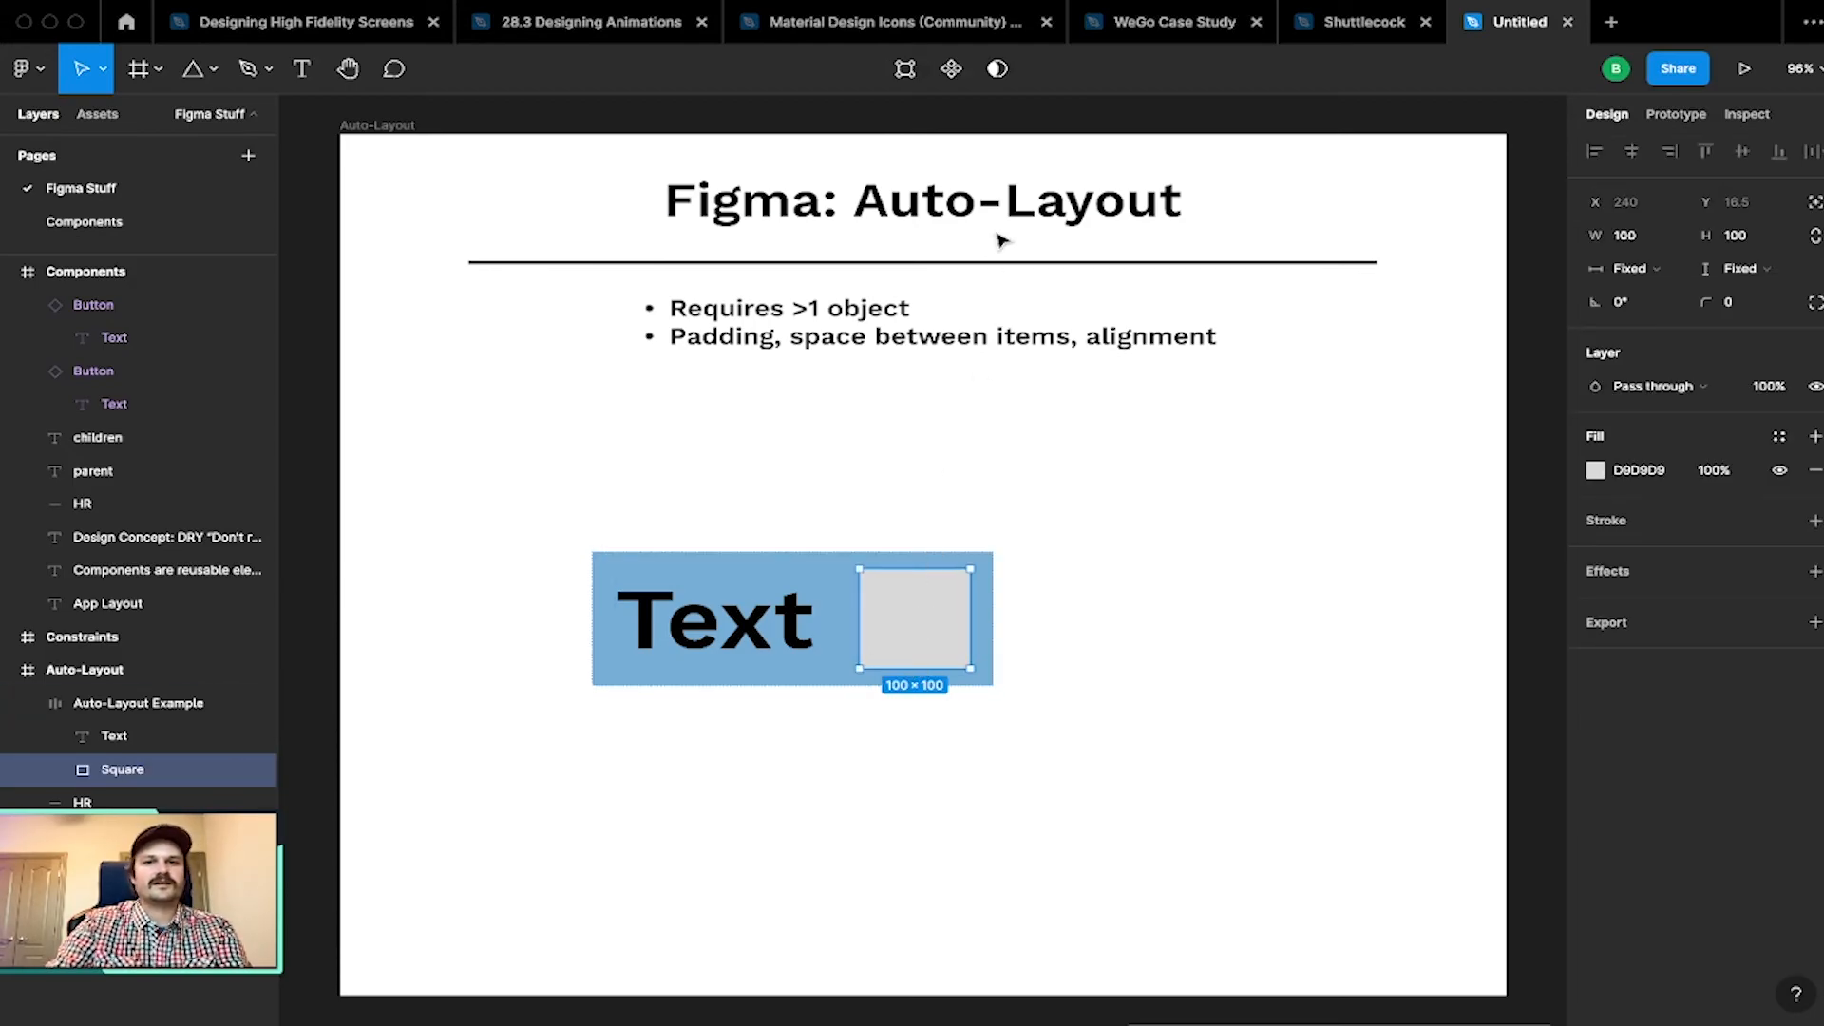
pyautogui.press('Delete')
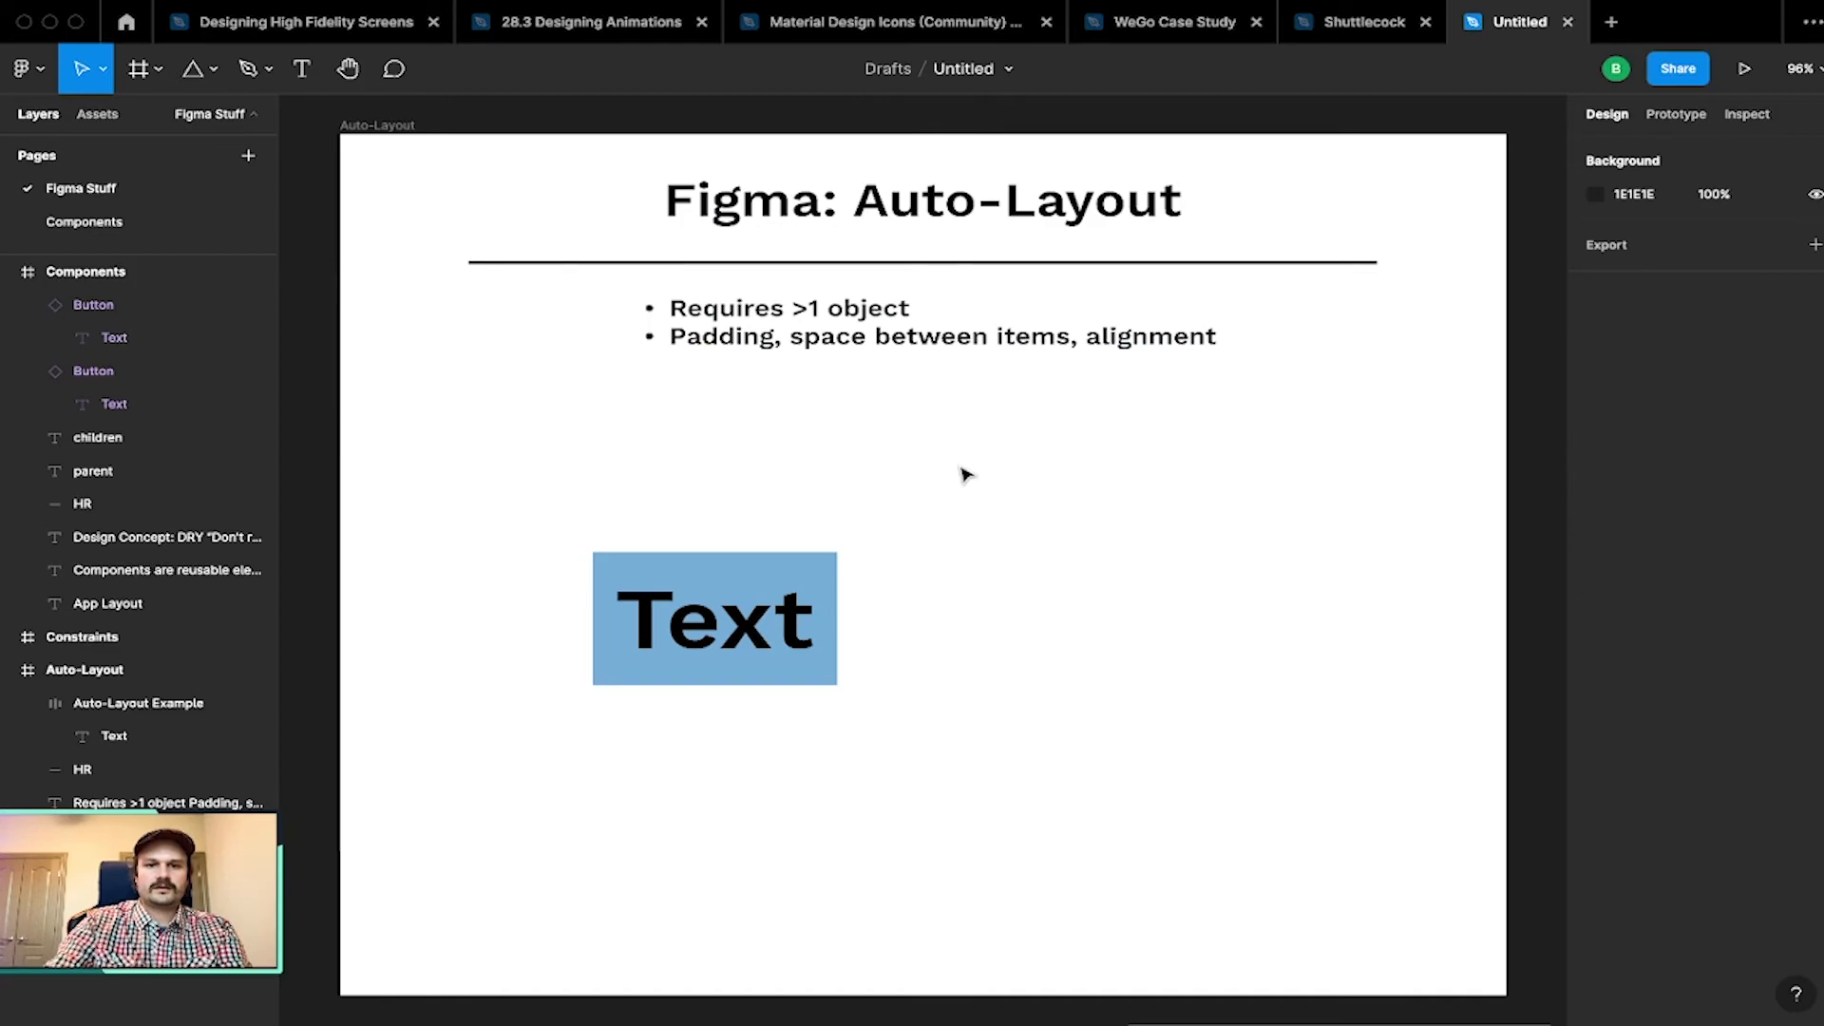
# Step: Switch to the Material Design Icons file and examine the icon categories on its Filled page, closing in on the Action icons
pyautogui.click(823, 24)
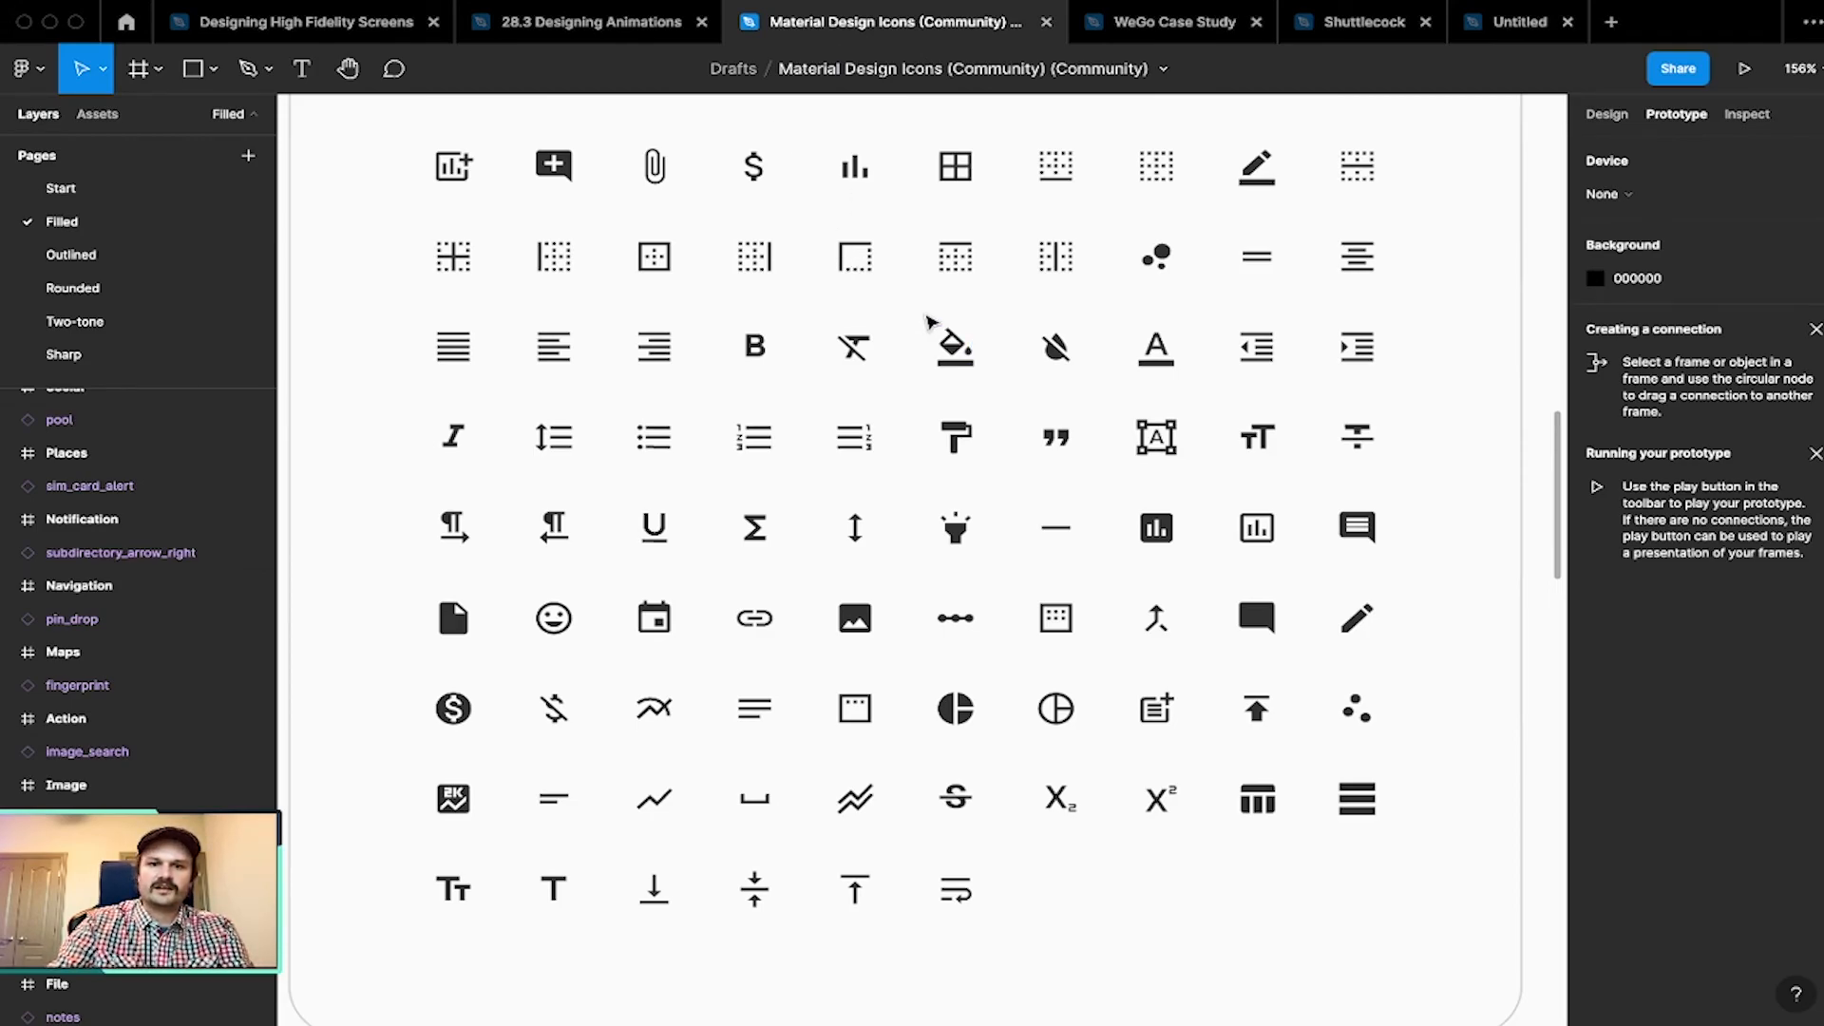
pyautogui.scroll(-10, 680, 469)
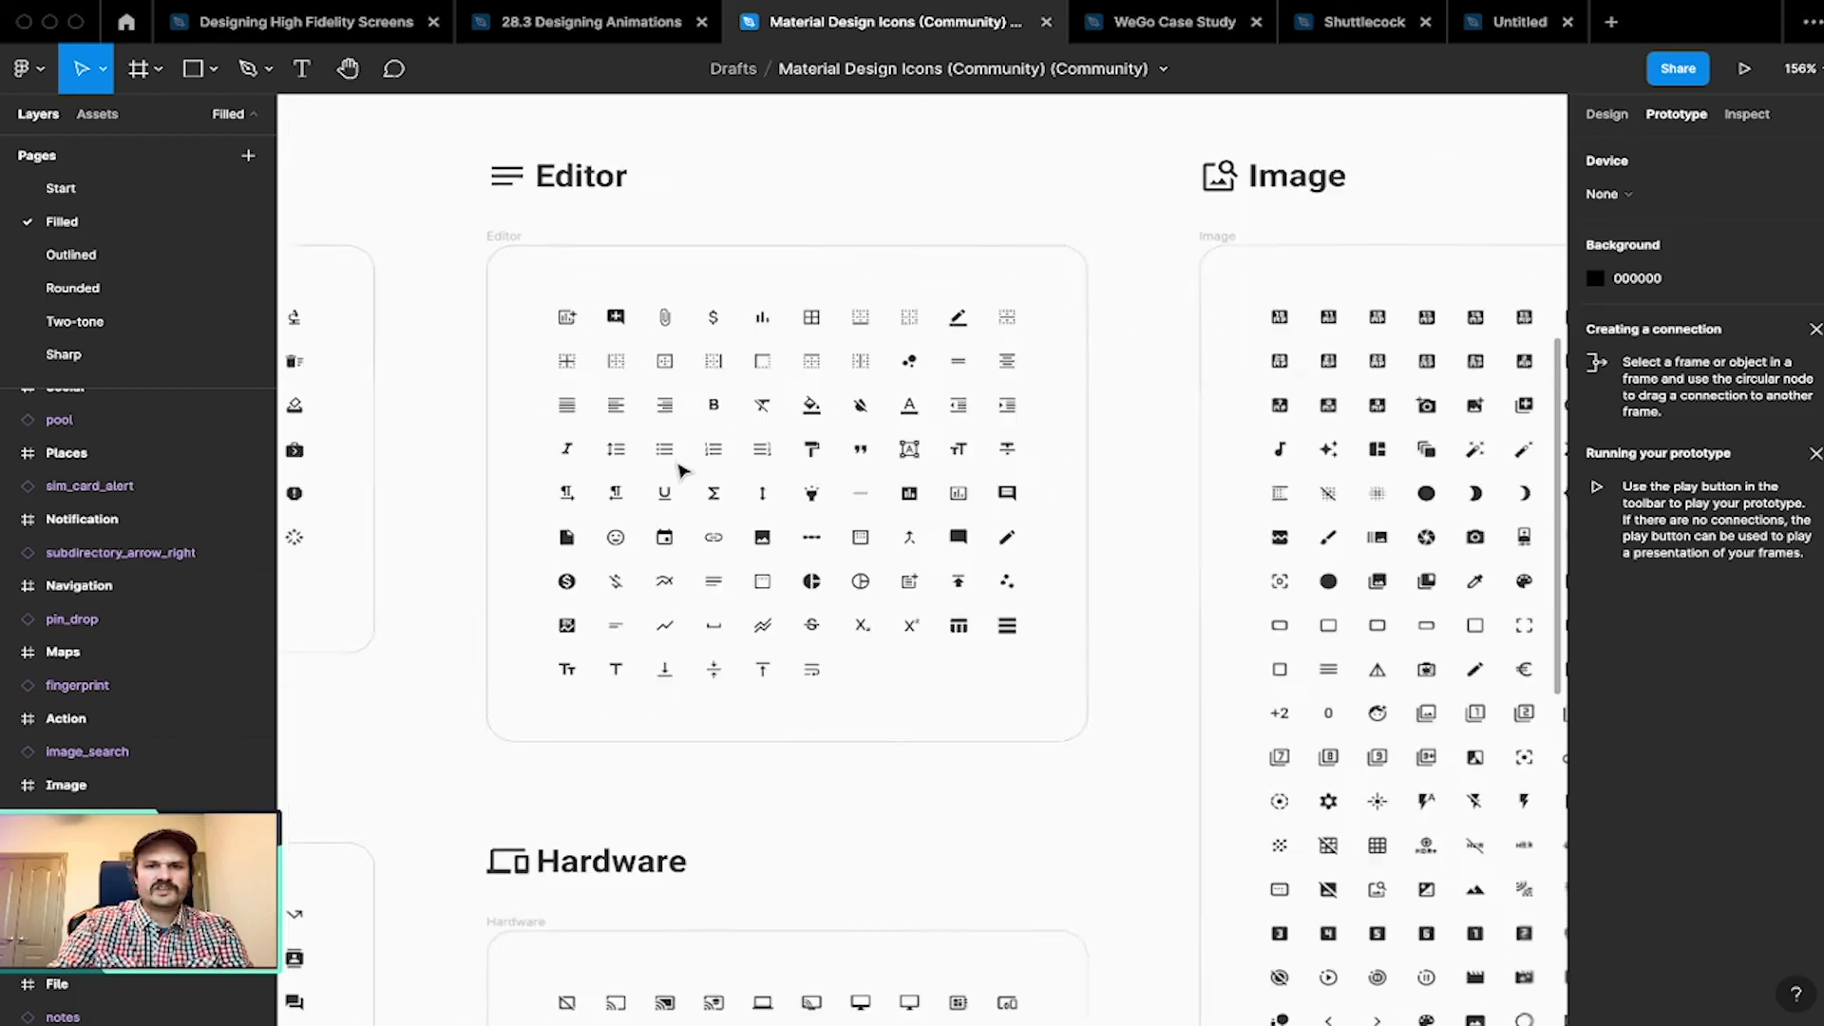
pyautogui.hscroll(-4, 681, 469)
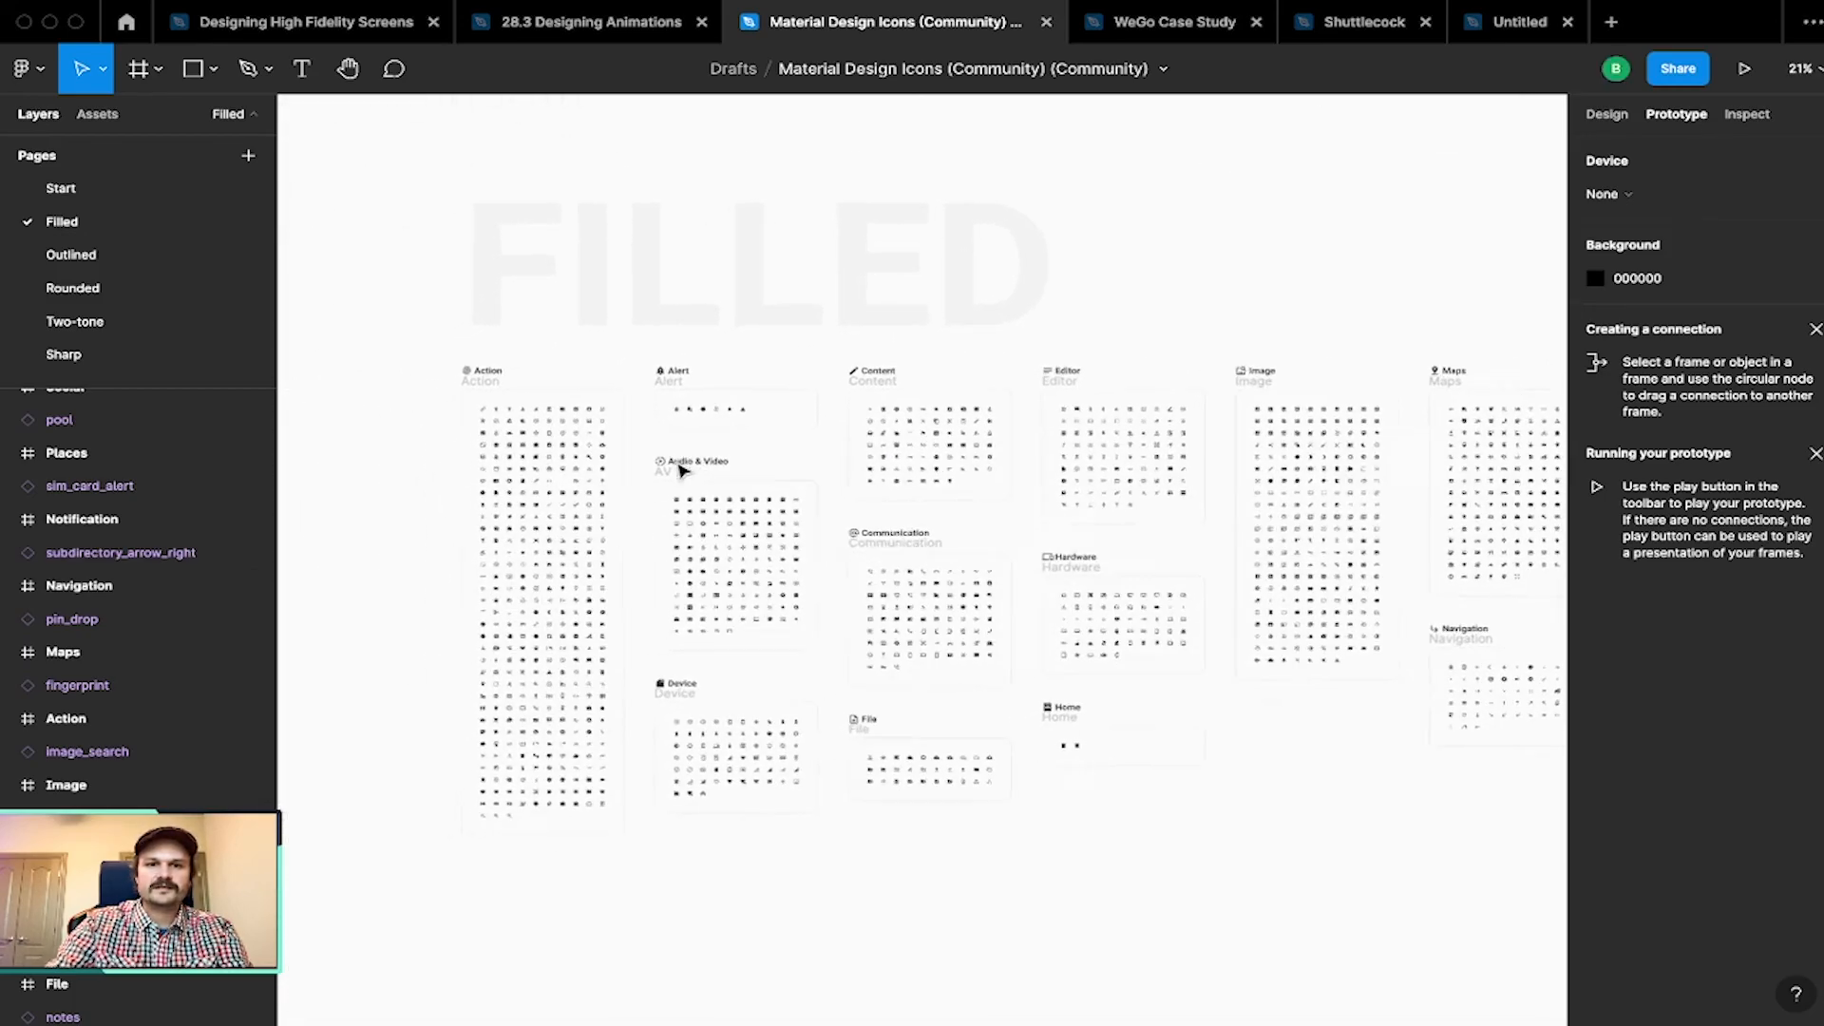
pyautogui.hscroll(5, 681, 469)
pyautogui.hscroll(-6, 680, 469)
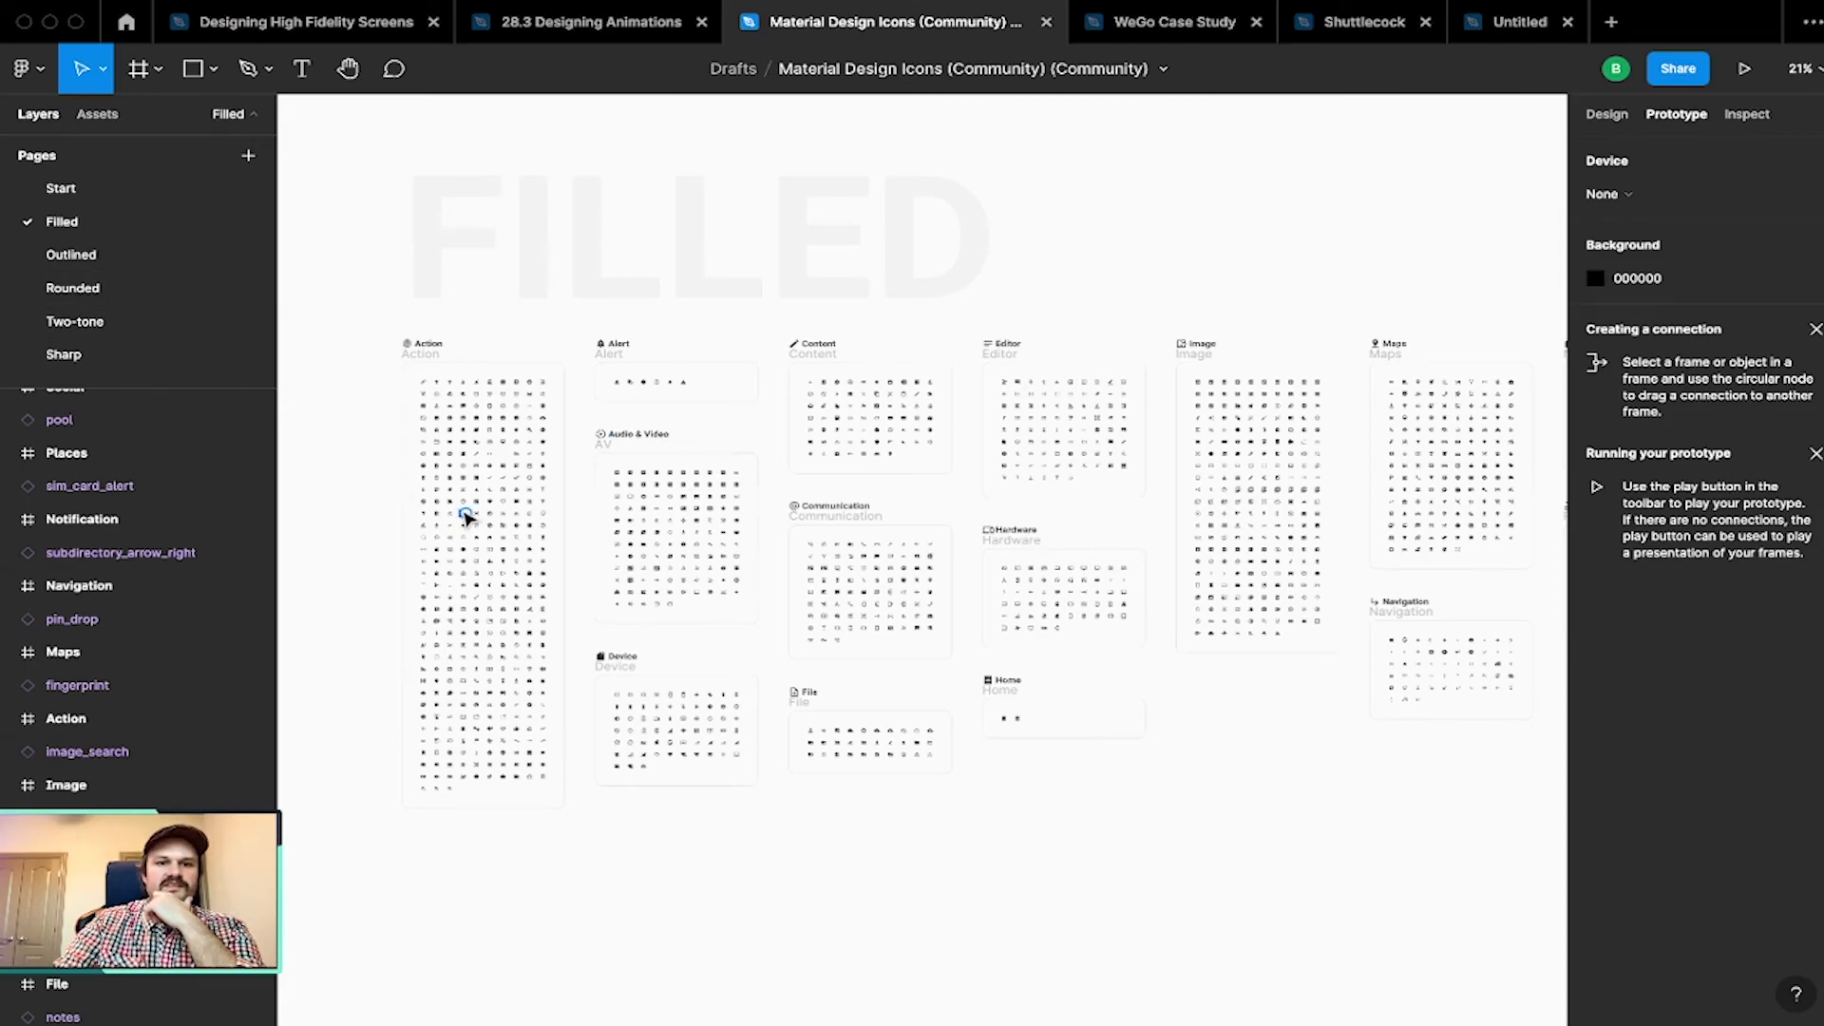
pyautogui.scroll(3, 490, 504)
pyautogui.scroll(10, 490, 503)
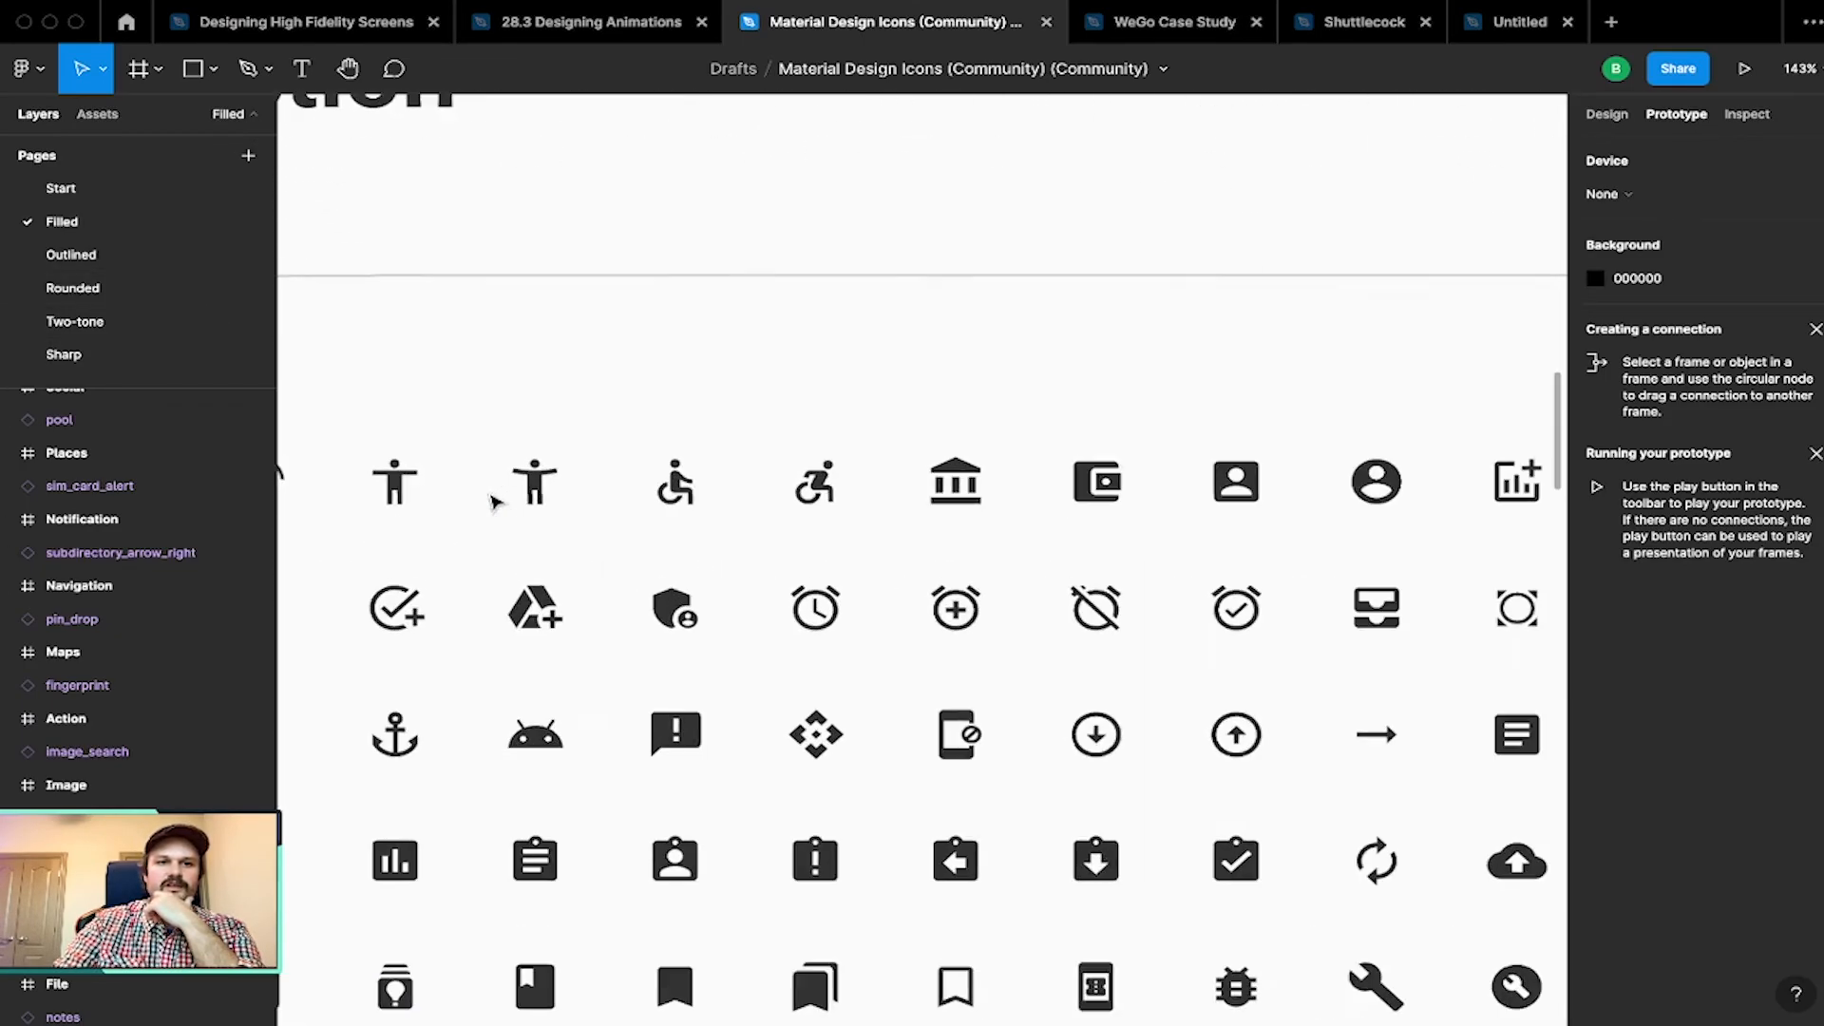
pyautogui.hscroll(-2, 490, 503)
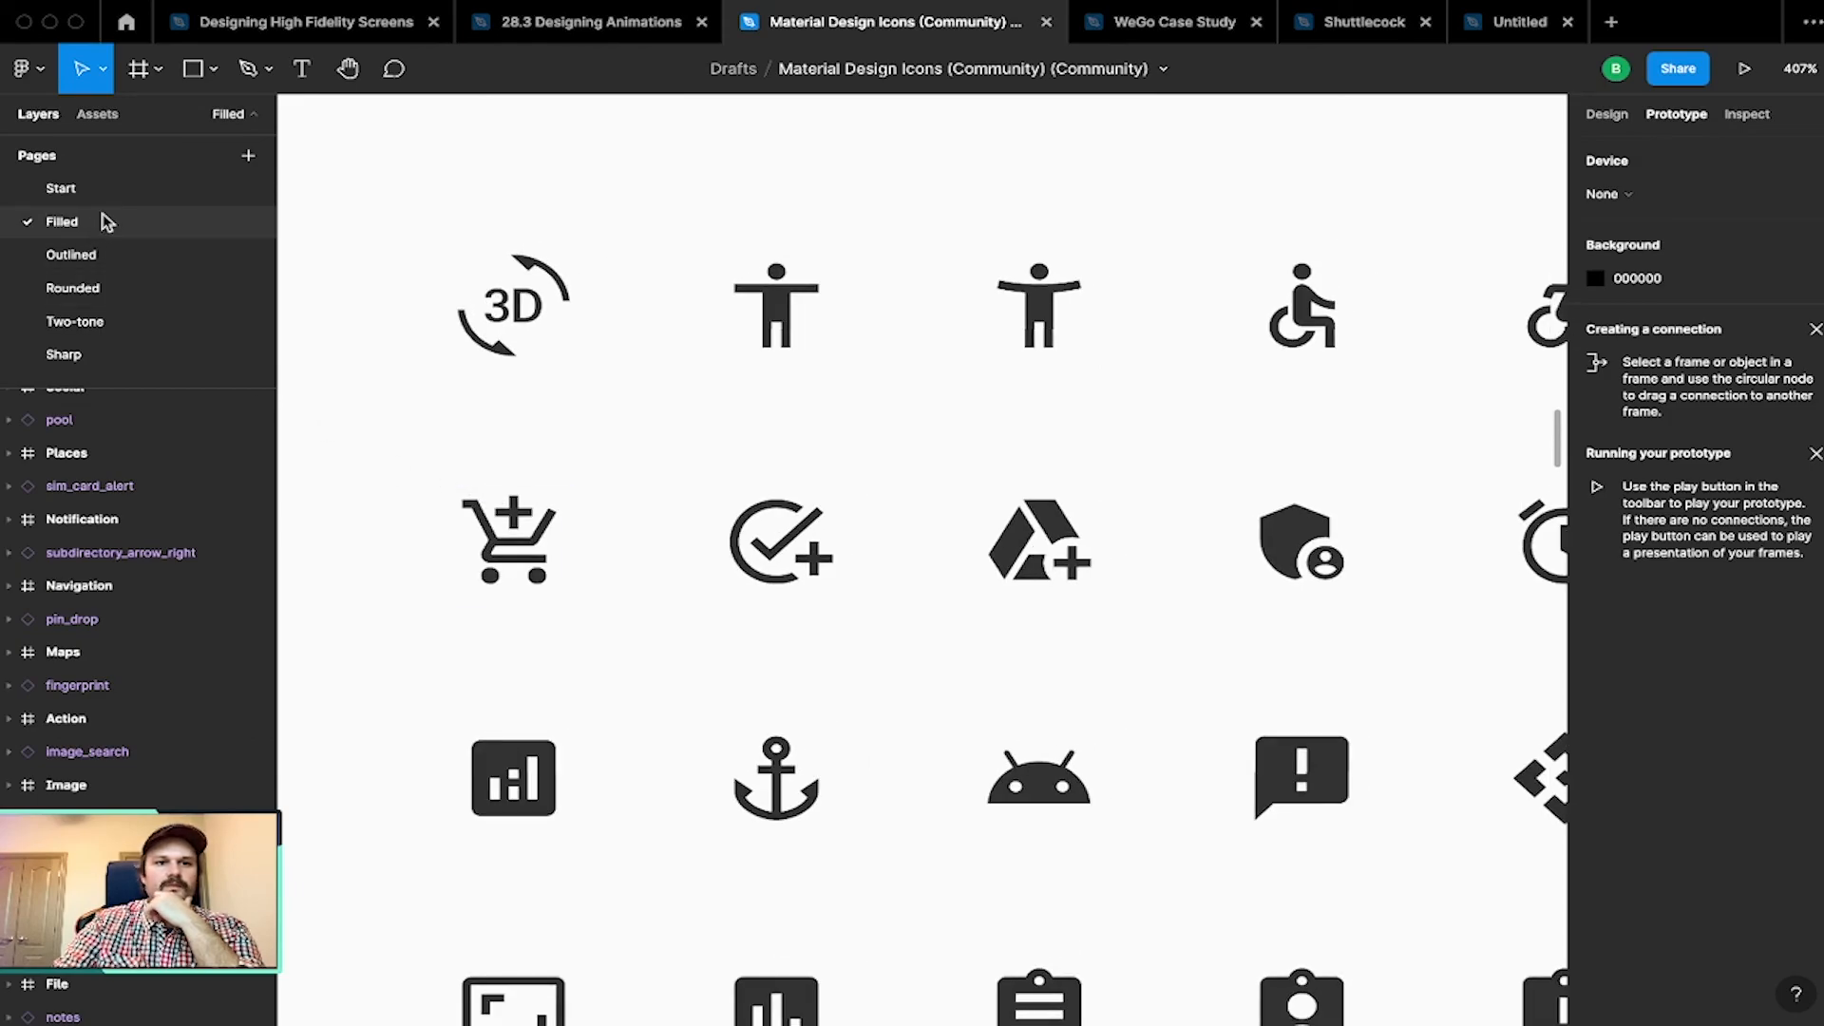
# Step: Examine the icons on the Outlined and Two-tone pages to compare the styles
pyautogui.click(182, 261)
pyautogui.scroll(5, 590, 485)
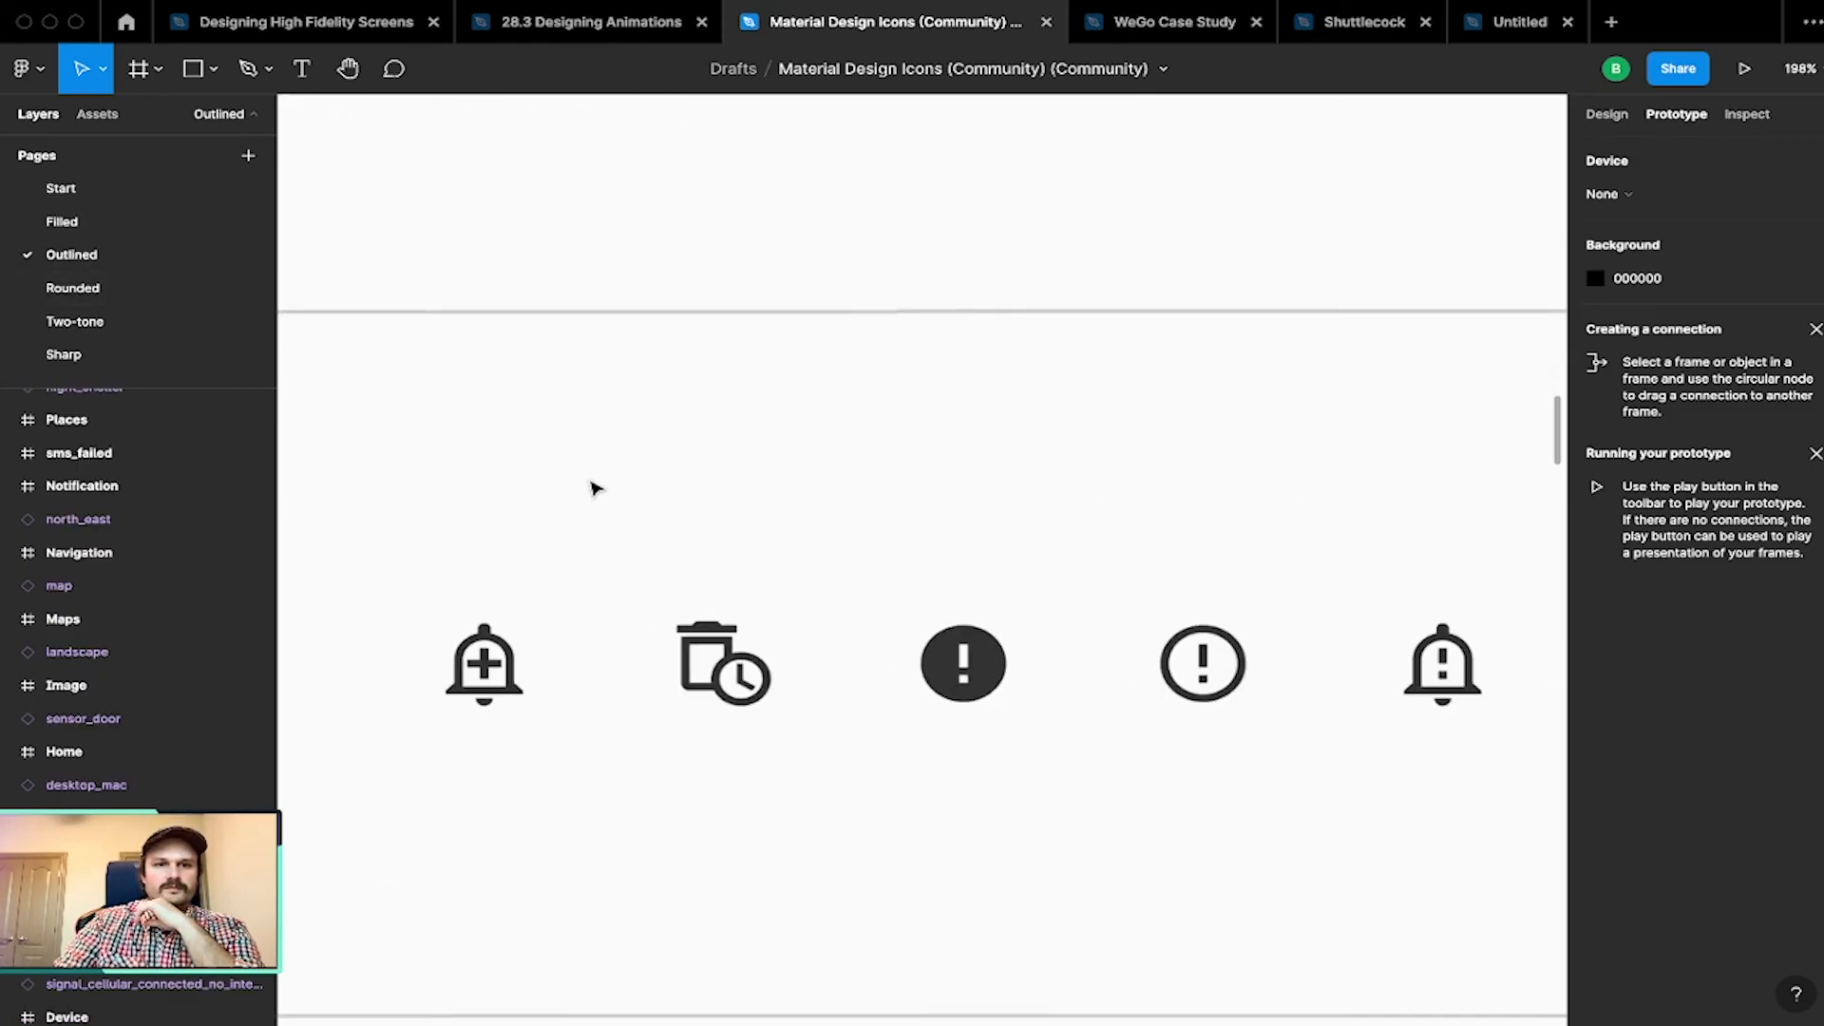
pyautogui.scroll(-2, 590, 485)
pyautogui.click(126, 290)
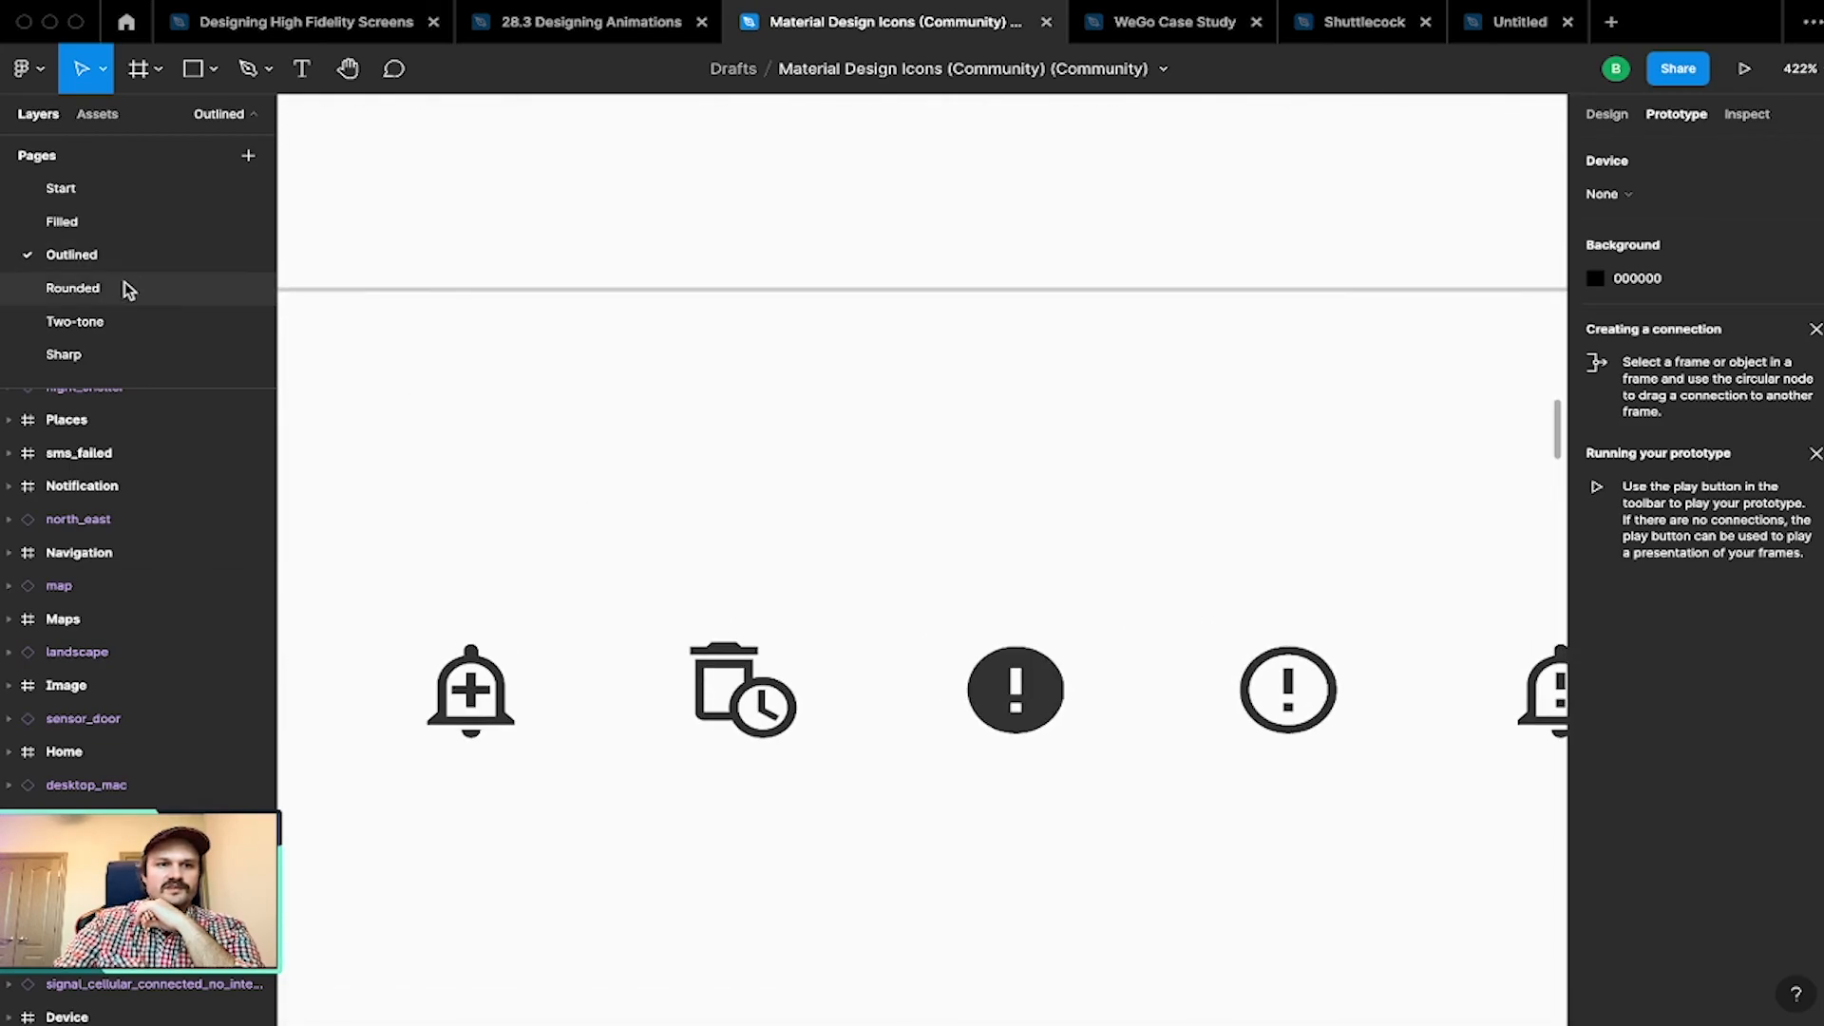
pyautogui.click(118, 320)
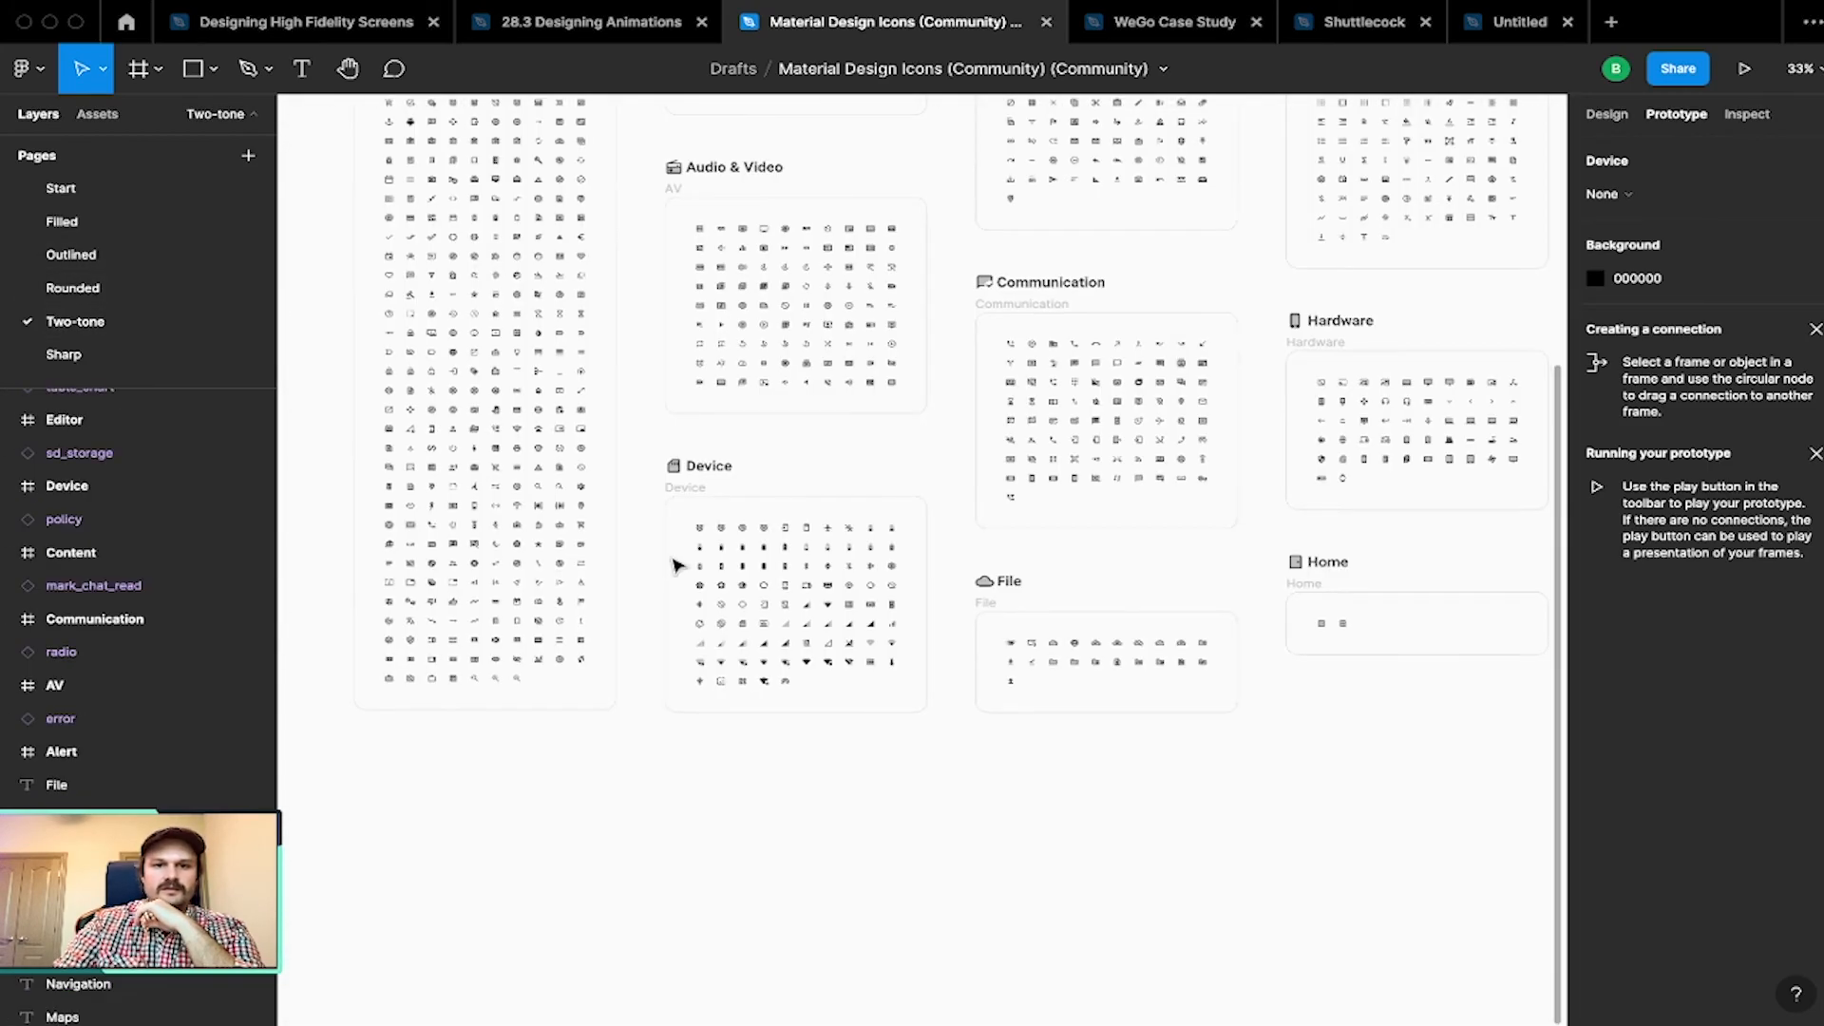
pyautogui.scroll(5, 696, 541)
pyautogui.hscroll(4, 700, 546)
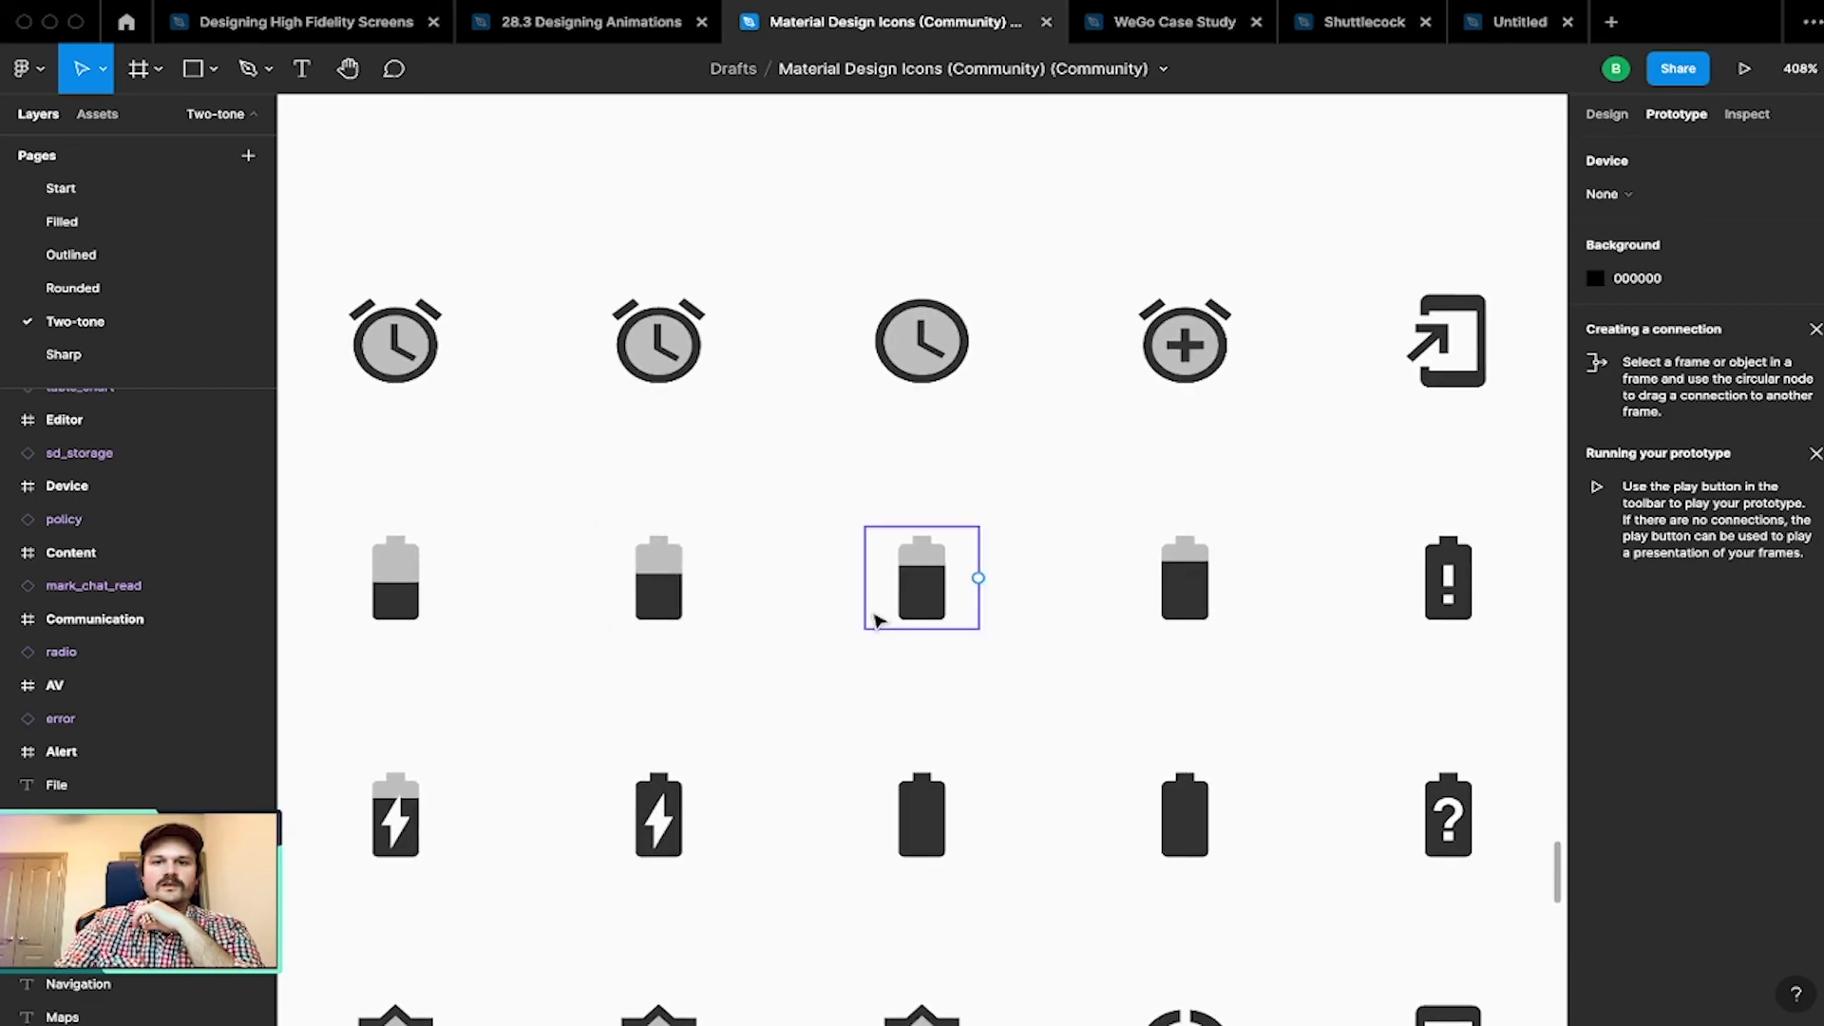
pyautogui.scroll(-3, 969, 644)
pyautogui.hscroll(3, 969, 643)
pyautogui.scroll(3, 971, 648)
pyautogui.hscroll(4, 971, 648)
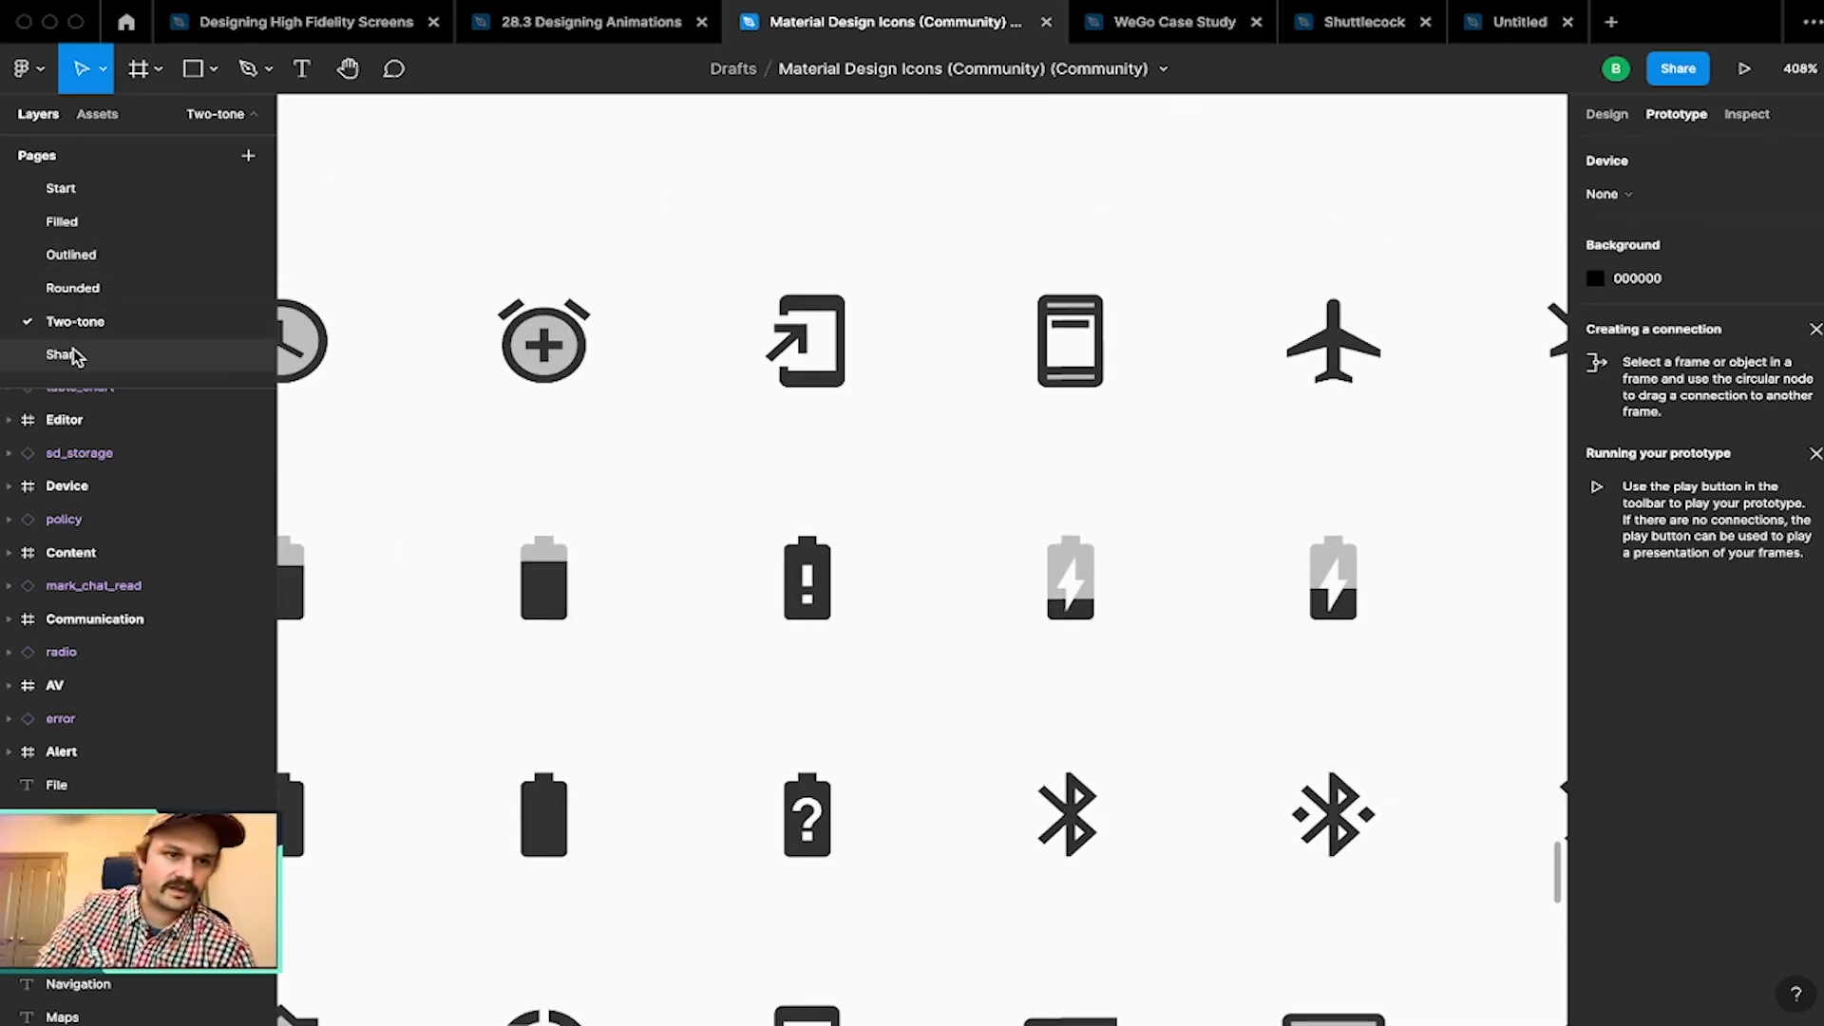
# Step: Compare the Filled and Rounded pages and copy the contactless icon from the Rounded page's Action category
pyautogui.click(92, 221)
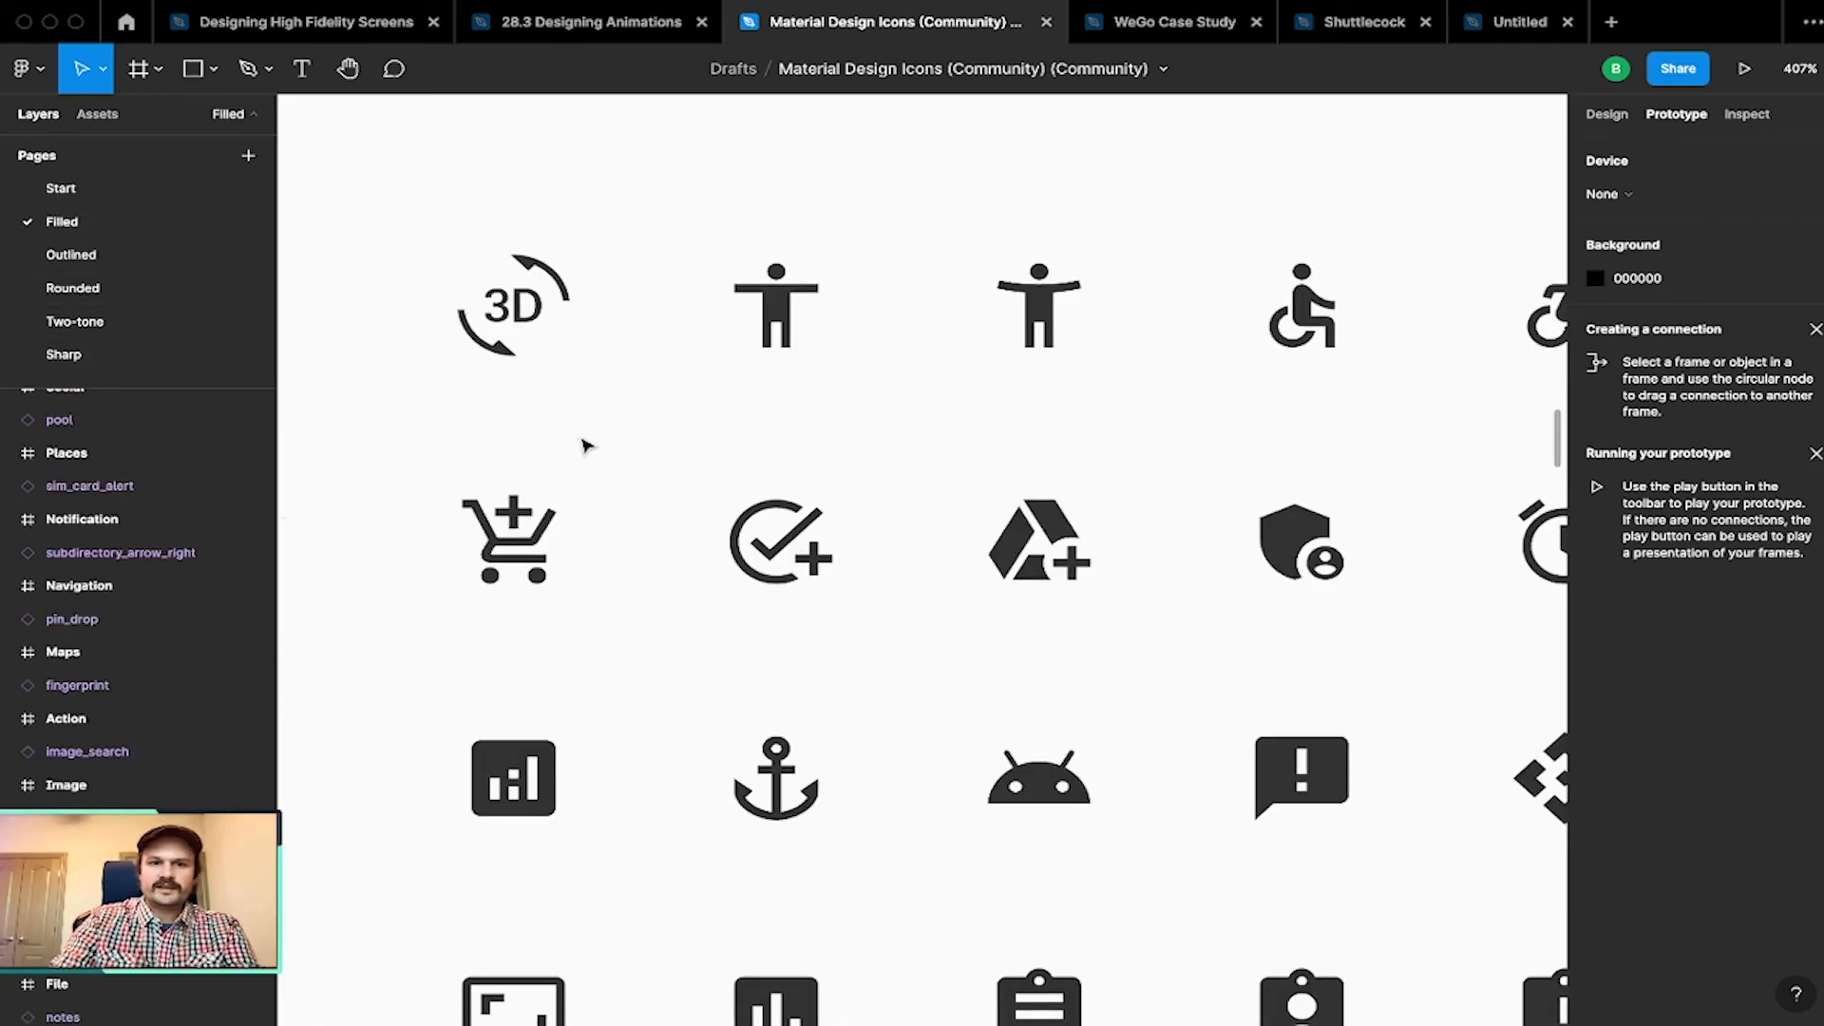
pyautogui.click(152, 287)
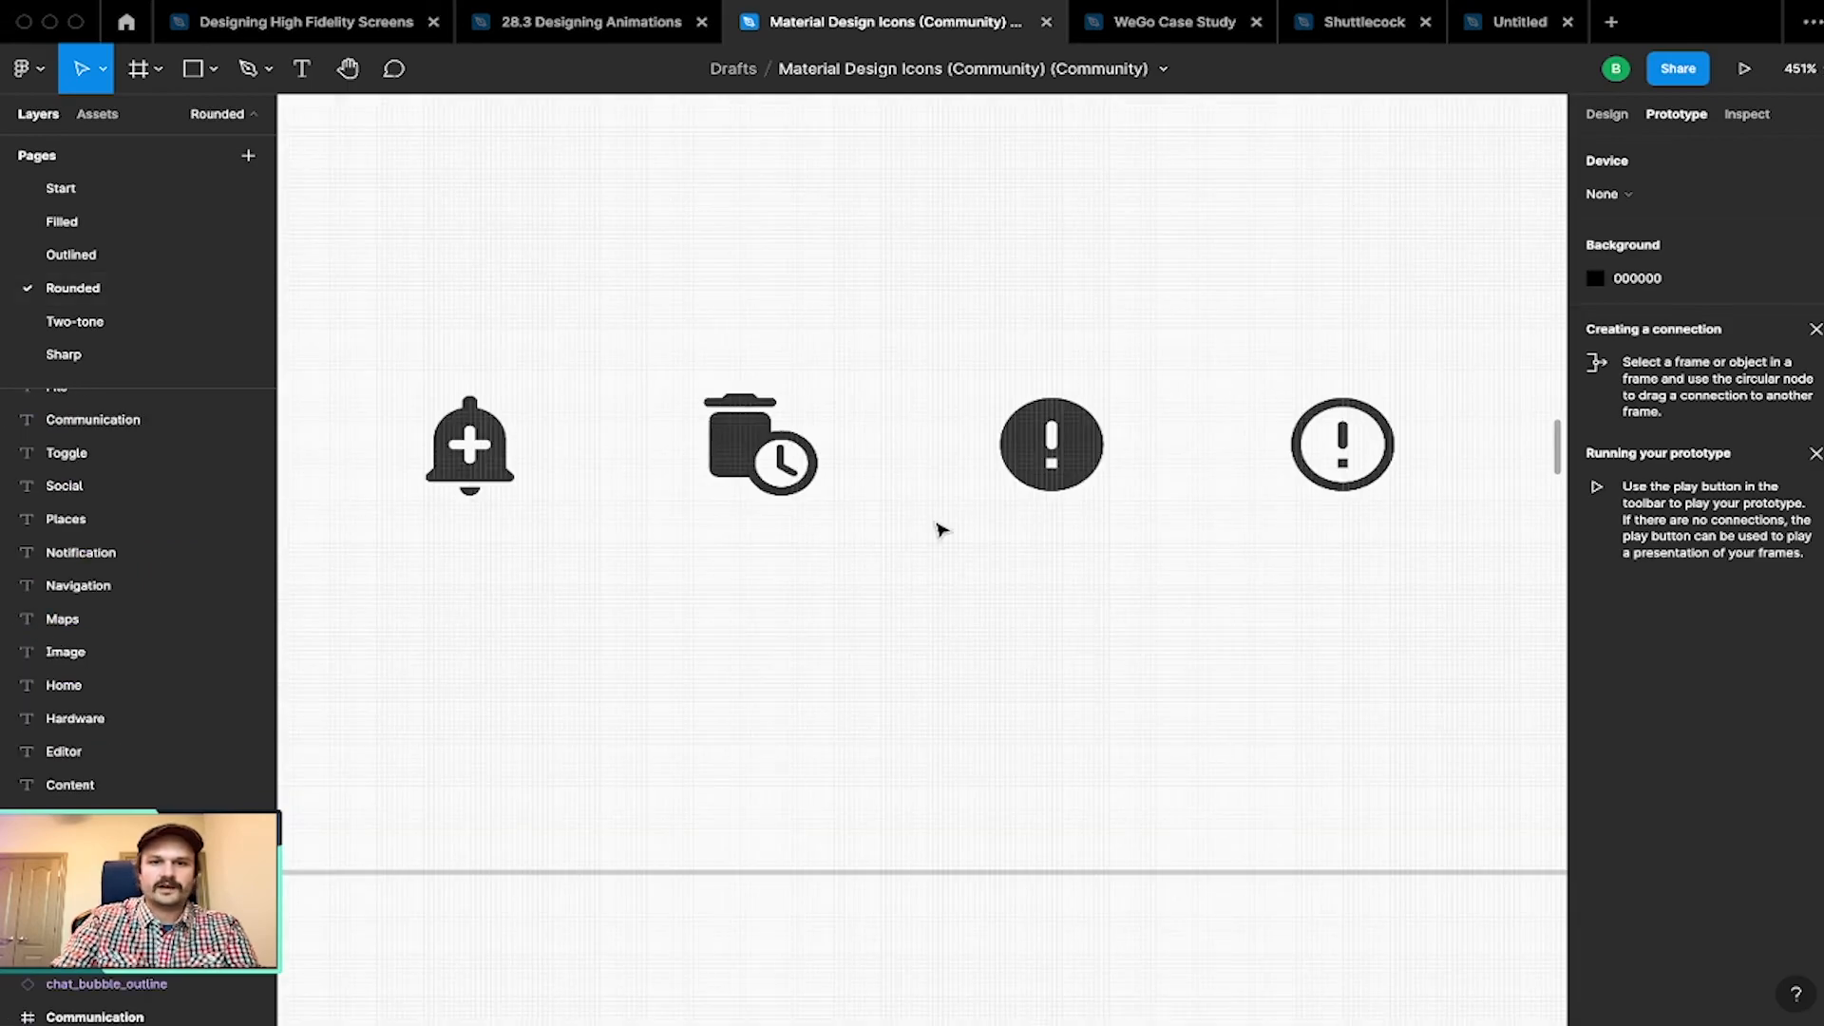
pyautogui.scroll(-5, 940, 529)
pyautogui.click(992, 472)
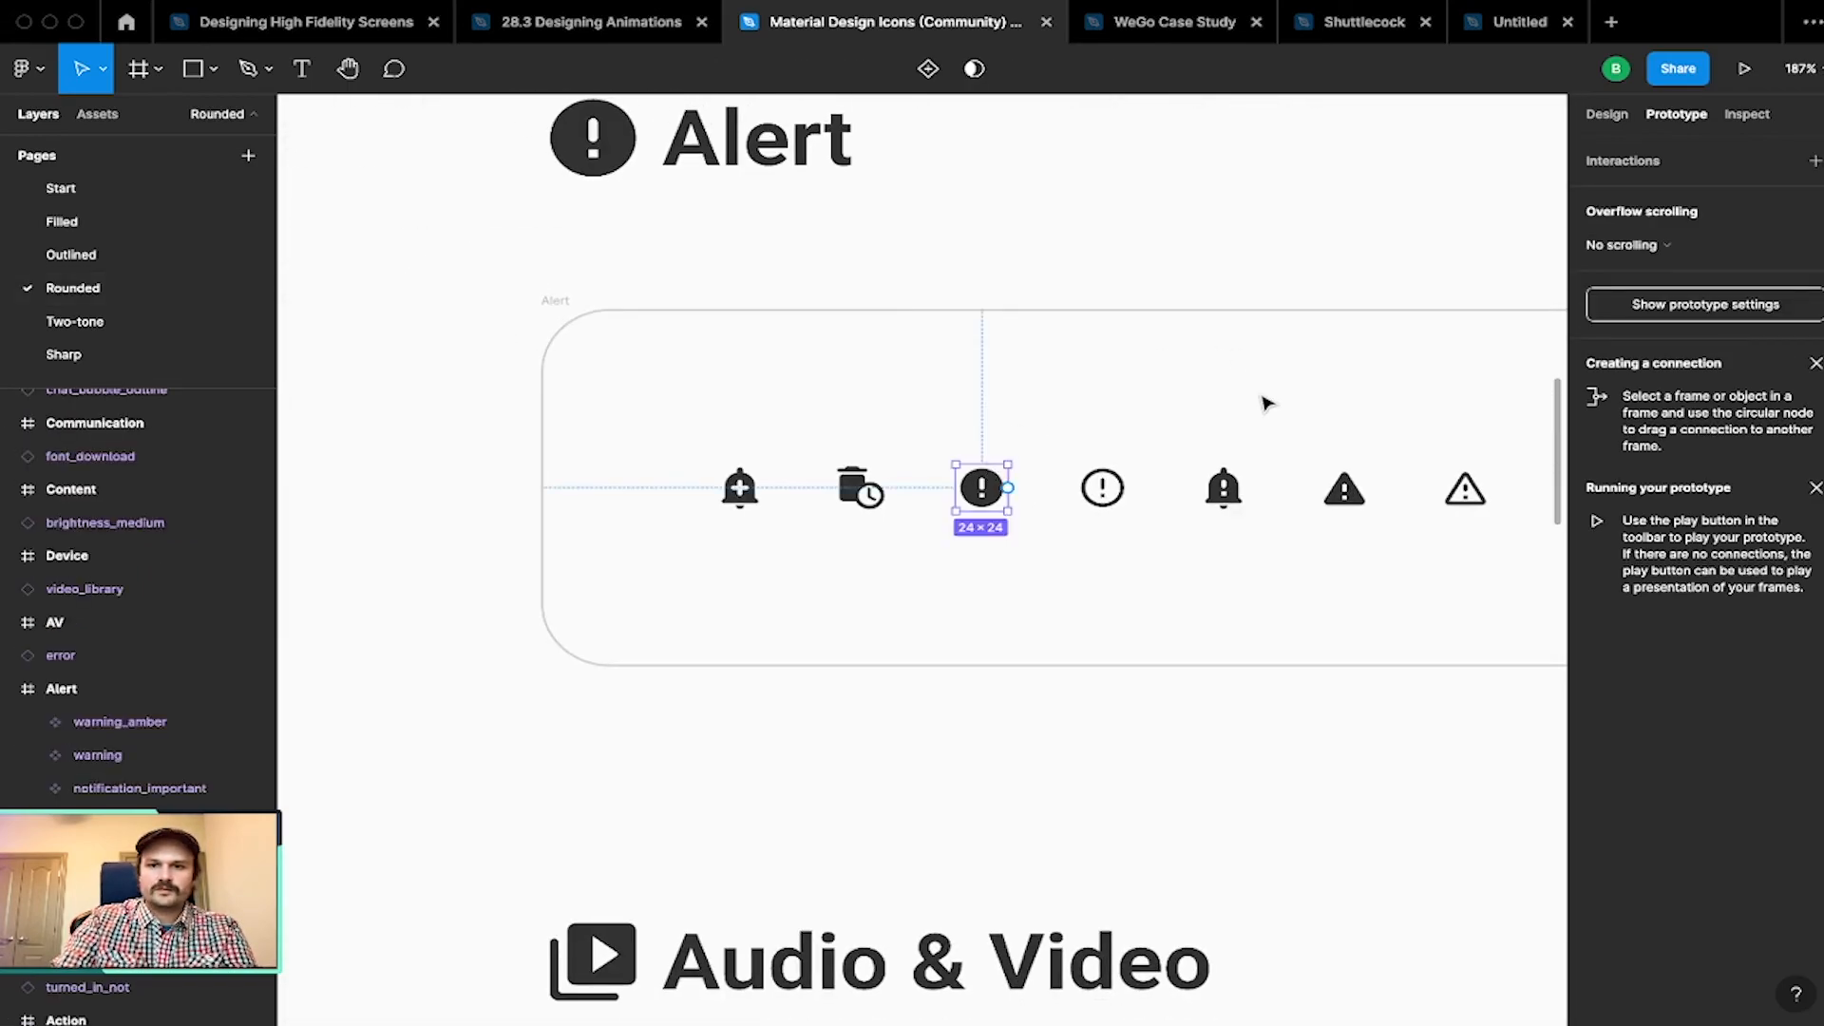
pyautogui.hscroll(10, 1267, 401)
pyautogui.scroll(-6, 1266, 401)
pyautogui.hscroll(-6, 1267, 401)
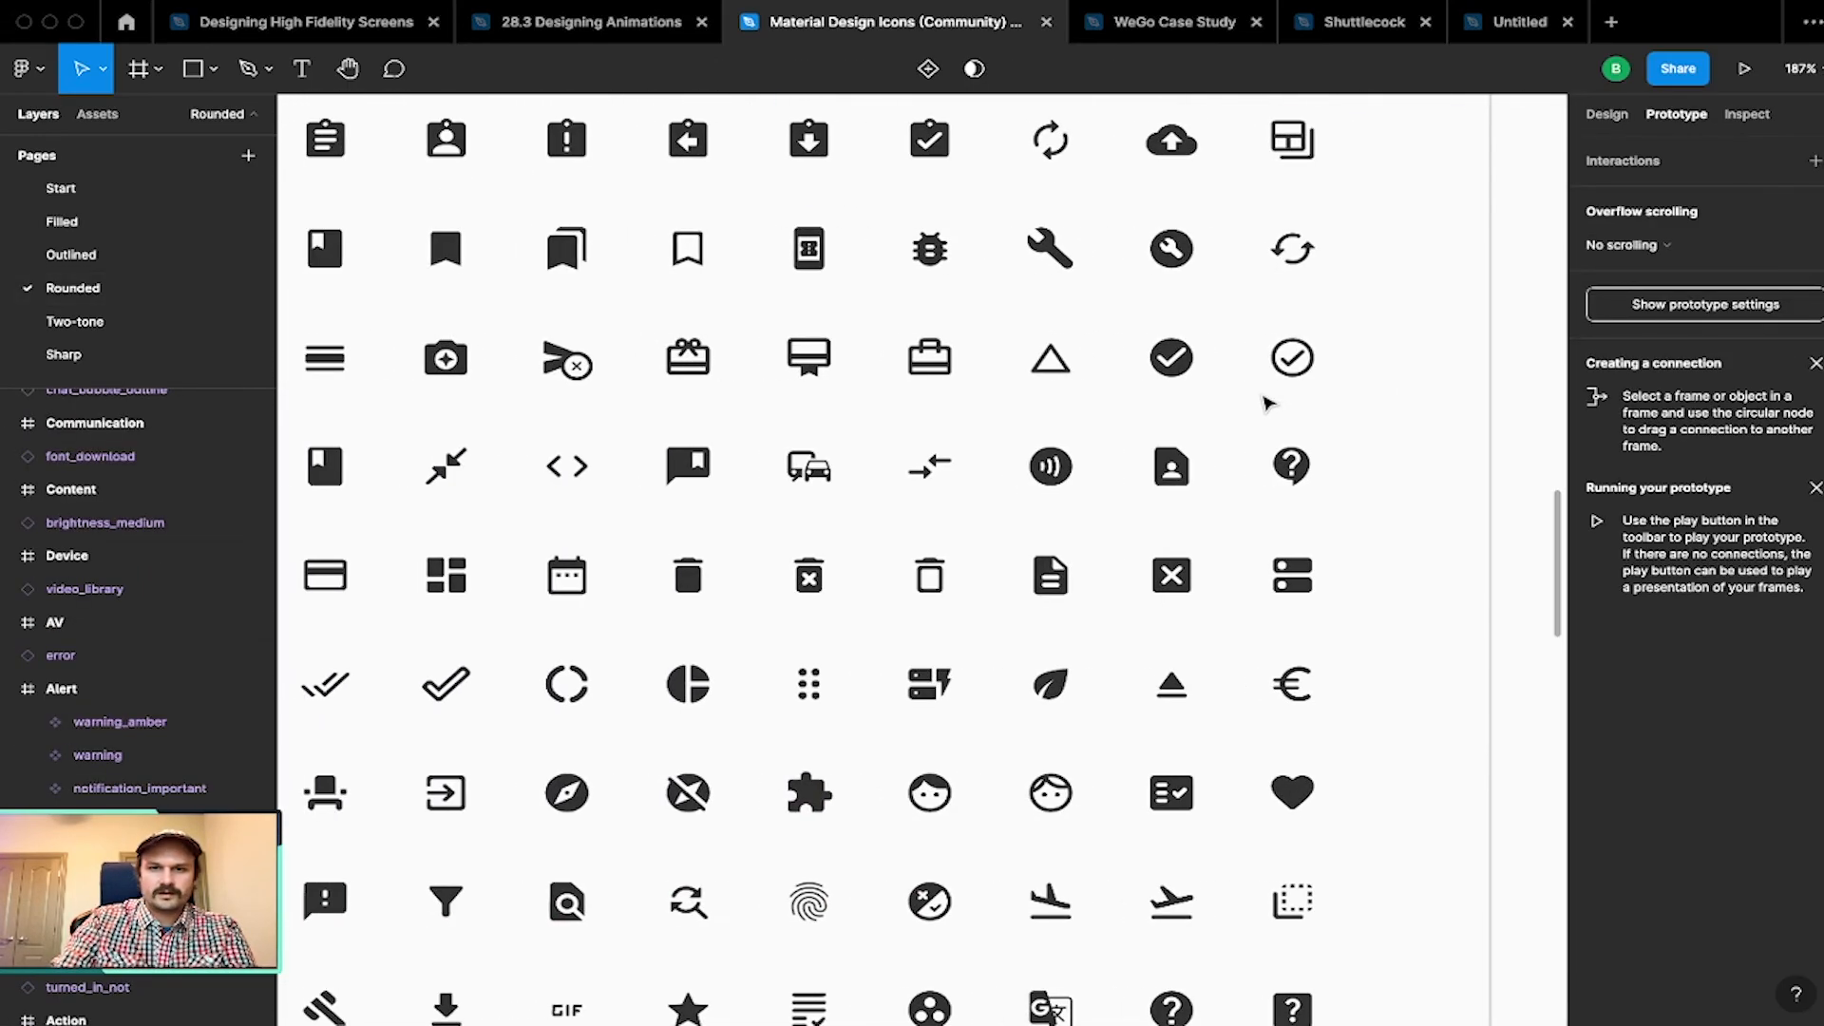
pyautogui.click(1049, 483)
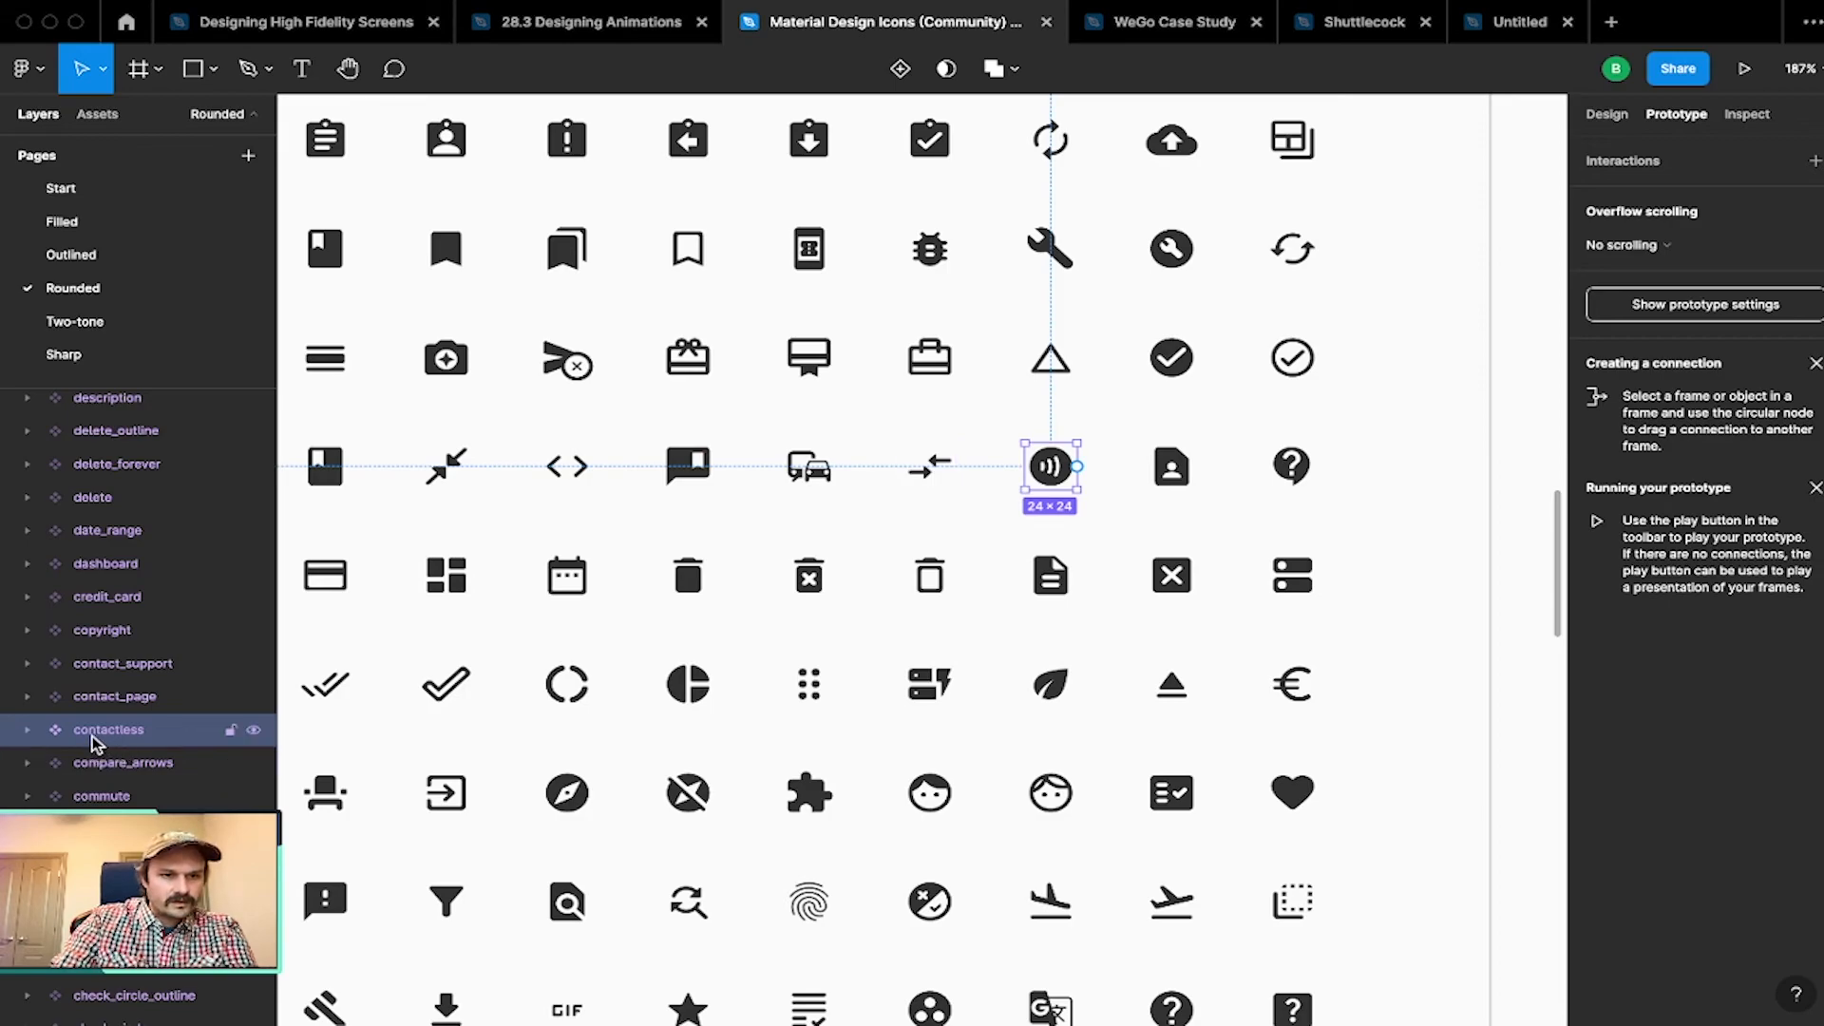
pyautogui.click(1015, 406)
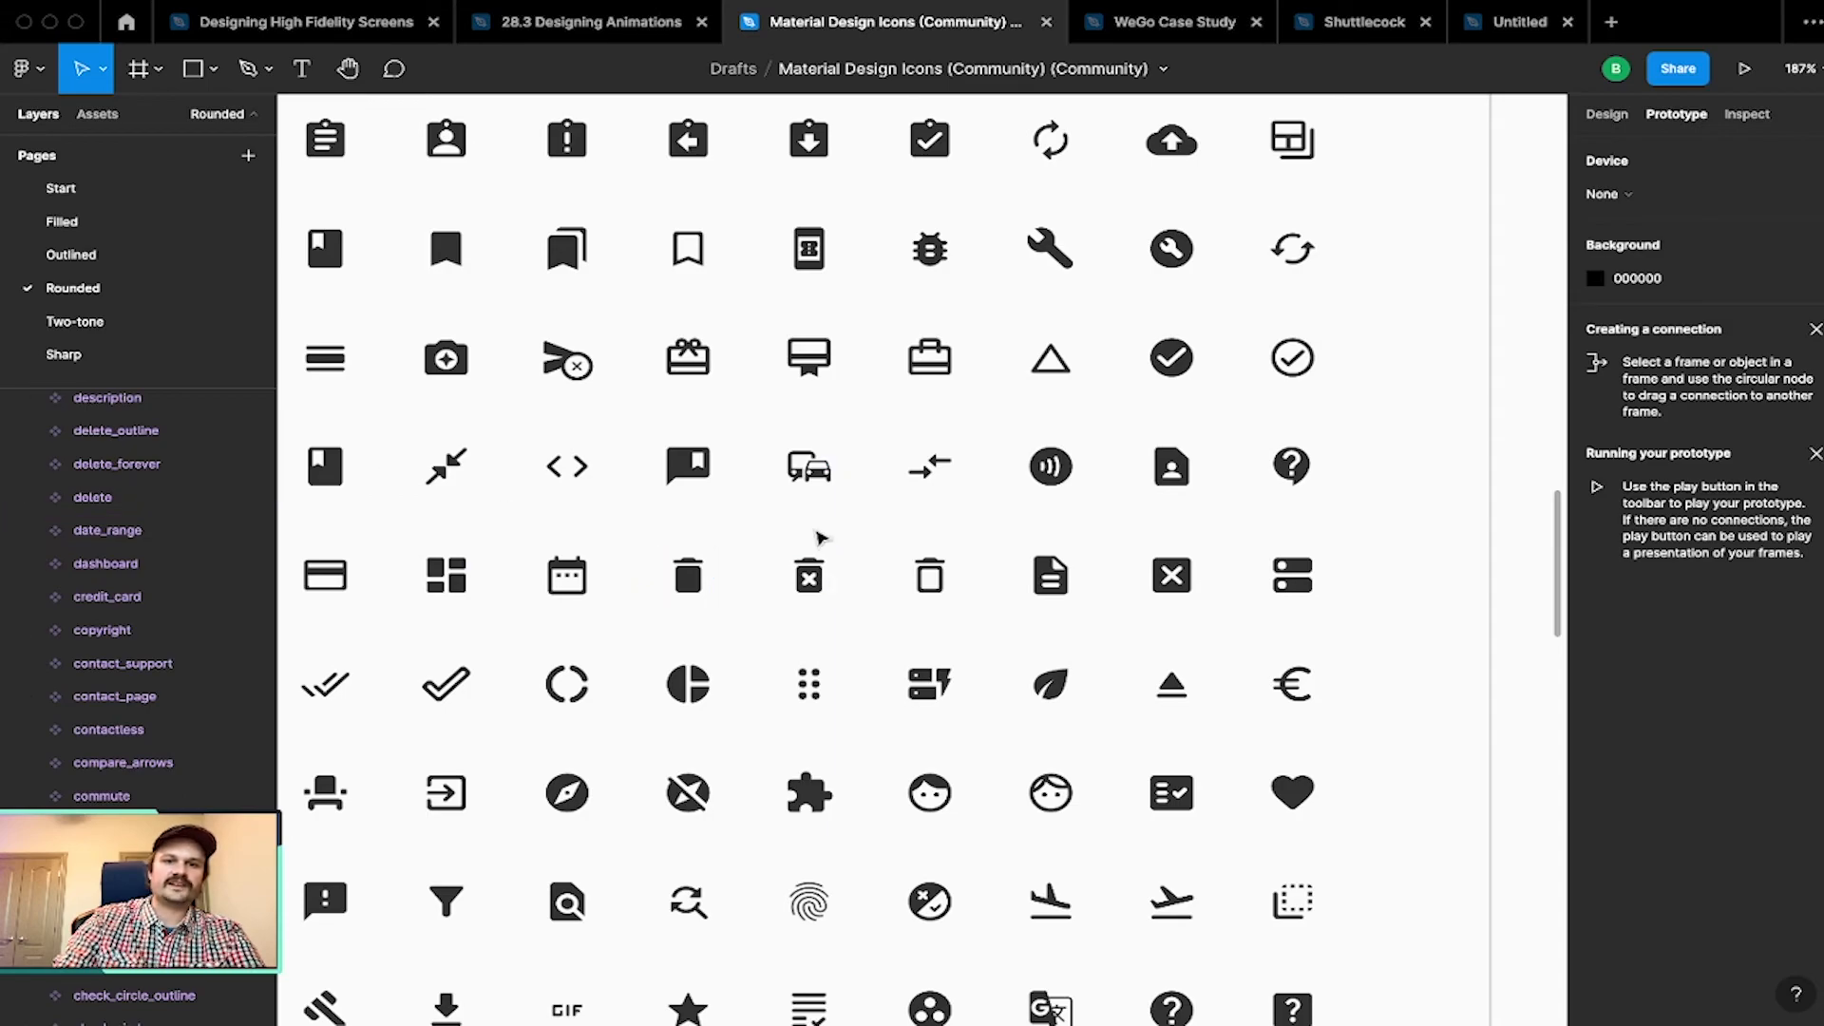
pyautogui.scroll(-10, 816, 532)
pyautogui.hscroll(5, 817, 538)
pyautogui.scroll(1, 817, 538)
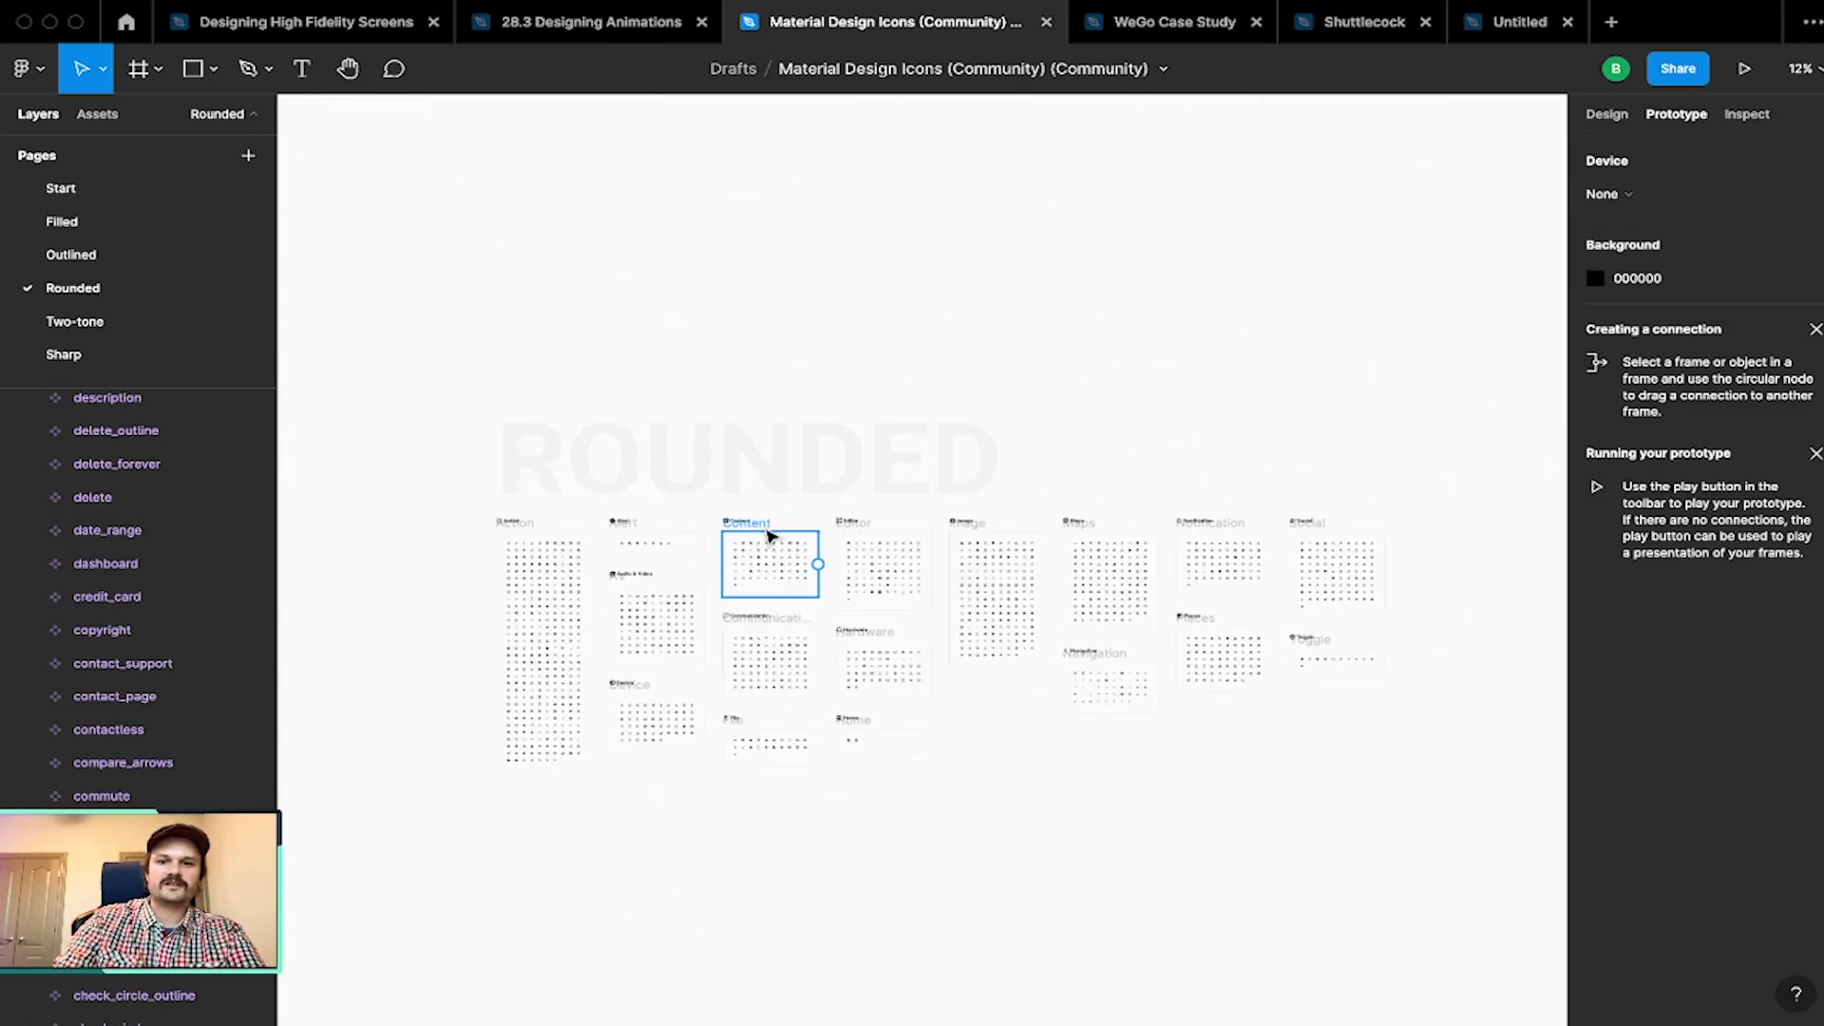
pyautogui.scroll(4, 885, 528)
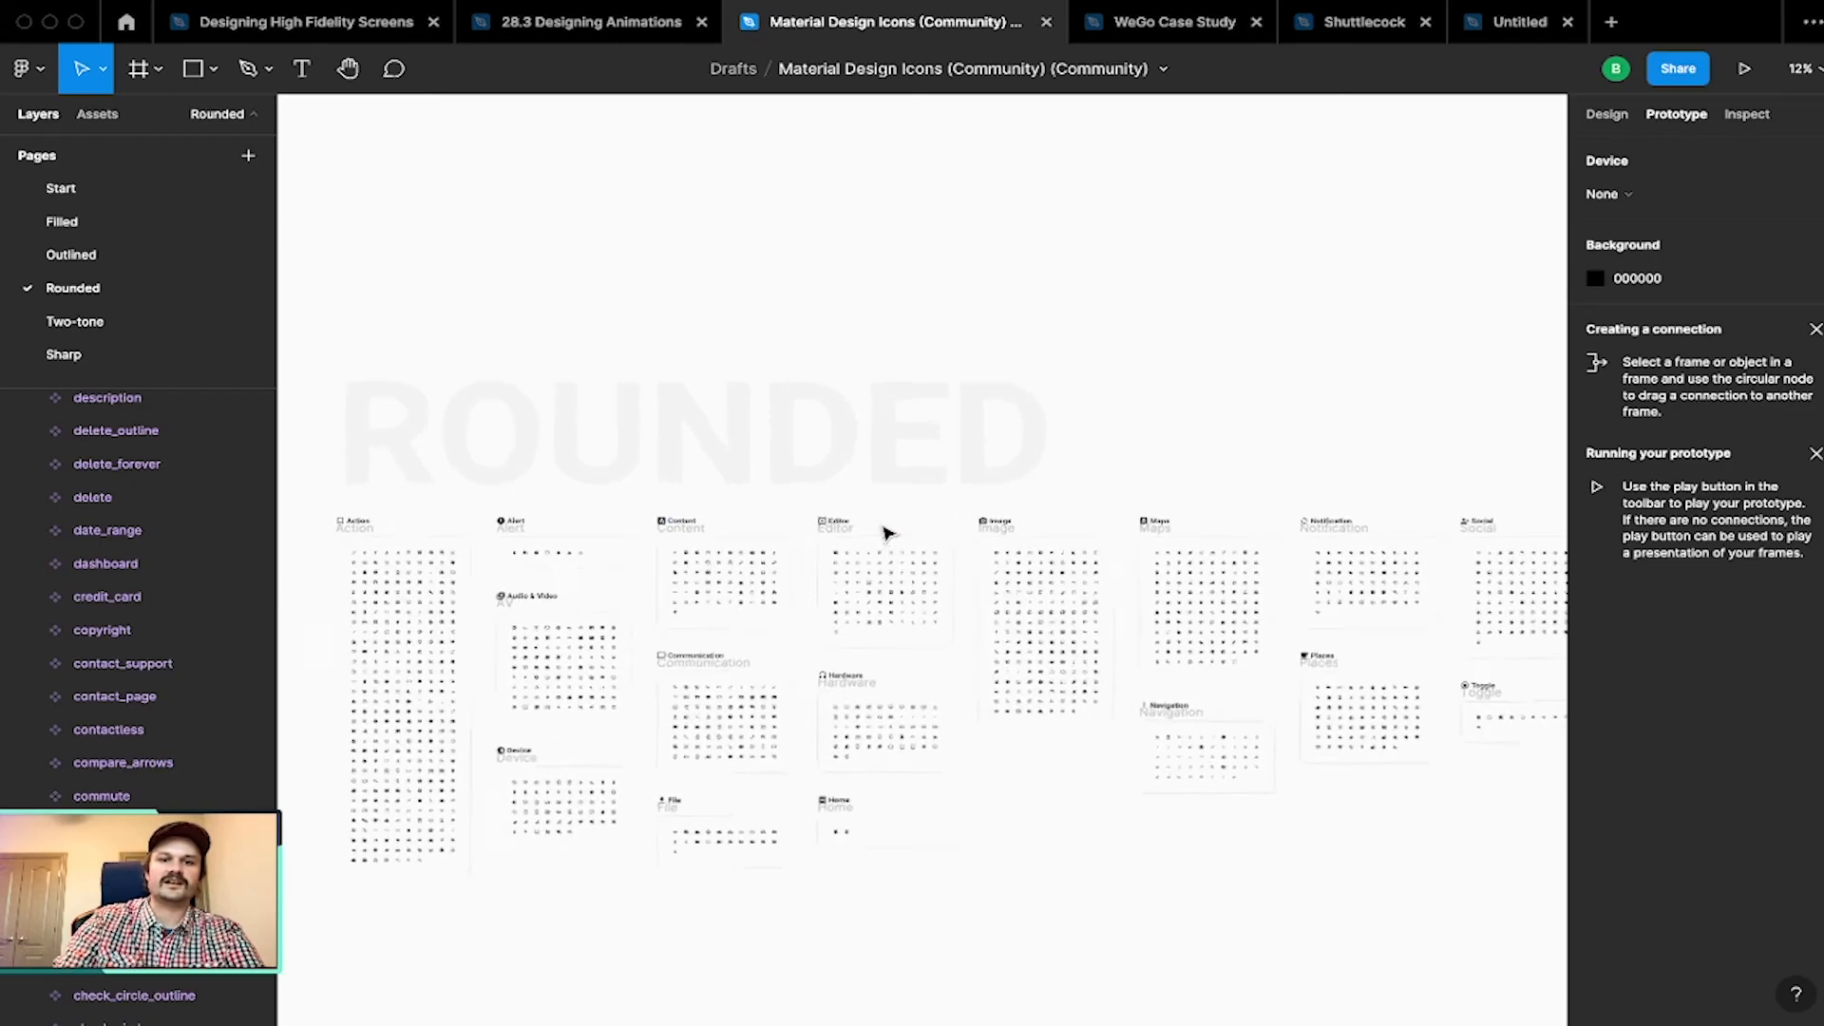
pyautogui.scroll(-3, 886, 532)
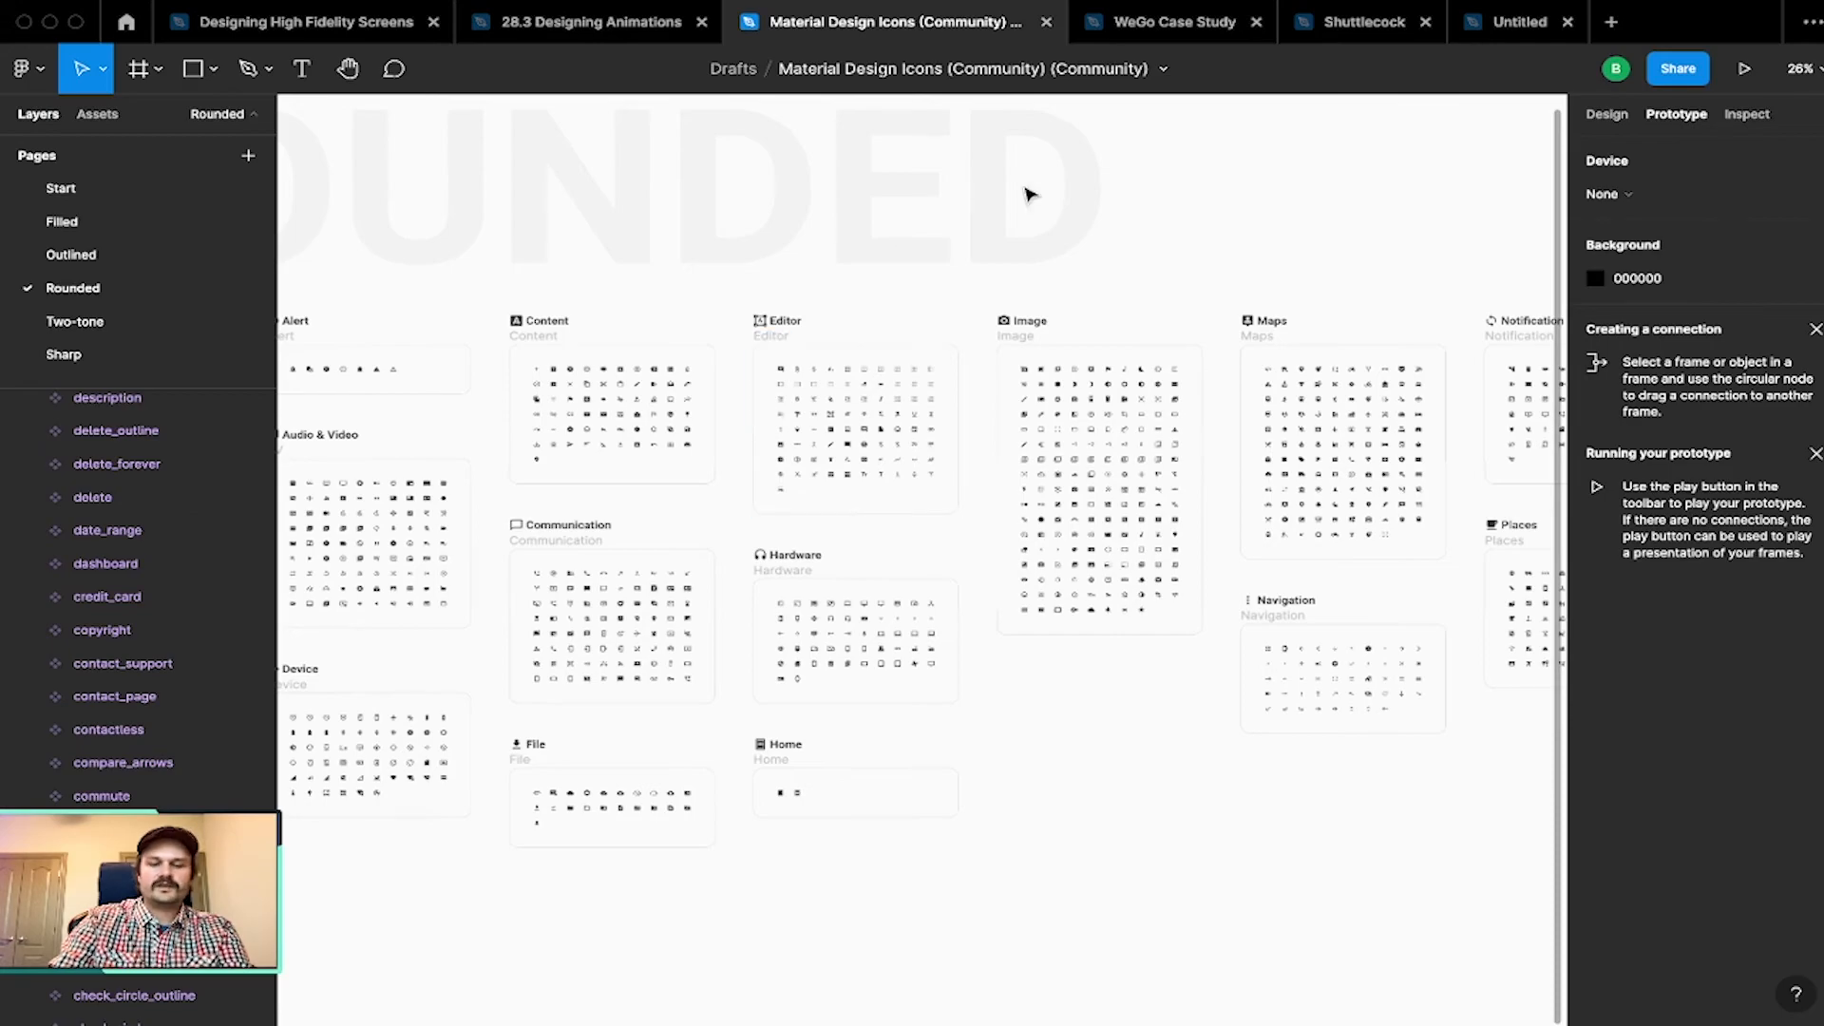
# Step: Return to the Untitled file, paste the contactless icon onto the Auto-Layout slide and select it
pyautogui.click(1500, 32)
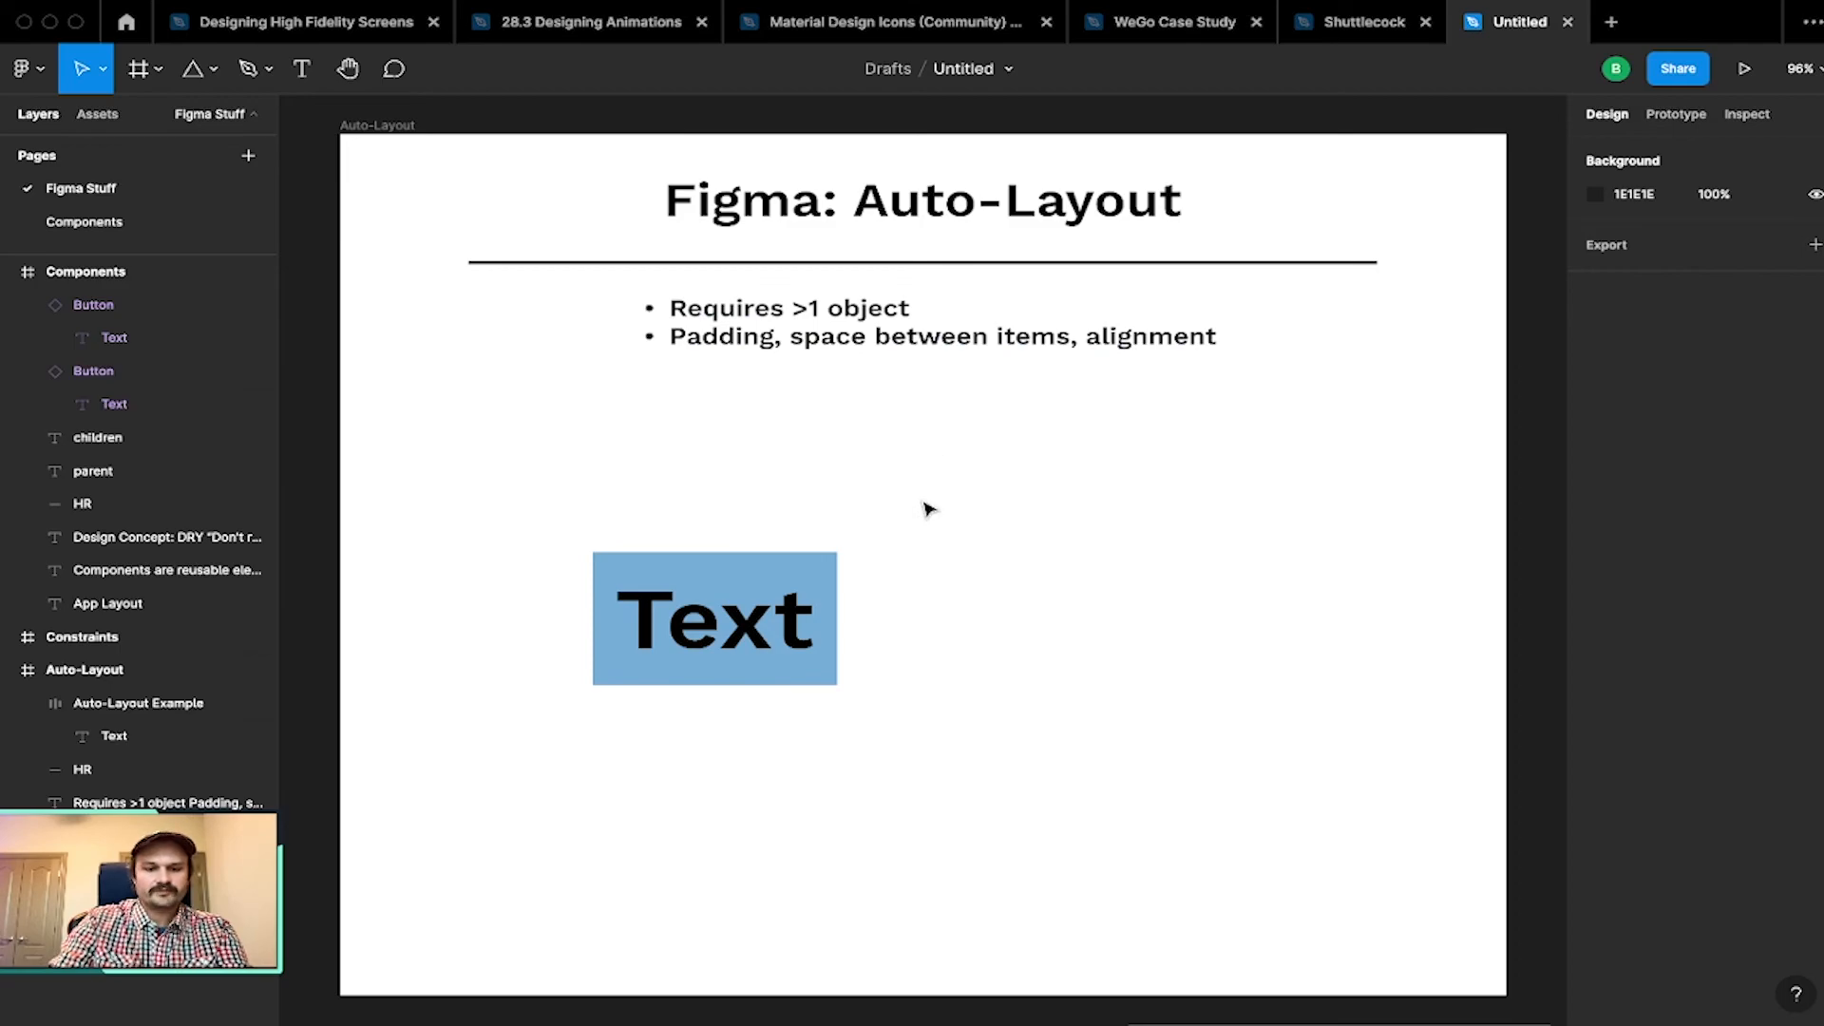
pyautogui.press('super+v')
pyautogui.click(890, 580)
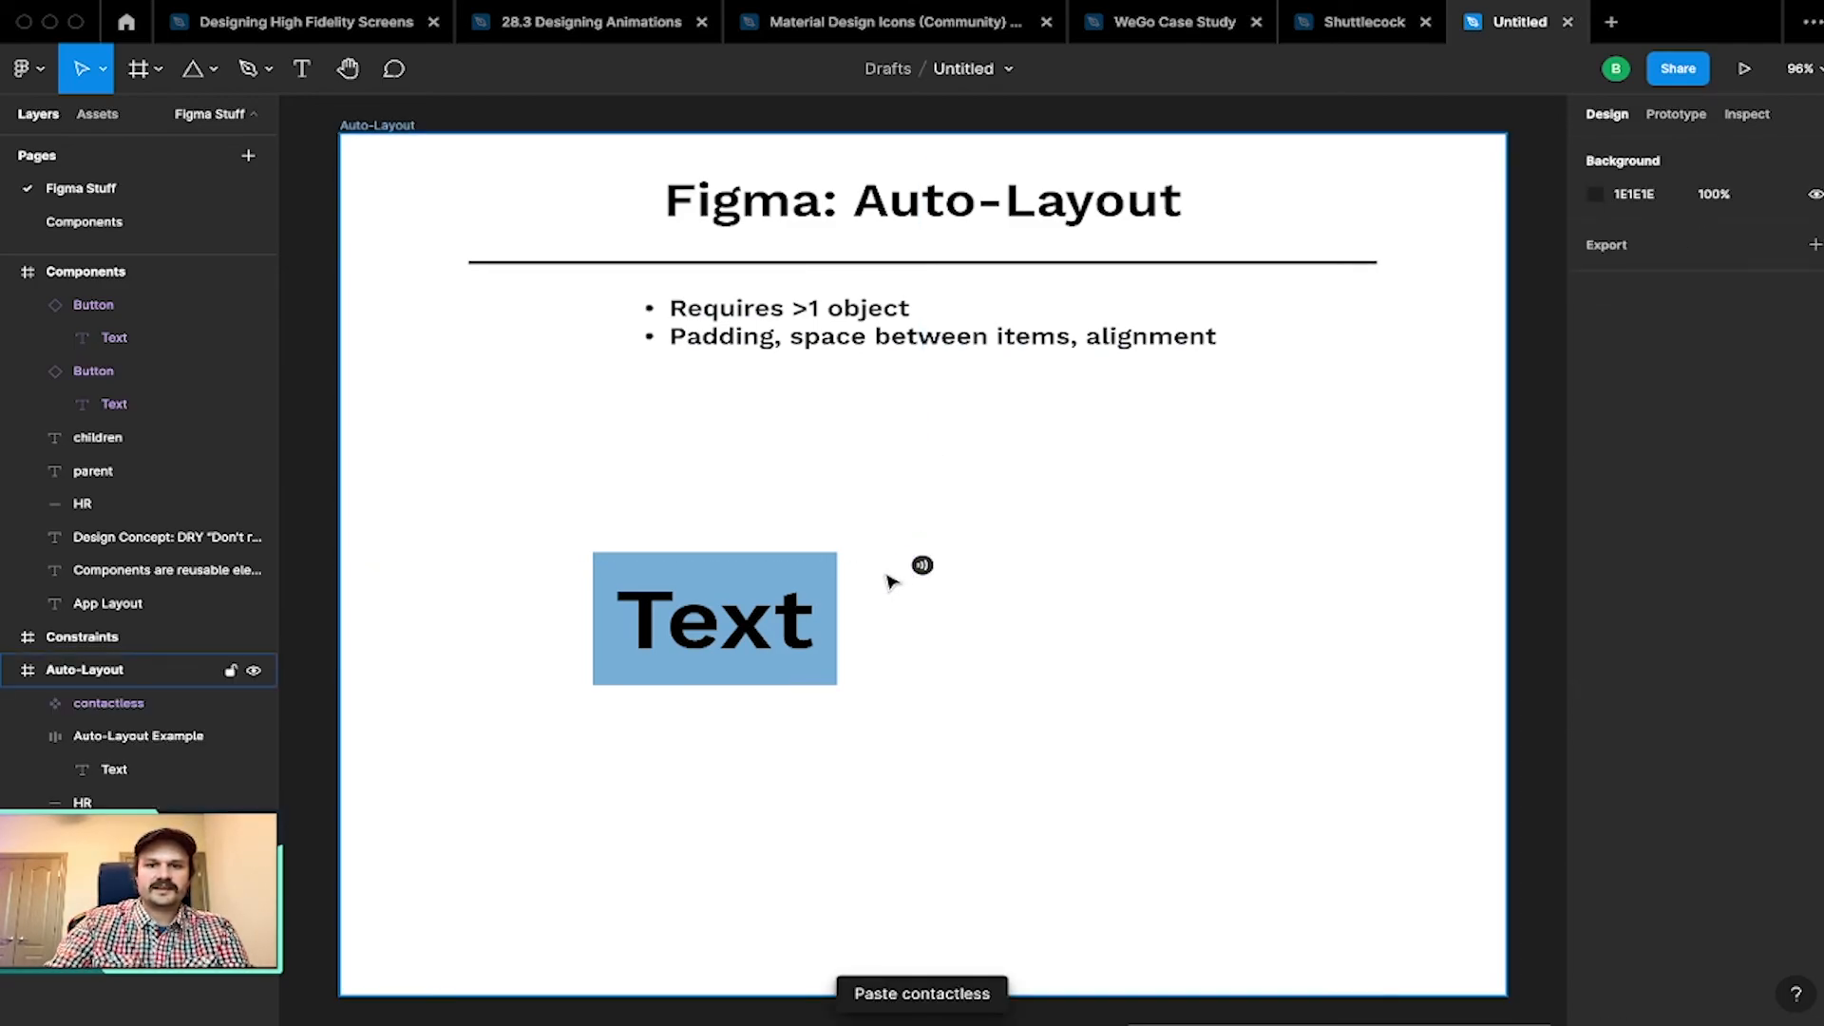
pyautogui.scroll(5, 890, 580)
pyautogui.click(978, 570)
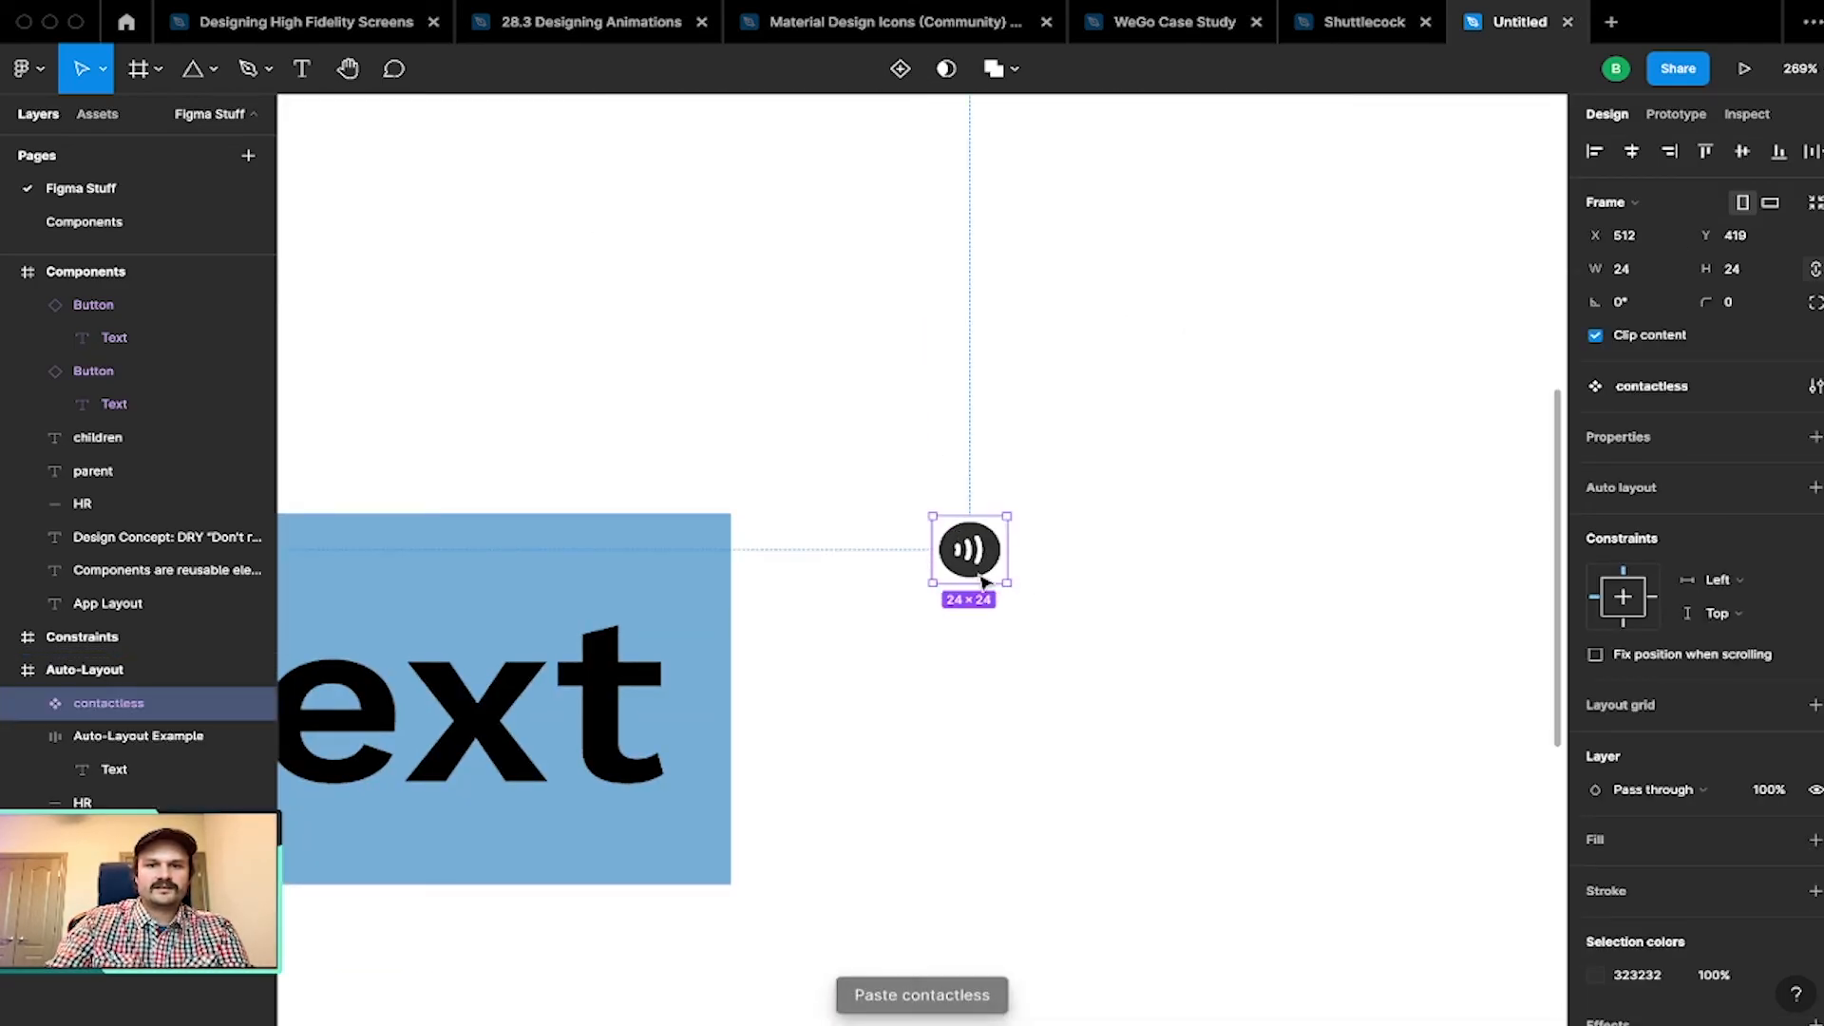
# Step: Inspect the pasted contactless icon's edge at extreme magnification and return to the view of the whole Auto-Layout slide
pyautogui.scroll(15, 979, 544)
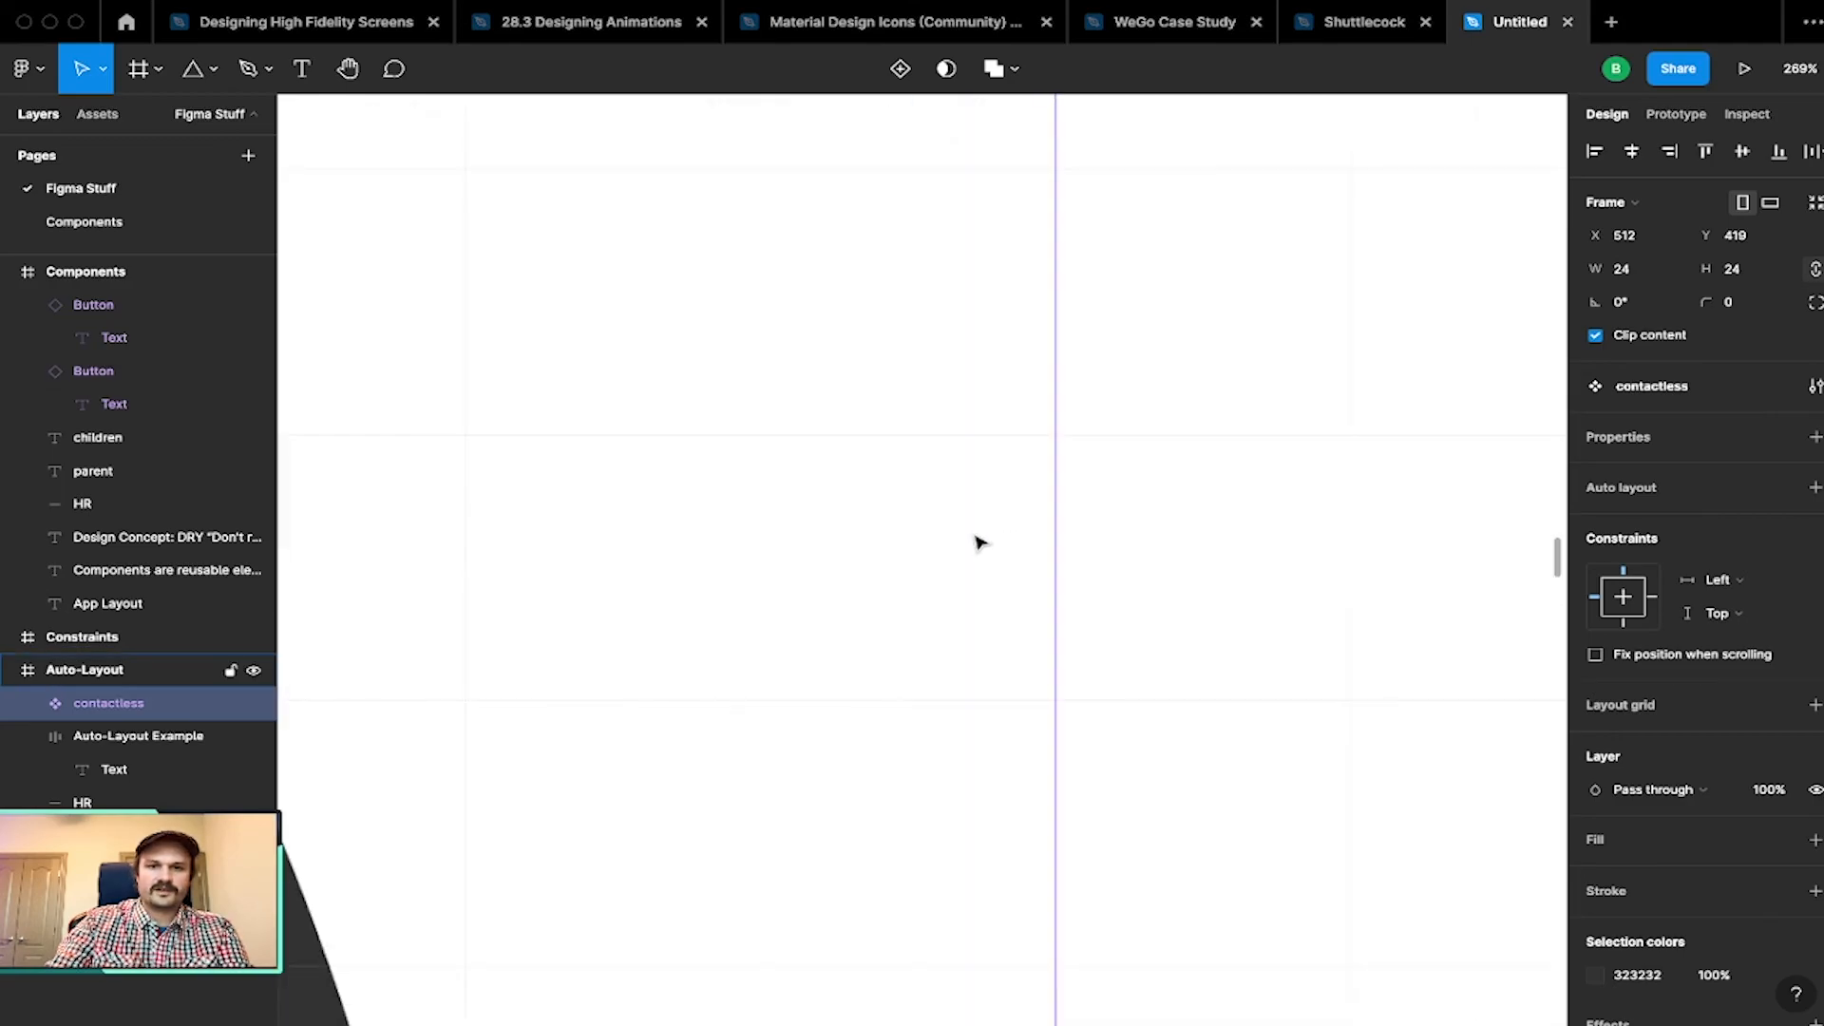
pyautogui.scroll(10, 733, 558)
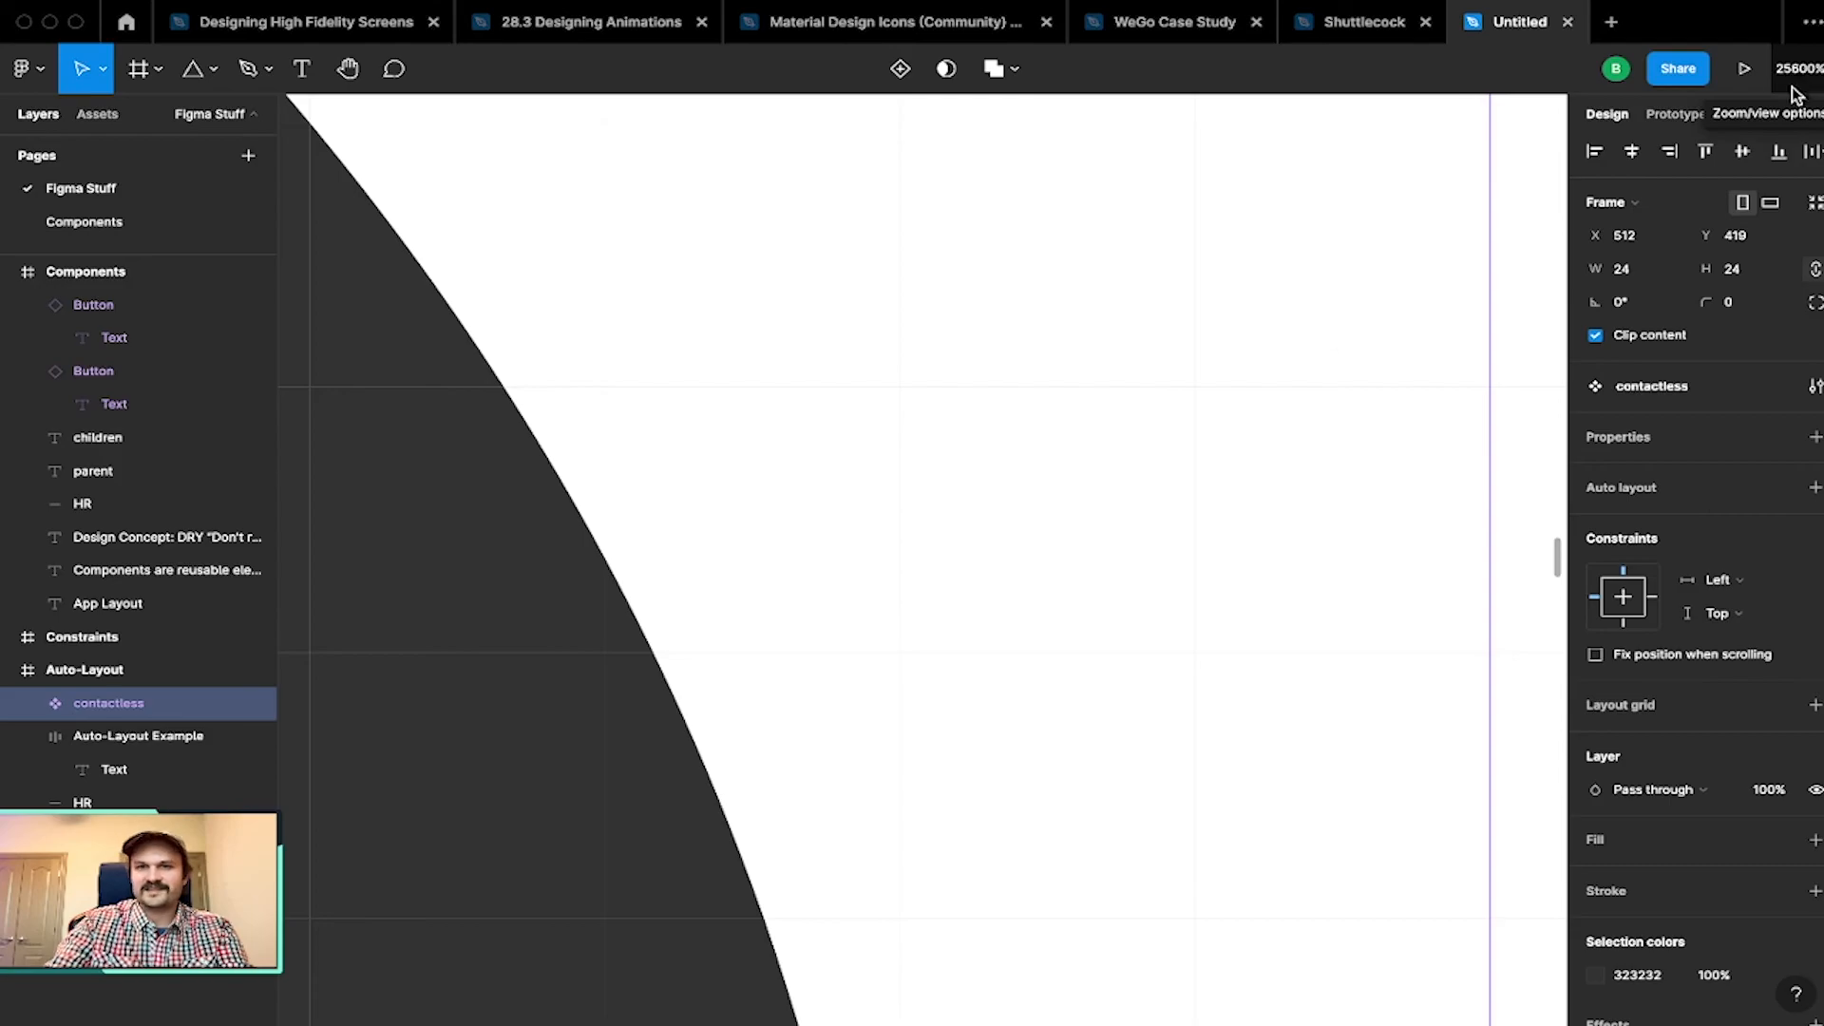
pyautogui.scroll(-15, 672, 534)
pyautogui.scroll(10, 662, 541)
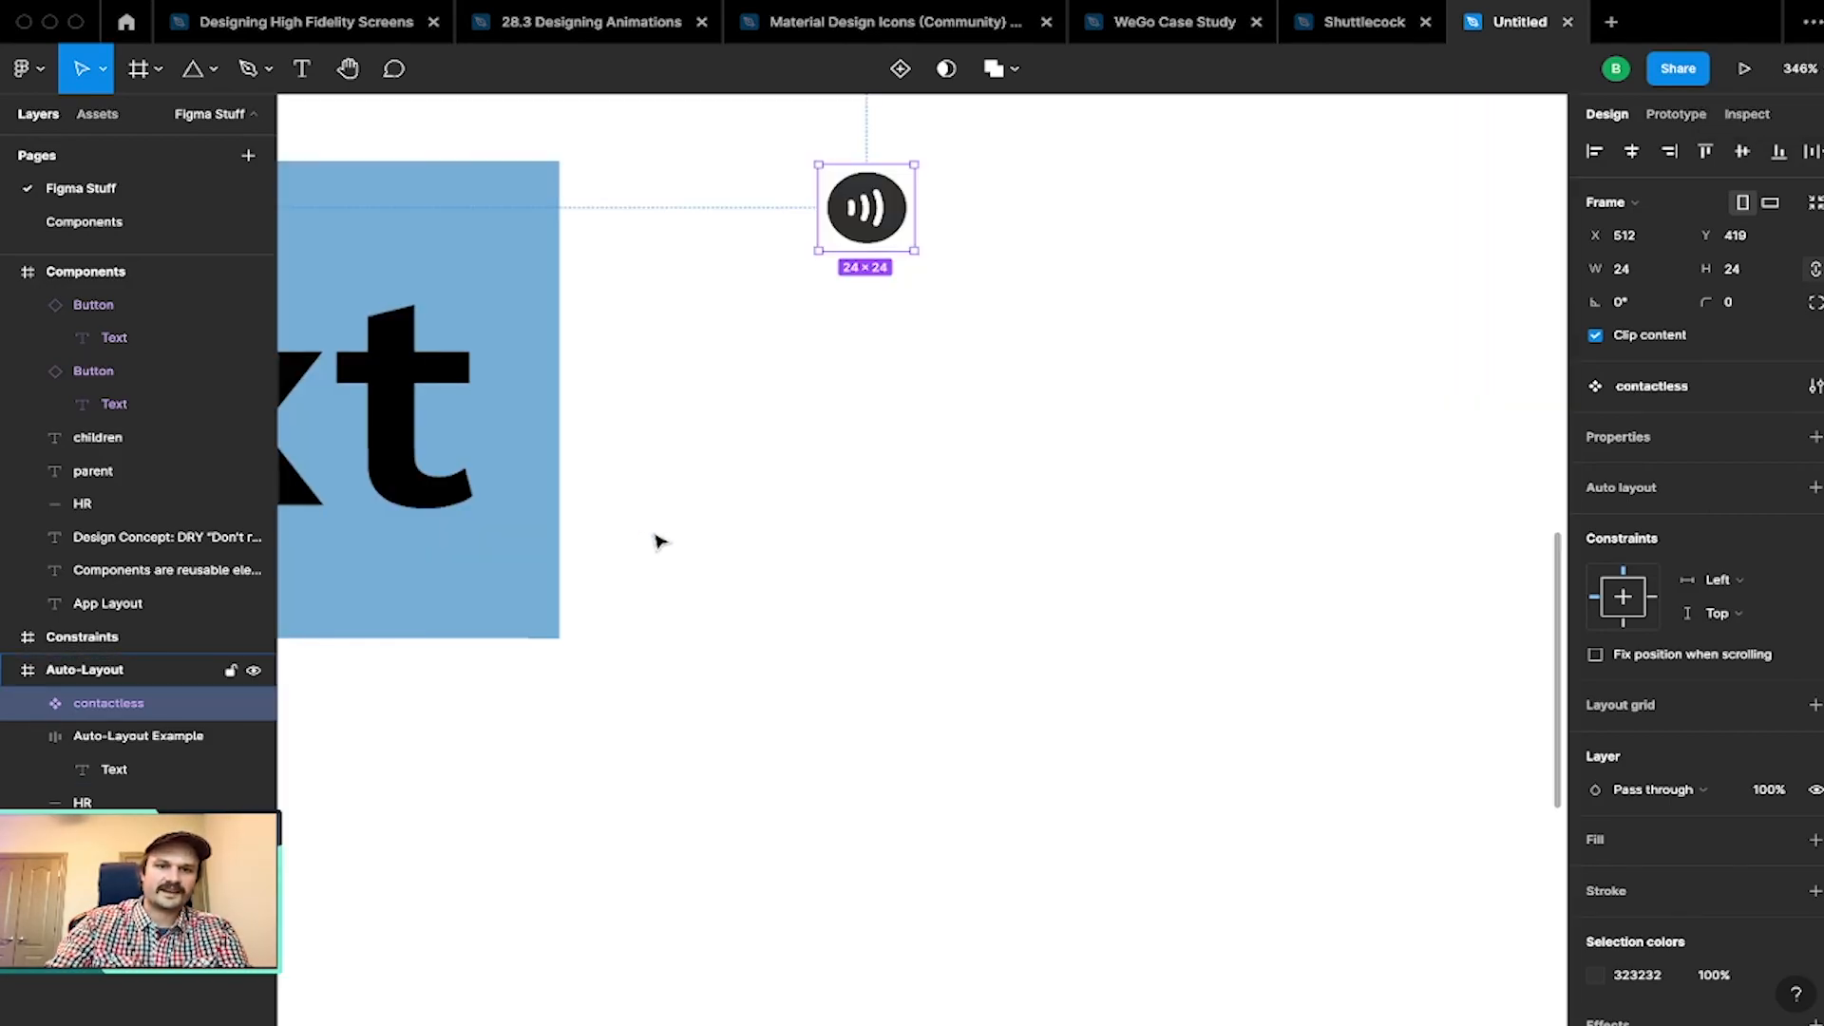
pyautogui.click(104, 673)
pyautogui.hotkey('shift', '2')
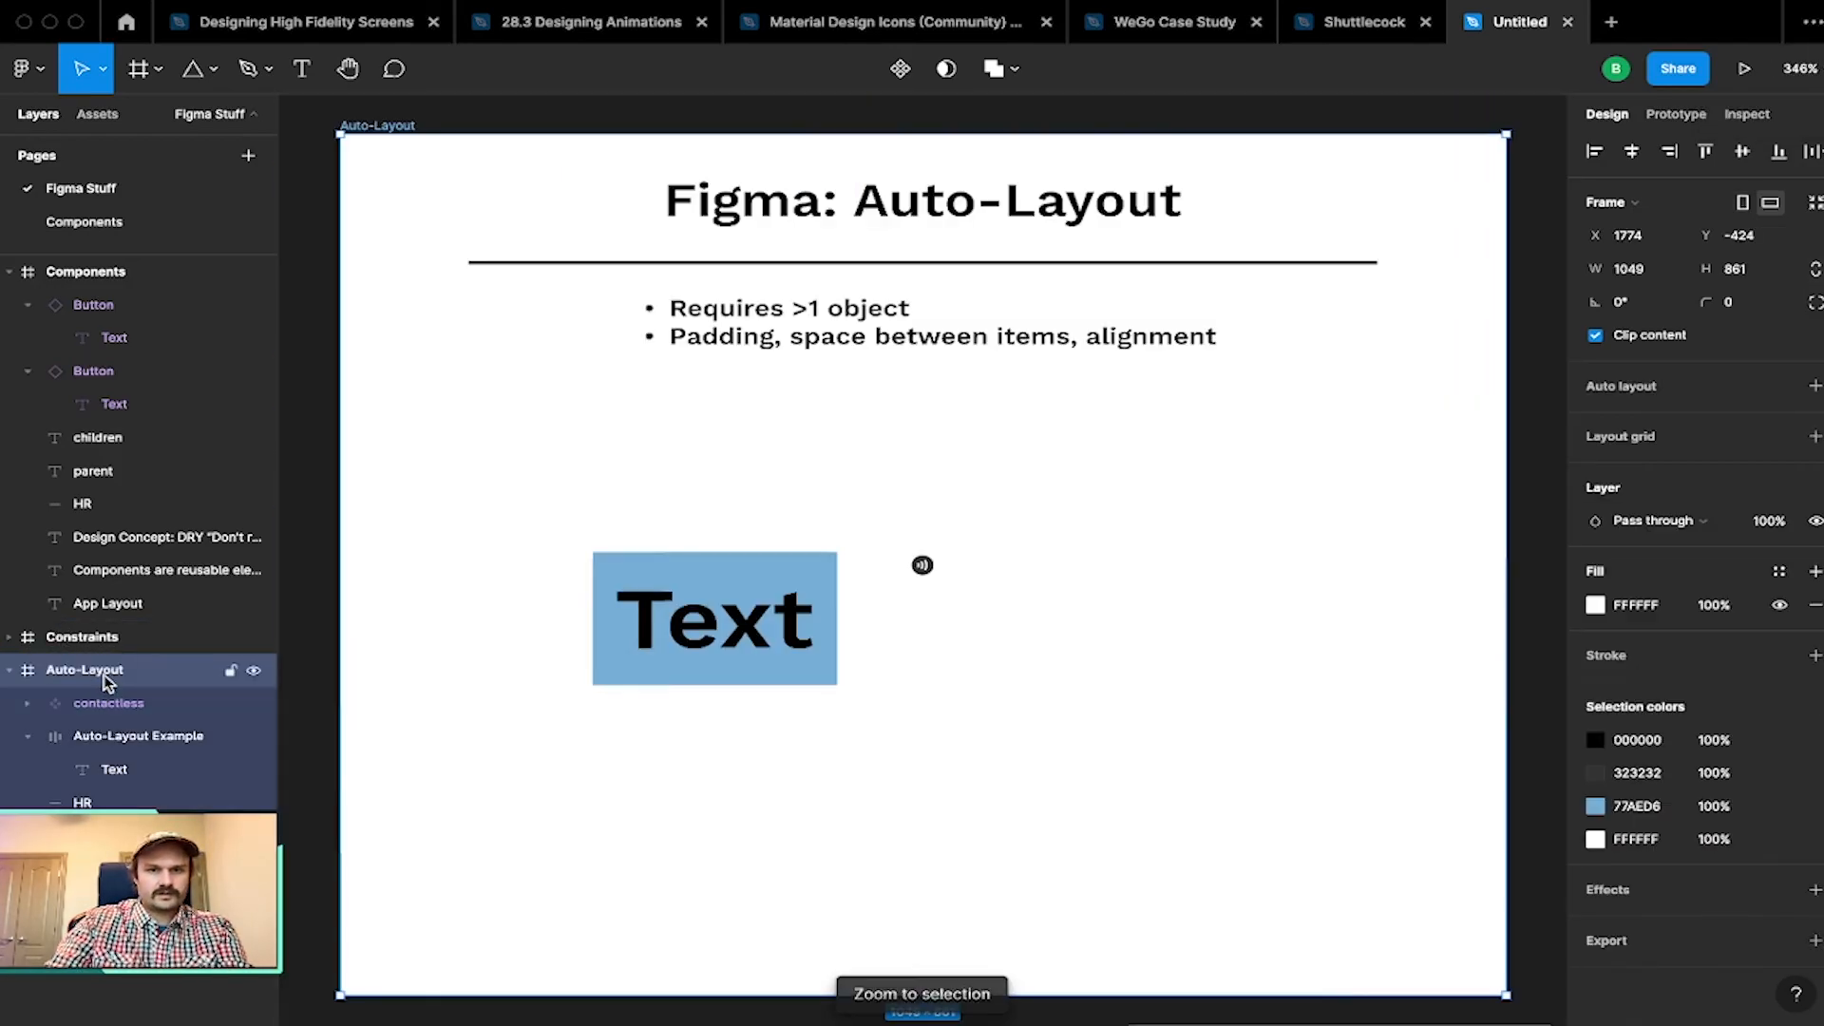
pyautogui.press('Escape')
# Step: Enlarge the contactless icon to about 124 × 124 and place it just beside the blue Text frame
pyautogui.scroll(3, 727, 599)
pyautogui.click(1028, 559)
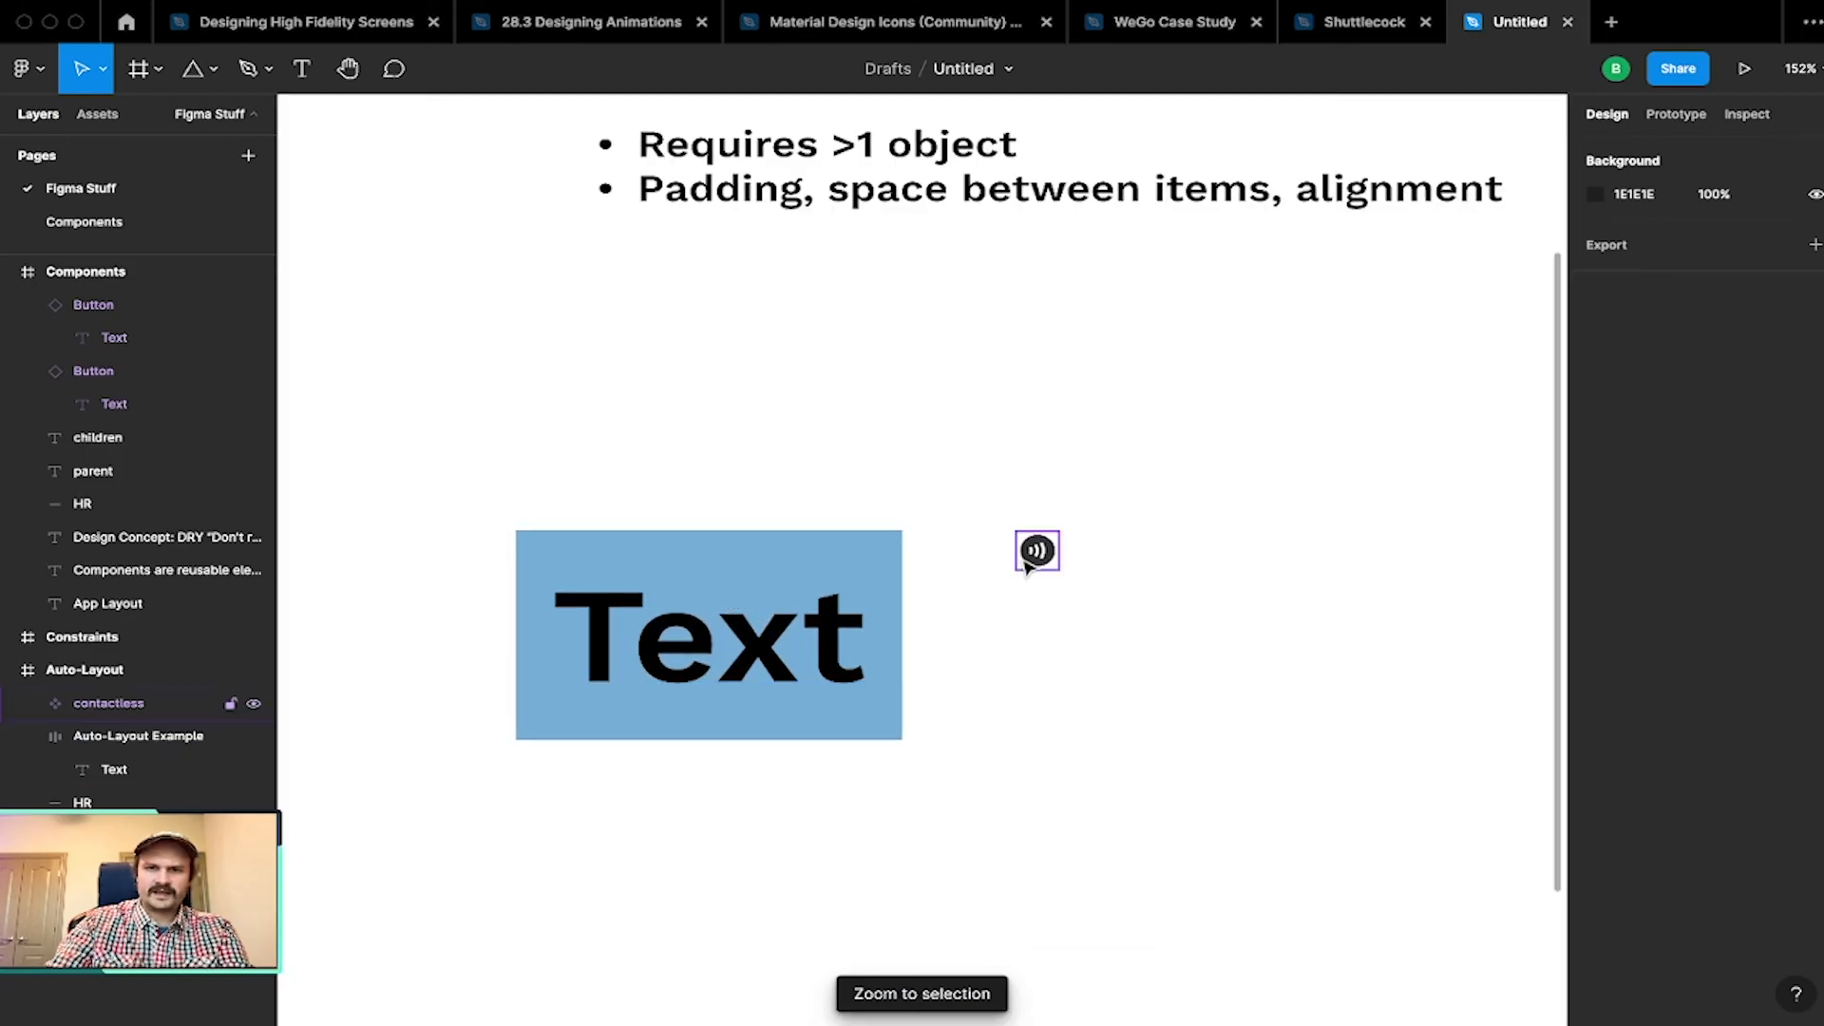
pyautogui.click(1031, 562)
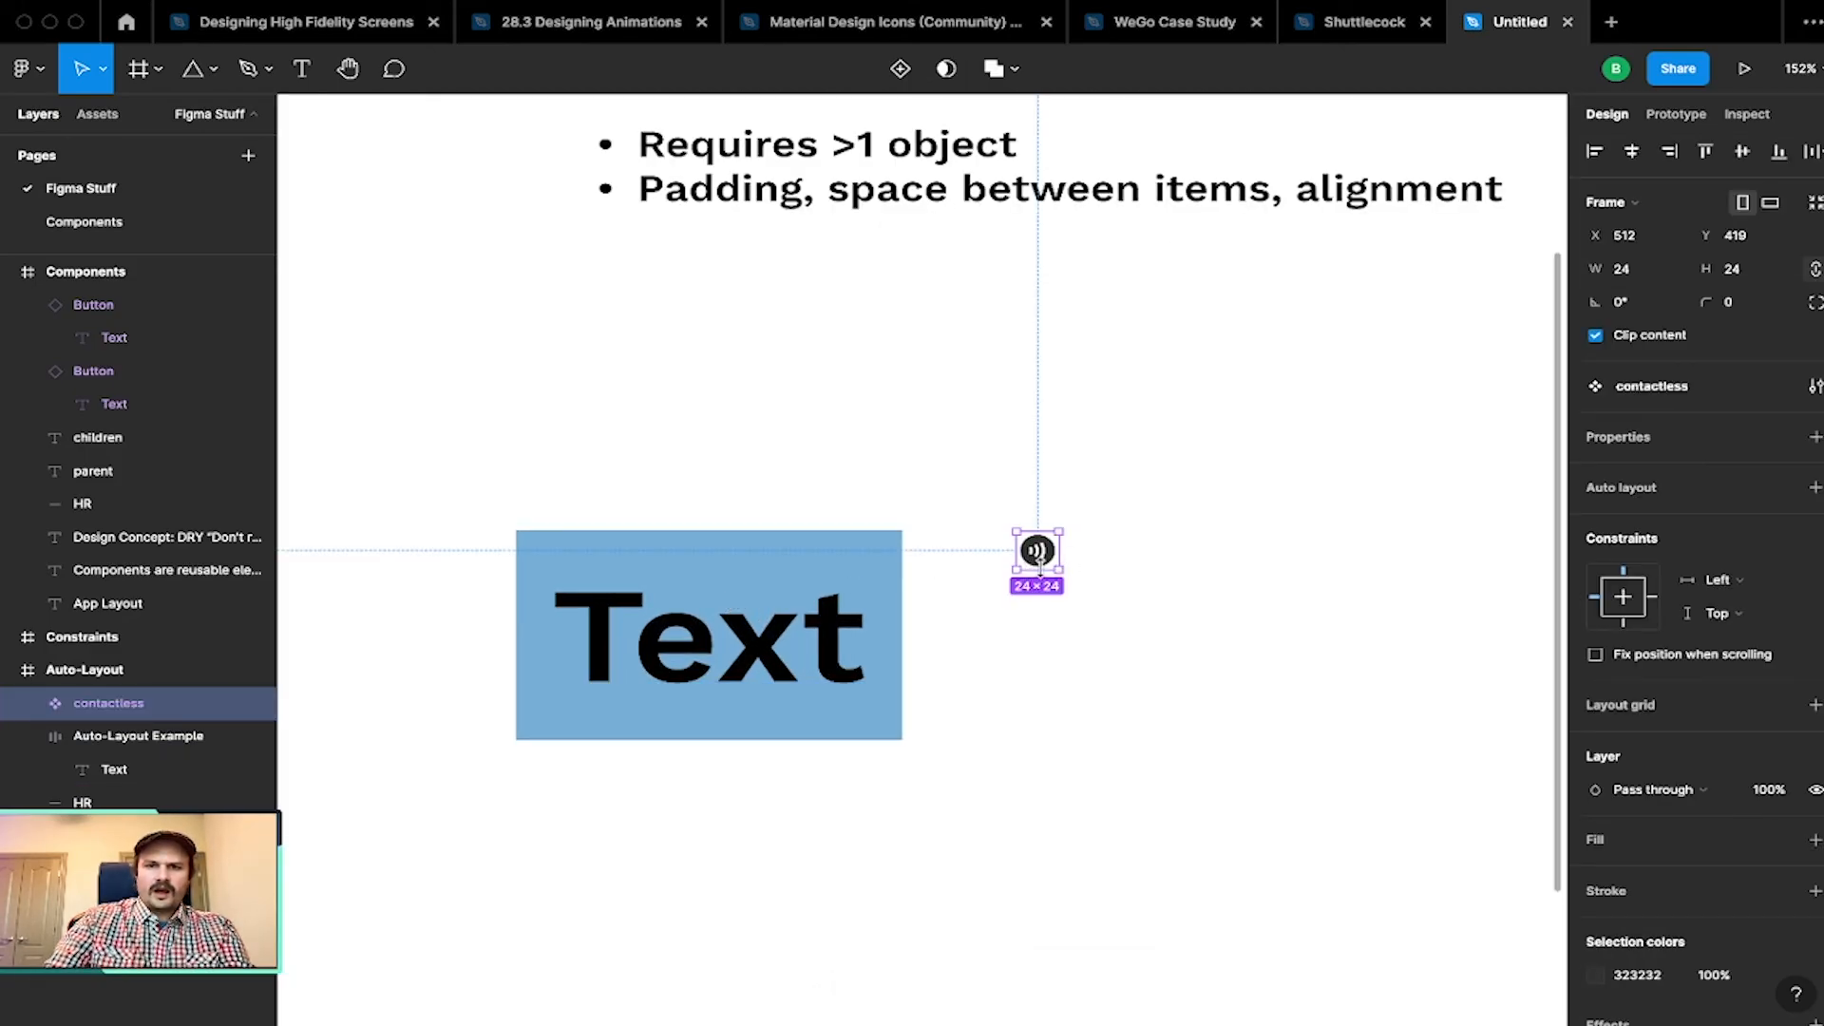
pyautogui.moveTo(1061, 568); pyautogui.dragTo(1144, 643)
pyautogui.moveTo(1080, 584); pyautogui.dragTo(1065, 666)
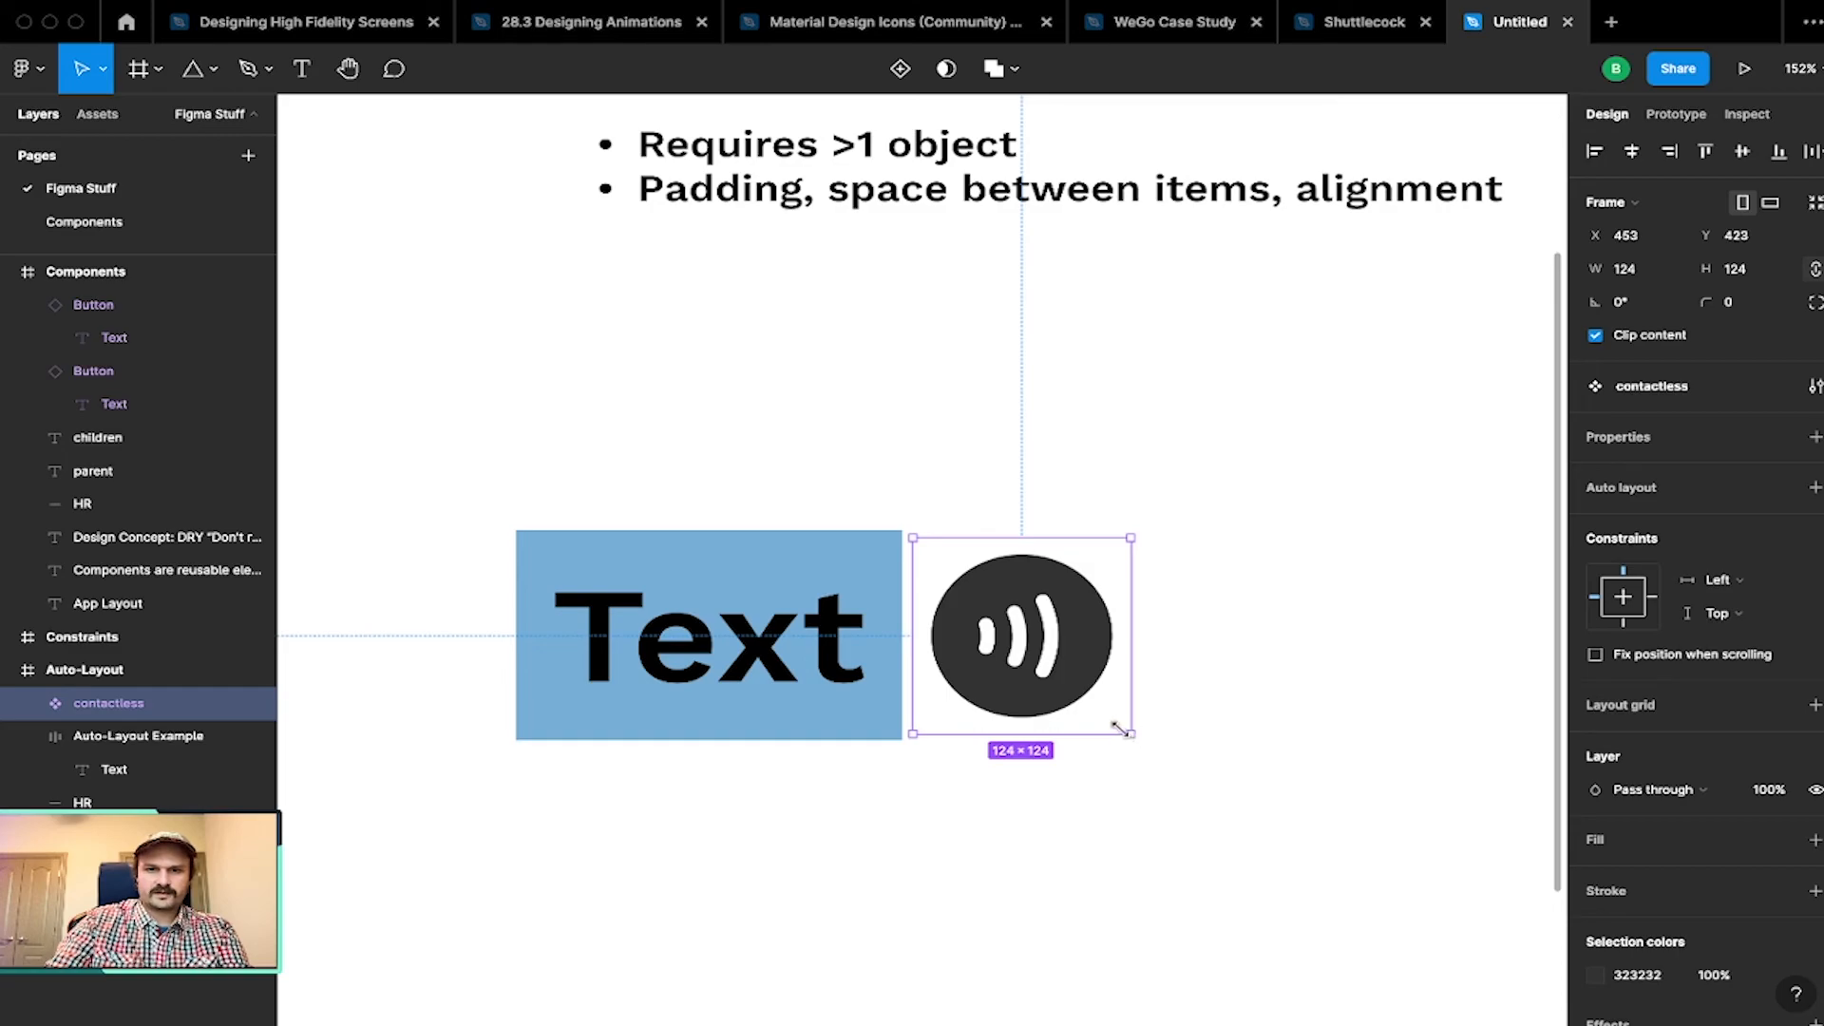
# Step: Shrink the contactless icon to about 92 × 92 and insert it before the text inside the Auto-Layout Example frame
pyautogui.moveTo(1120, 728); pyautogui.dragTo(1096, 715)
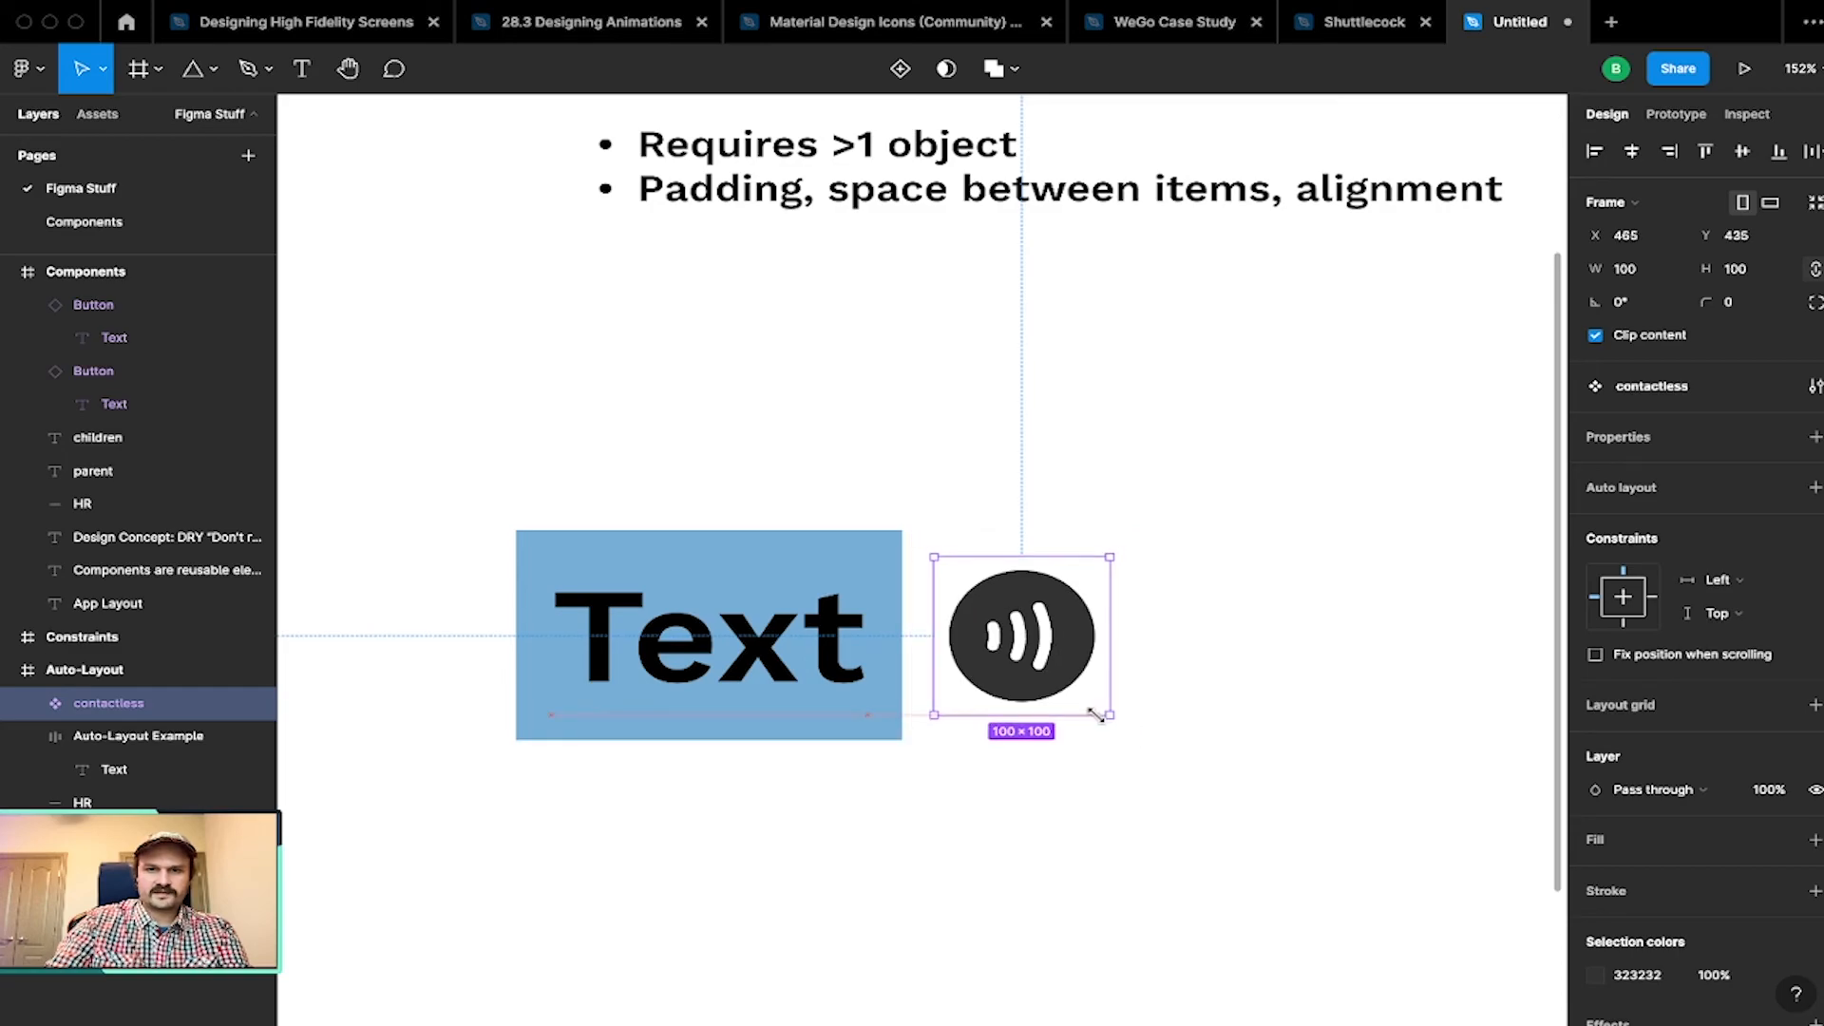
pyautogui.click(1219, 685)
pyautogui.moveTo(1041, 652); pyautogui.dragTo(608, 653)
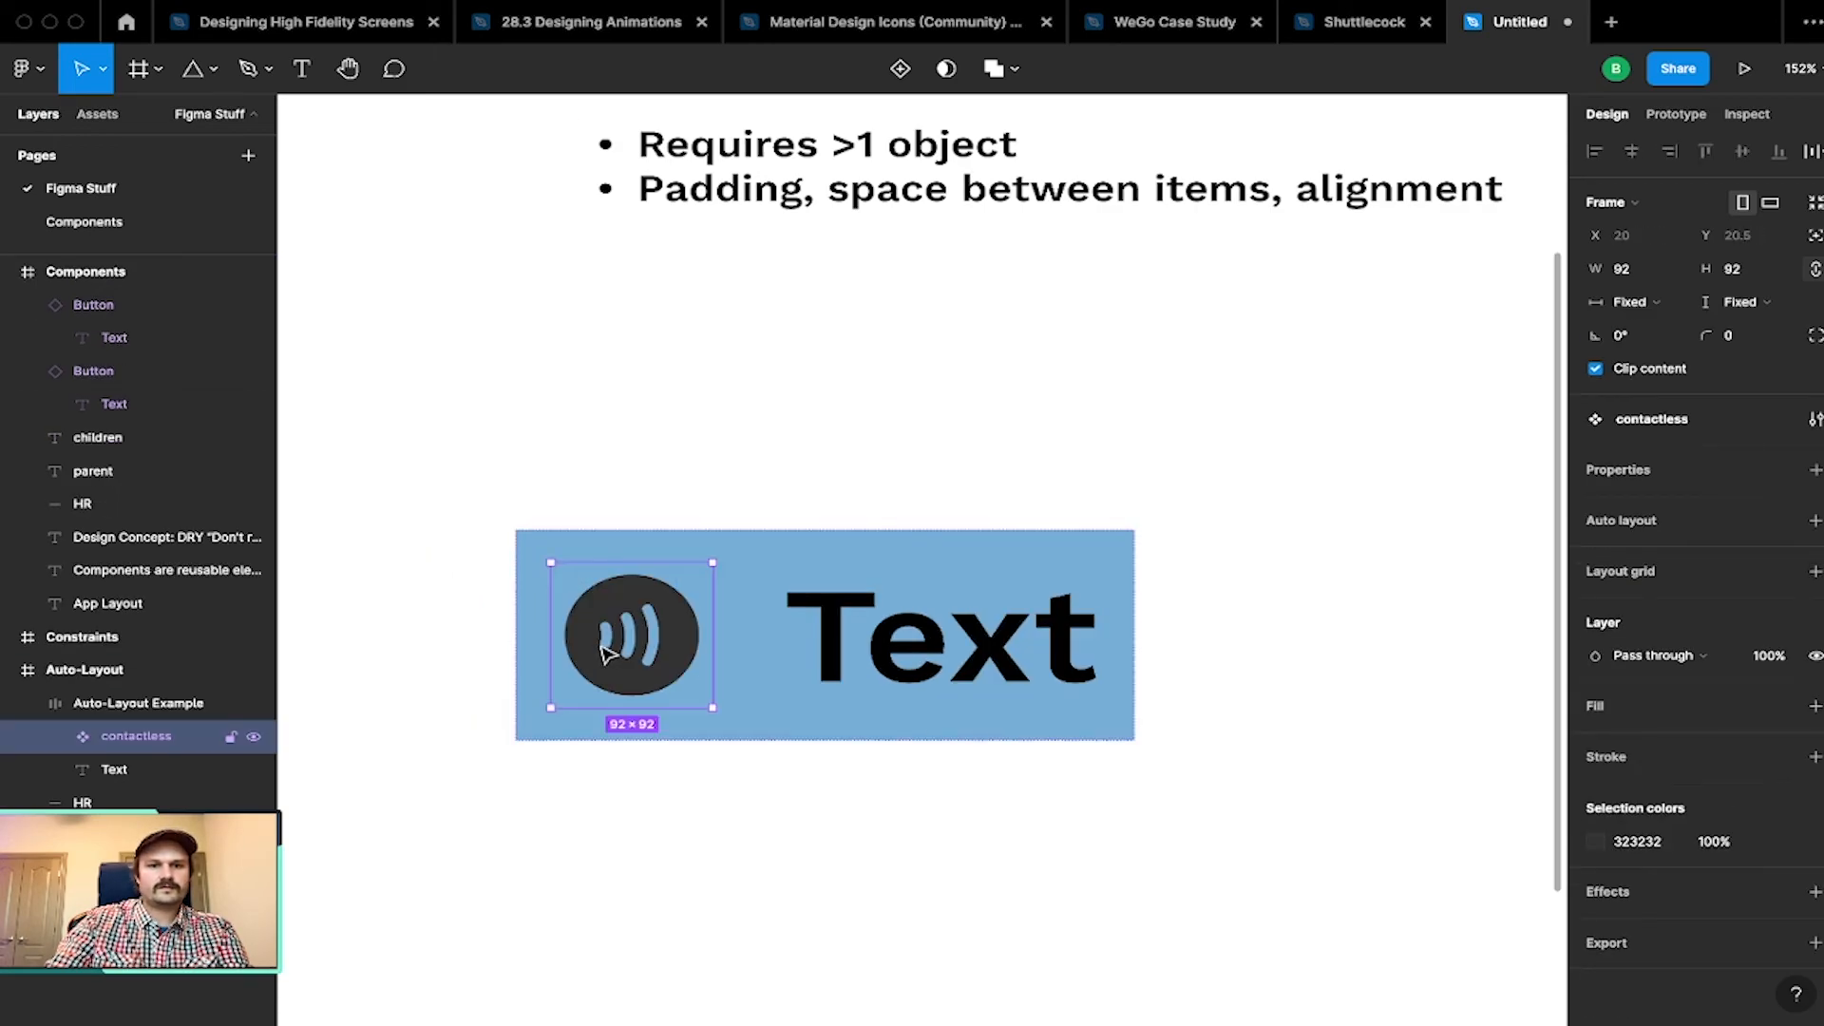
pyautogui.click(806, 483)
# Step: Reduce the spacing between the icon and the text in the Auto-Layout Example frame to 8
pyautogui.click(636, 632)
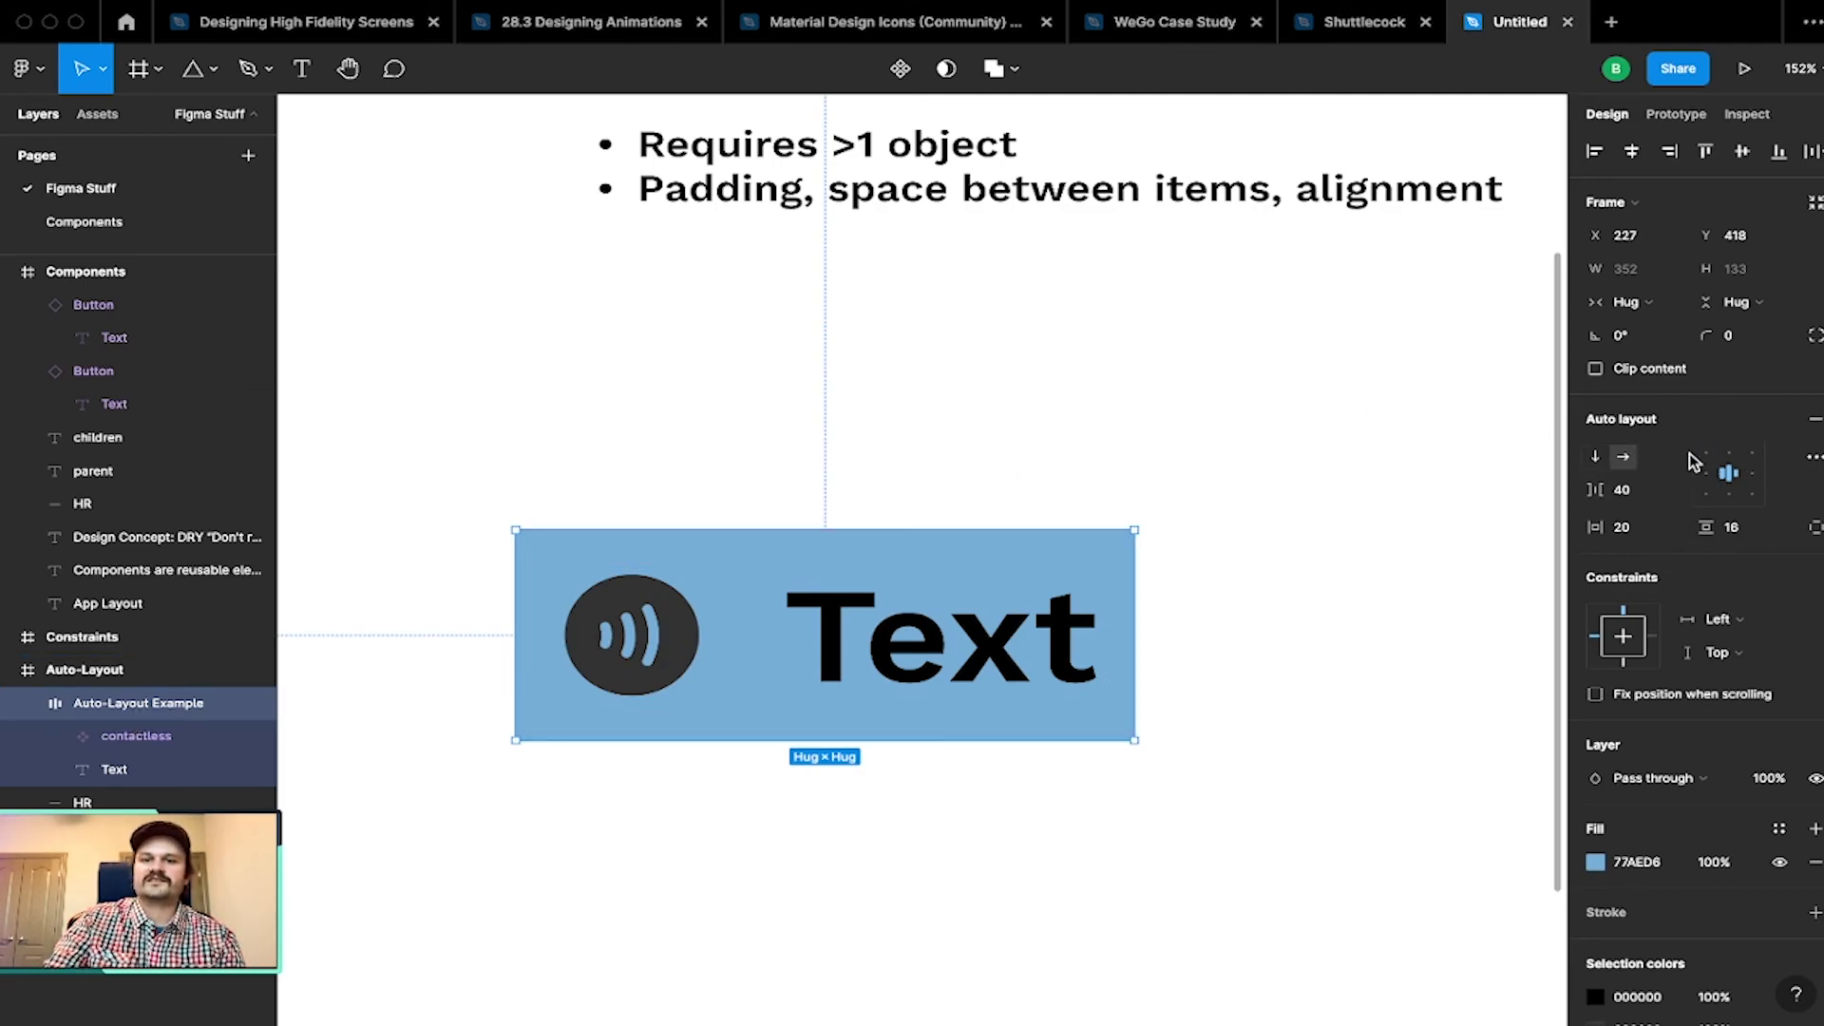
pyautogui.moveTo(753, 629); pyautogui.dragTo(715, 594)
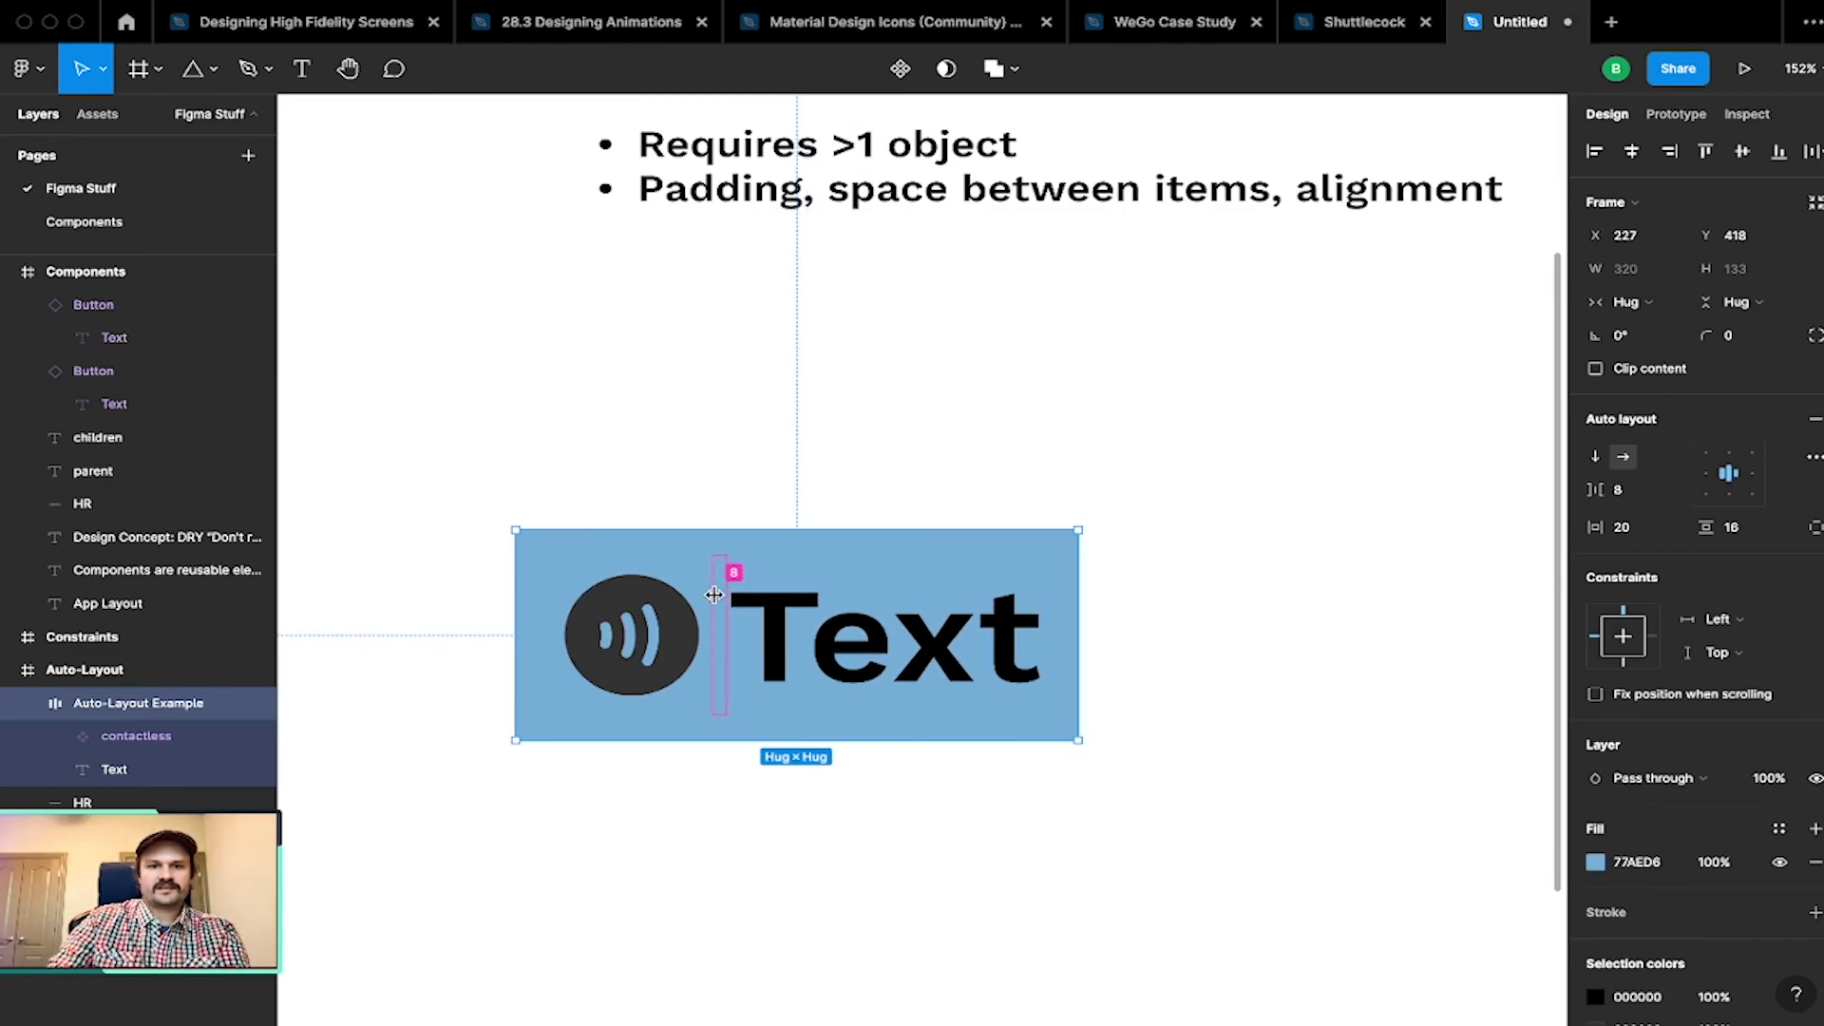
pyautogui.click(1144, 447)
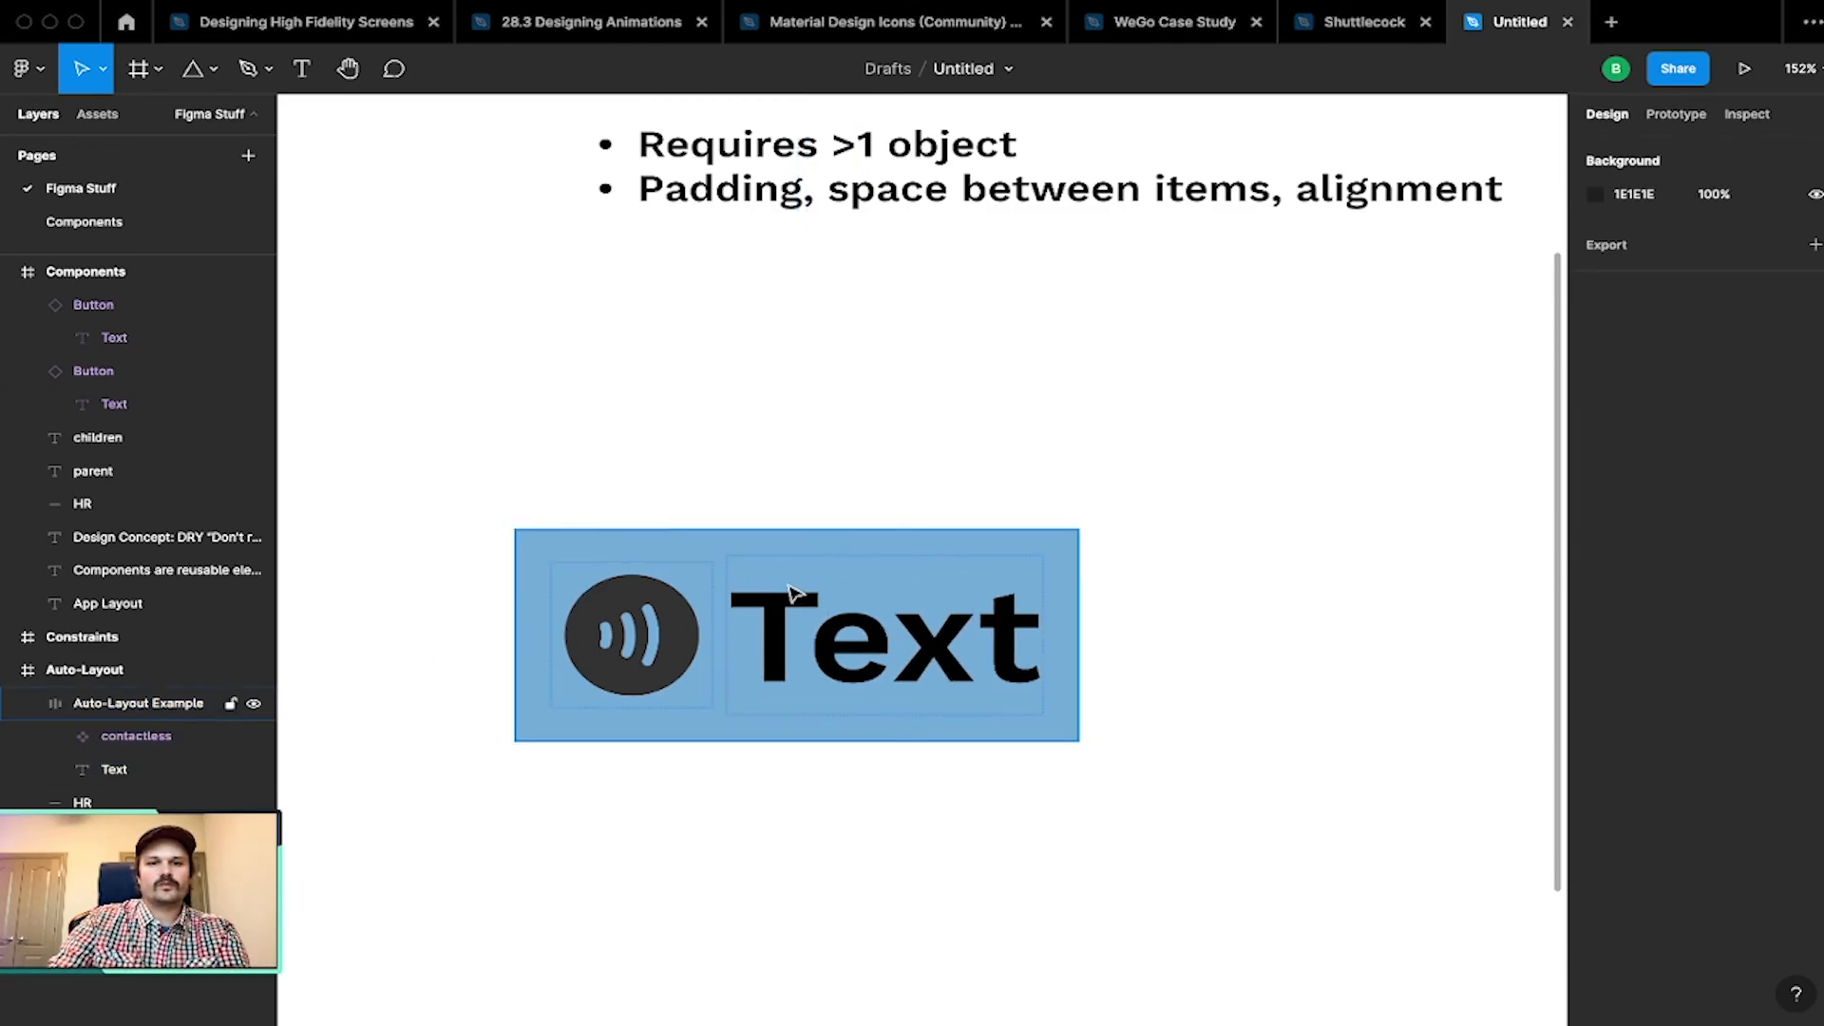
# Step: Shrink the contactless icon inside the Auto-Layout Example frame to about 47 × 47
pyautogui.click(757, 540)
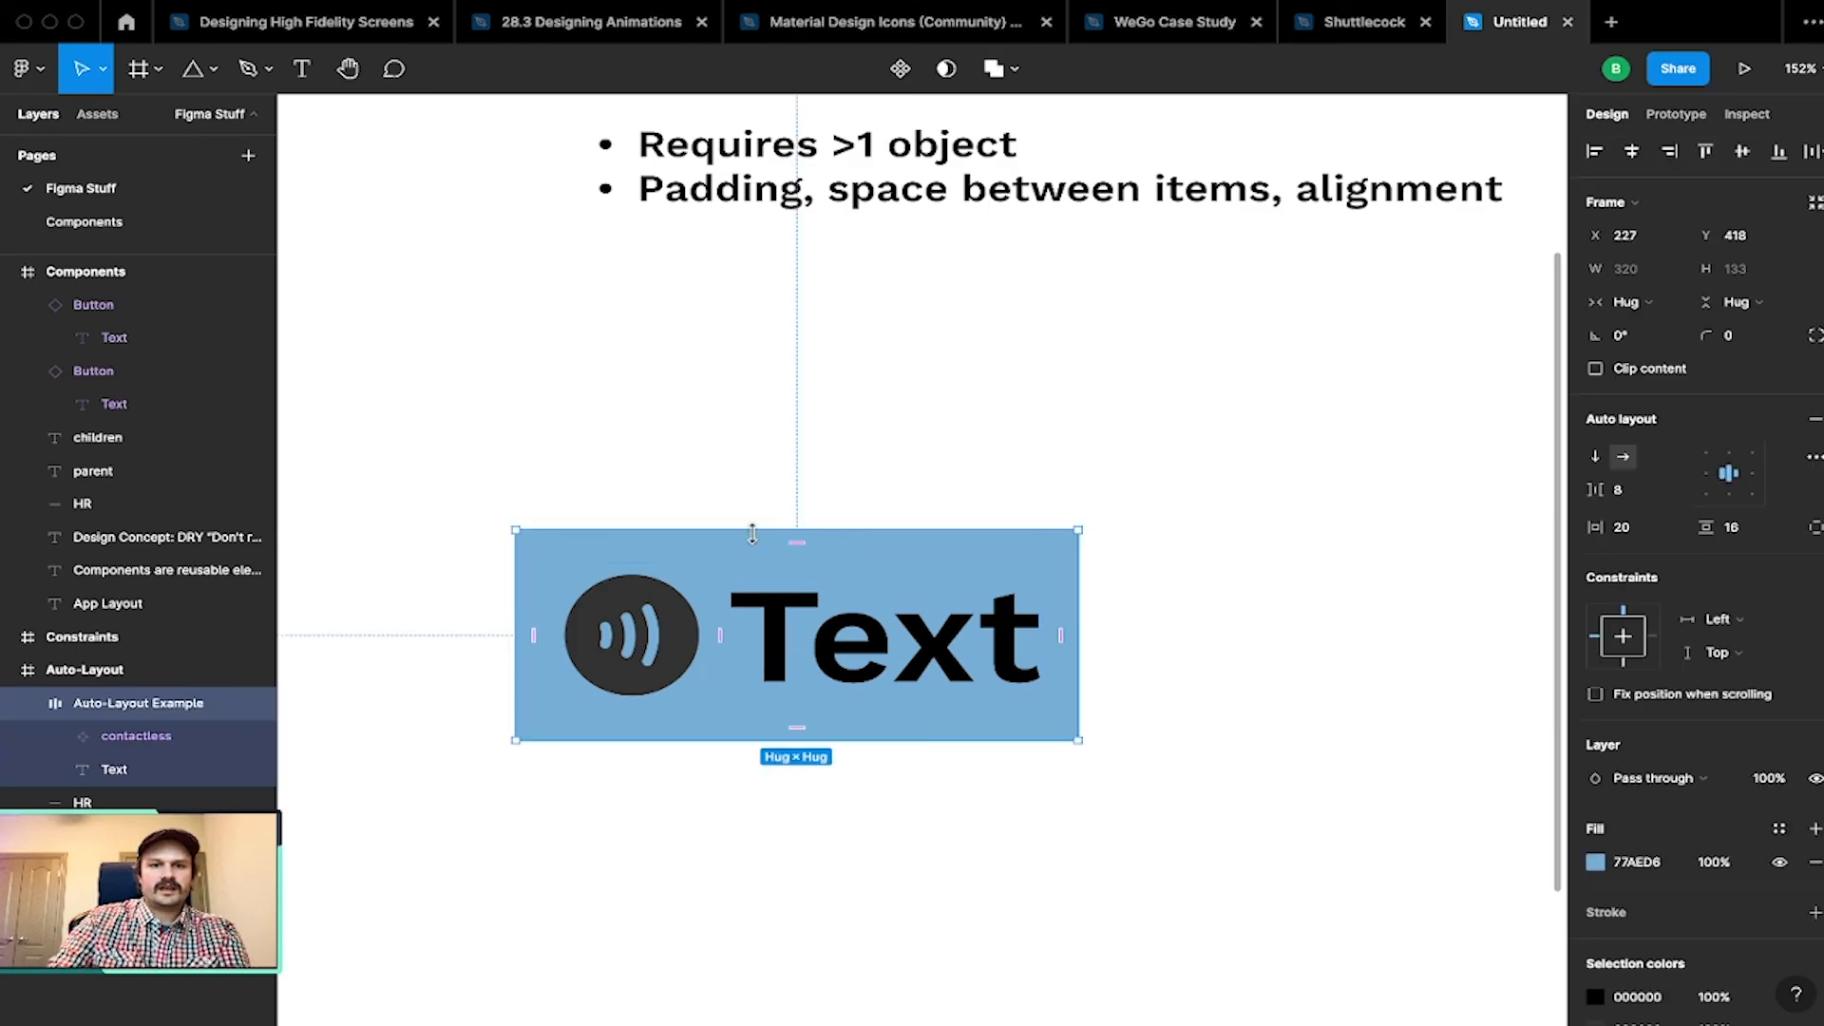
pyautogui.click(136, 738)
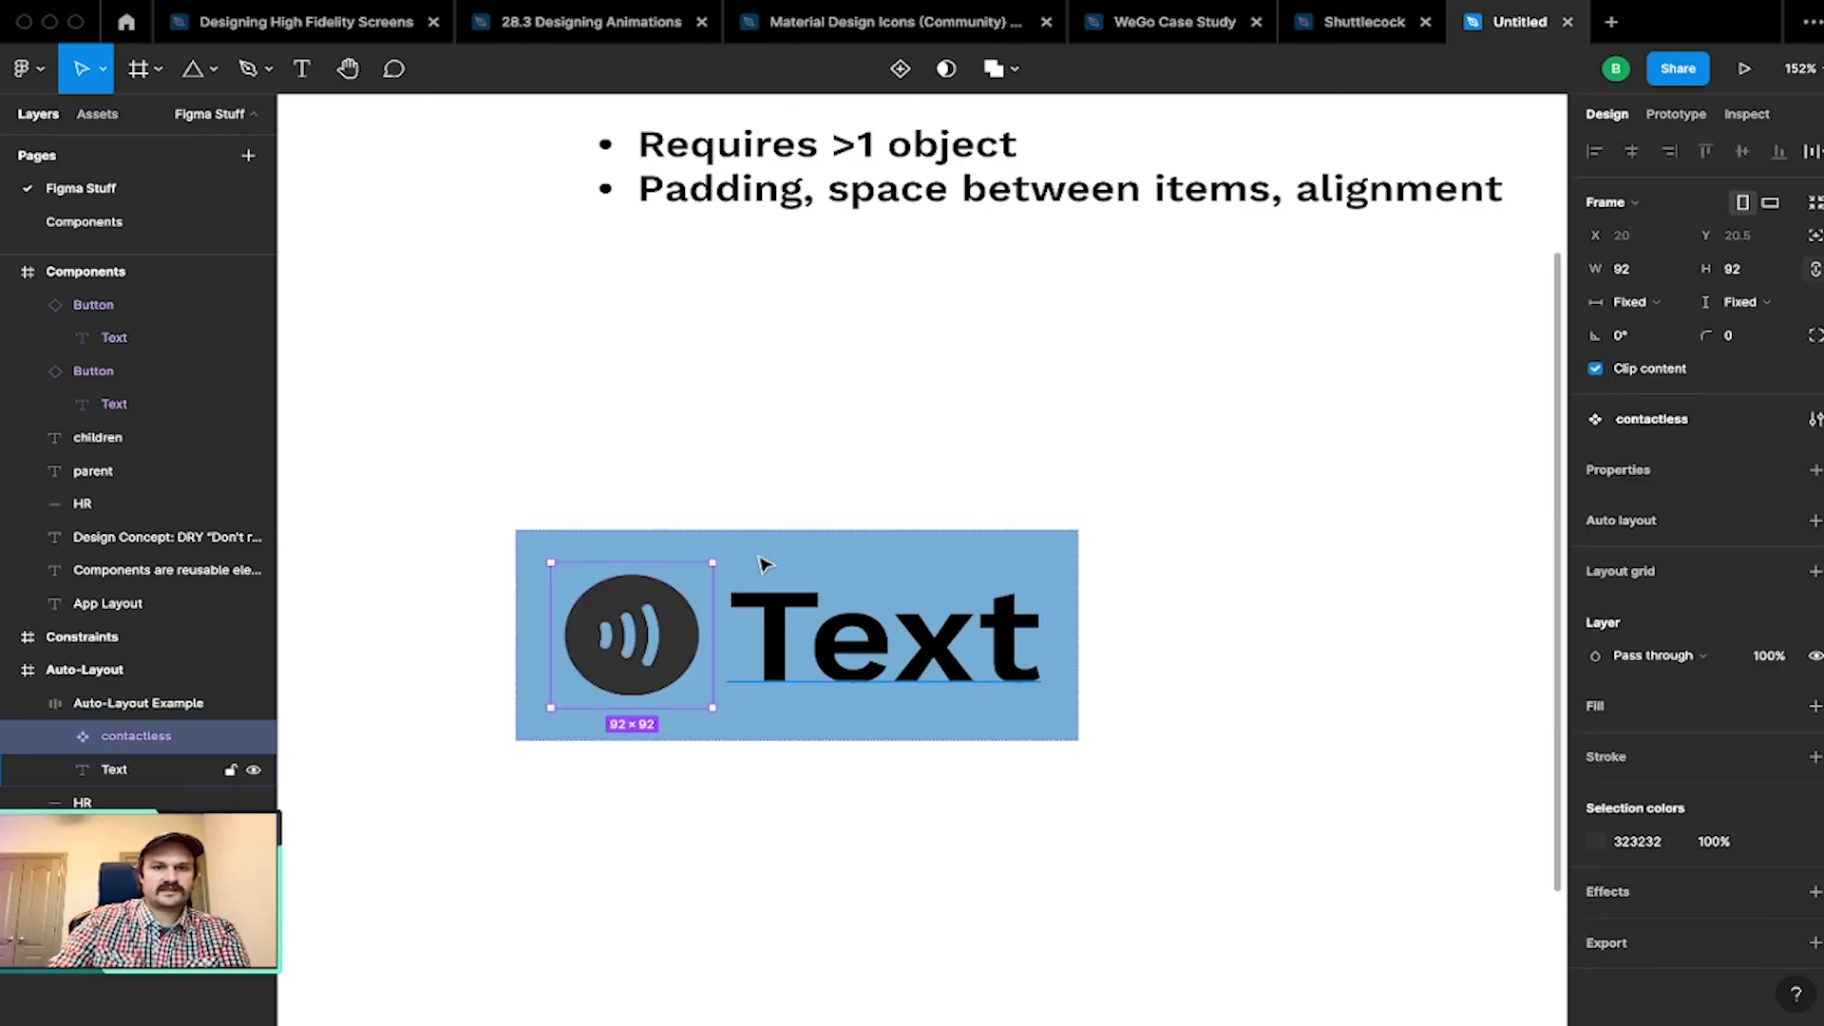
pyautogui.moveTo(715, 564); pyautogui.dragTo(670, 606)
pyautogui.click(1083, 611)
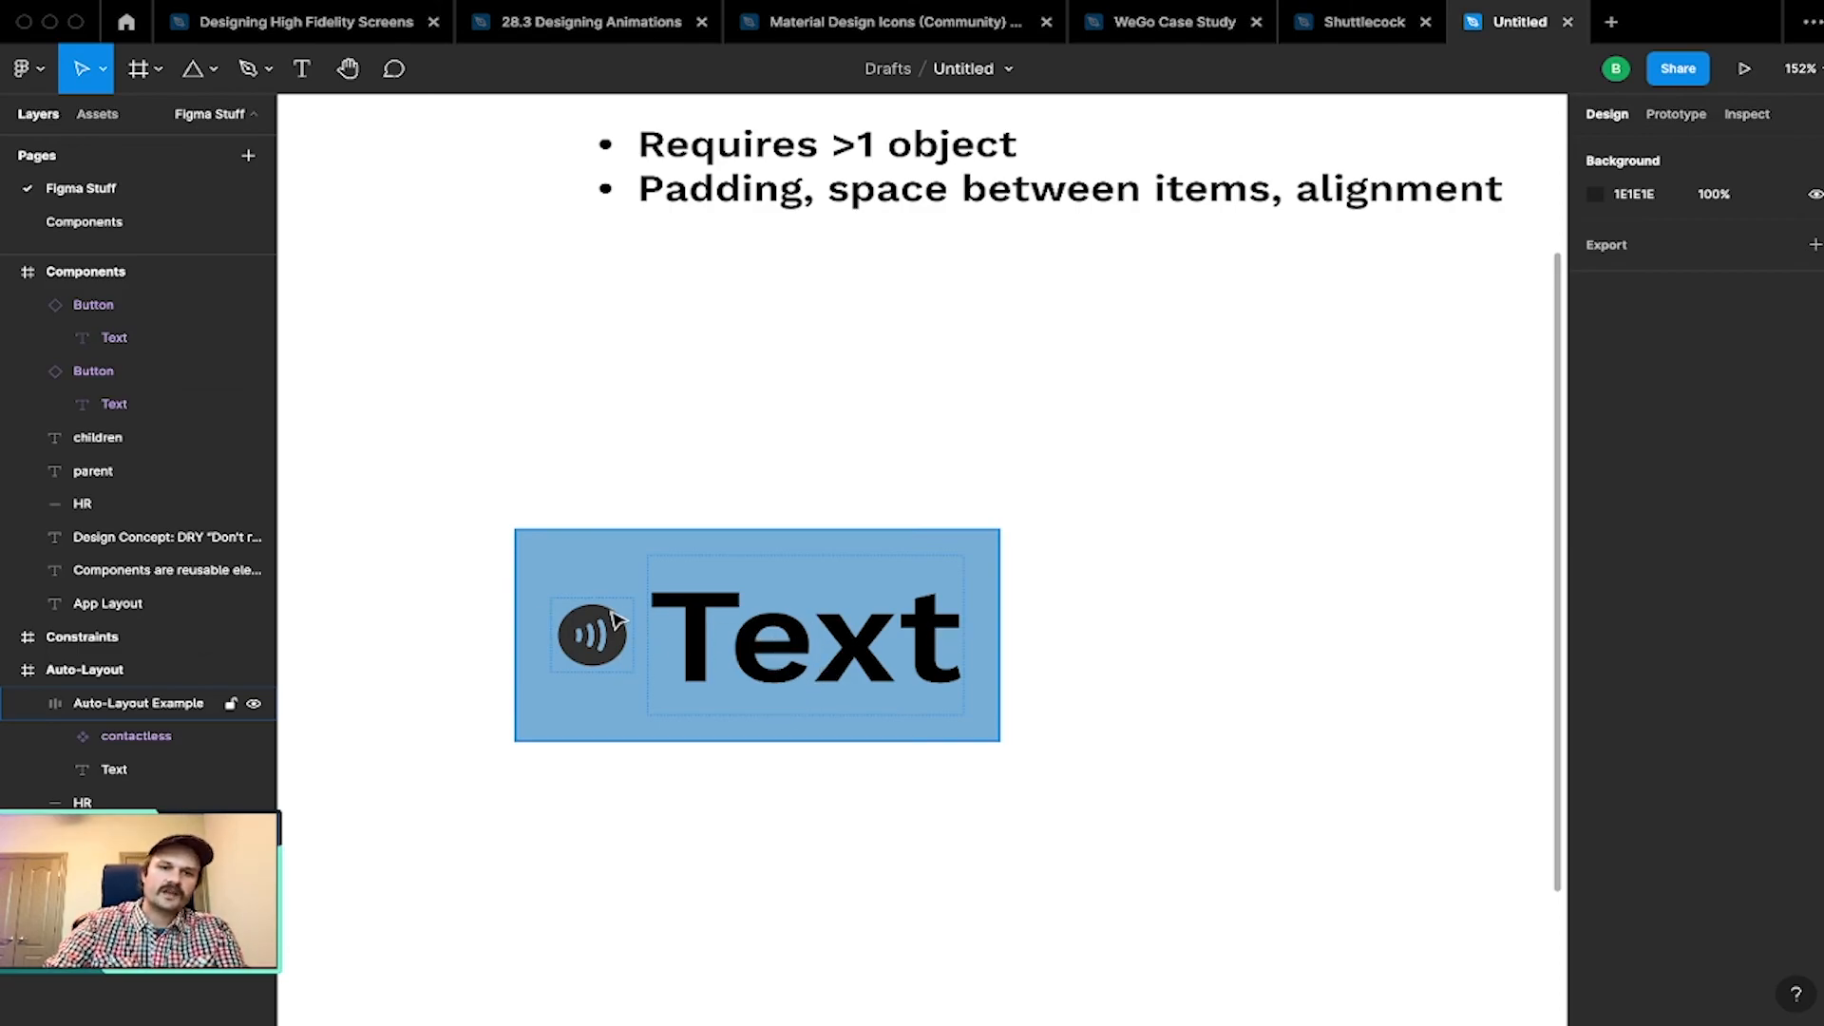
# Step: Try the left, top and bottom alignments on the Auto-Layout Example's items, alternating several times and returning to centre
pyautogui.click(613, 559)
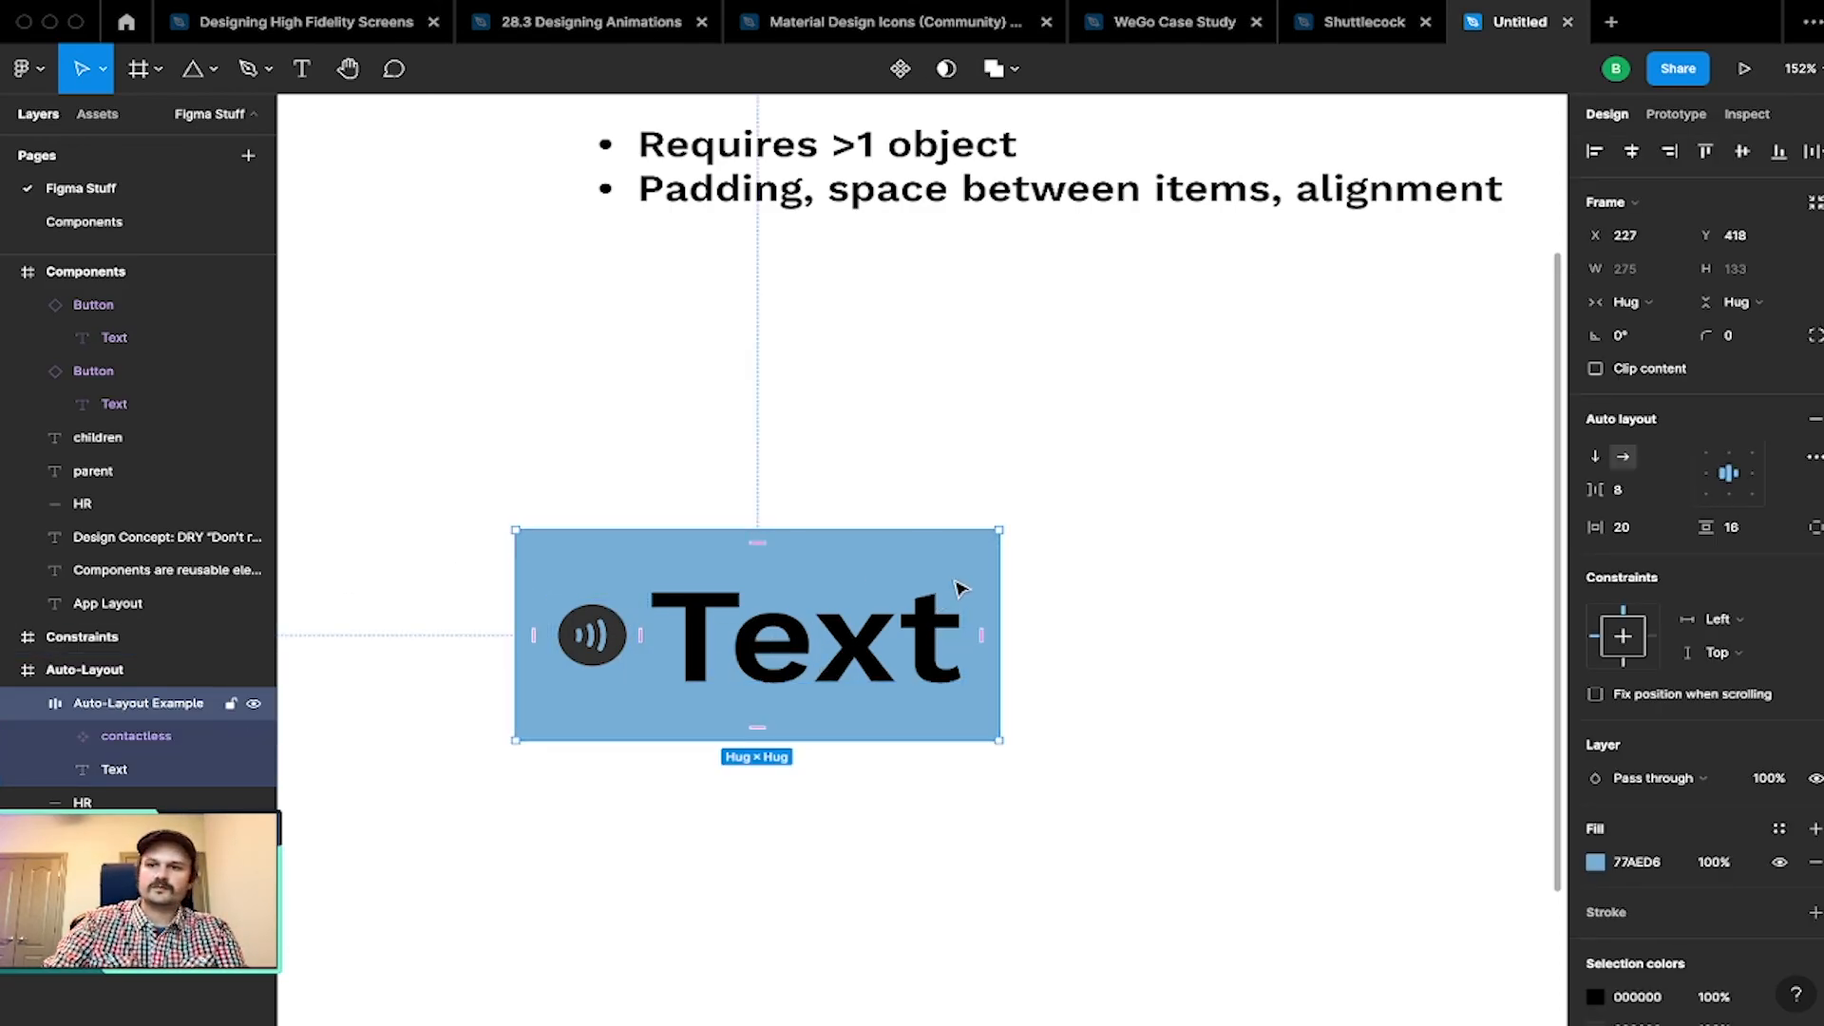
pyautogui.click(1708, 475)
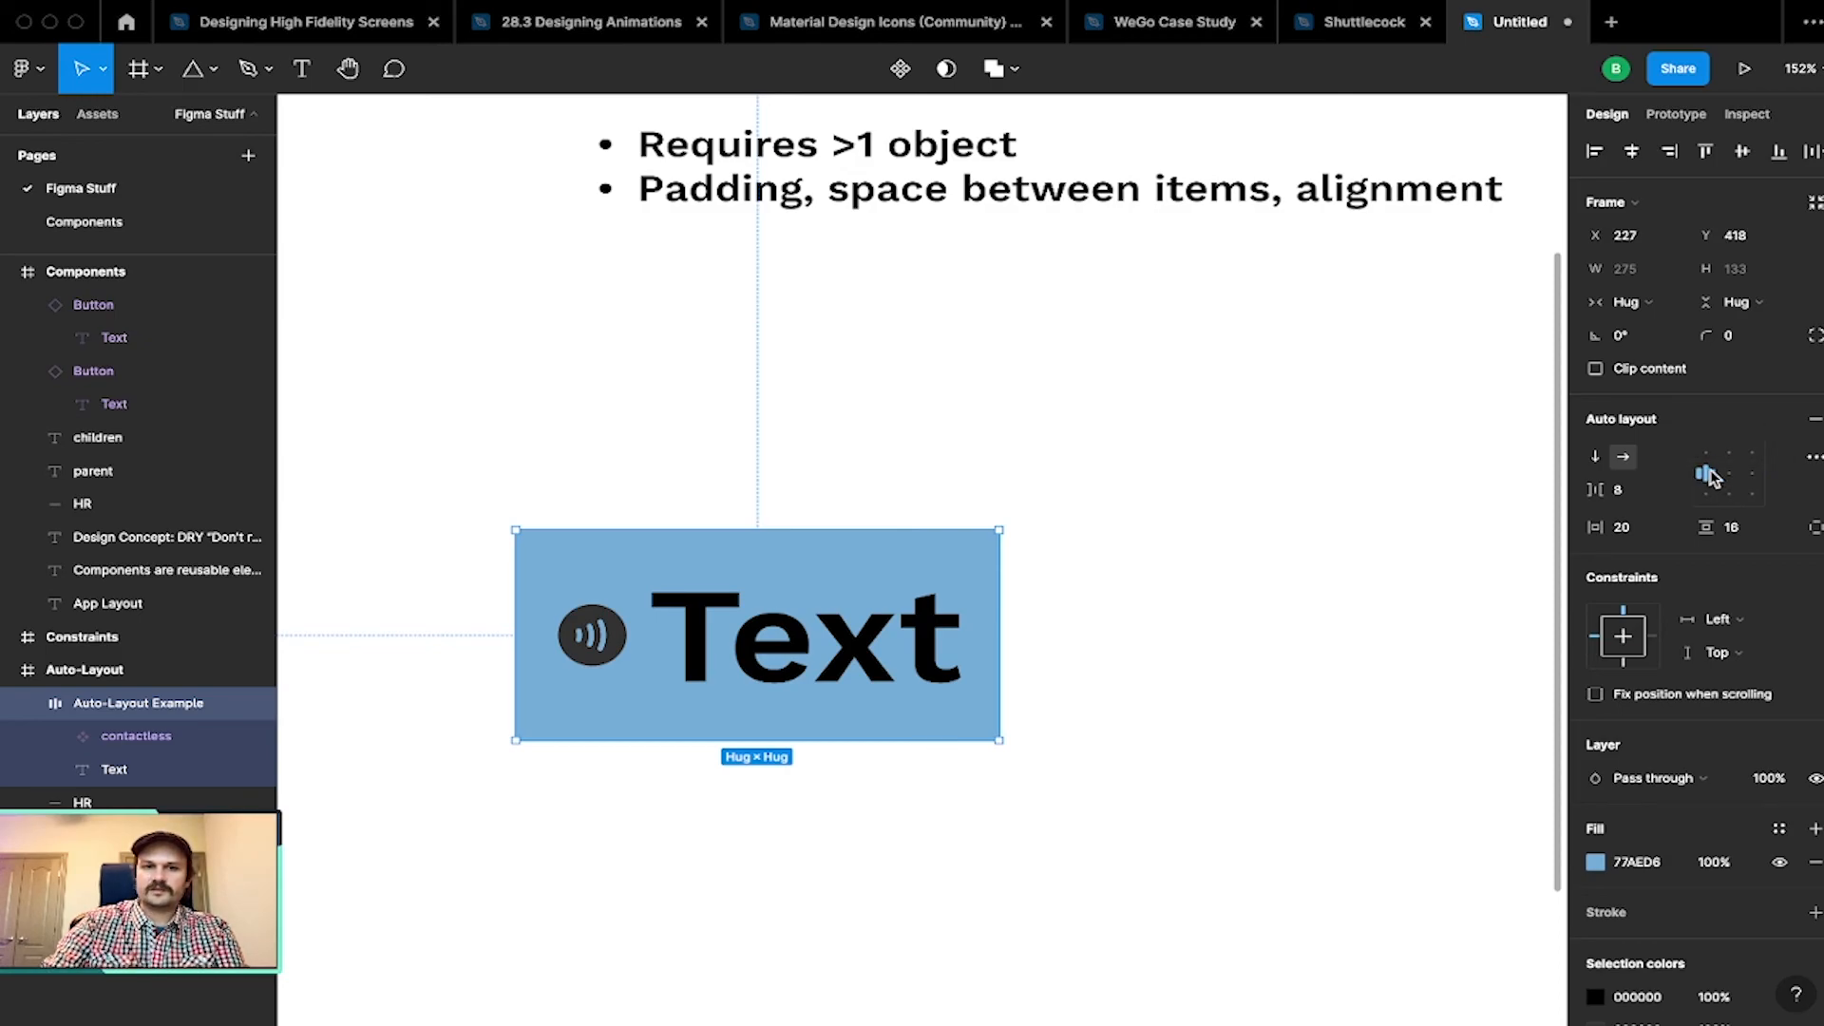
pyautogui.click(1730, 456)
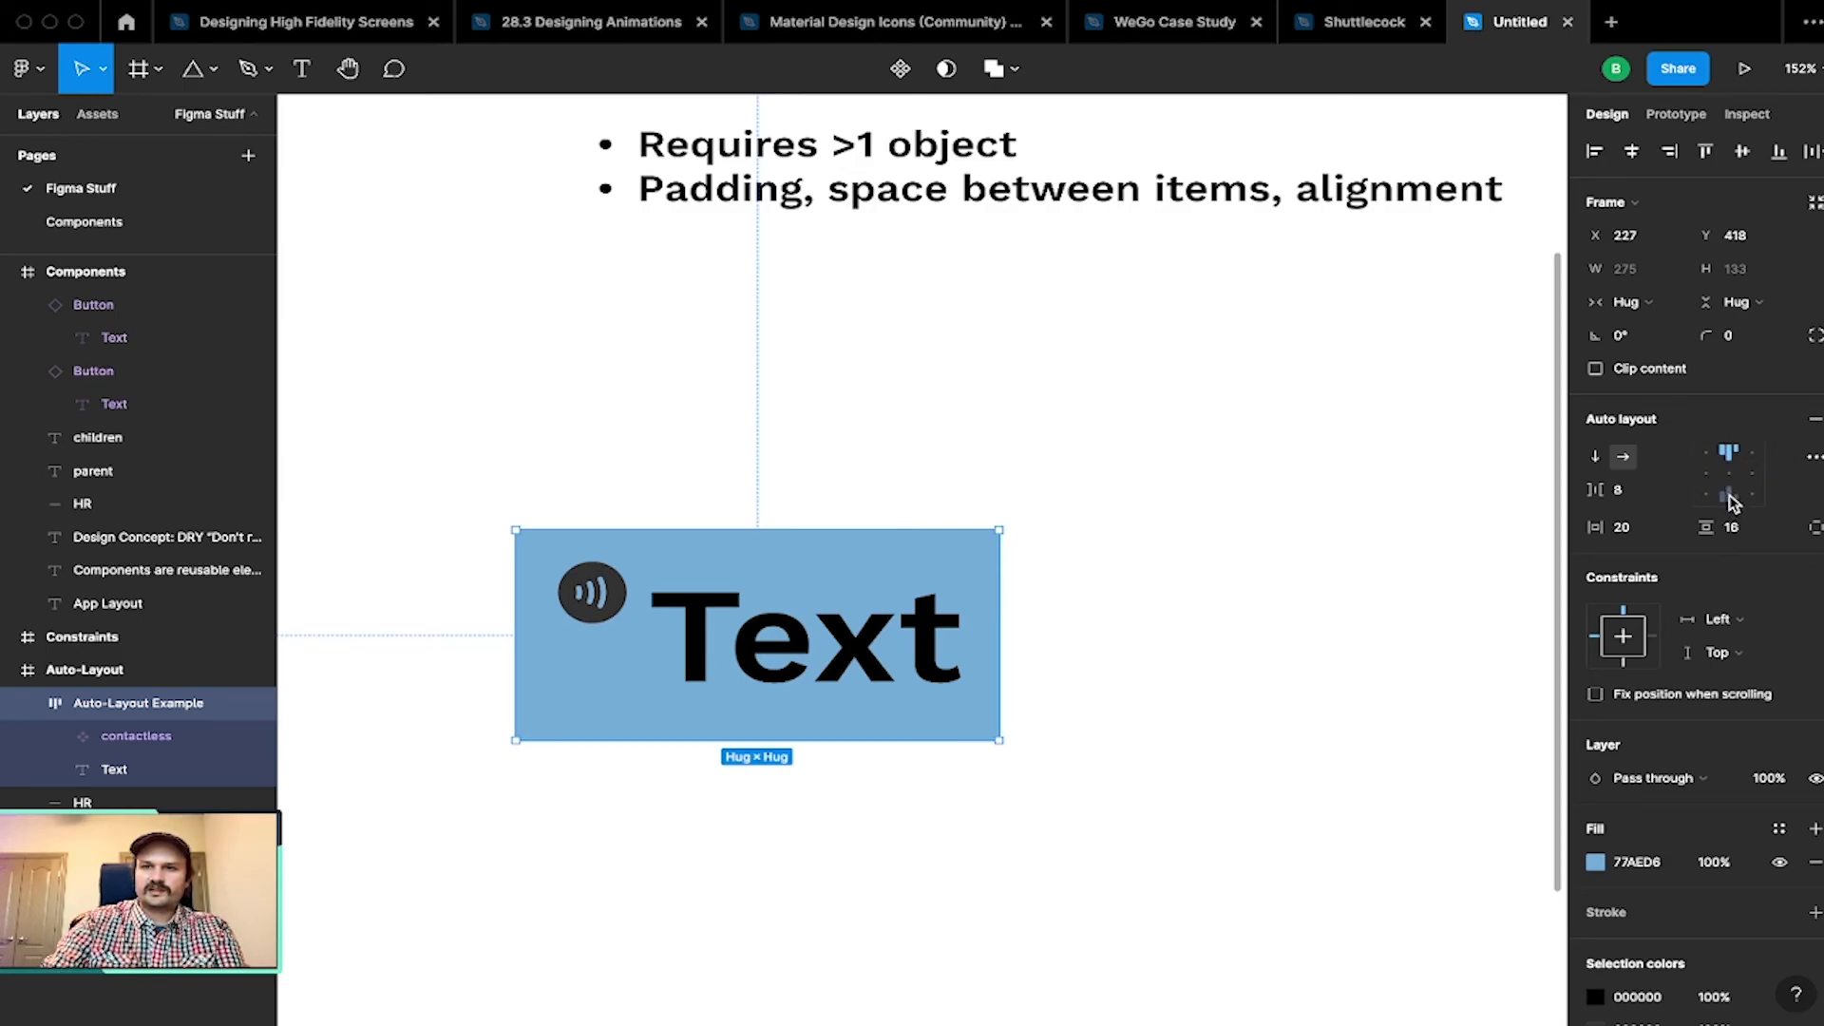
pyautogui.click(1728, 495)
pyautogui.click(1730, 458)
pyautogui.click(1730, 495)
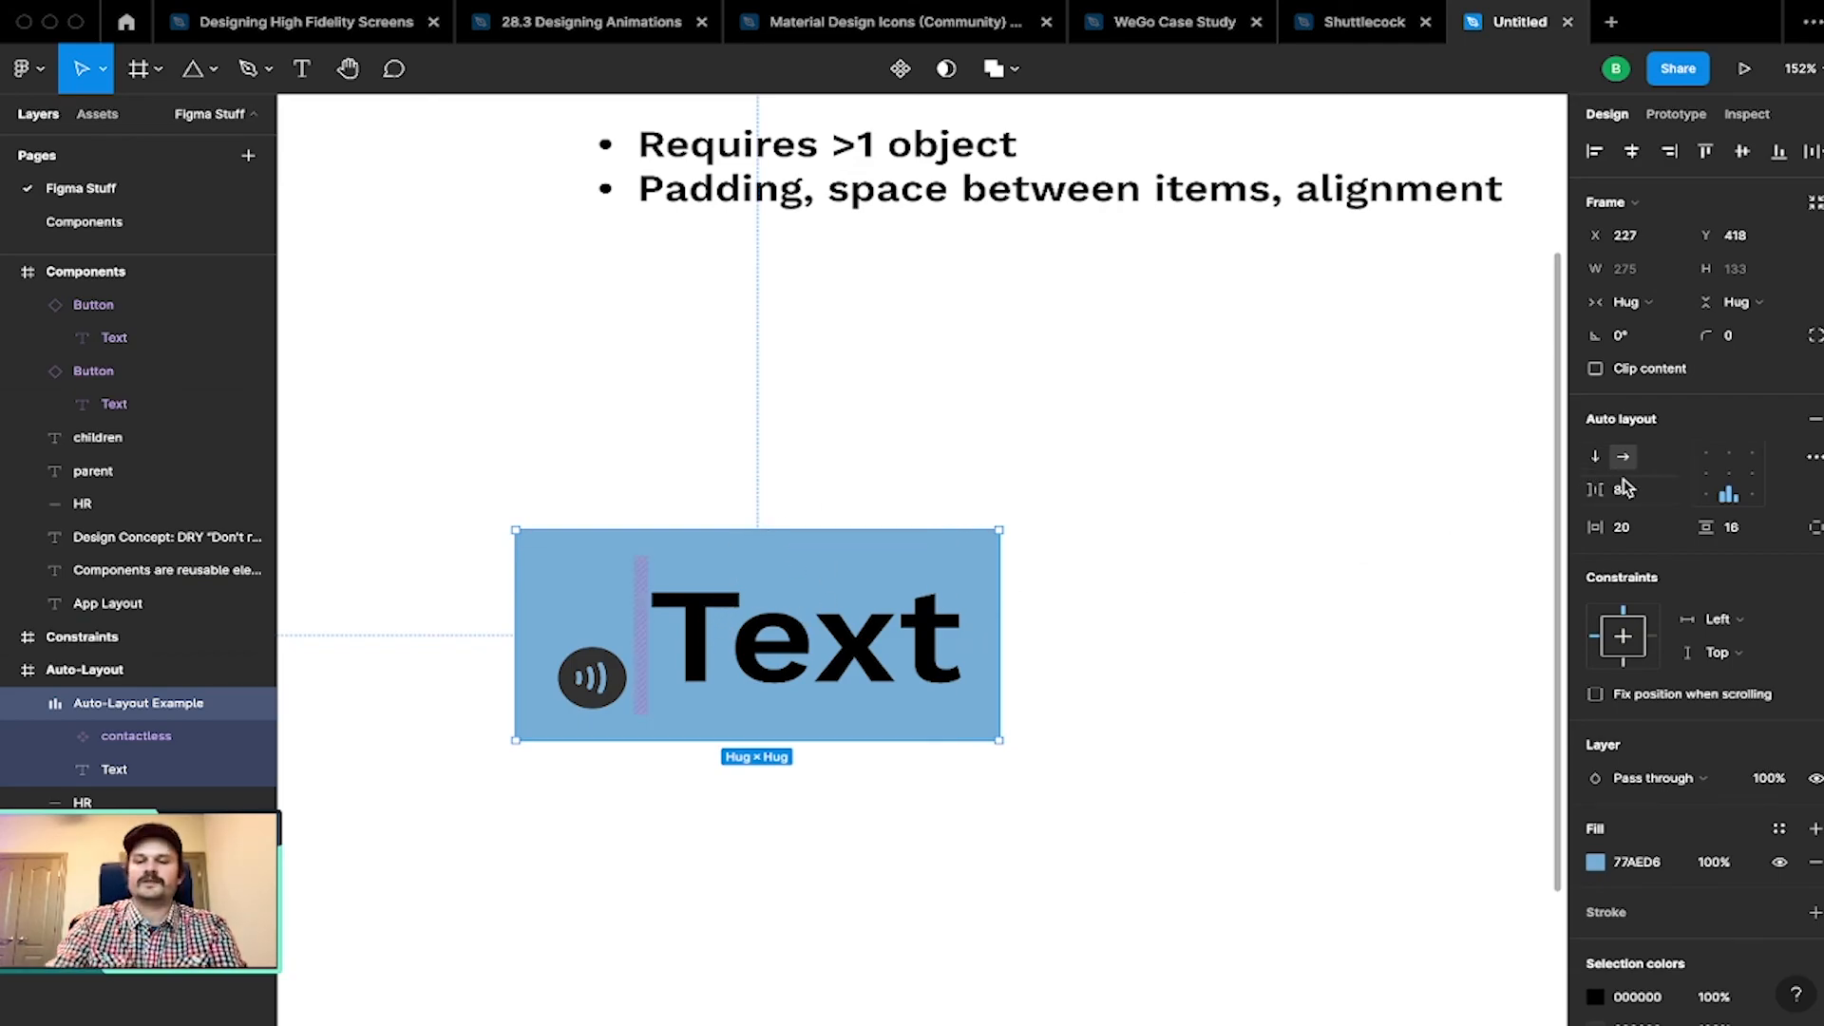
pyautogui.click(1727, 475)
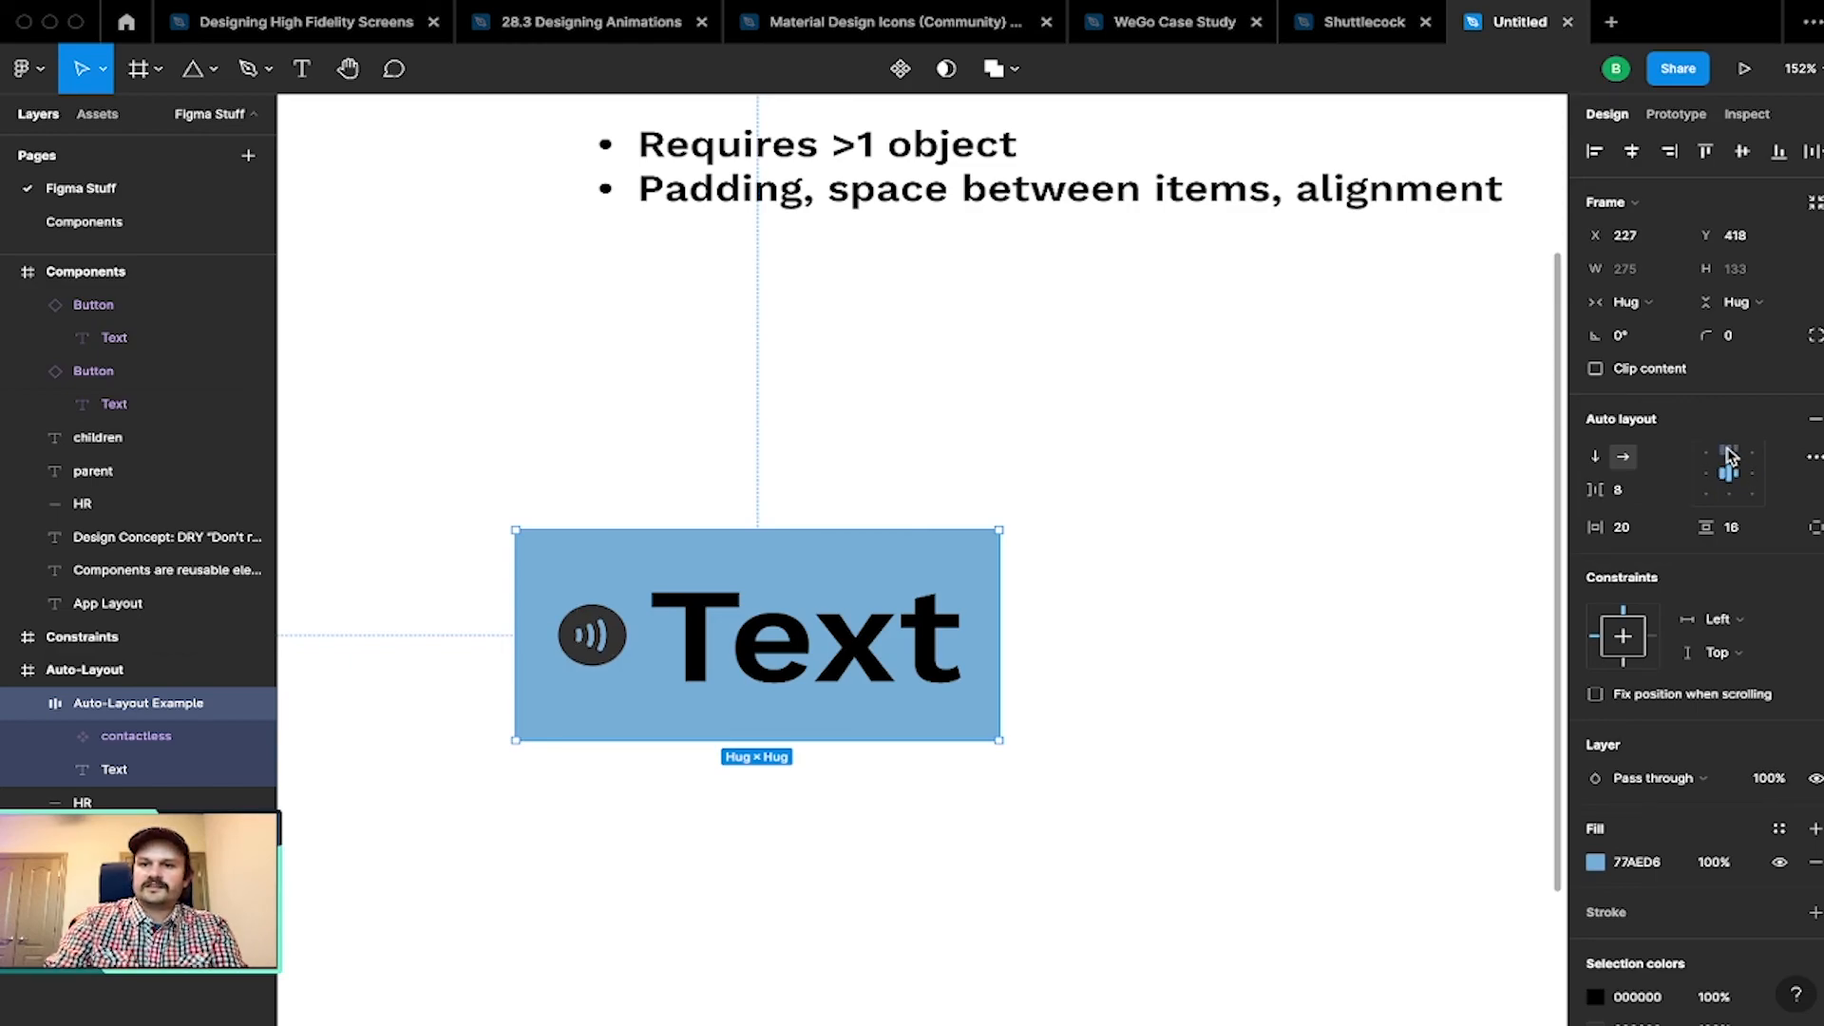
pyautogui.click(1729, 454)
pyautogui.click(1729, 495)
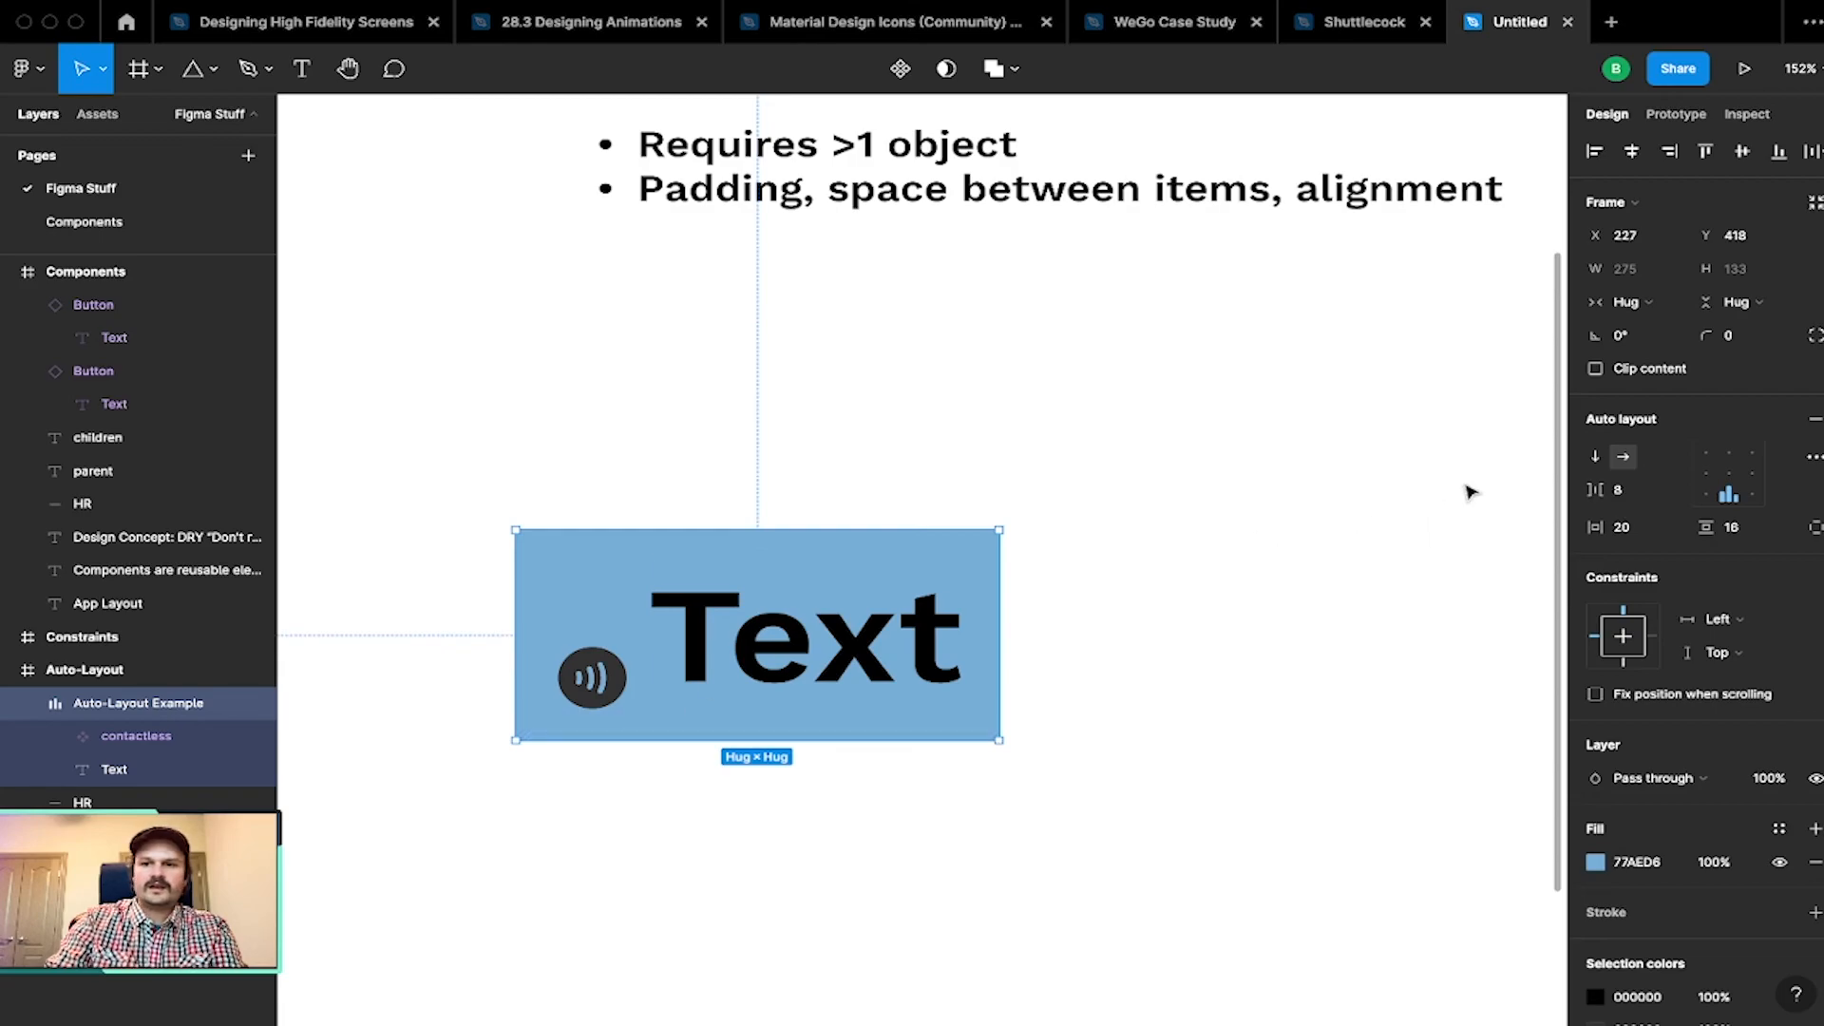
pyautogui.click(1729, 474)
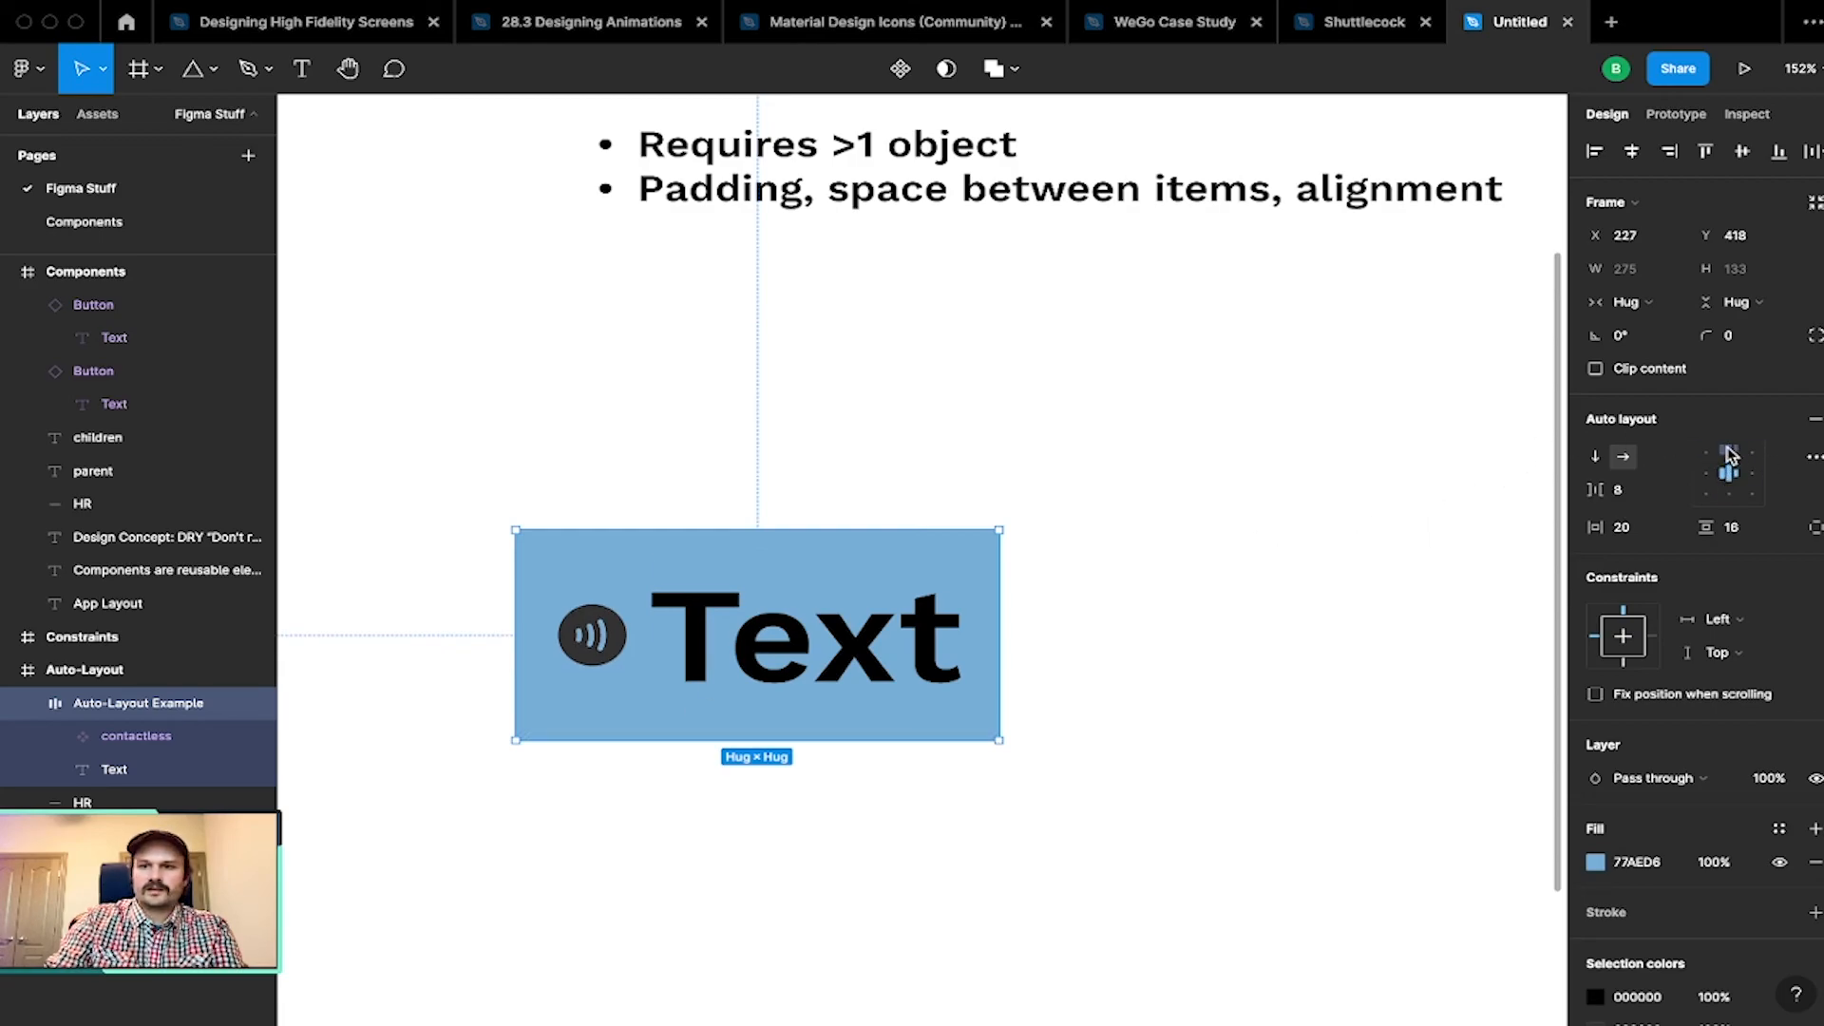
pyautogui.click(1729, 494)
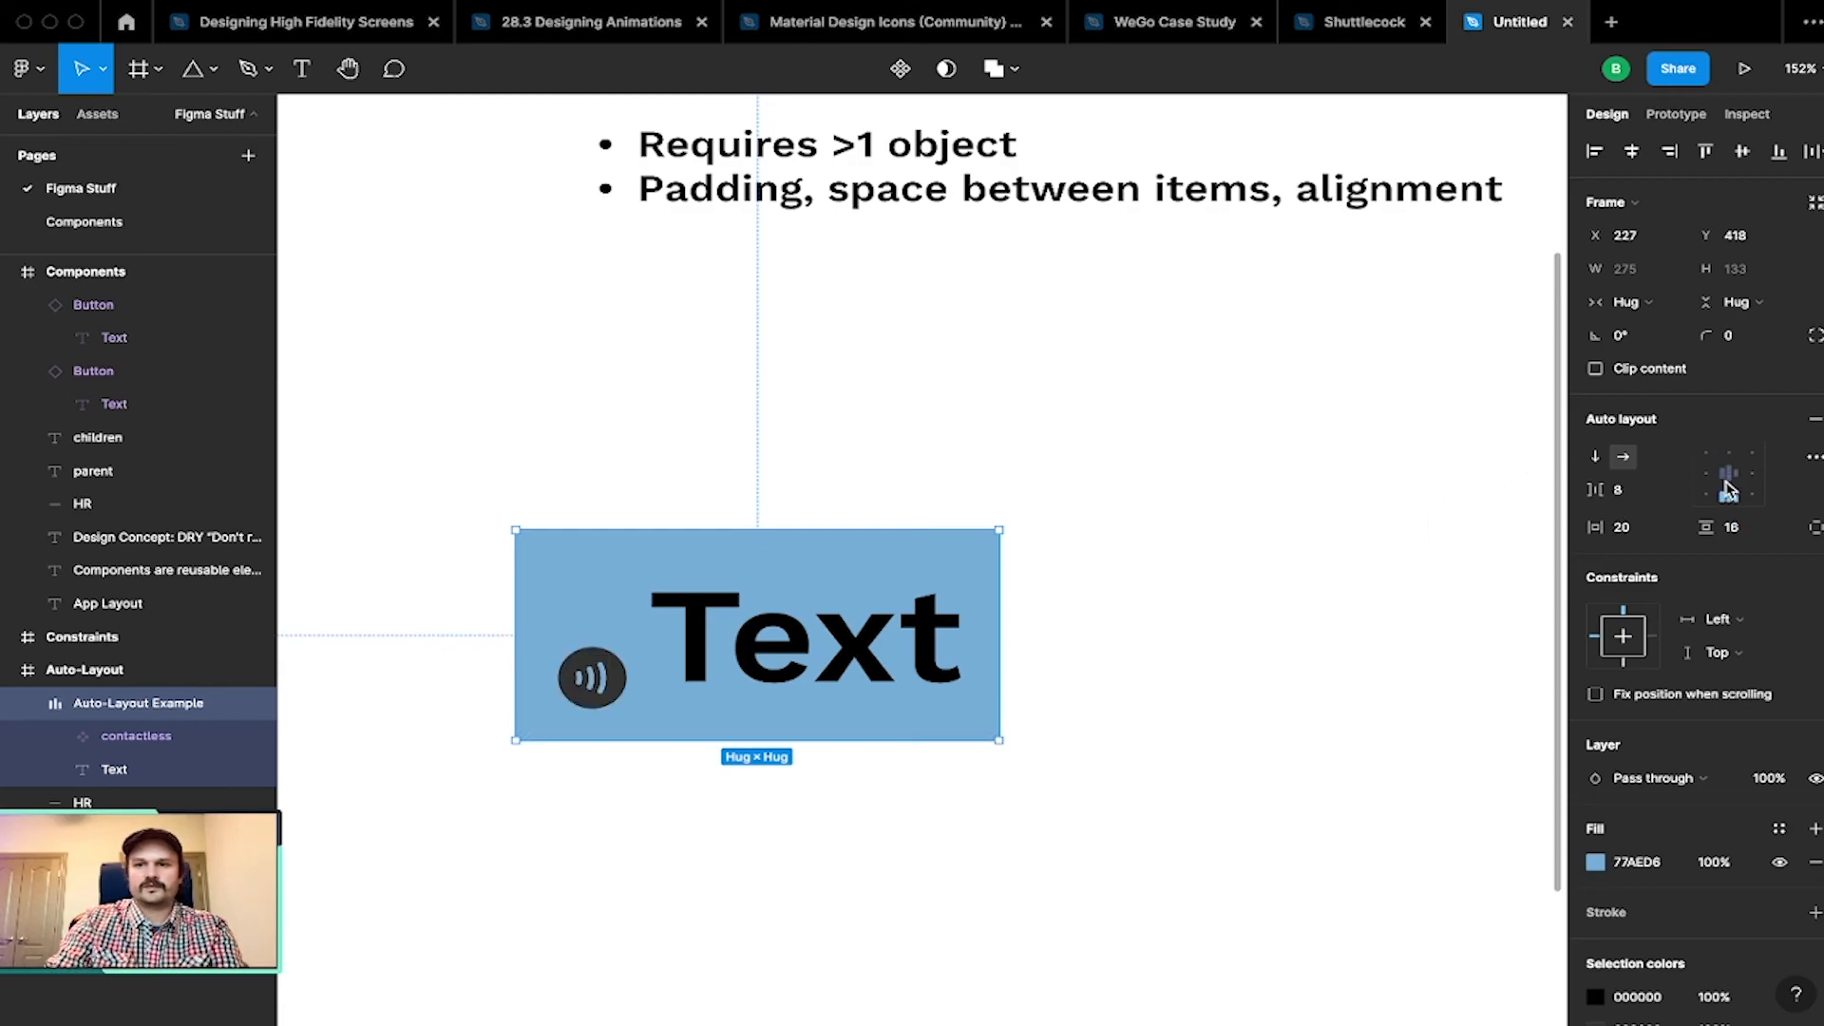
pyautogui.click(1730, 481)
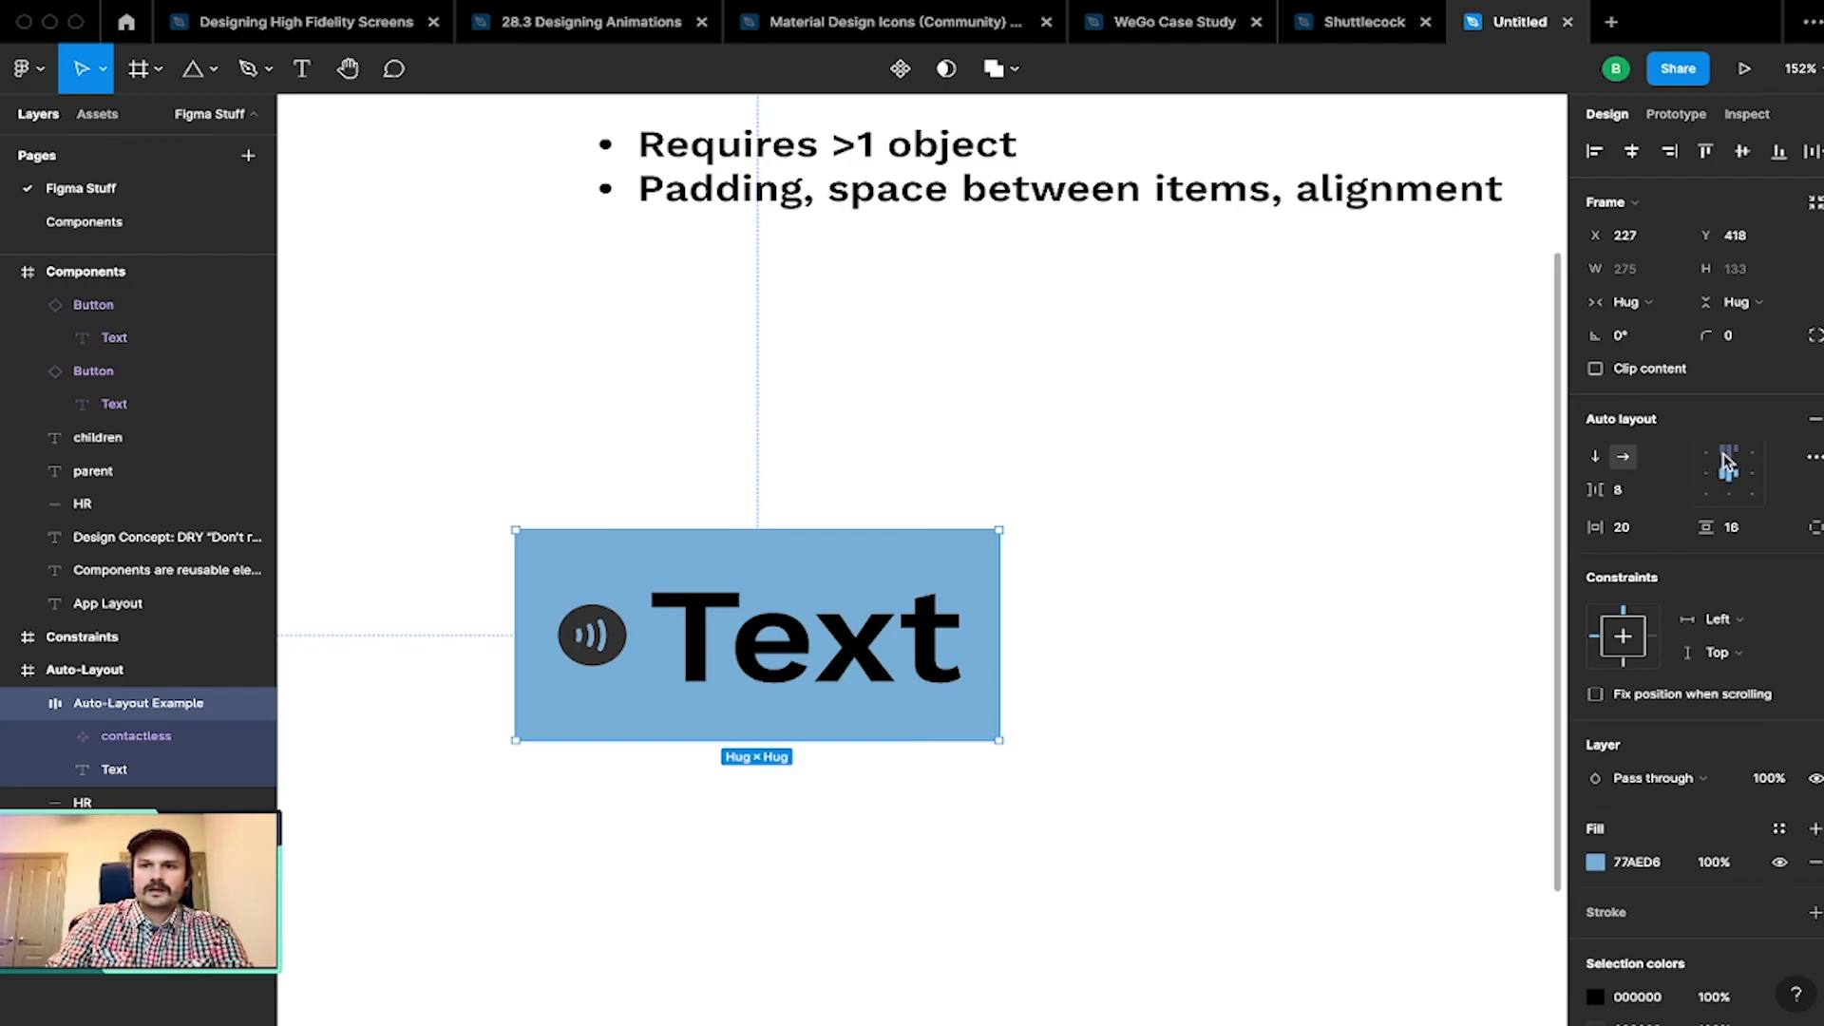
pyautogui.click(1728, 456)
pyautogui.click(1730, 498)
pyautogui.click(1729, 480)
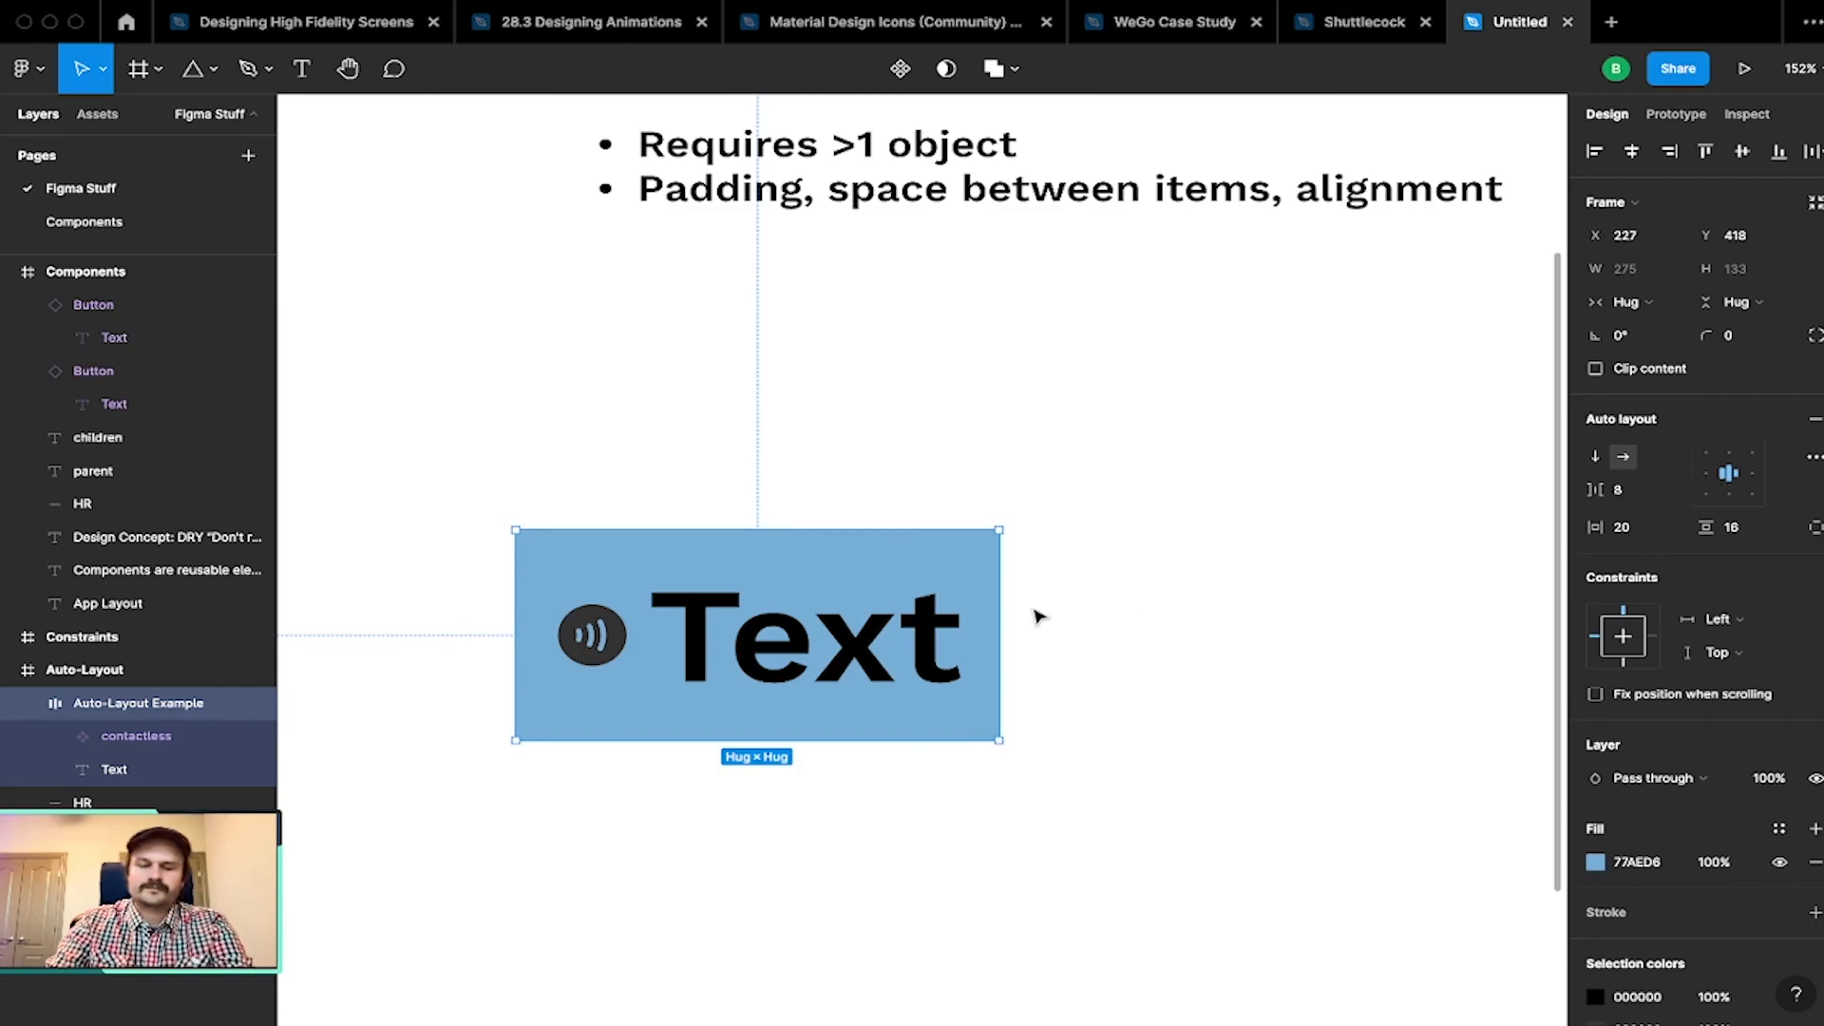
# Step: Enlarge the contactless icon inside the Auto-Layout Example frame to about 63 × 63
pyautogui.click(143, 747)
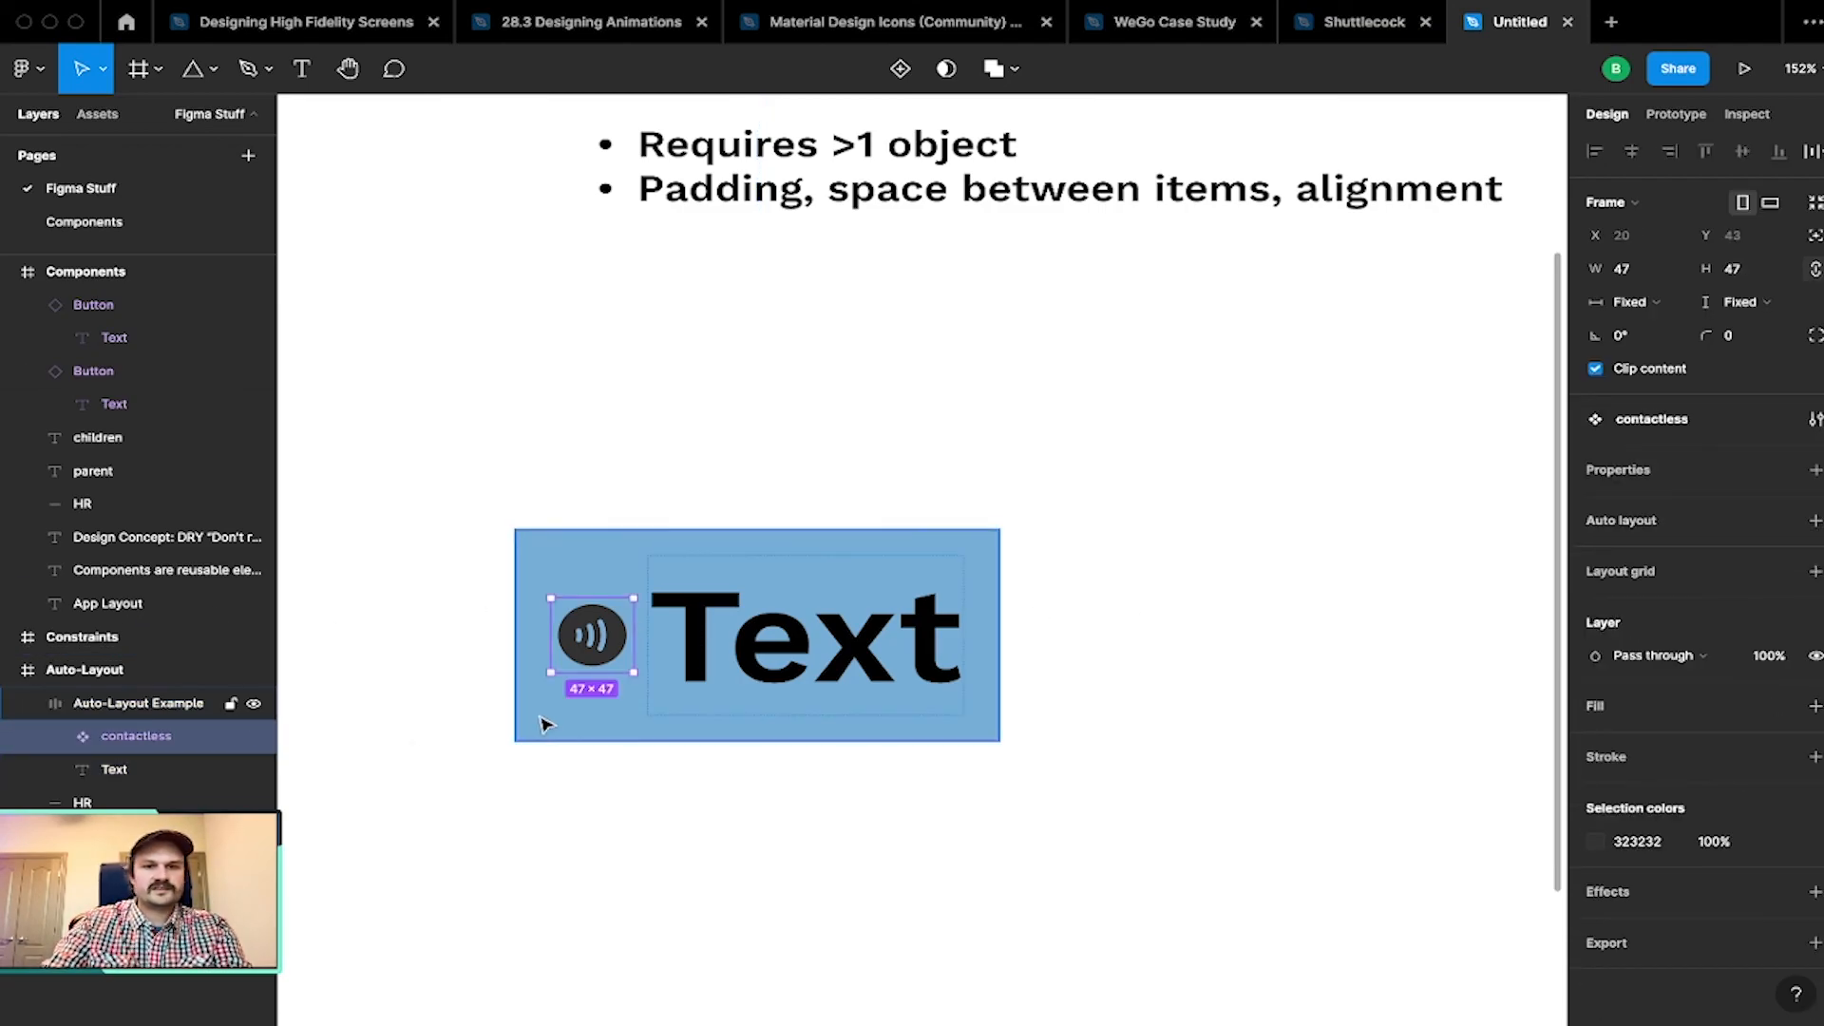
pyautogui.moveTo(634, 674); pyautogui.dragTo(651, 678)
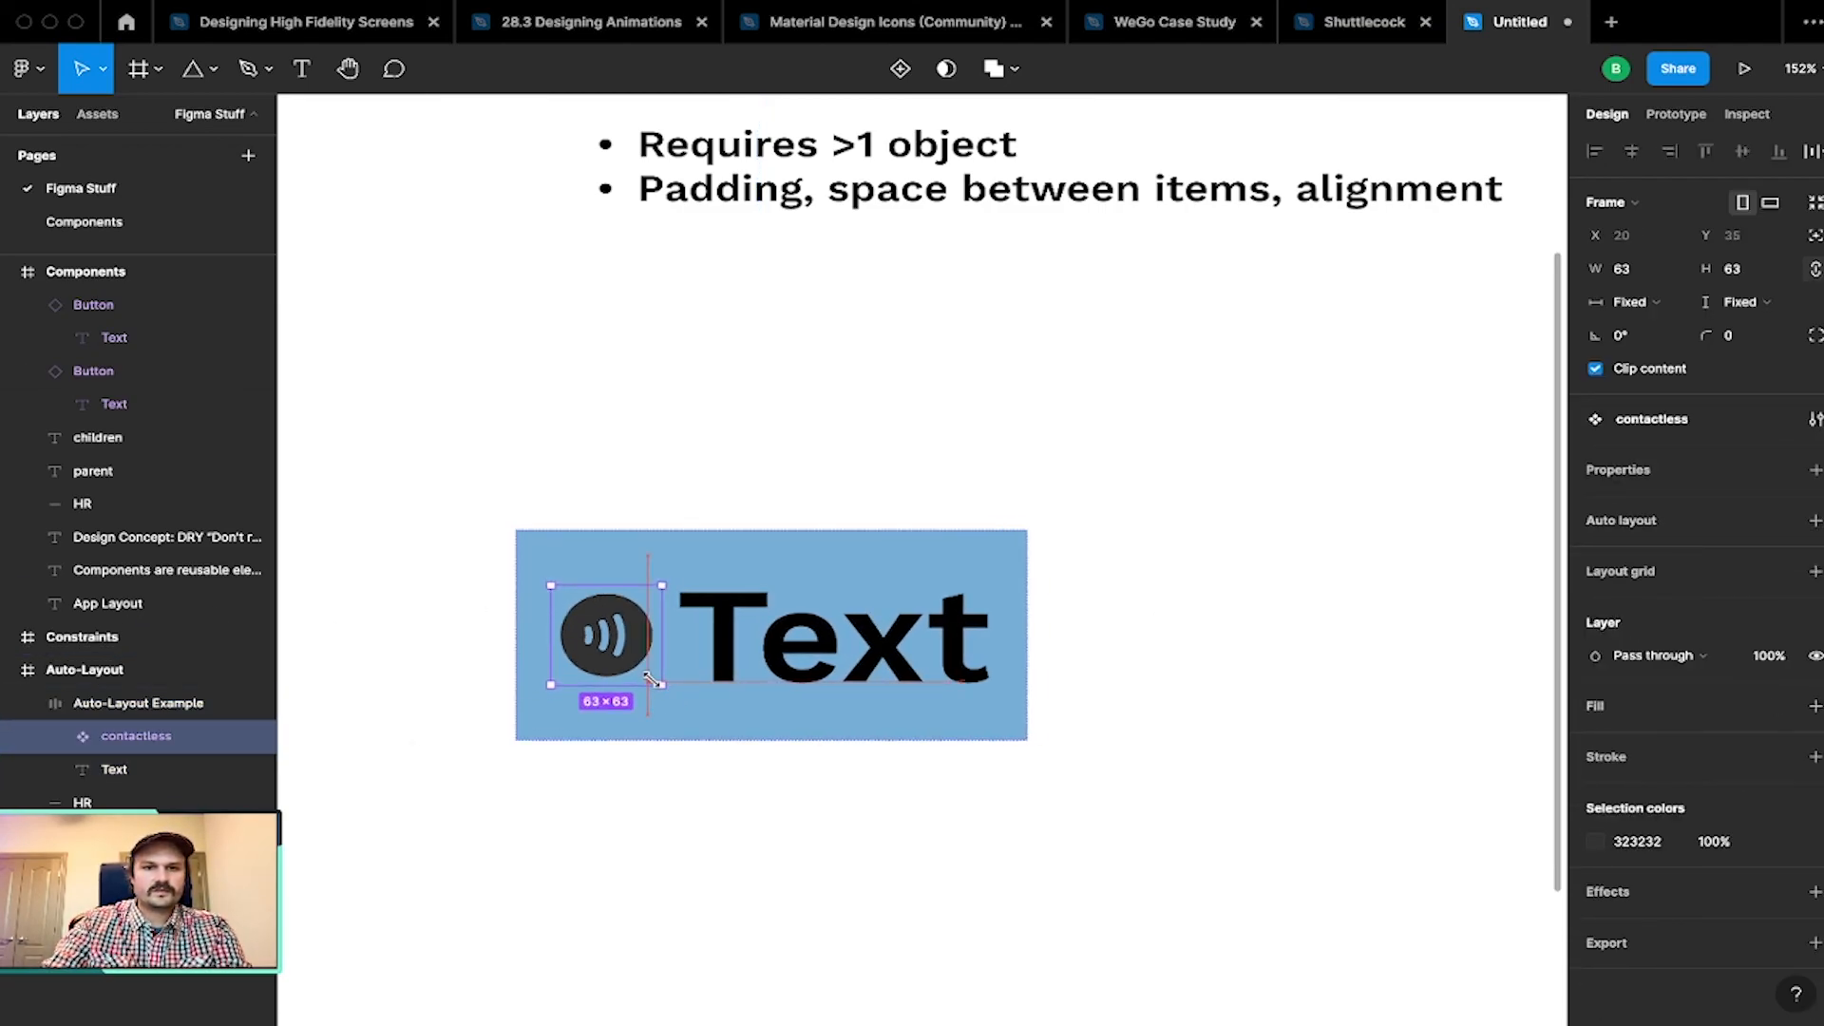
pyautogui.press('Escape')
pyautogui.scroll(5, 623, 665)
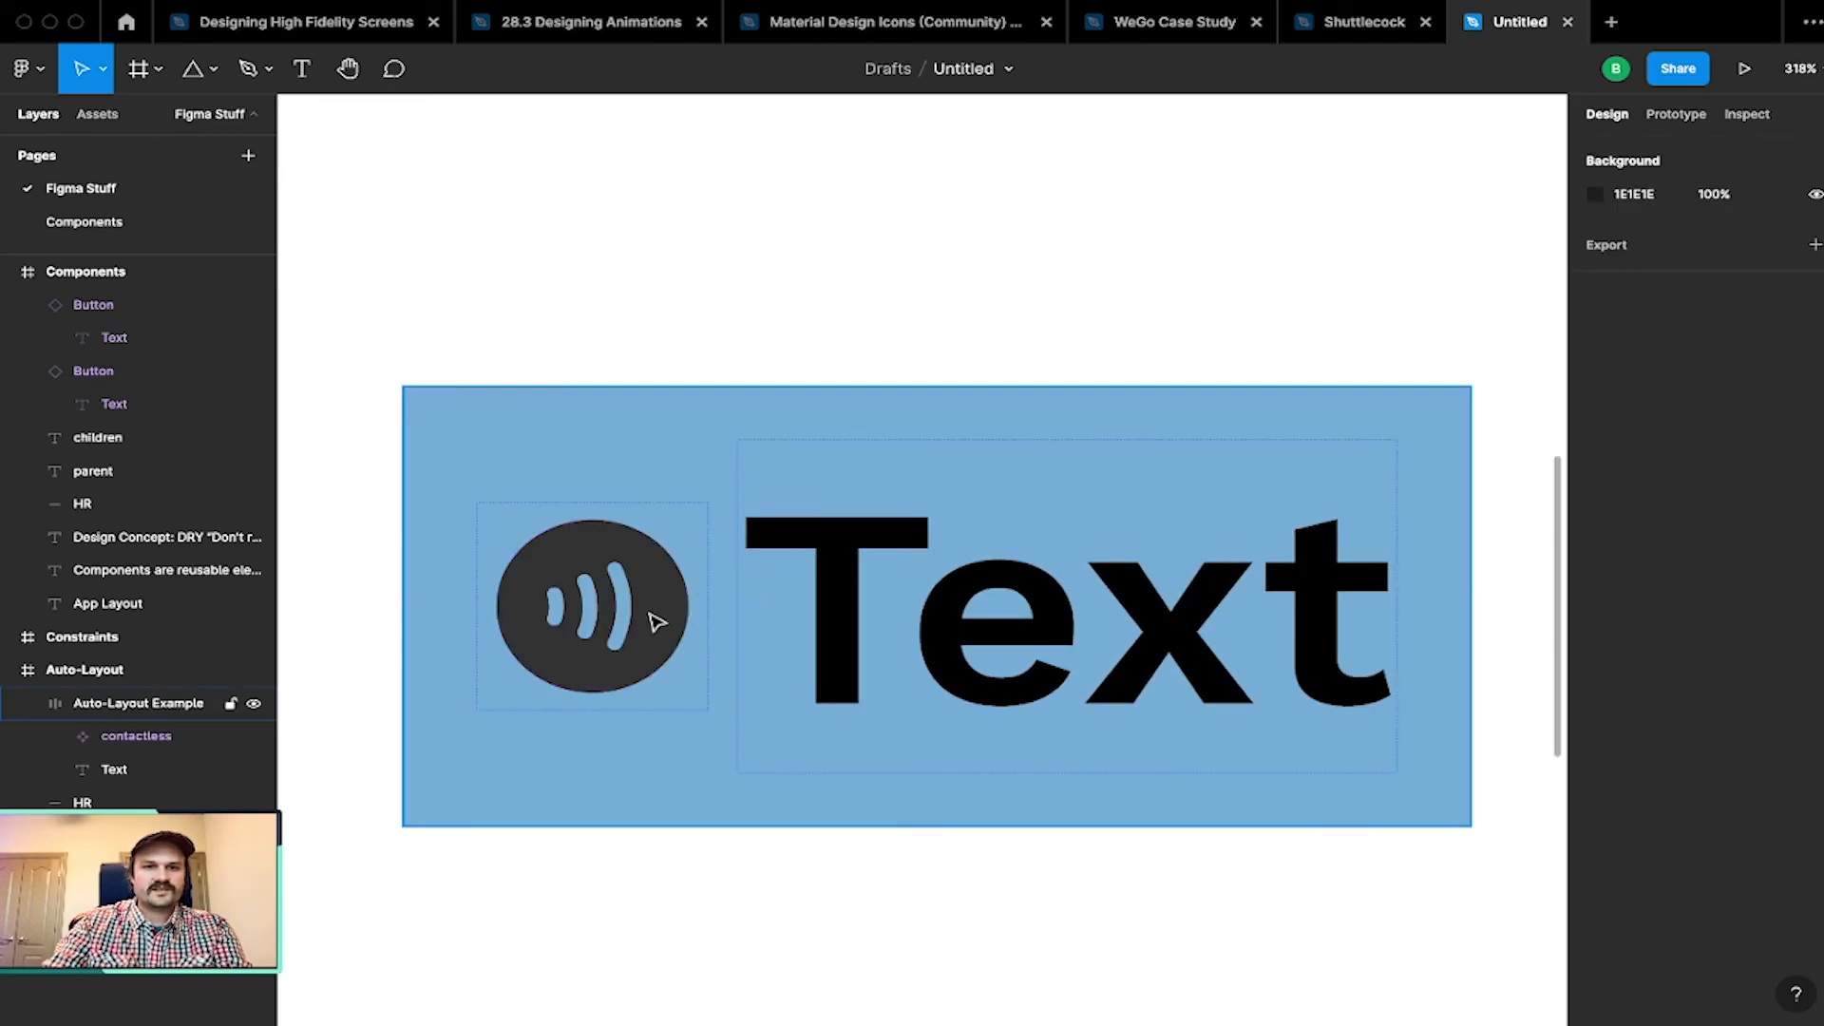
# Step: Examine the add_to_photos icon's frame on the Rounded page of the Material Design Icons file and return to the Untitled file
pyautogui.click(879, 26)
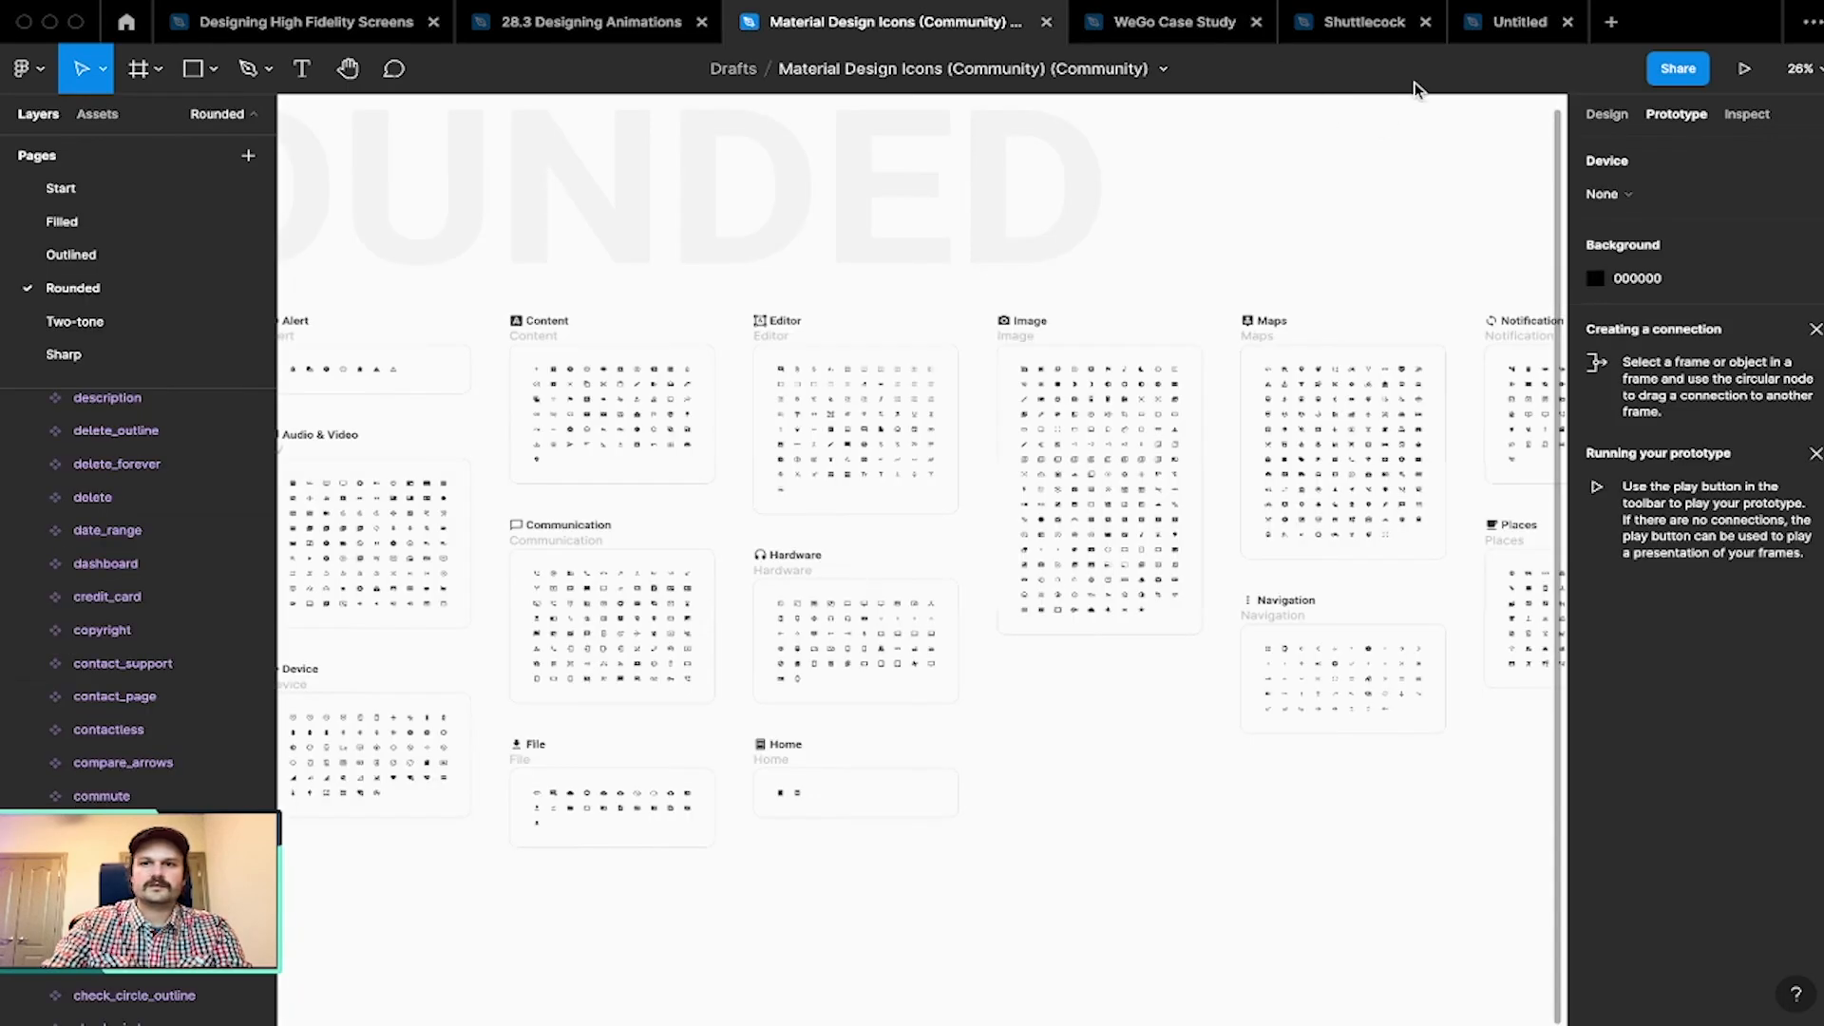
pyautogui.scroll(15, 1064, 374)
pyautogui.click(557, 305)
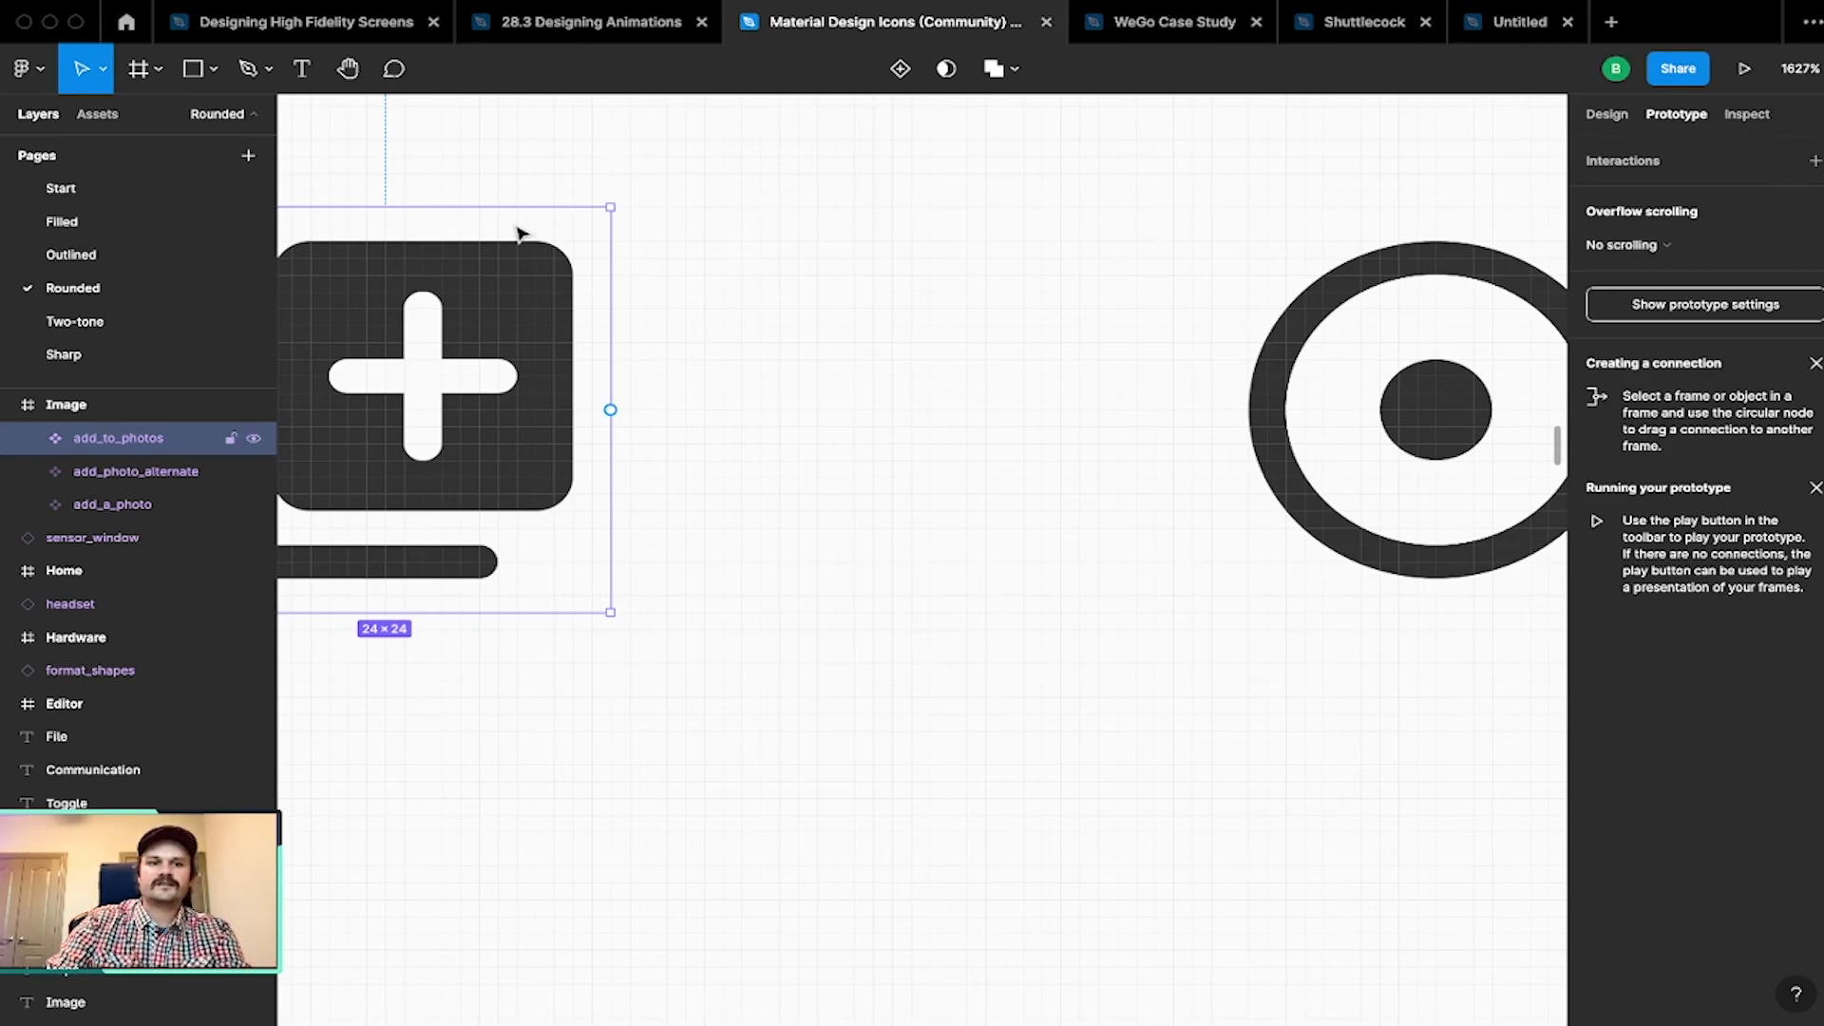
pyautogui.click(1520, 23)
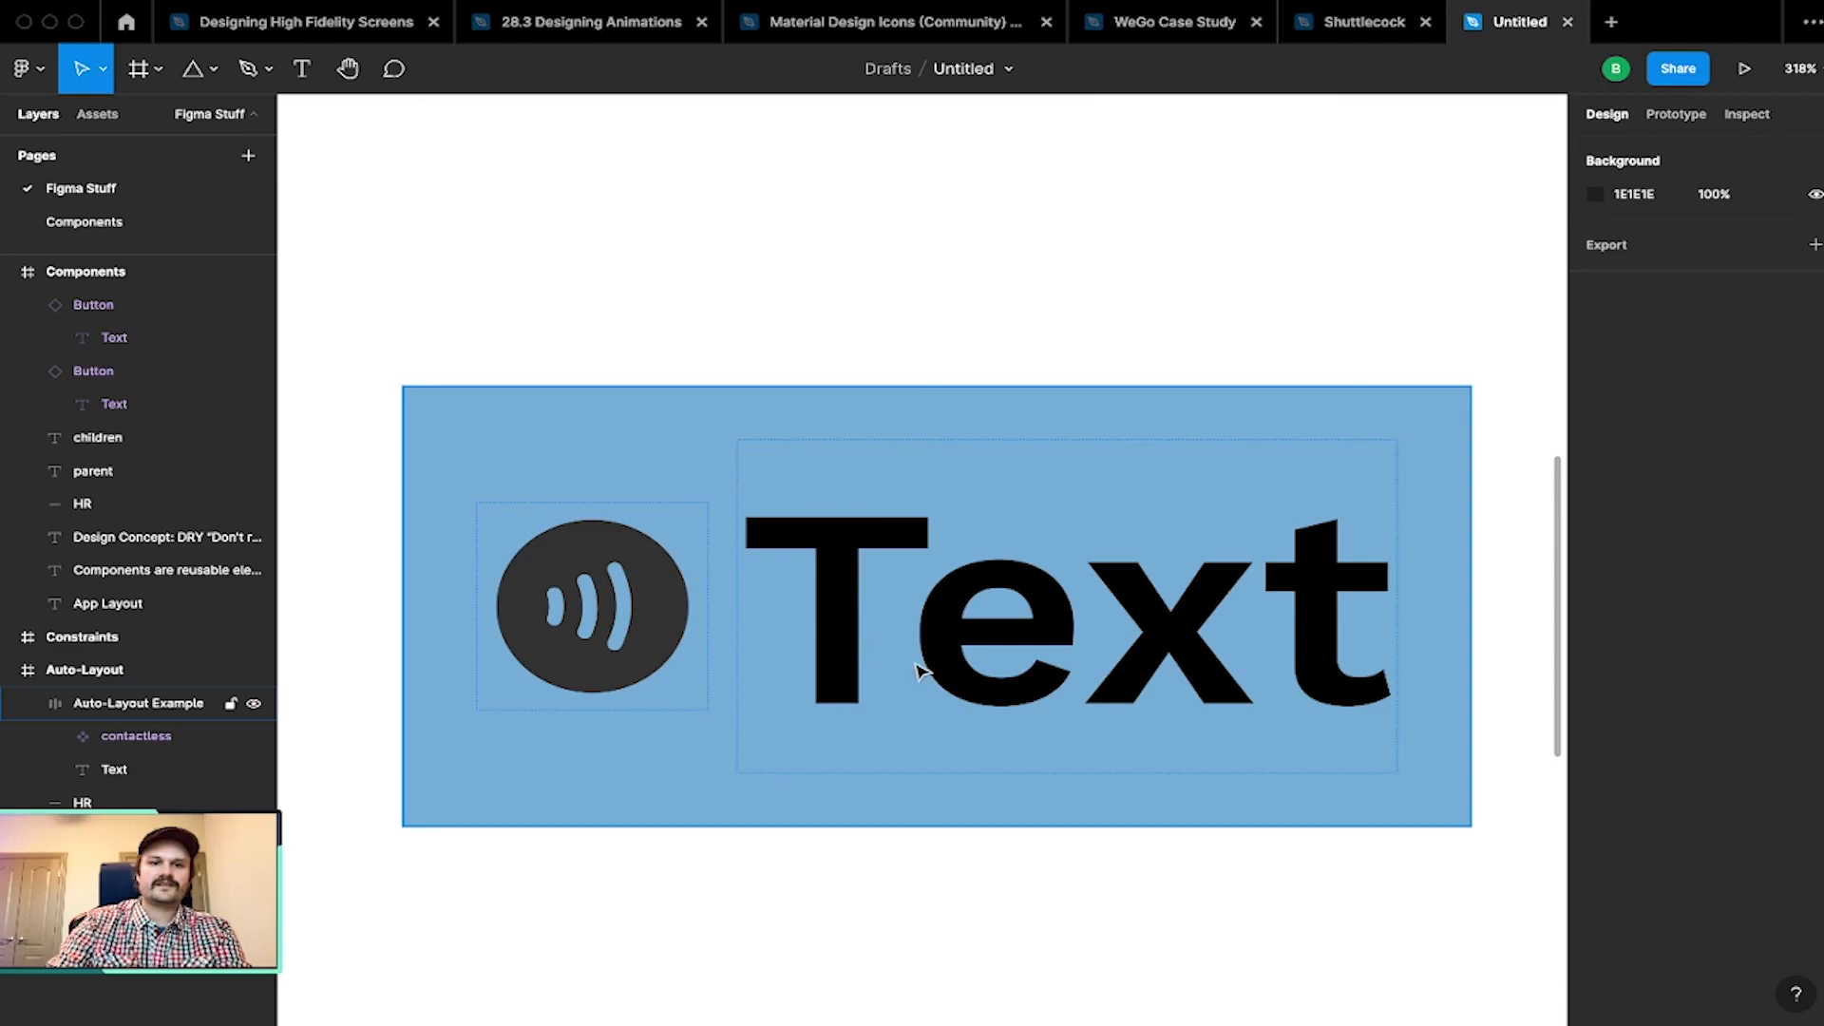
# Step: Change the 323232 selection colour of the Auto-Layout Example frame to 000000
pyautogui.click(156, 705)
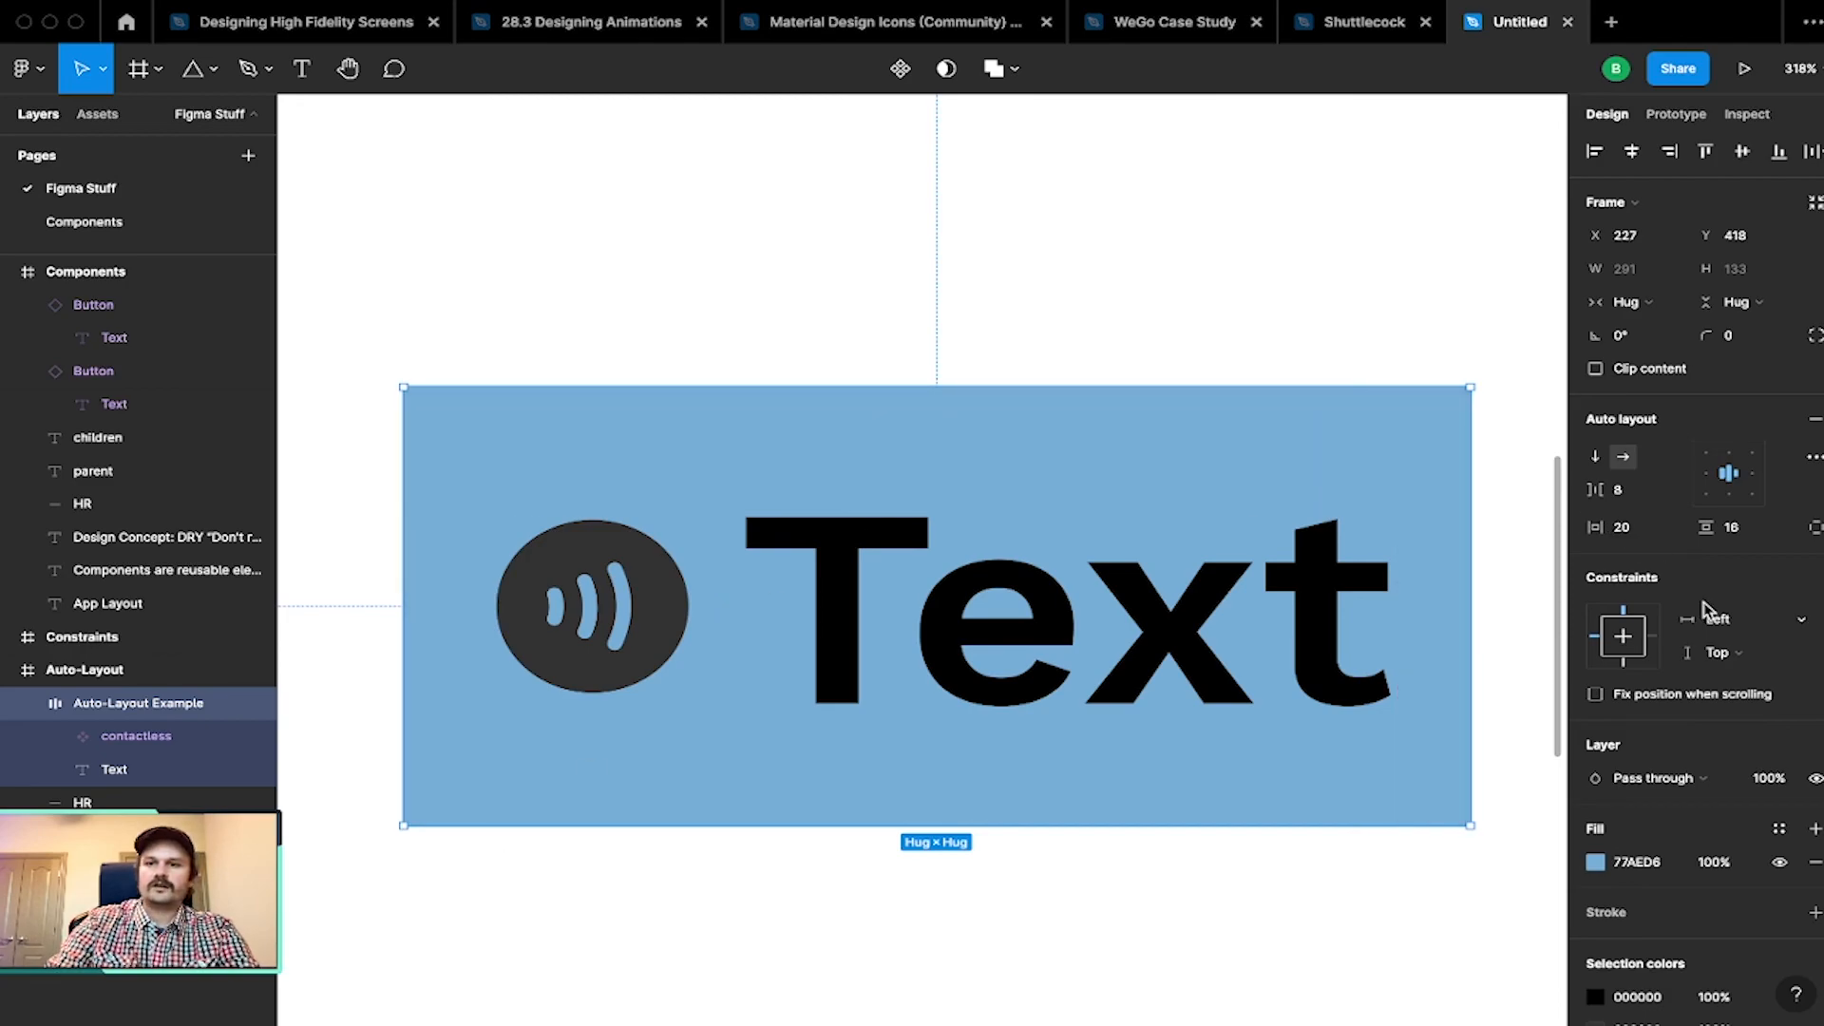
pyautogui.scroll(-2, 1599, 688)
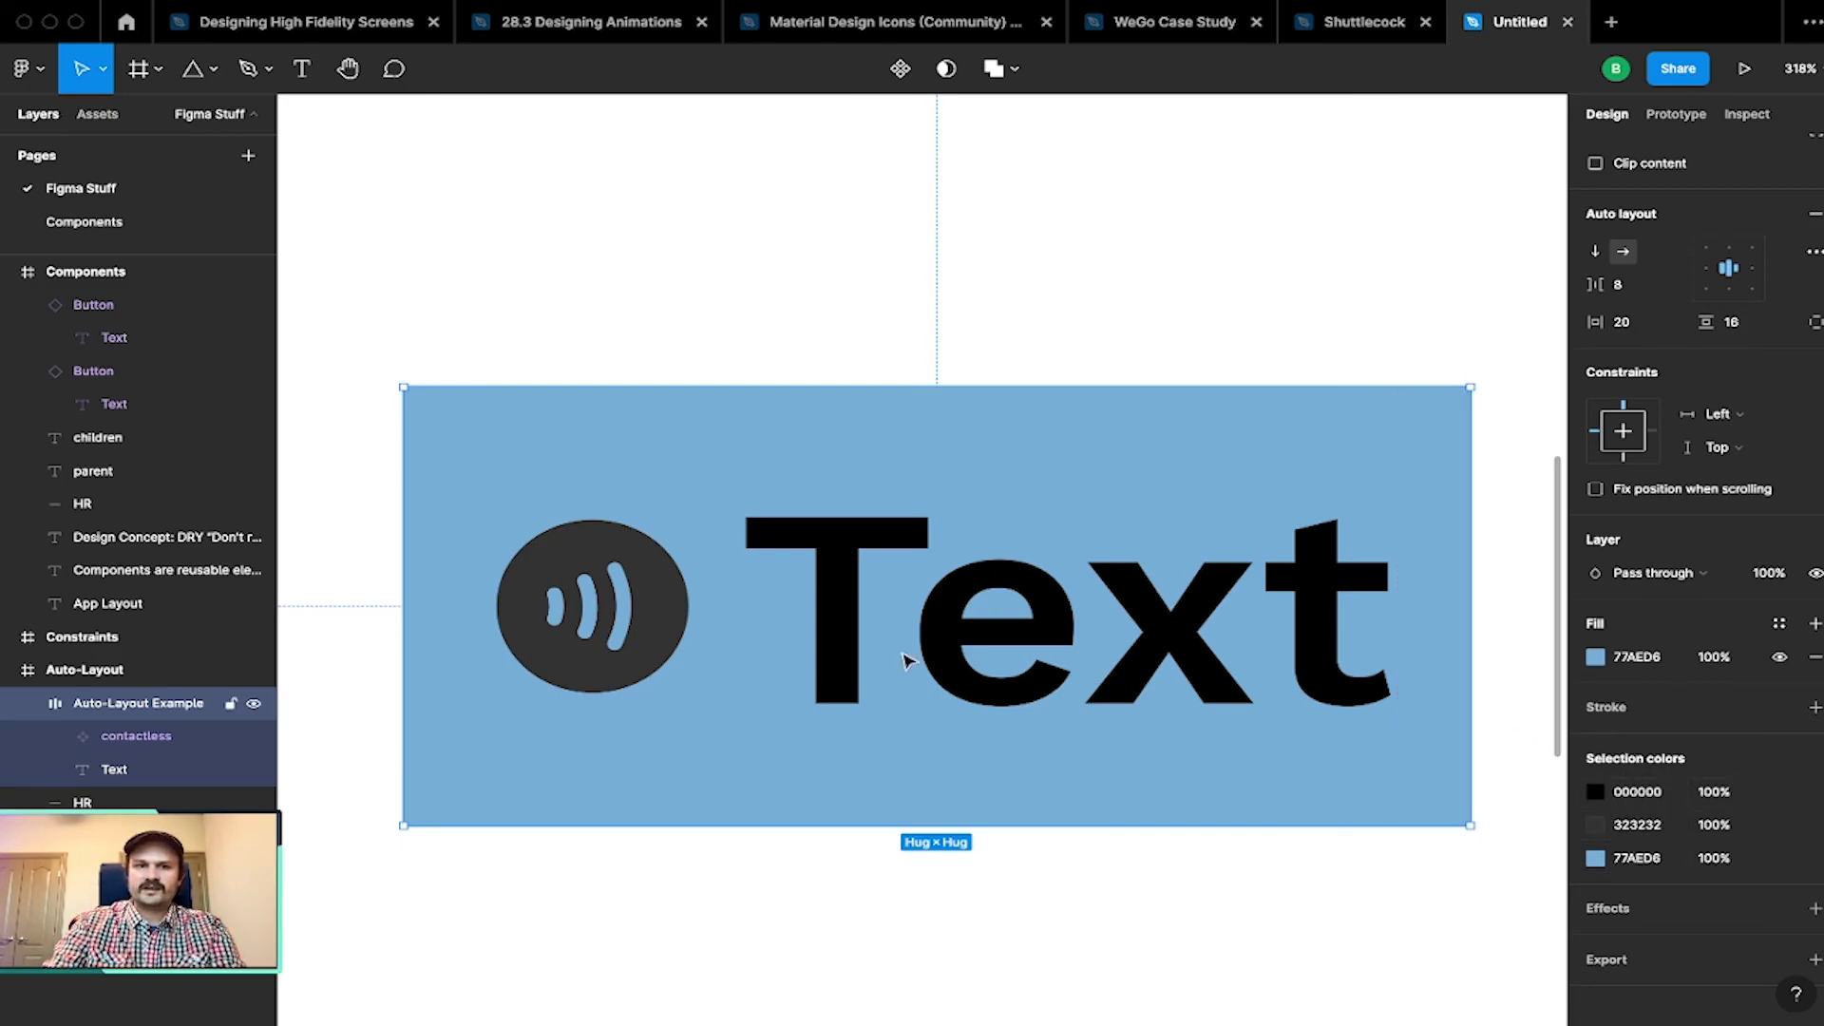
pyautogui.click(1651, 835)
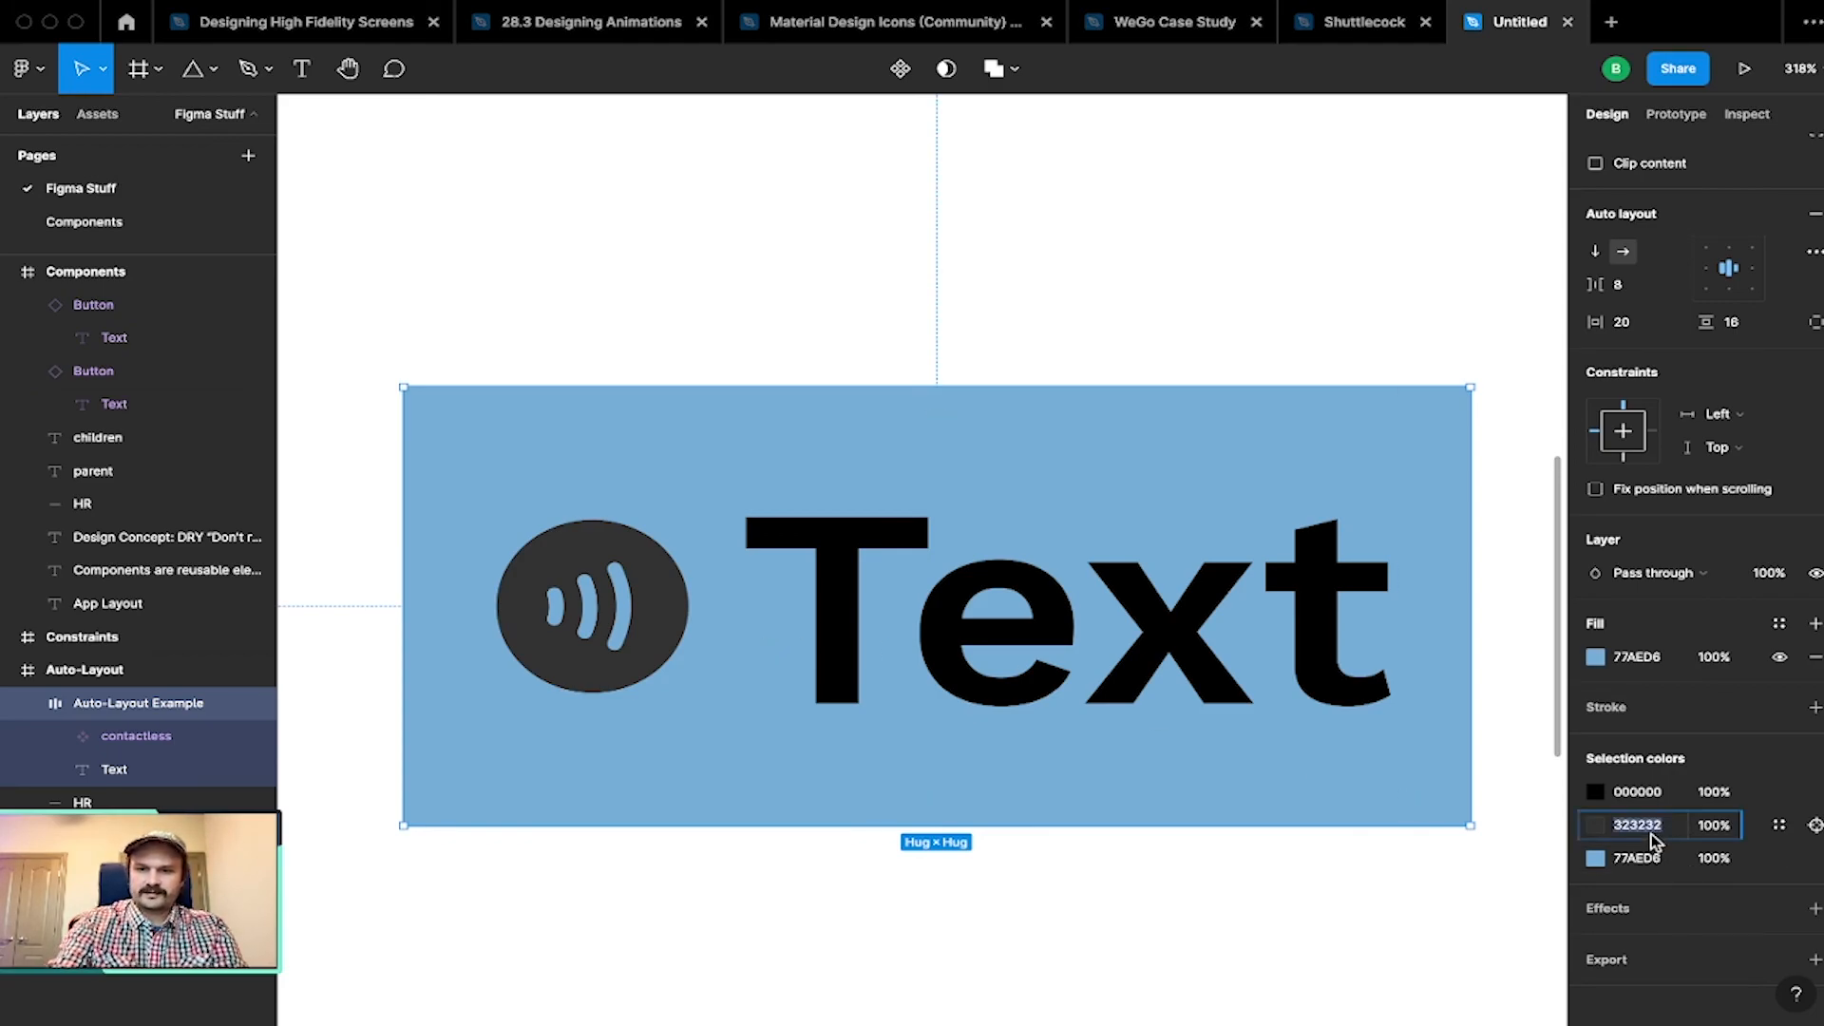
pyautogui.write('0')
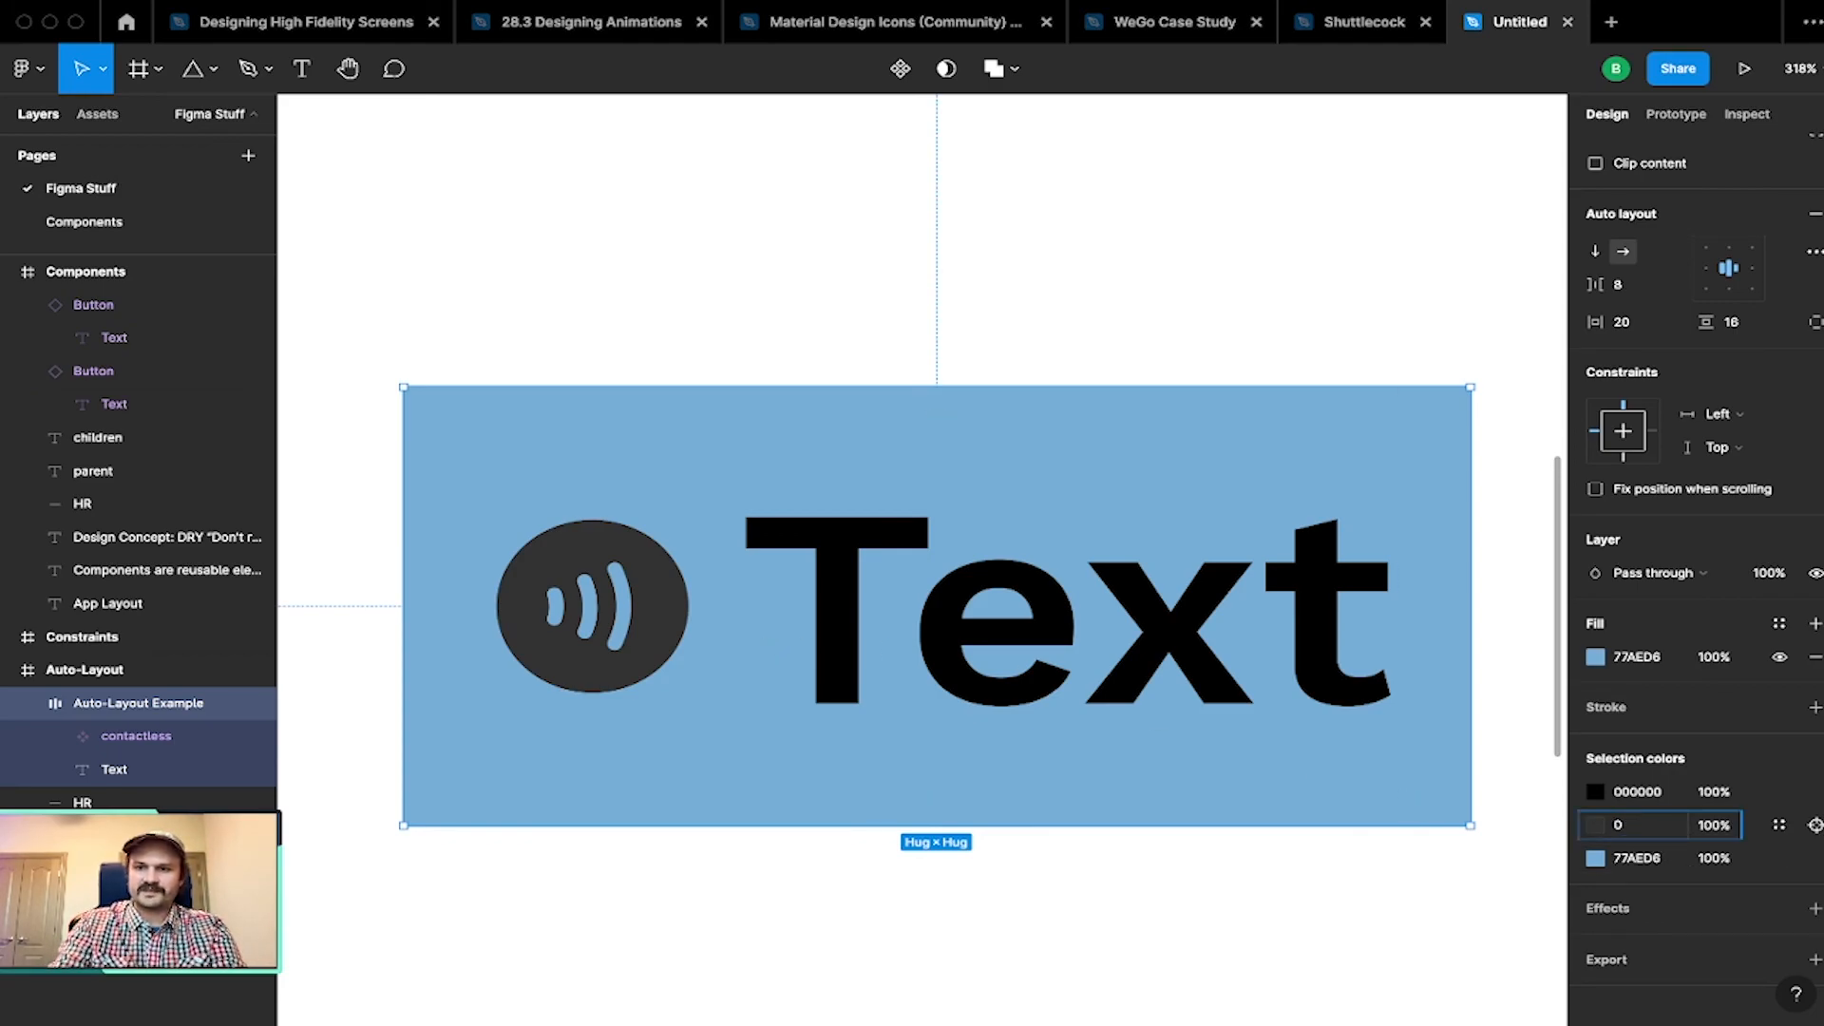
pyautogui.press('Return')
pyautogui.click(1126, 268)
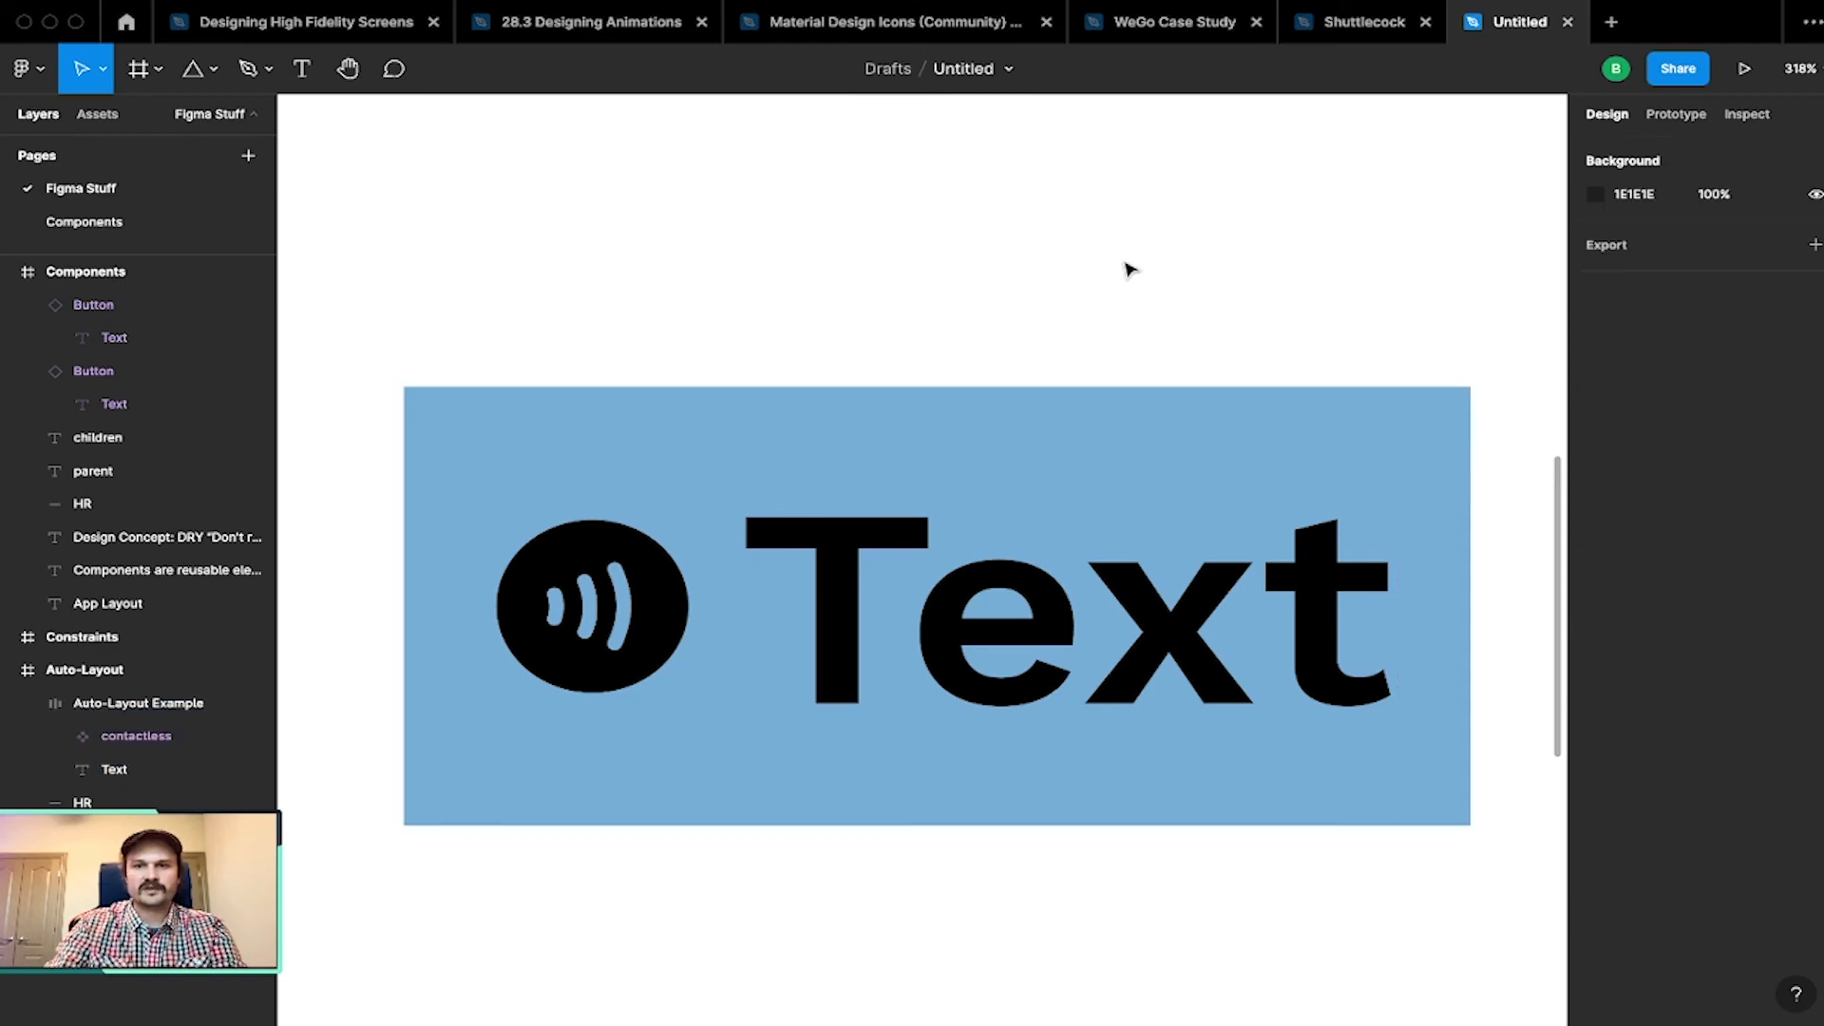
# Step: Set the contactless icon's width to 66 with proportions locked, raise it to 74 and lower it by 2
pyautogui.click(753, 410)
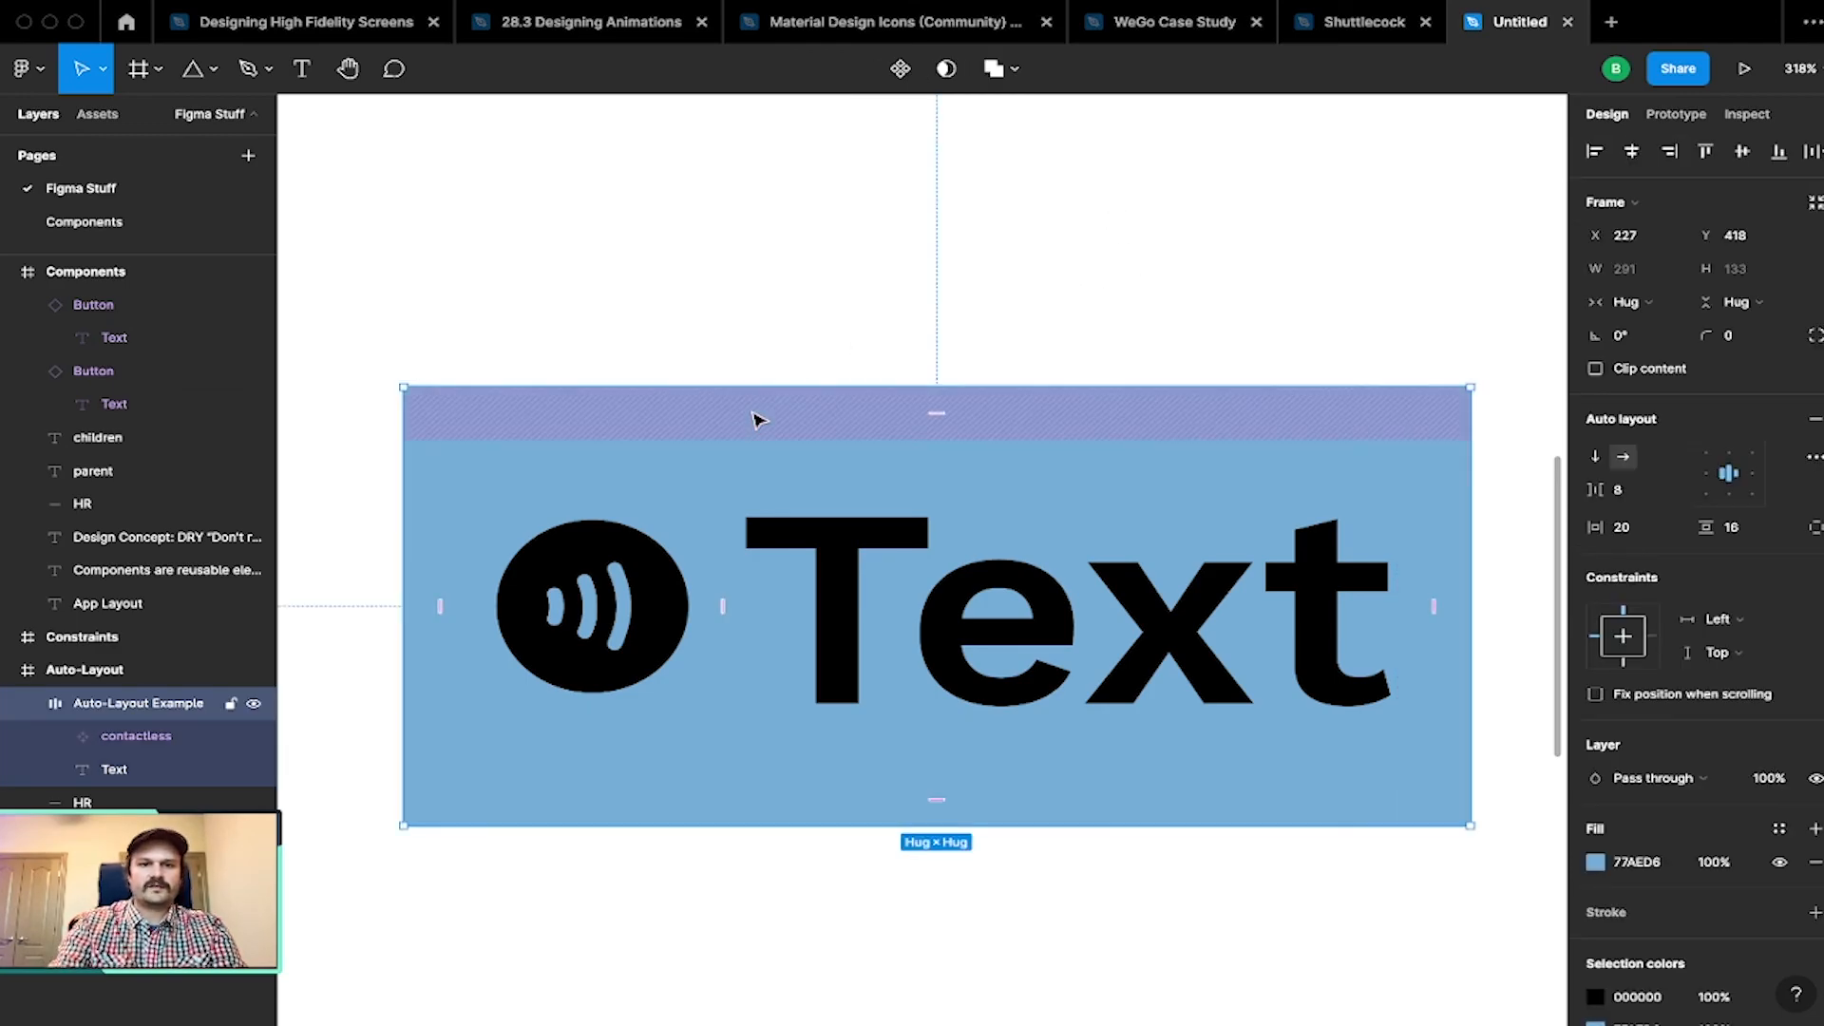
pyautogui.scroll(-2, 720, 451)
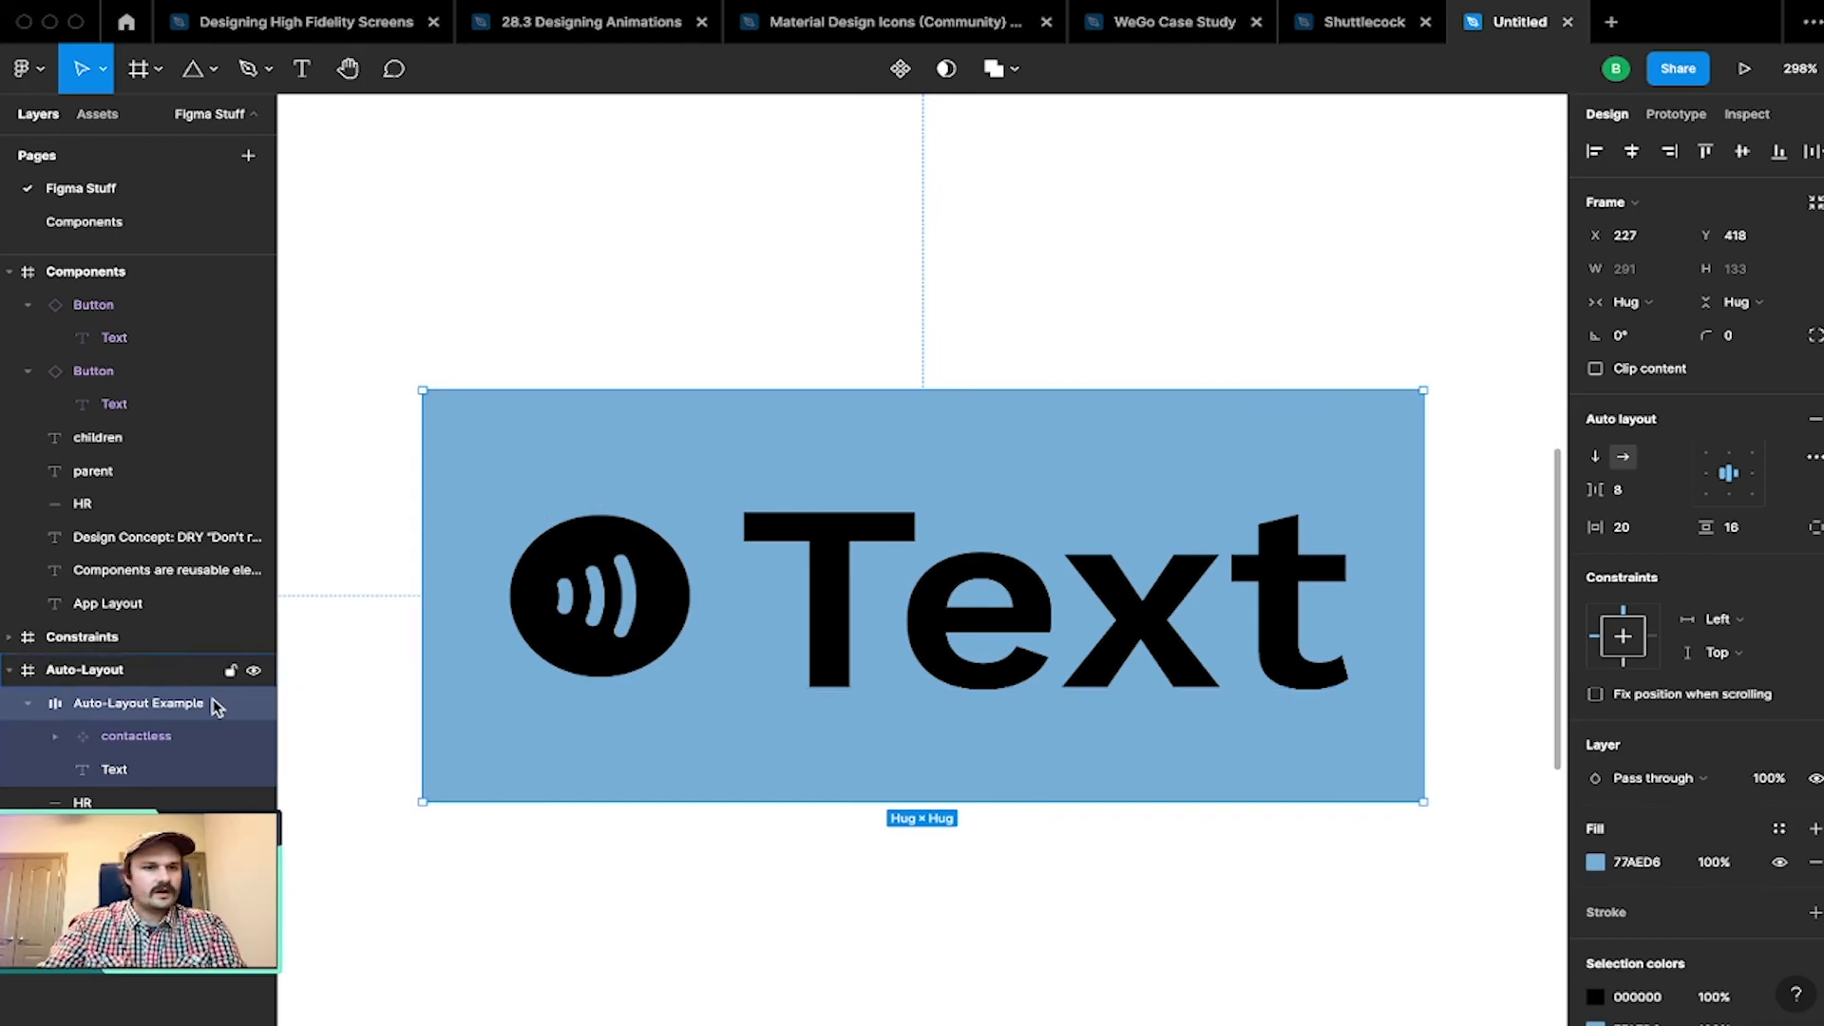
pyautogui.click(157, 738)
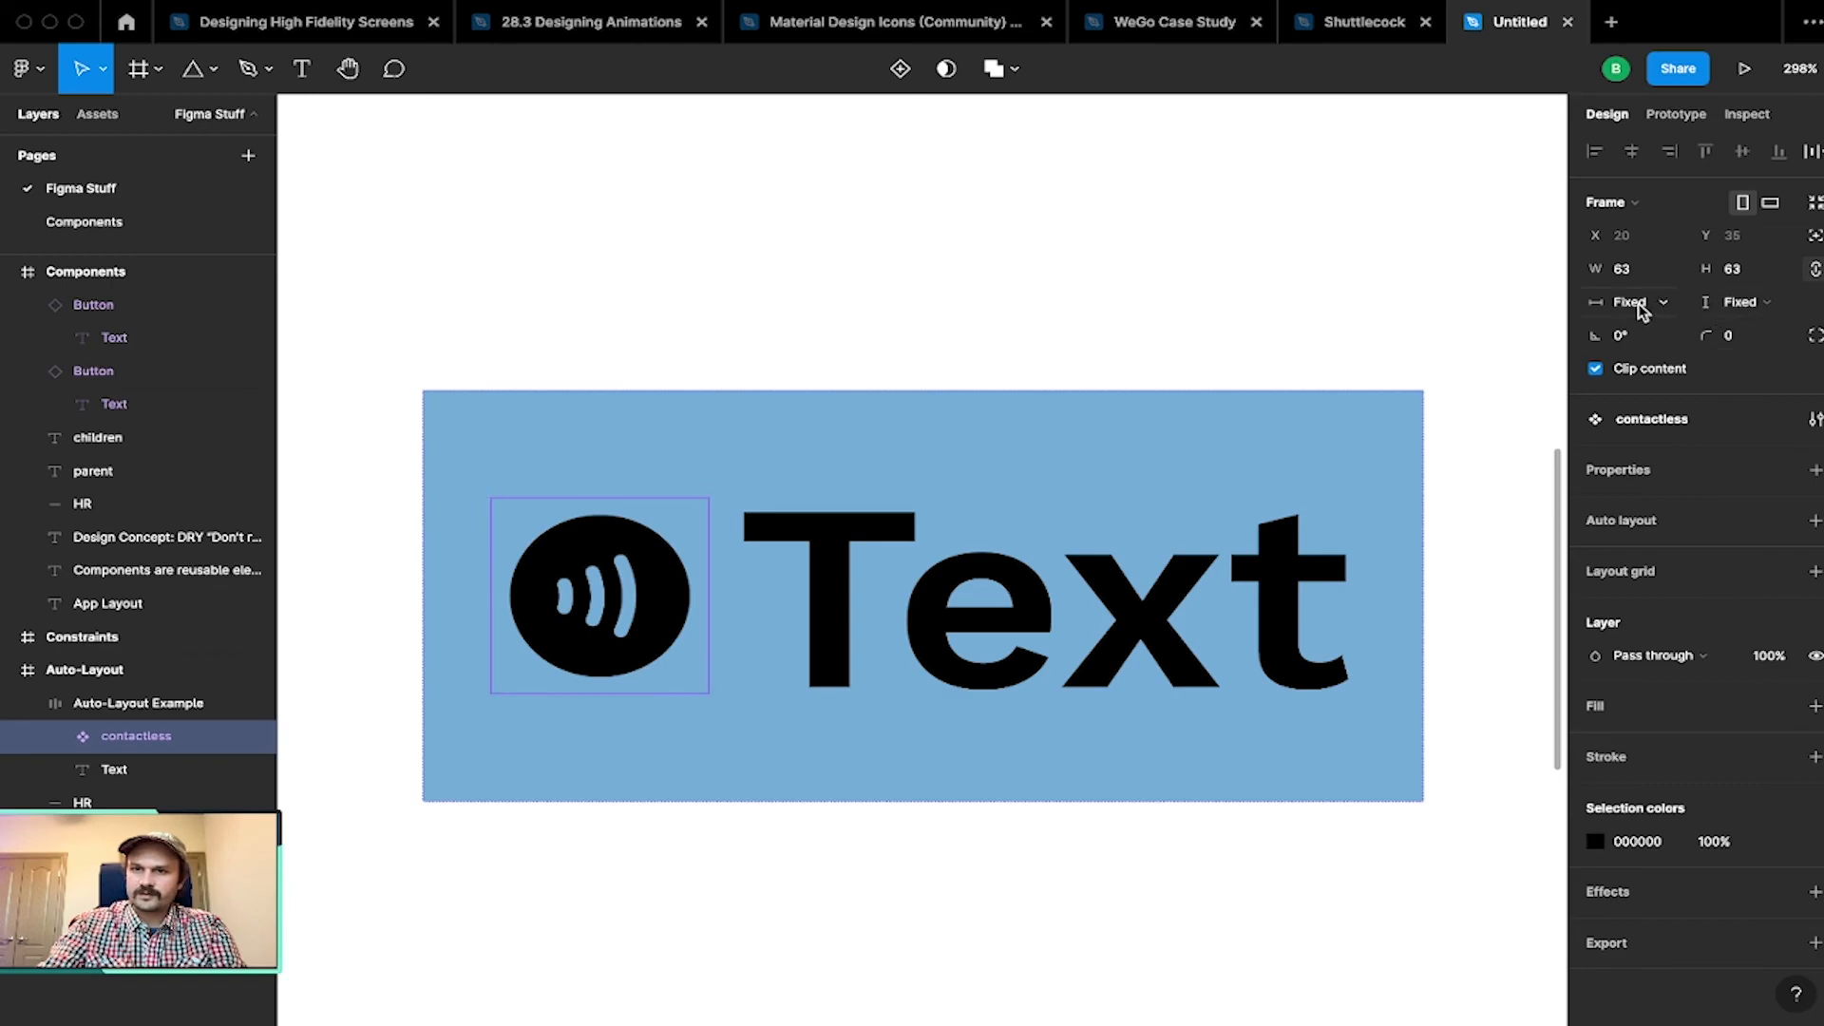
pyautogui.click(1625, 270)
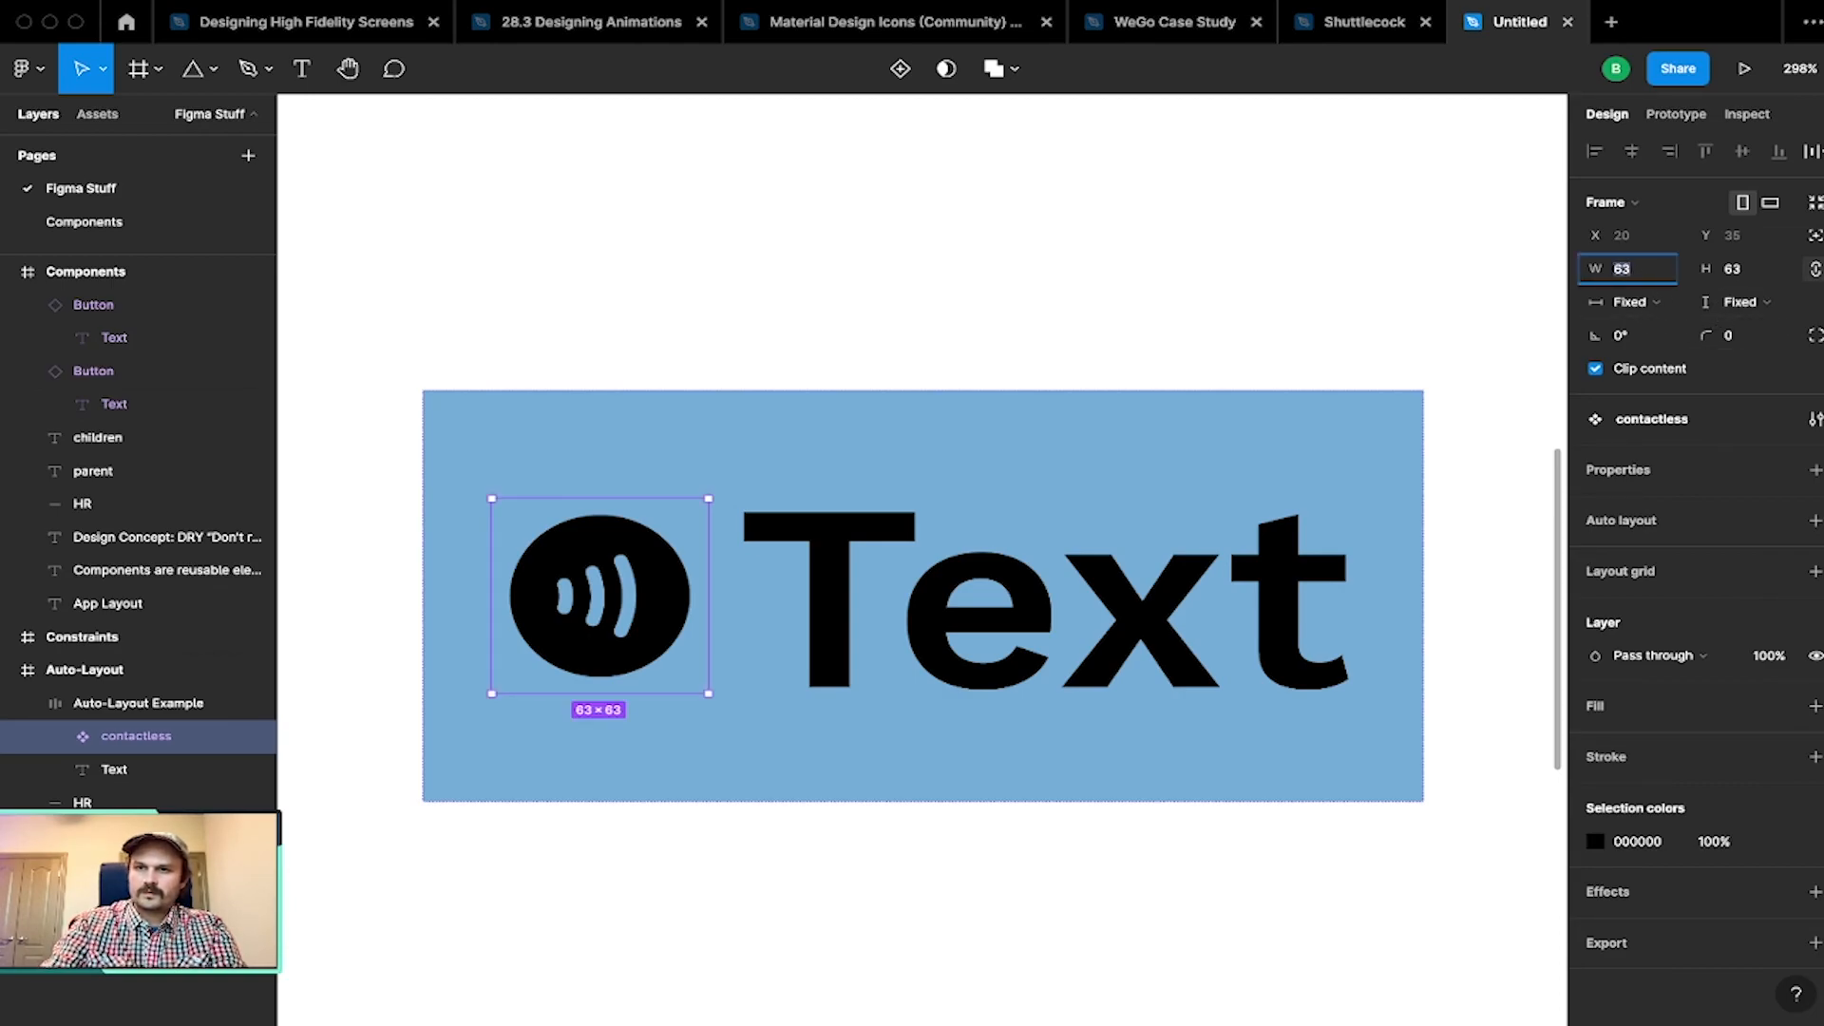
pyautogui.write('66')
pyautogui.press('Return')
pyautogui.press('Up')
pyautogui.press('Up')
pyautogui.press('Up')
pyautogui.press('Up')
pyautogui.press('Up')
pyautogui.press('Up')
pyautogui.press('Up')
pyautogui.press('Up')
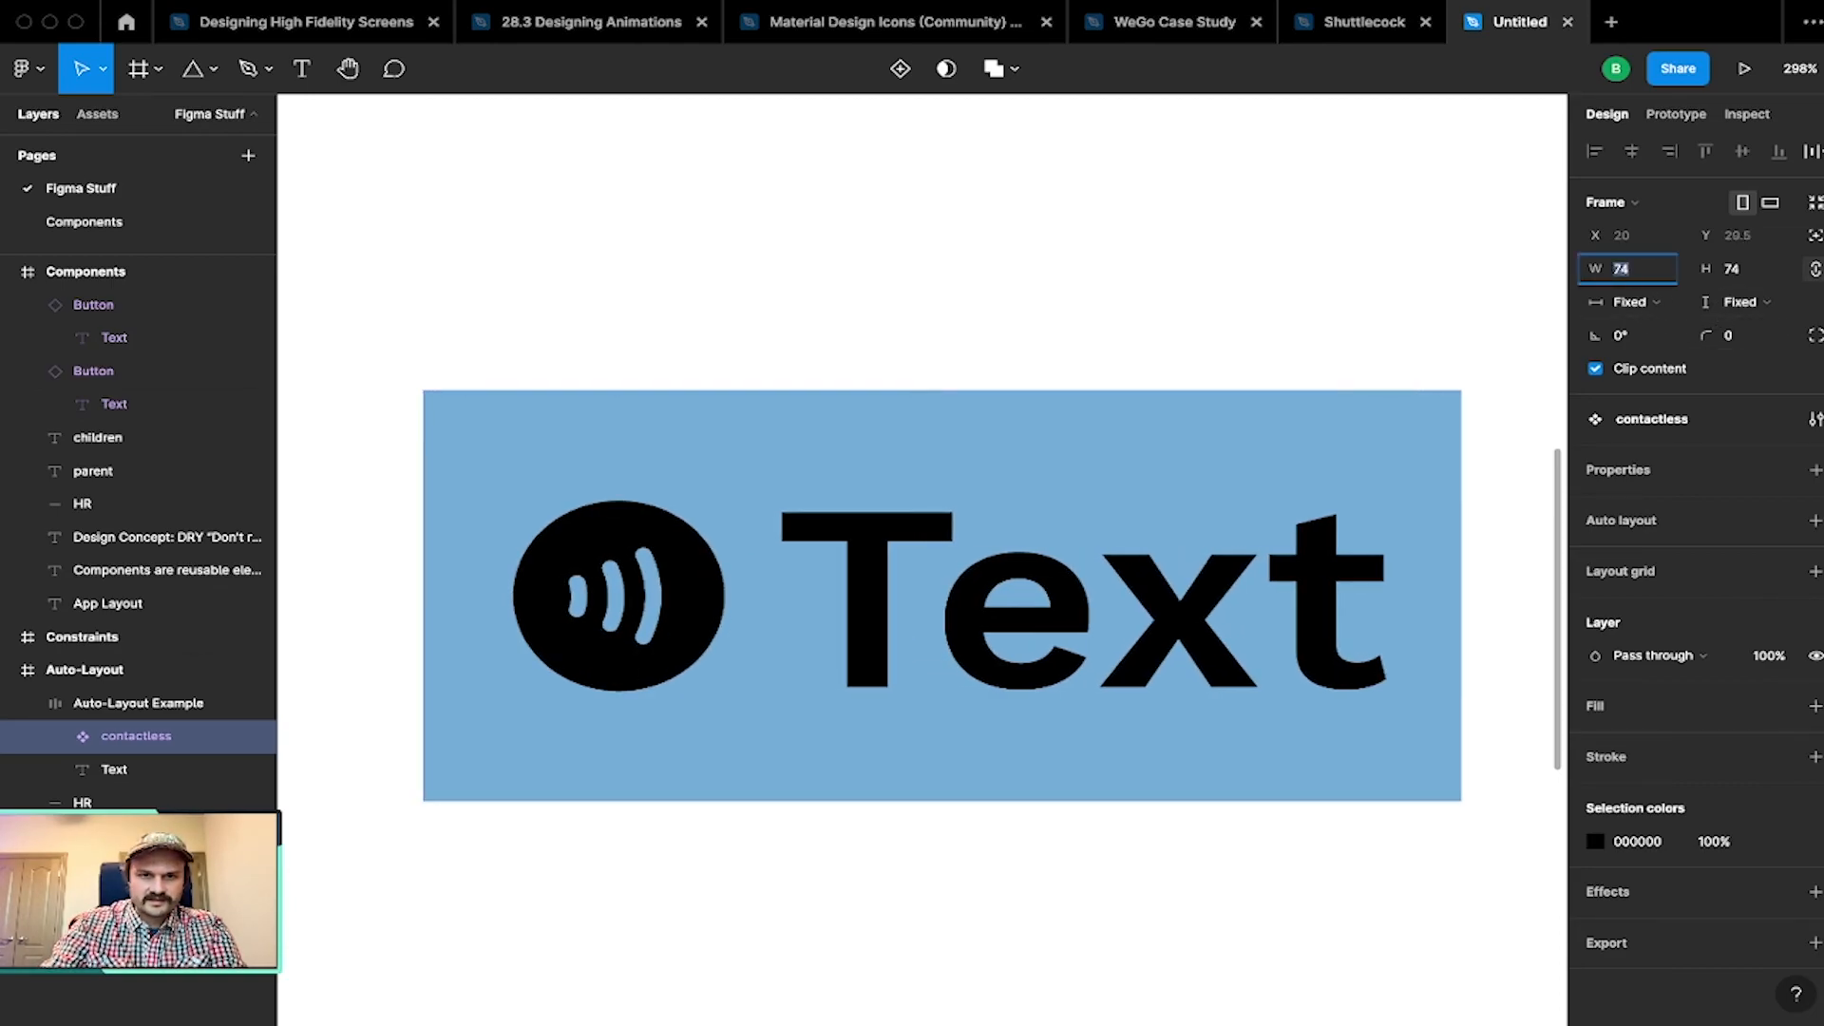
pyautogui.press('Down')
pyautogui.press('Down')
pyautogui.click(1132, 240)
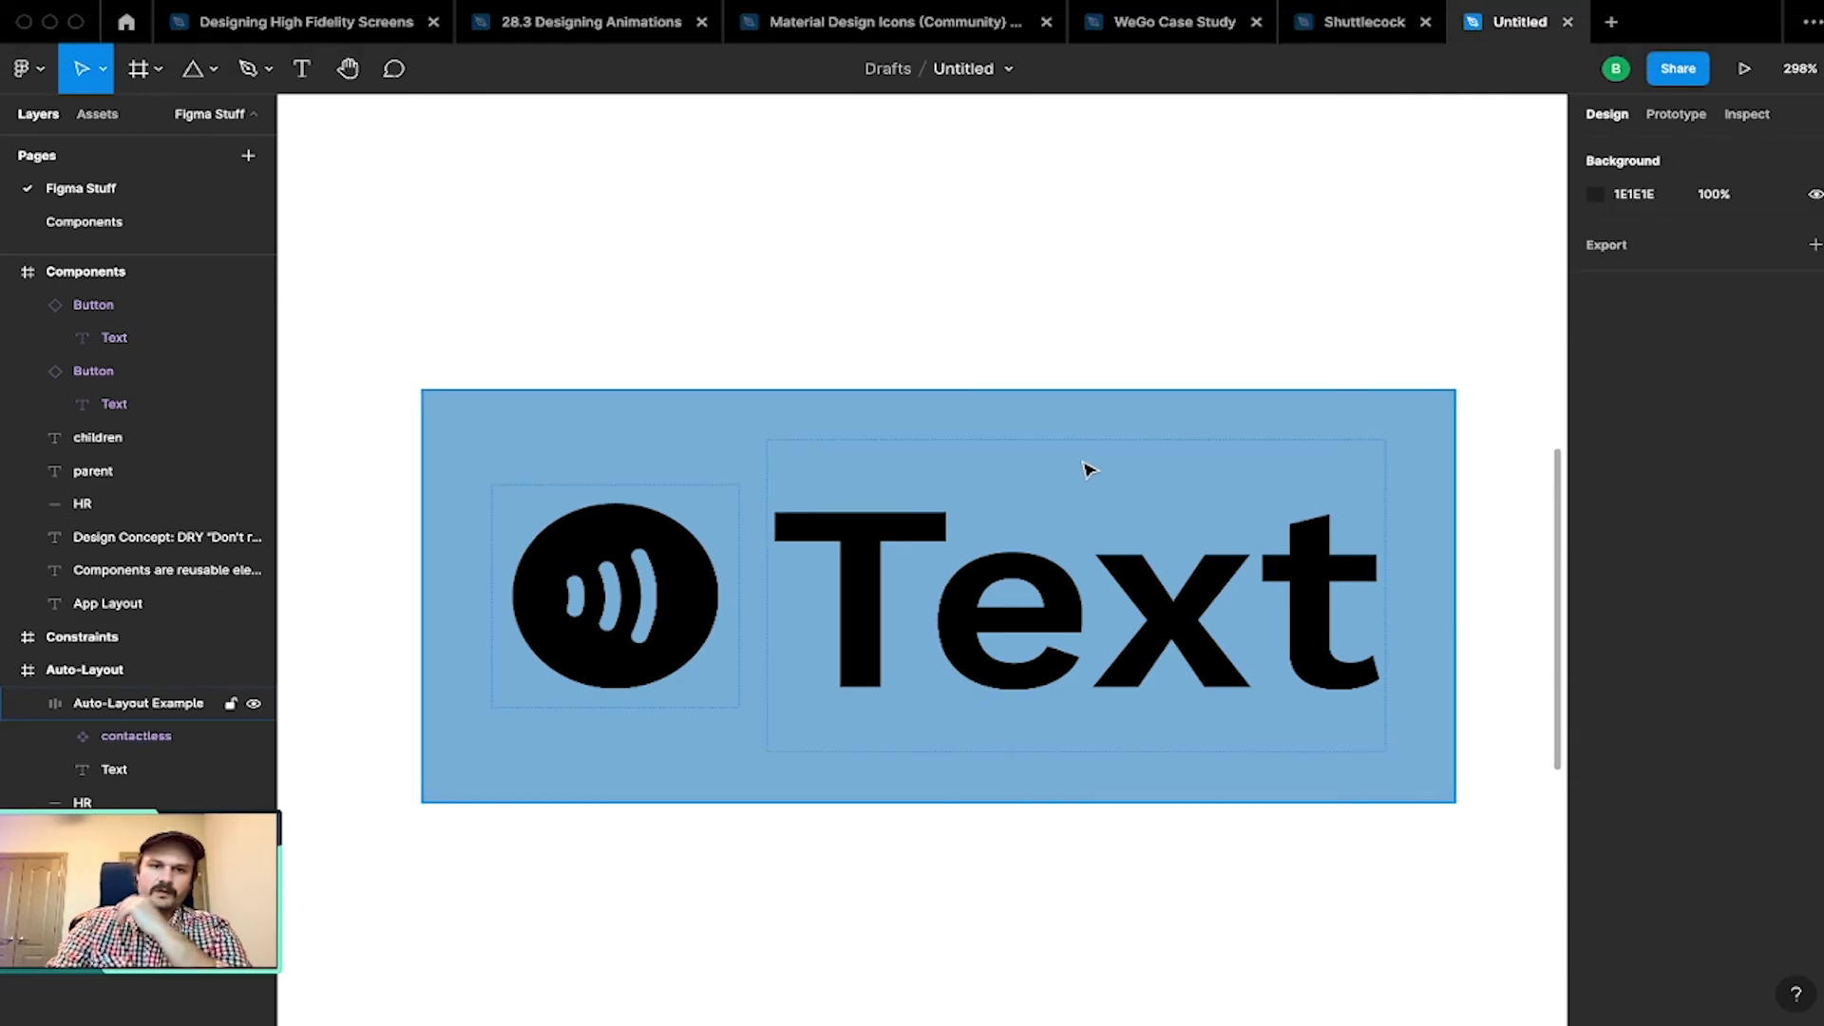
# Step: Set the corner radius of the Auto-Layout Example frame to 12
pyautogui.click(1273, 456)
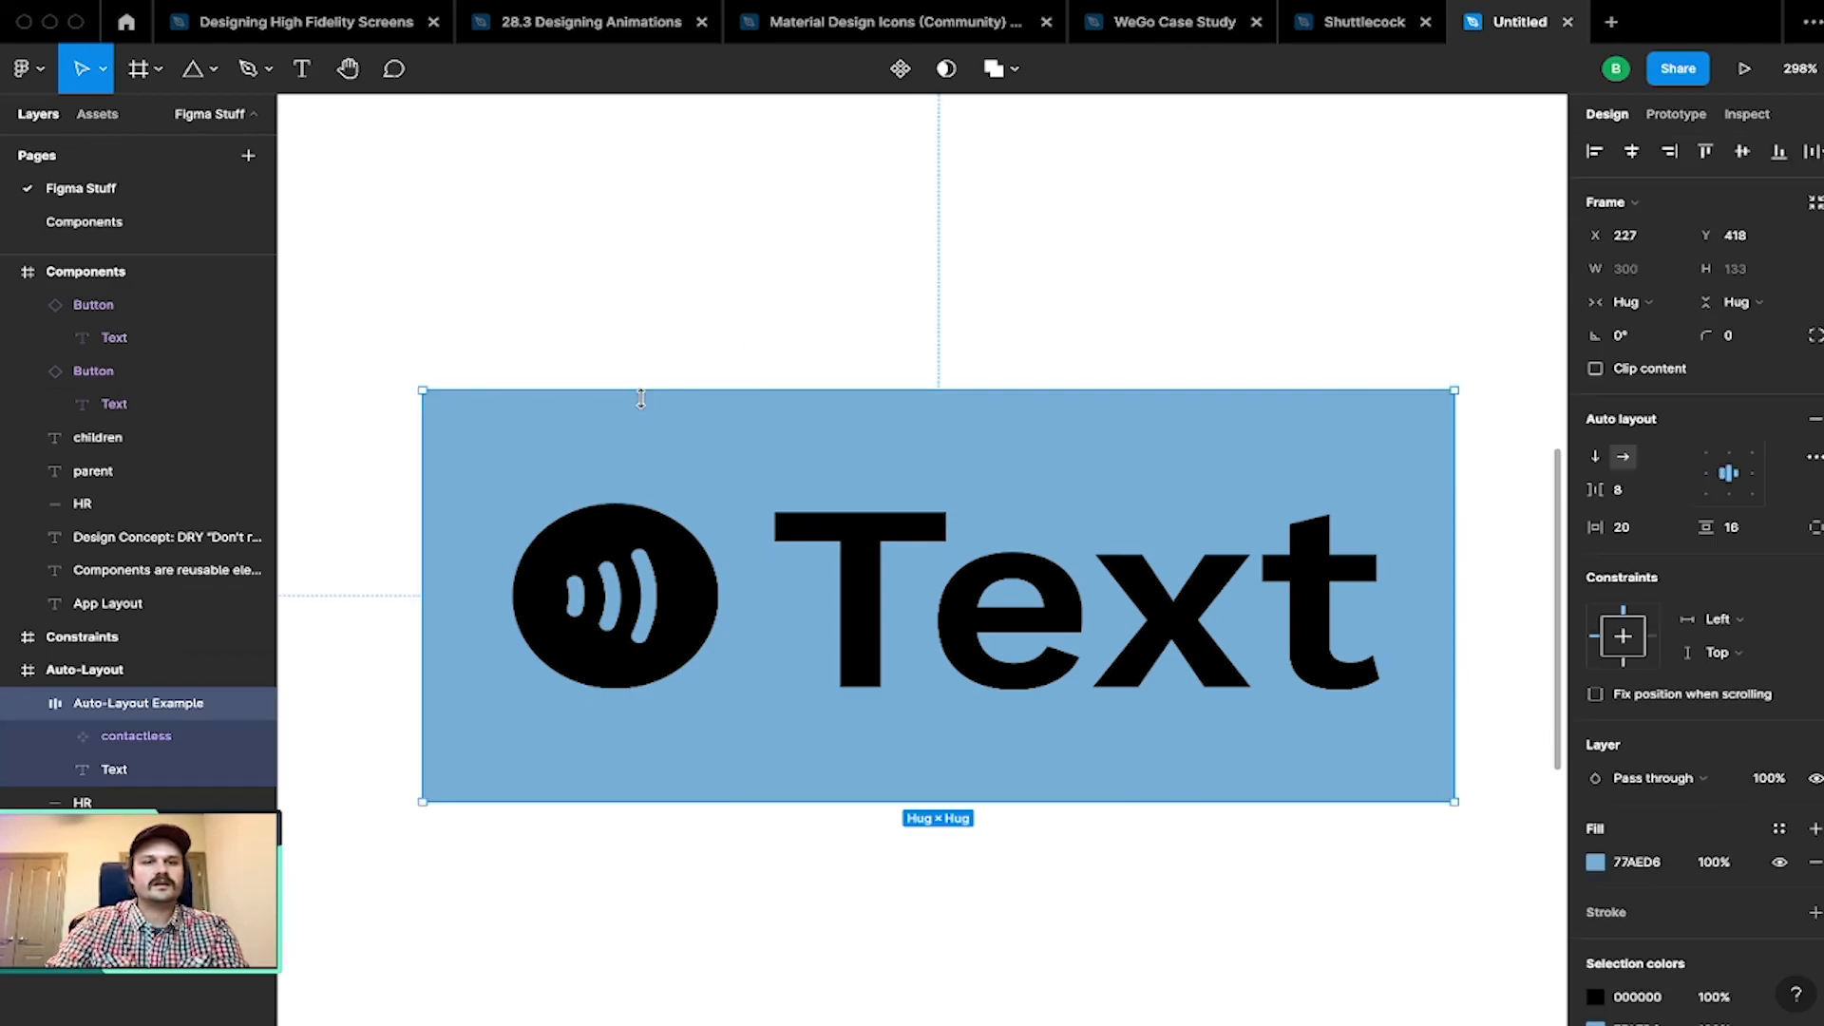
pyautogui.click(1741, 337)
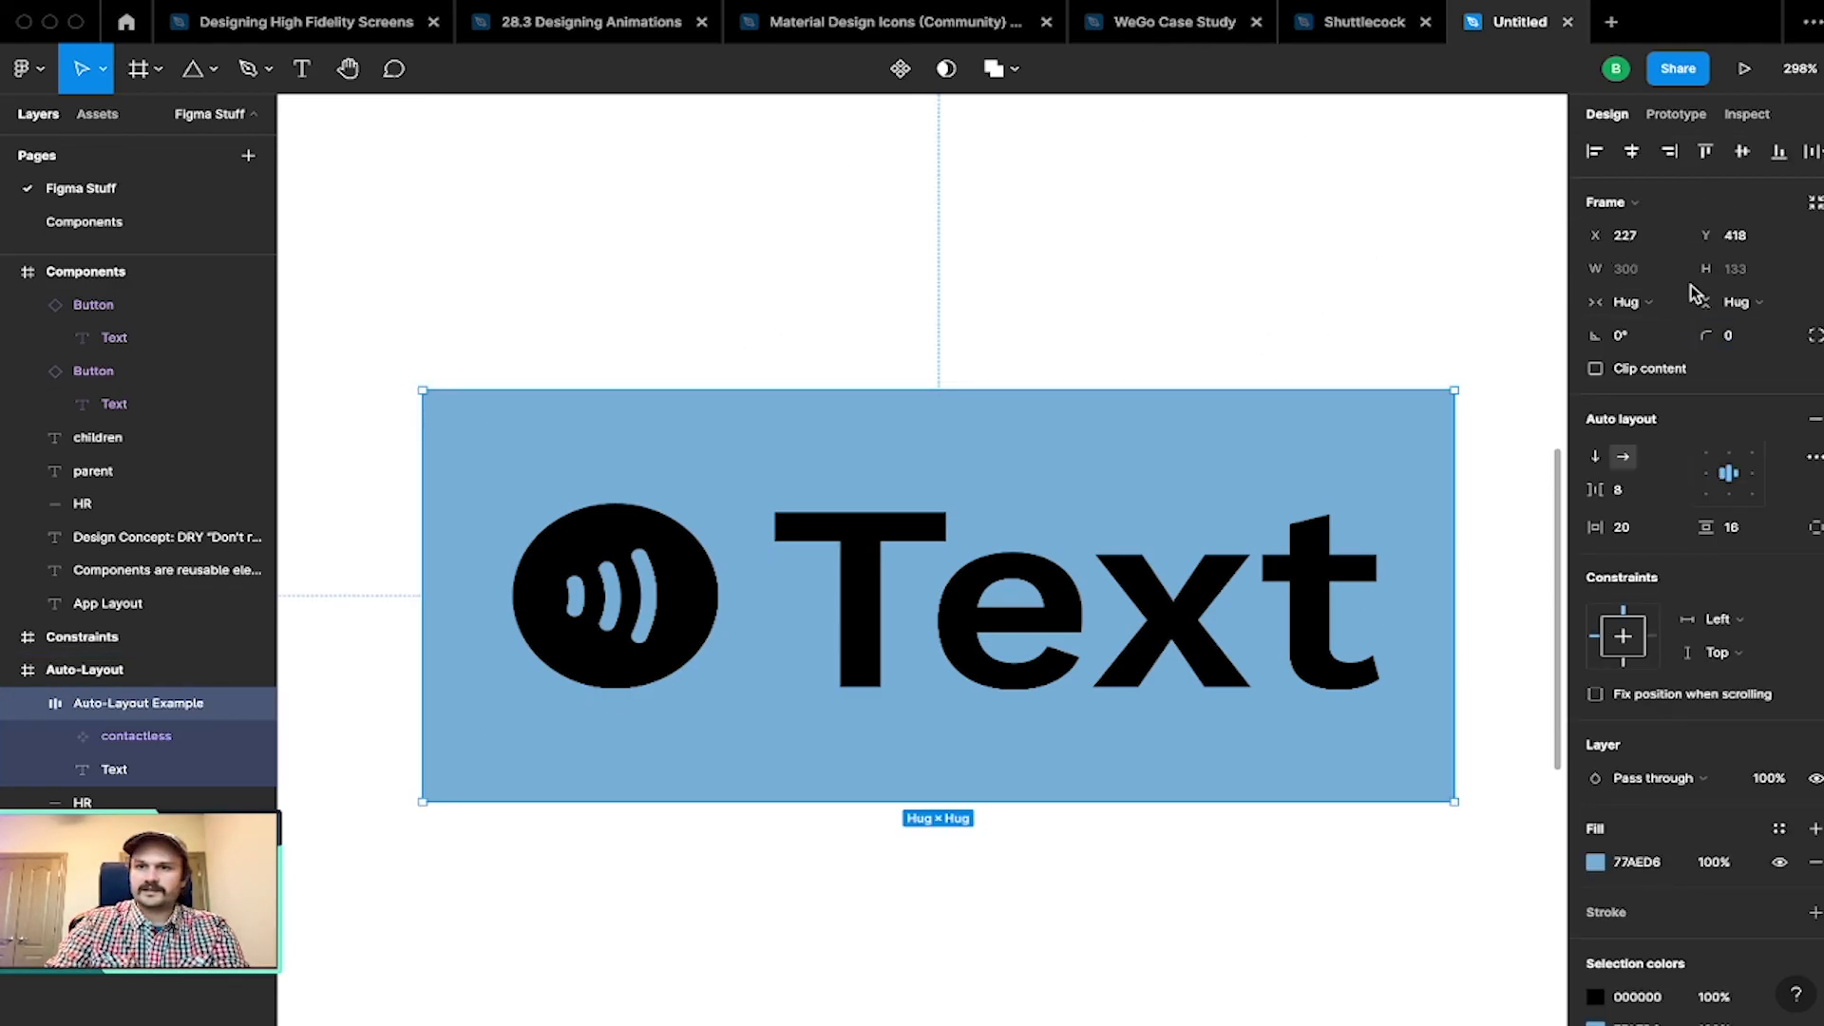
pyautogui.write('12')
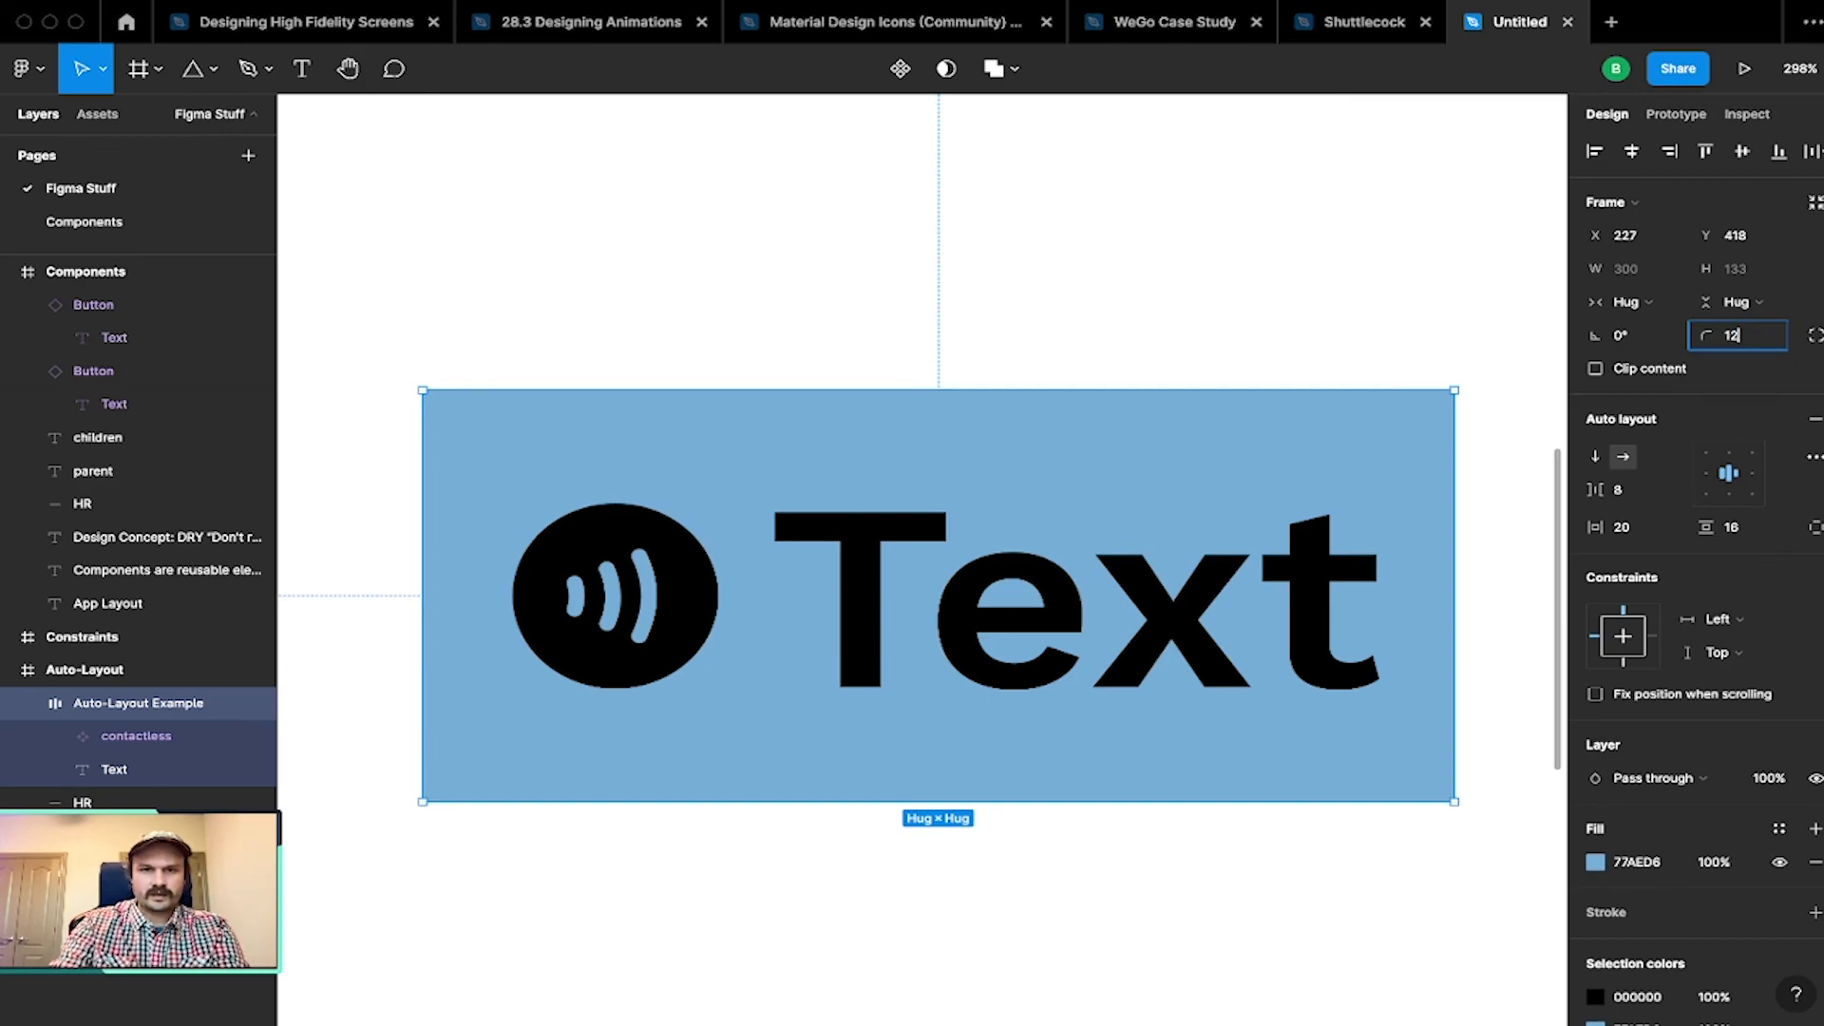
pyautogui.press('Return')
pyautogui.click(1268, 247)
# Step: Replace the text inside the Auto-Layout Example frame with "Listen"
pyautogui.press('t')
pyautogui.click(1083, 570)
pyautogui.hotkey('ctrl', 'a')
pyautogui.write('Listen')
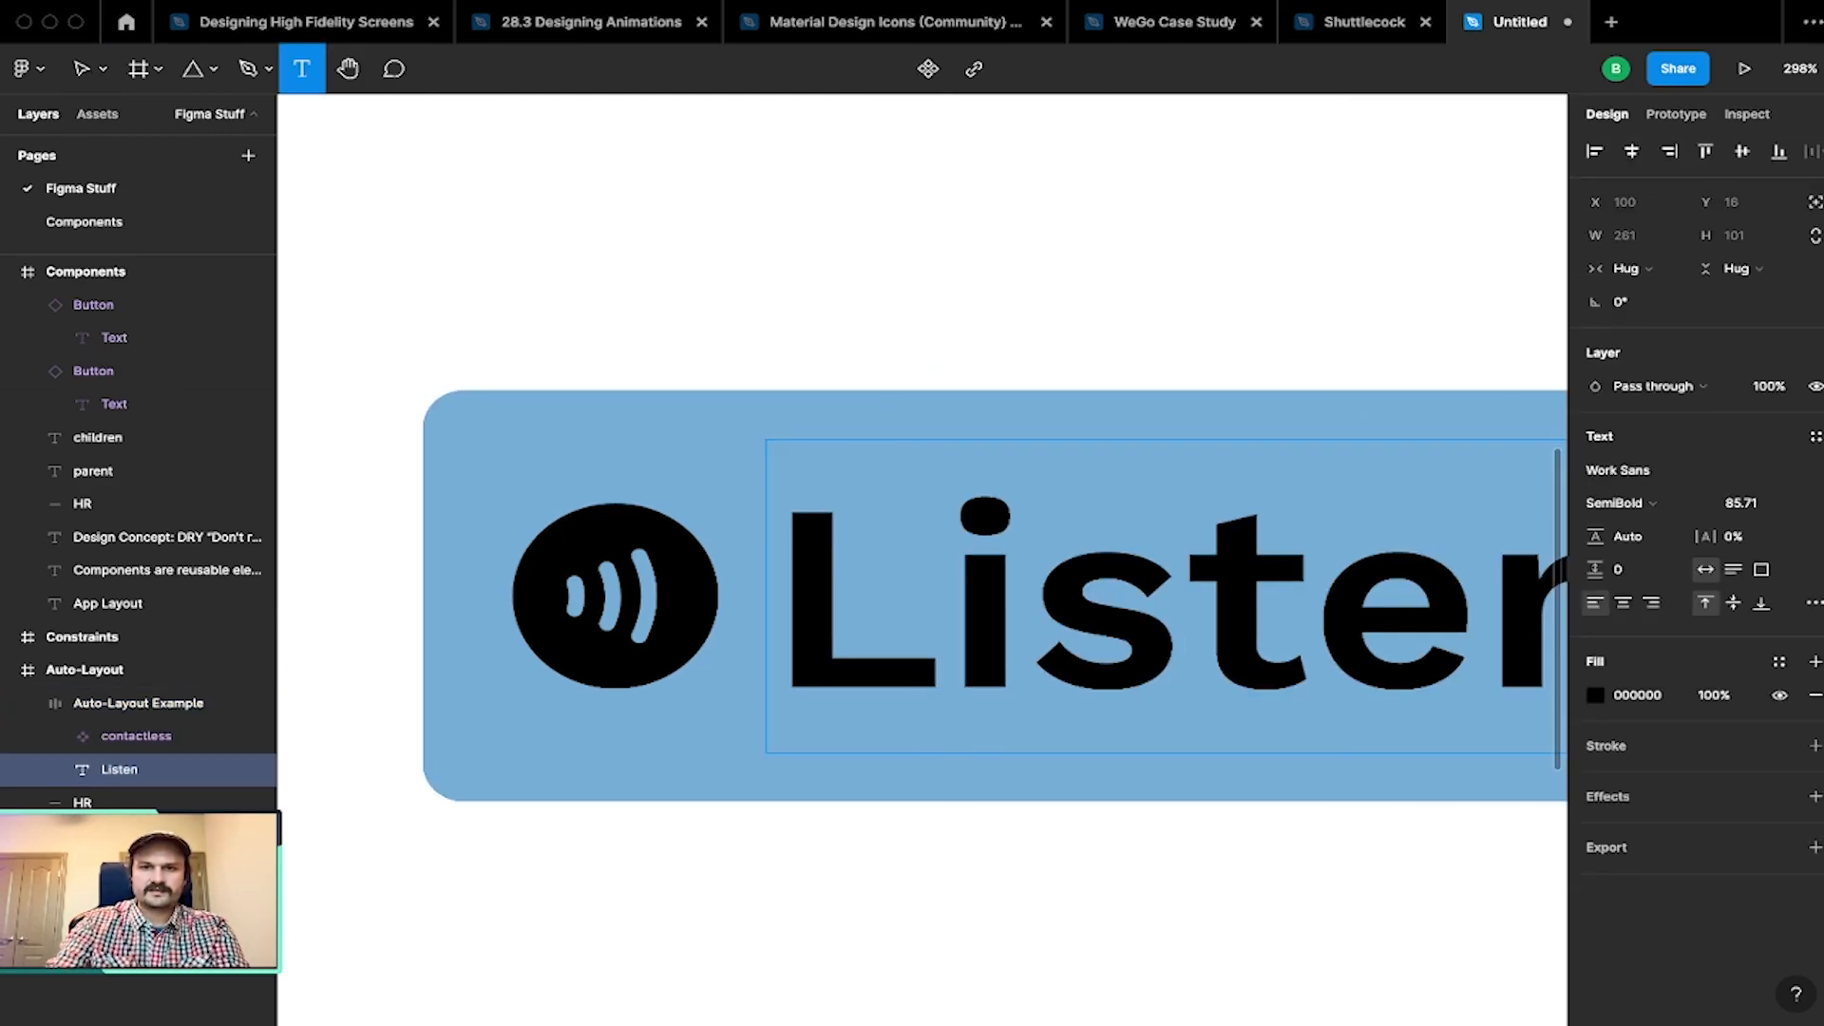
# Step: Change the font weight of the whole Listen text to Medium
pyautogui.hotkey('ctrl', 'a')
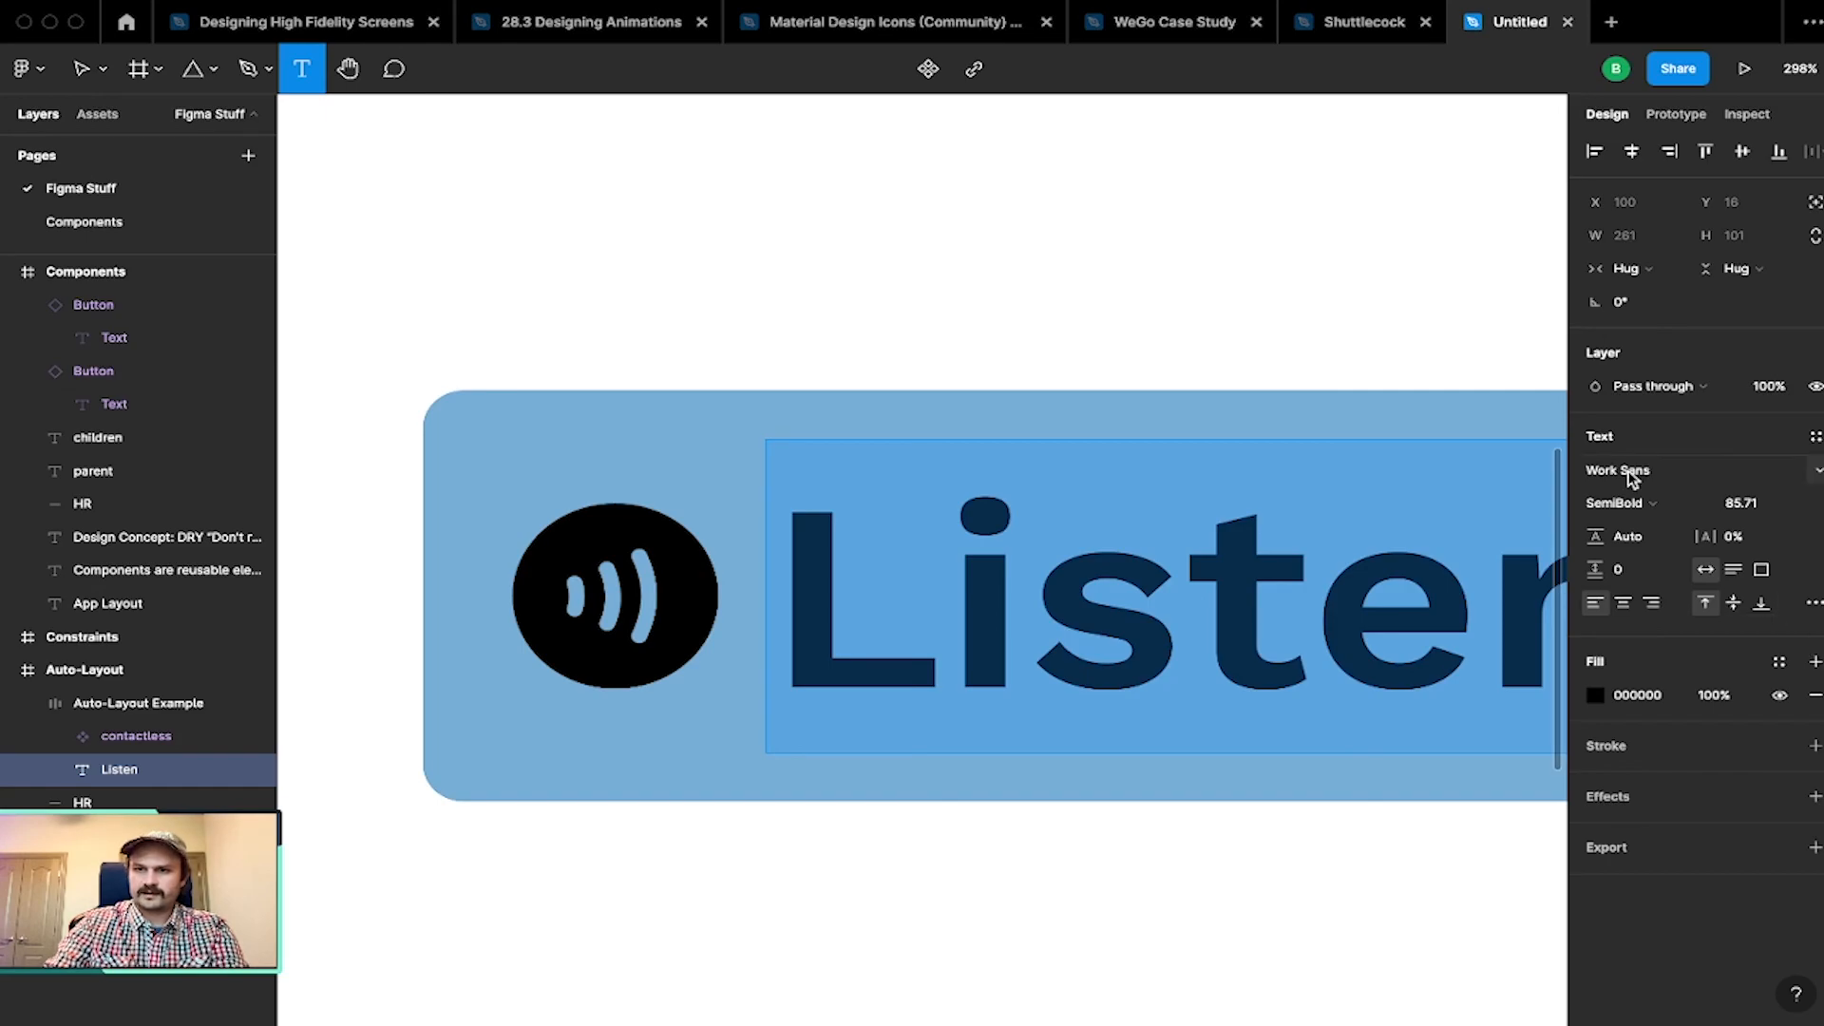
pyautogui.click(1638, 510)
pyautogui.click(1642, 484)
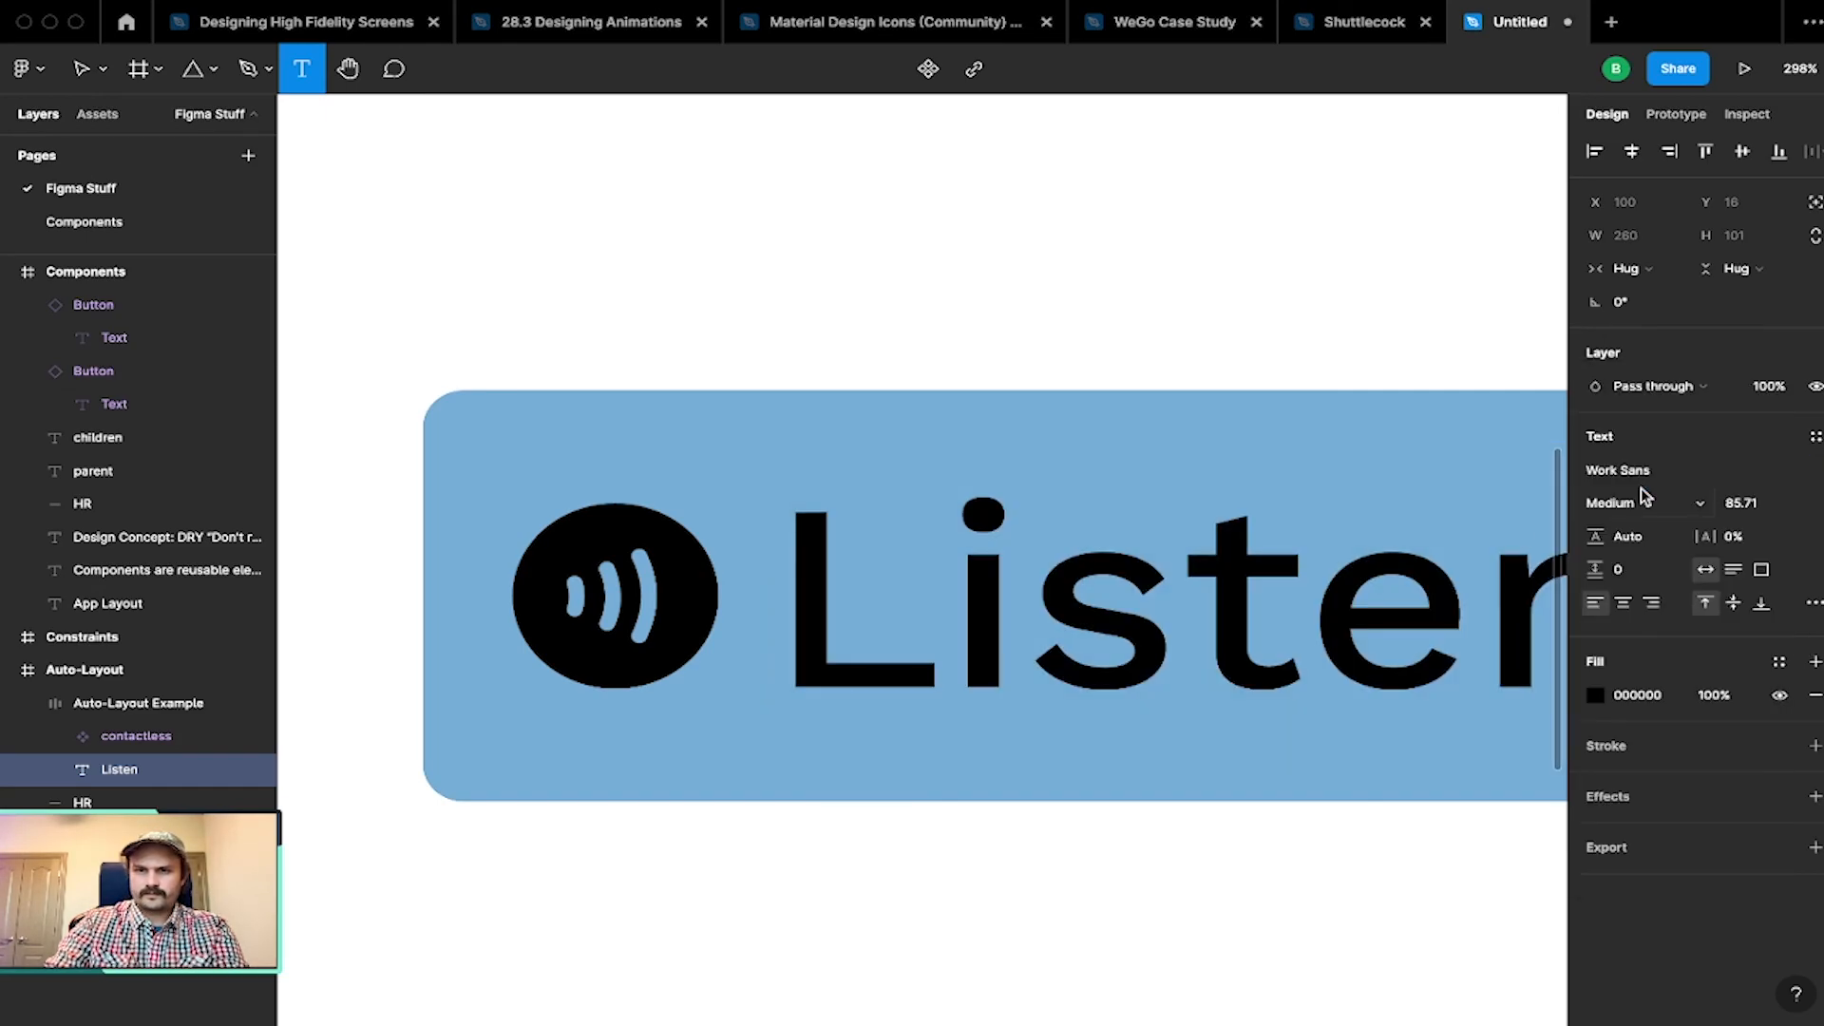
pyautogui.press('Escape')
pyautogui.click(1013, 879)
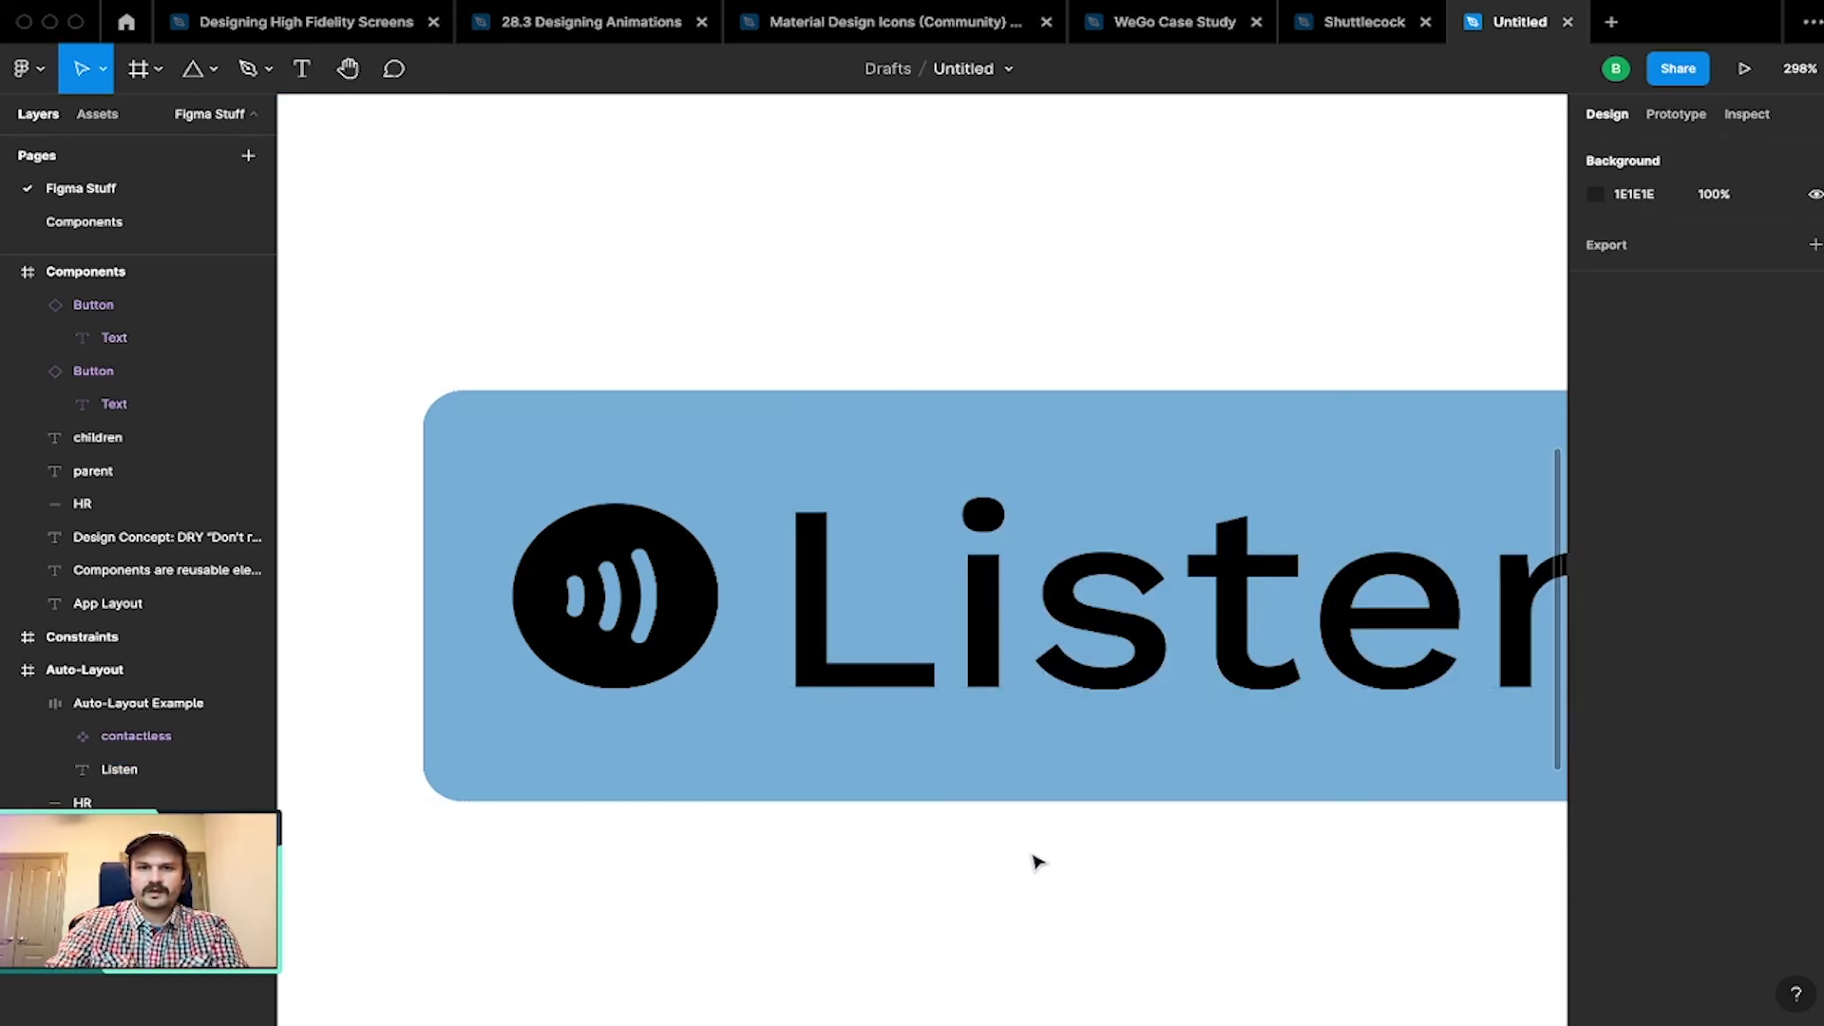
# Step: Try reducing only the bottom padding of the Auto-Layout Example frame to 0 on the canvas
pyautogui.rightClick(1038, 862)
pyautogui.click(839, 936)
pyautogui.scroll(-5, 840, 959)
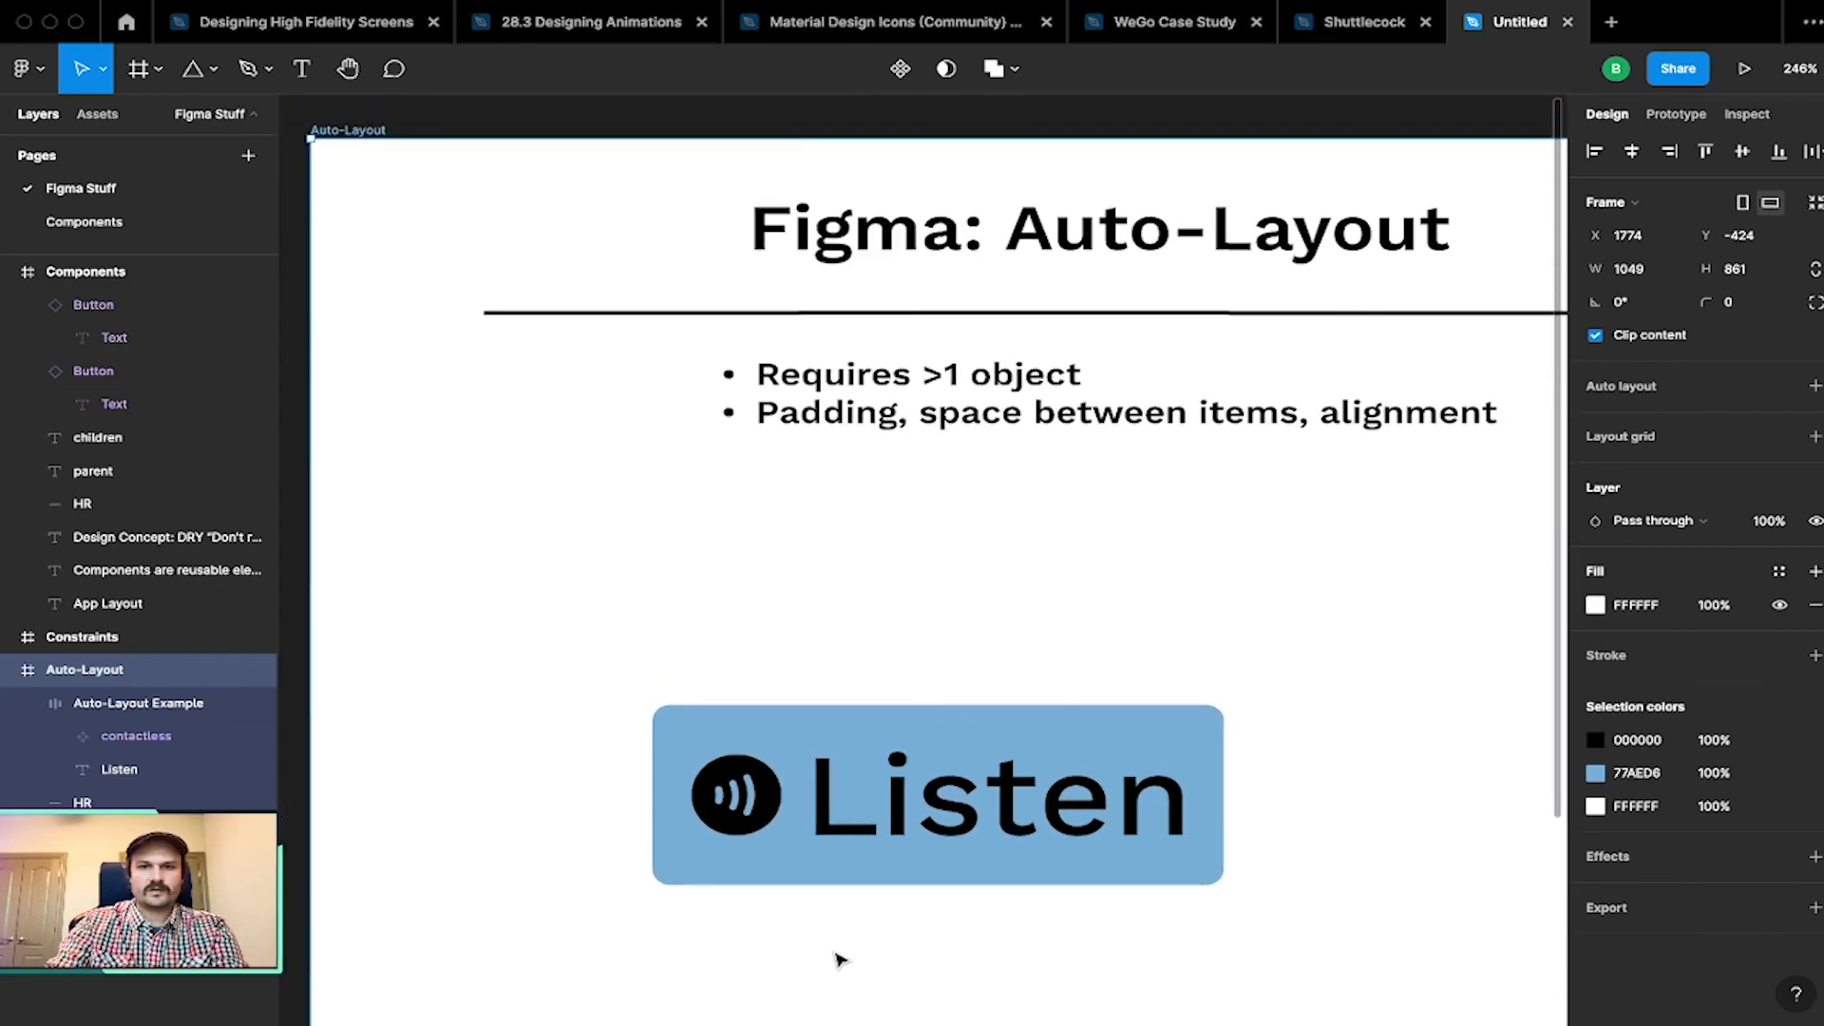
pyautogui.scroll(-3, 840, 959)
pyautogui.click(759, 823)
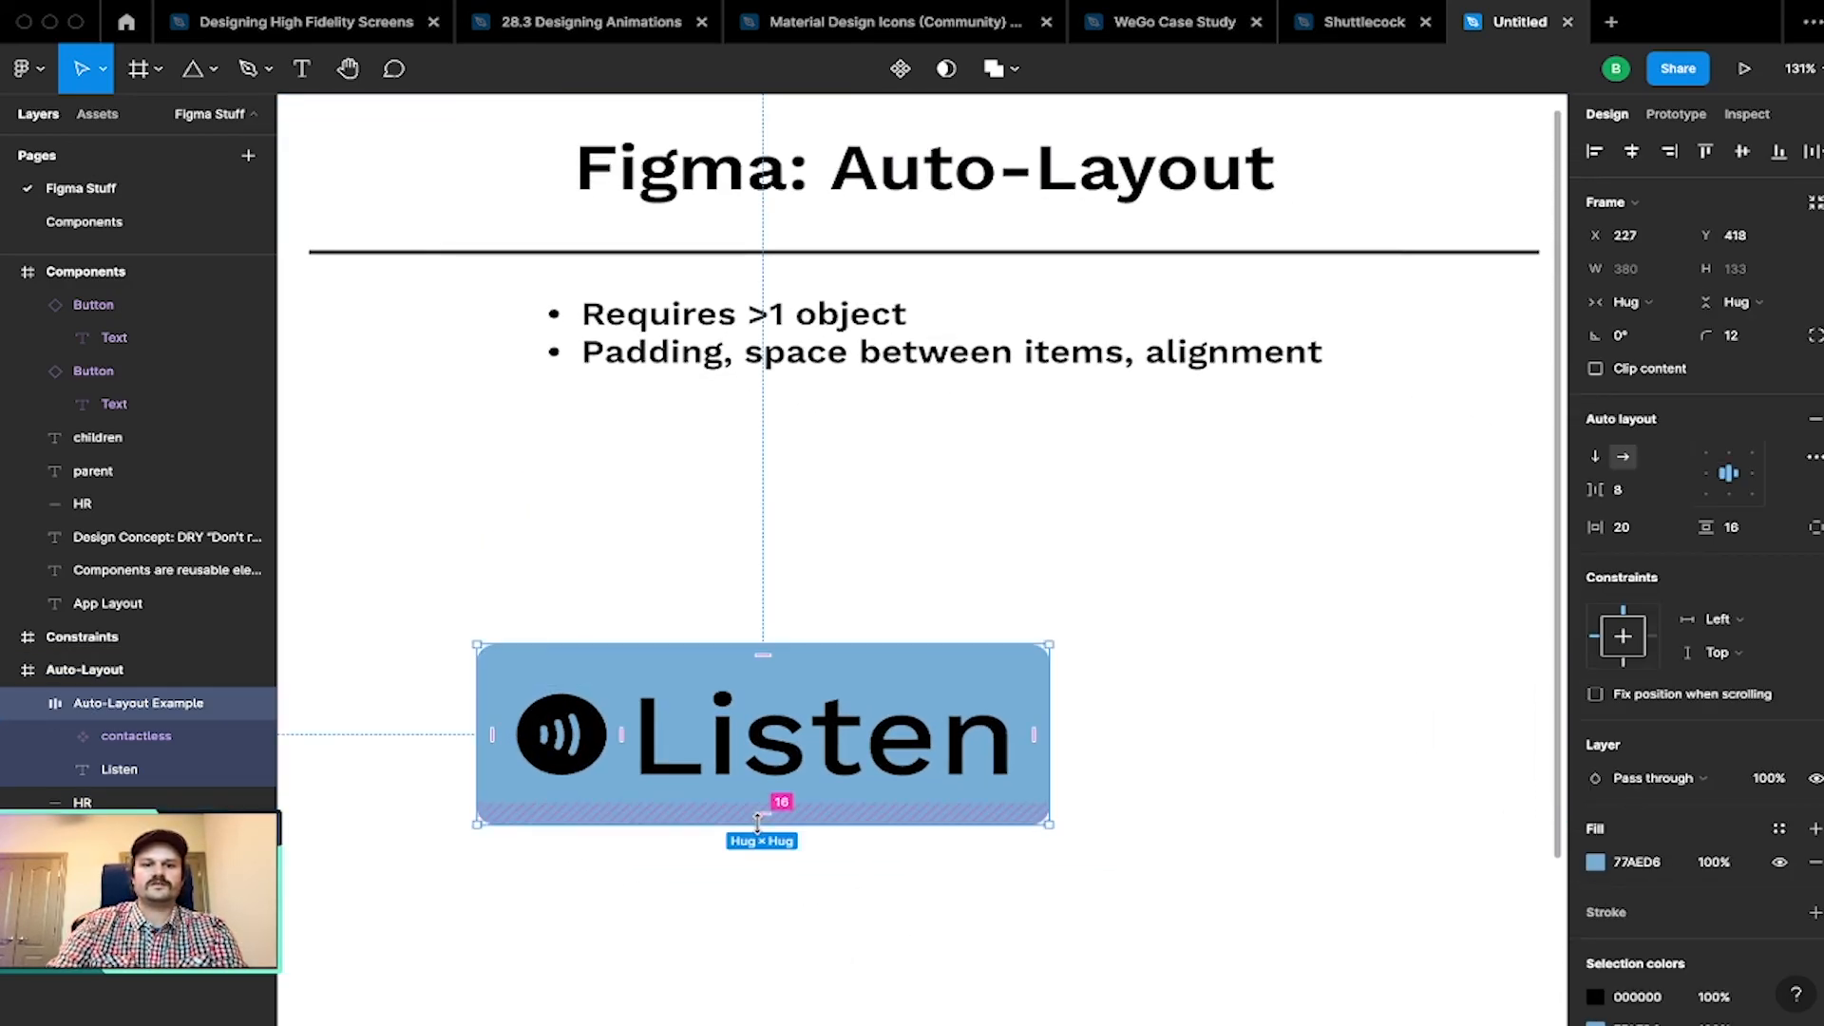
pyautogui.click(760, 803)
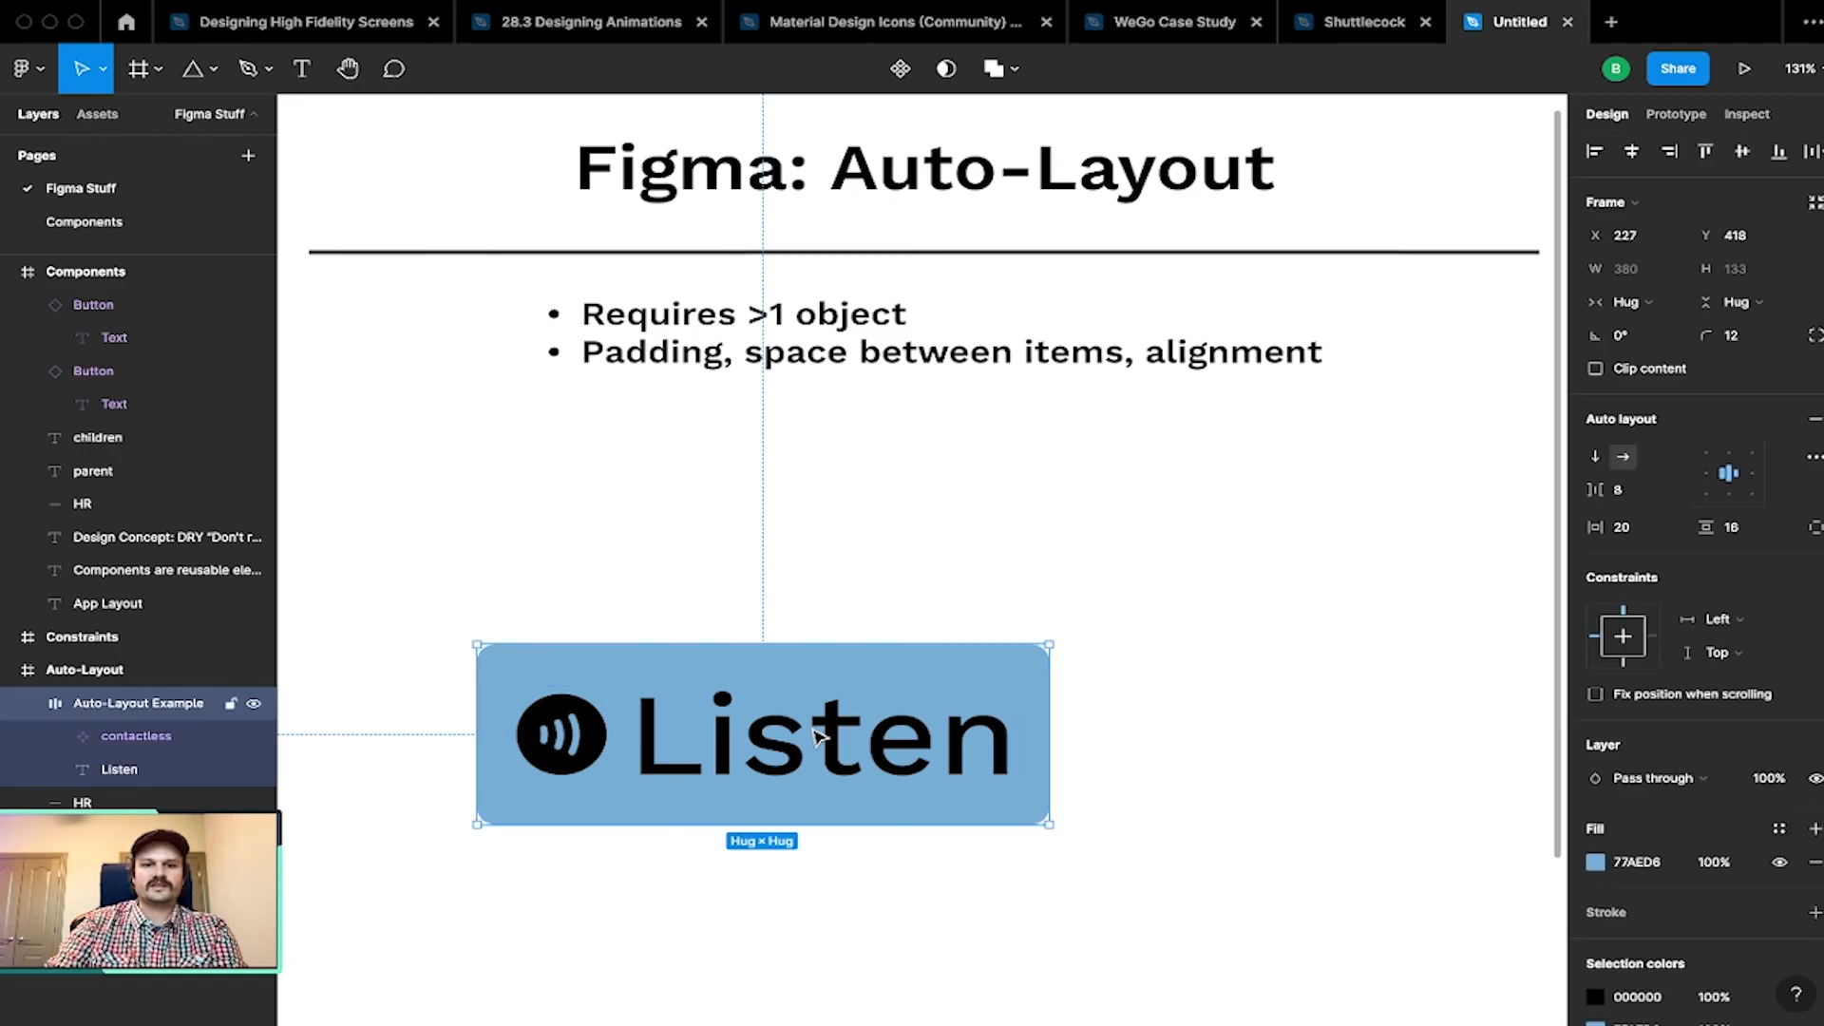
pyautogui.moveTo(770, 803); pyautogui.dragTo(745, 696)
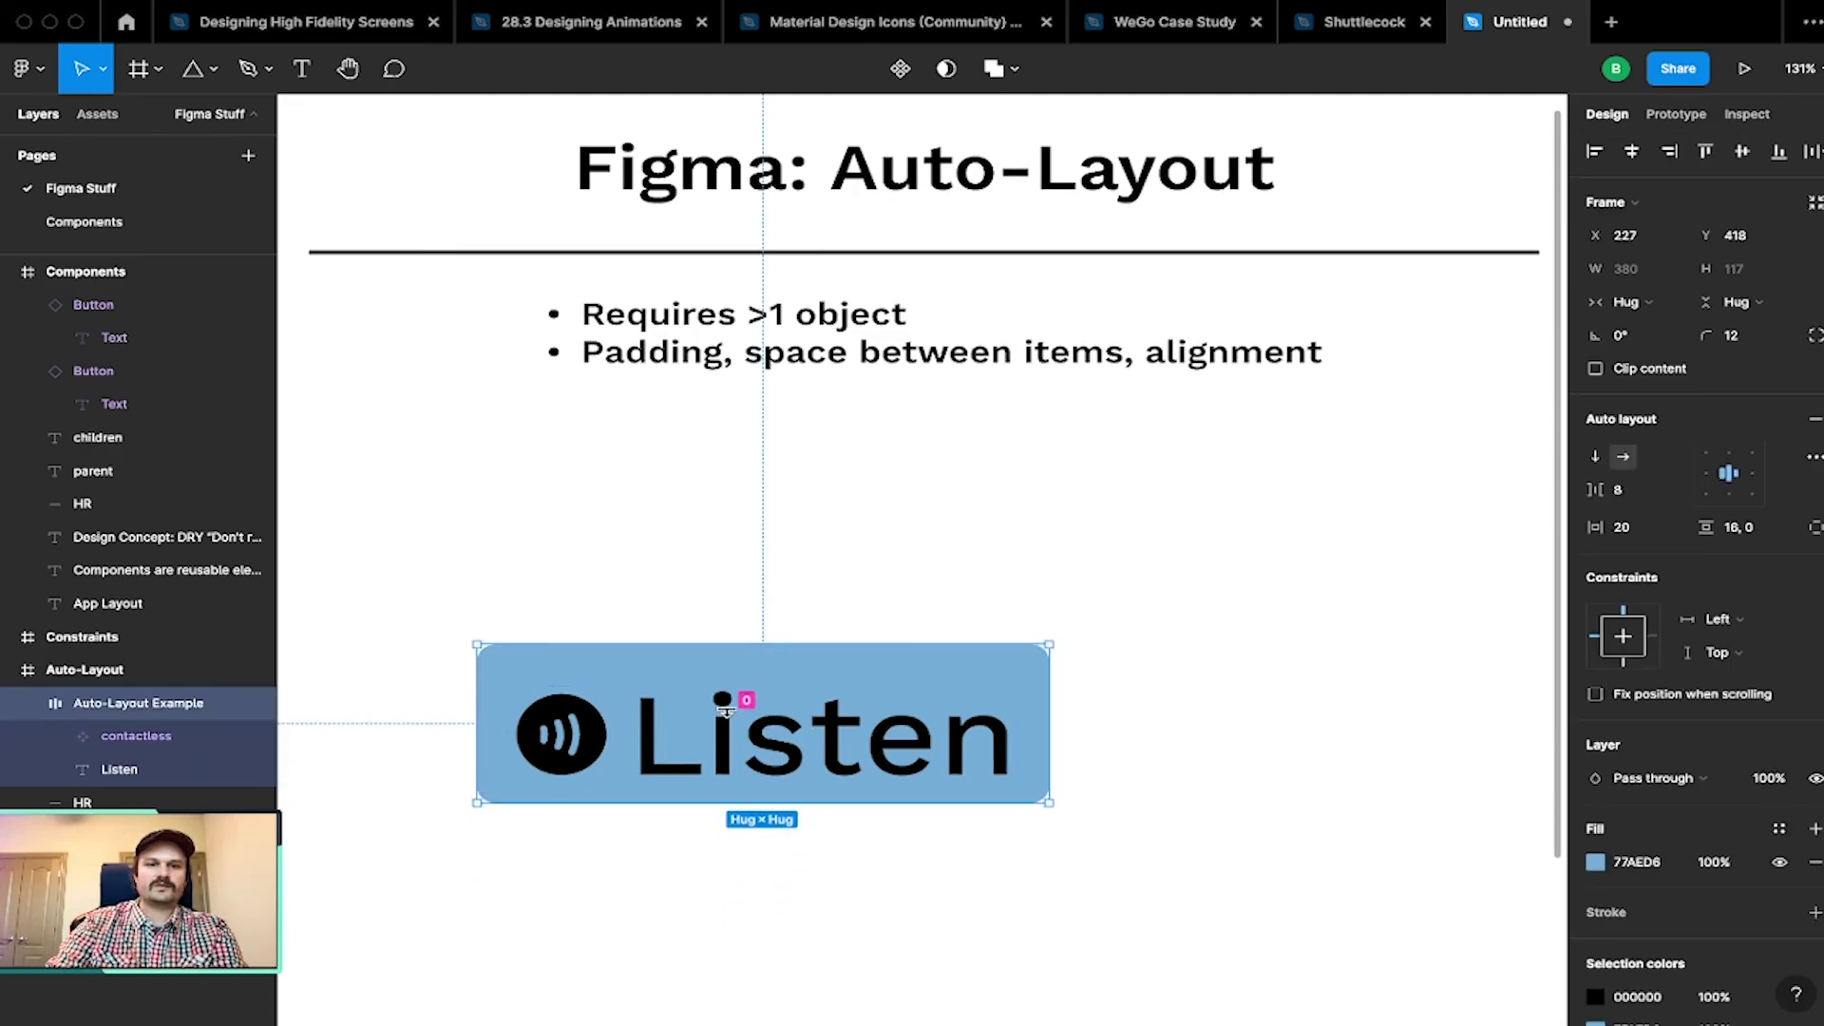
pyautogui.click(1006, 391)
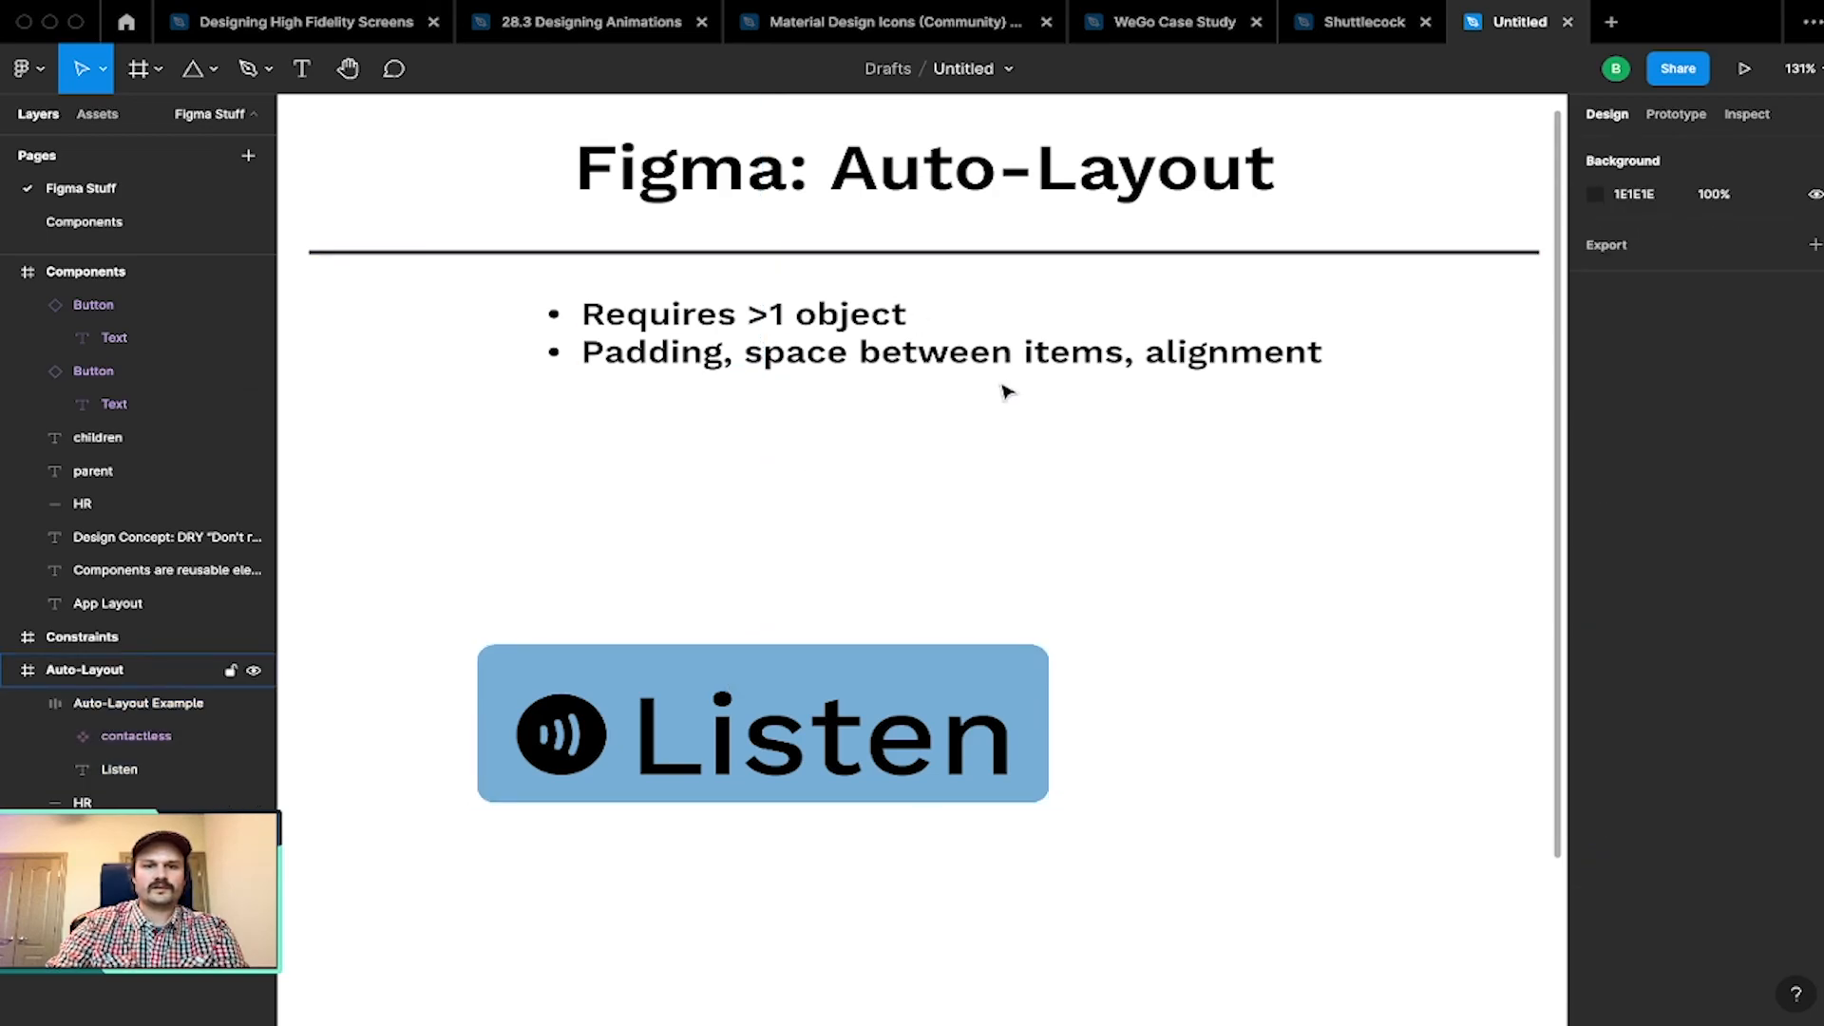
# Step: Undo the bottom padding change on the Auto-Layout Example frame and leave nothing selected
pyautogui.press('super+z')
pyautogui.press('super+z')
pyautogui.click(1006, 391)
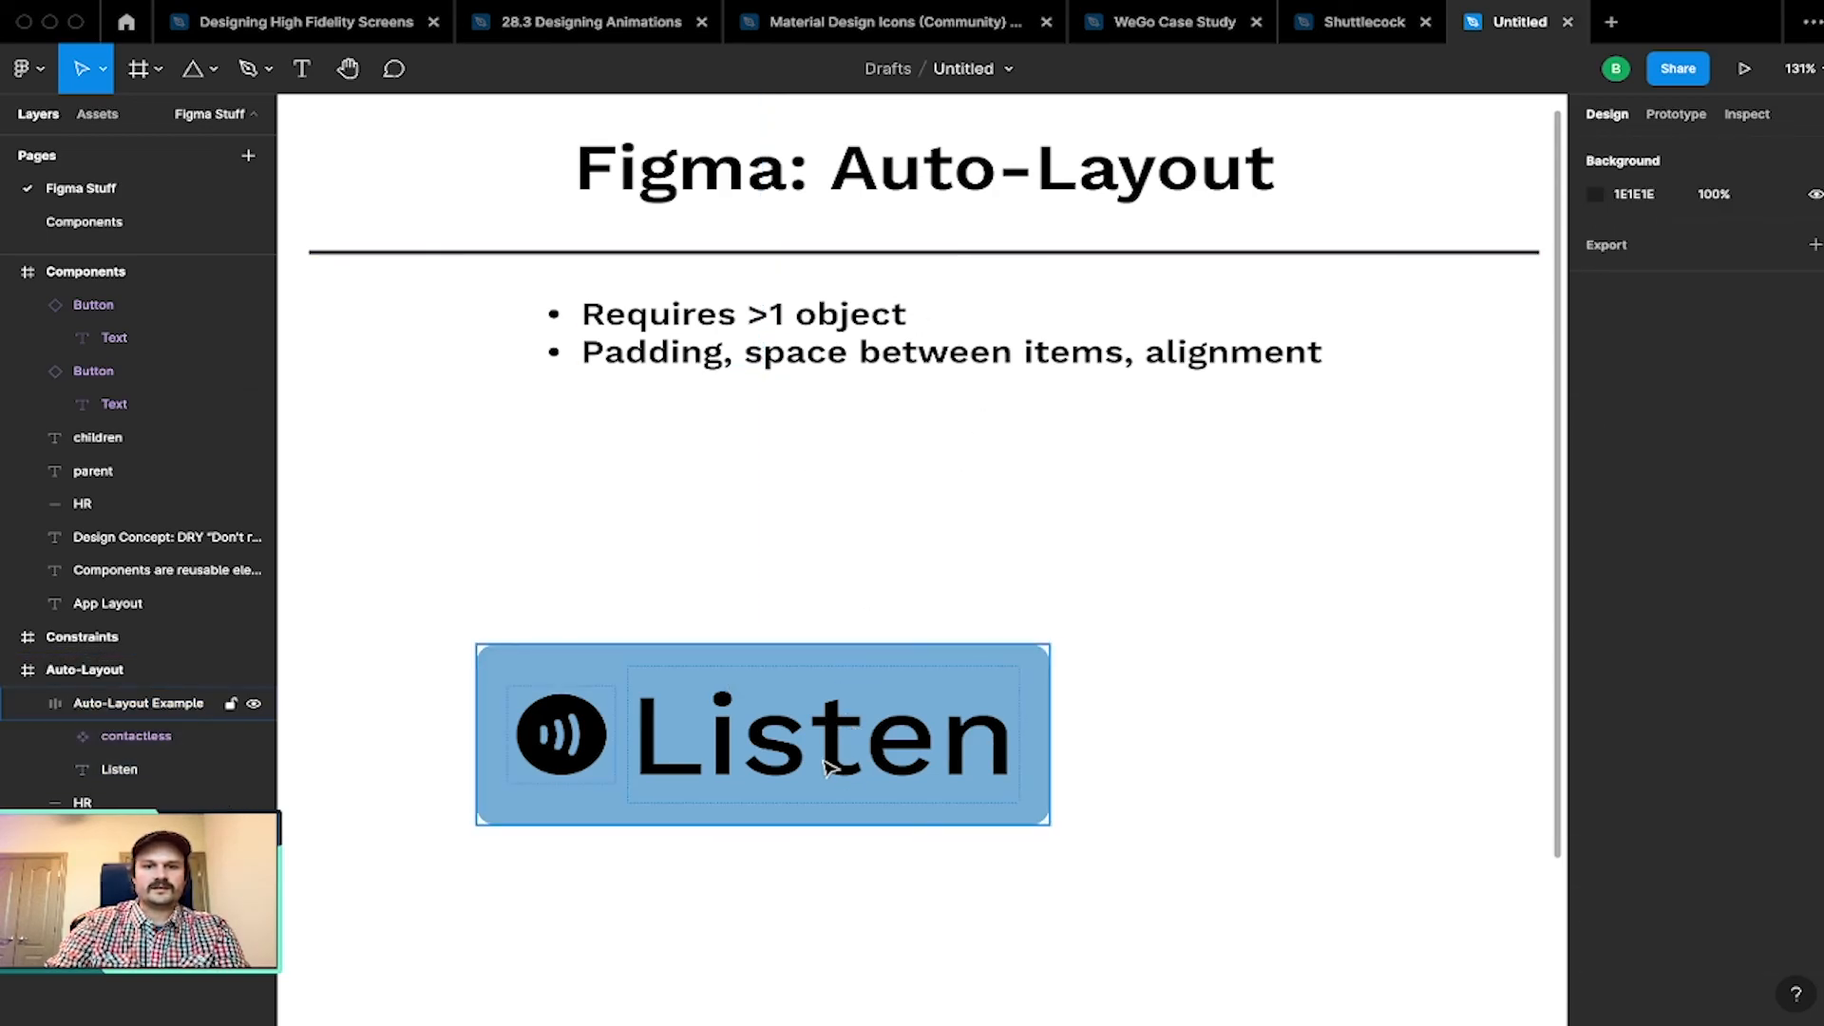
pyautogui.click(868, 684)
pyautogui.click(1155, 594)
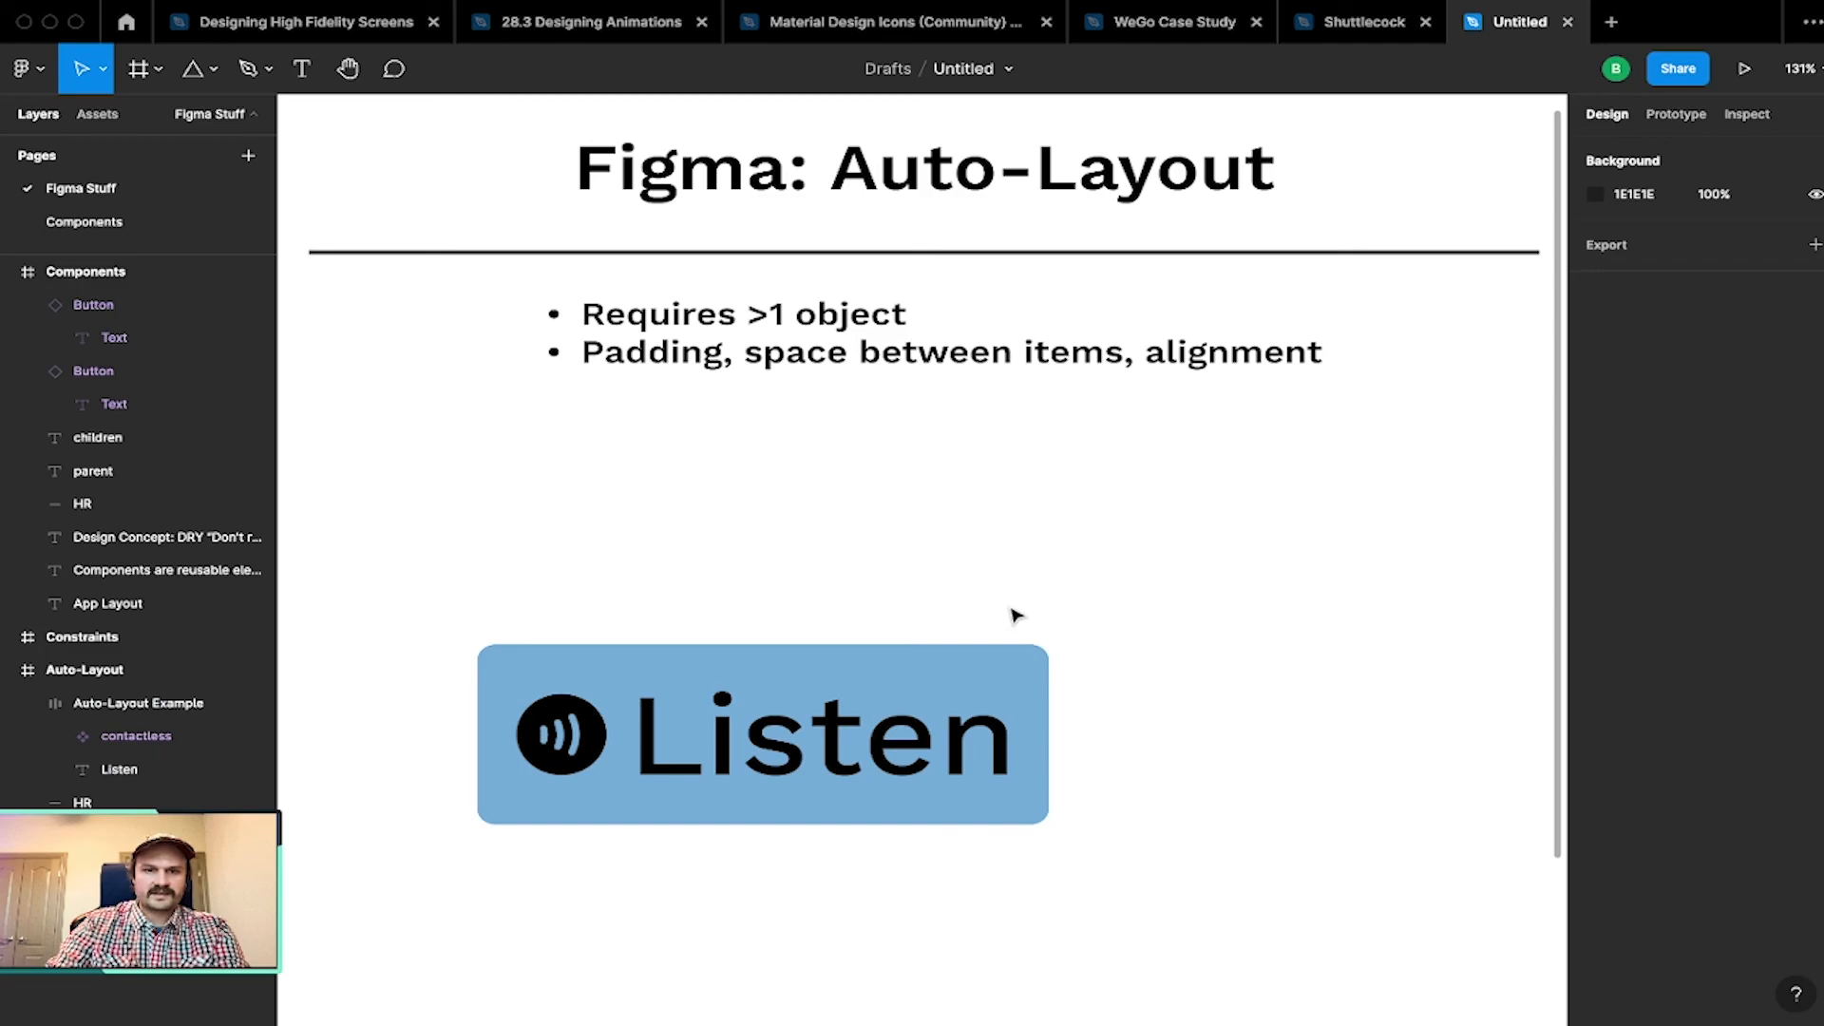
# Step: Set the vertical padding of the Auto-Layout Example frame to 20
pyautogui.click(941, 703)
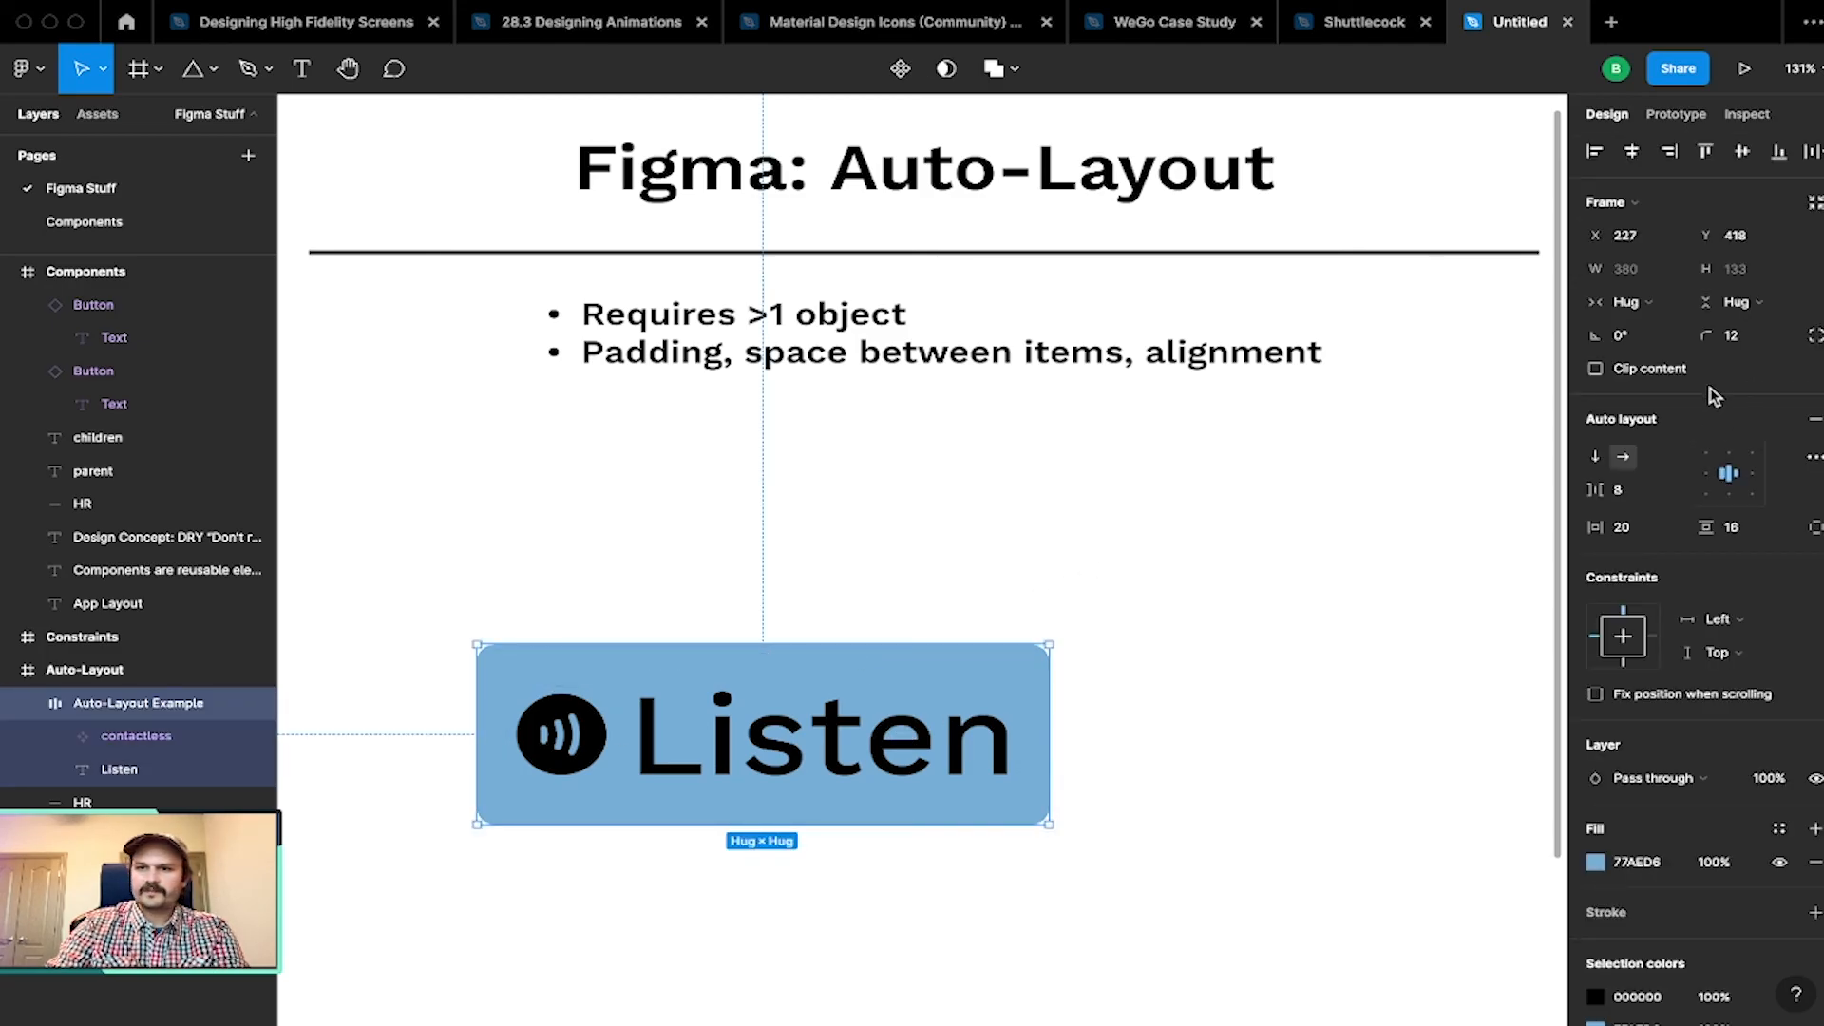
pyautogui.write('20')
pyautogui.press('Return')
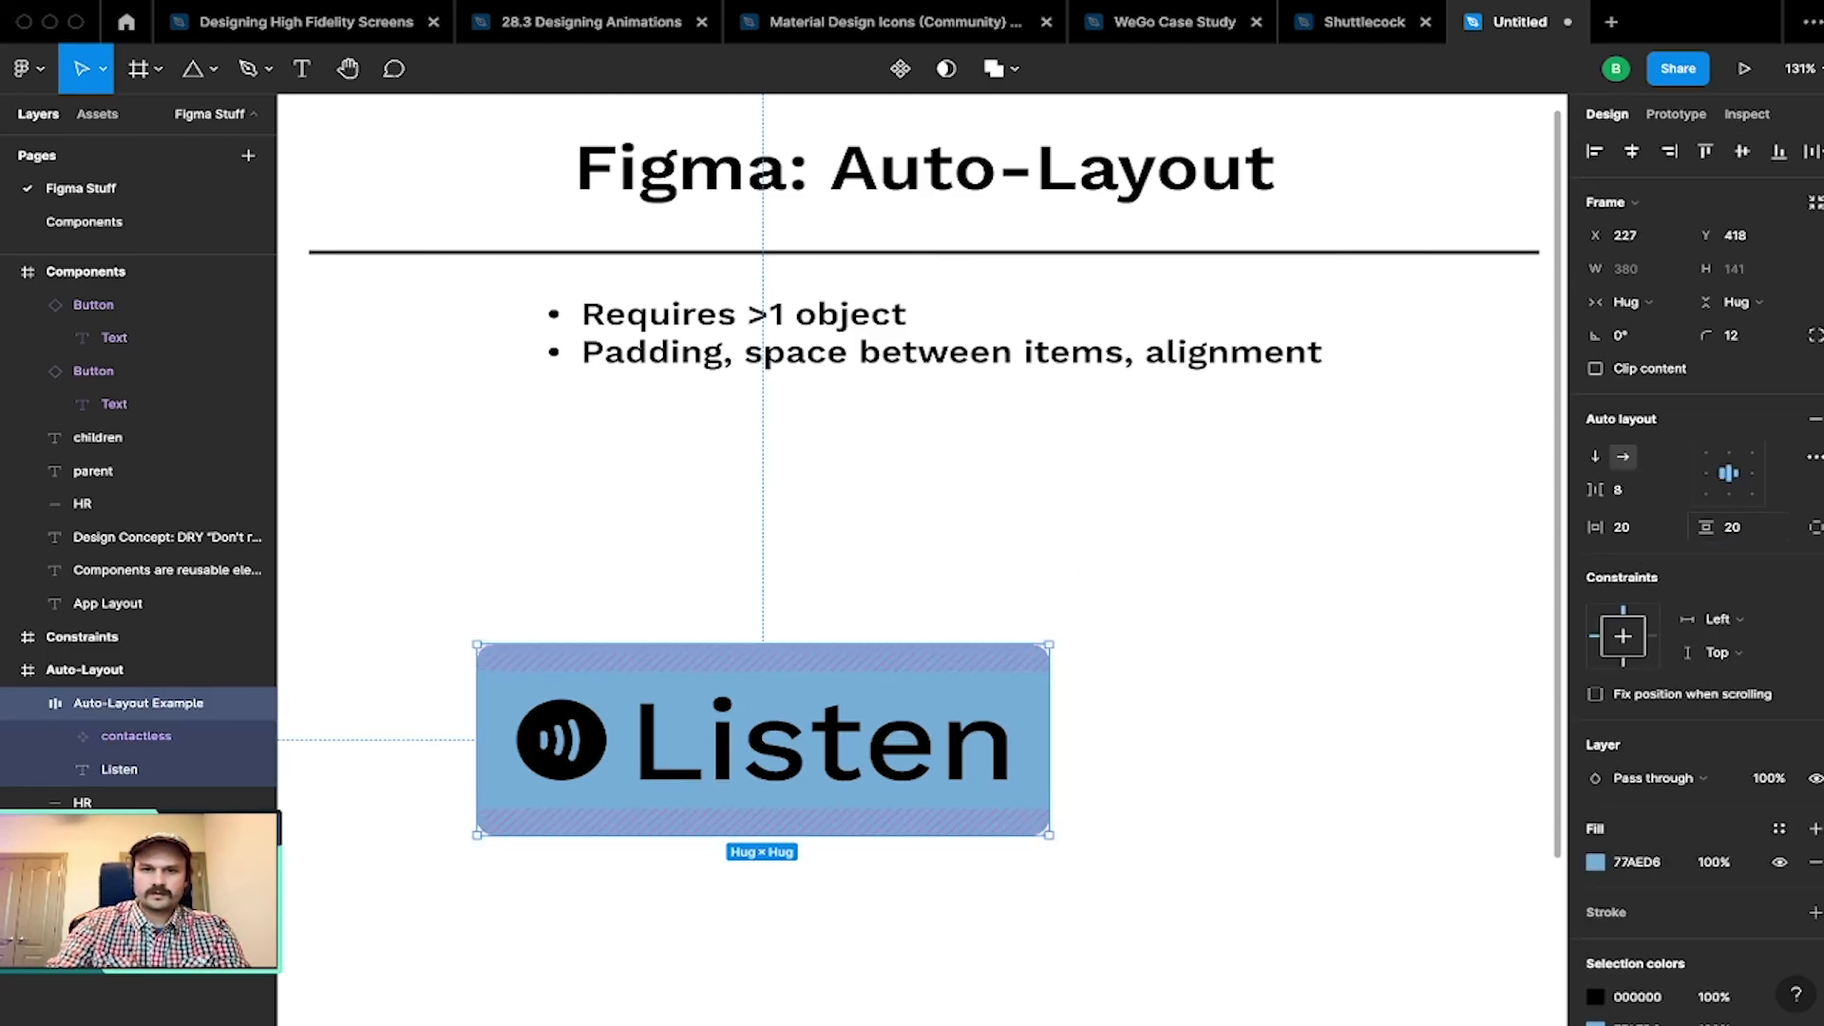
pyautogui.click(1276, 523)
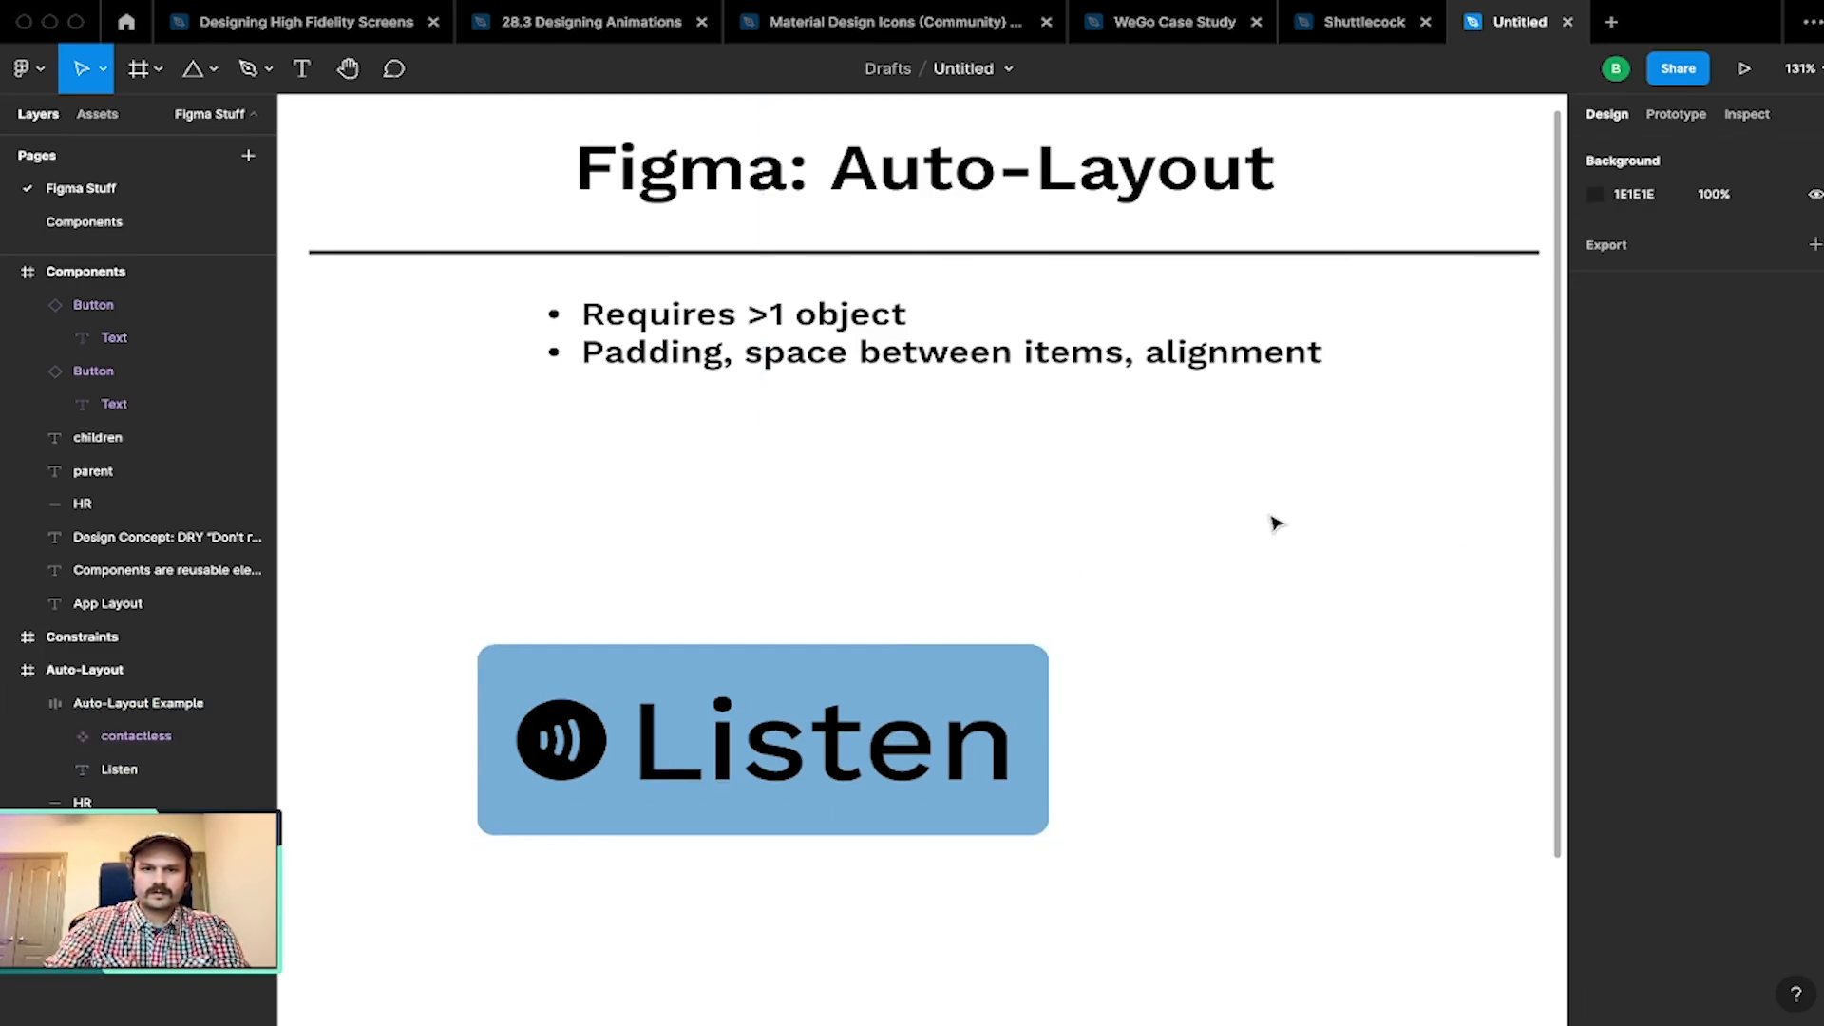
# Step: Lower the vertical padding of the Auto-Layout Example frame to 18 and deselect it
pyautogui.click(827, 657)
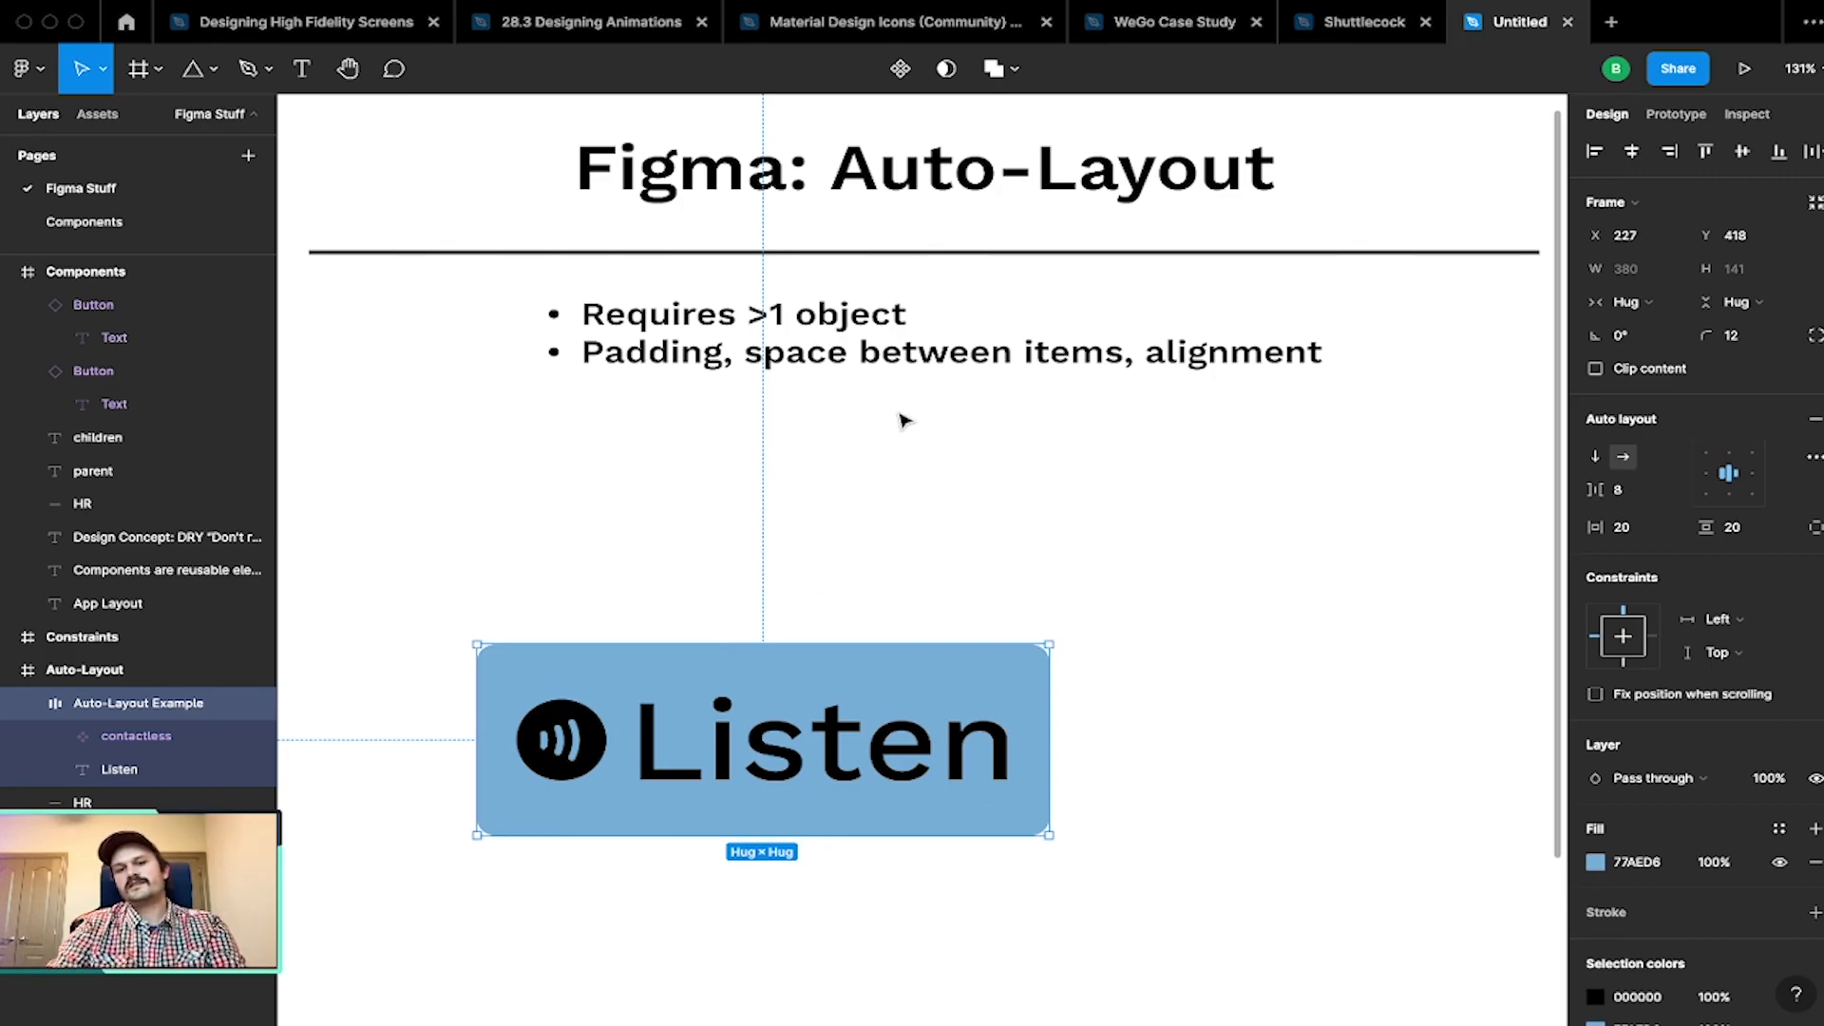
pyautogui.click(917, 514)
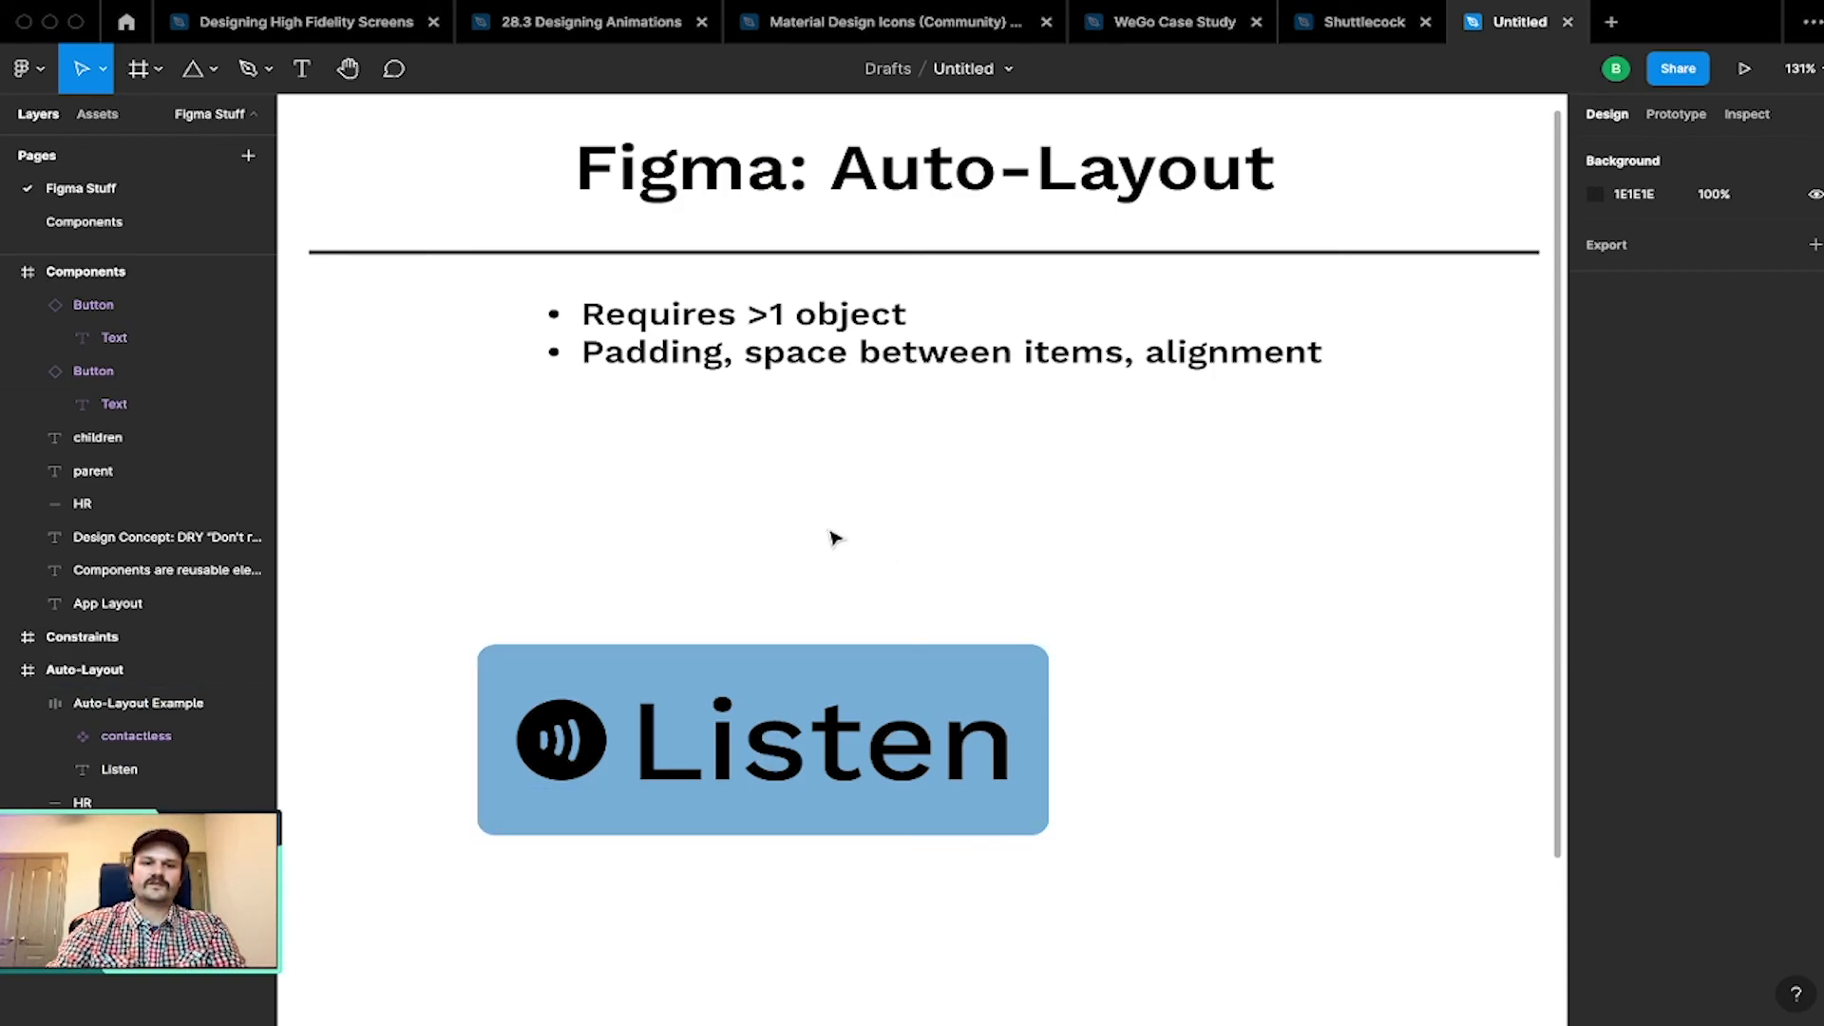
pyautogui.click(846, 664)
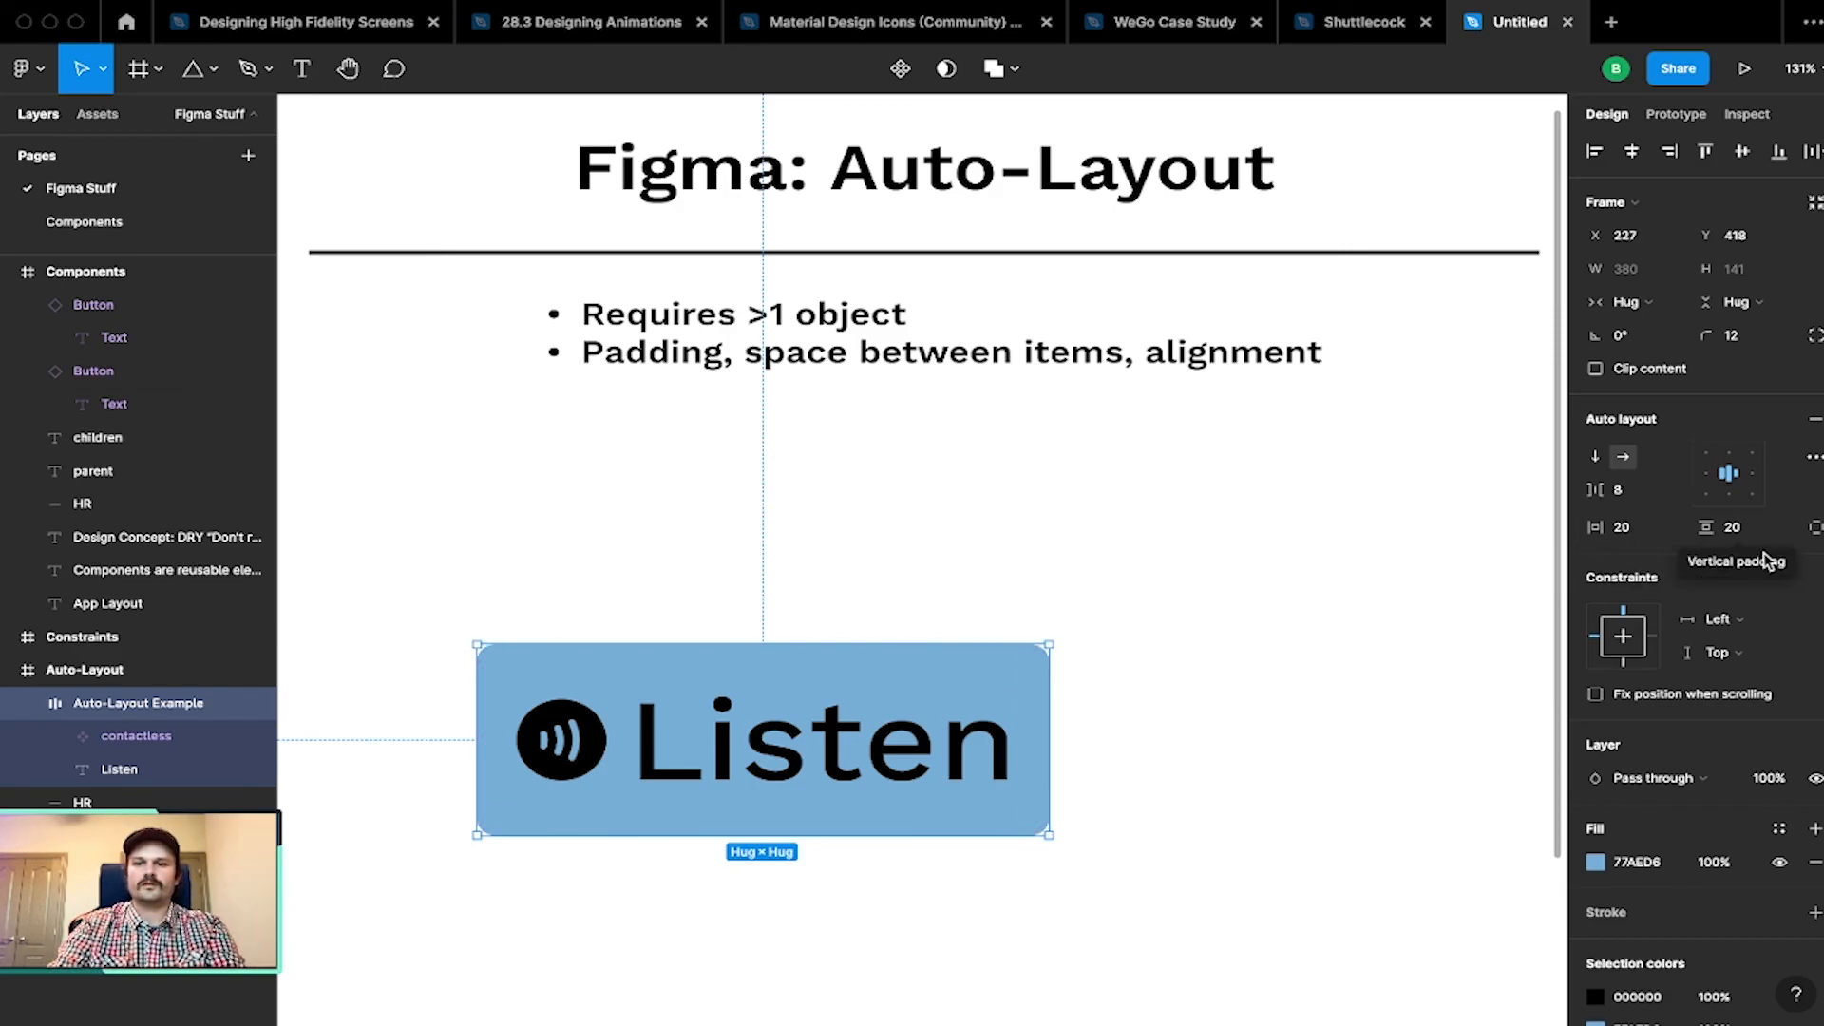
pyautogui.click(1640, 530)
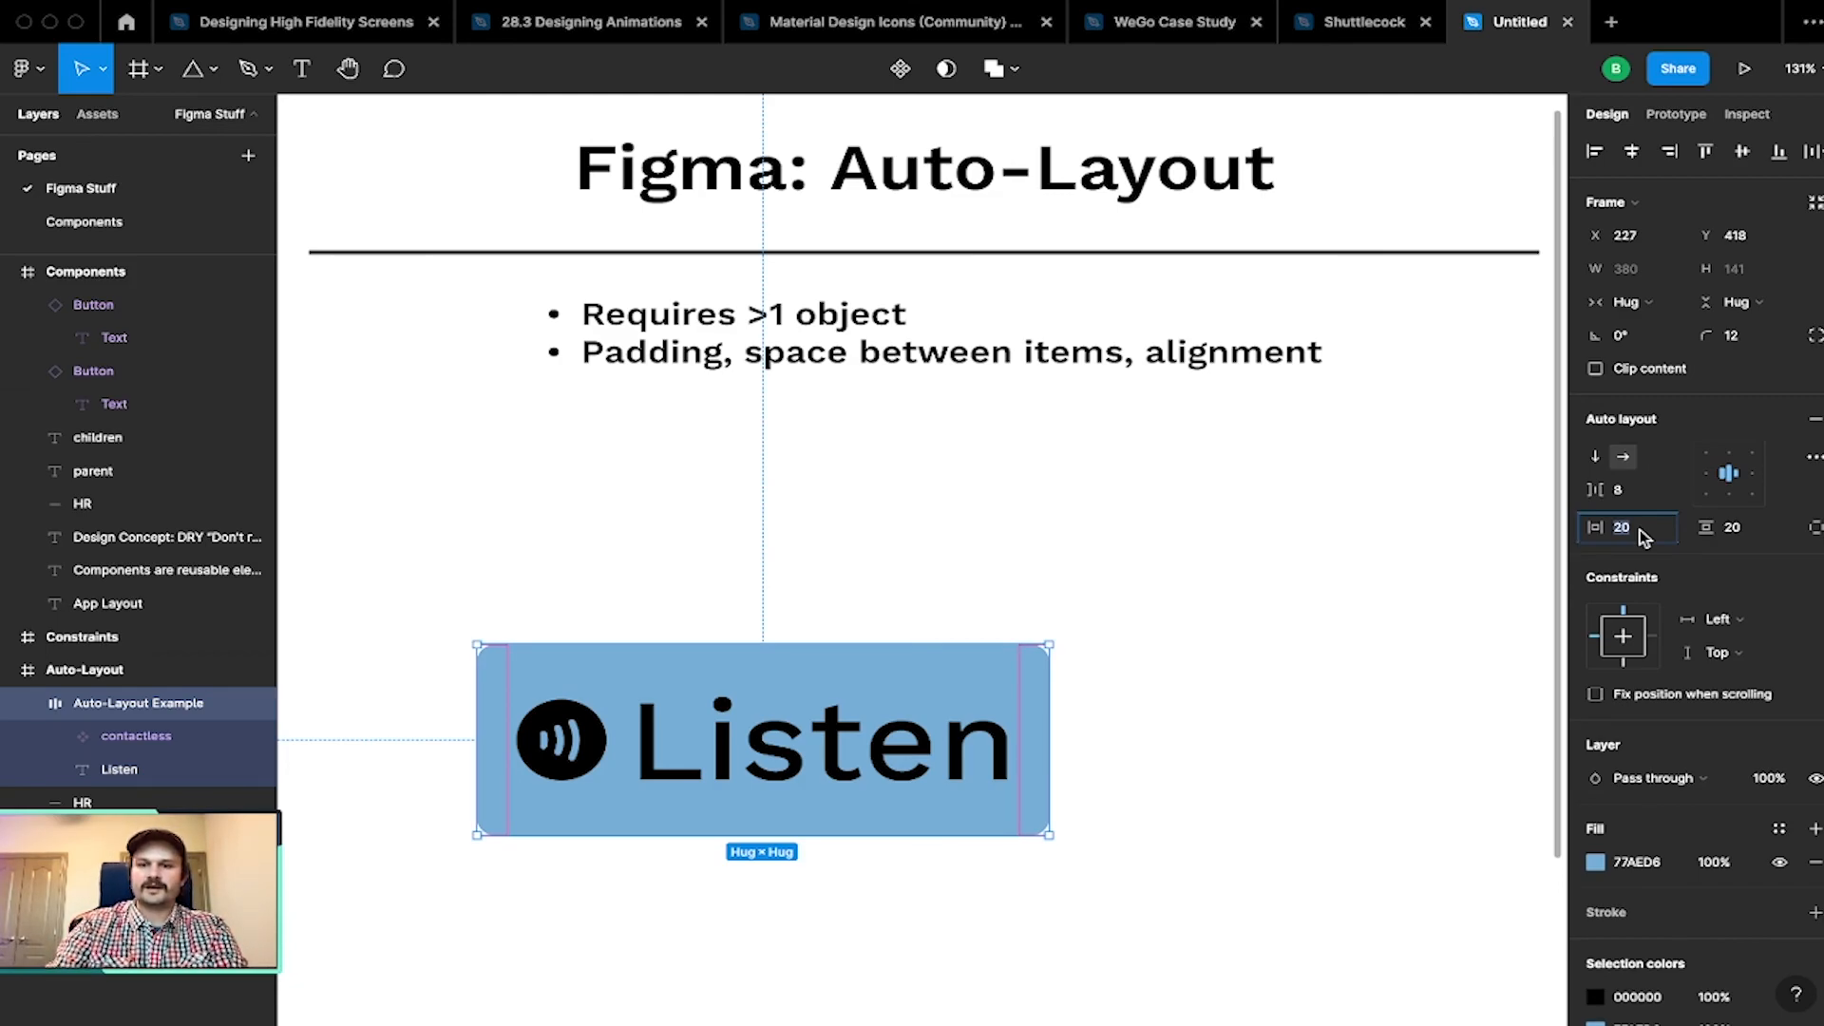
pyautogui.click(1165, 522)
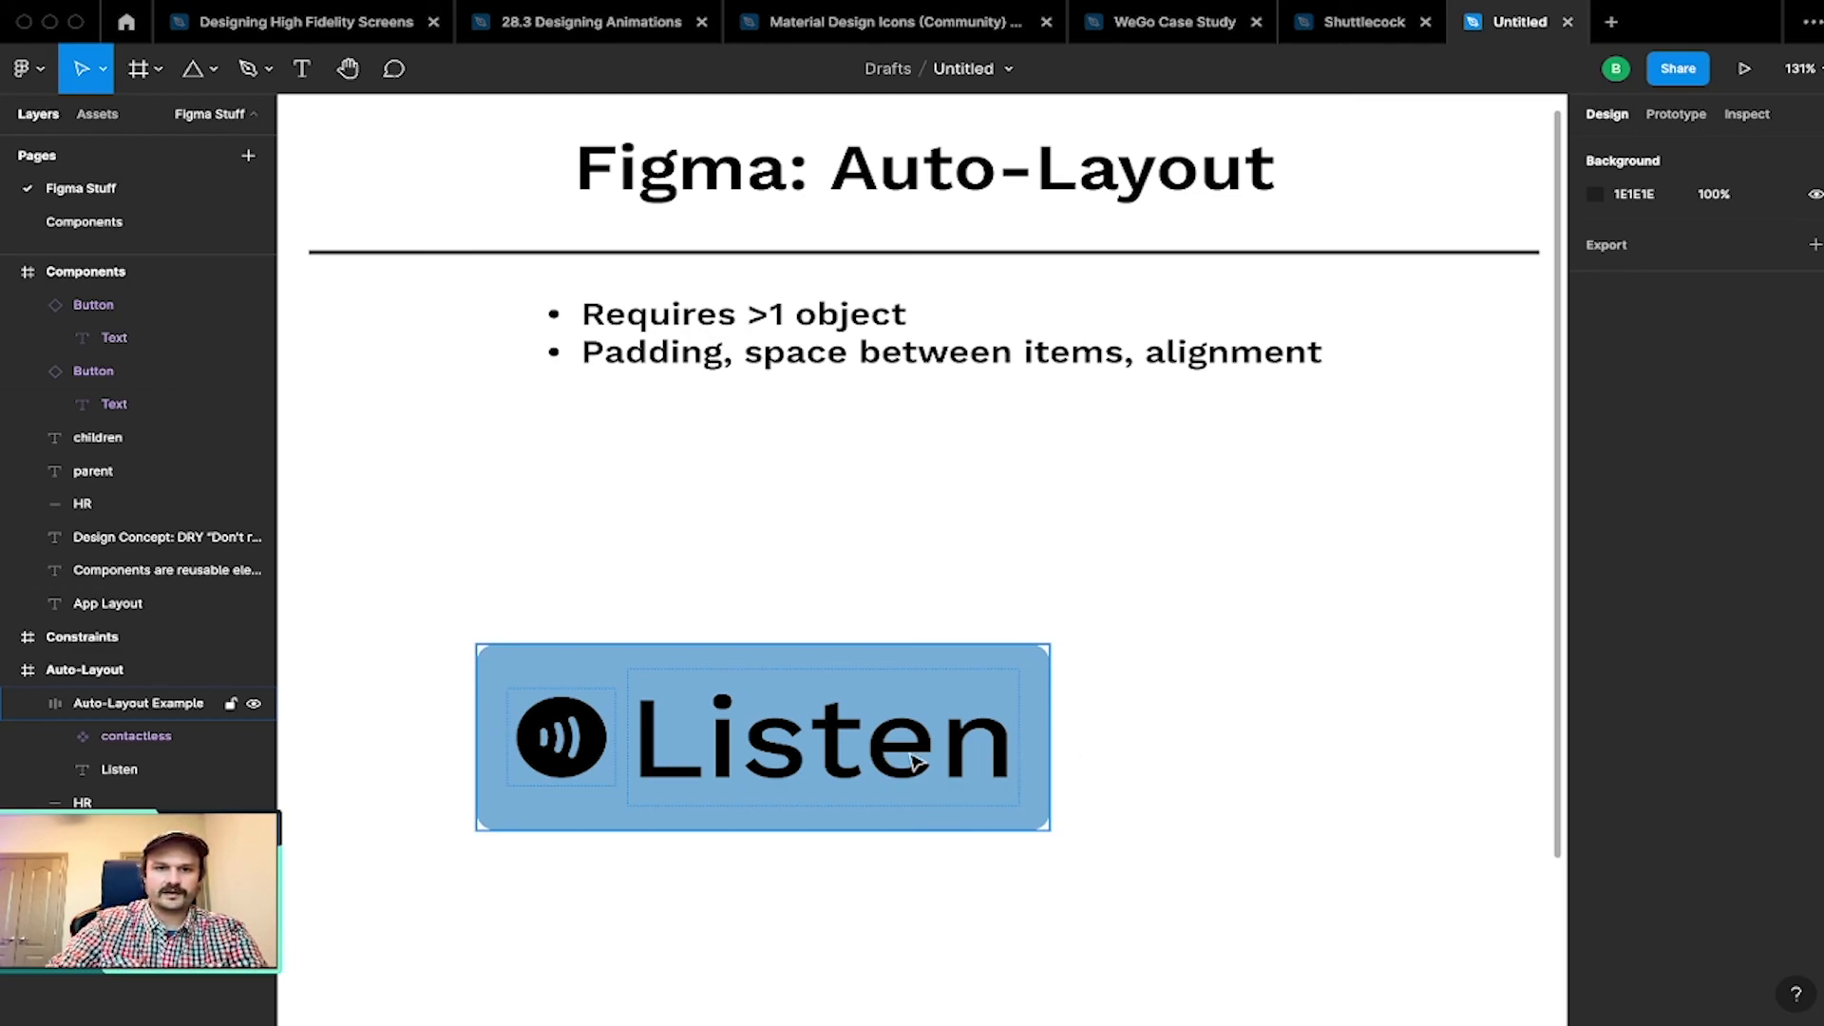
# Step: Raise the horizontal padding of the Auto-Layout Example frame to 26 and deselect it
pyautogui.click(958, 658)
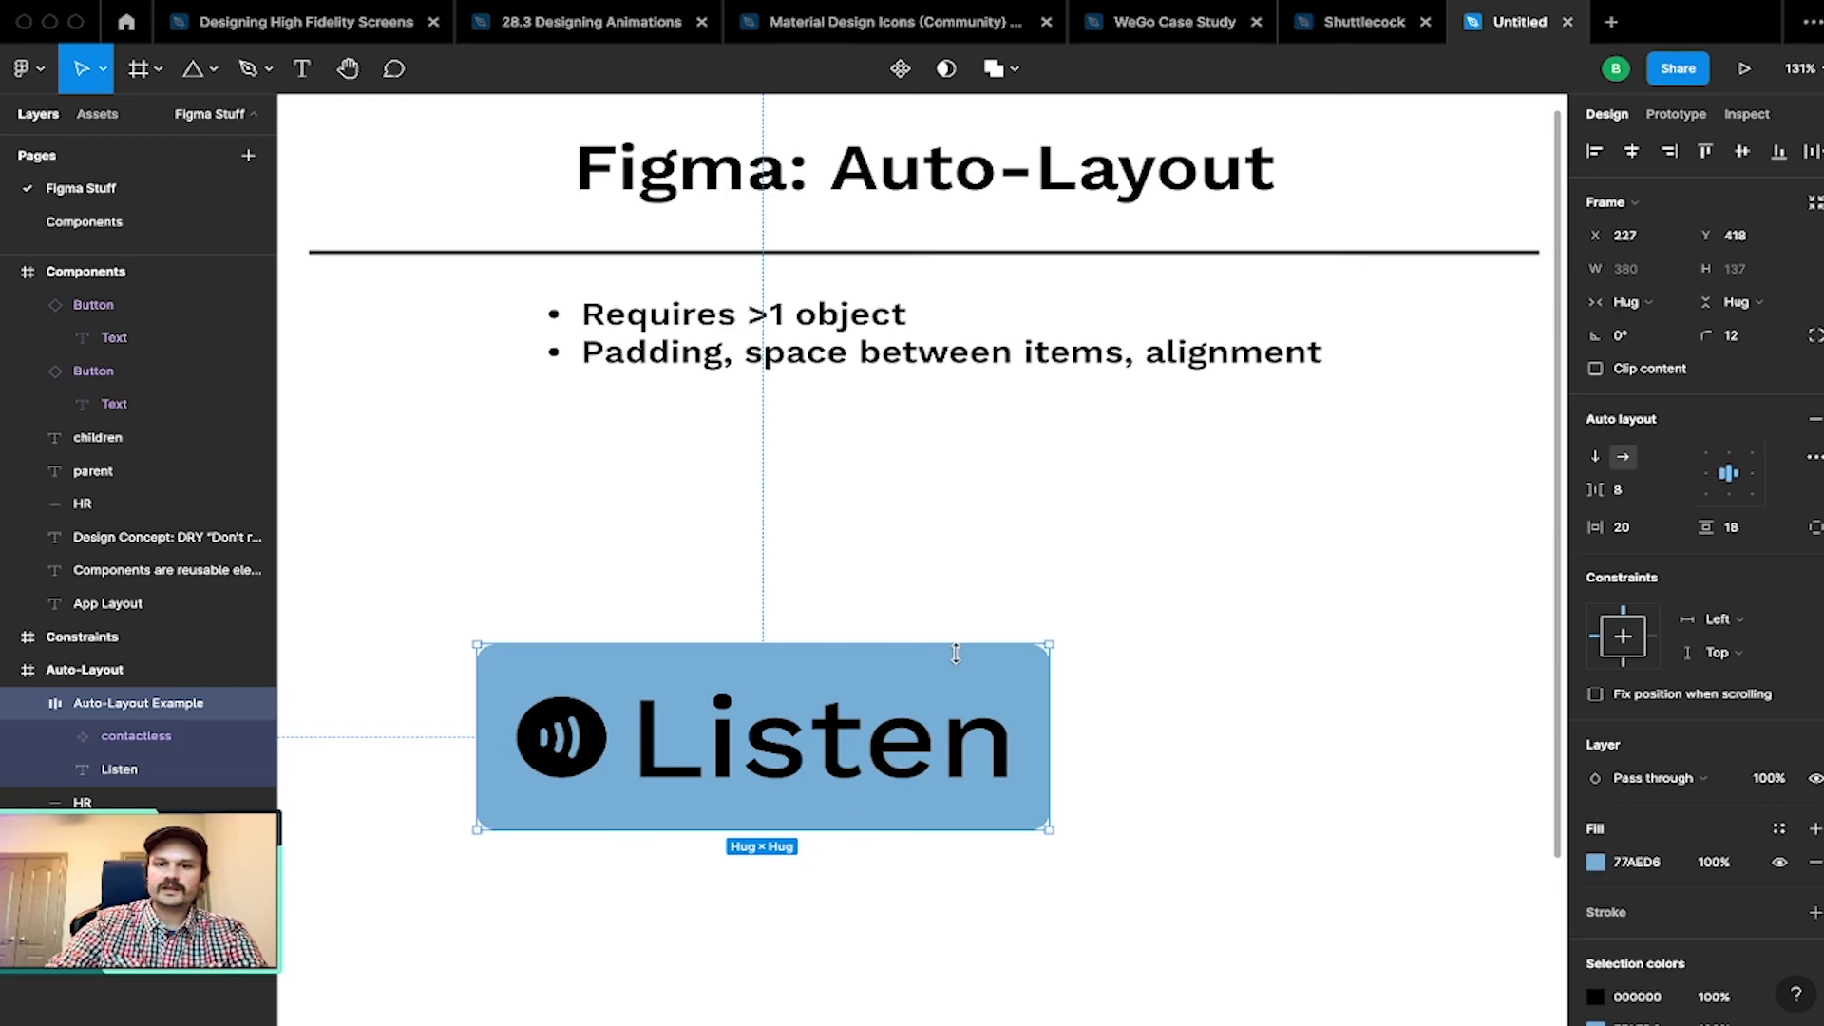
pyautogui.click(1644, 539)
pyautogui.press('Up')
pyautogui.press('Up')
pyautogui.press('Up')
pyautogui.press('Up')
pyautogui.press('Up')
pyautogui.press('Up')
pyautogui.press('Up')
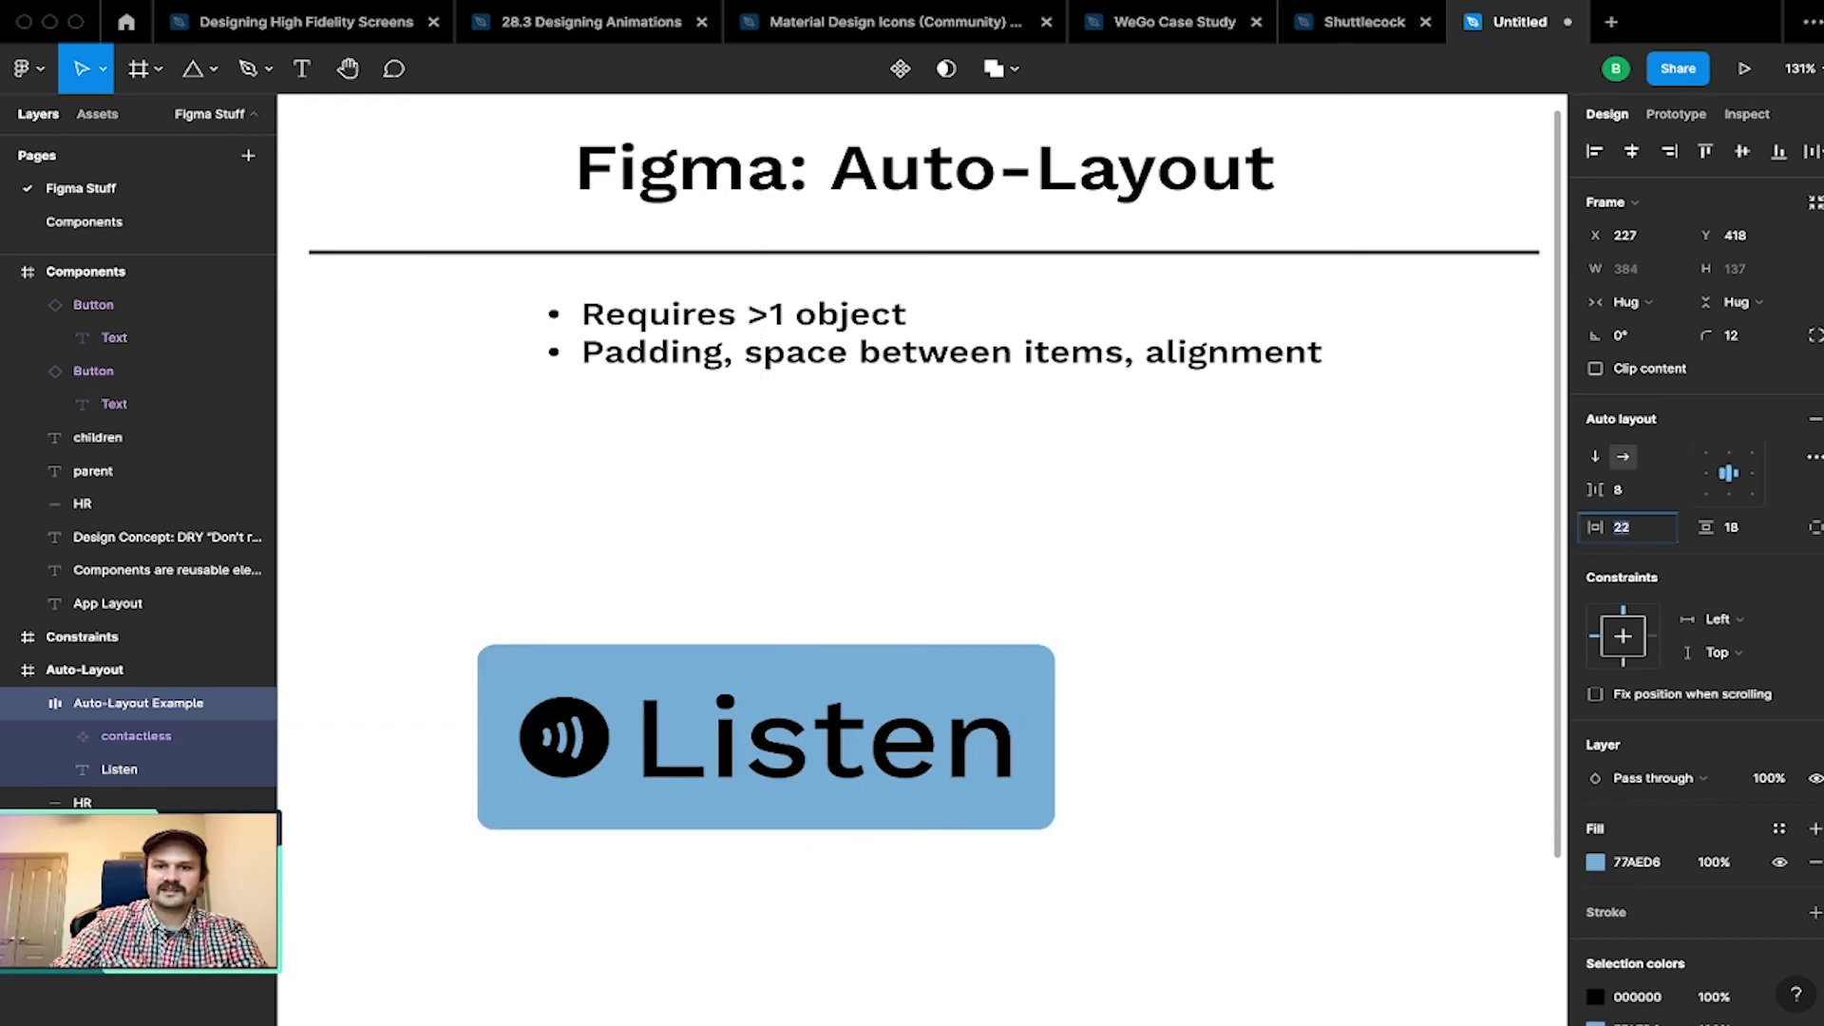
pyautogui.press('Down')
pyautogui.press('Escape')
pyautogui.press('Escape')
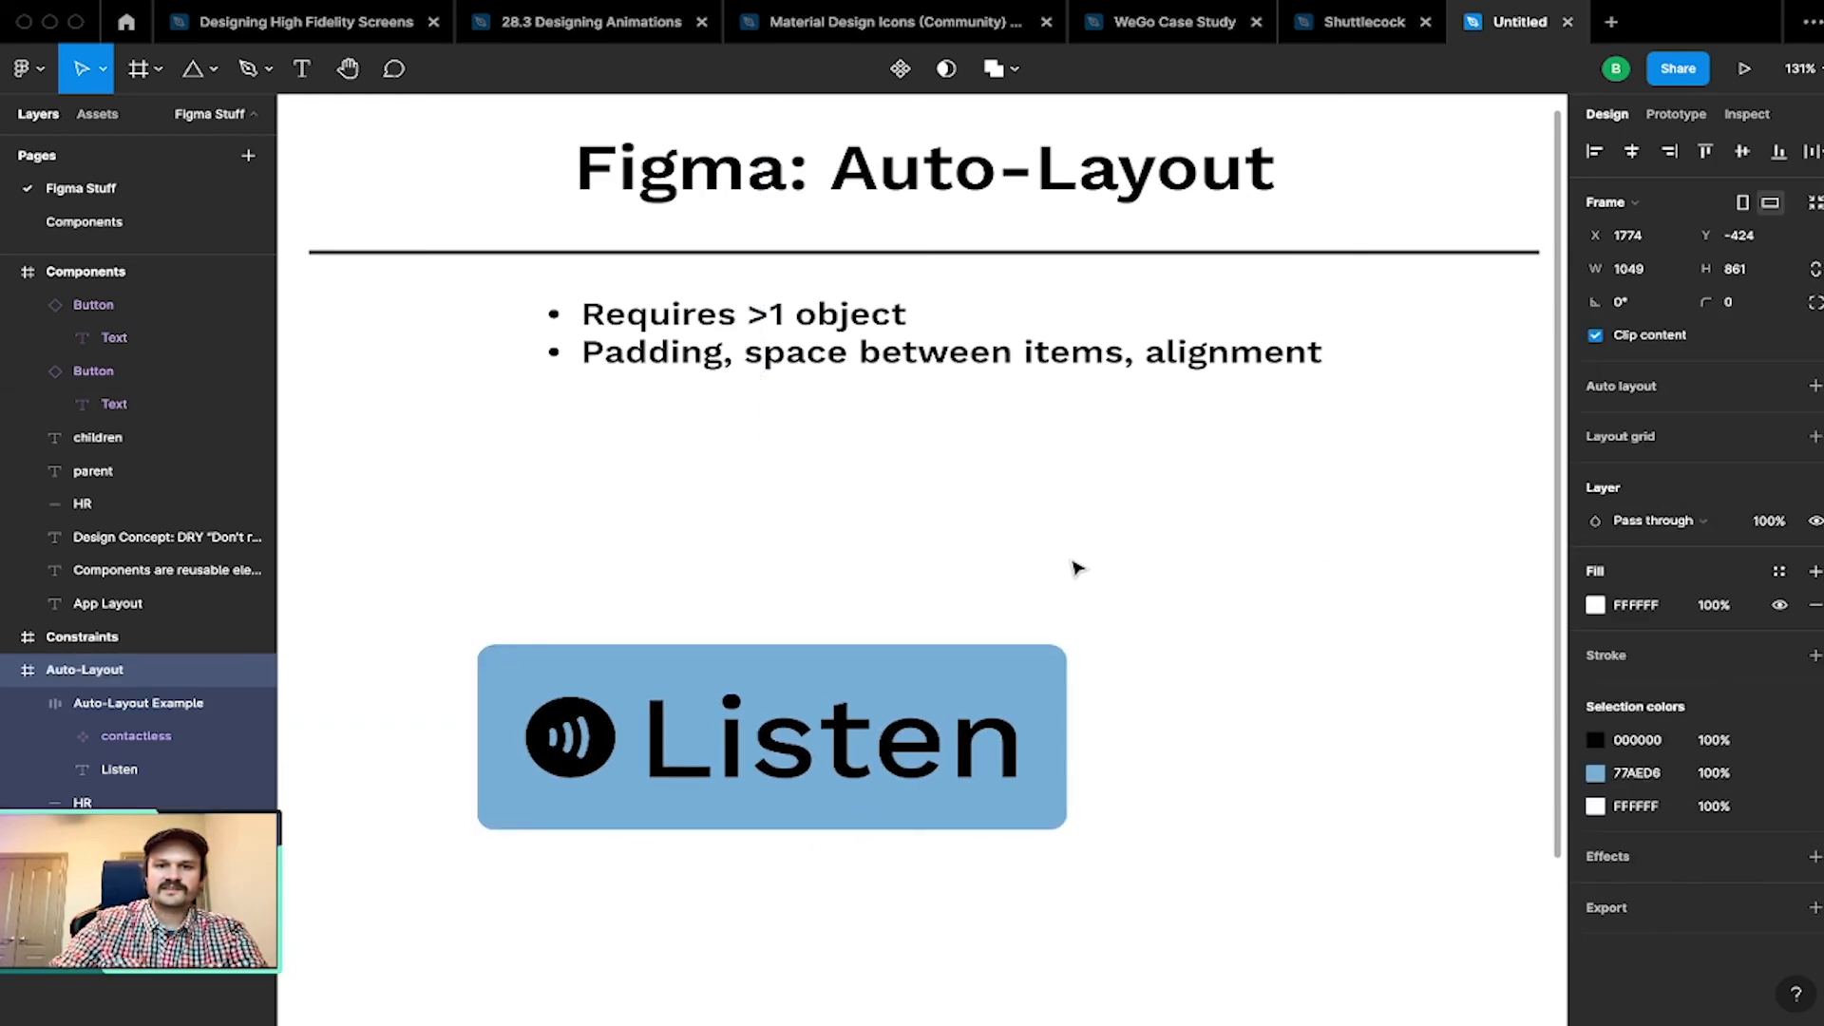
pyautogui.press('Escape')
pyautogui.click(1055, 706)
pyautogui.click(1299, 811)
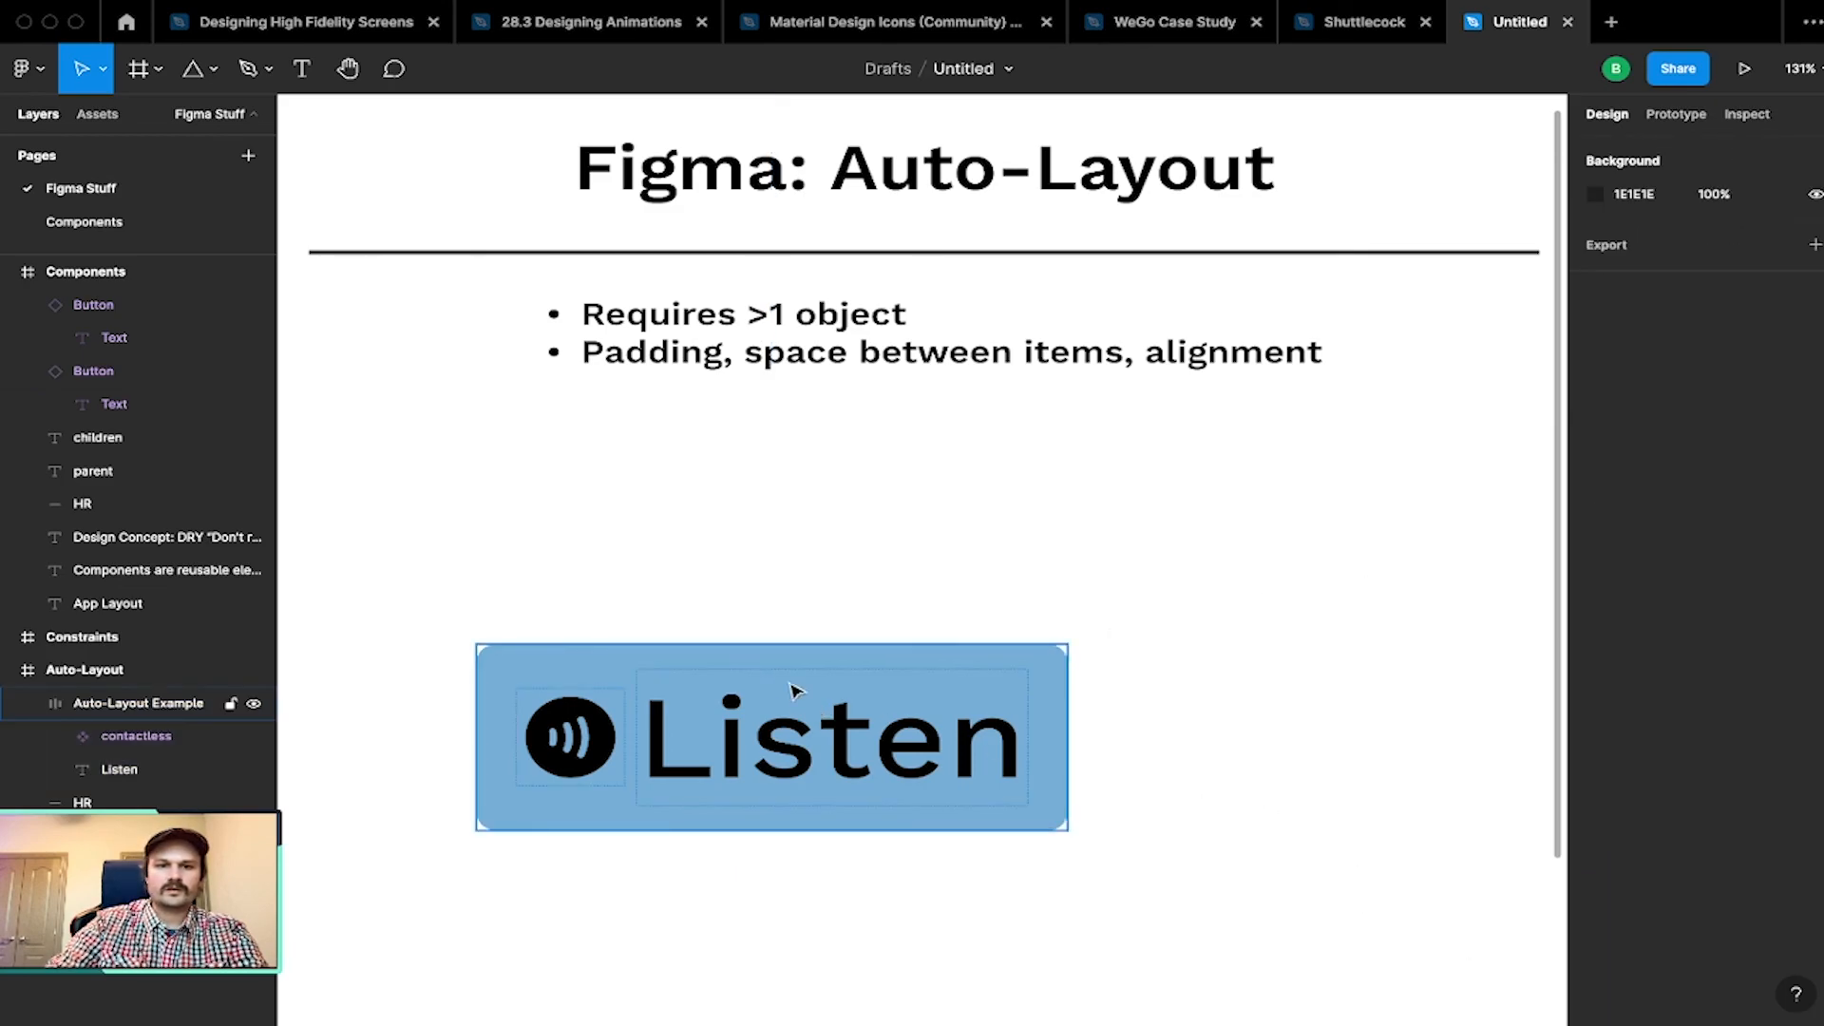
# Step: Add a drop shadow effect to the Auto-Layout Example frame
pyautogui.click(778, 660)
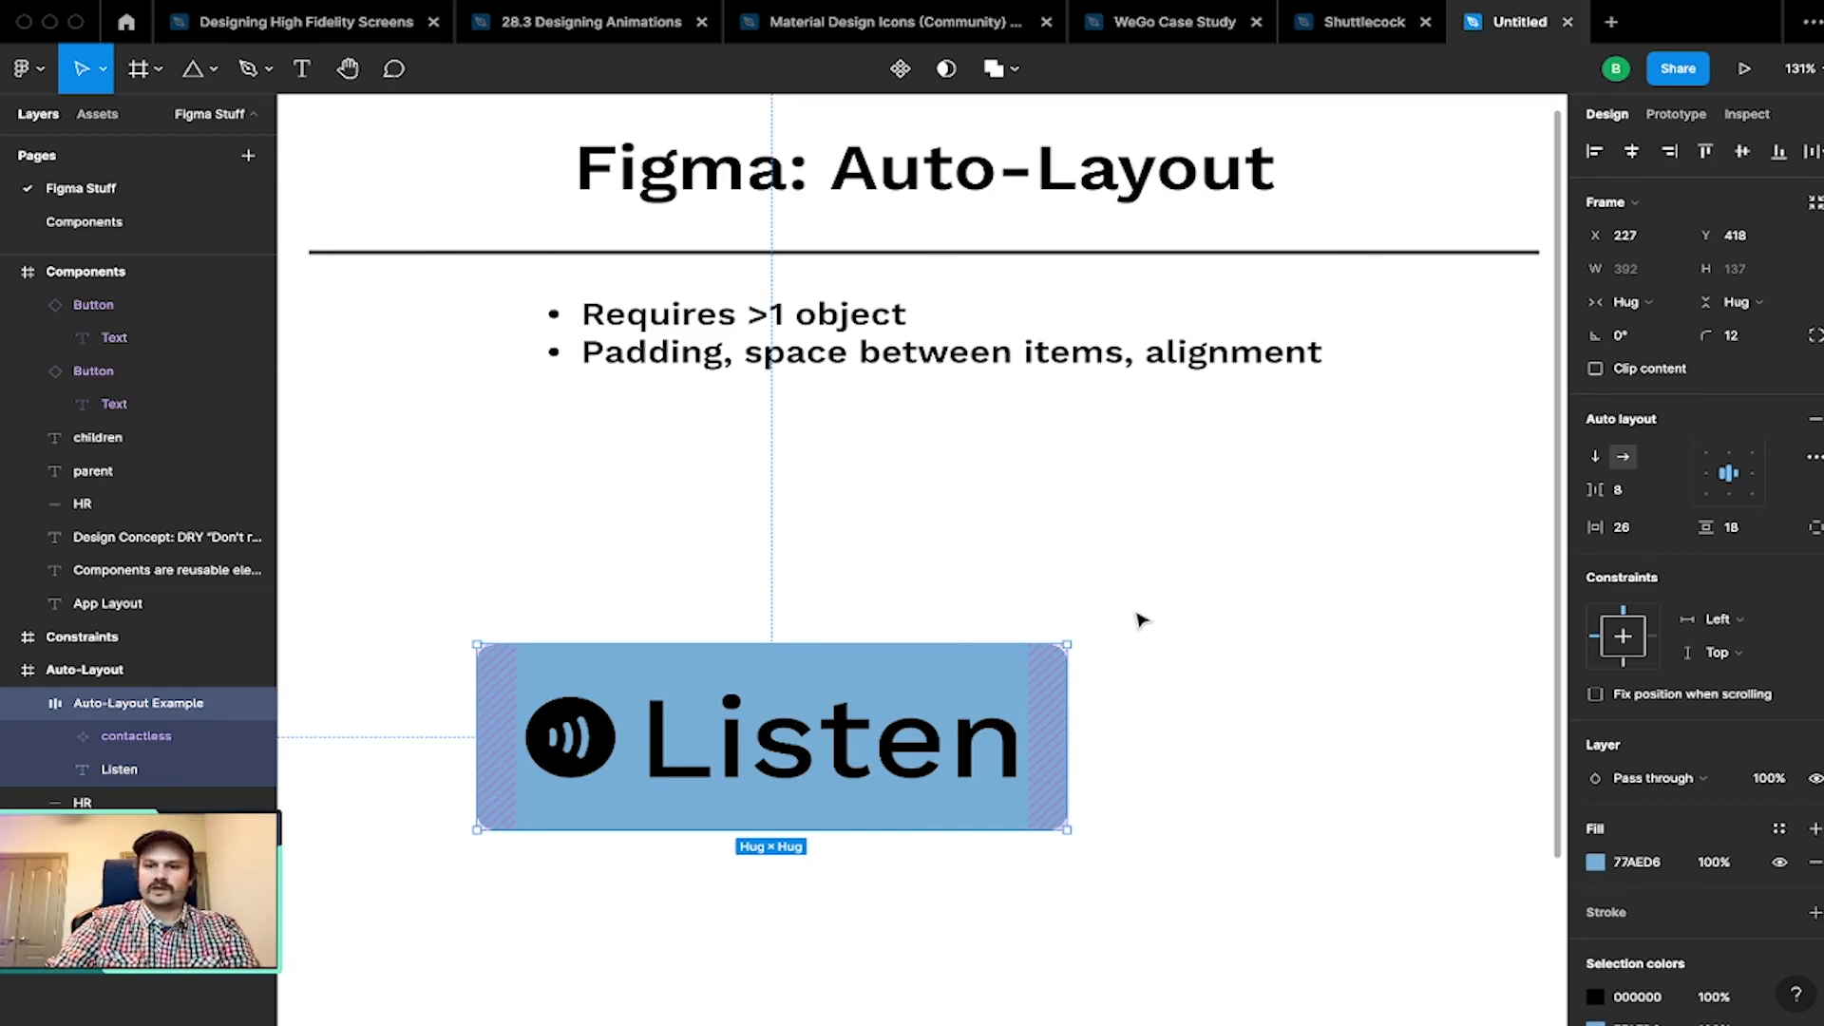
pyautogui.scroll(-3, 1140, 611)
pyautogui.scroll(1, 1140, 611)
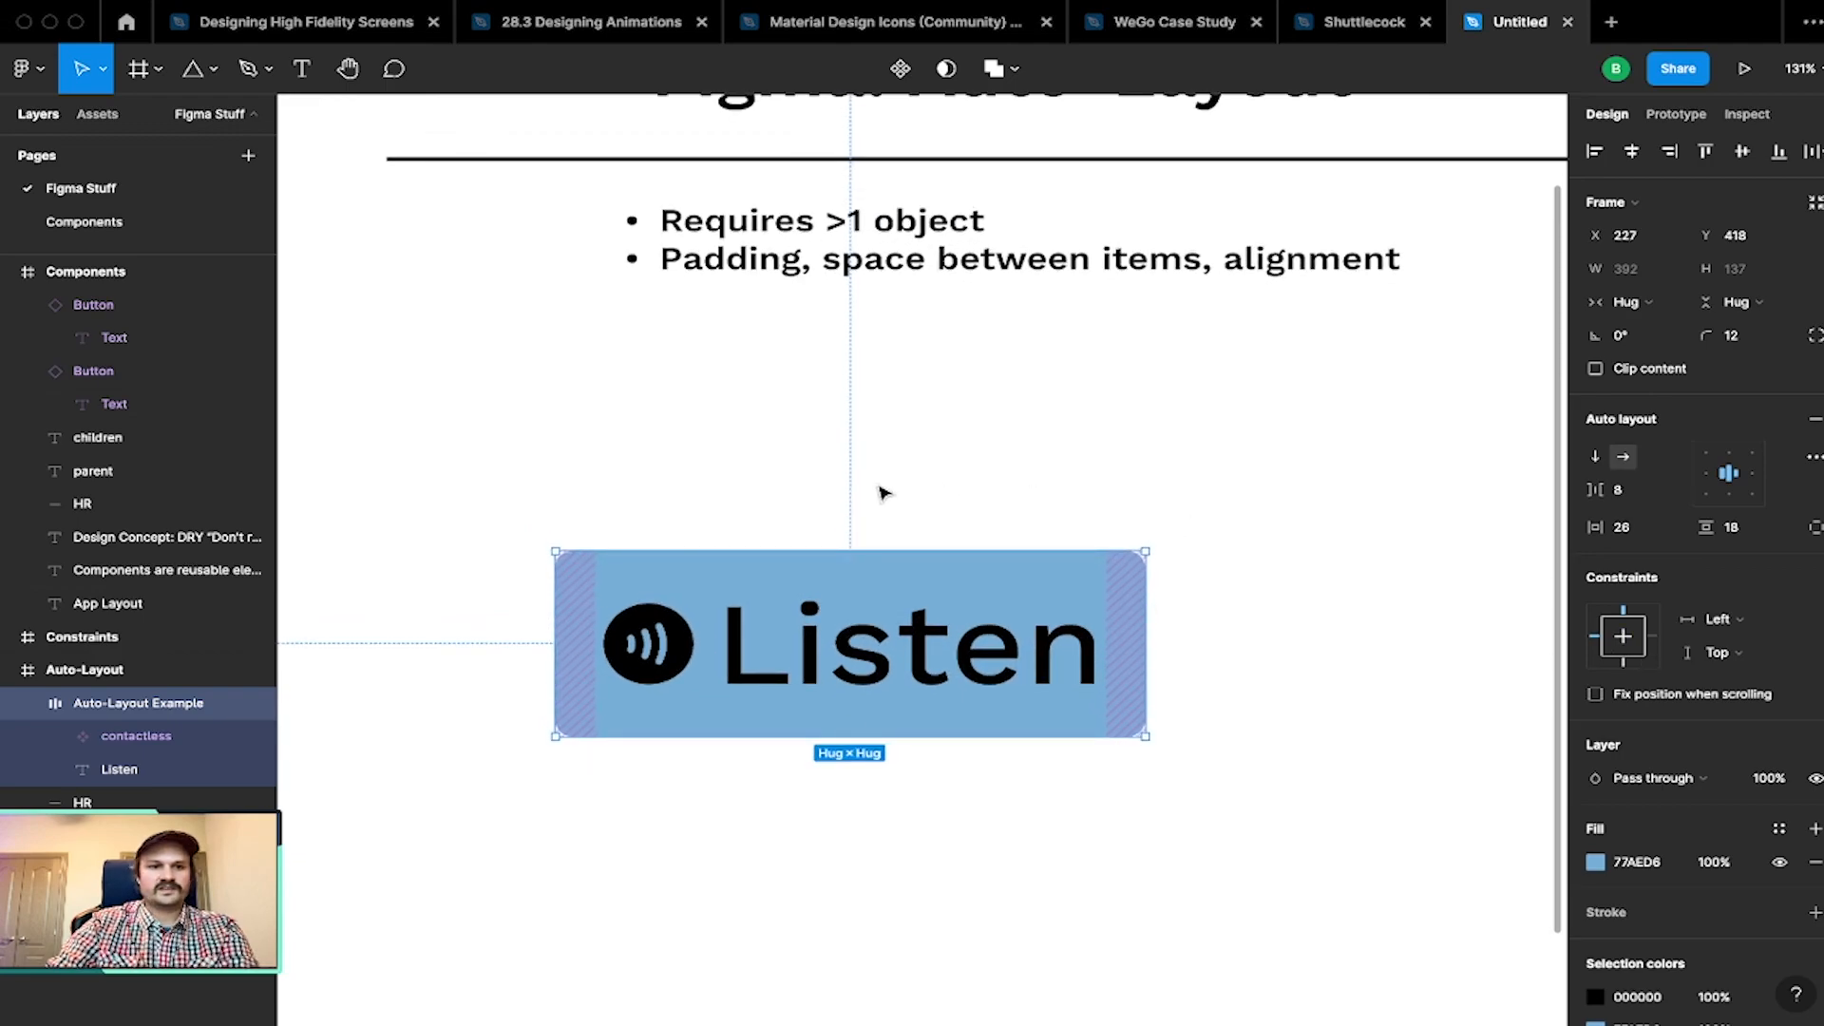
pyautogui.click(150, 677)
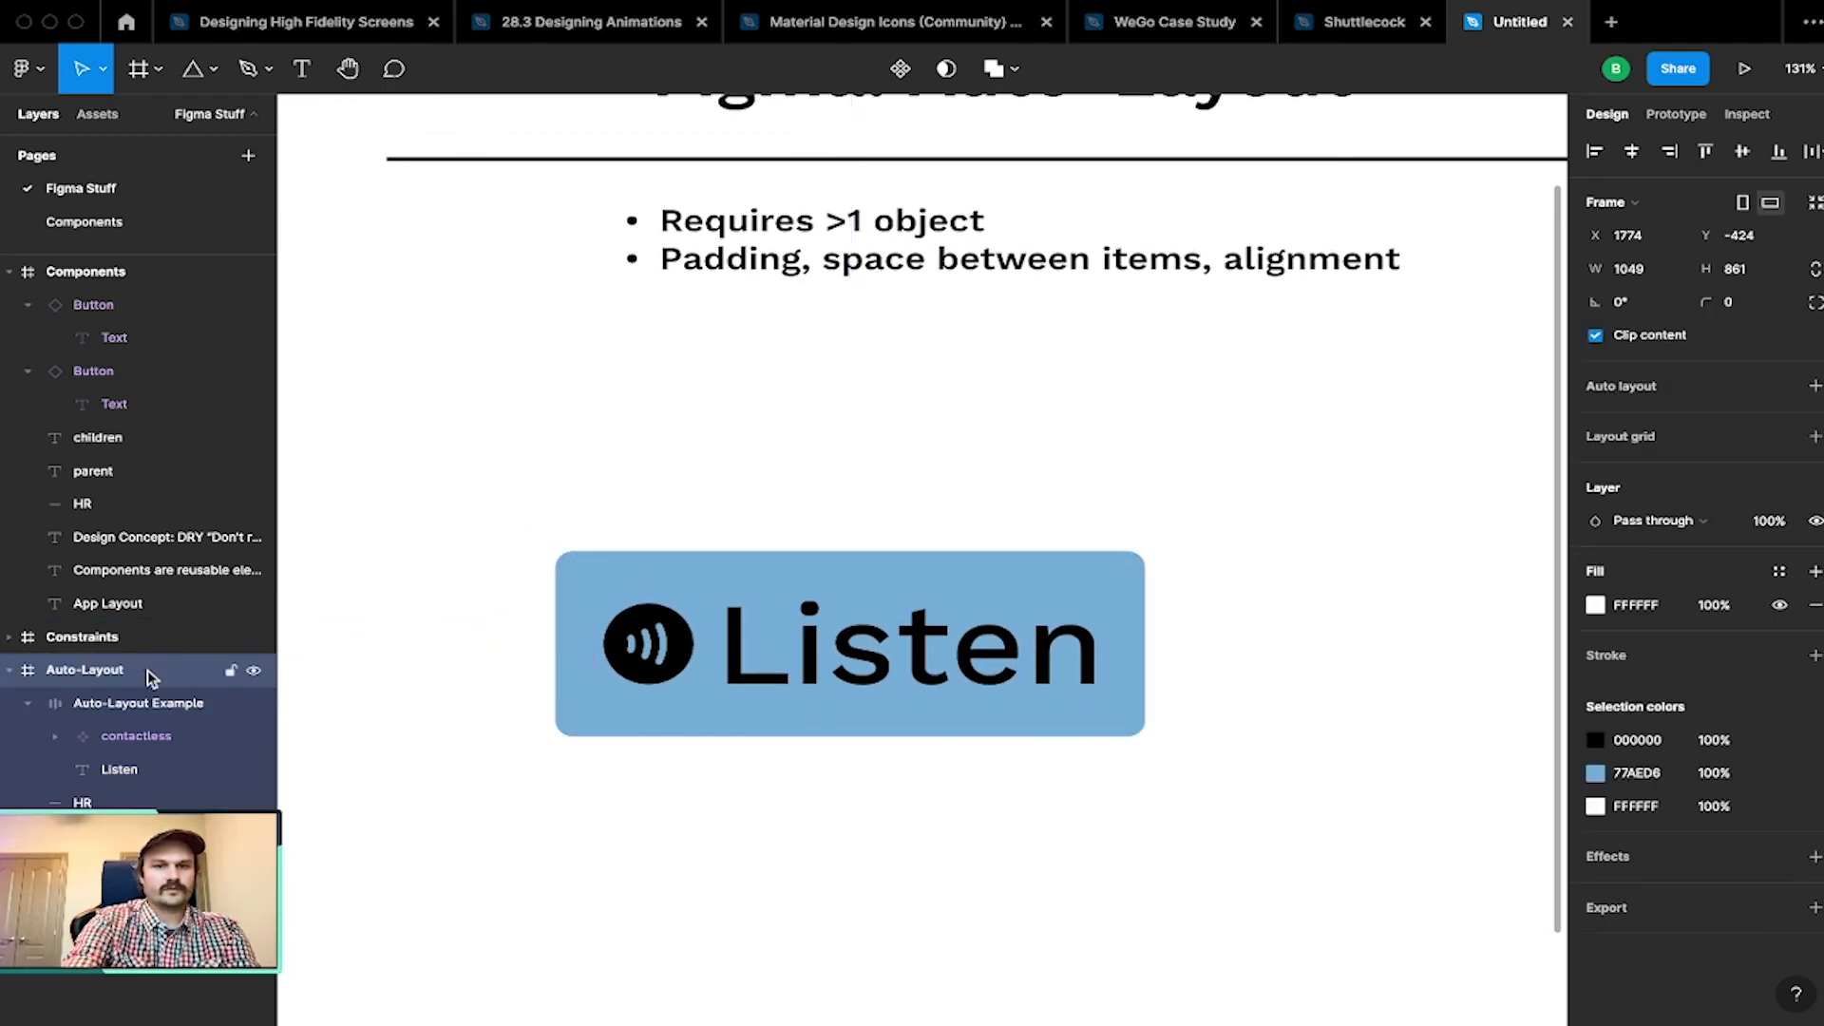
pyautogui.hotkey('shift', '2')
pyautogui.click(763, 560)
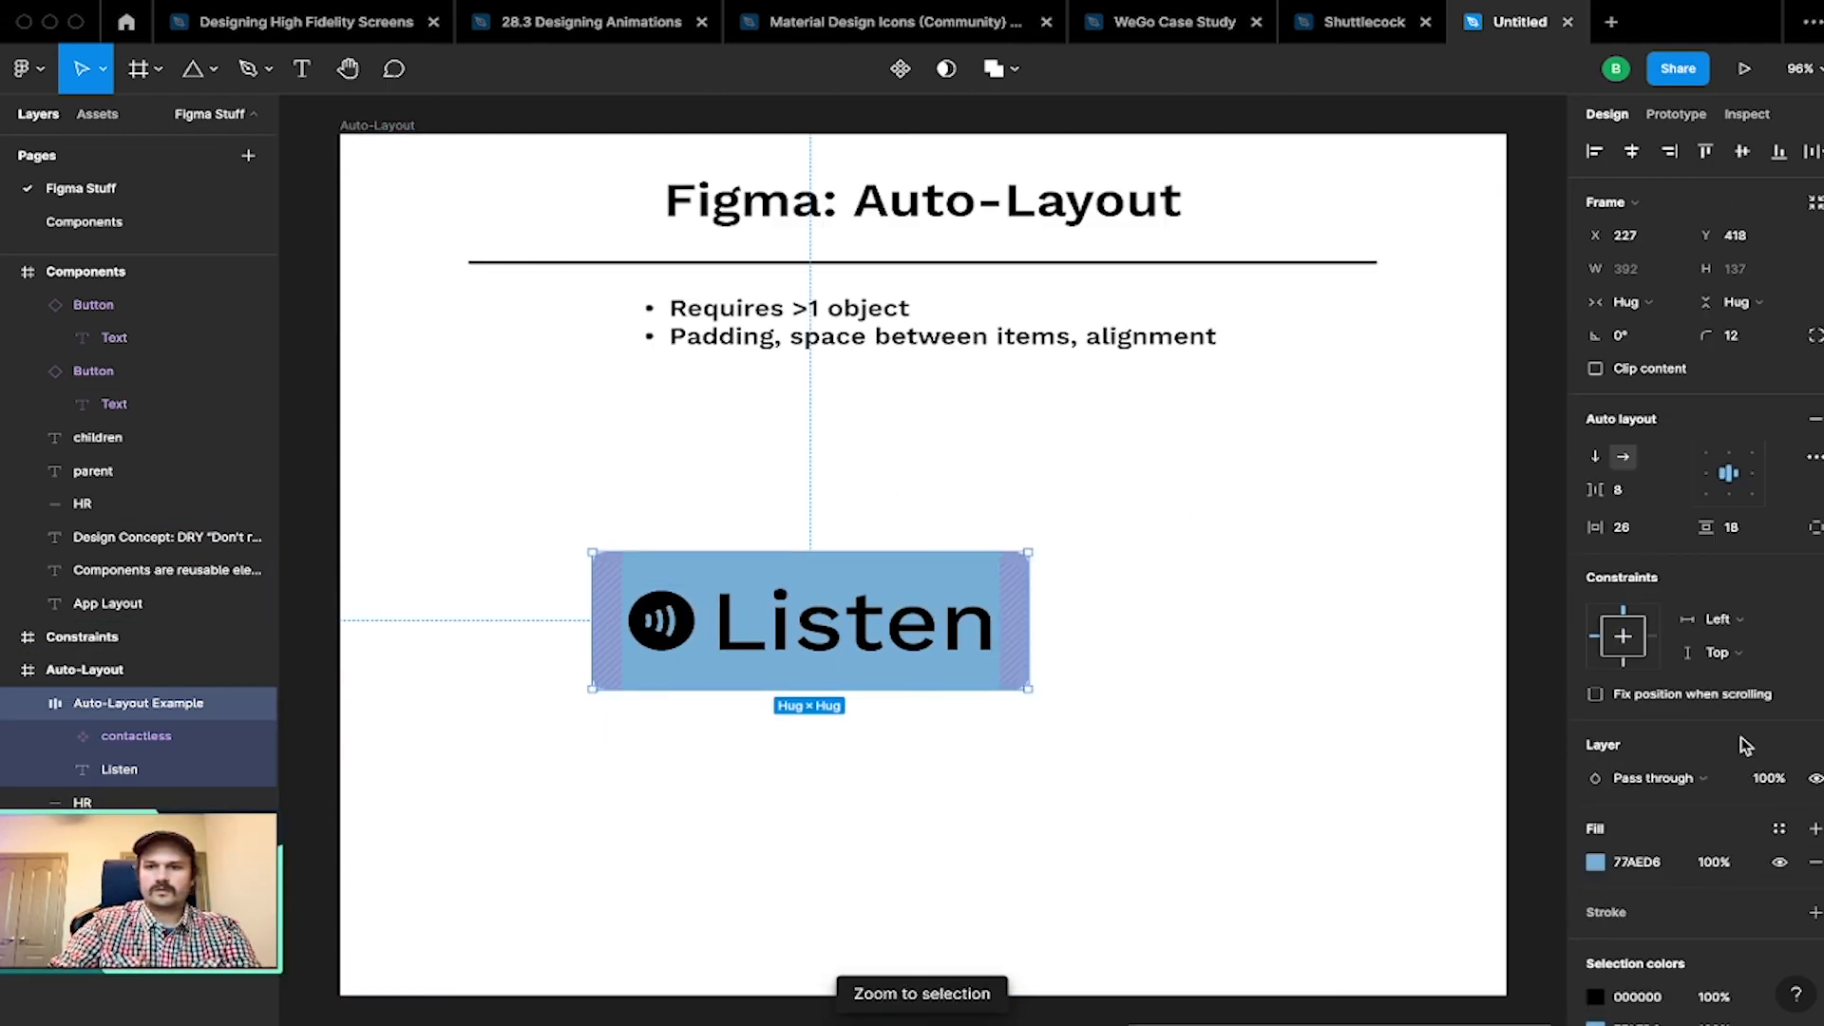
pyautogui.scroll(-3, 1735, 745)
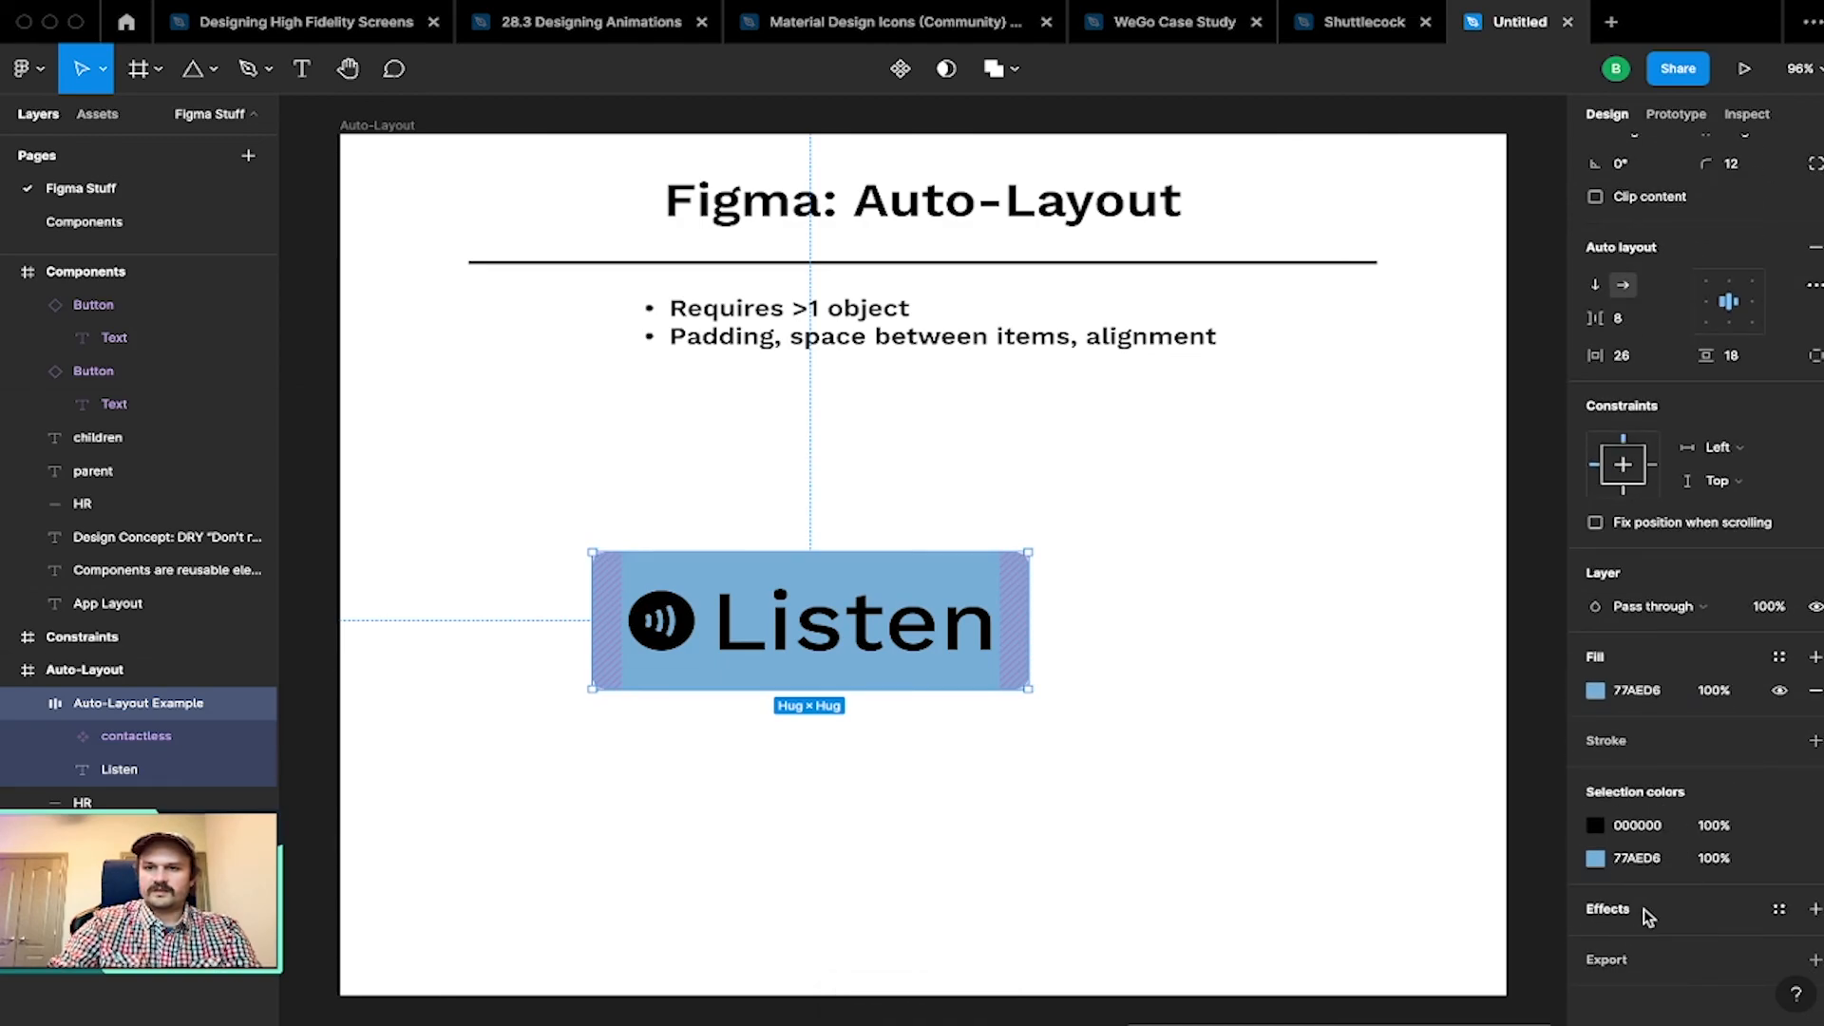
pyautogui.click(1649, 914)
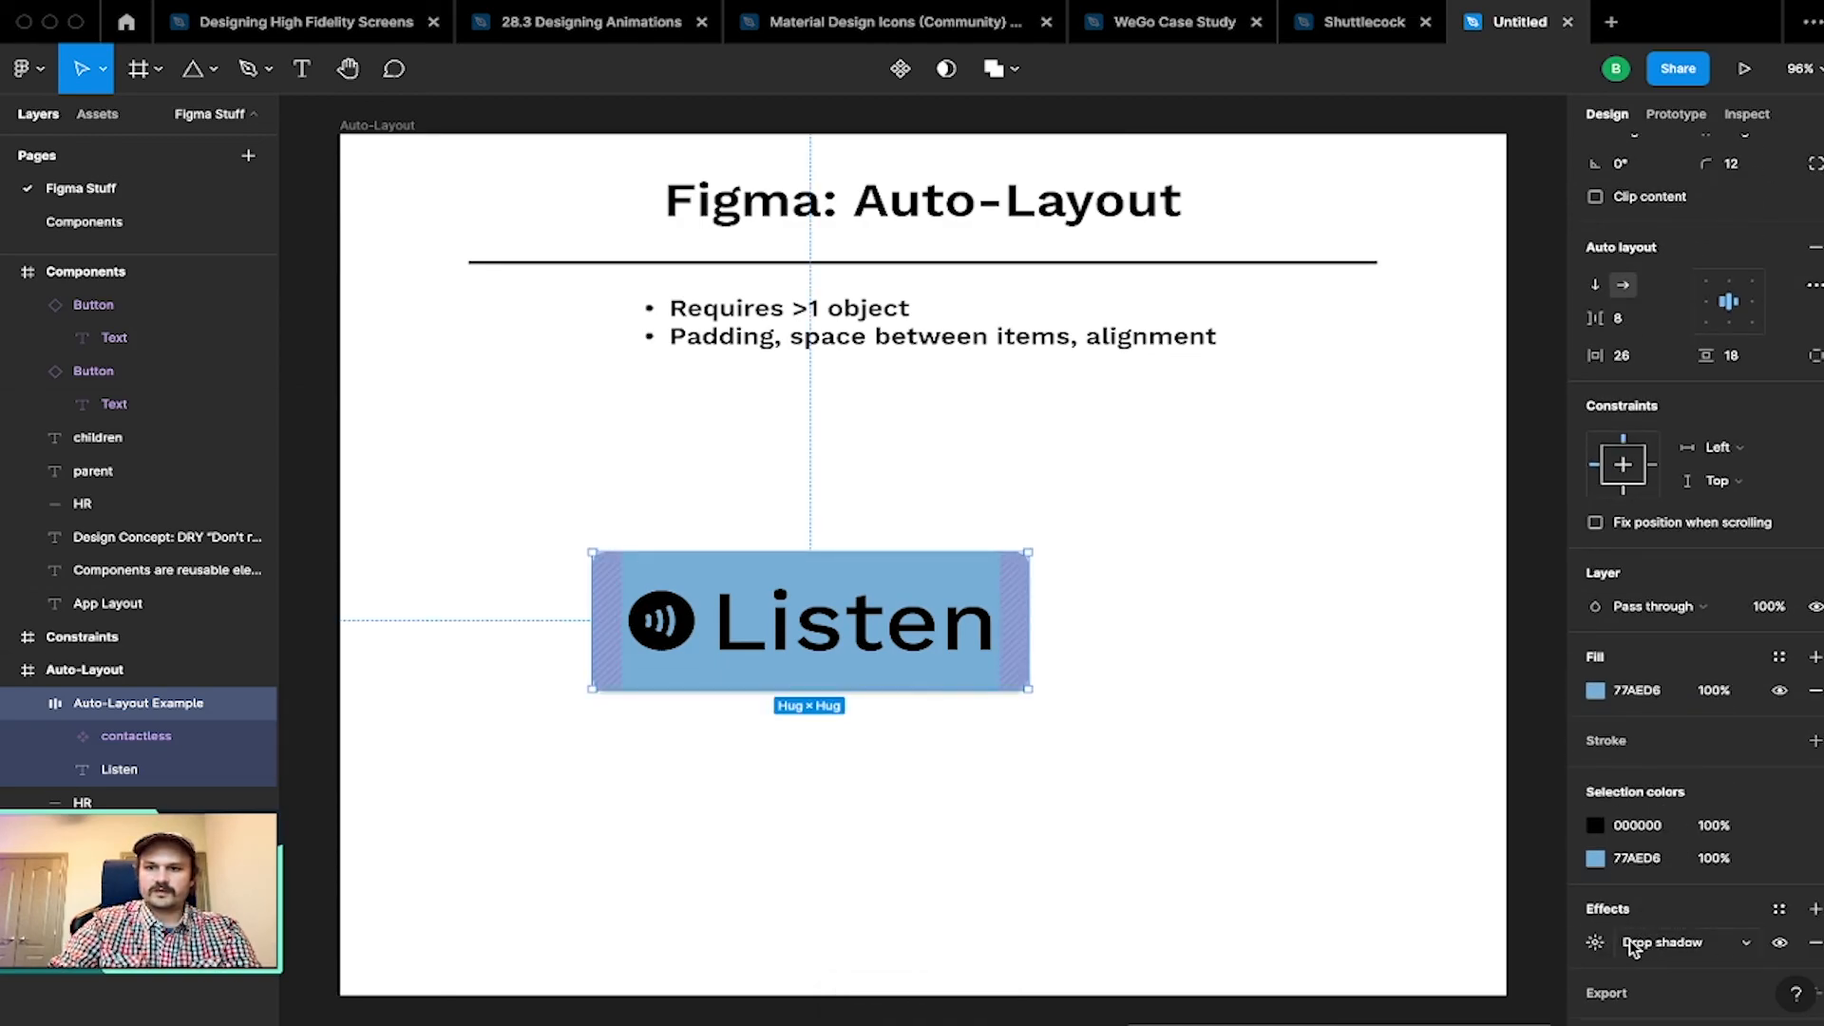
# Step: Set the drop shadow's X and Y offsets both to 24
pyautogui.click(1596, 942)
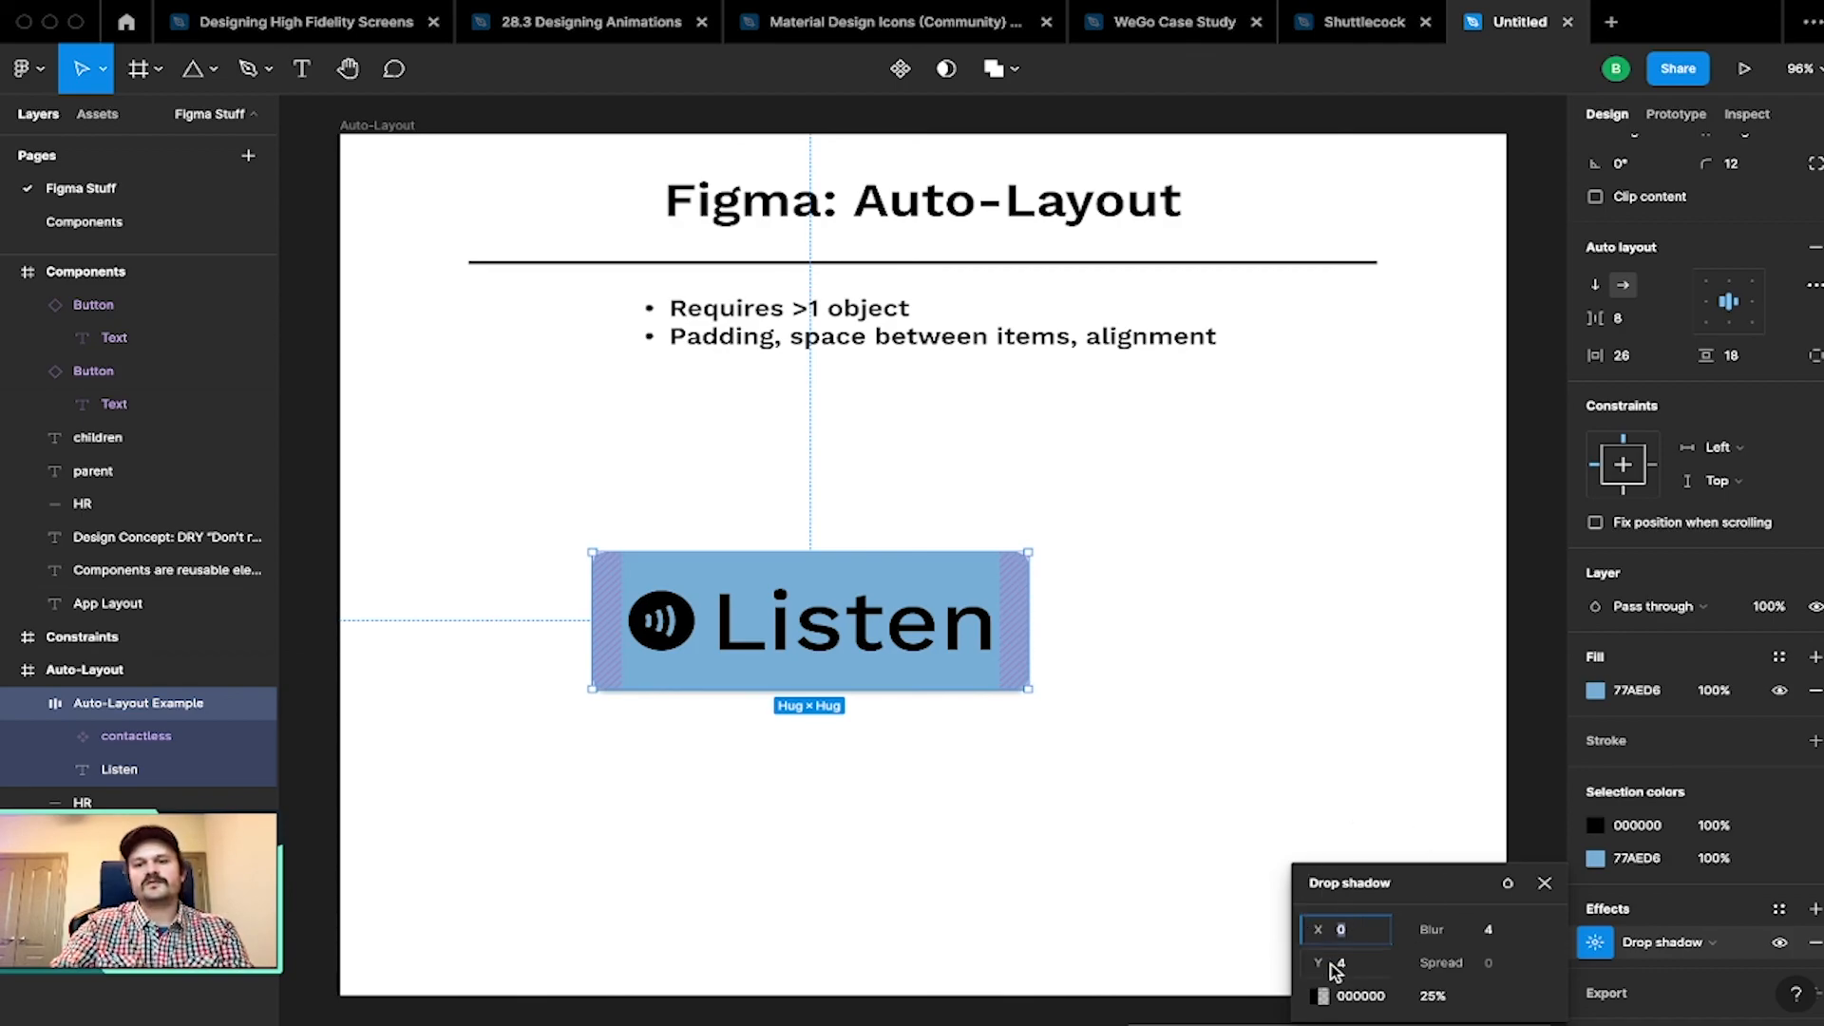
pyautogui.moveTo(1325, 969)
pyautogui.mouseDown()
pyautogui.moveTo(1406, 966)
pyautogui.moveTo(1307, 963)
pyautogui.moveTo(1328, 929)
pyautogui.moveTo(1344, 943)
pyautogui.mouseUp()
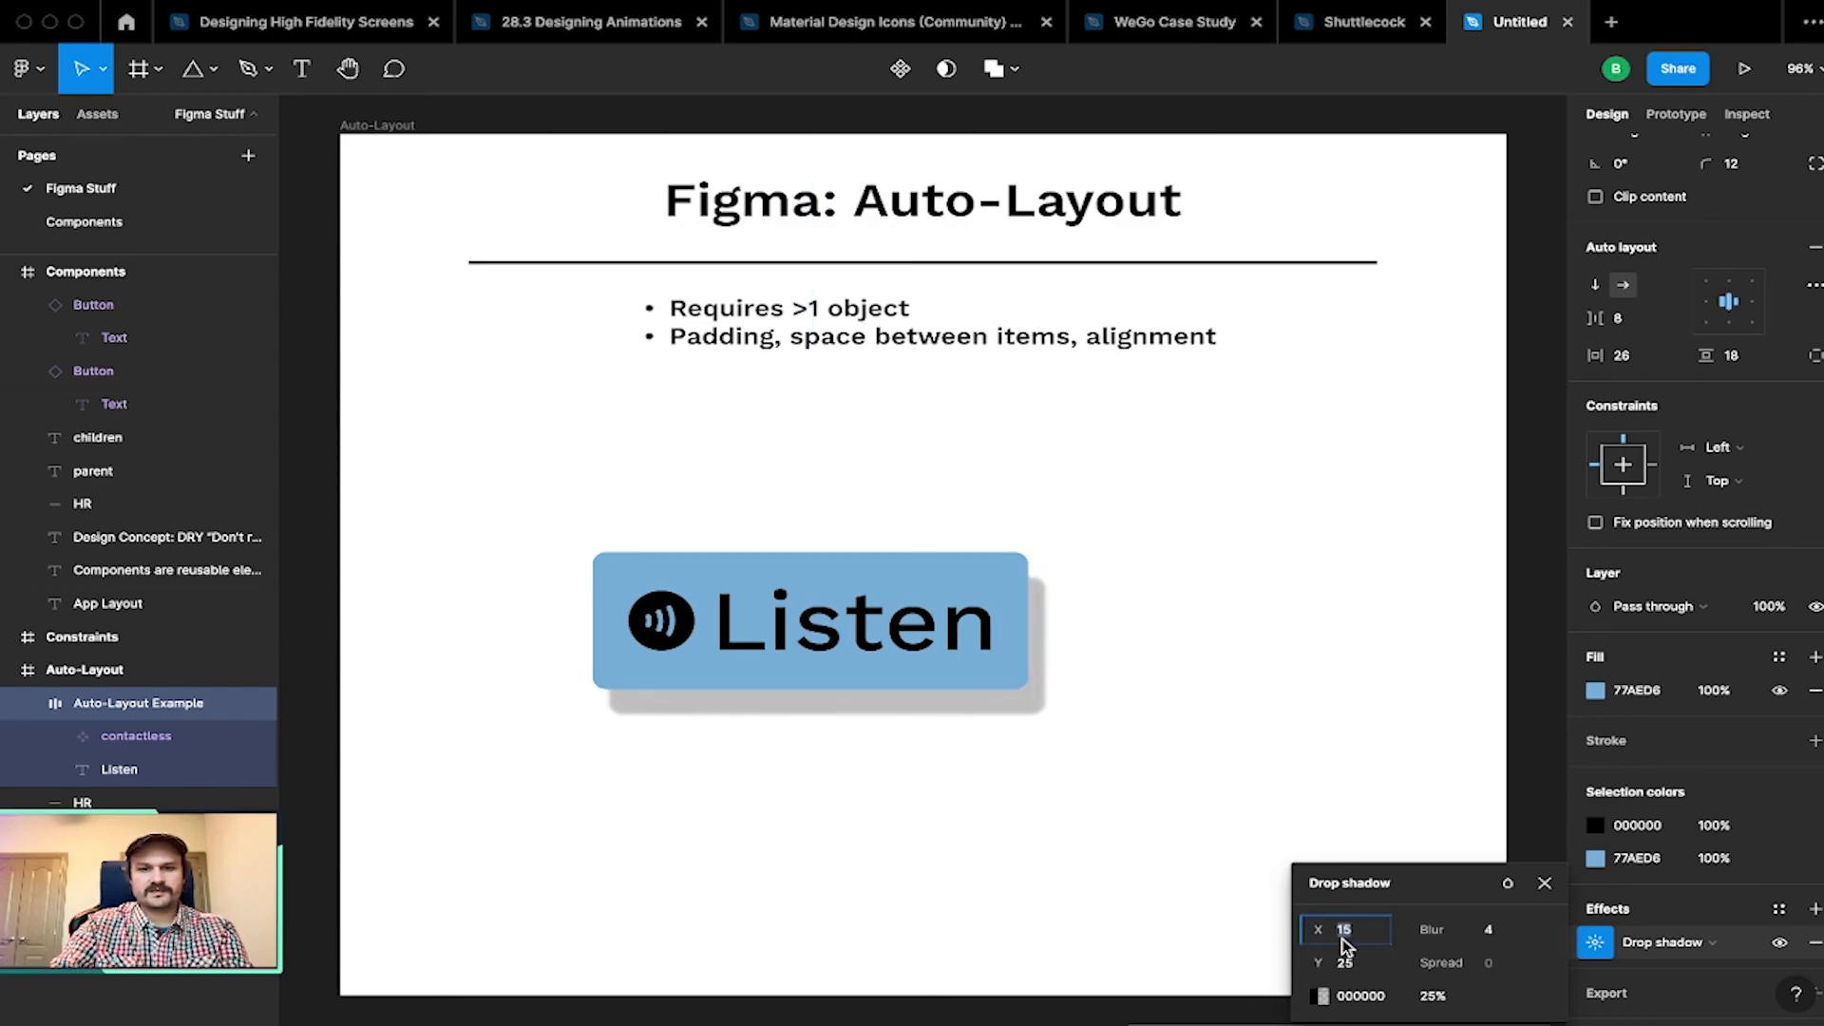
pyautogui.write('24')
pyautogui.press('Tab')
pyautogui.write('24')
pyautogui.press('Tab')
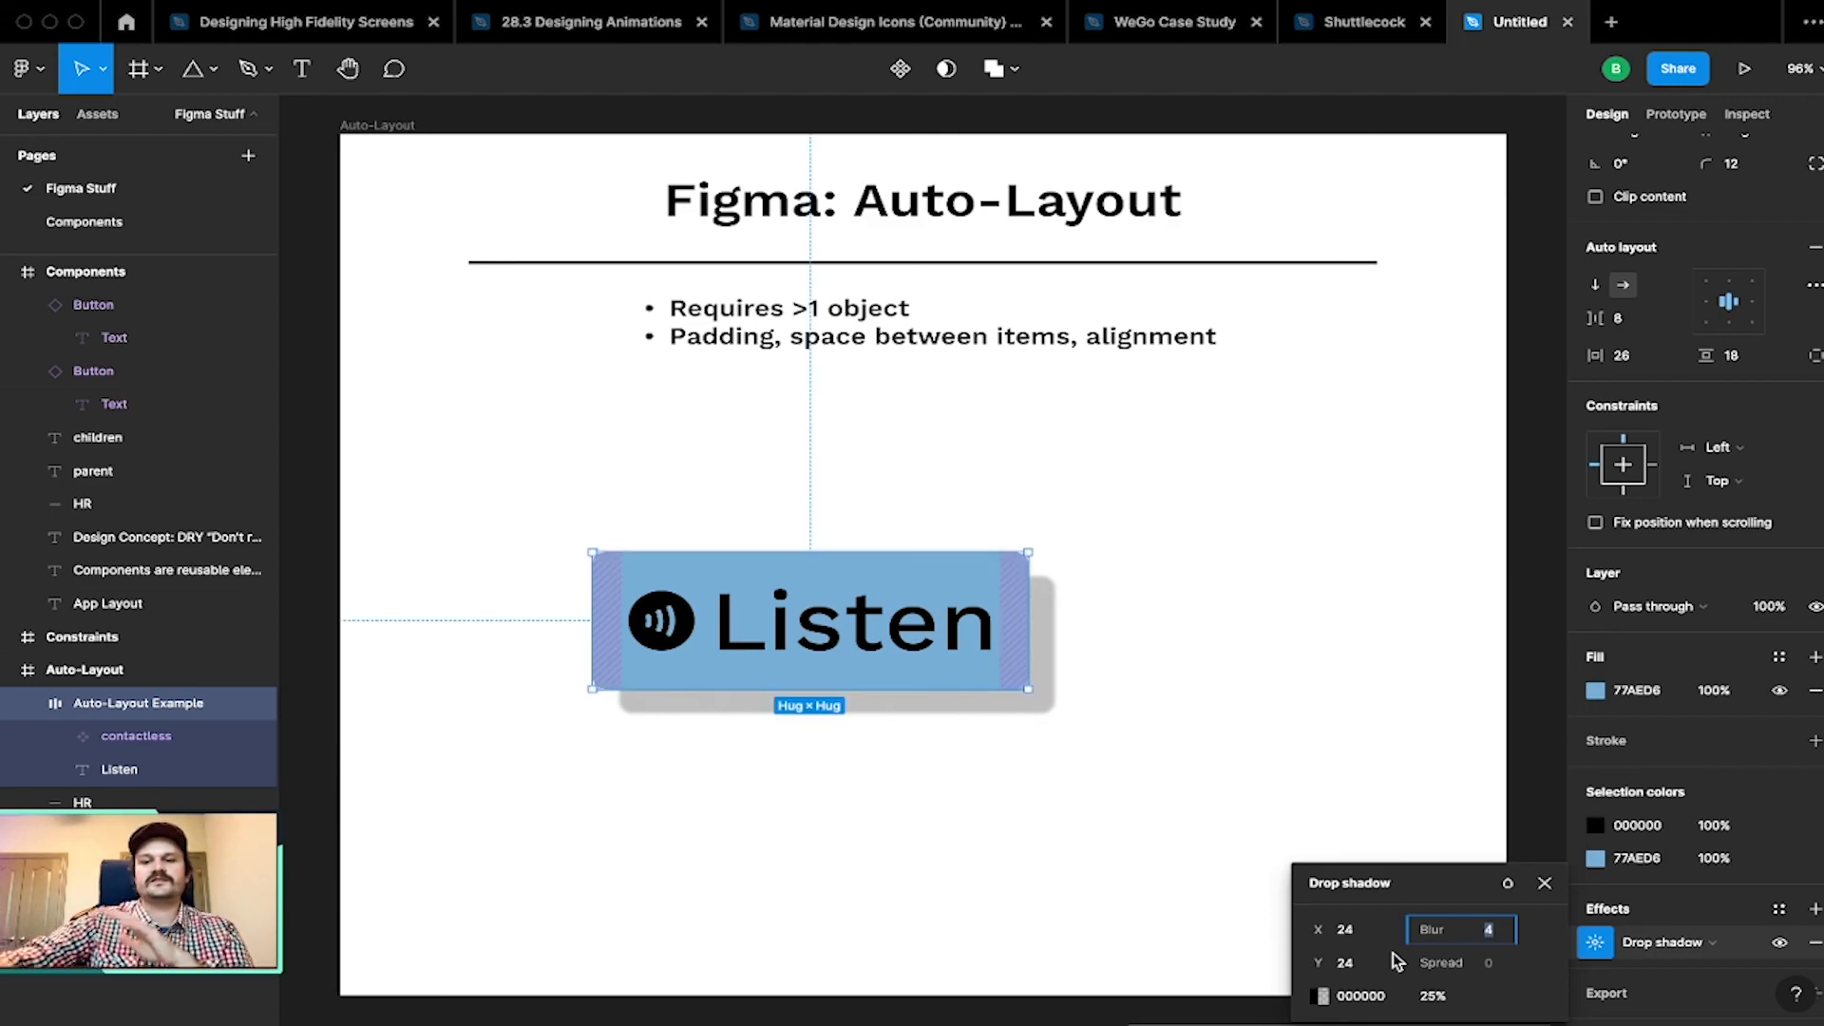
# Step: Set the drop shadow's blur to 0 and its colour to the blue document colour 3A6DCF at 100%
pyautogui.write('0')
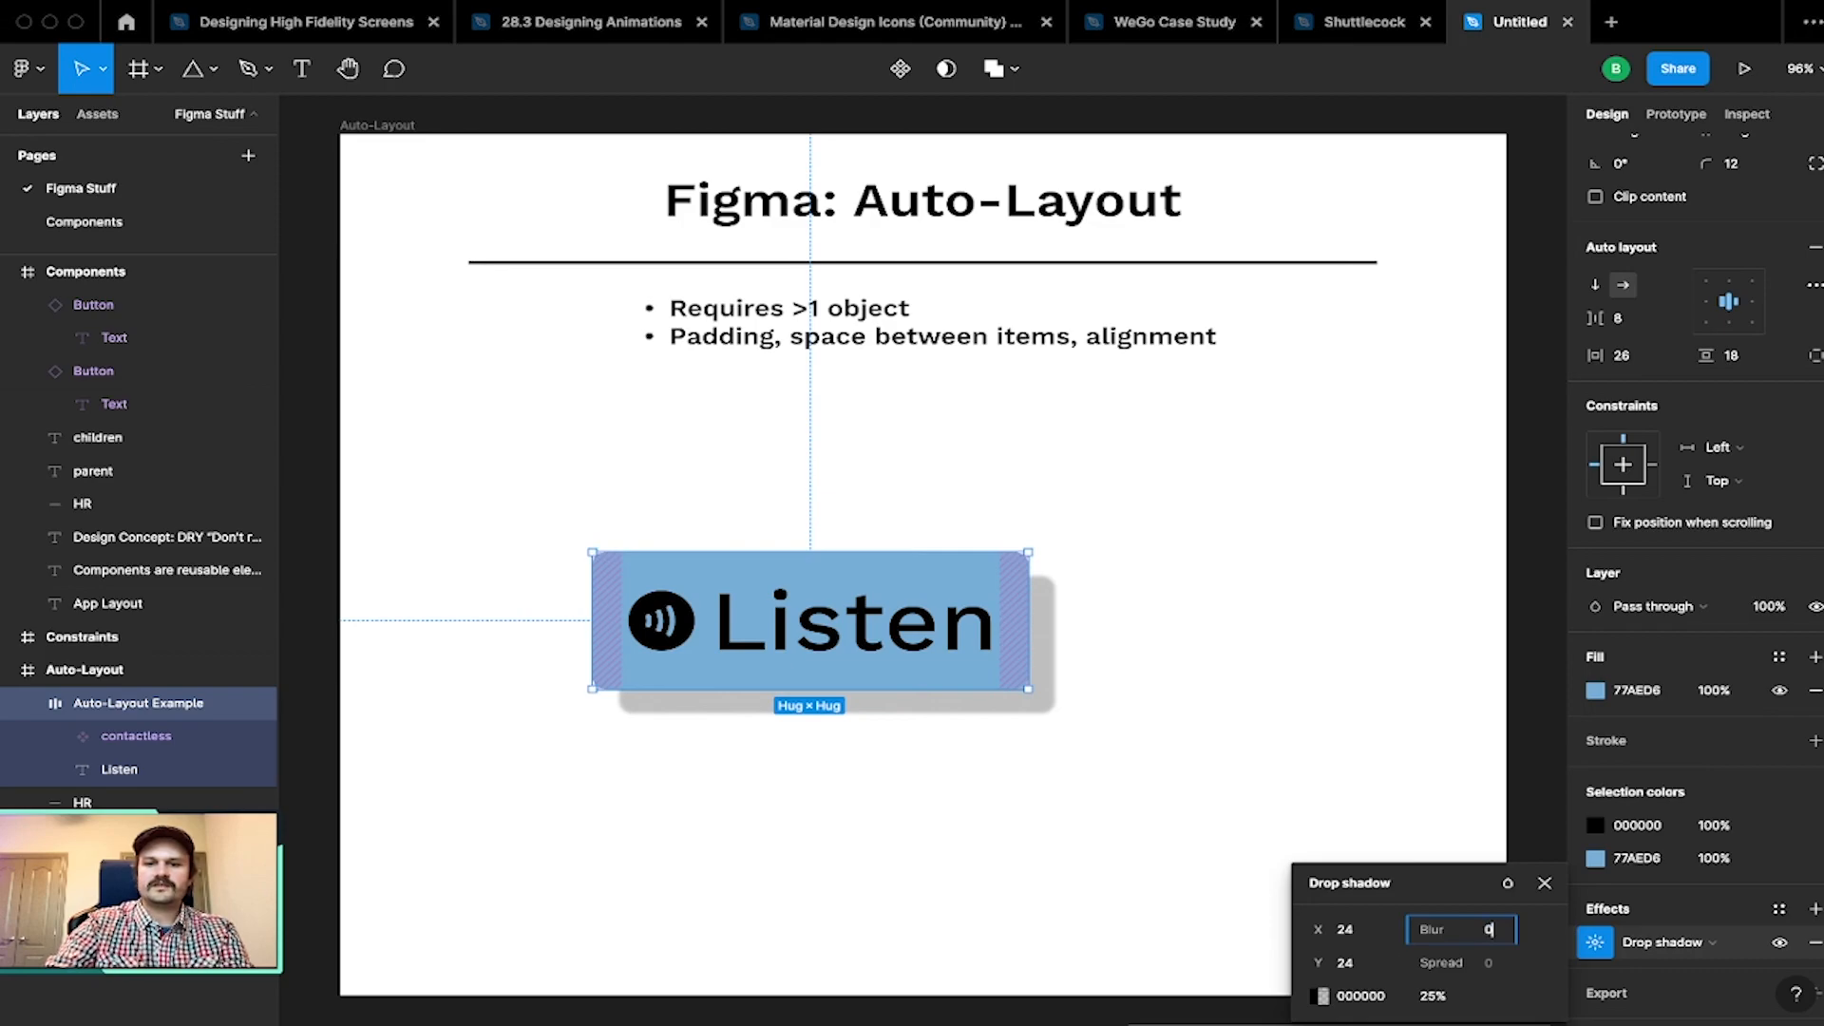
pyautogui.press('Tab')
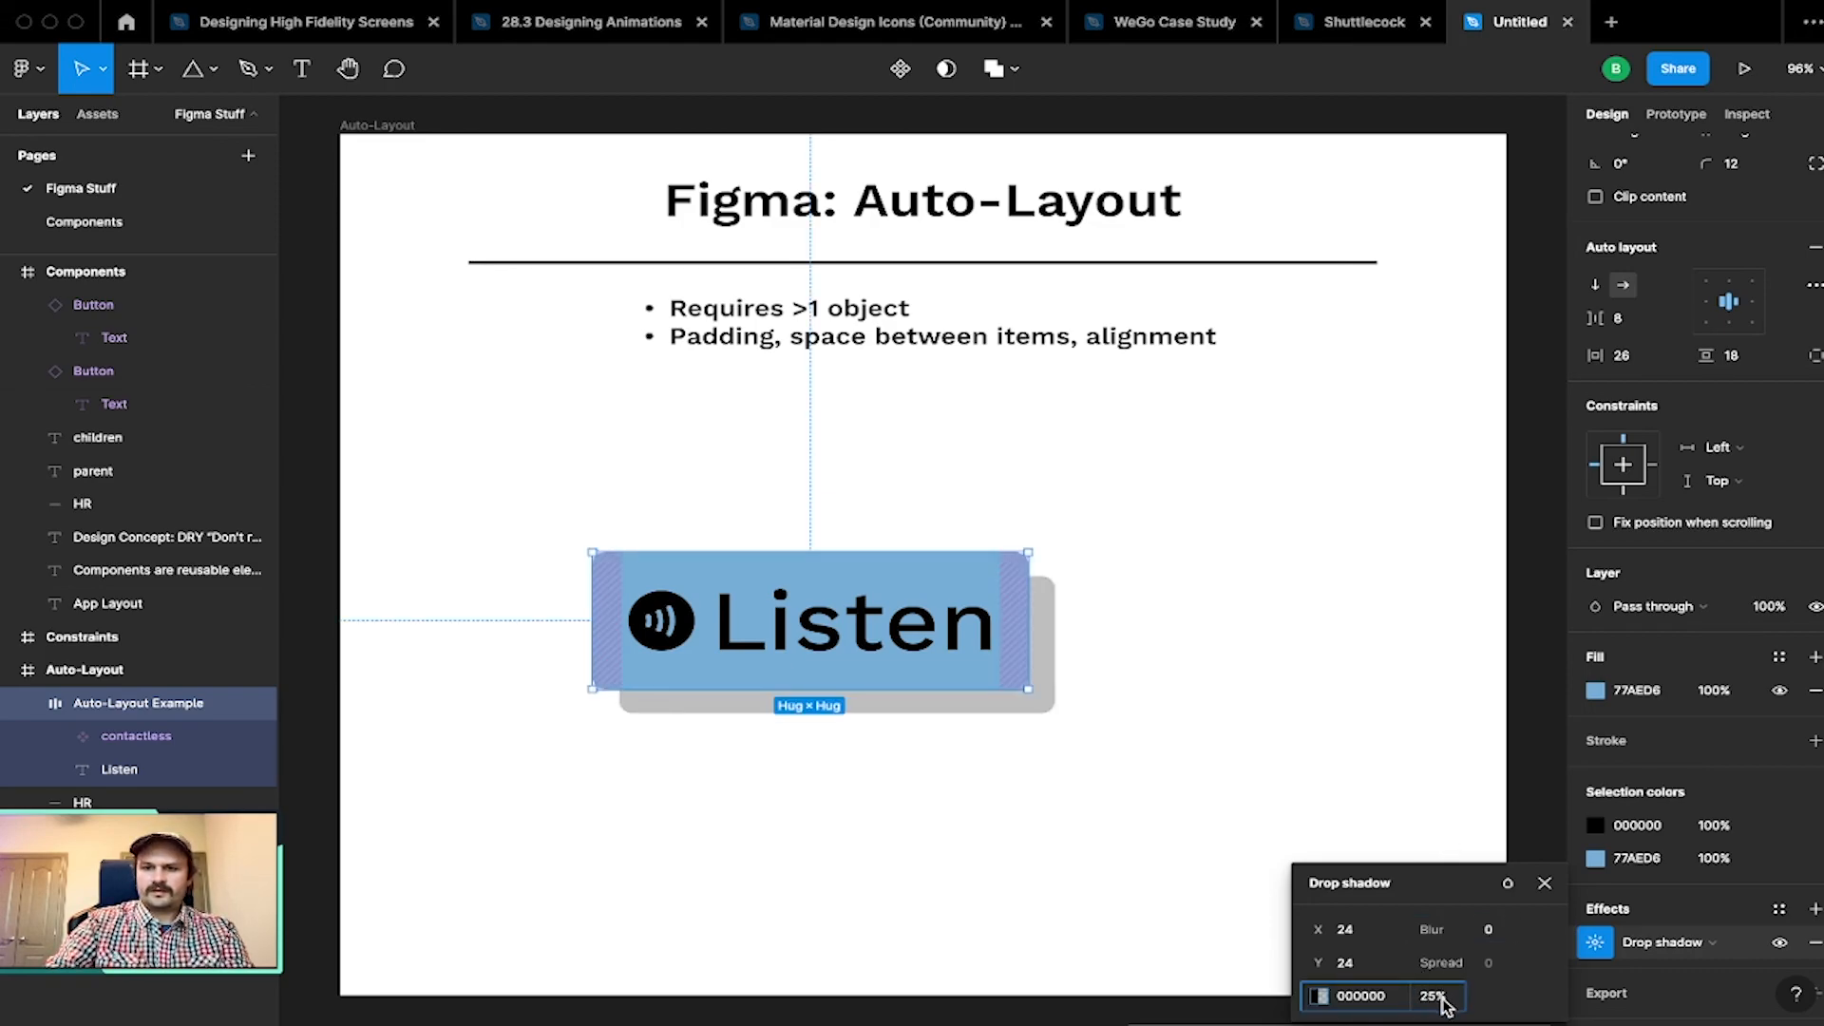
pyautogui.click(1320, 995)
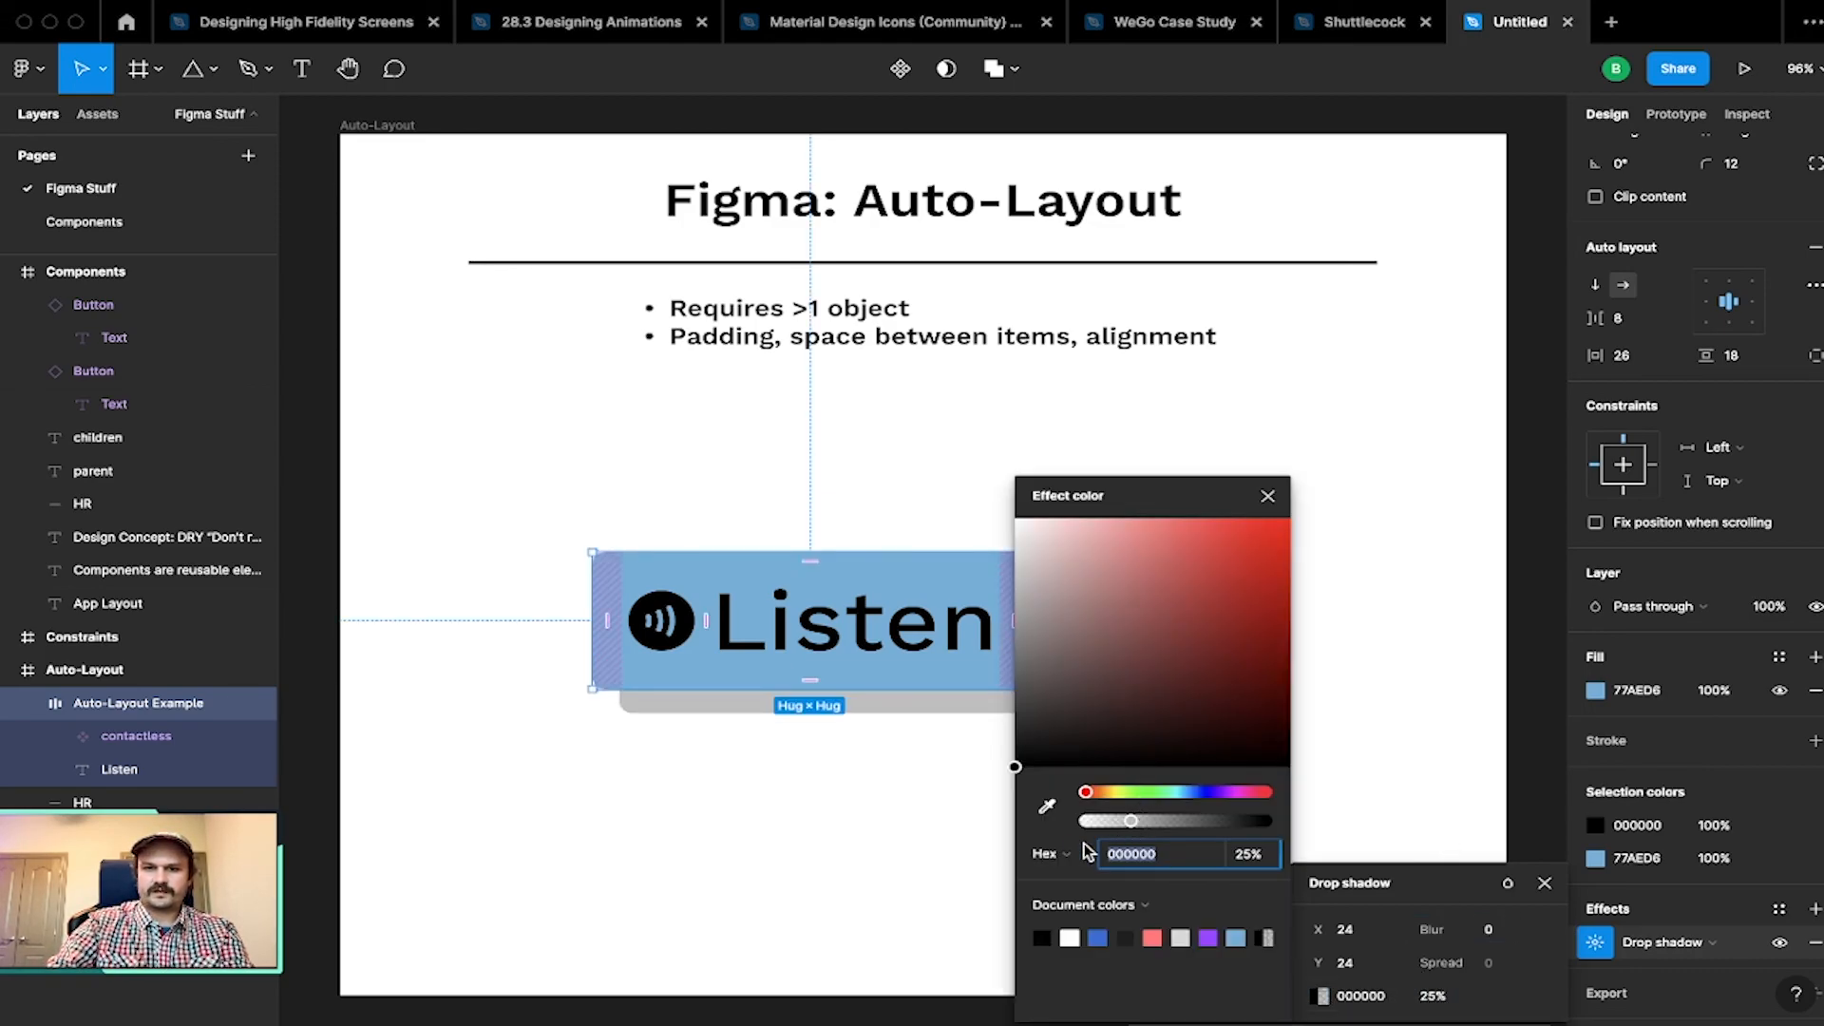
pyautogui.click(1098, 937)
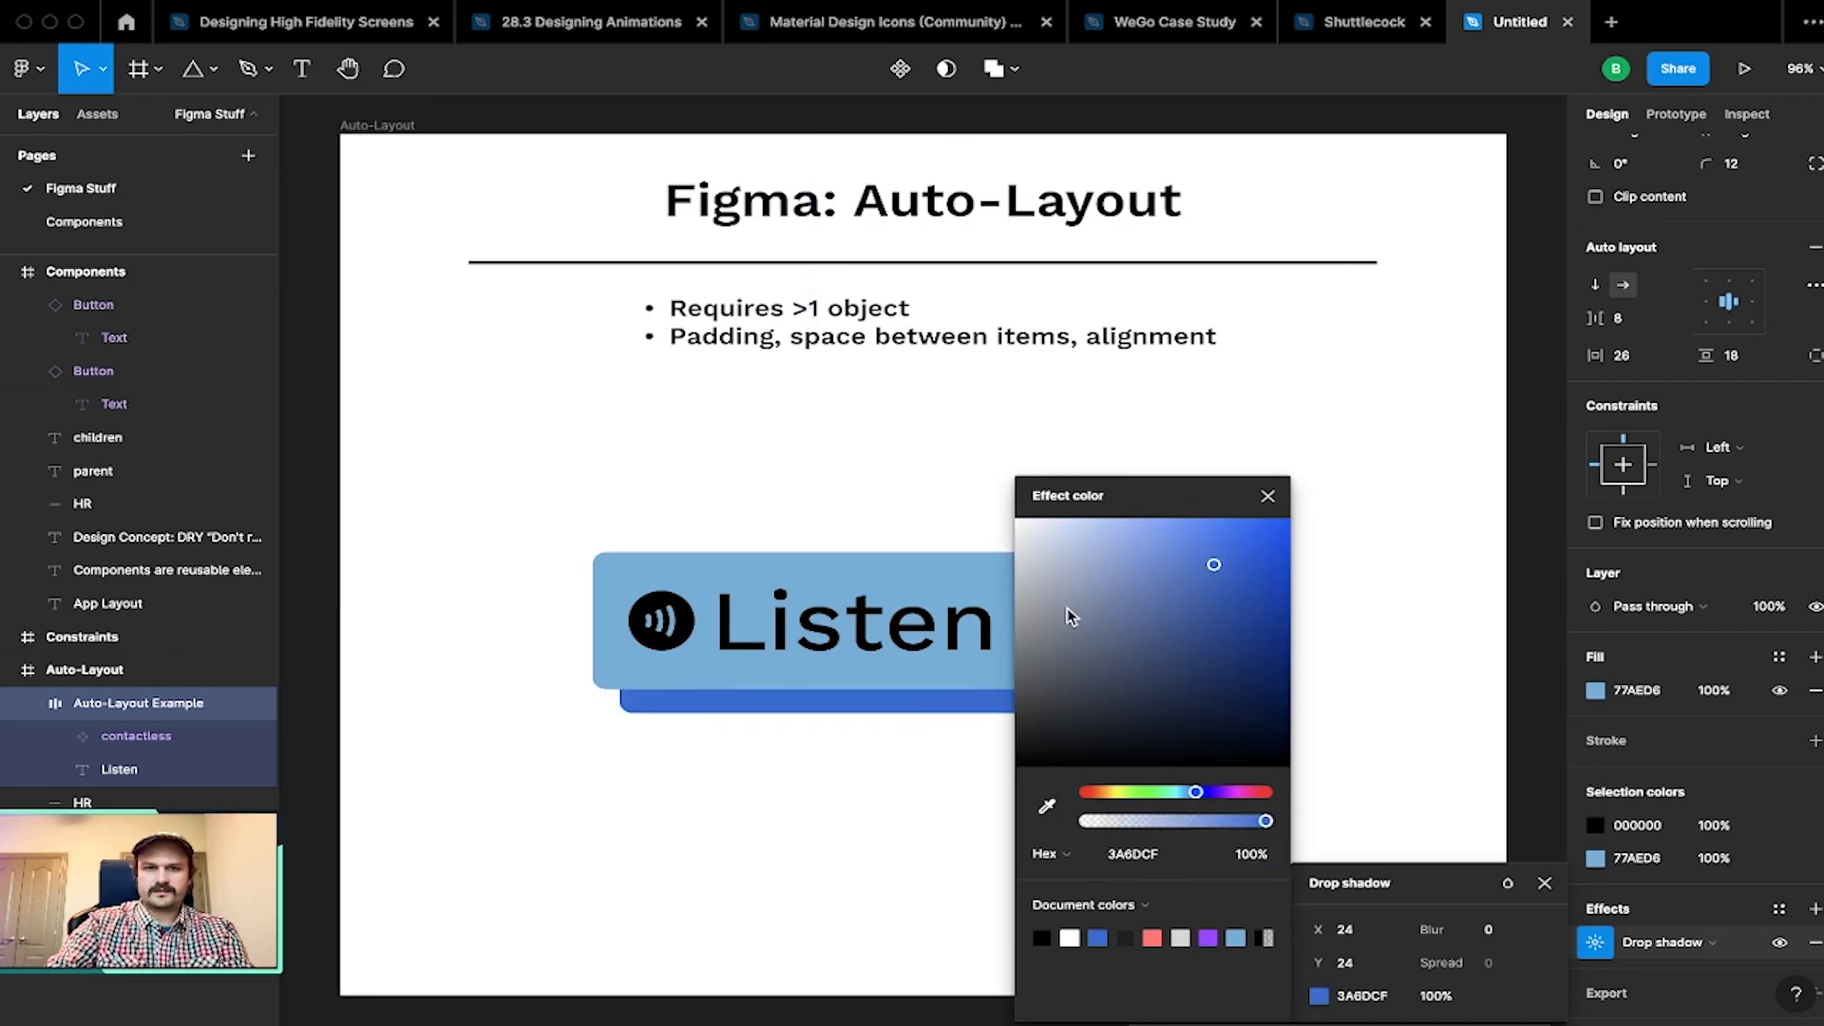
pyautogui.click(1268, 496)
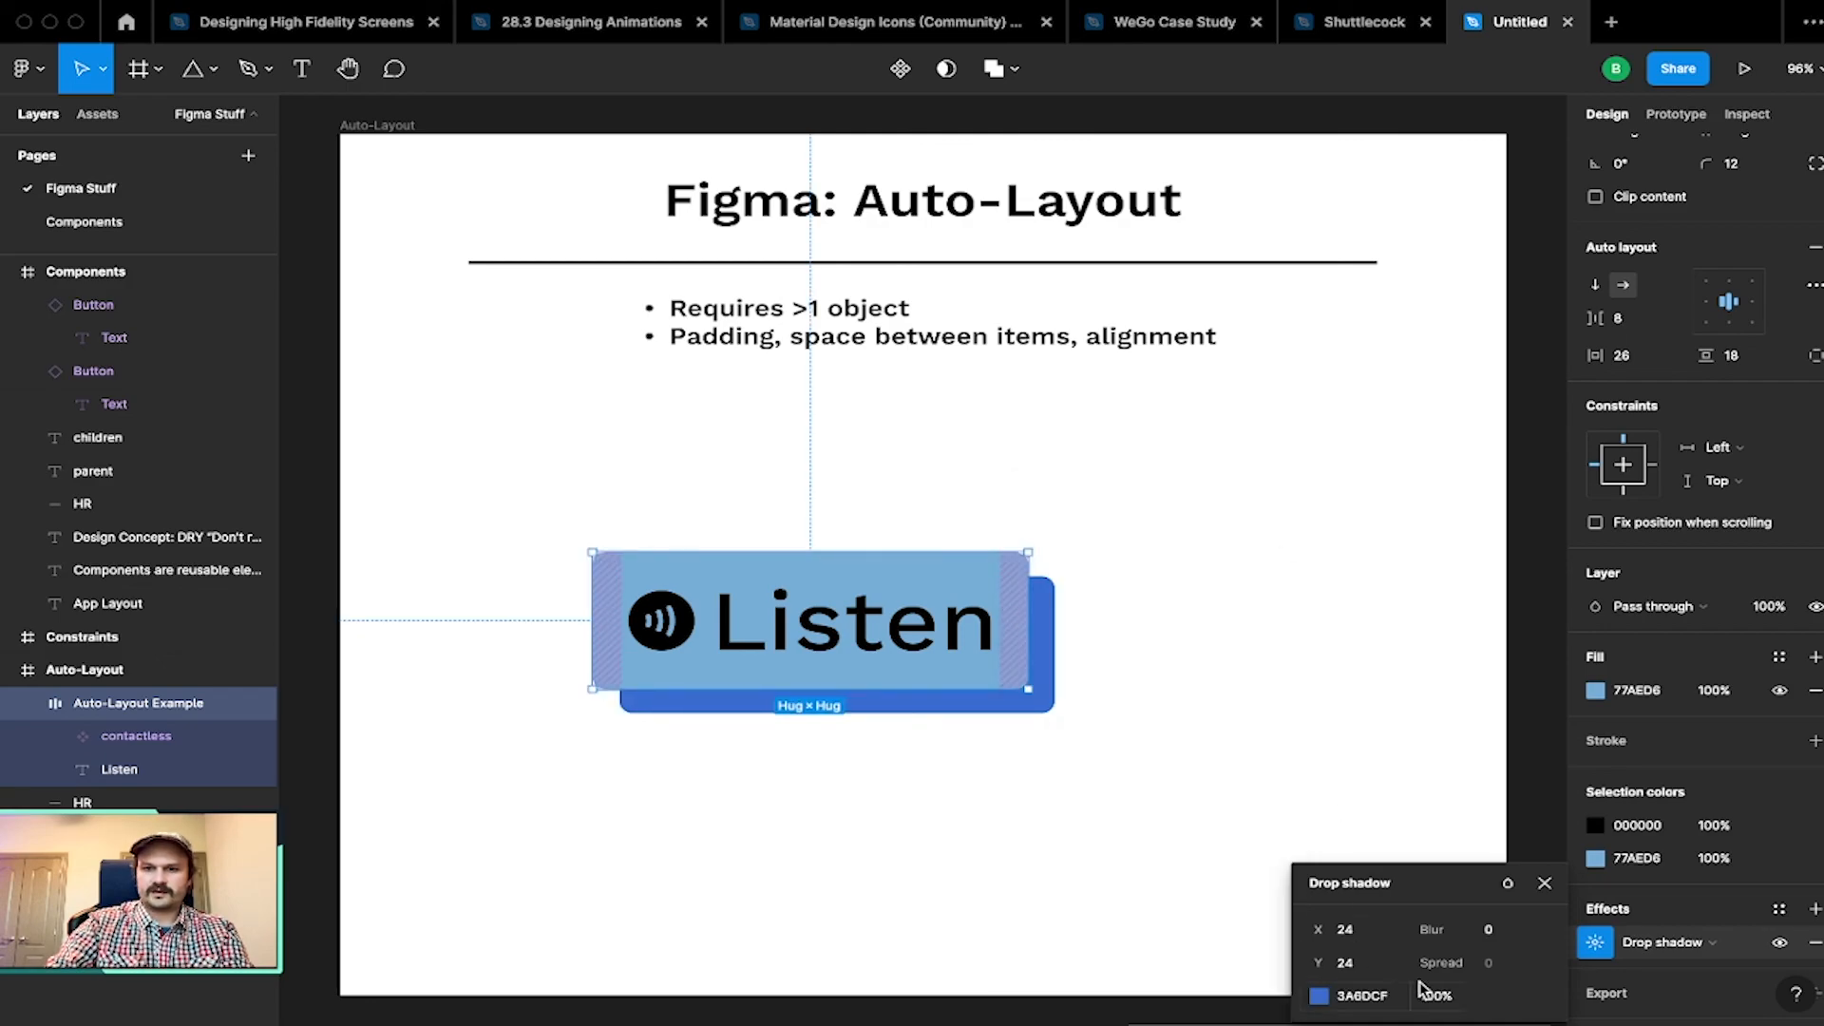
# Step: Reduce the drop shadow's X and Y offsets to 16 each and deselect the Auto-Layout Example frame
pyautogui.click(1357, 935)
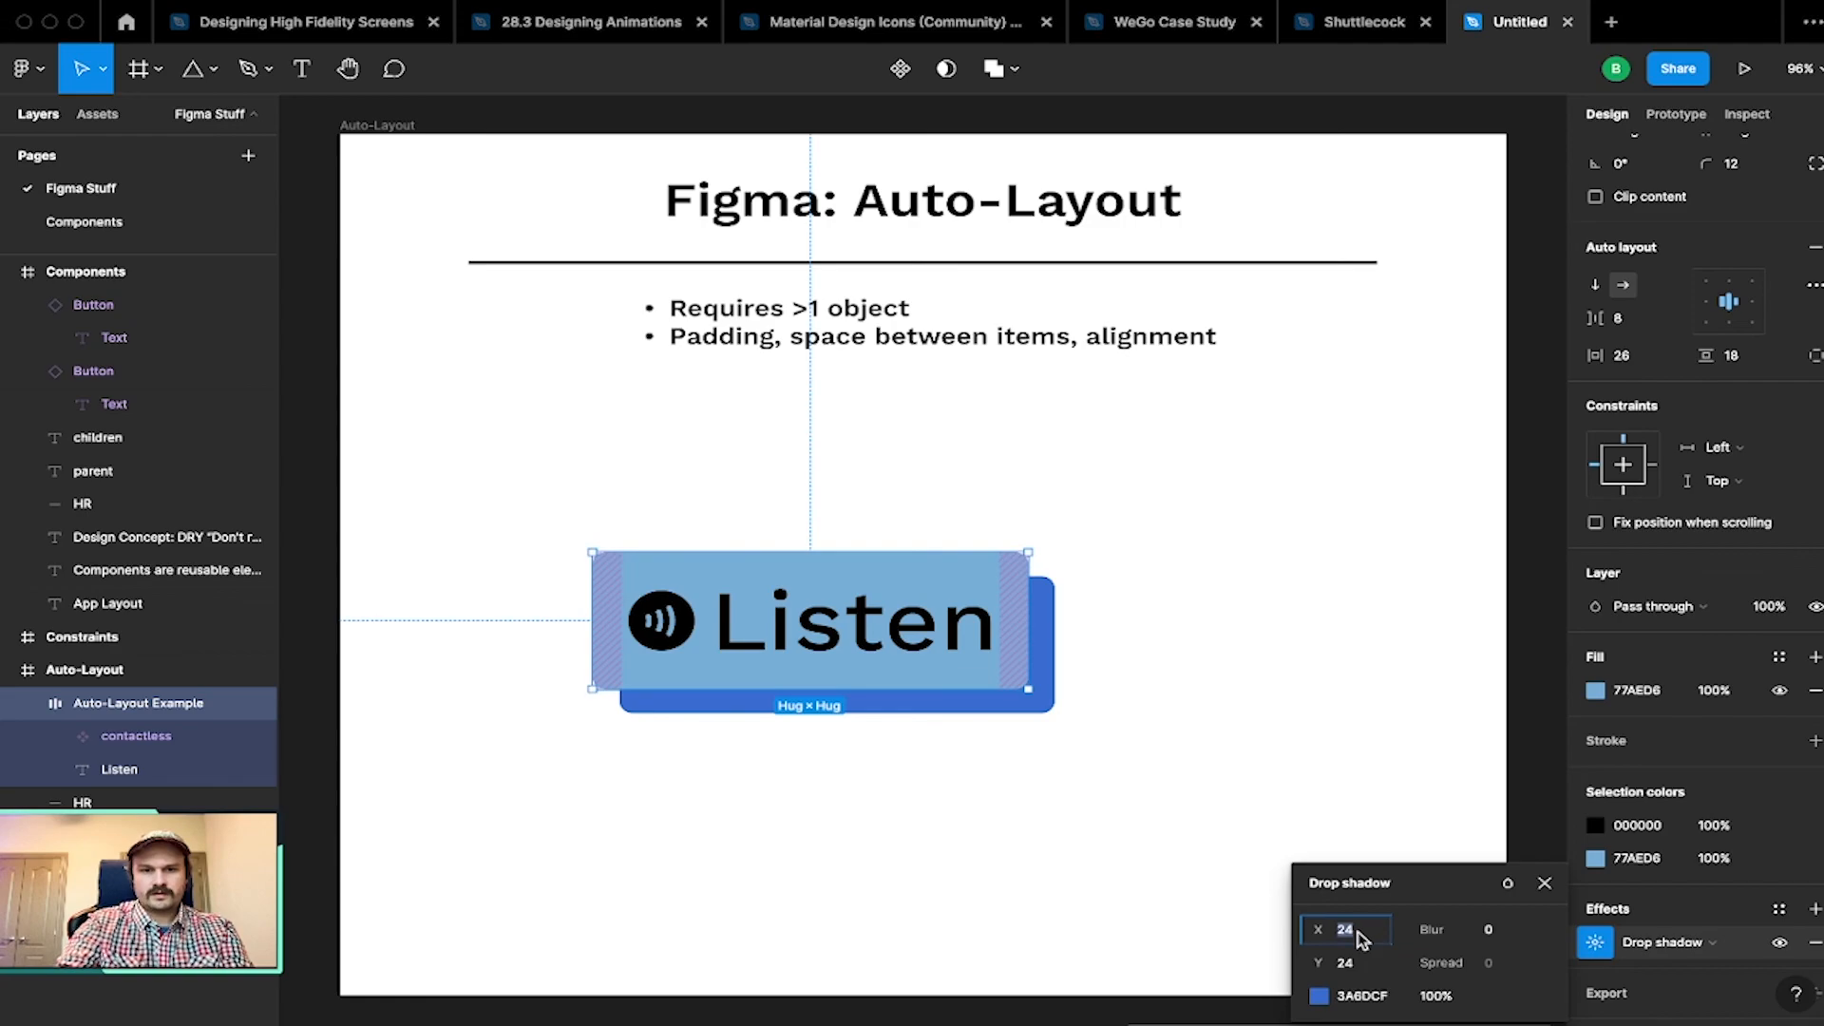
pyautogui.write('16')
pyautogui.press('Tab')
pyautogui.press('Tab')
pyautogui.hotkey('shift', 'Tab')
pyautogui.hotkey('shift', 'Tab')
pyautogui.hotkey('shift', 'Tab')
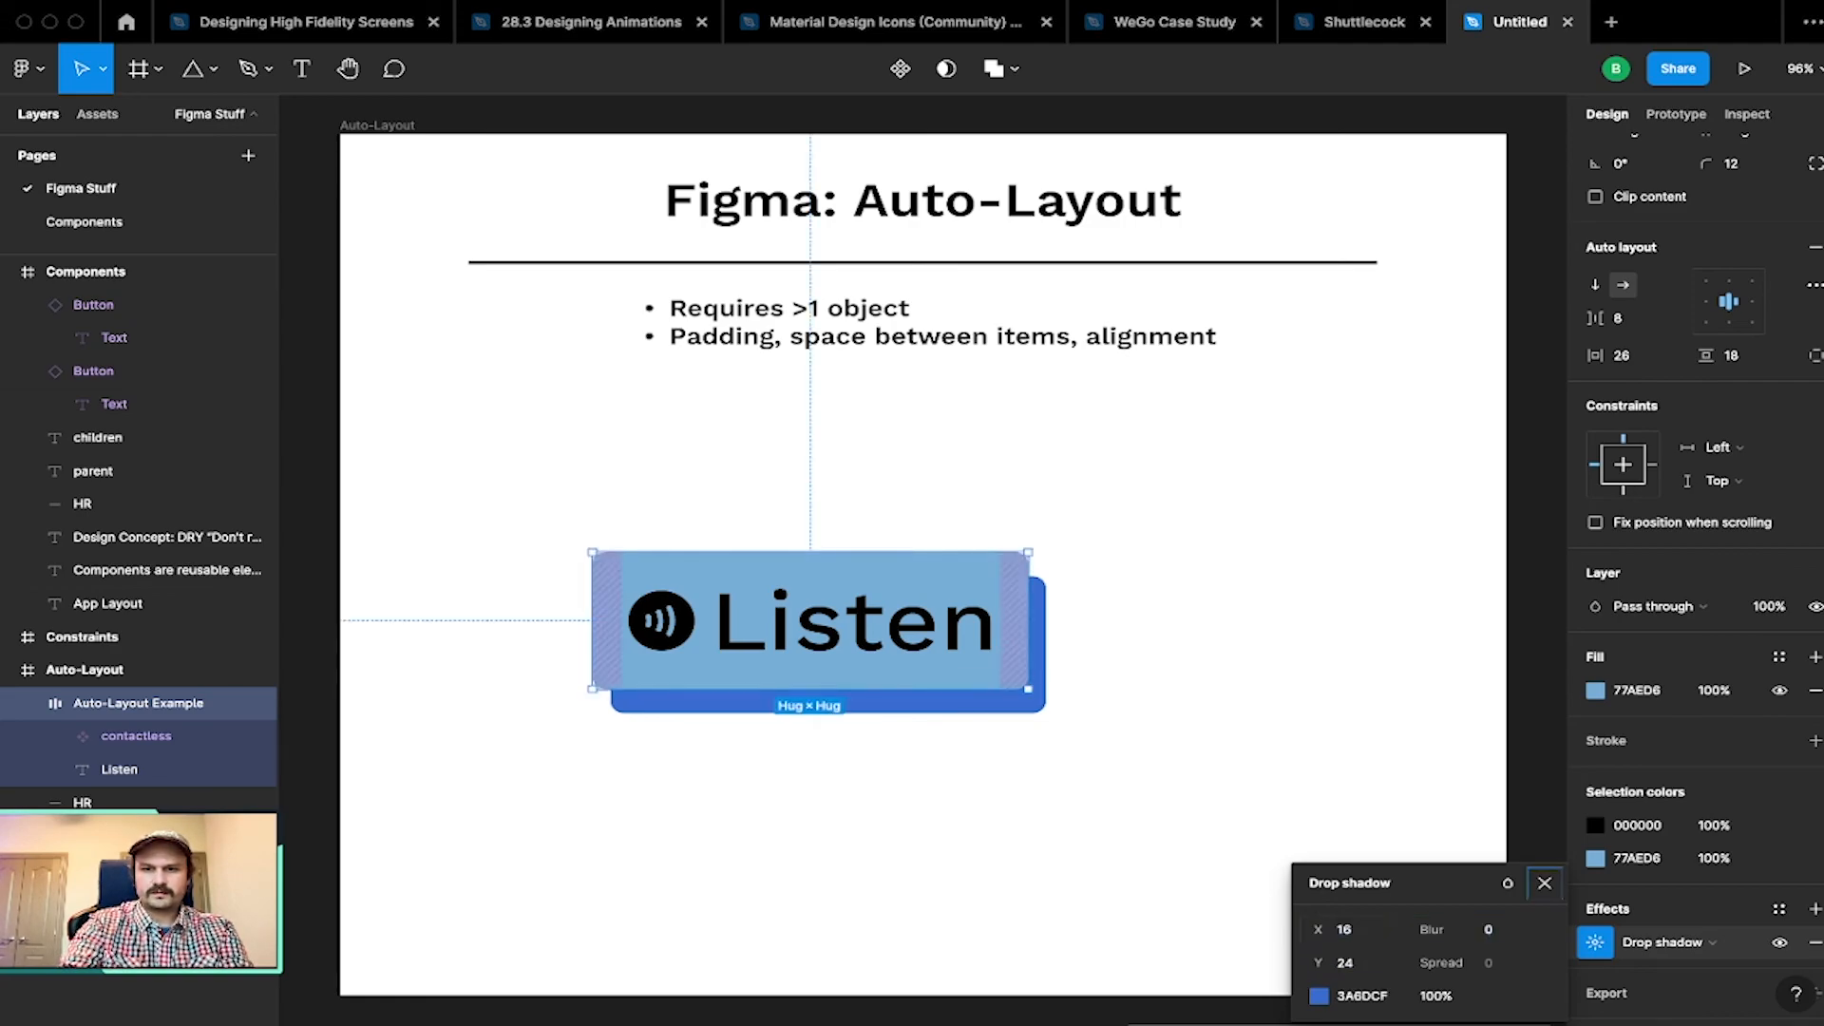
pyautogui.press('Tab')
pyautogui.press('Tab')
pyautogui.press('Return')
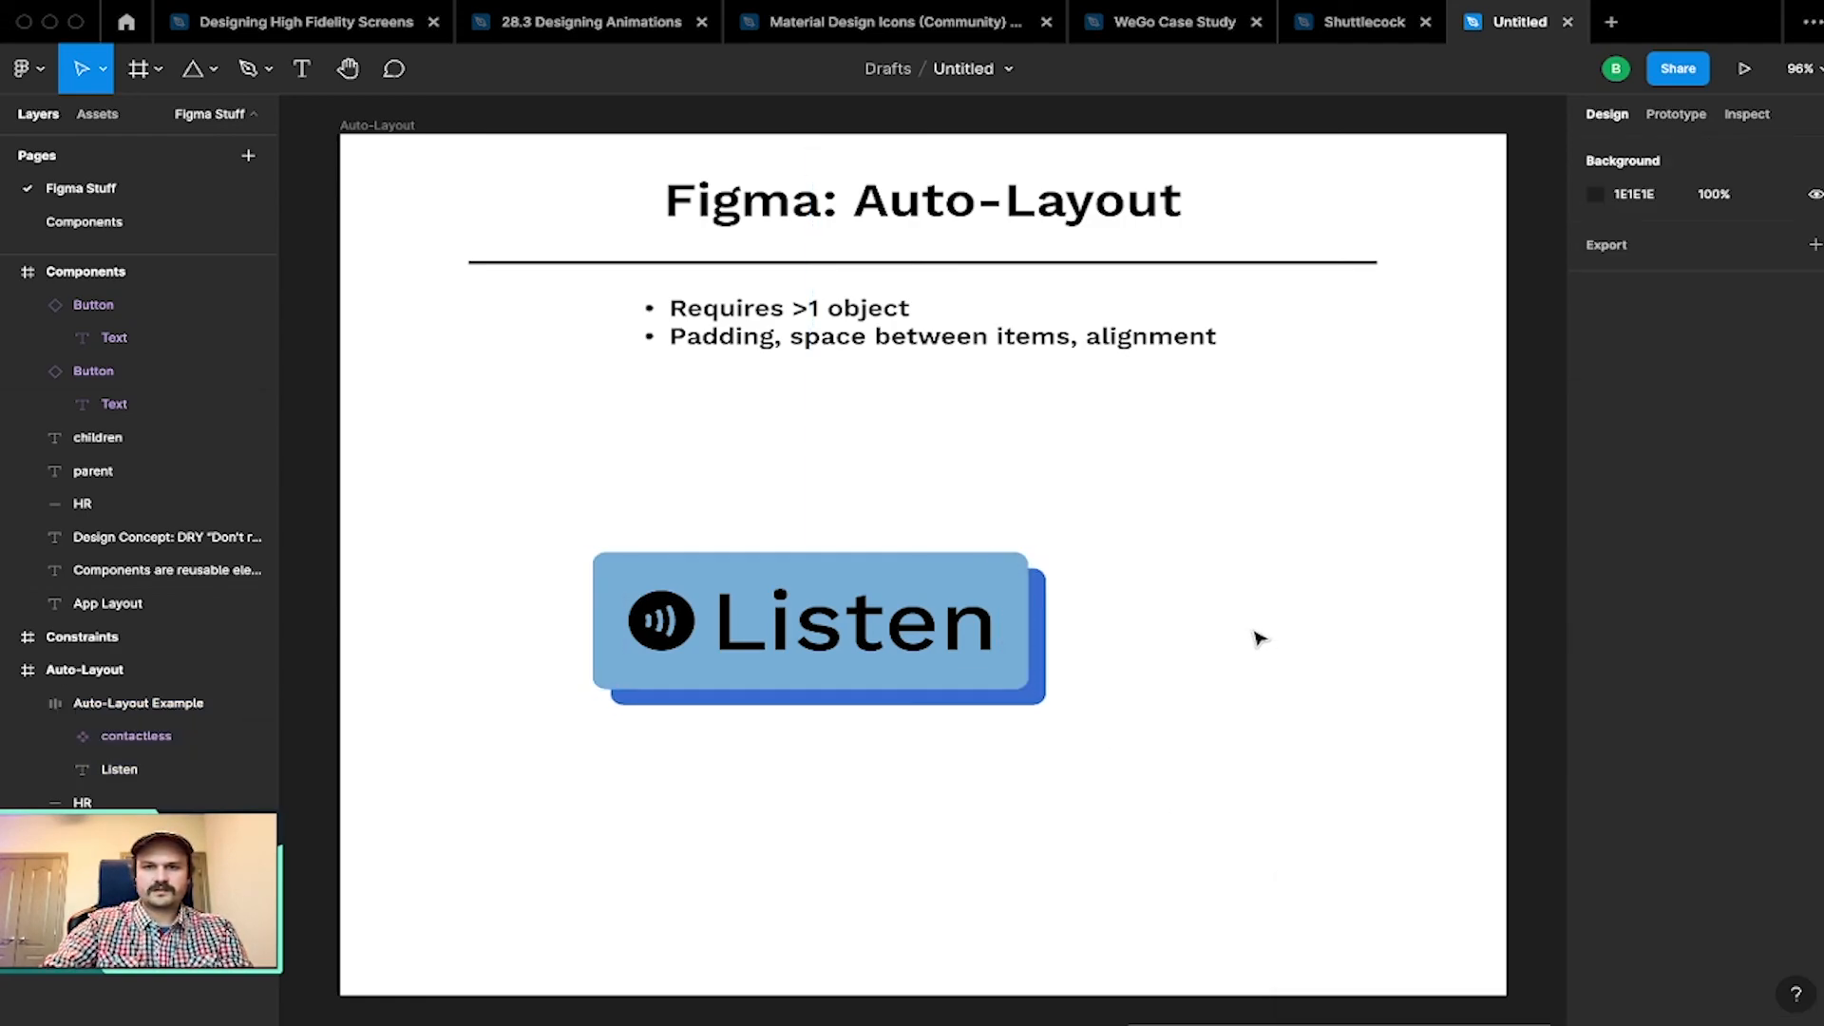
pyautogui.click(1197, 636)
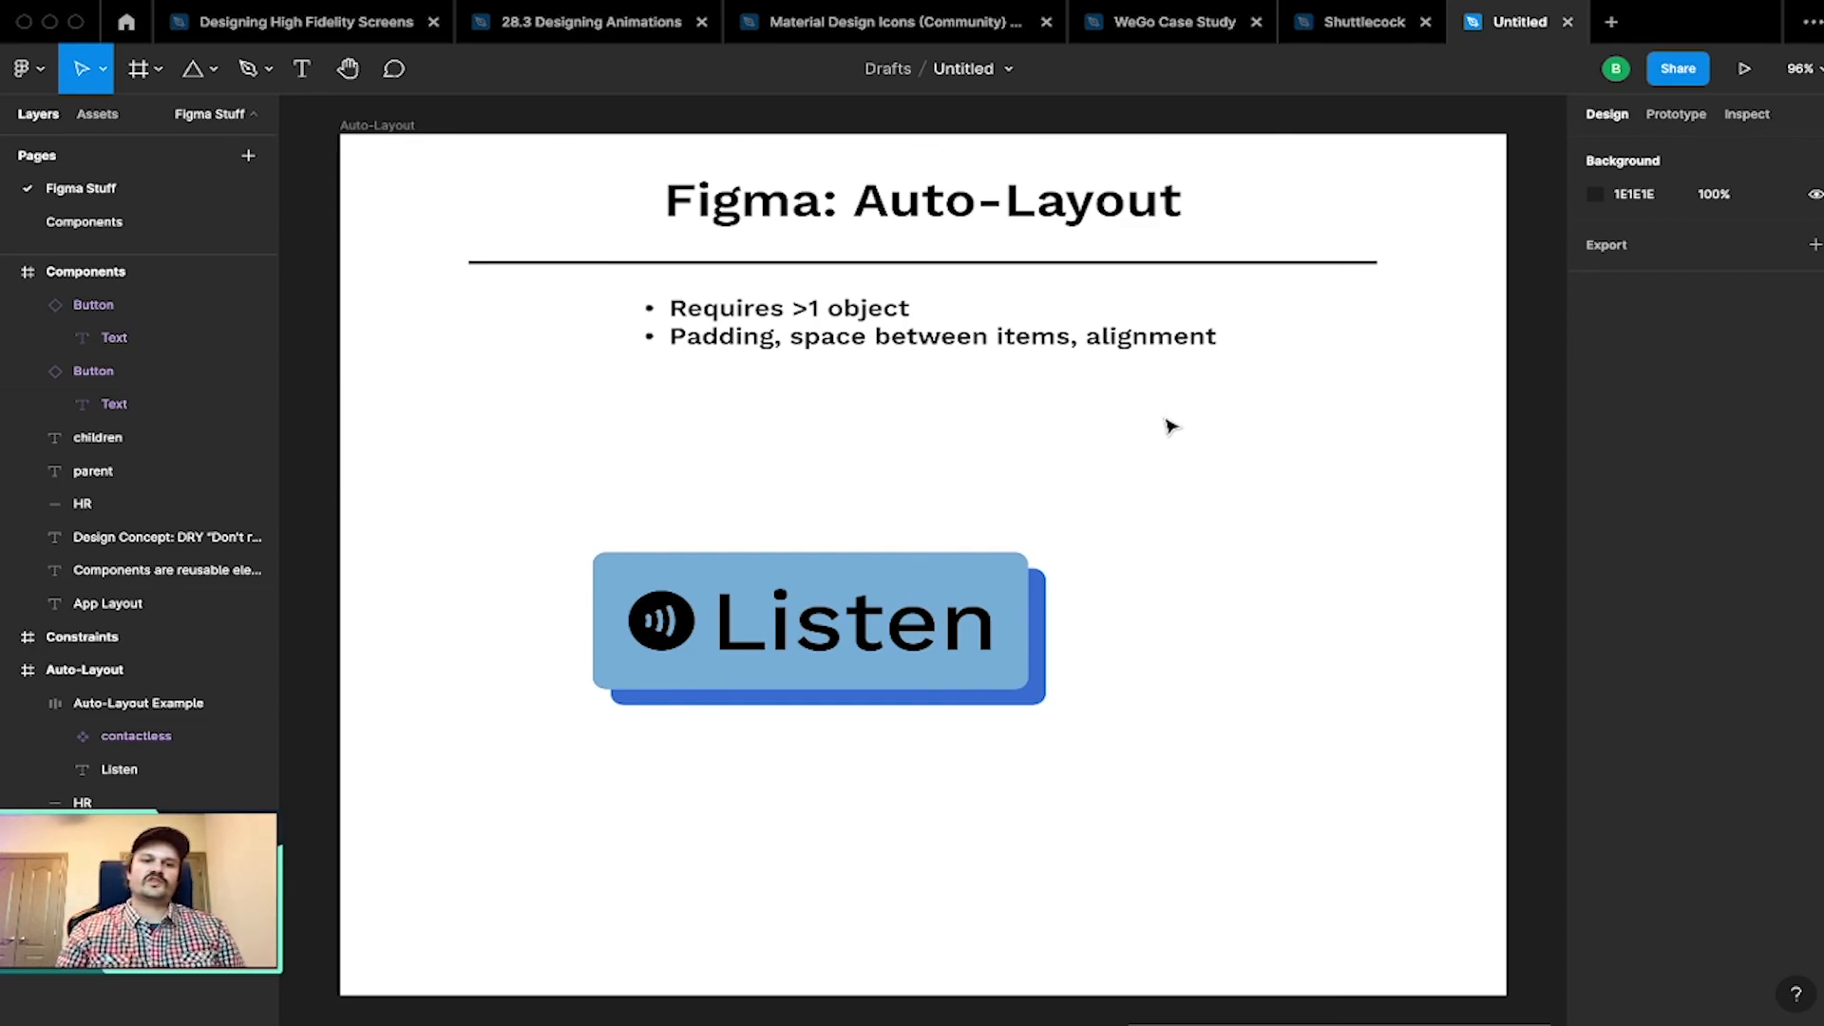
pyautogui.click(992, 544)
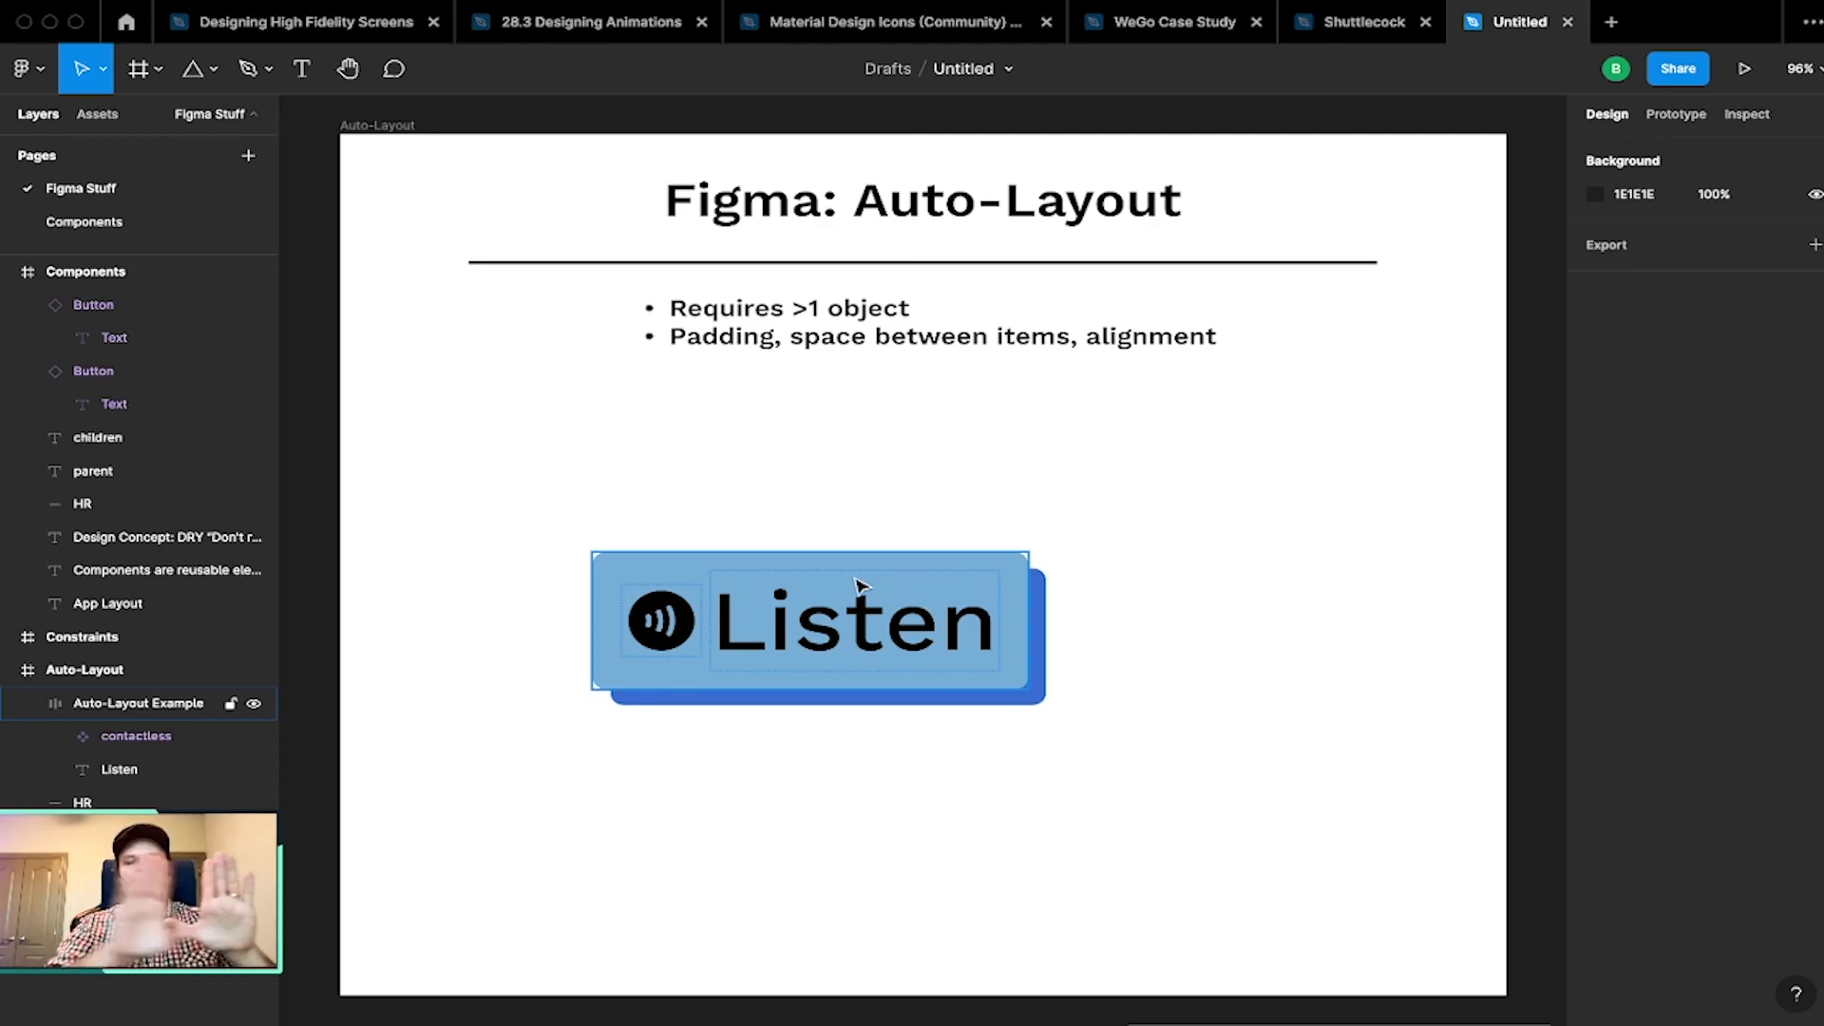
pyautogui.hscroll(-1, 1173, 502)
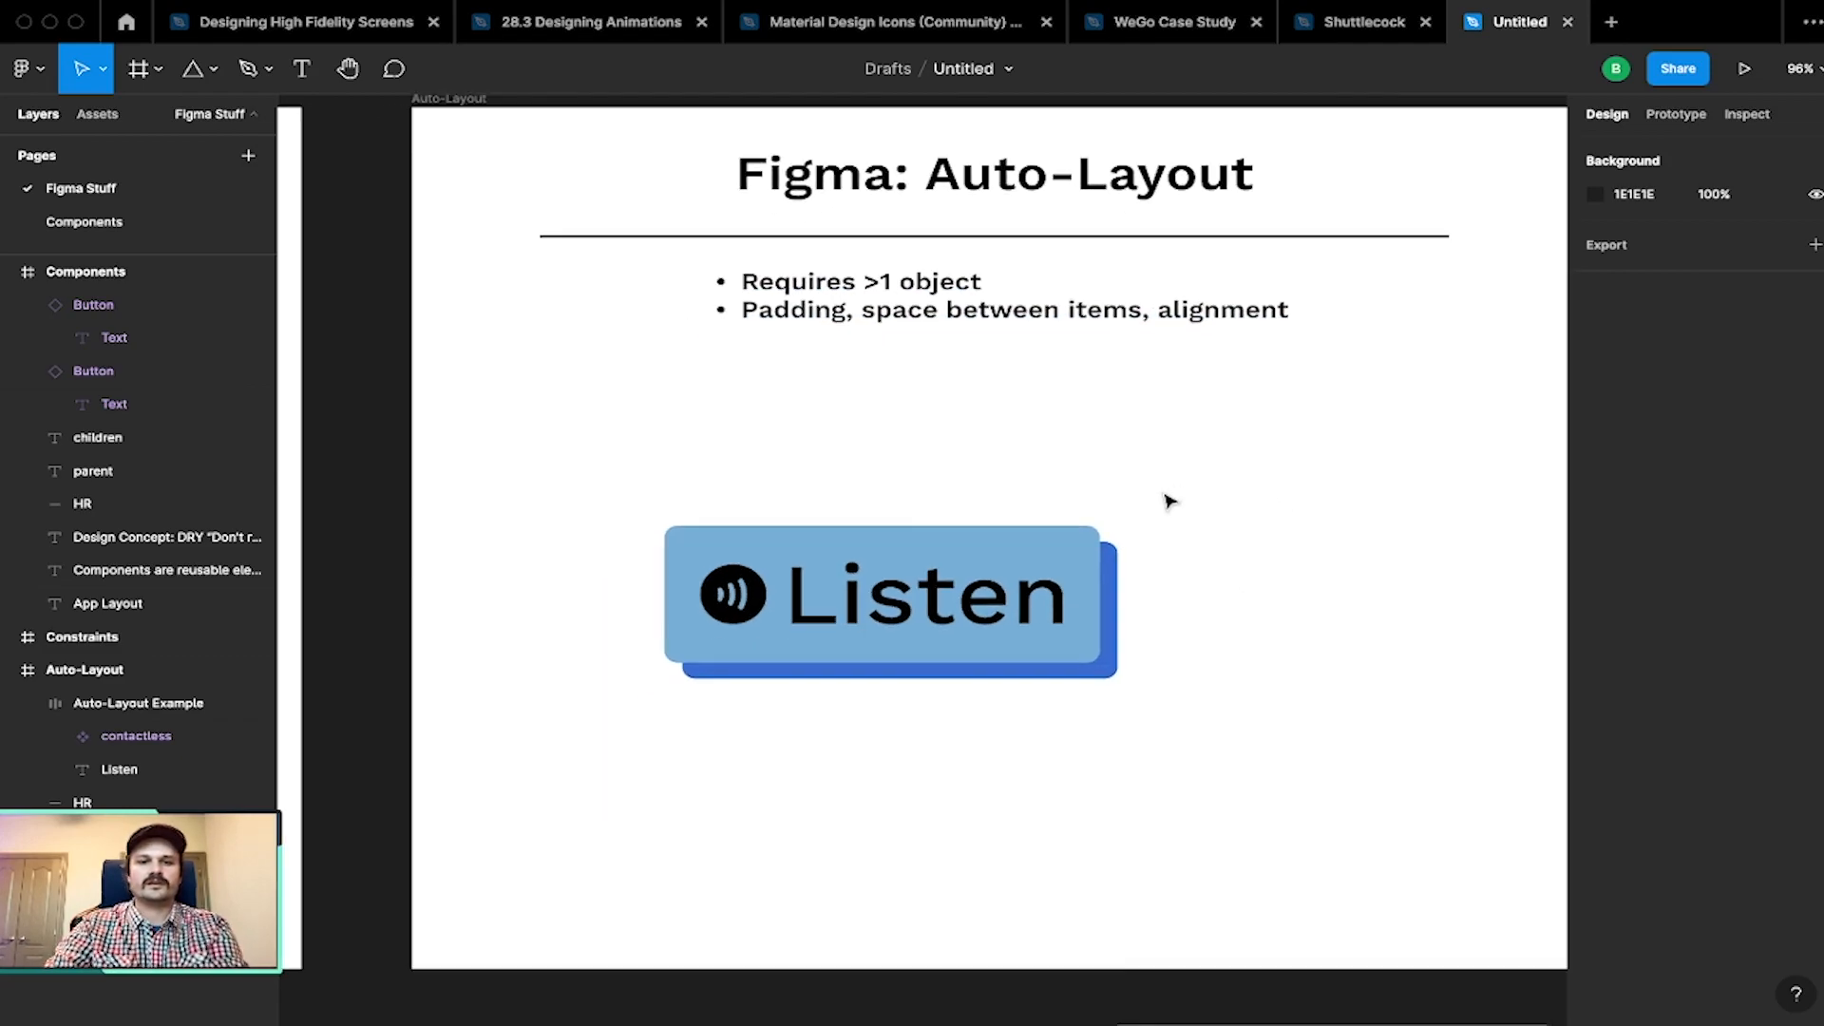
pyautogui.moveTo(1220, 467); pyautogui.dragTo(813, 846)
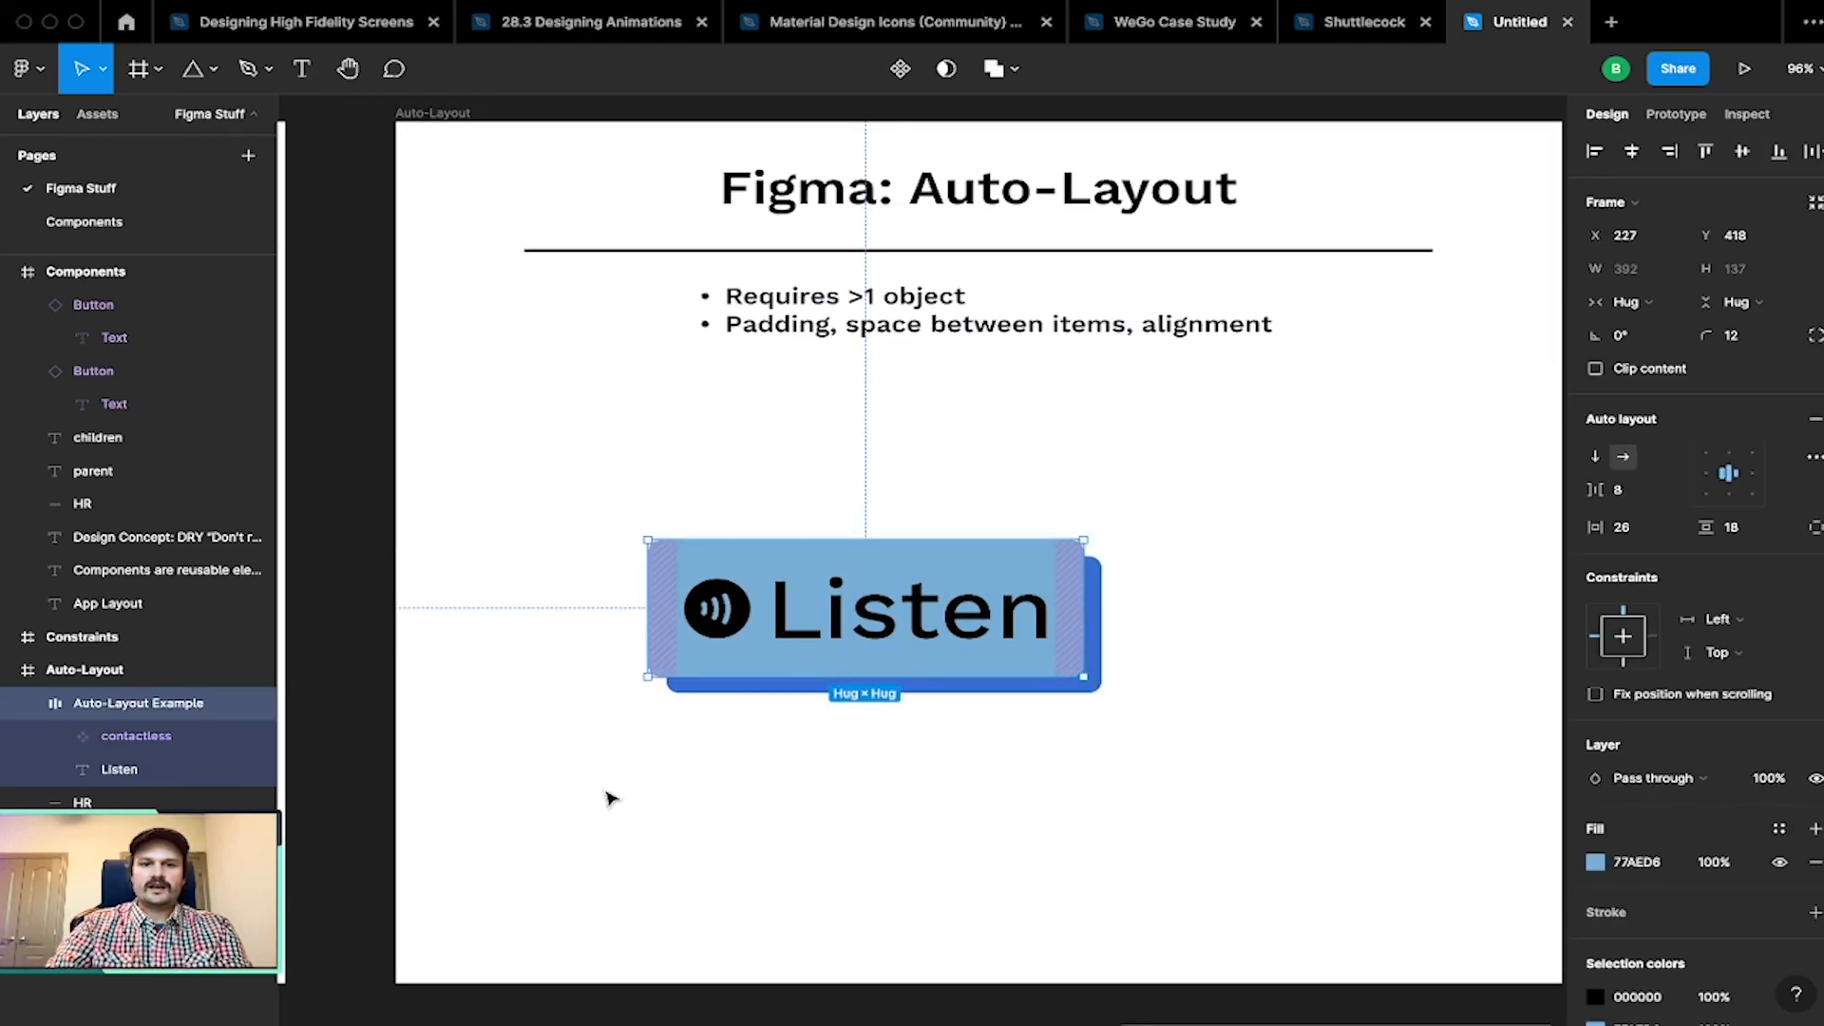
pyautogui.click(608, 801)
pyautogui.moveTo(558, 781); pyautogui.dragTo(1345, 409)
pyautogui.click(1346, 408)
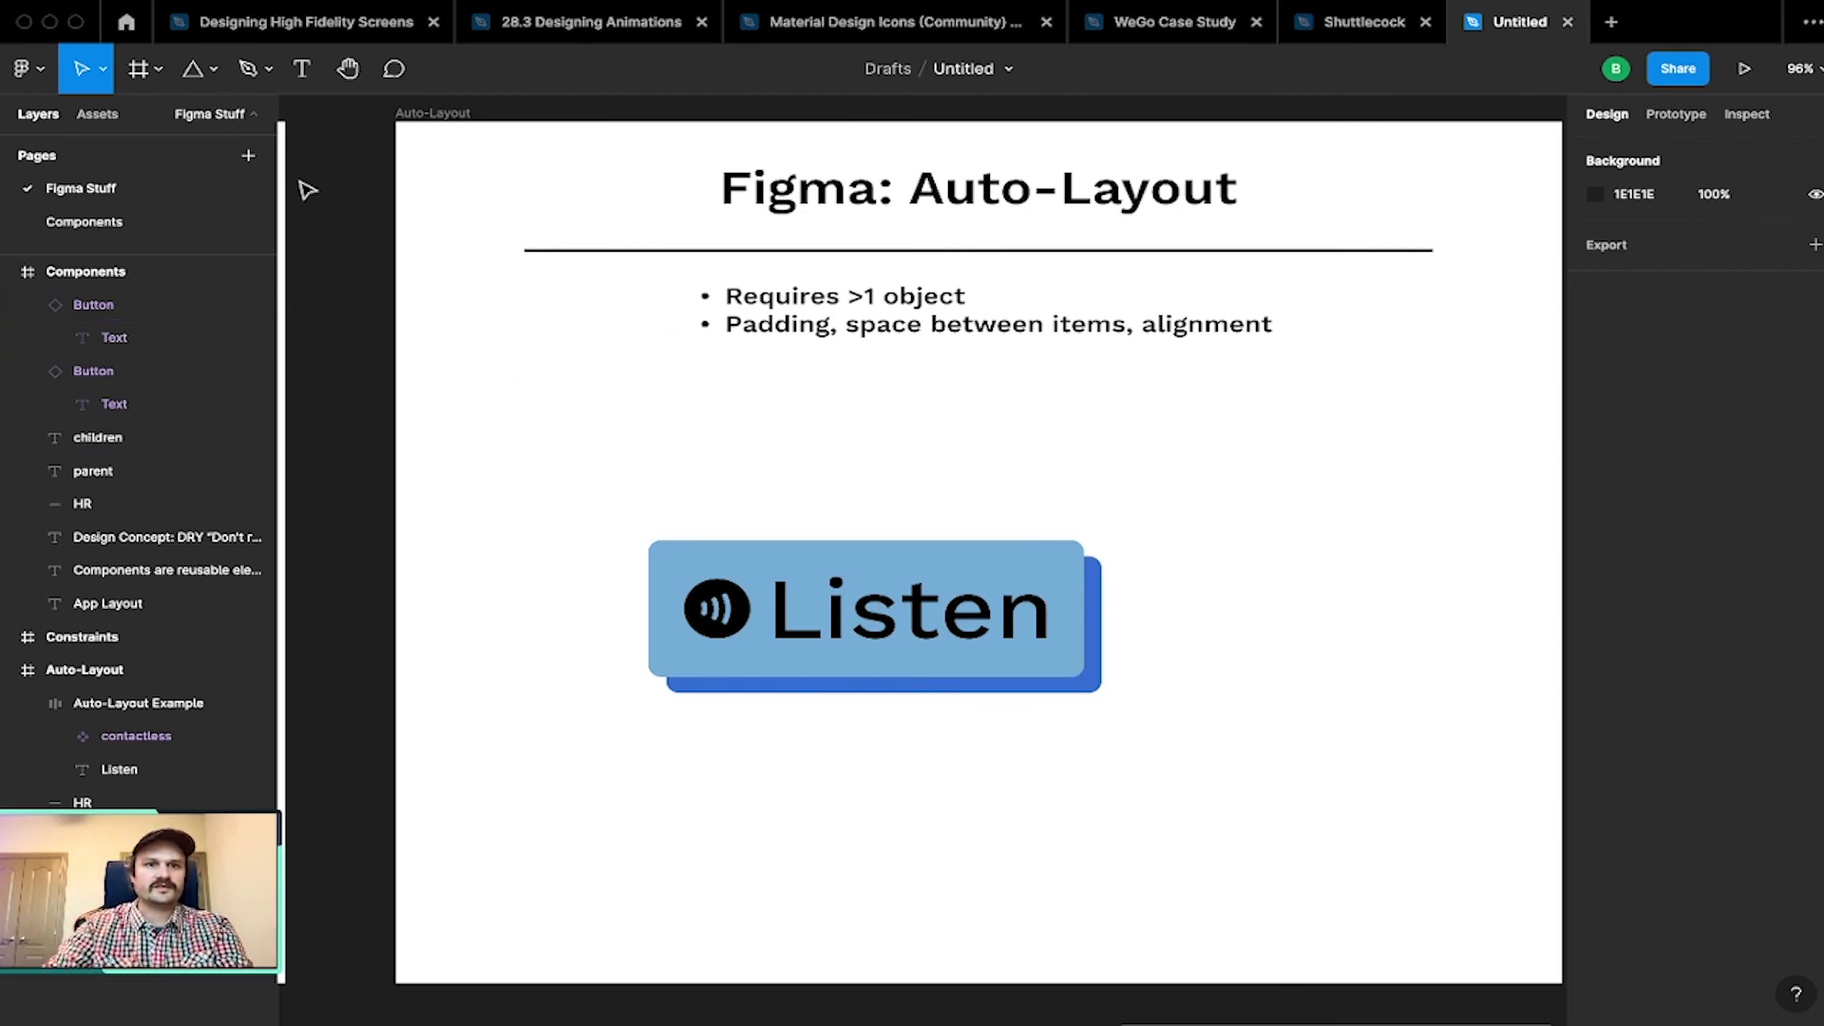
# Step: Group the Listen button and centre the group horizontally and vertically within the Auto-Layout slide
pyautogui.click(111, 670)
pyautogui.hotkey('shift', '2')
pyautogui.click(868, 370)
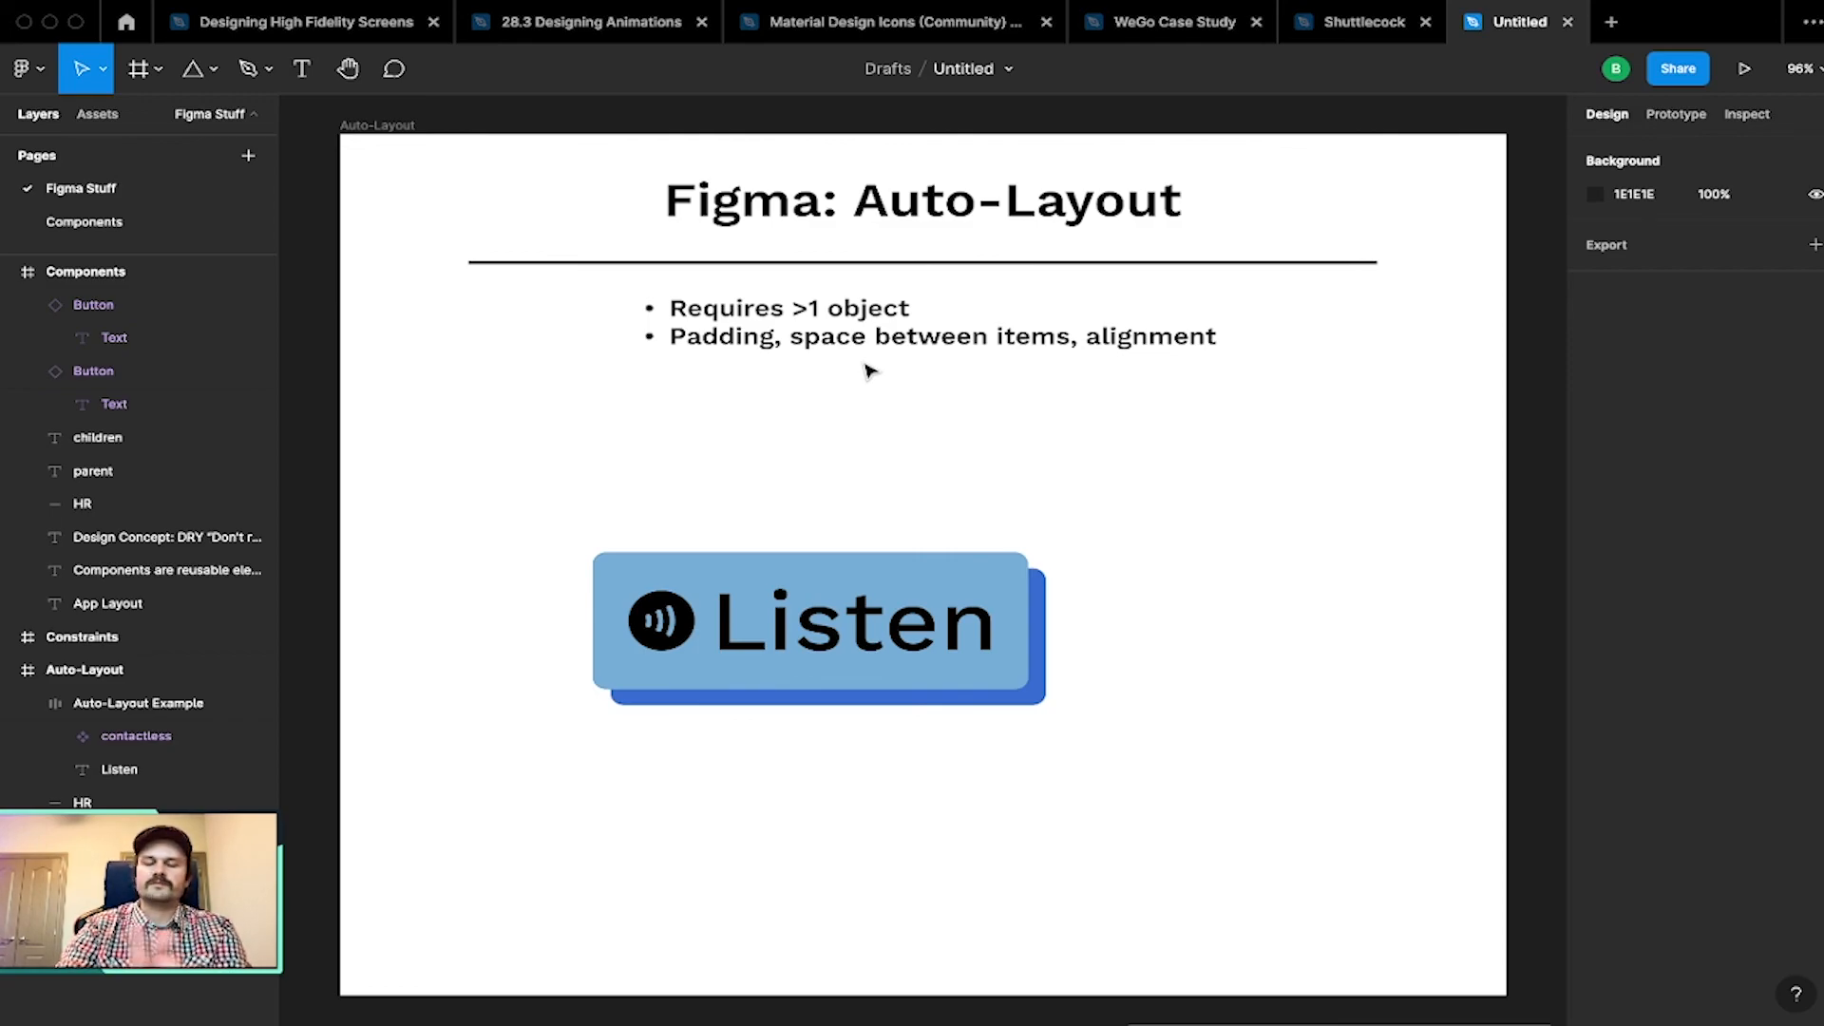
pyautogui.moveTo(1126, 486); pyautogui.dragTo(751, 742)
pyautogui.press('super+g')
pyautogui.click(1632, 151)
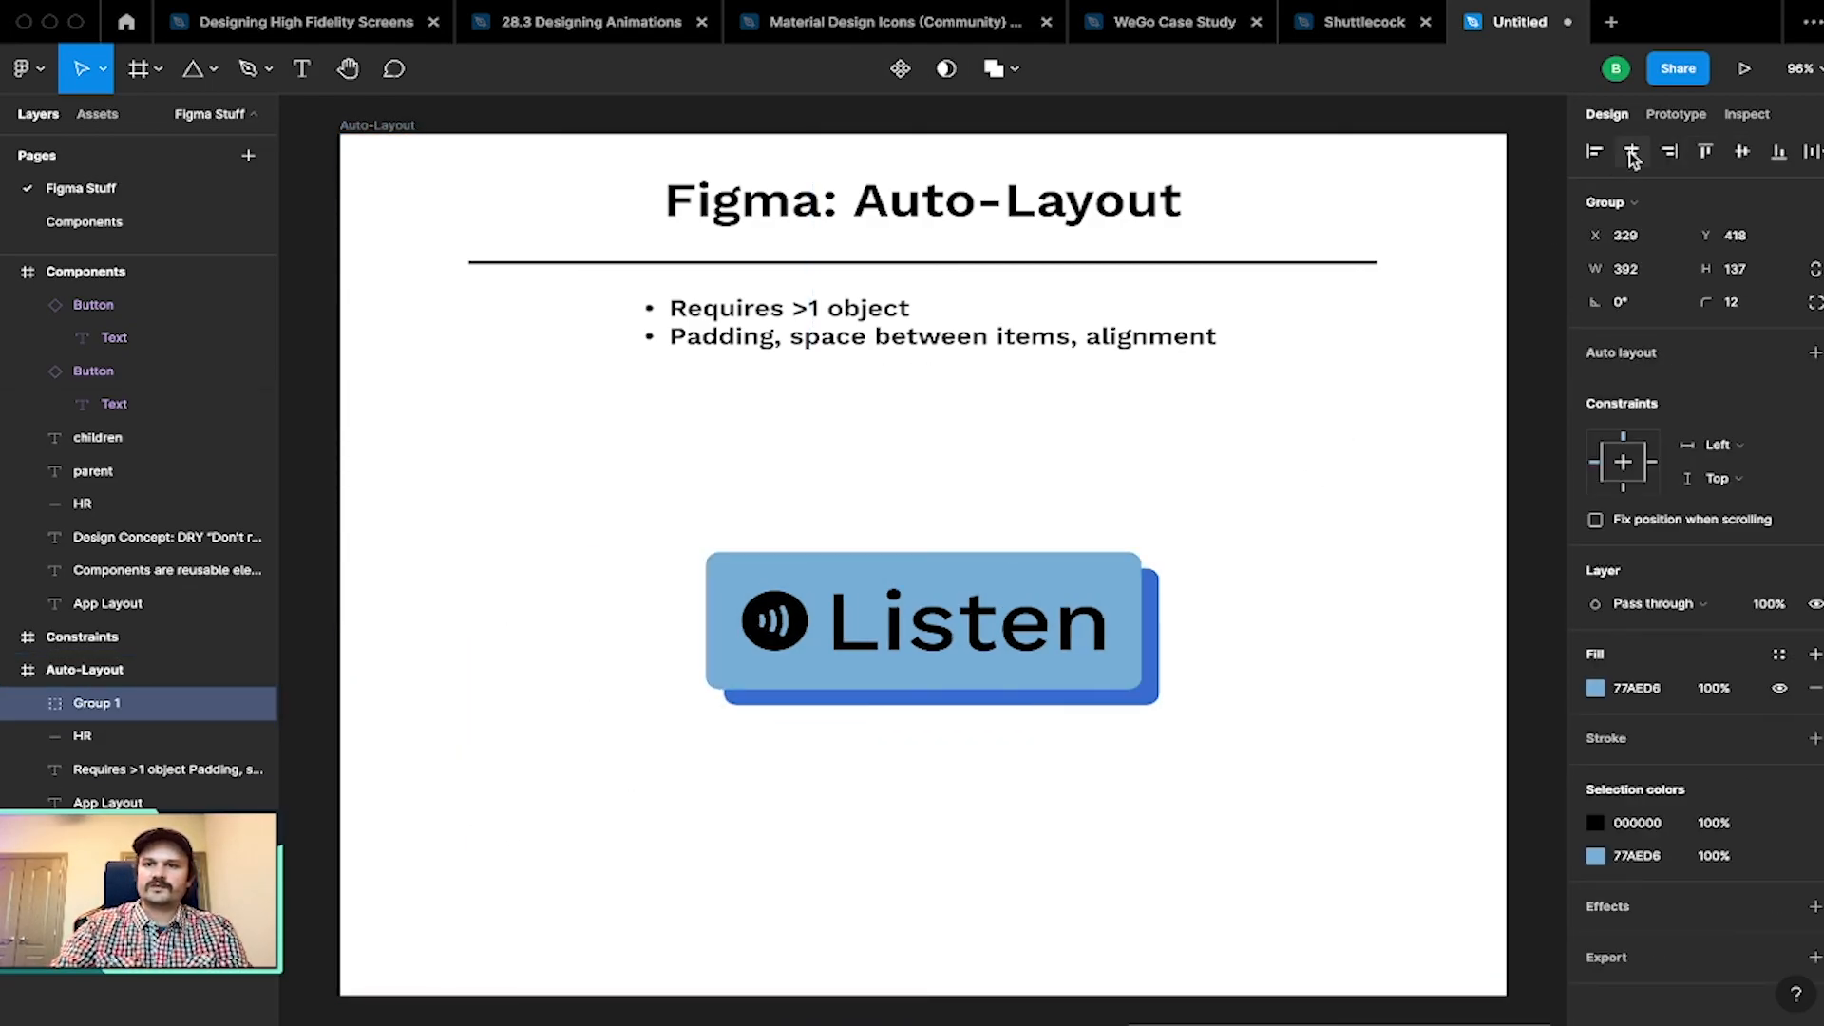
pyautogui.click(1742, 151)
pyautogui.click(1377, 434)
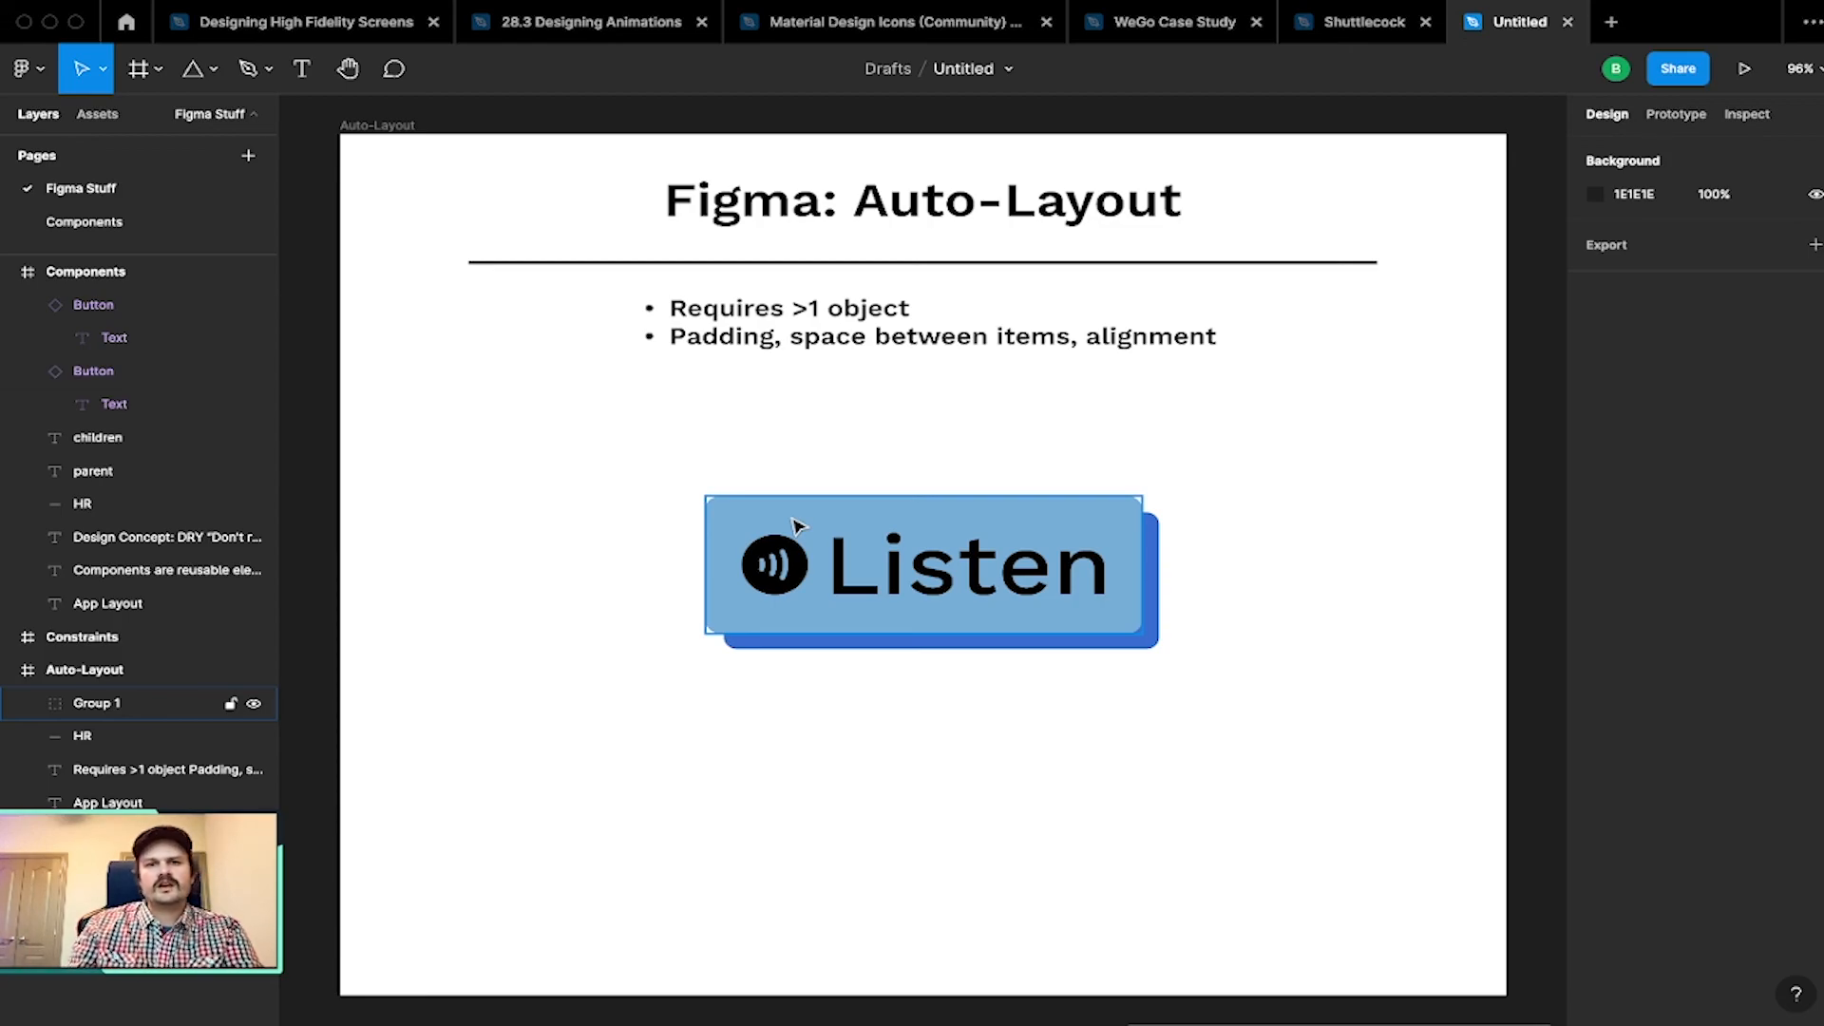
pyautogui.click(832, 461)
pyautogui.moveTo(1226, 424); pyautogui.dragTo(395, 802)
pyautogui.click(483, 792)
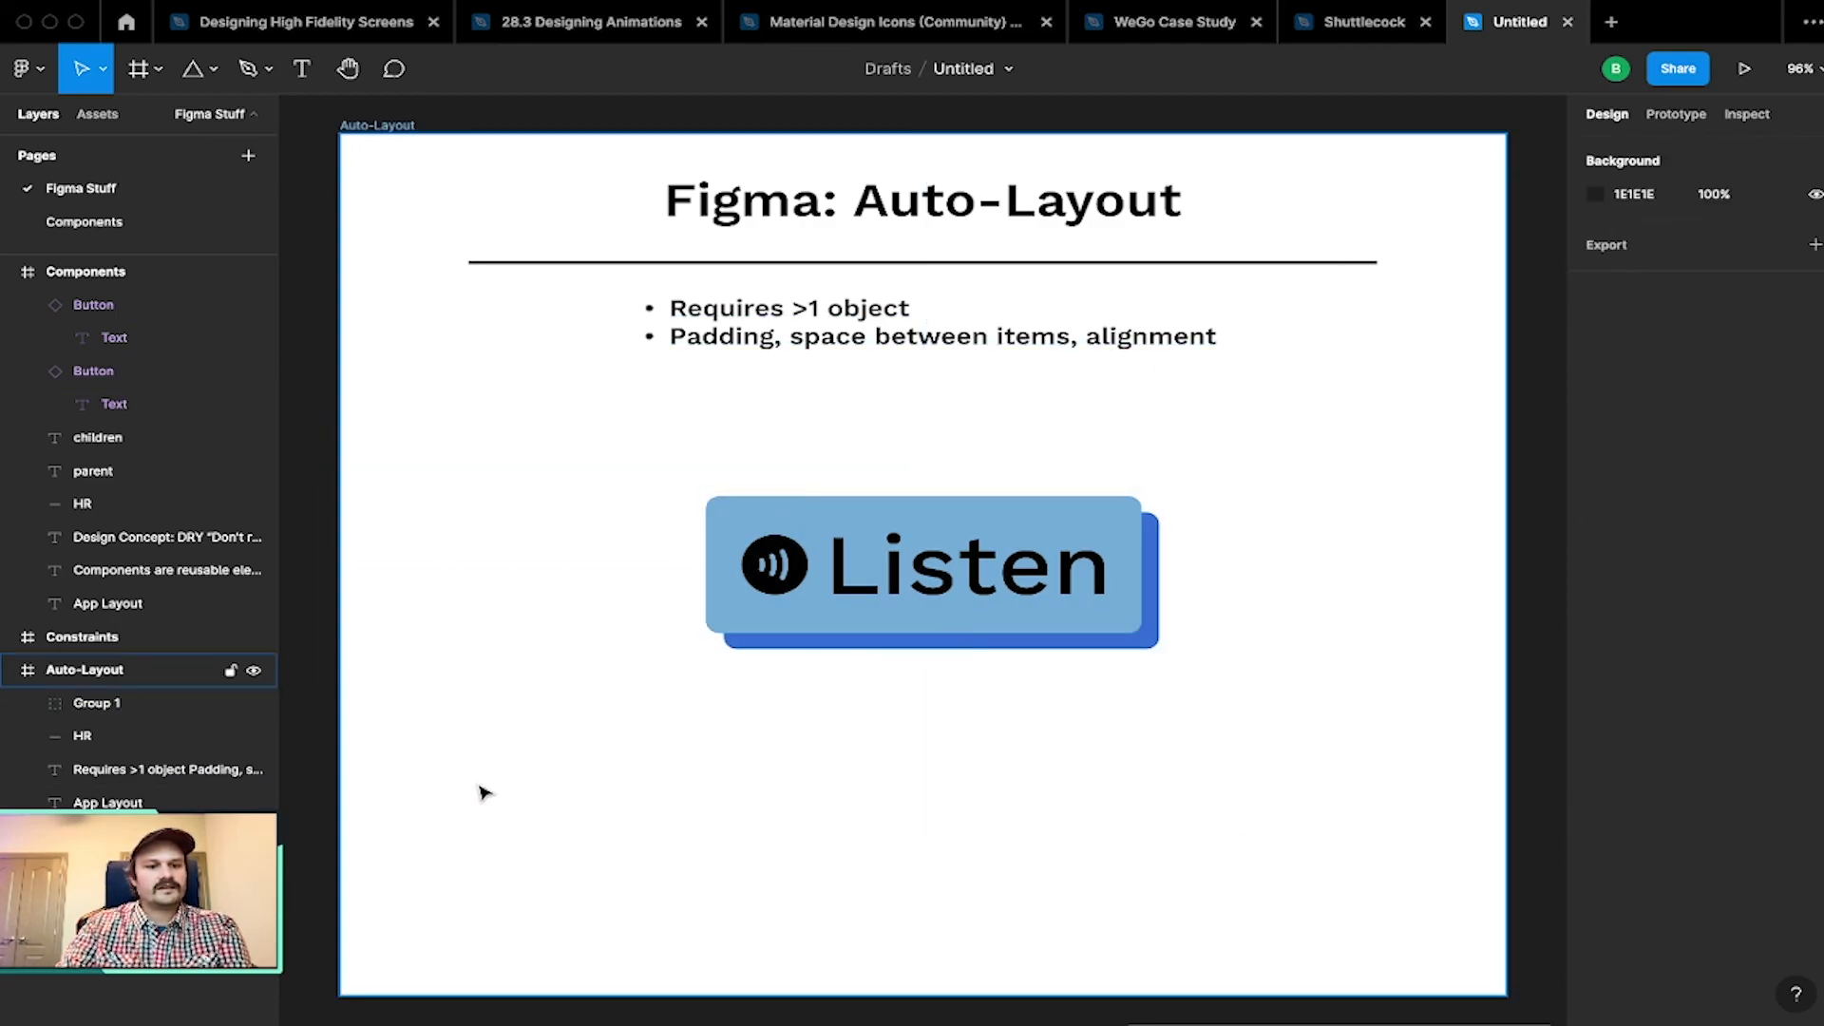
pyautogui.press('super+Tab')
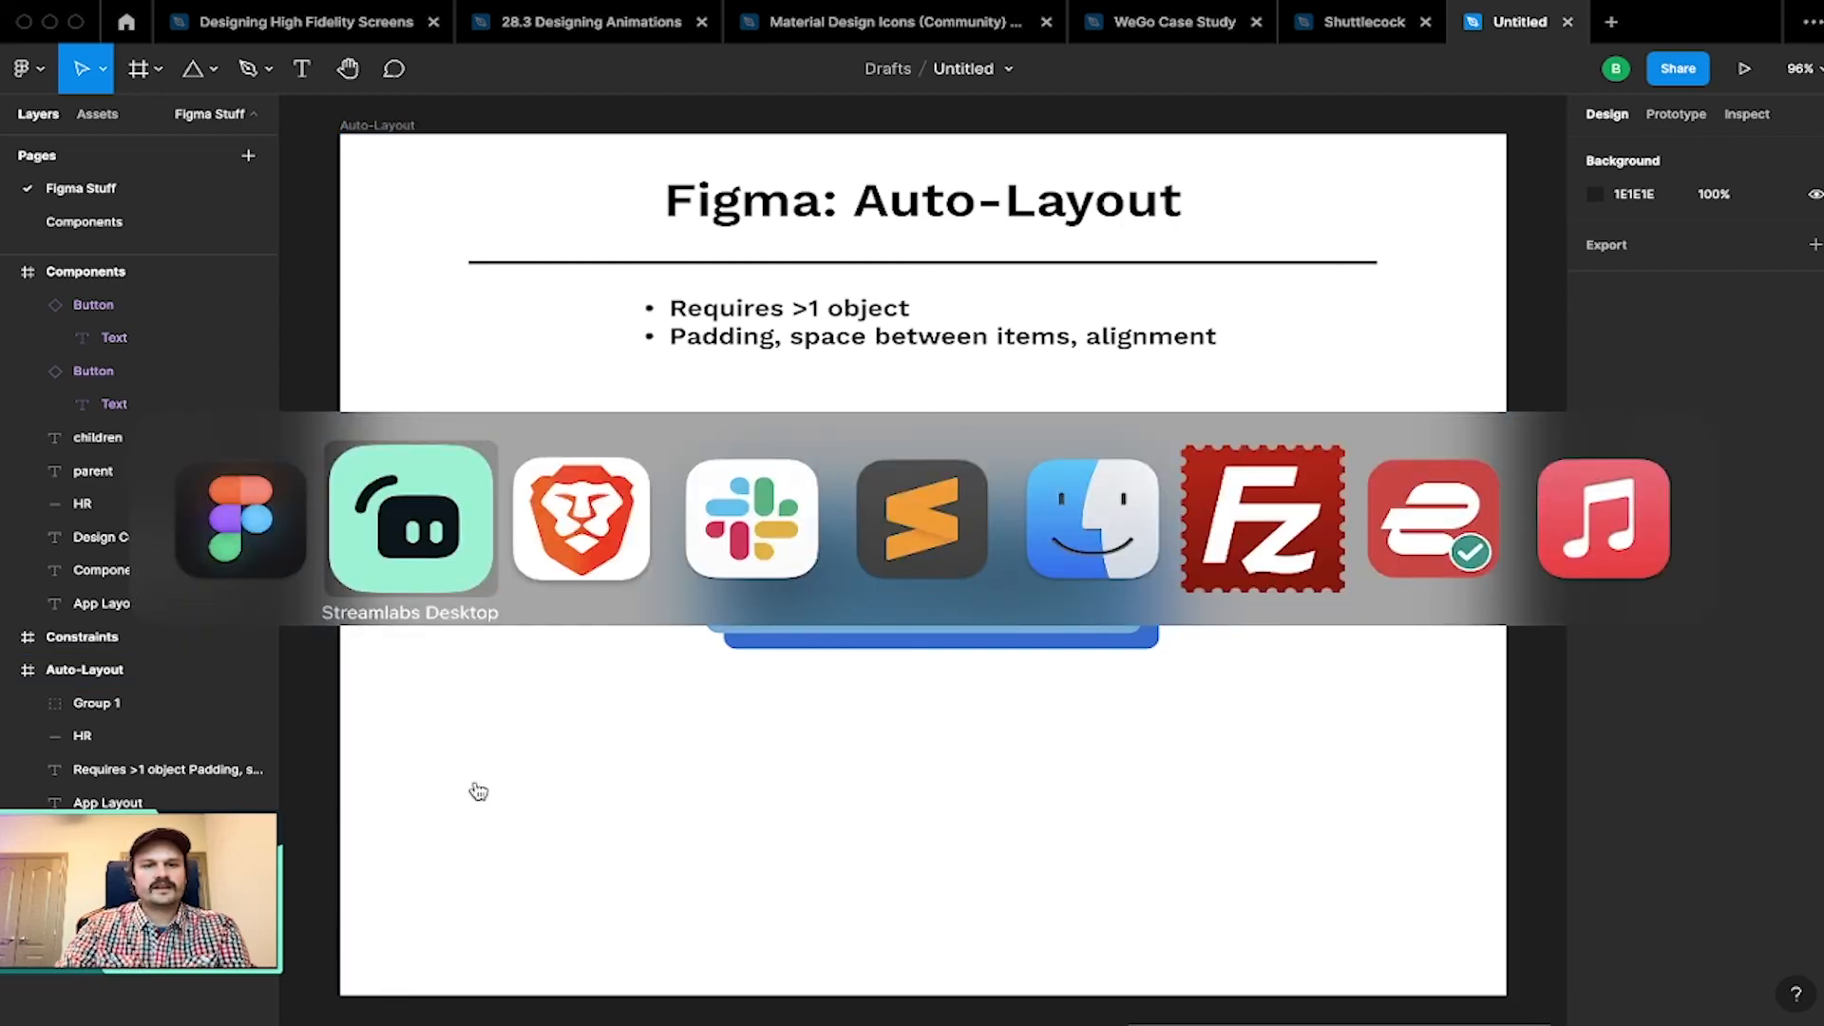